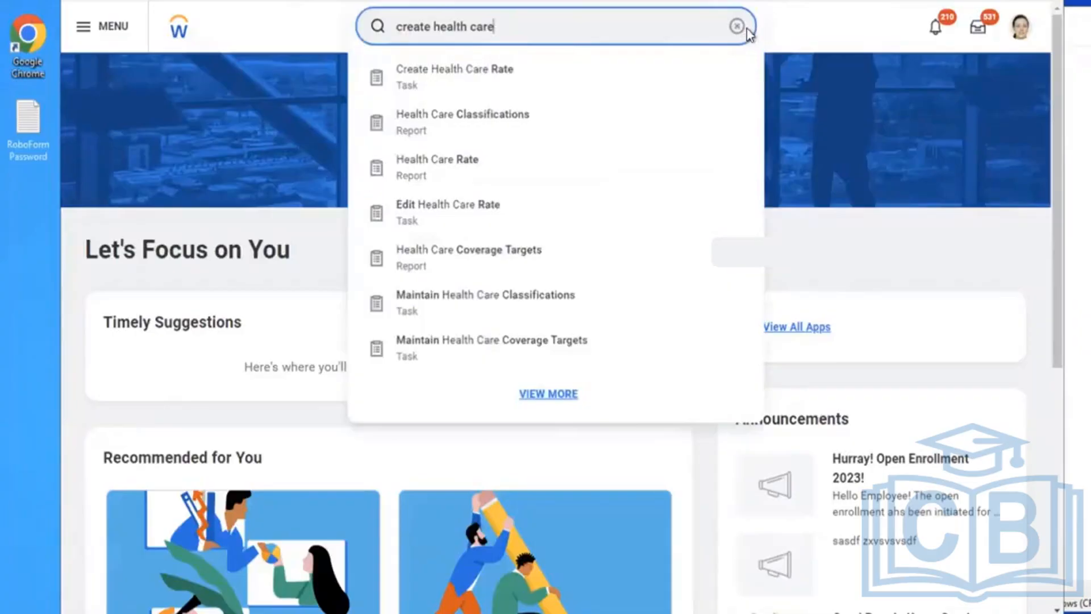
# Search 'create ben plan' and launch the Create Benefit Plan task.
pyautogui.click(737, 26)
pyautogui.write('cre')
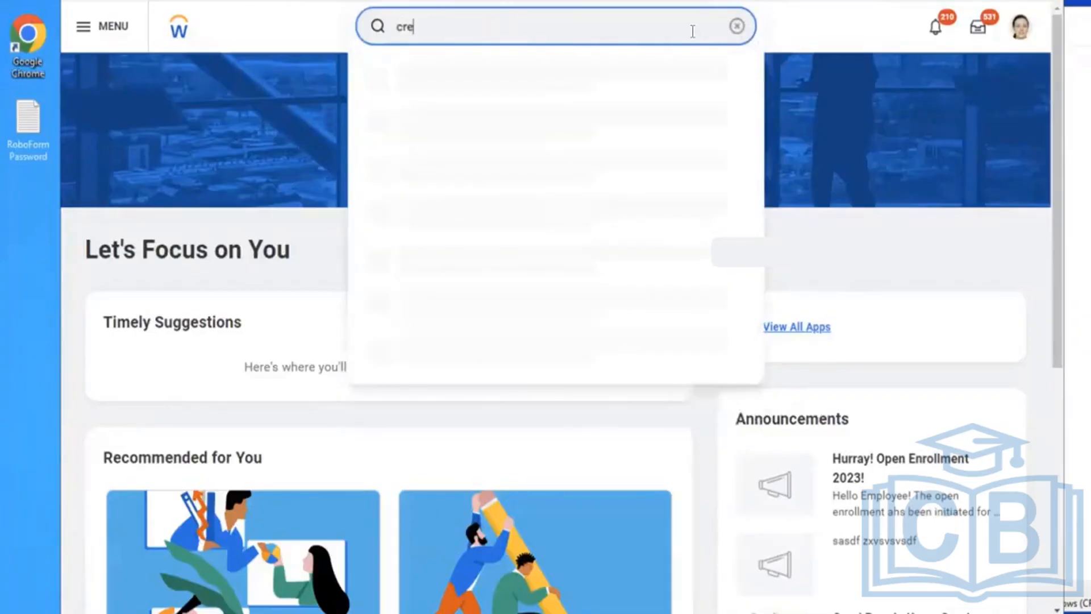
pyautogui.write('ate ben plan')
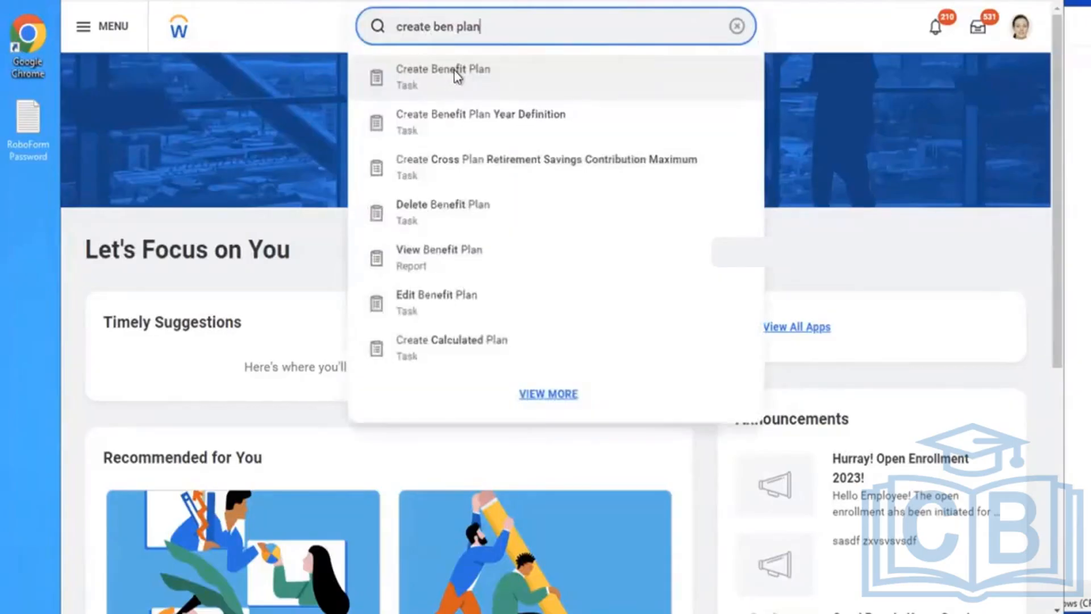
pyautogui.click(454, 70)
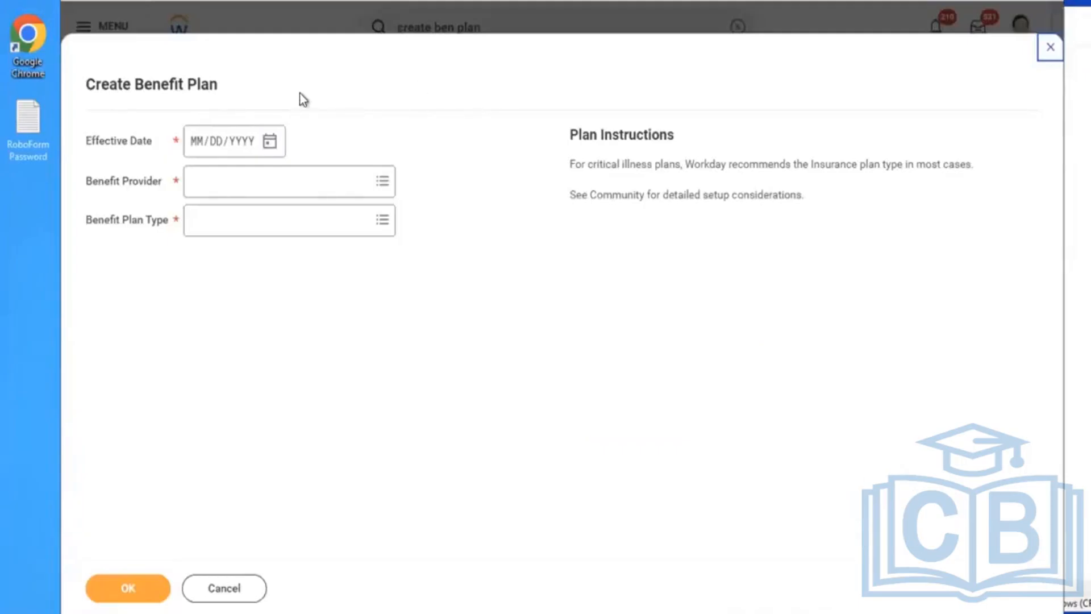
# Set the effective date to 11/28/2023 and the benefit provider to ABN Amro.
pyautogui.click(269, 140)
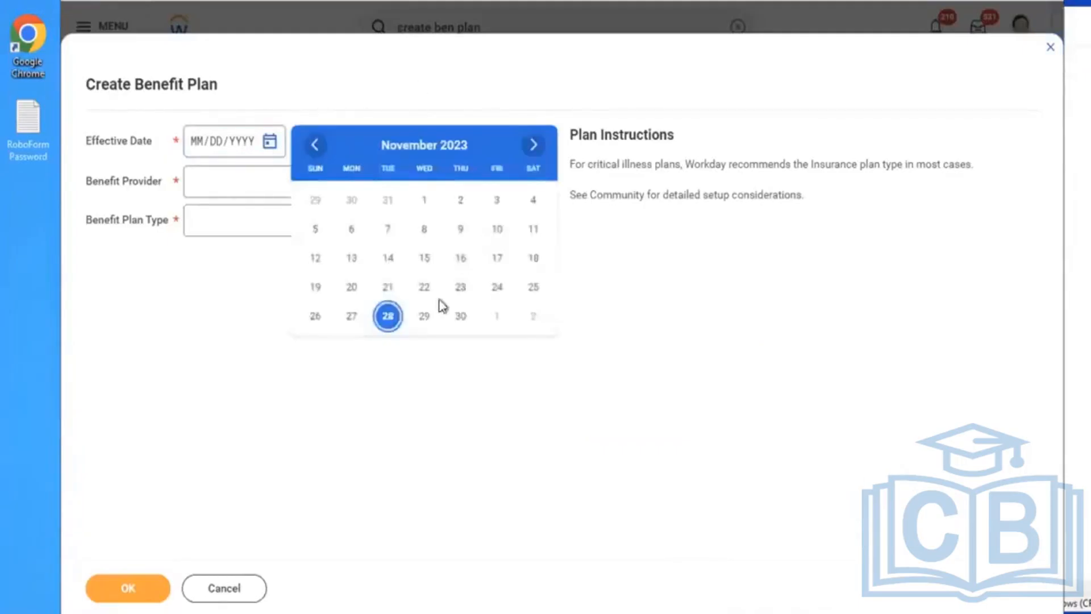
pyautogui.click(389, 317)
pyautogui.click(230, 171)
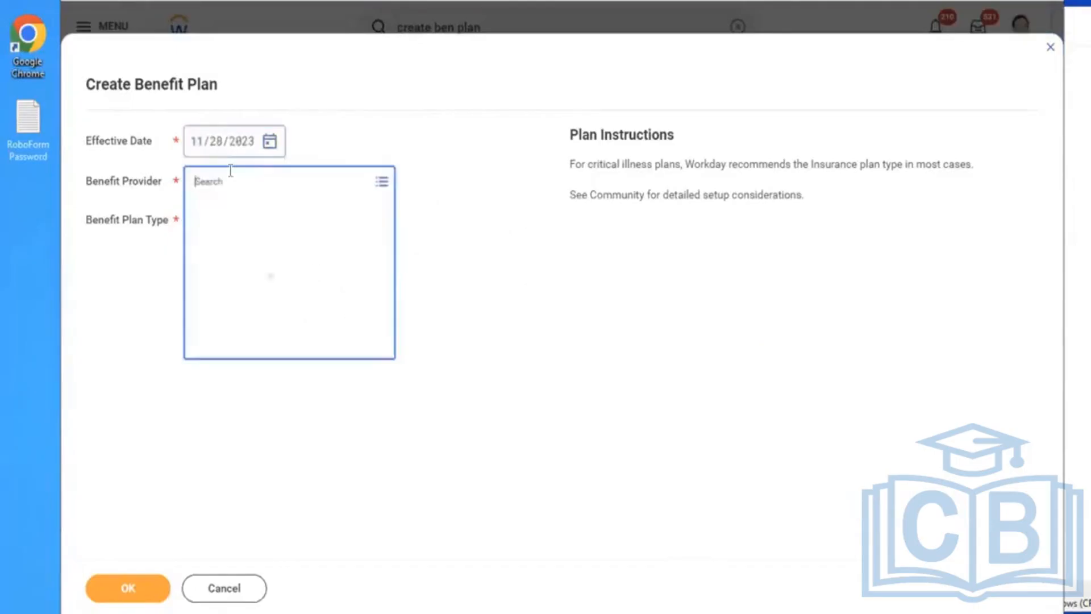
pyautogui.write('BRT')
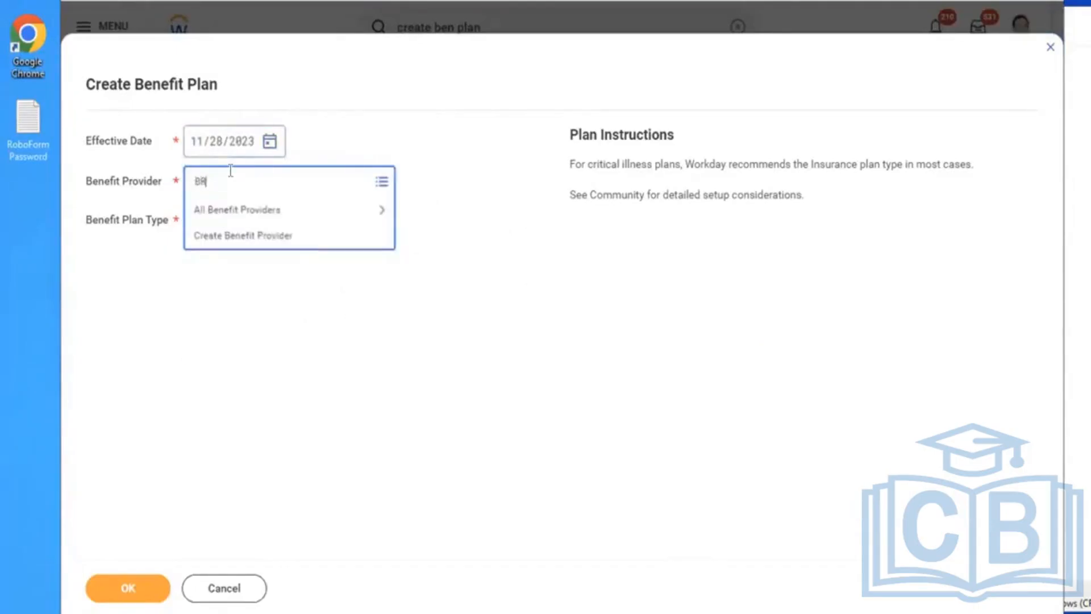
pyautogui.press('Return')
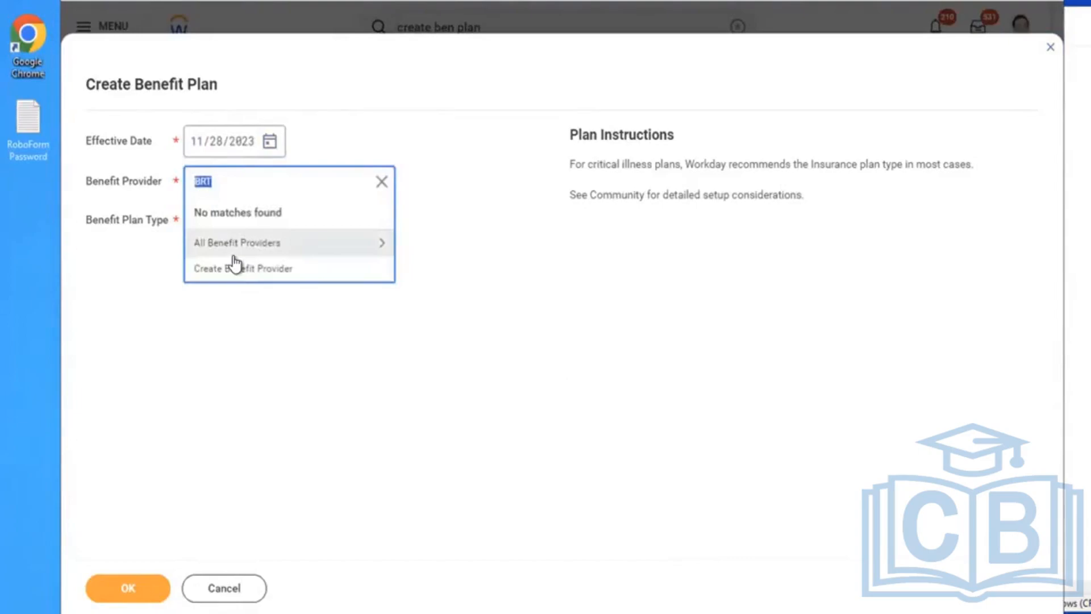
pyautogui.click(250, 244)
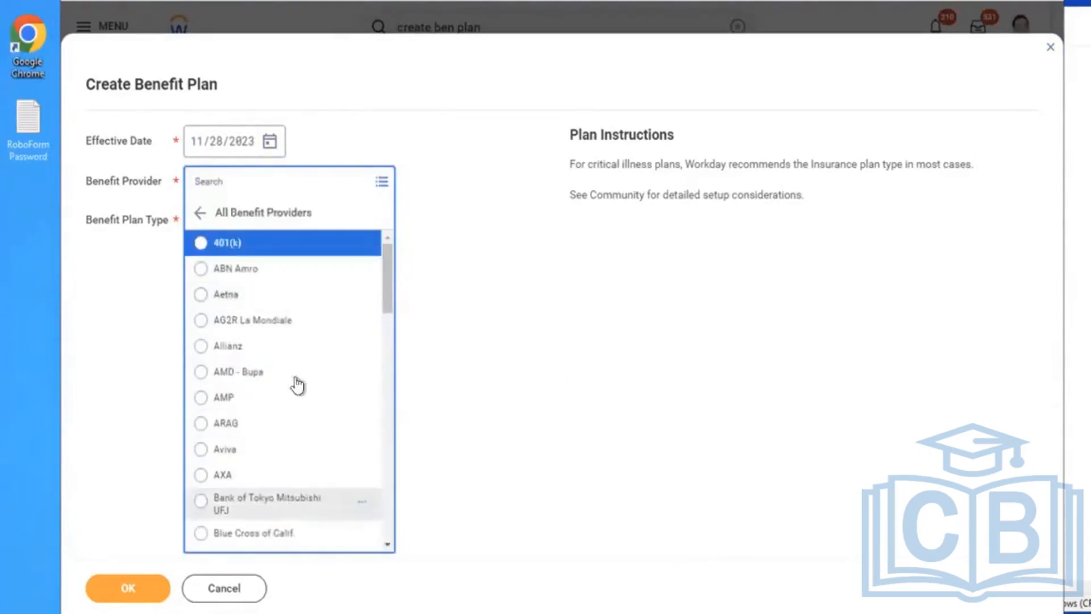
pyautogui.click(257, 270)
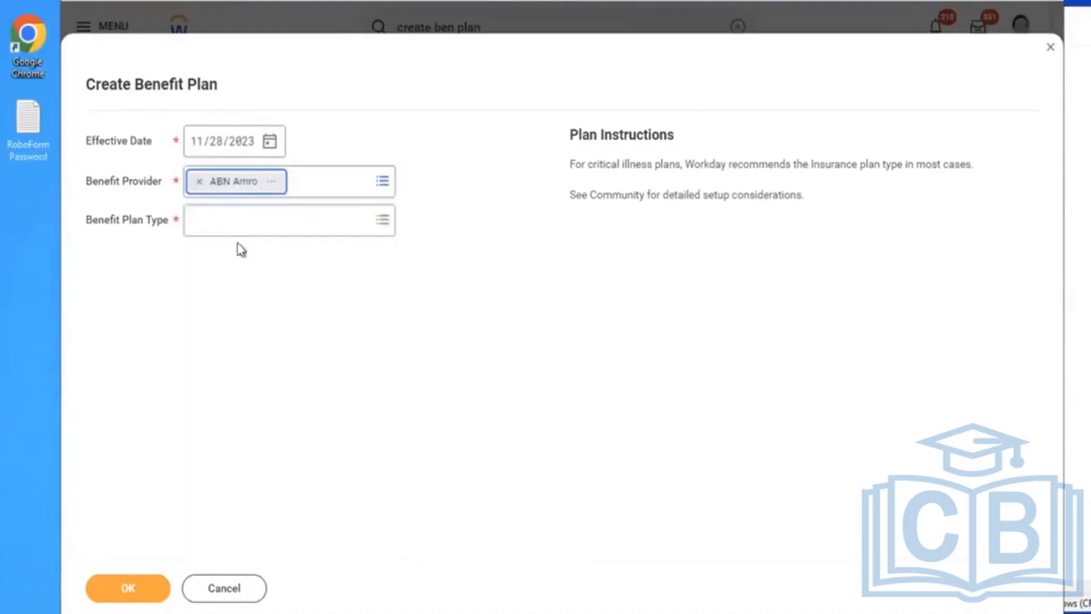
# Choose Health Care Coverage Plan with Flat Rate rate type and continue.
pyautogui.click(219, 221)
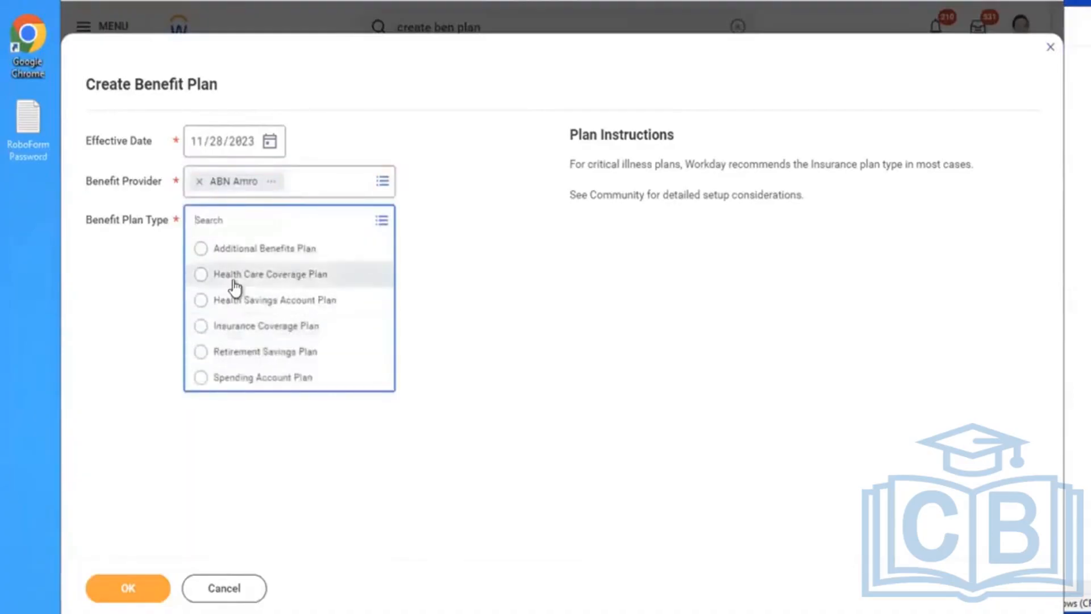
pyautogui.click(230, 277)
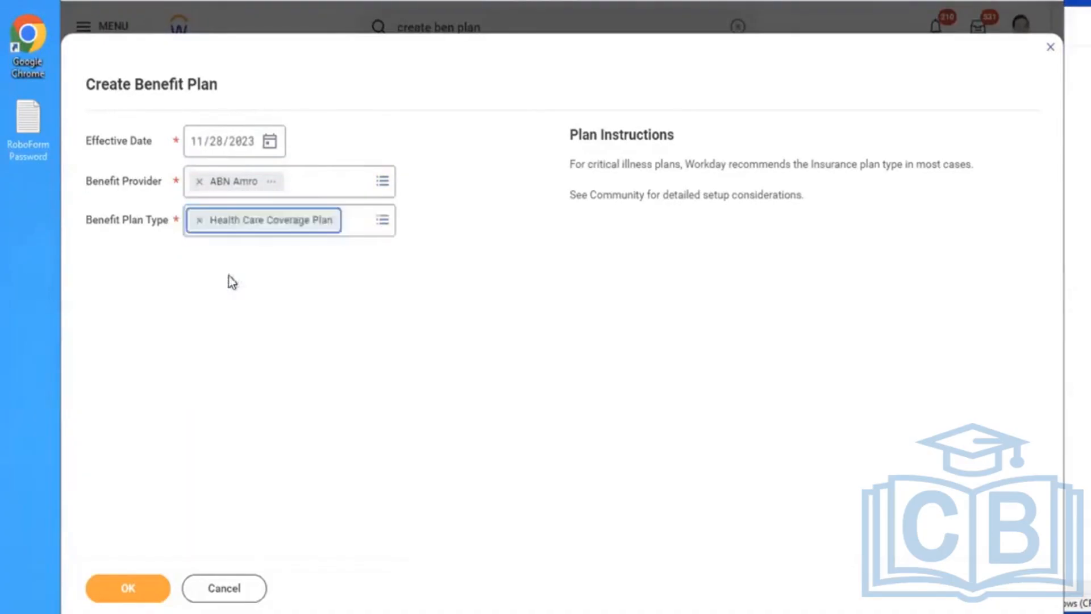
pyautogui.click(136, 591)
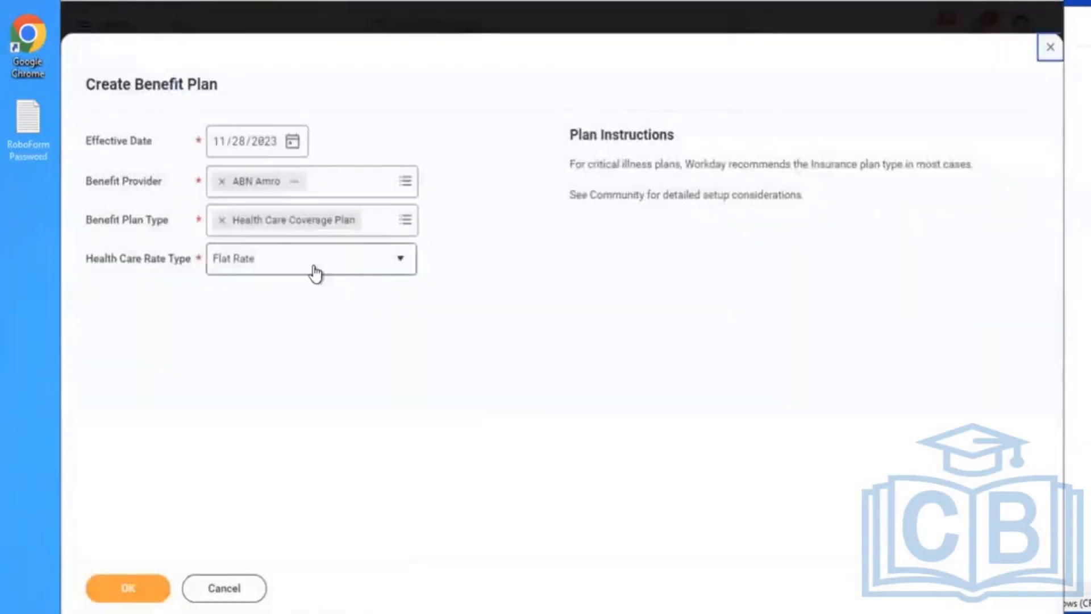
pyautogui.click(315, 273)
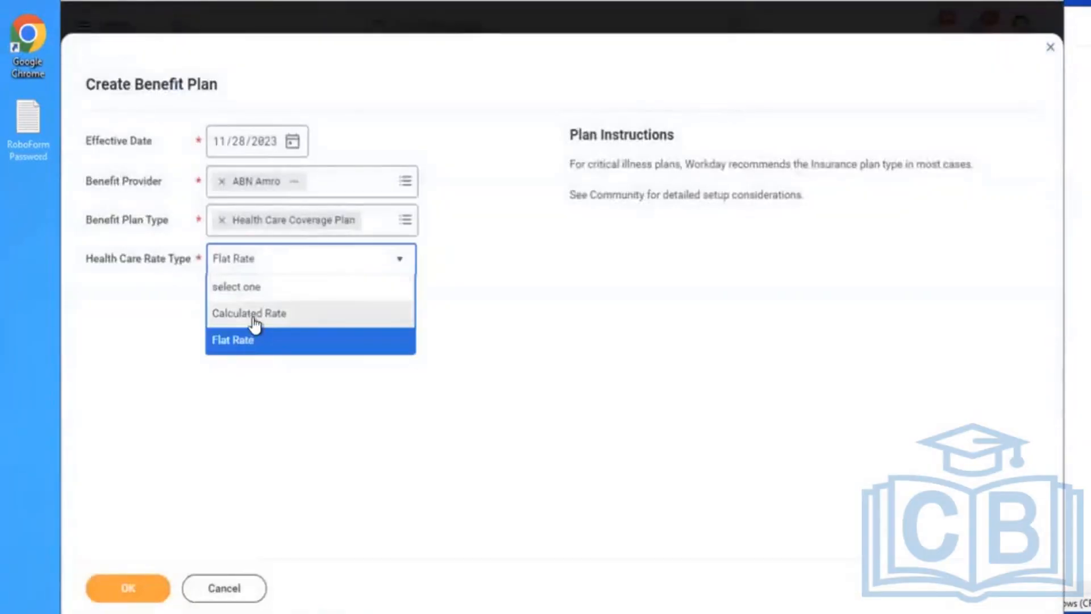
pyautogui.click(246, 341)
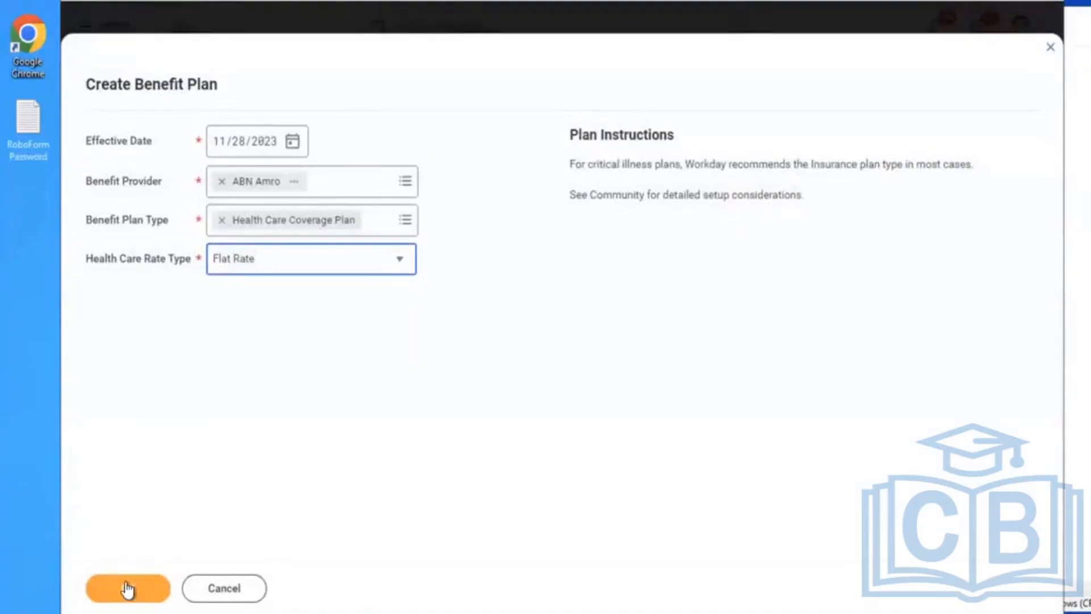
pyautogui.click(127, 585)
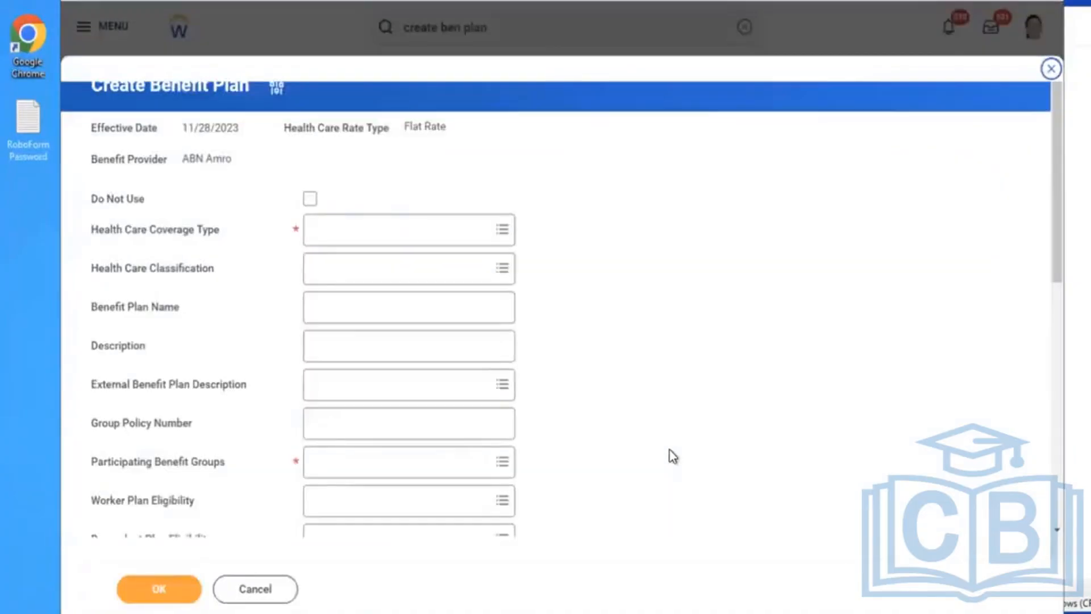
# Expand Expanded Plan Details and add a blank row to its grid.
pyautogui.scroll(-2, 716, 416)
pyautogui.scroll(-3, 714, 411)
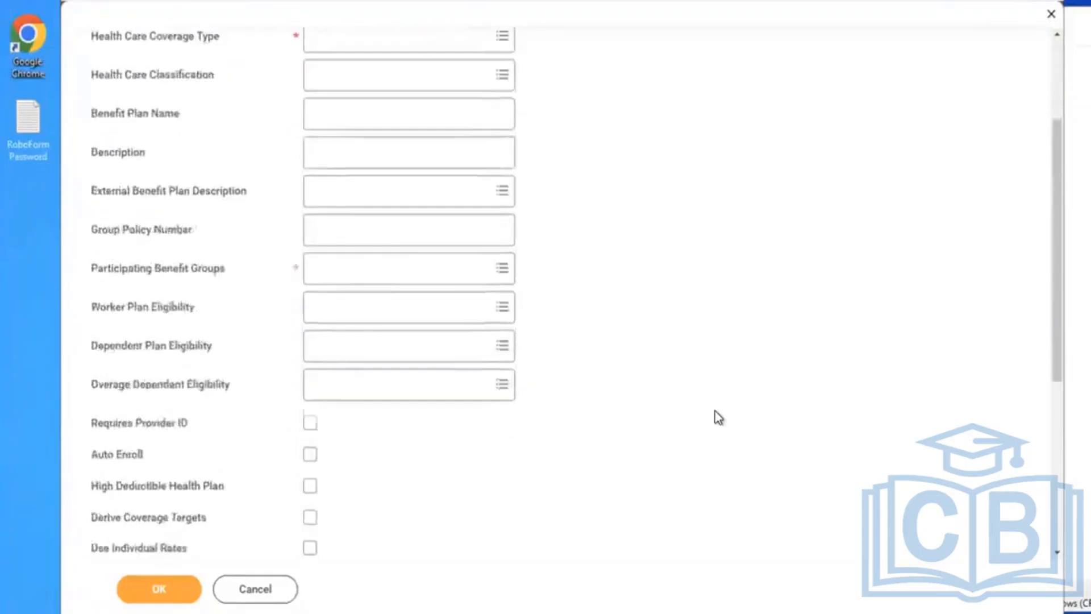
pyautogui.scroll(-2, 715, 411)
pyautogui.scroll(-3, 715, 411)
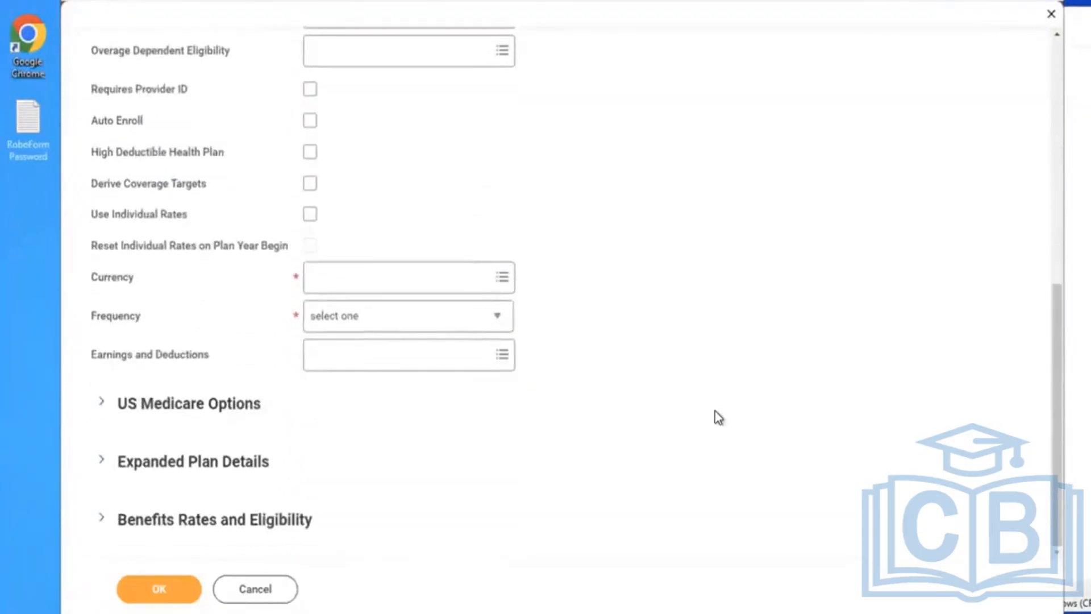
pyautogui.click(143, 463)
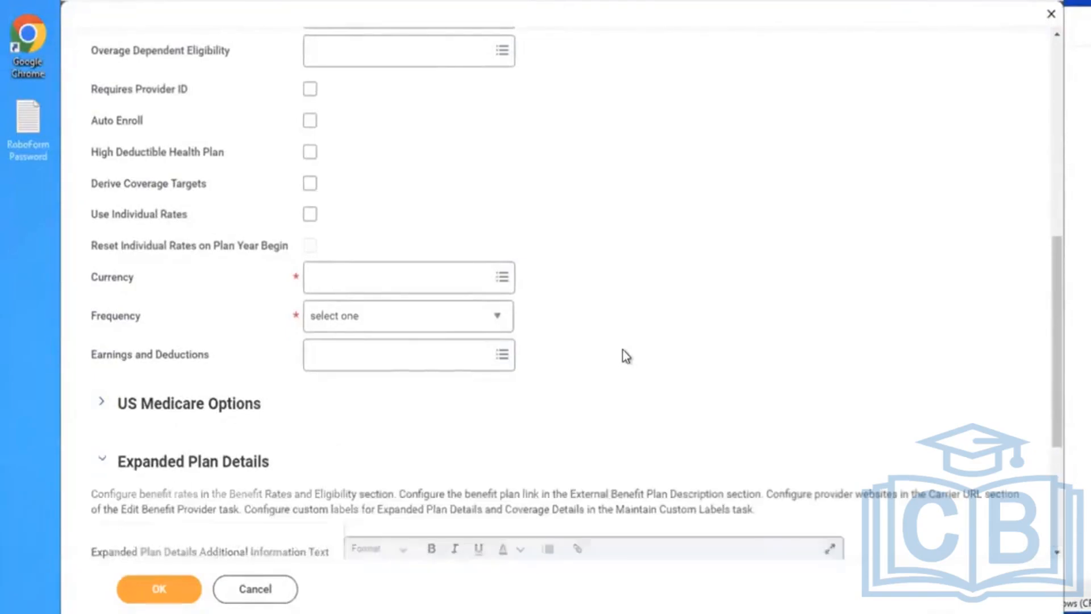
pyautogui.scroll(-4, 623, 350)
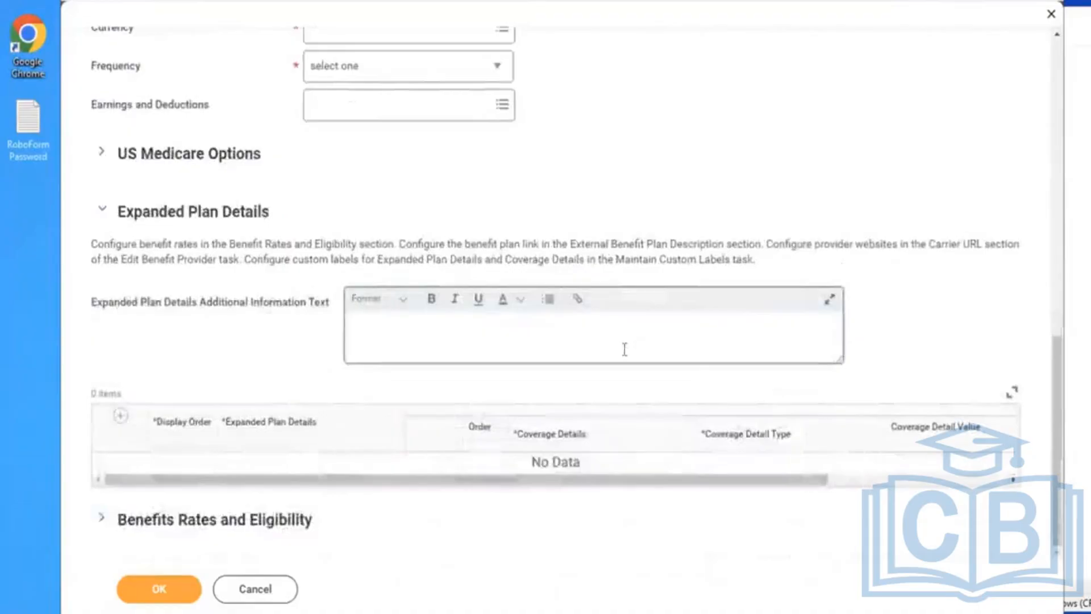
pyautogui.click(120, 418)
# Expand Benefits Rates and Eligibility to show the rate tiers.
pyautogui.scroll(-2, 183, 357)
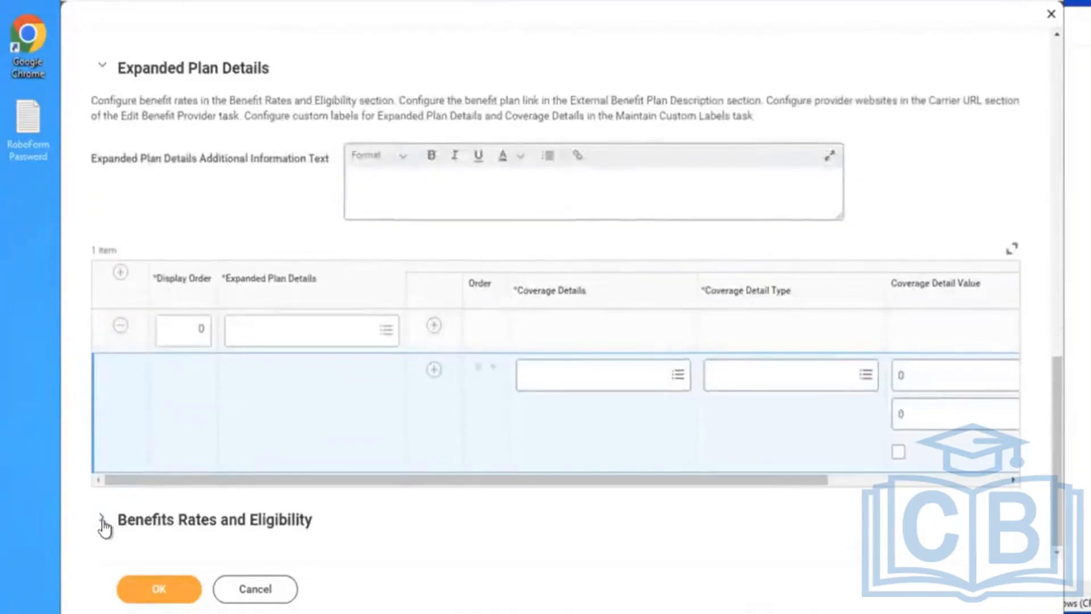
pyautogui.click(103, 522)
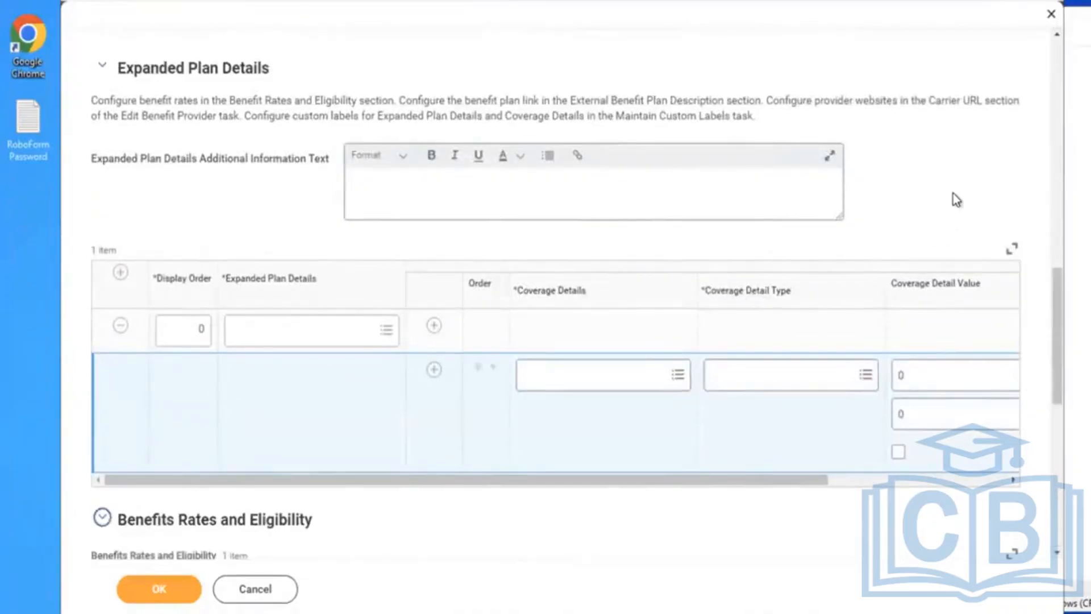
pyautogui.scroll(-1, 953, 193)
pyautogui.scroll(-6, 937, 199)
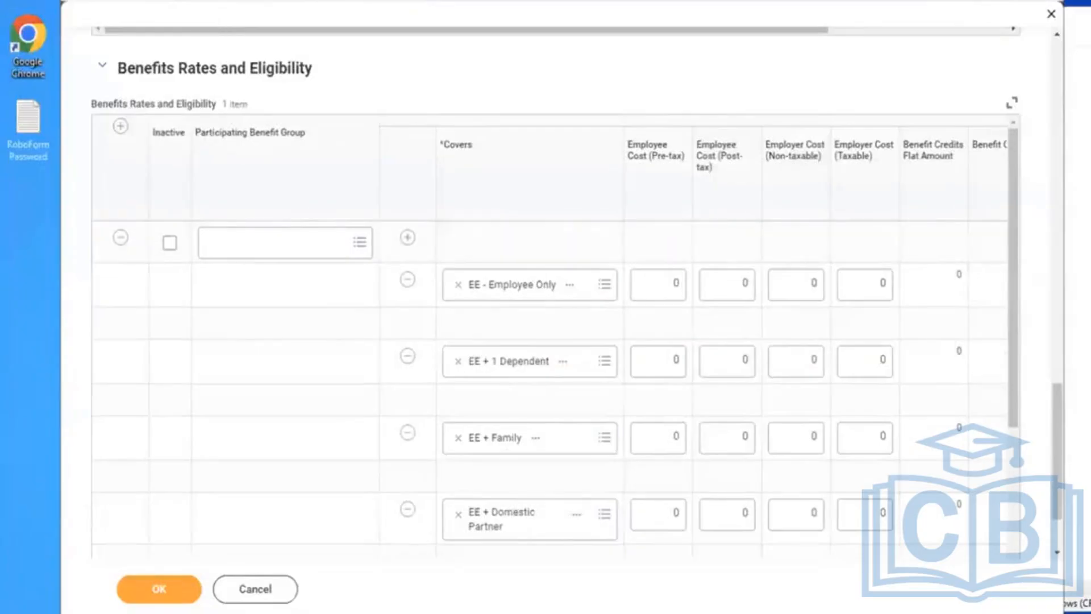
# Pin the Workday browser tab and reload the page.
pyautogui.rightClick(183, 0)
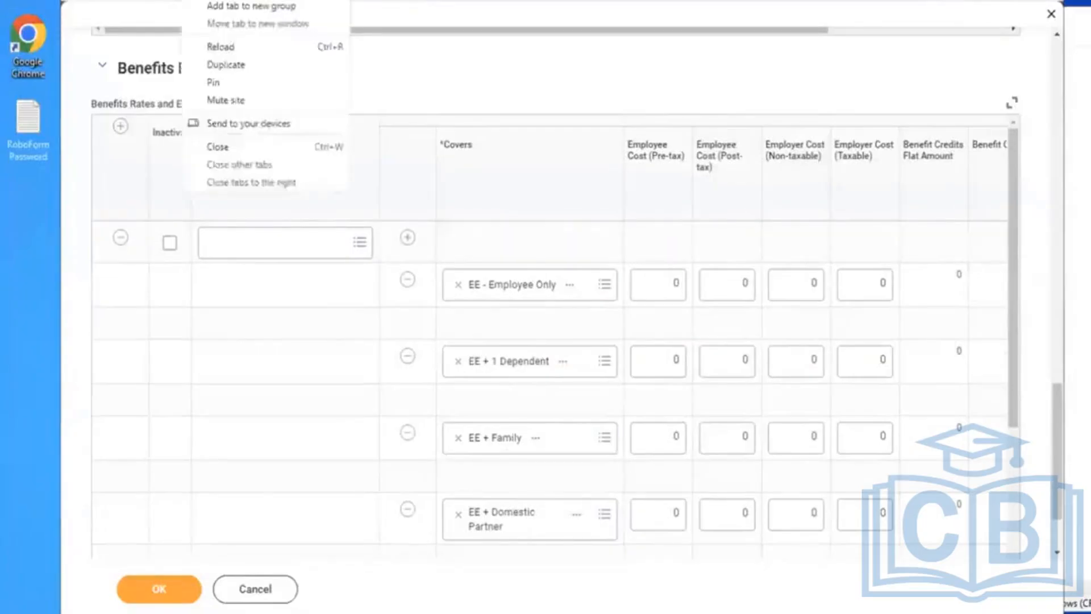
pyautogui.click(230, 76)
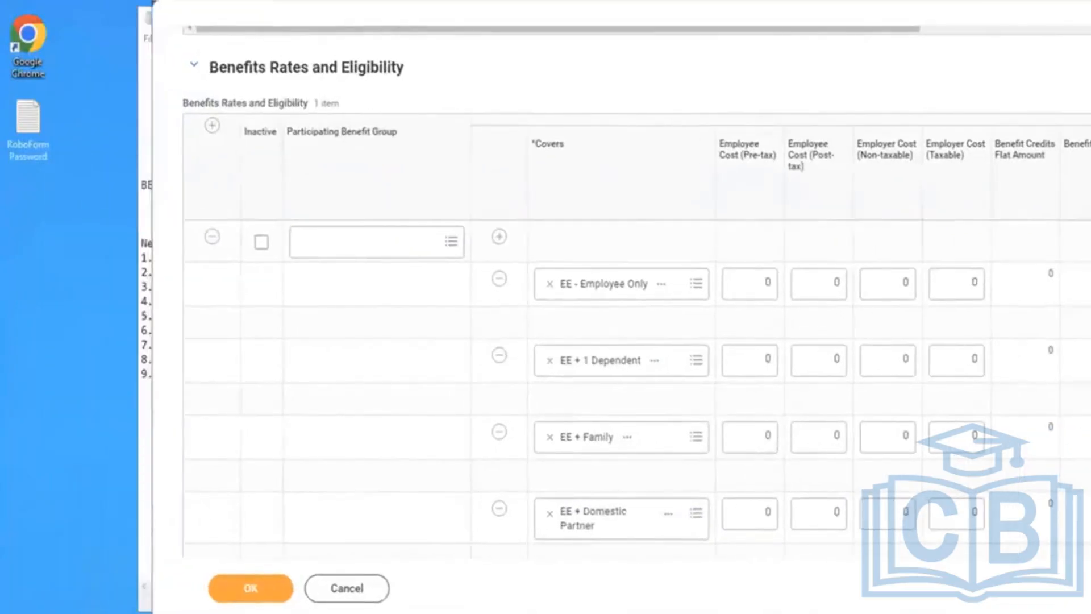
pyautogui.hotkey('alt', 'space')
pyautogui.press('Escape')
pyautogui.rightClick(182, 3)
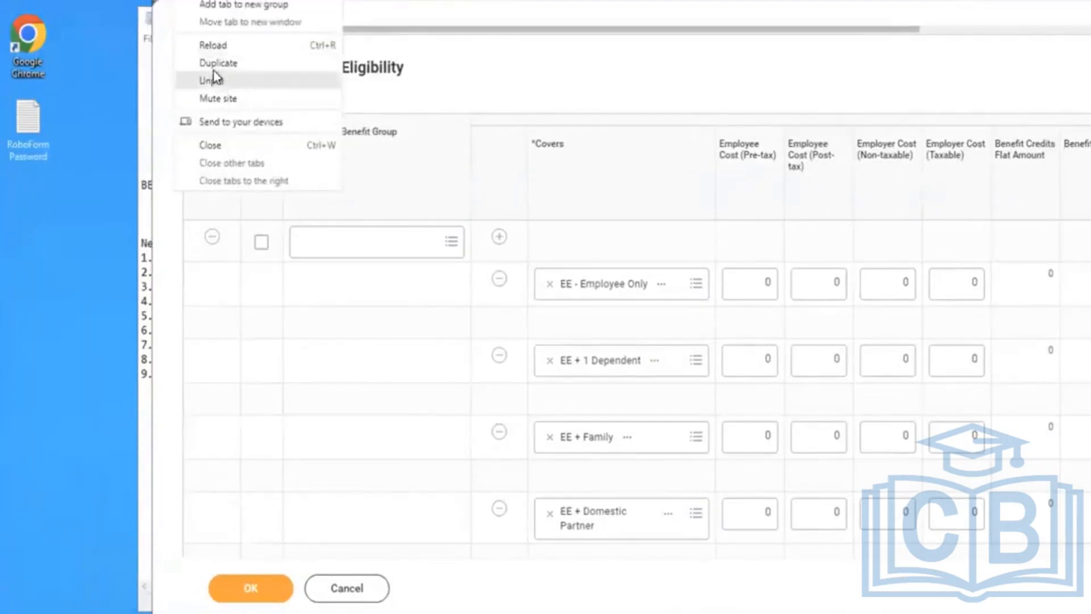
pyautogui.press('Escape')
pyautogui.press('F5')
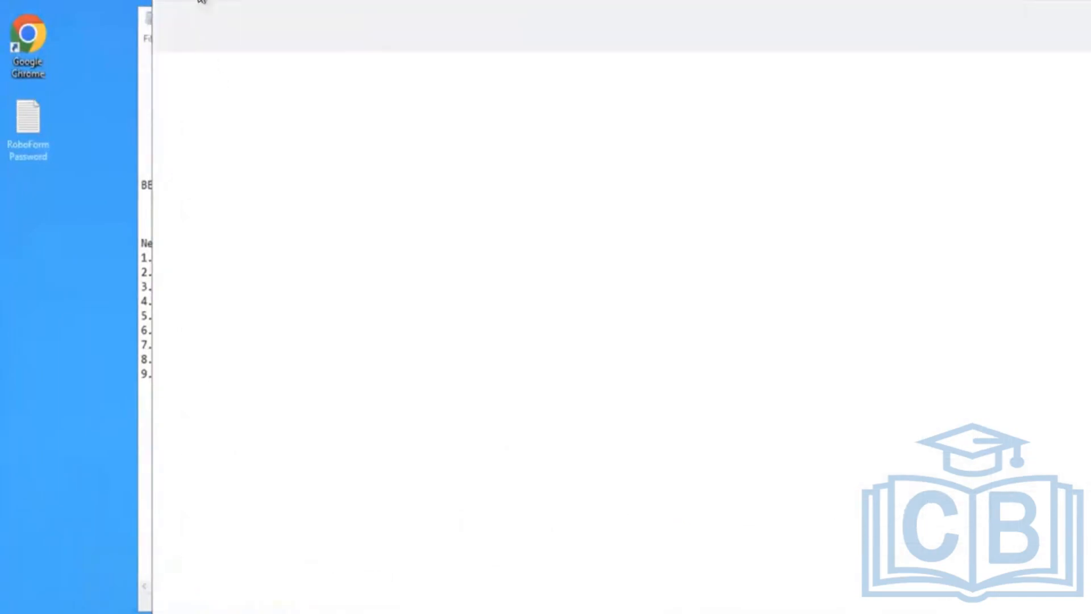
pyautogui.rightClick(182, 3)
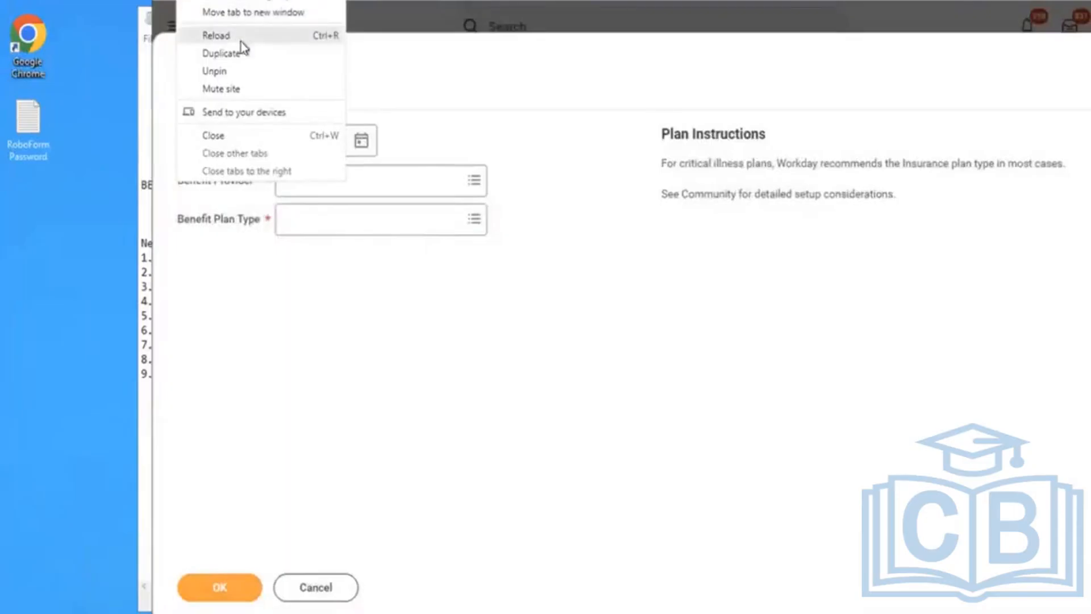
pyautogui.click(242, 76)
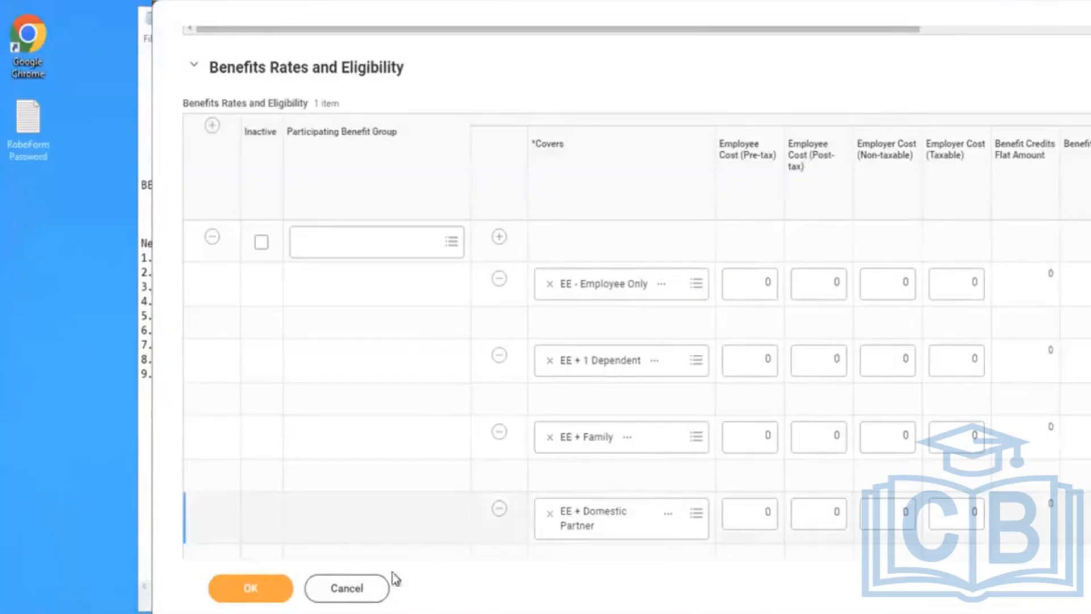
# Cancel and discard the unsaved benefit plan, clear the search, and switch to Notepad.
pyautogui.click(346, 590)
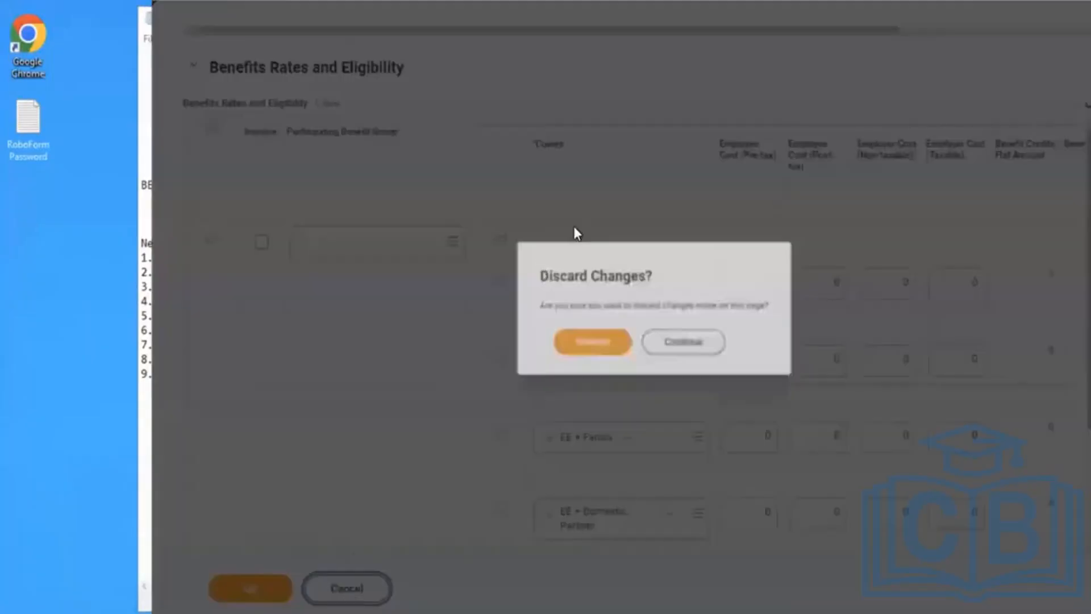
pyautogui.click(593, 355)
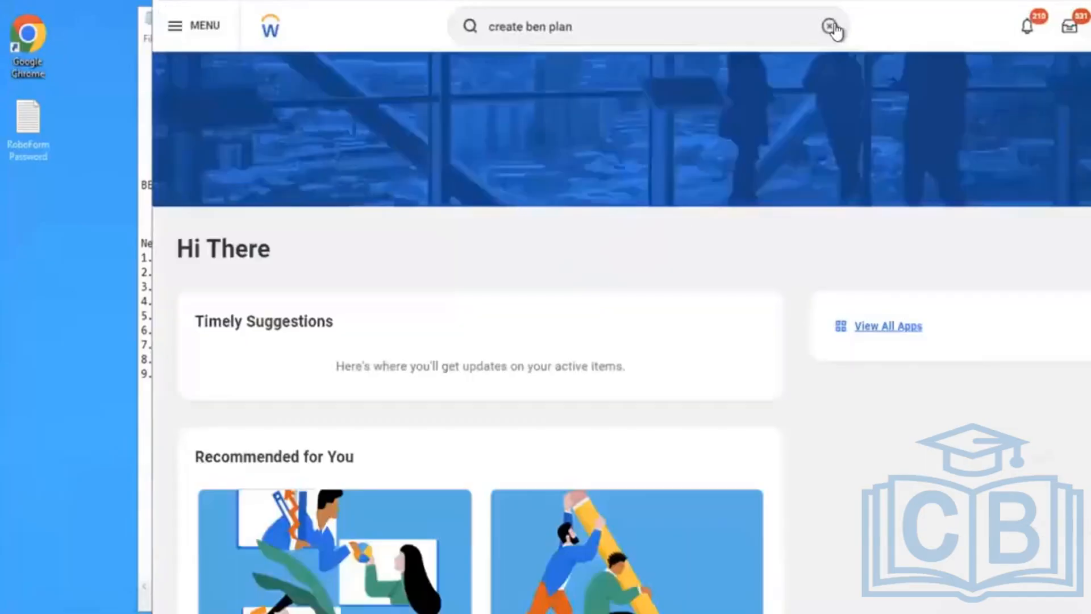
pyautogui.click(831, 27)
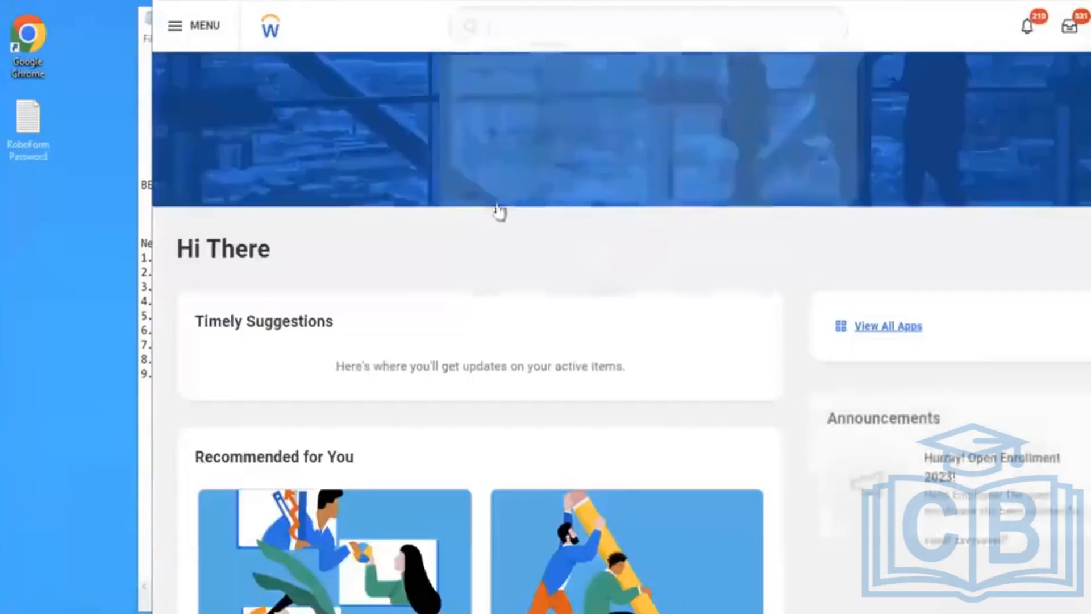
pyautogui.hotkey('alt', 'Tab')
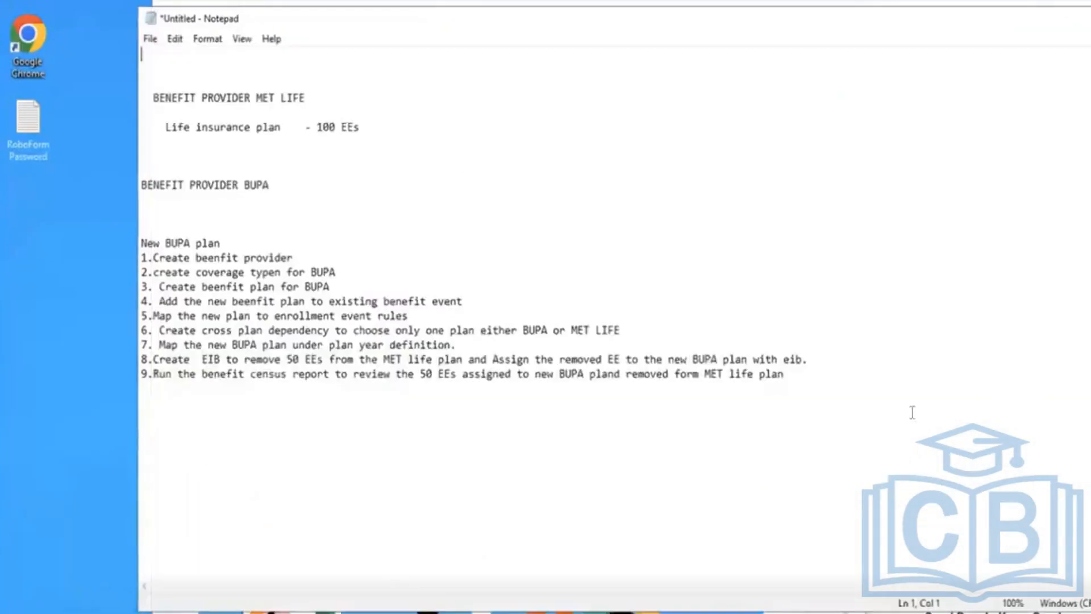
# Below the BUPA steps, add '1. Health care coverage Targets - EE , EE + Spuse , EE + Spouse + Child' and start item 2.
pyautogui.click(789, 374)
pyautogui.press('Return')
pyautogui.press('Return')
pyautogui.press('Return')
pyautogui.press('Return')
pyautogui.press('Return')
pyautogui.write('1. Heal')
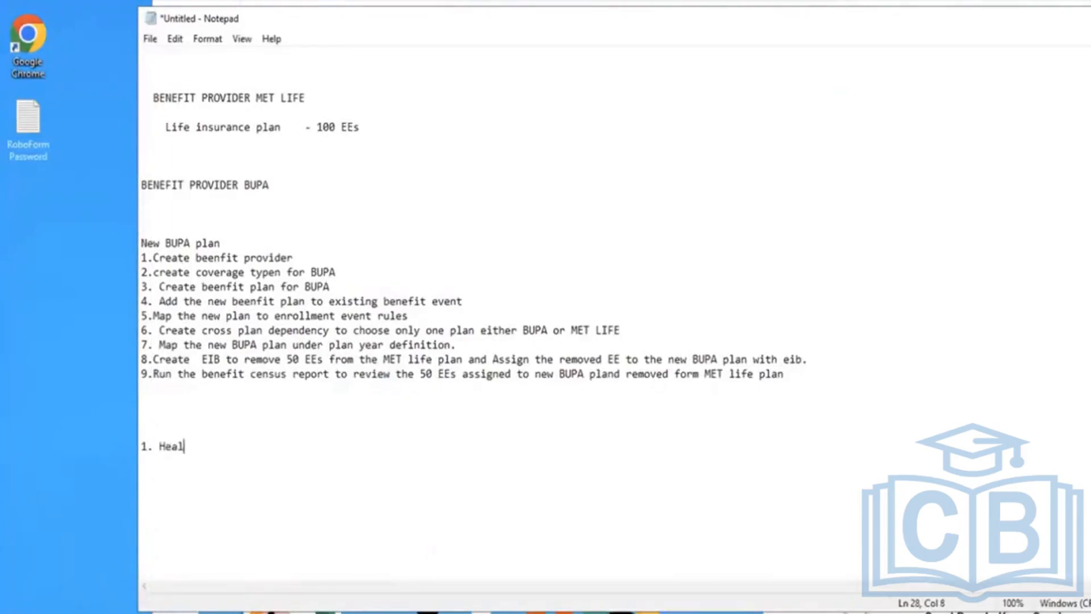
pyautogui.write('th care coverage Targets')
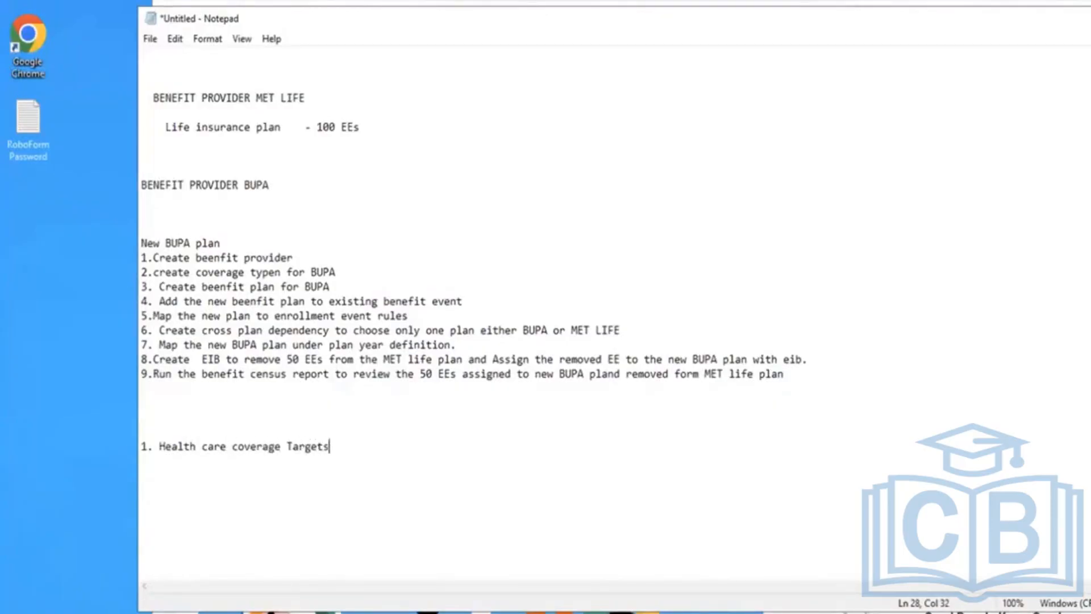
pyautogui.write(' - EE , EE + Spuse , EE ')
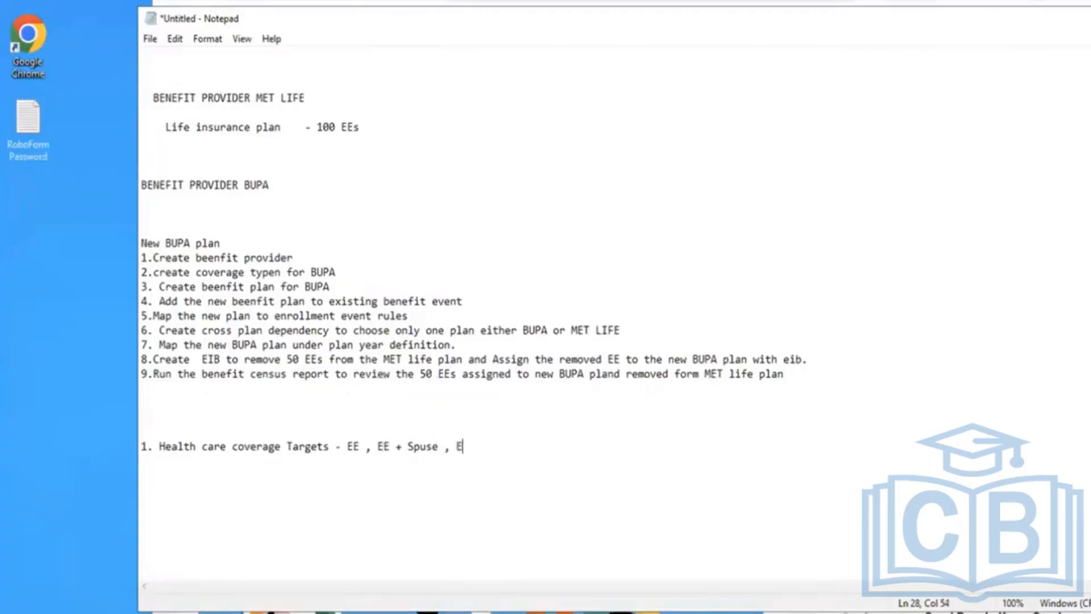
pyautogui.write('+ Spouse + Child')
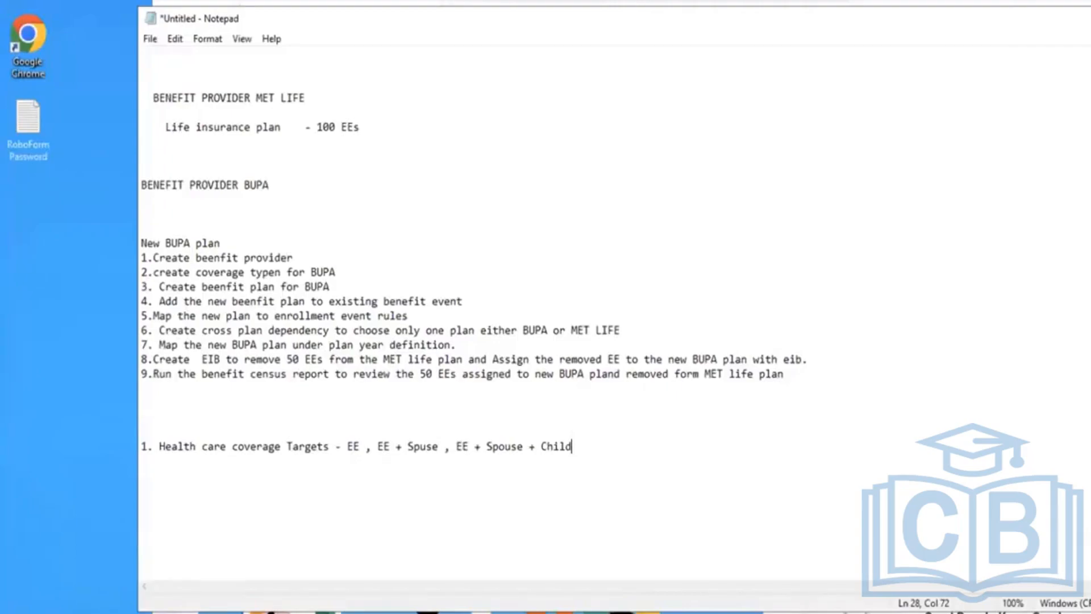
pyautogui.press('Return')
pyautogui.press('Return')
pyautogui.write('2. Health cara')
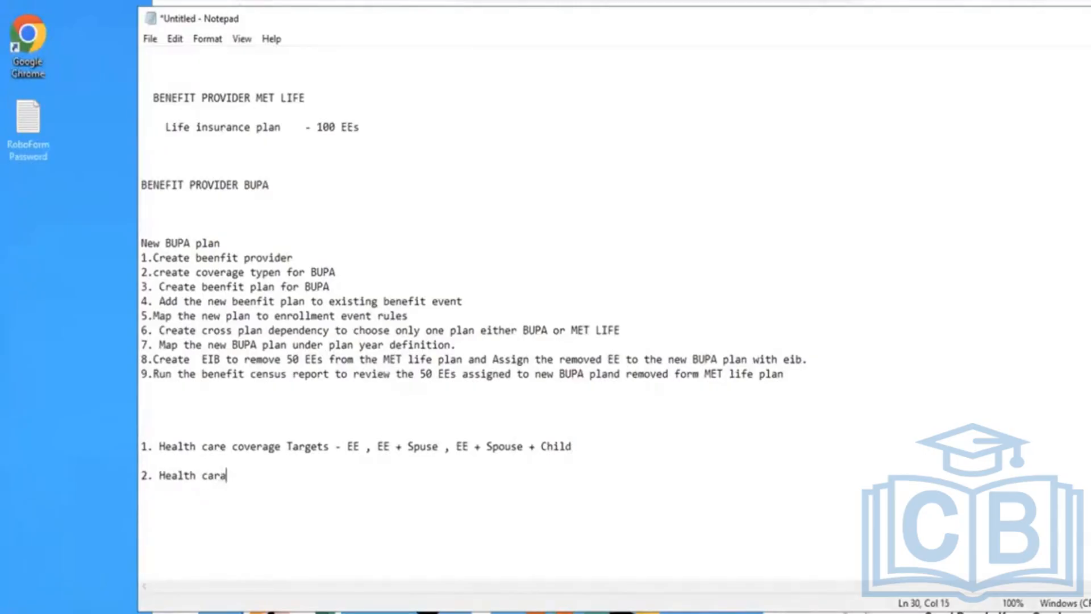
# Finish item 2 as 'Health care rates =' and correct 'Spuse' to 'Spouse'.
pyautogui.press('BackSpace')
pyautogui.write('e rates =')
pyautogui.click(417, 449)
pyautogui.write('o')
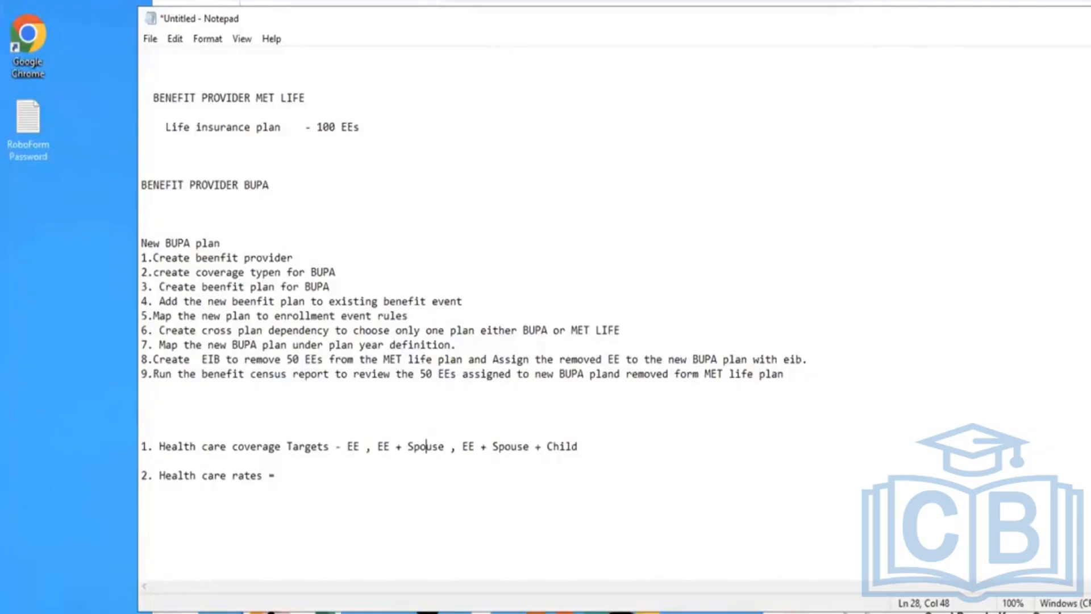
pyautogui.hotkey('alt', 'Tab')
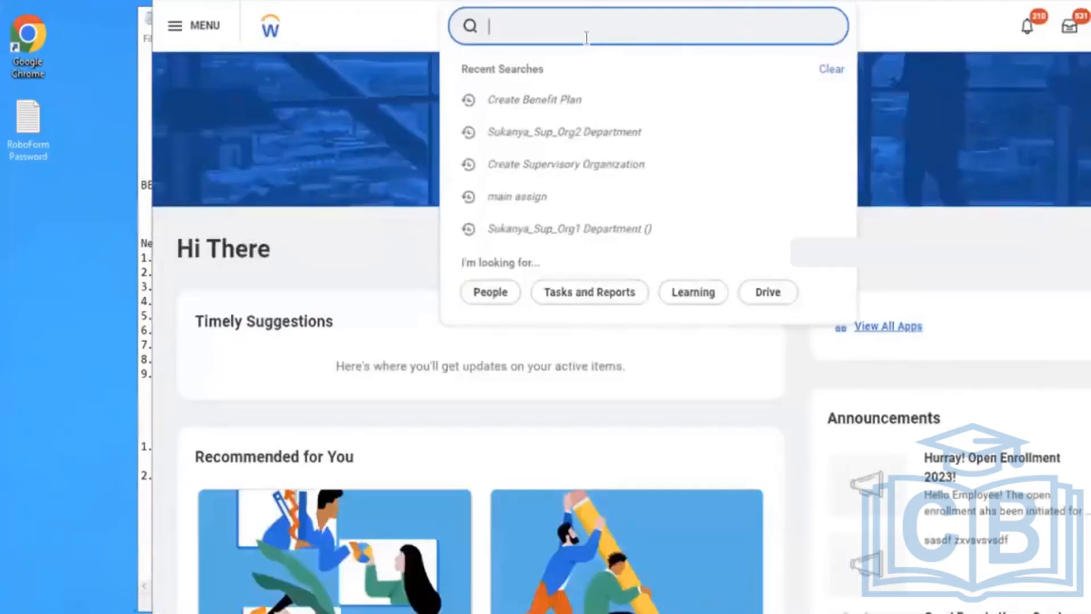
pyautogui.write('create ')
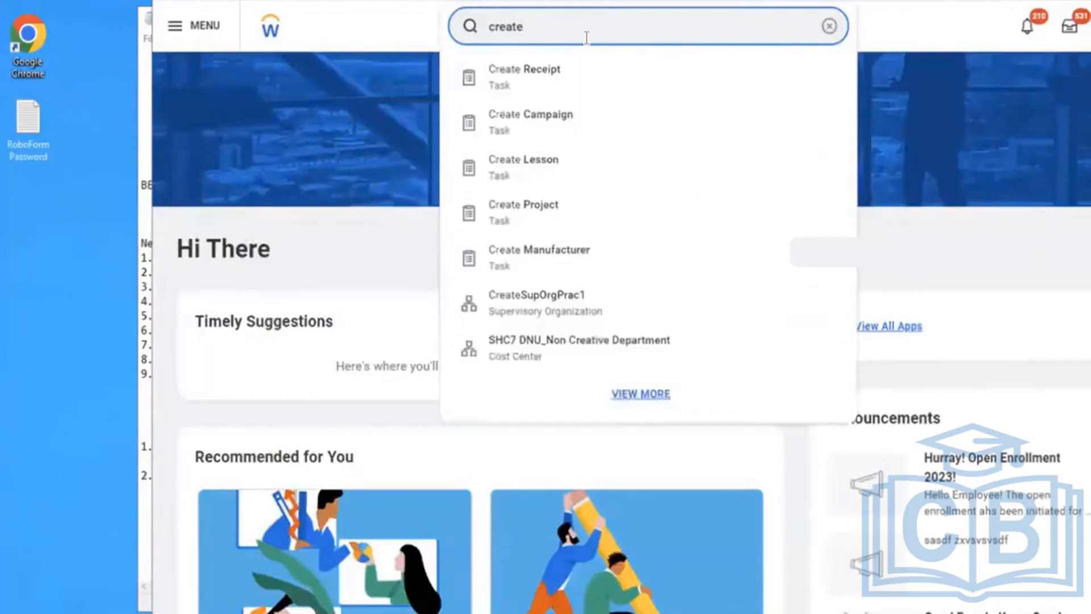
pyautogui.write('health ')
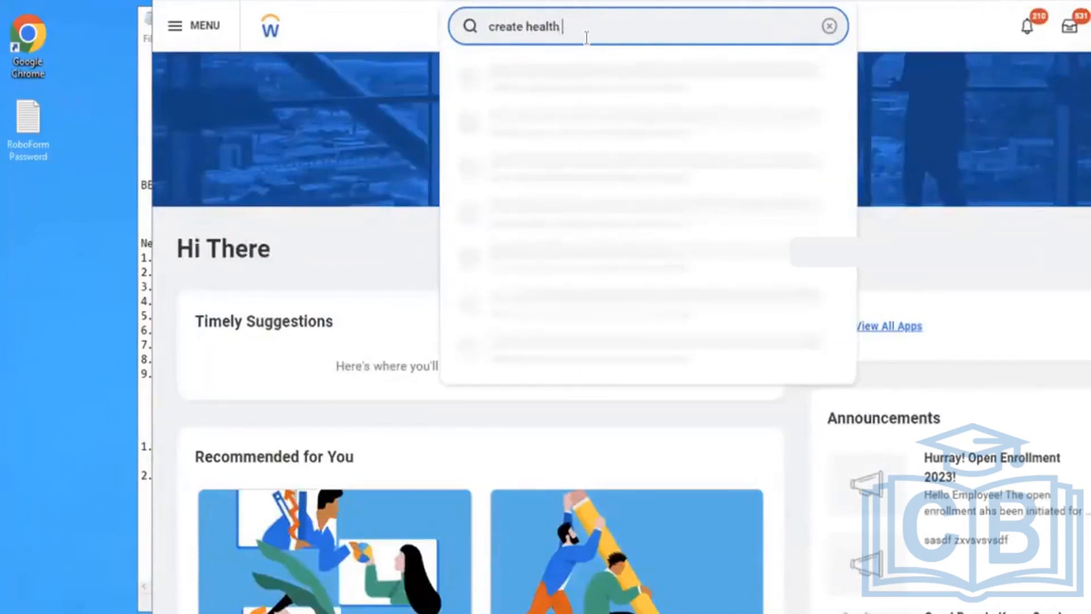
pyautogui.write('care cov')
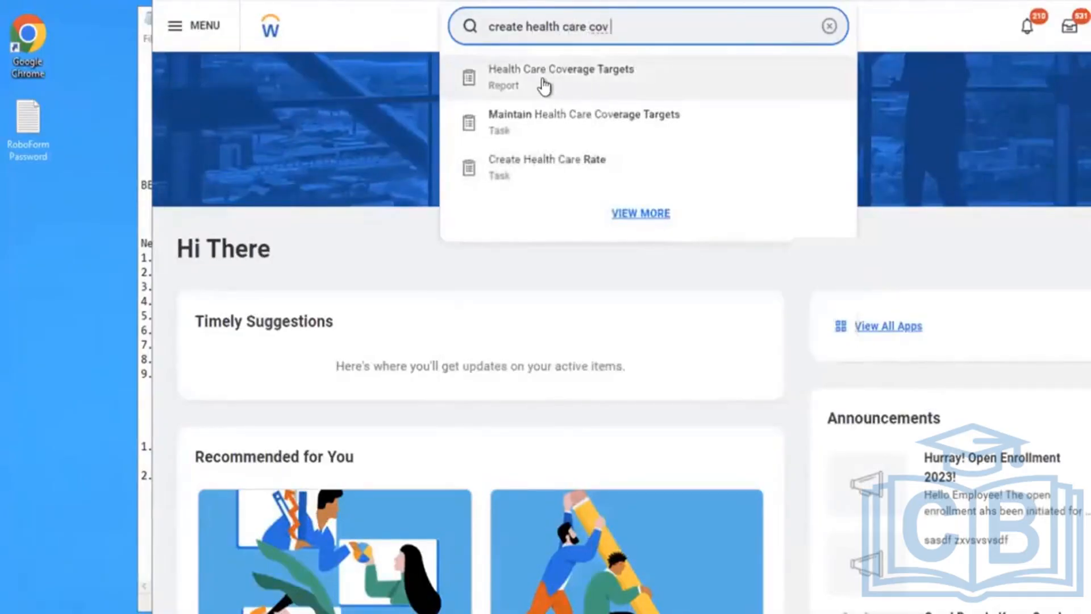
pyautogui.click(544, 123)
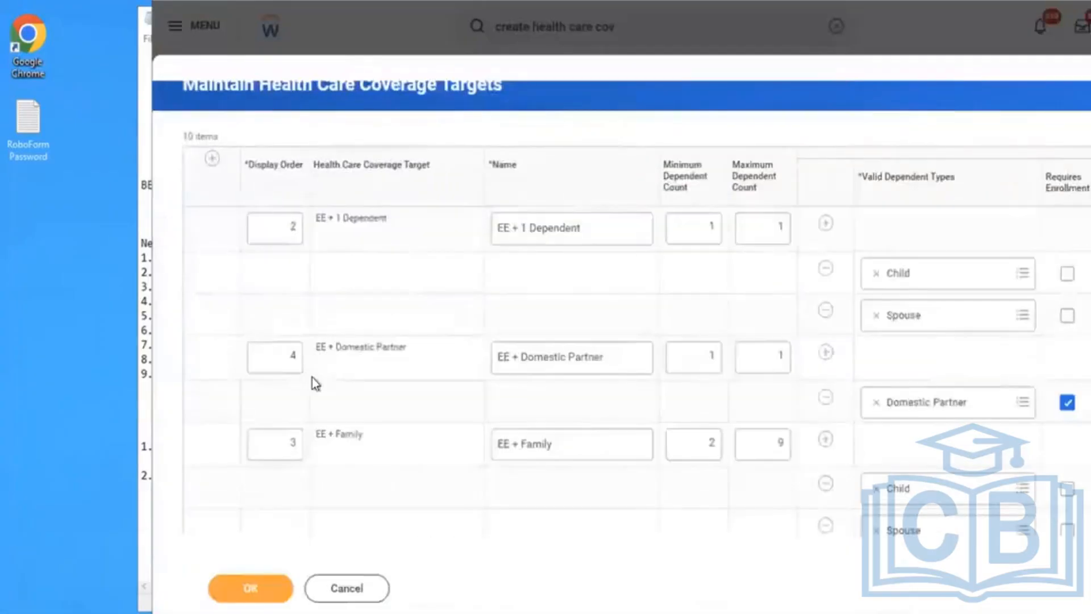
pyautogui.click(364, 292)
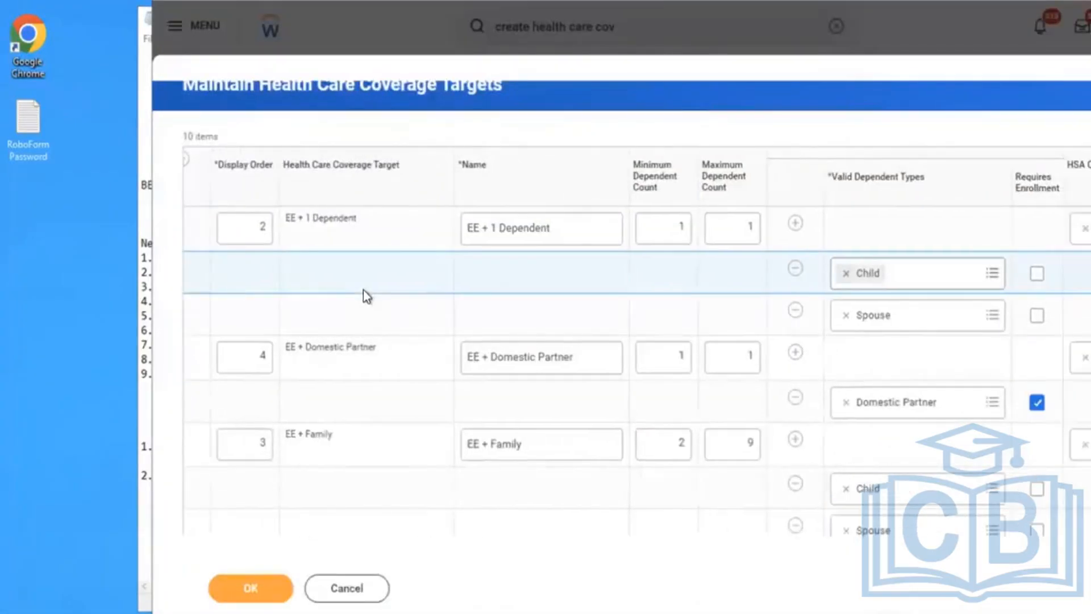
pyautogui.hscroll(3, 367, 295)
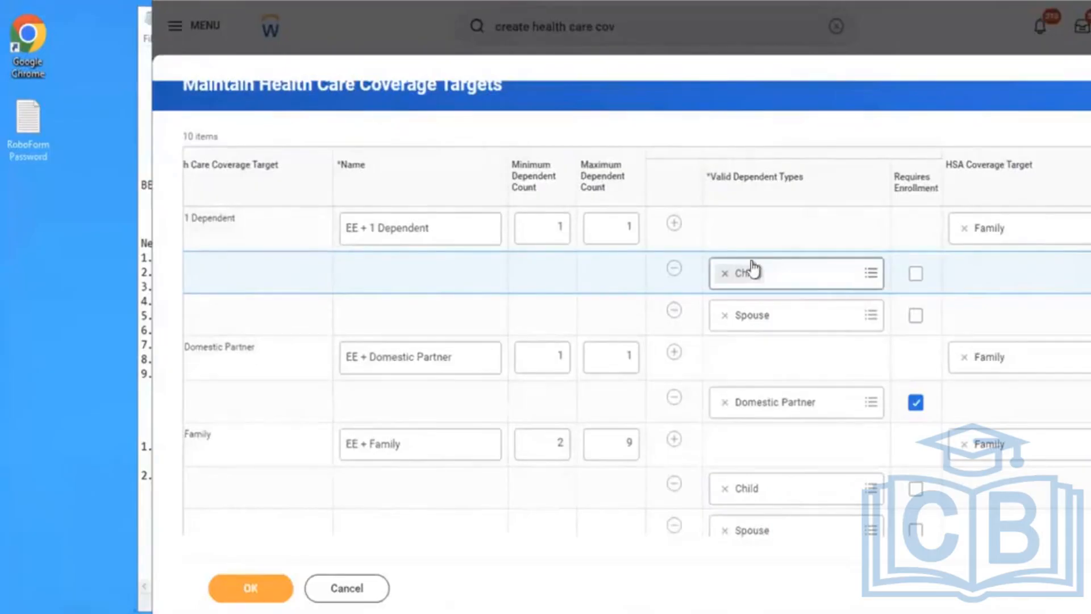
pyautogui.click(557, 228)
pyautogui.write('1')
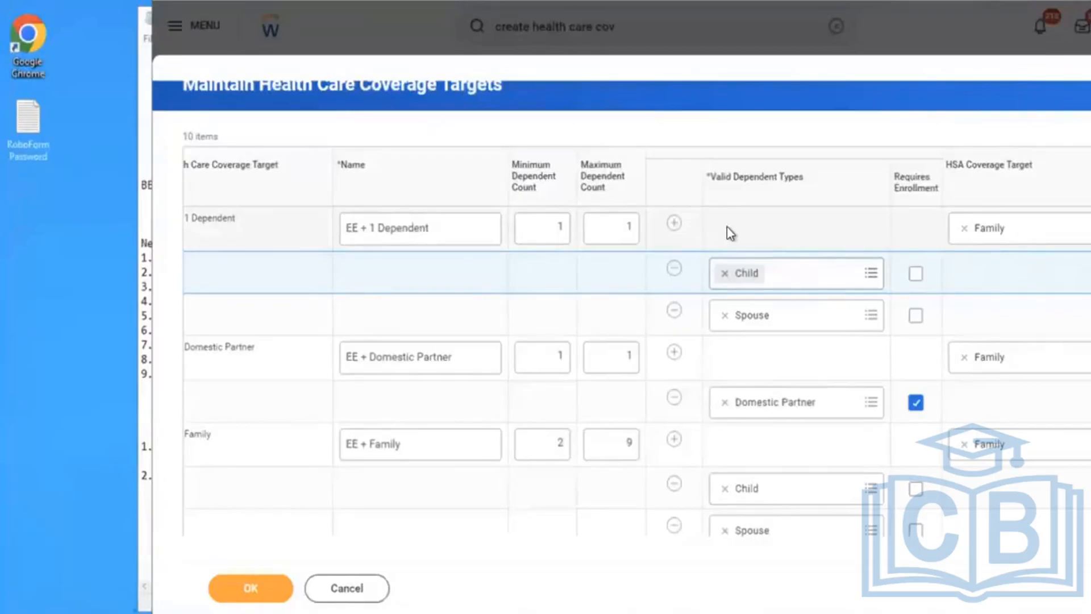
pyautogui.hscroll(3, 727, 226)
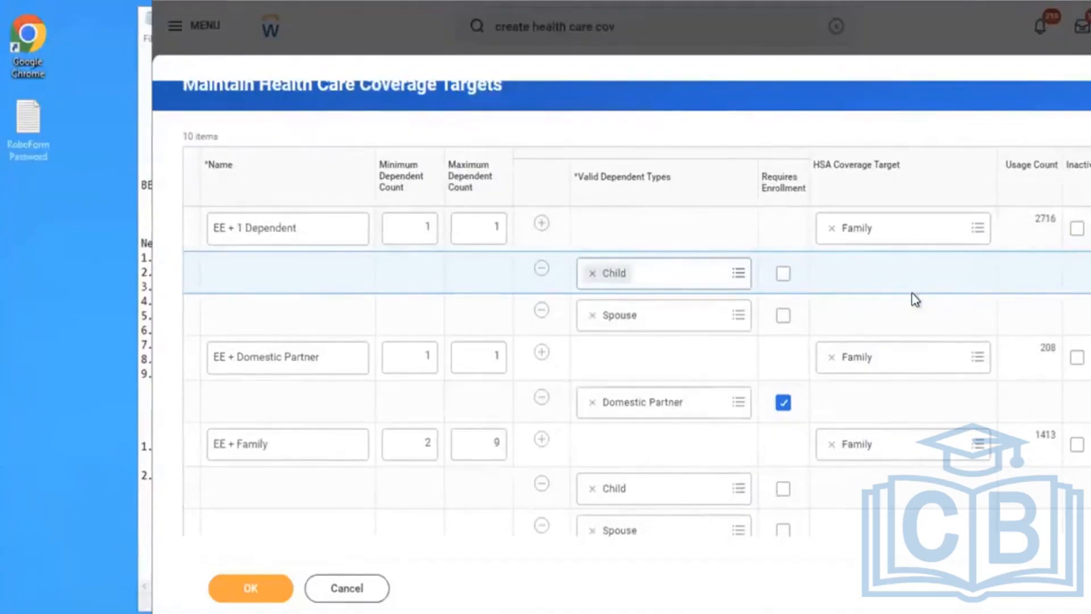
pyautogui.hscroll(-3, 914, 299)
pyautogui.hscroll(-3, 914, 300)
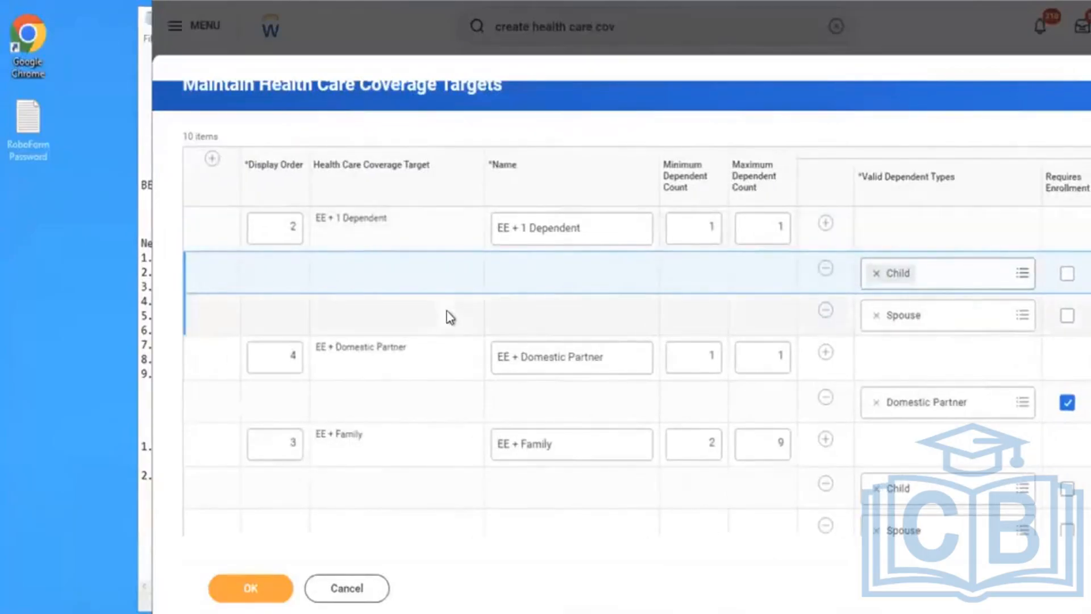
pyautogui.click(364, 589)
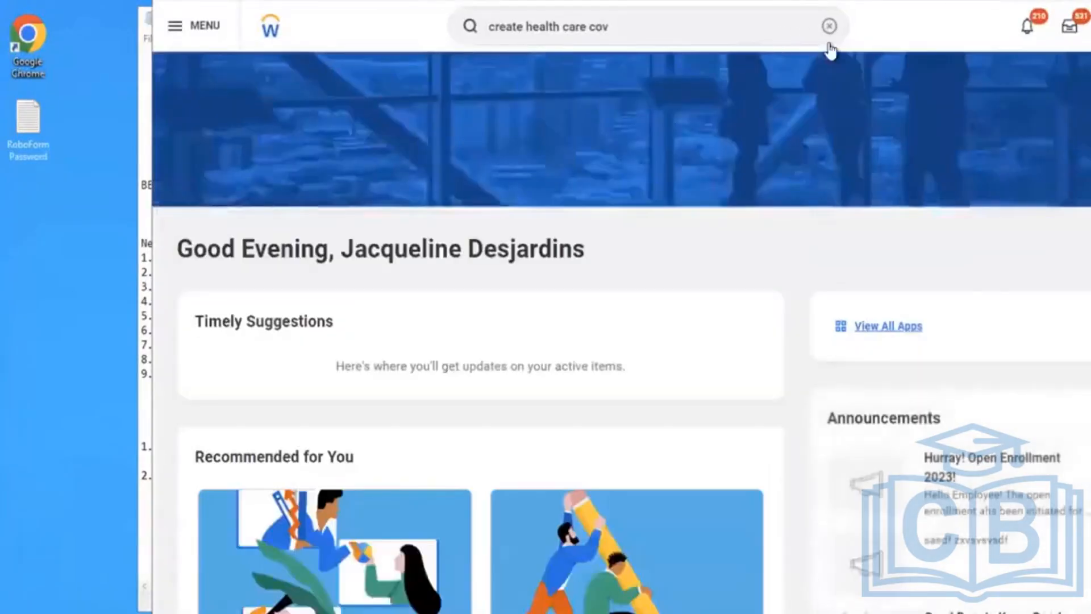
pyautogui.click(829, 44)
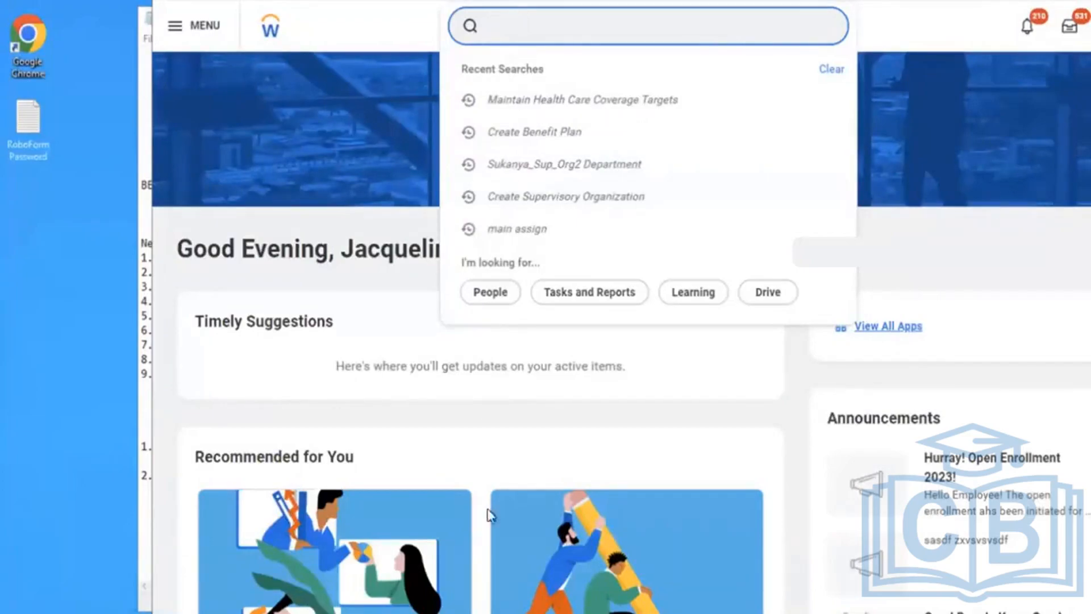
pyautogui.click(483, 613)
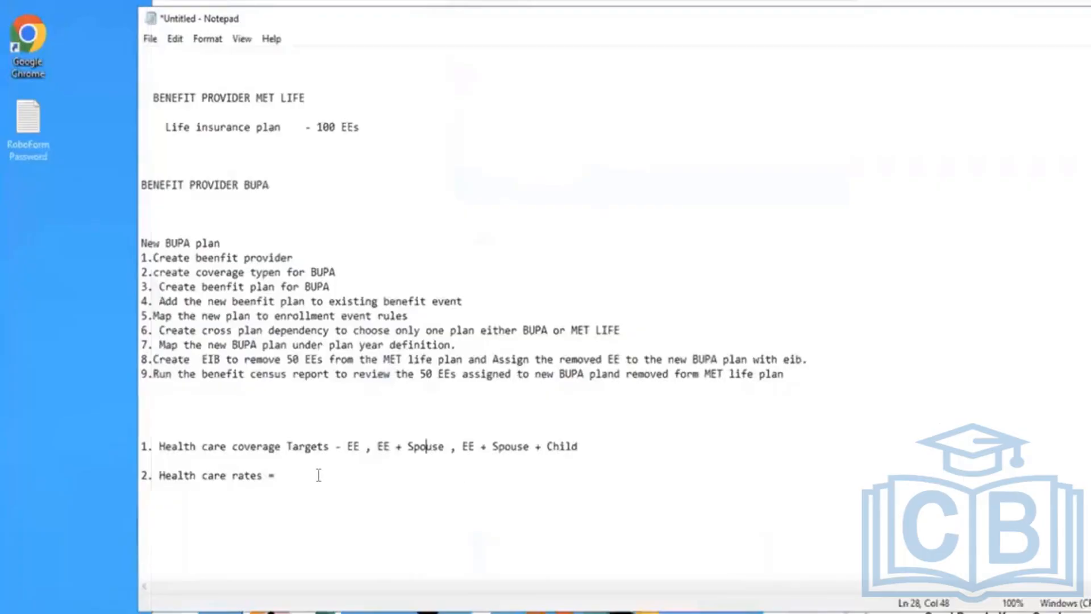
# Add the note 'Scenerio : Create new Health care rates for salried employees and ensure the cost breakdown'.
pyautogui.click(275, 475)
pyautogui.press('Return')
pyautogui.press('Return')
pyautogui.press('Return')
pyautogui.press('Return')
pyautogui.write('Scenerio :  Create ne')
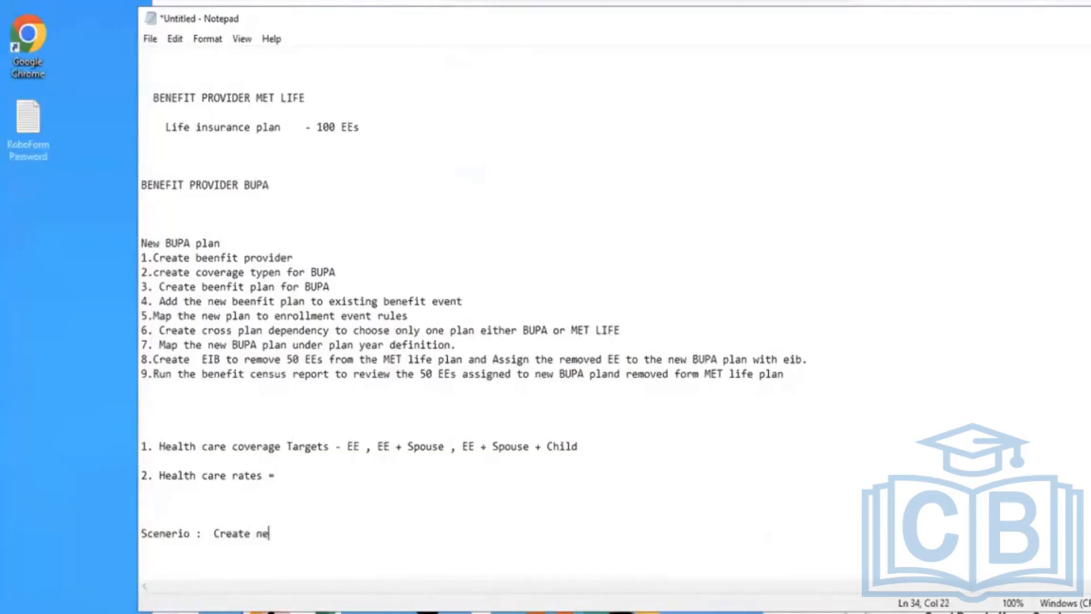
pyautogui.write('w Health car')
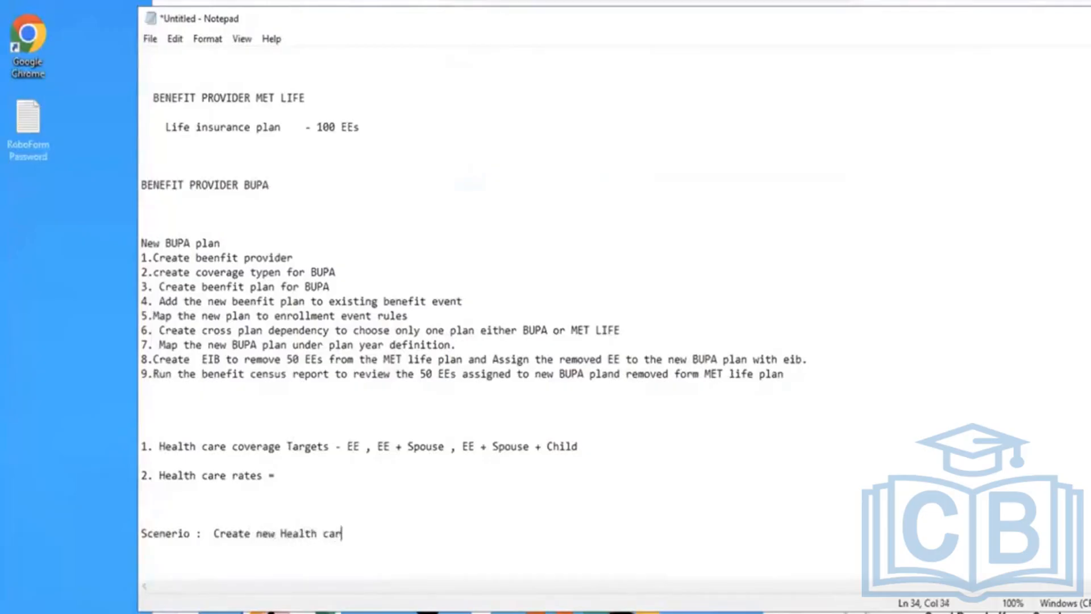
pyautogui.write('e rates for s')
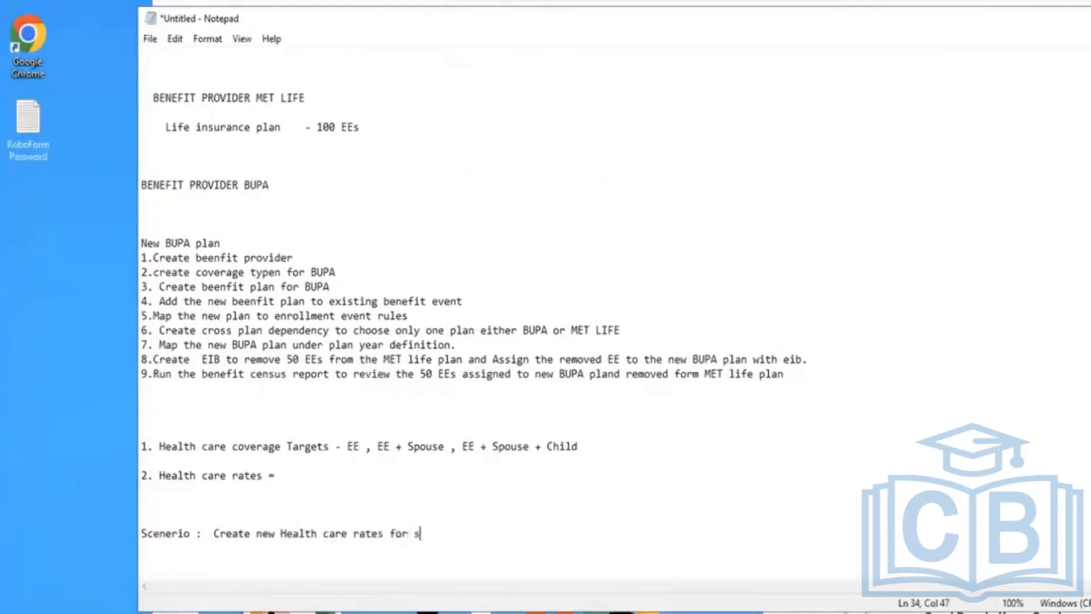
pyautogui.write('alried emPLOYEES')
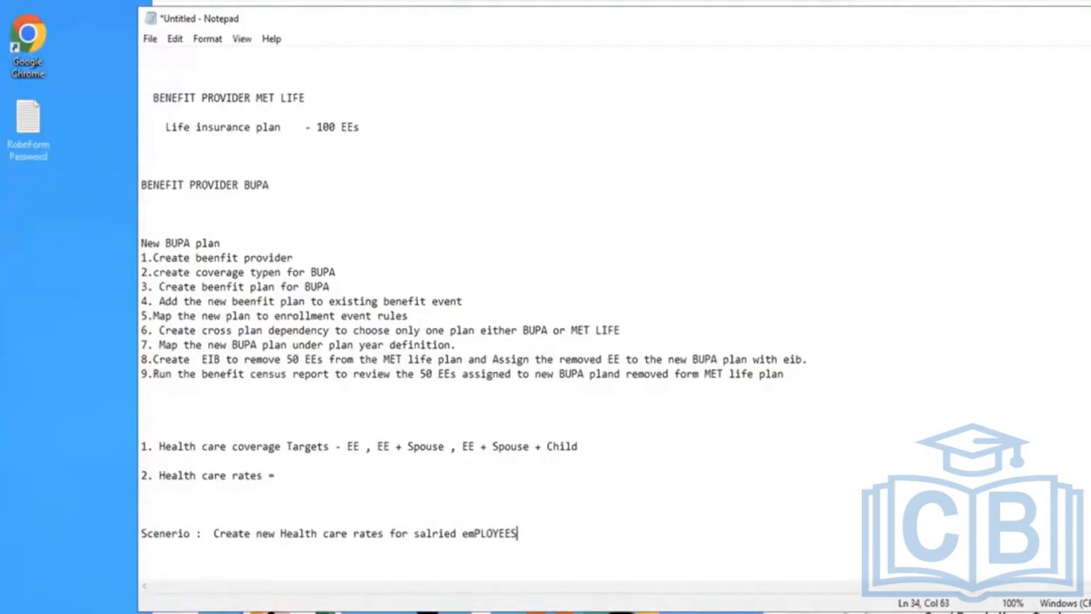
pyautogui.write('AND ENSURE THE COS')
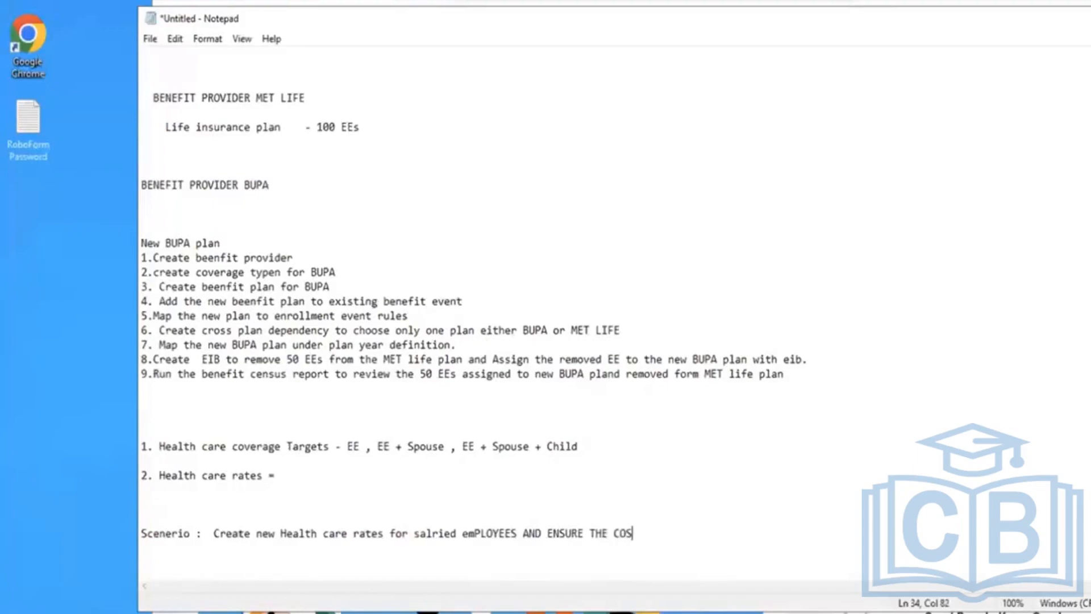
pyautogui.write('T BREAKDOWN')
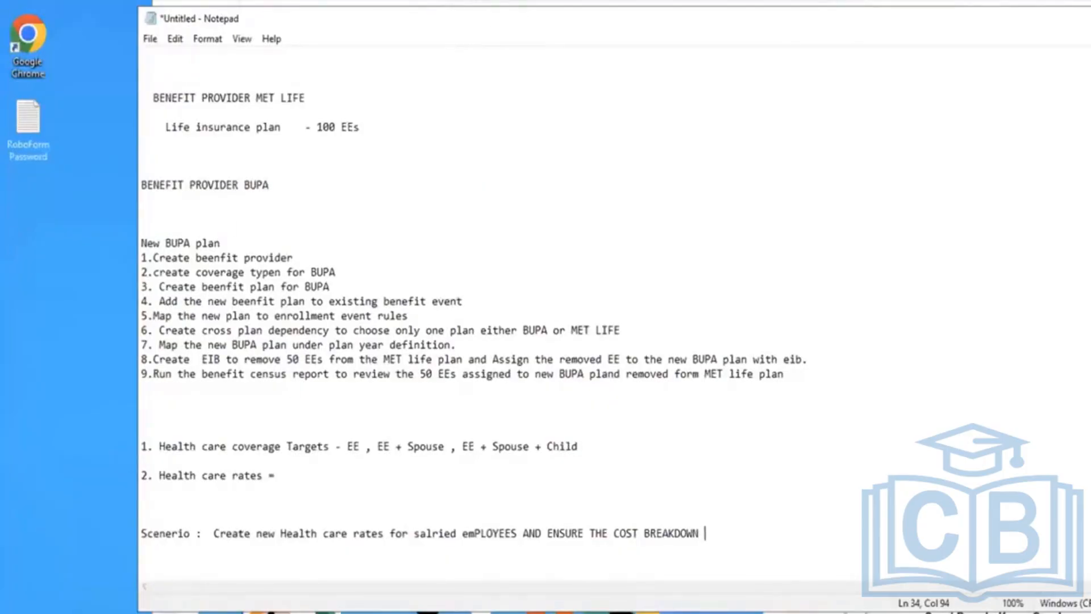
pyautogui.hotkey('alt', 'Tab')
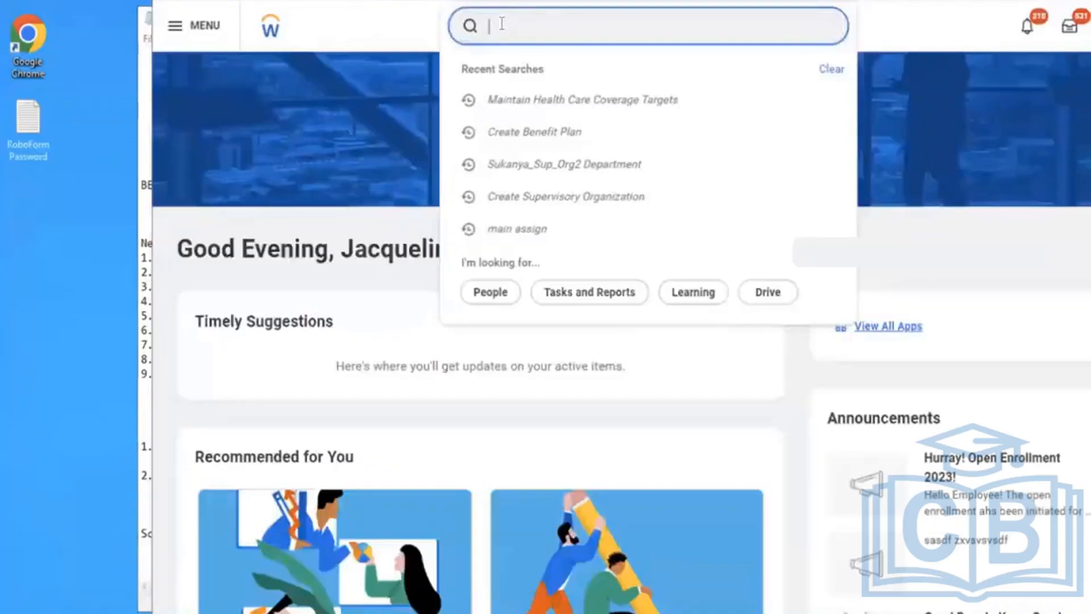
# View the Dental - SGP Citizen flat rate as of 11/28/2023.
pyautogui.write('cREATE HEALTH C')
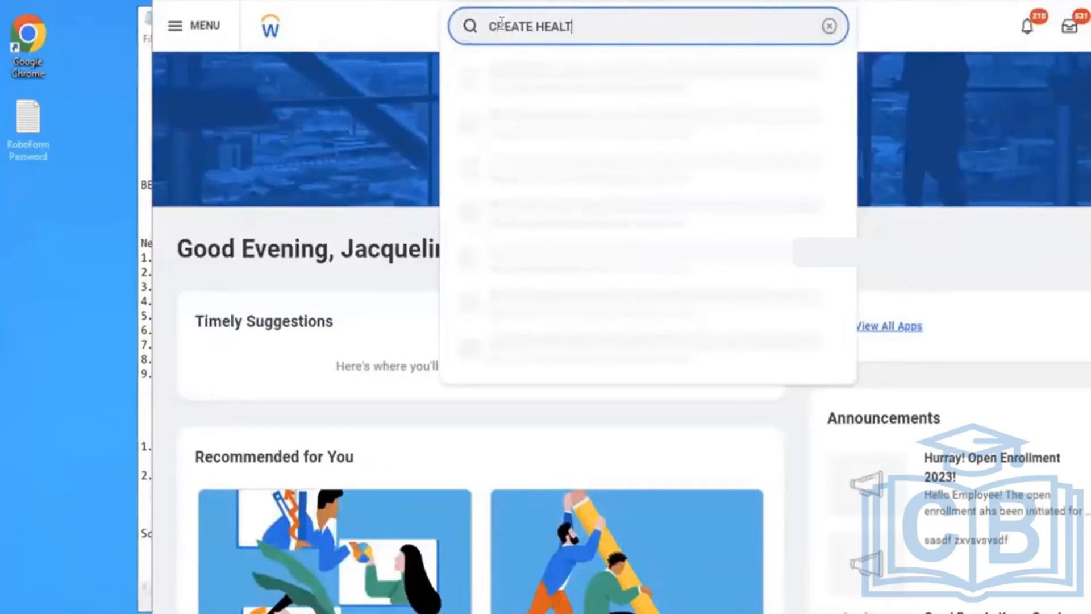
pyautogui.write('ARA RATE')
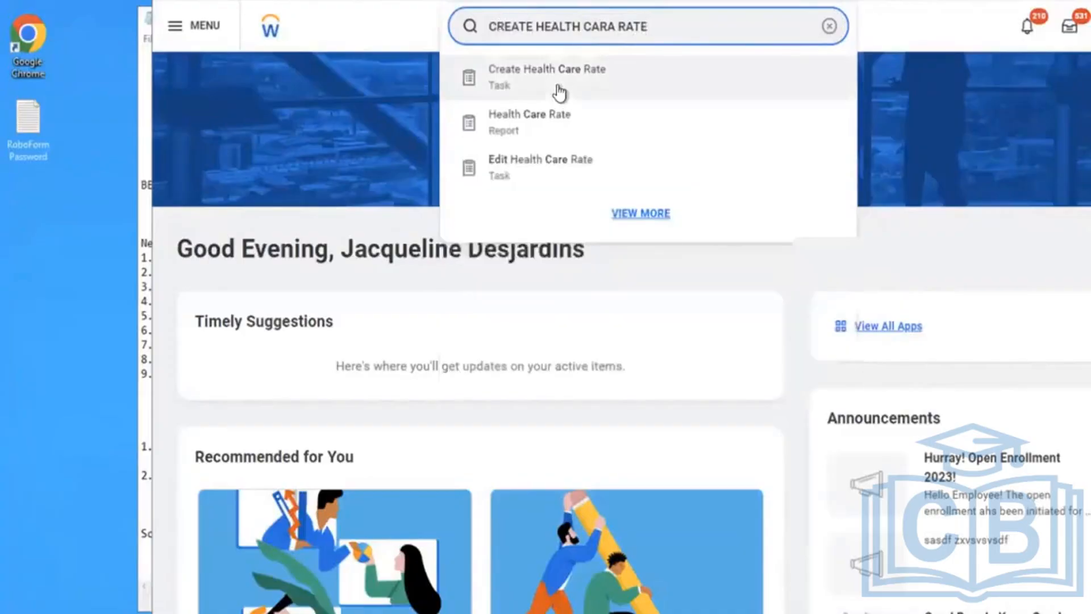
pyautogui.click(510, 127)
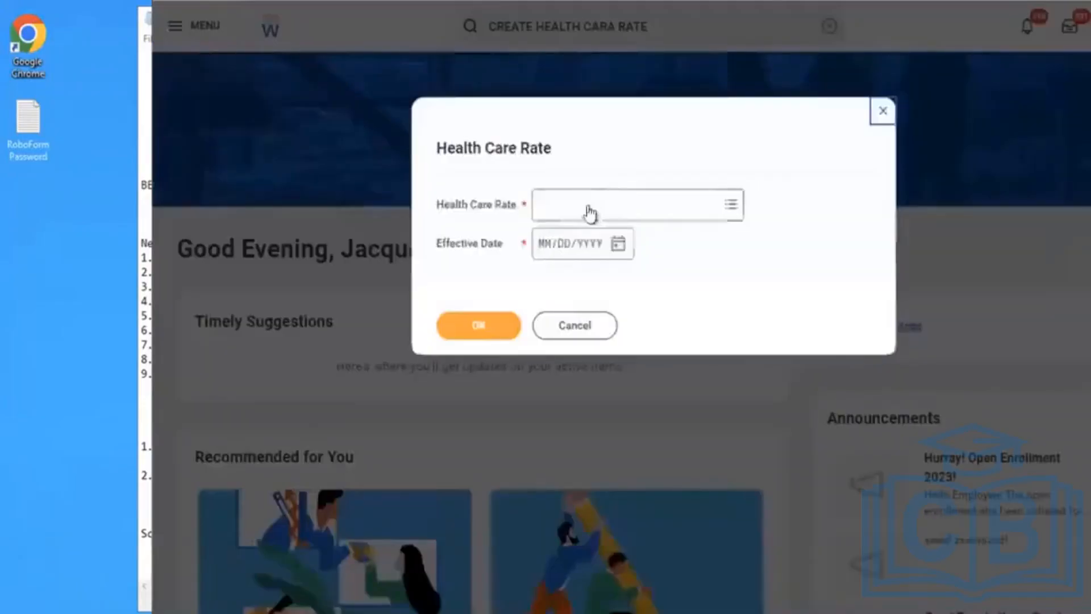
pyautogui.click(590, 211)
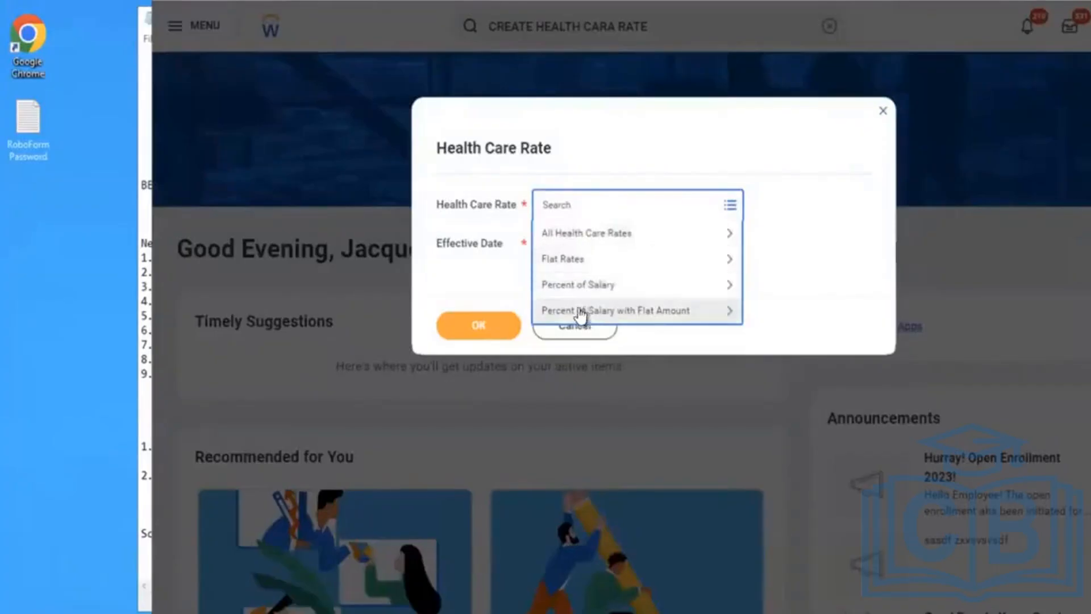
pyautogui.click(556, 265)
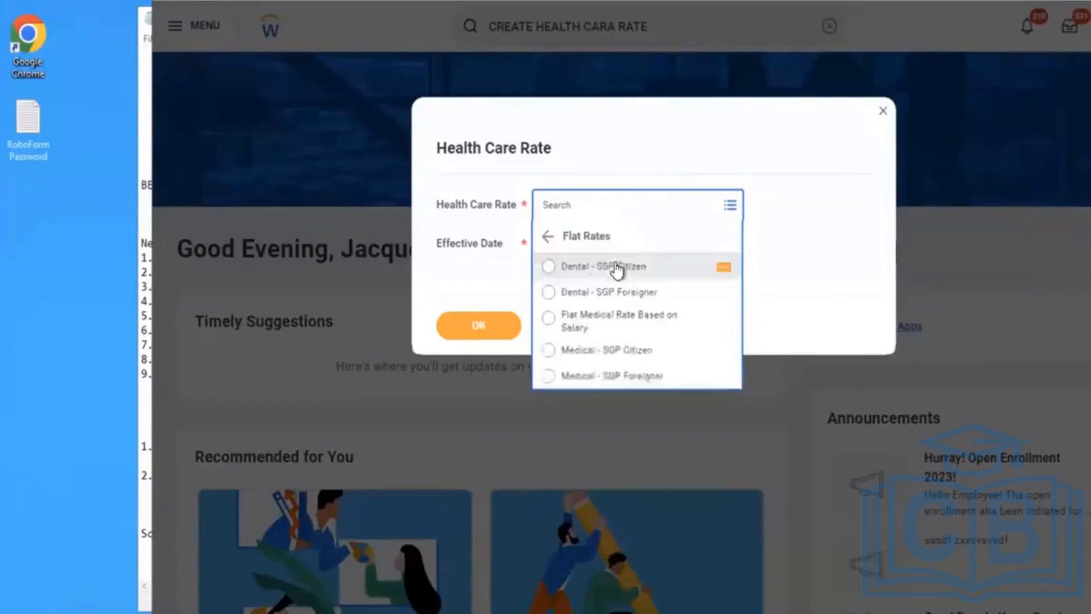
pyautogui.click(594, 267)
pyautogui.click(617, 246)
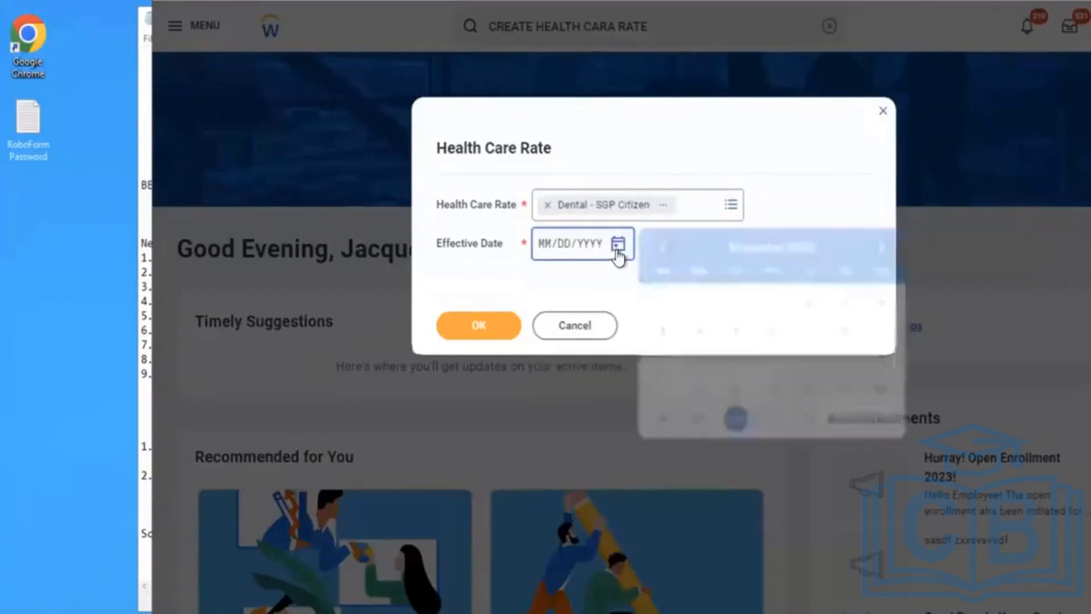
pyautogui.click(735, 419)
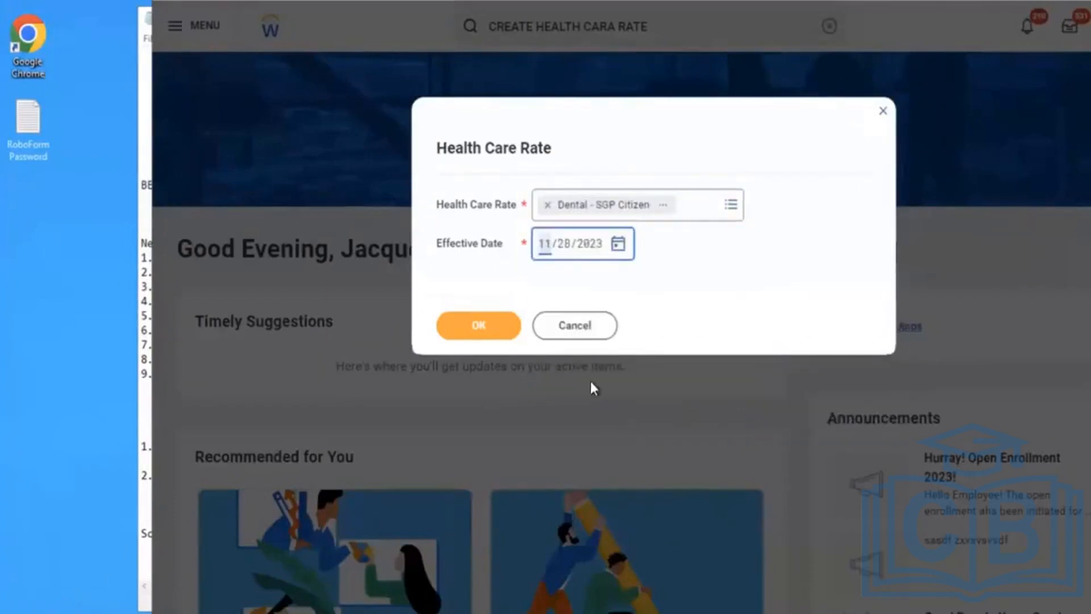
pyautogui.click(486, 334)
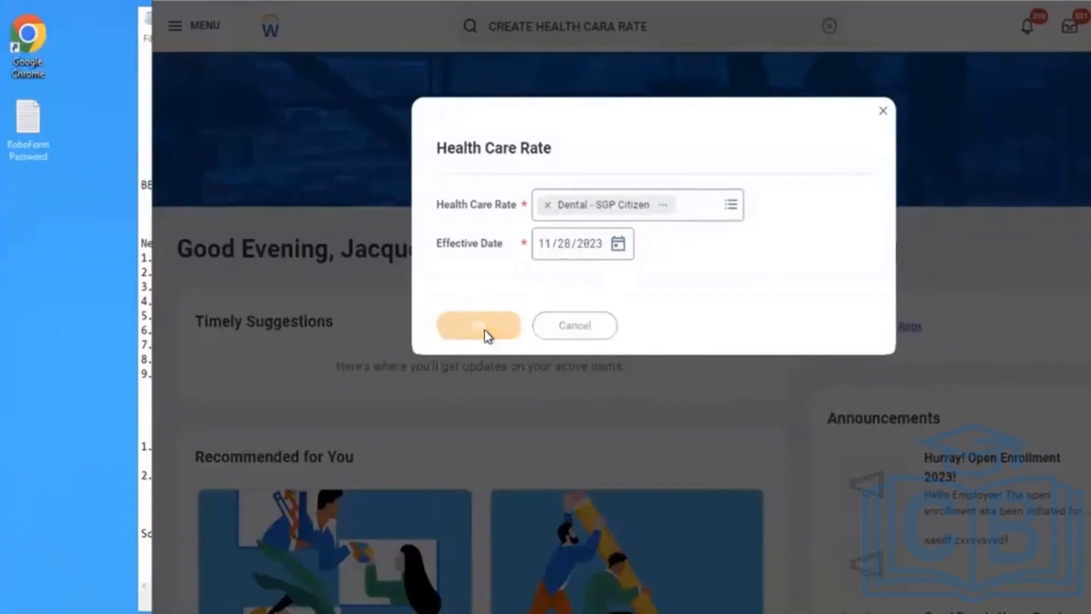
# Search for the create health care rate tasks.
pyautogui.scroll(-2, 609, 298)
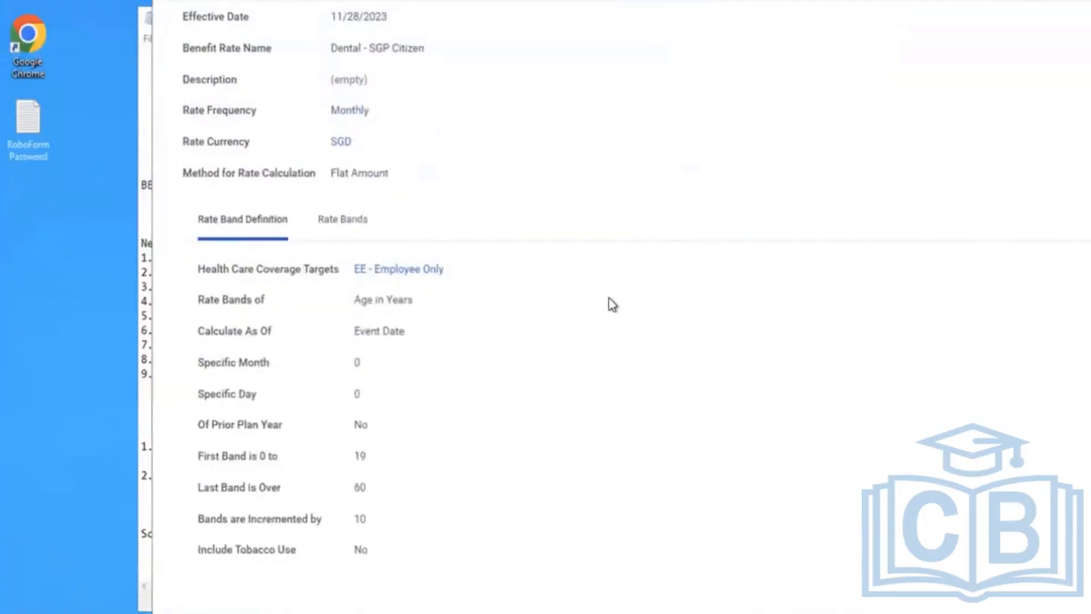
pyautogui.scroll(2, 608, 297)
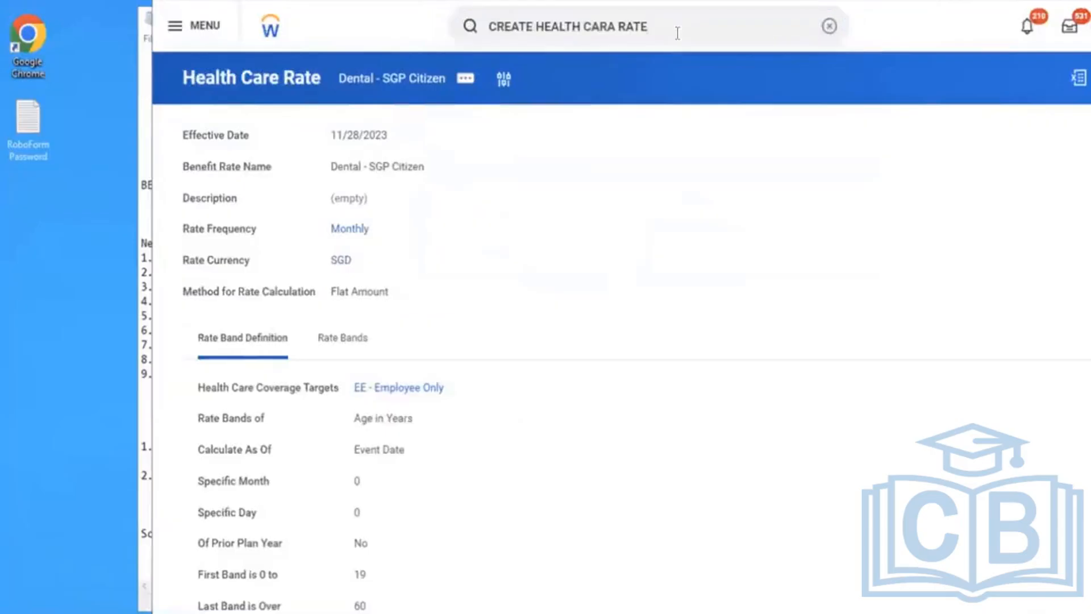
pyautogui.press('Return')
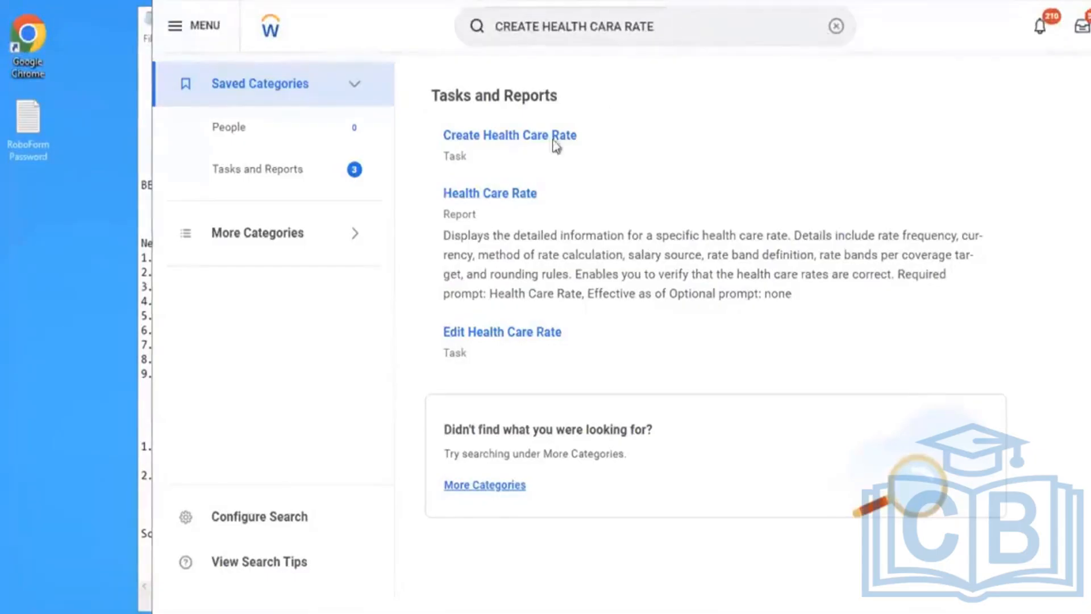
# Enter effective date 01/01/2023, name 'AMD - Salaries Health Care Rate', and Flat Amount calculation method.
pyautogui.click(500, 141)
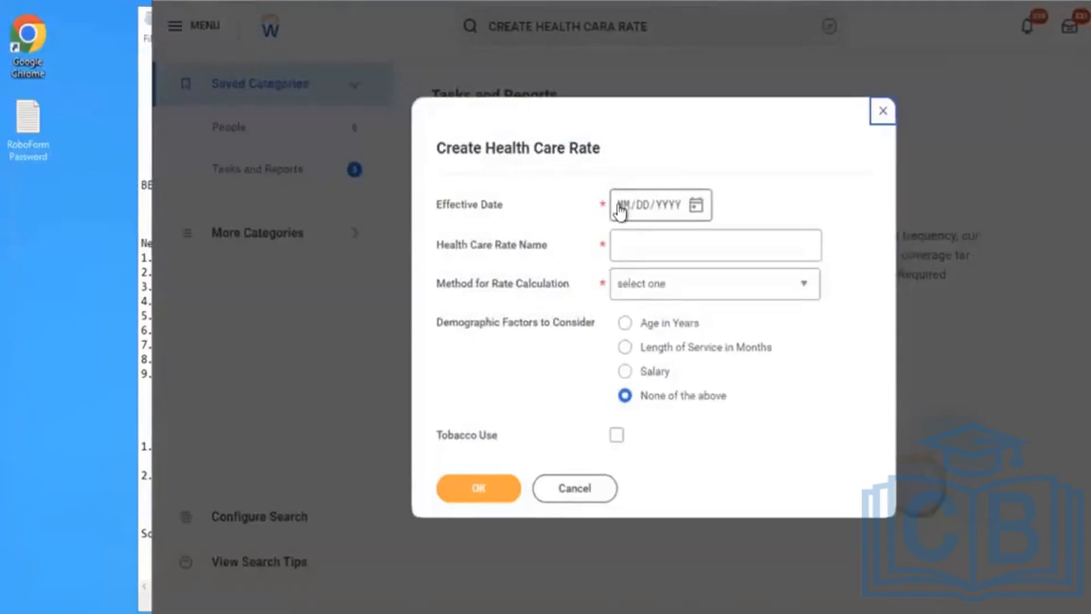
pyautogui.click(620, 211)
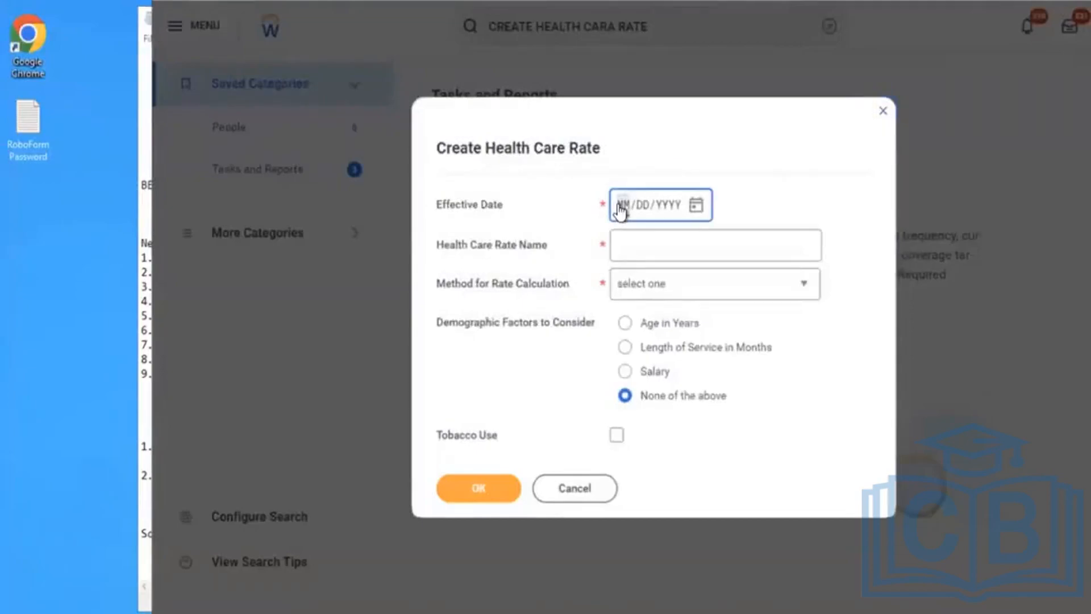
pyautogui.write('01012022')
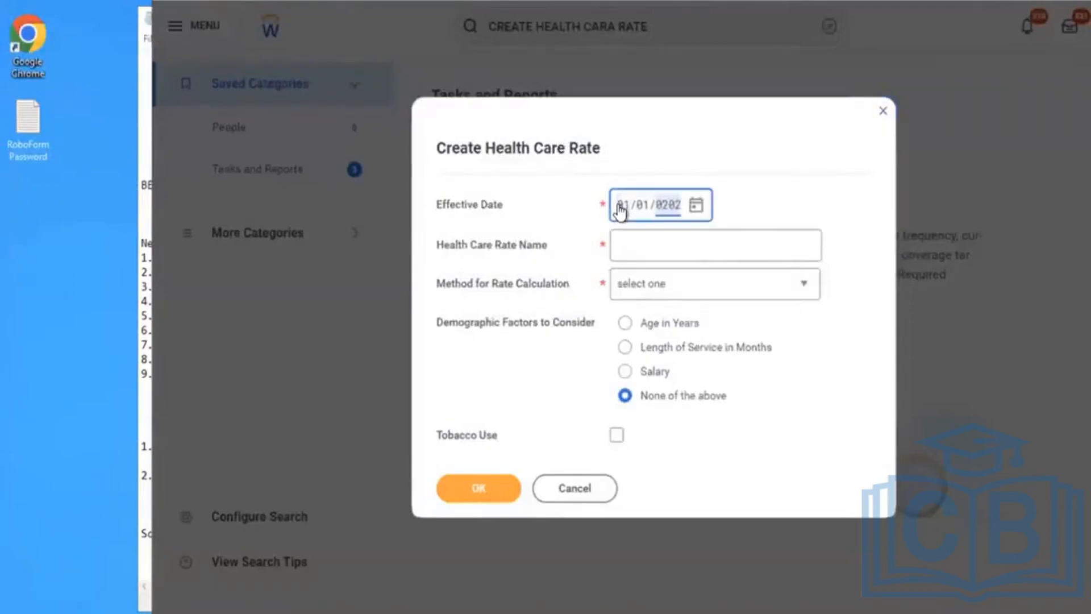
pyautogui.write('3')
pyautogui.click(652, 253)
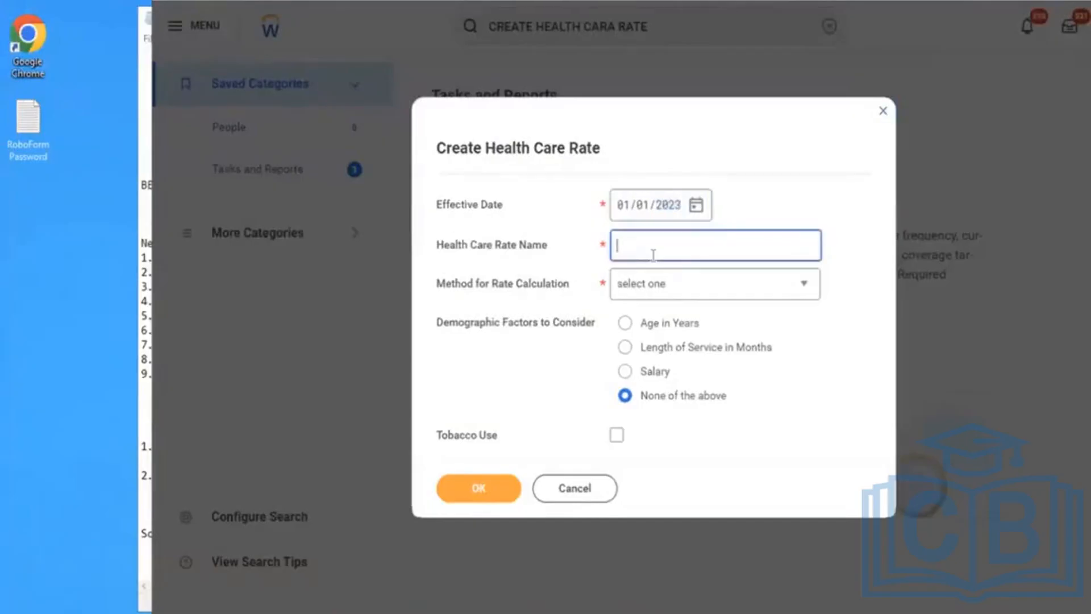
pyautogui.write('AMD -')
pyautogui.write('Salaries H')
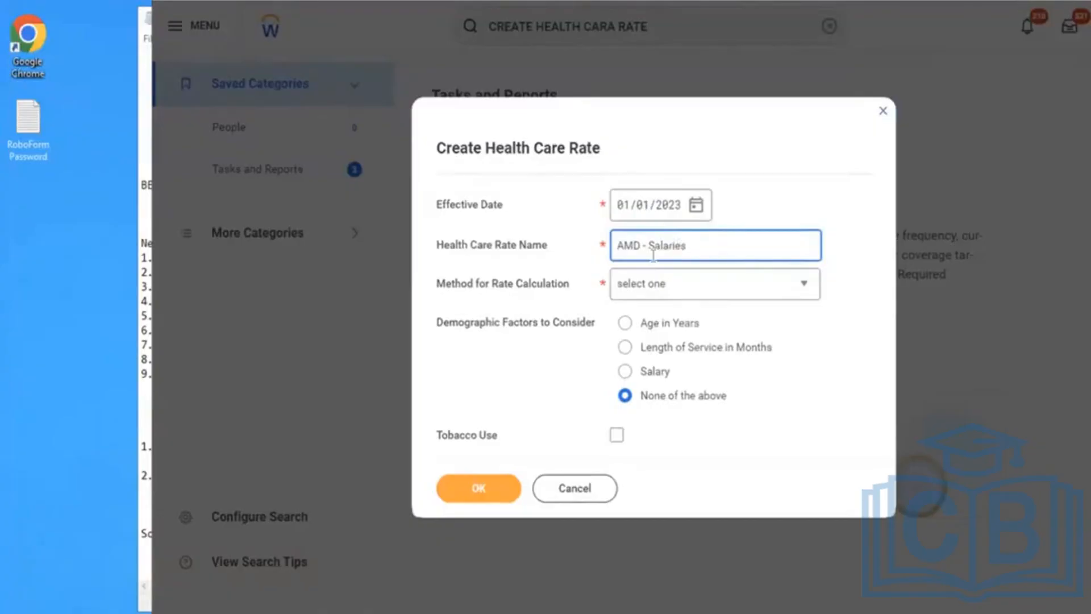
pyautogui.write('ealth cARE rART')
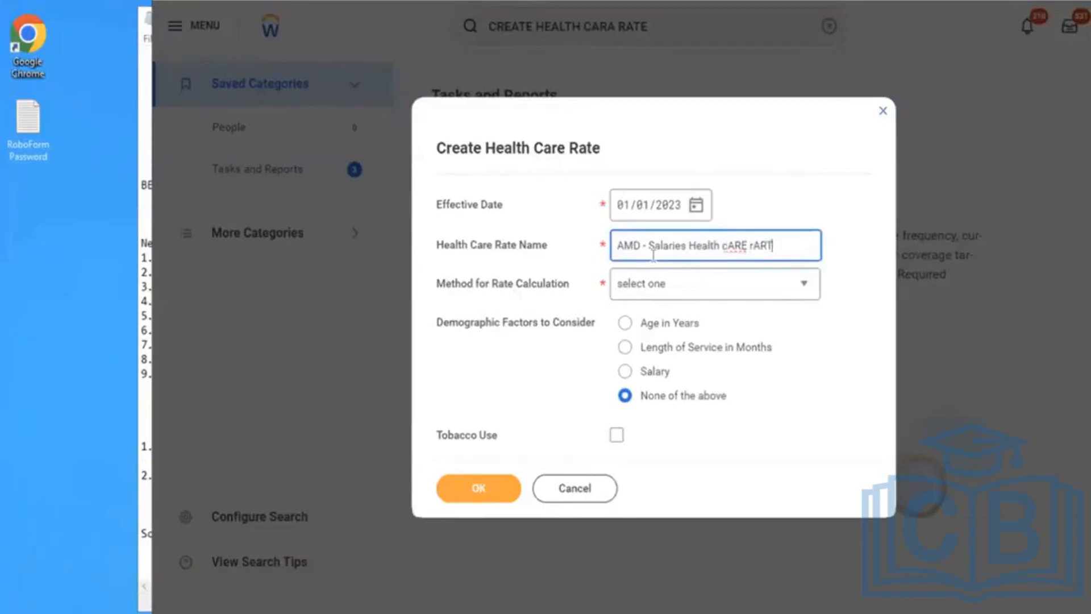
pyautogui.press('BackSpace')
pyautogui.press('BackSpace')
pyautogui.press('BackSpace')
pyautogui.press('BackSpace')
pyautogui.press('BackSpace')
pyautogui.press('BackSpace')
pyautogui.press('BackSpace')
pyautogui.press('BackSpace')
pyautogui.press('BackSpace')
pyautogui.press('BackSpace')
pyautogui.write('Care Rate')
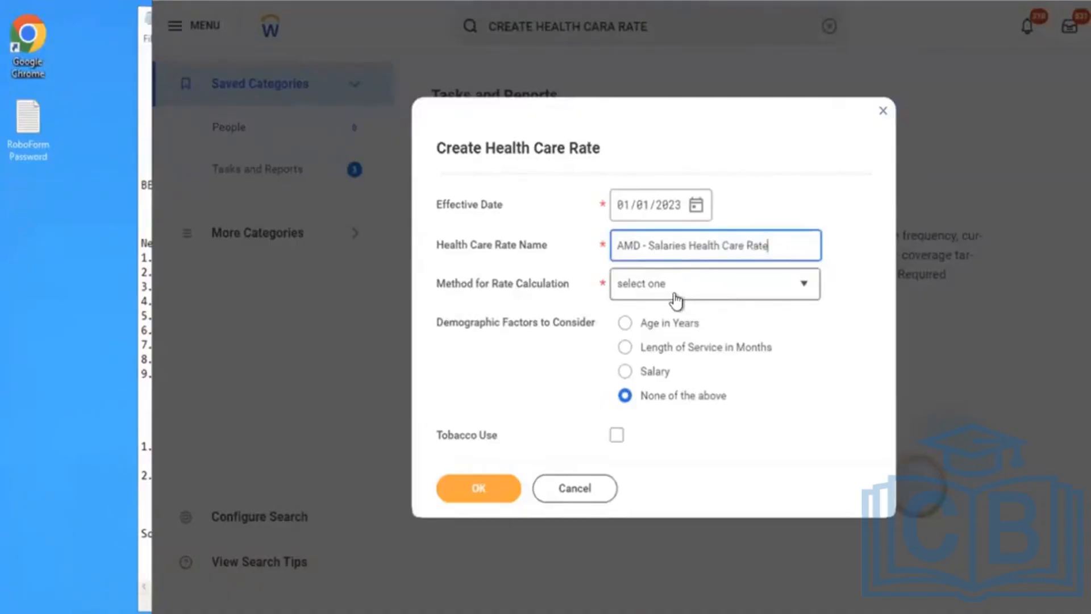
pyautogui.click(675, 284)
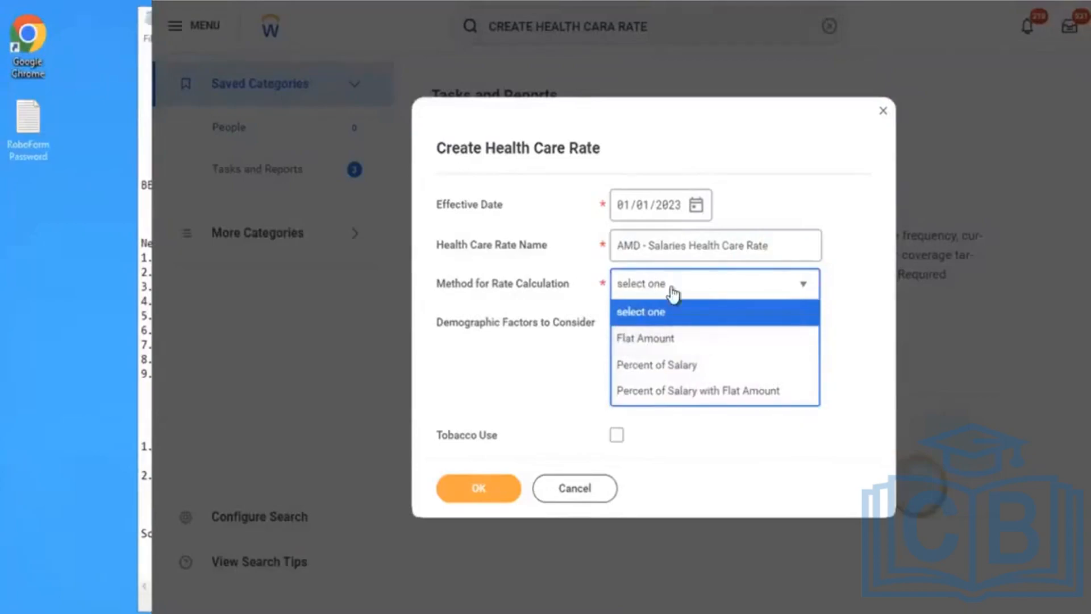
pyautogui.click(641, 341)
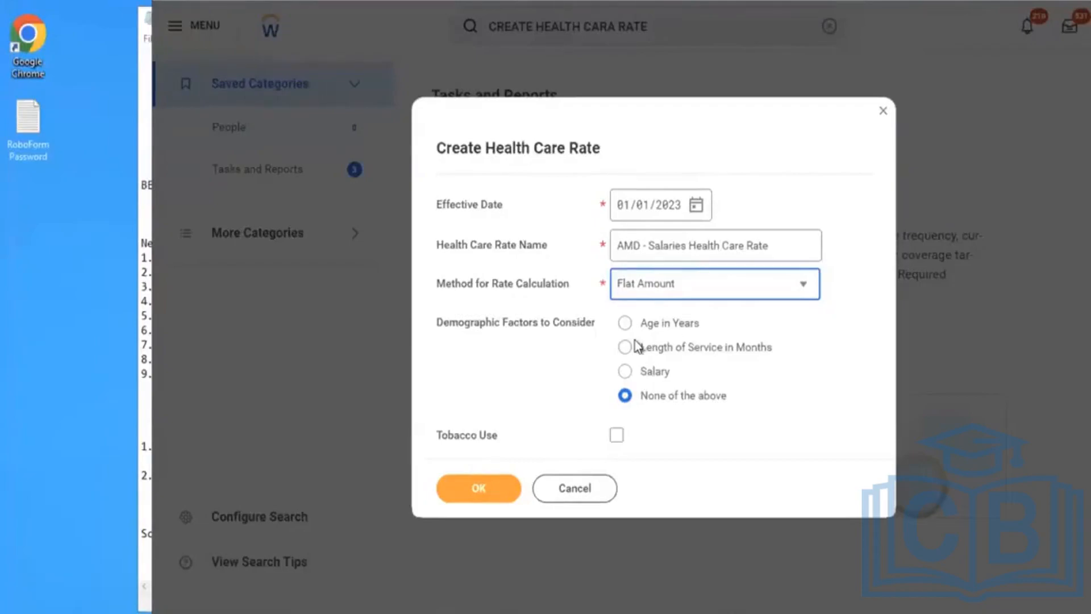
# Copy the 'Age in Years' label from the rate form into the notes.
pyautogui.hotkey('alt', 'Tab')
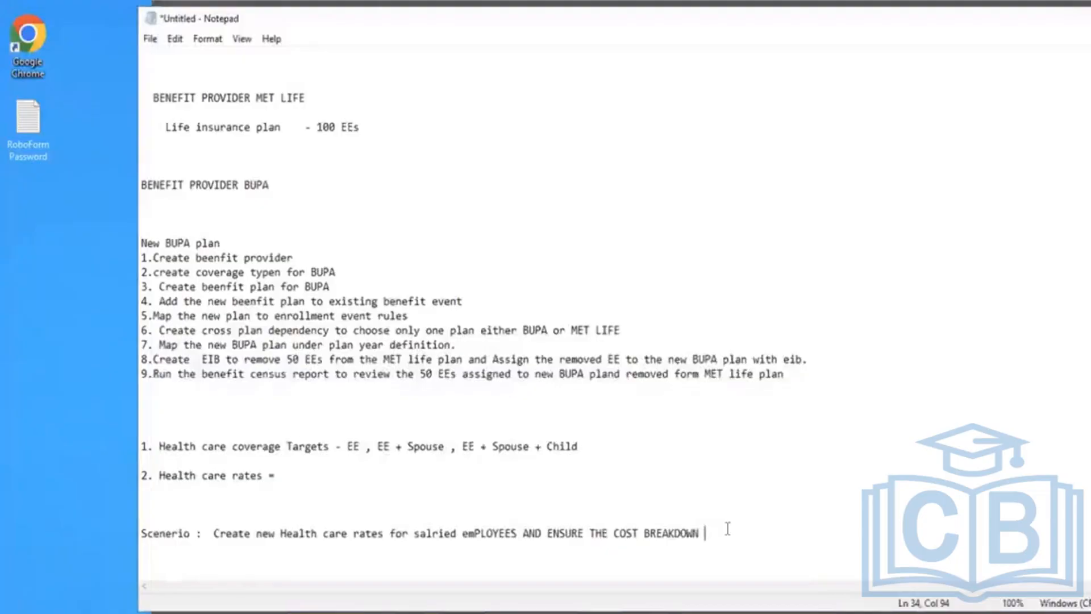
pyautogui.press('Return')
pyautogui.press('Return')
pyautogui.press('Return')
pyautogui.press('Return')
pyautogui.press('Return')
pyautogui.press('Return')
pyautogui.press('Return')
pyautogui.press('Return')
pyautogui.press('Return')
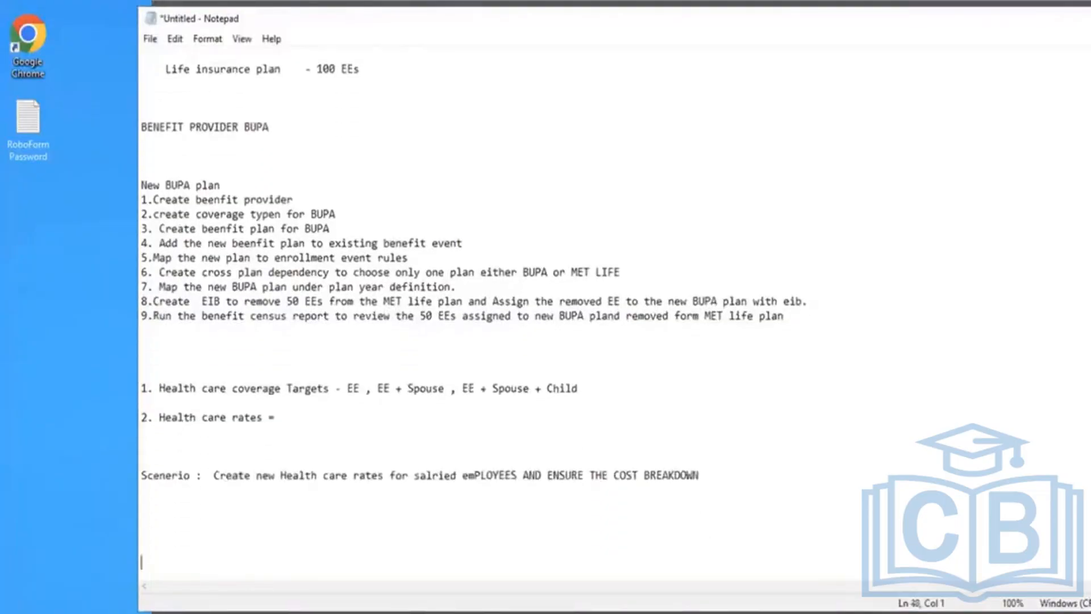
pyautogui.press('Return')
pyautogui.press('Return')
pyautogui.press('Return')
pyautogui.press('Return')
pyautogui.press('Return')
pyautogui.press('Return')
pyautogui.press('Return')
pyautogui.press('Return')
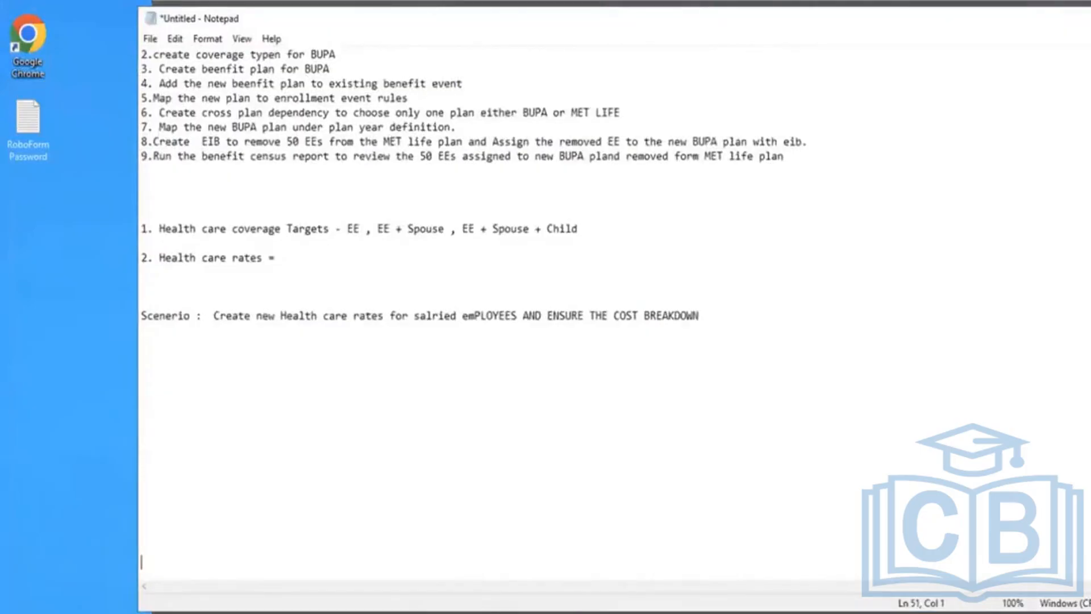
pyautogui.hotkey('alt', 'Tab')
pyautogui.moveTo(705, 327); pyautogui.dragTo(642, 327)
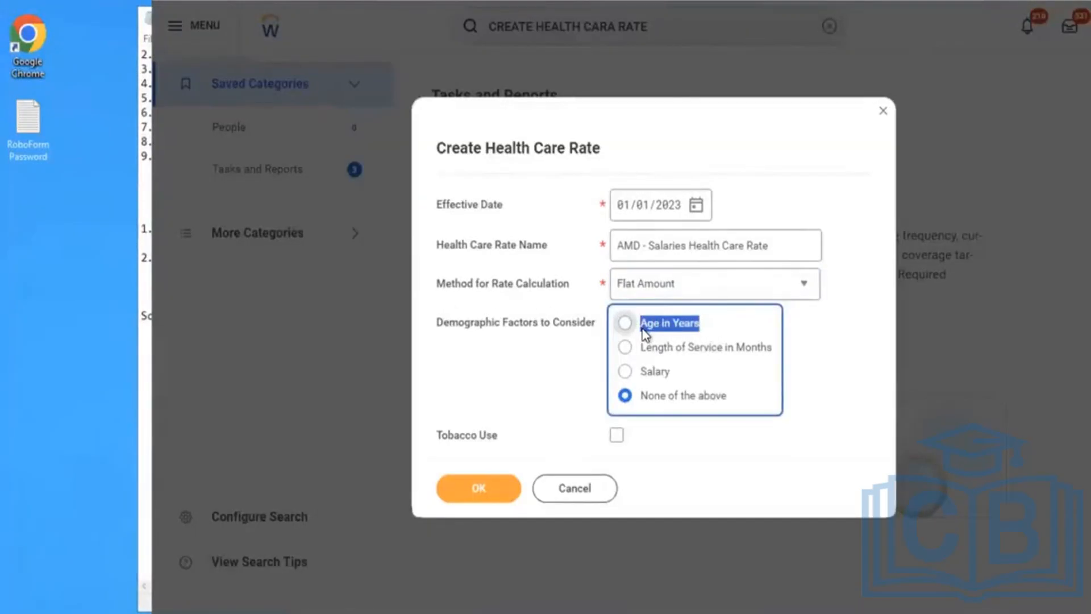
pyautogui.hotkey('alt', 'Tab')
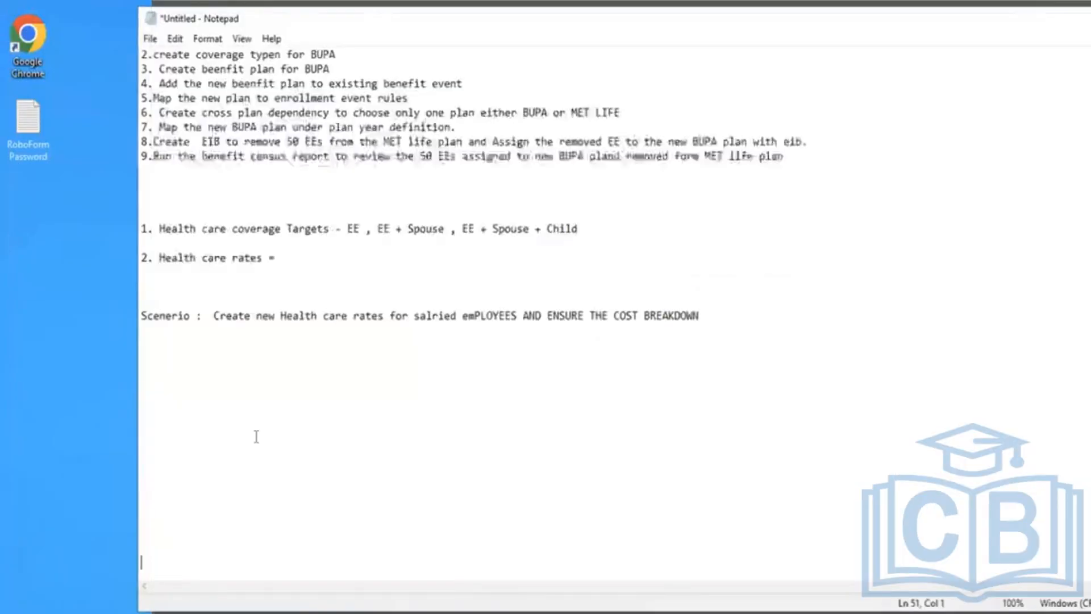
pyautogui.click(184, 373)
pyautogui.write('Age in Years')
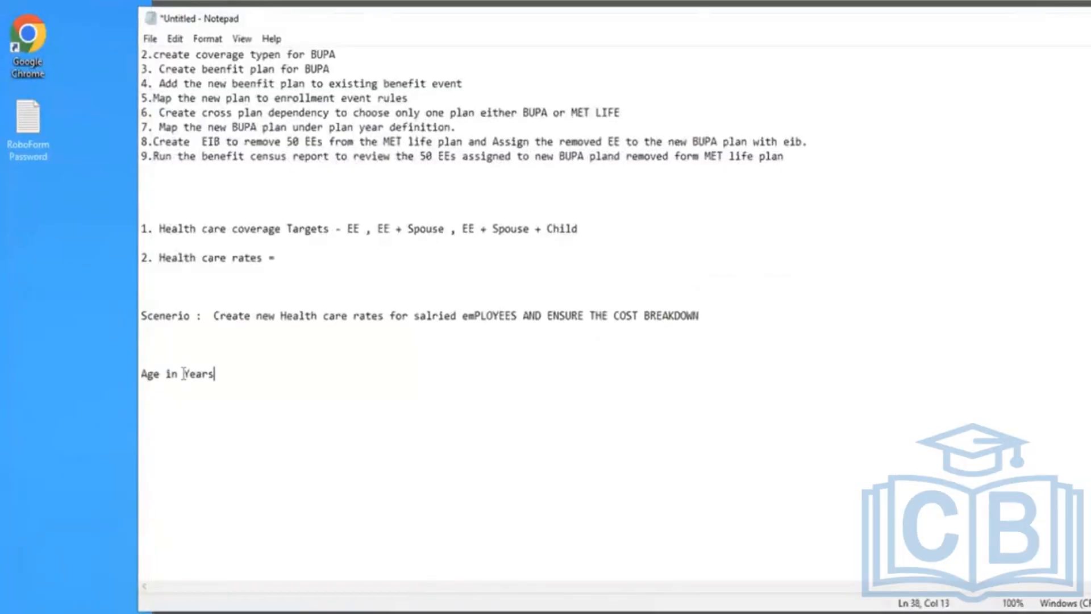
# Note the age bands '20 30 = 50 USD' and '31 - 40 = 65USD'.
pyautogui.press('Return')
pyautogui.press('Return')
pyautogui.press('Return')
pyautogui.write('20 30 = 50 USD')
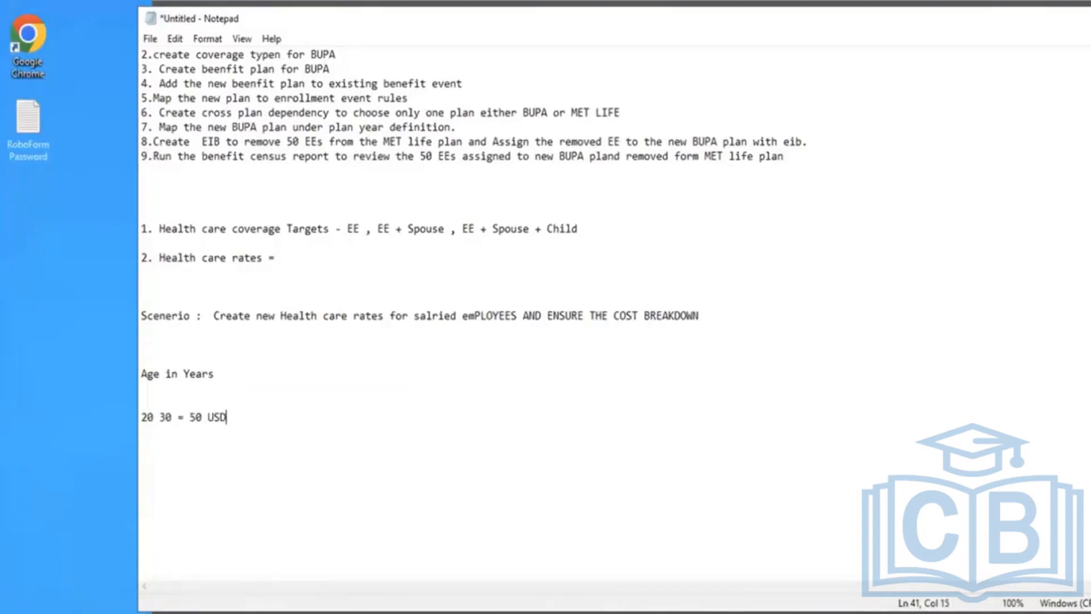
pyautogui.press('Return')
pyautogui.press('Return')
pyautogui.write('40')
pyautogui.write(' - 50')
pyautogui.press('BackSpace')
pyautogui.press('BackSpace')
pyautogui.press('BackSpace')
pyautogui.press('BackSpace')
pyautogui.press('BackSpace')
pyautogui.press('BackSpace')
pyautogui.press('BackSpace')
pyautogui.press('BackSpace')
pyautogui.write('31 - 40 = 65USD')
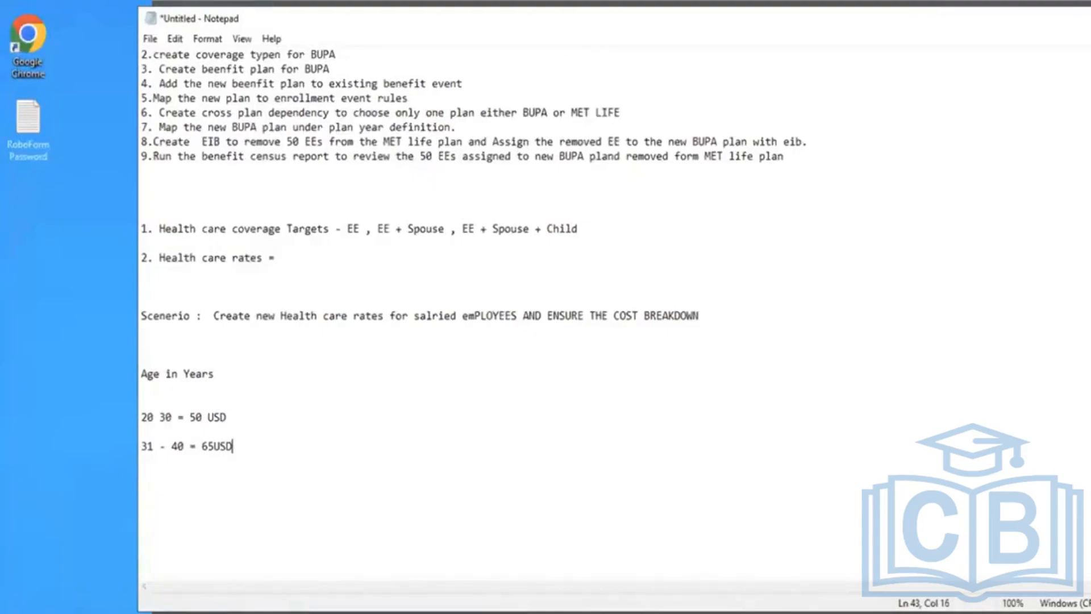
pyautogui.hotkey('alt', 'Tab')
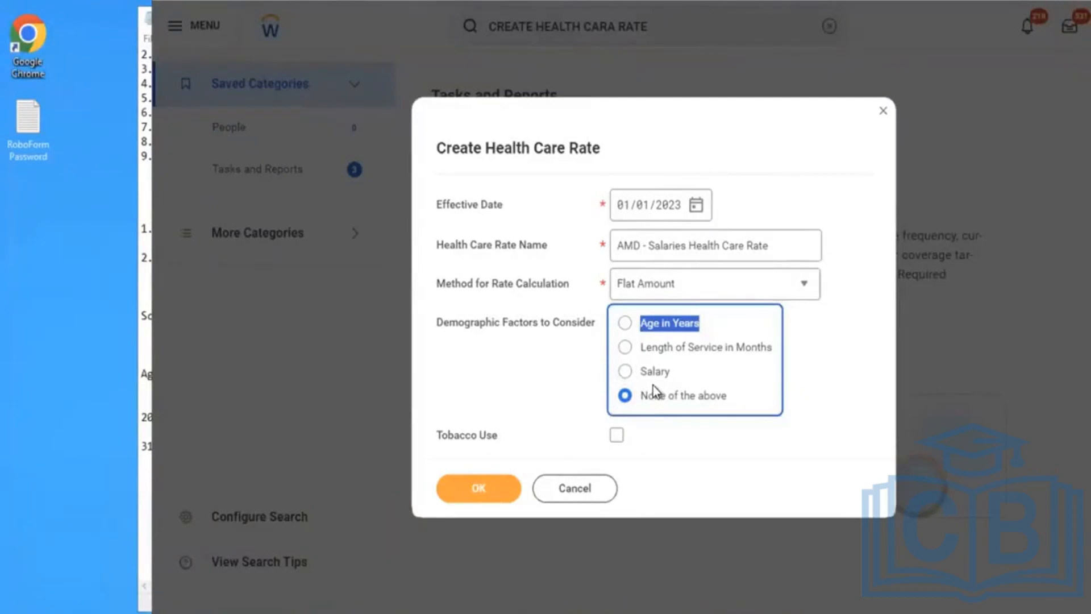
# Keep Flat Amount as the method with Tobacco Use off, and submit the initial rate settings.
pyautogui.click(710, 381)
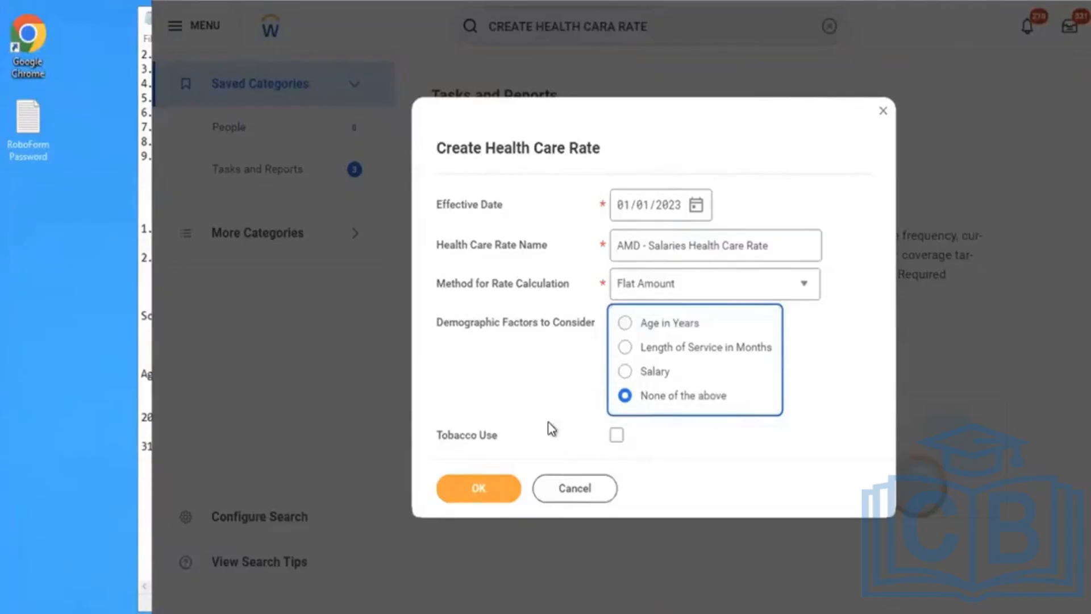
pyautogui.click(621, 440)
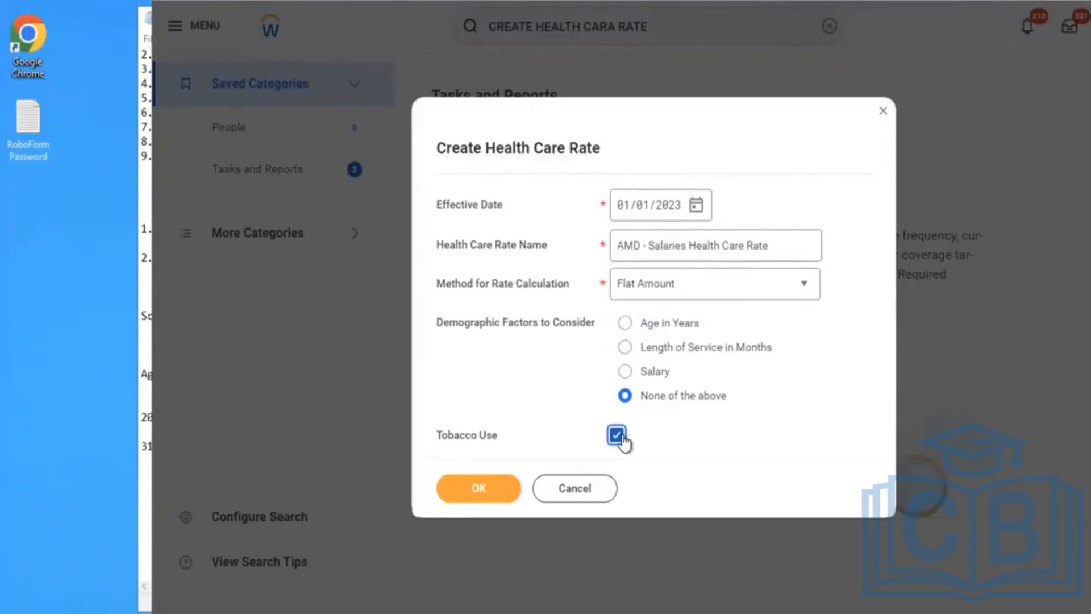
pyautogui.click(621, 436)
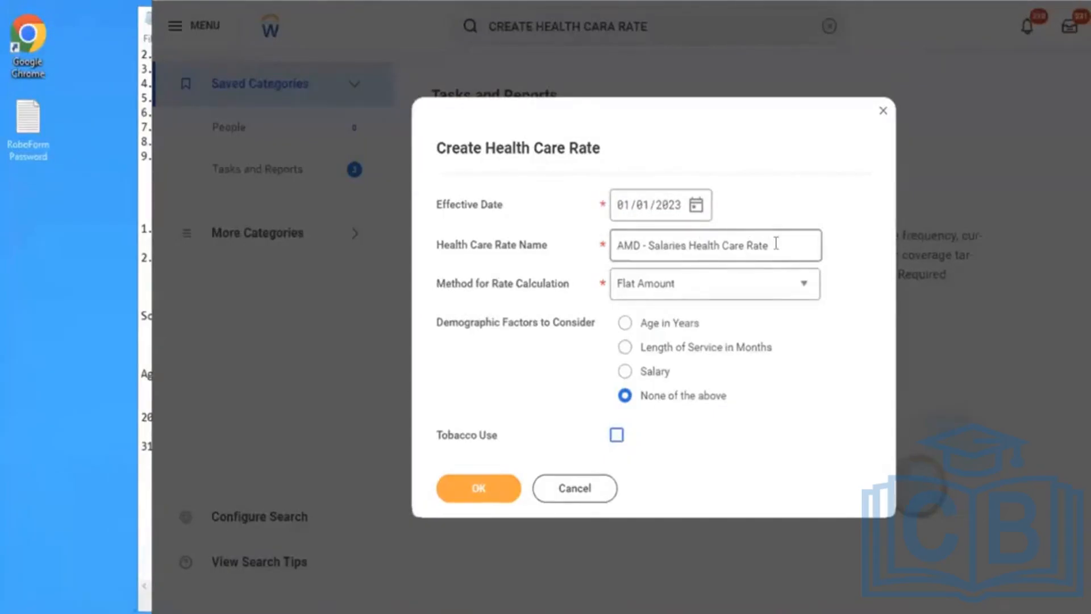
pyautogui.click(655, 295)
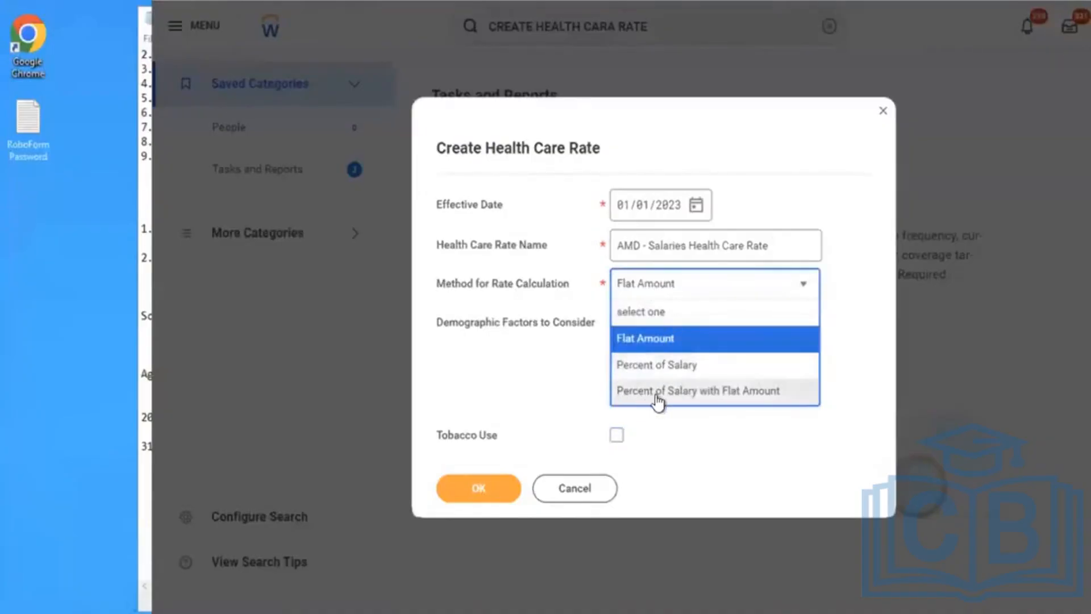
pyautogui.click(652, 346)
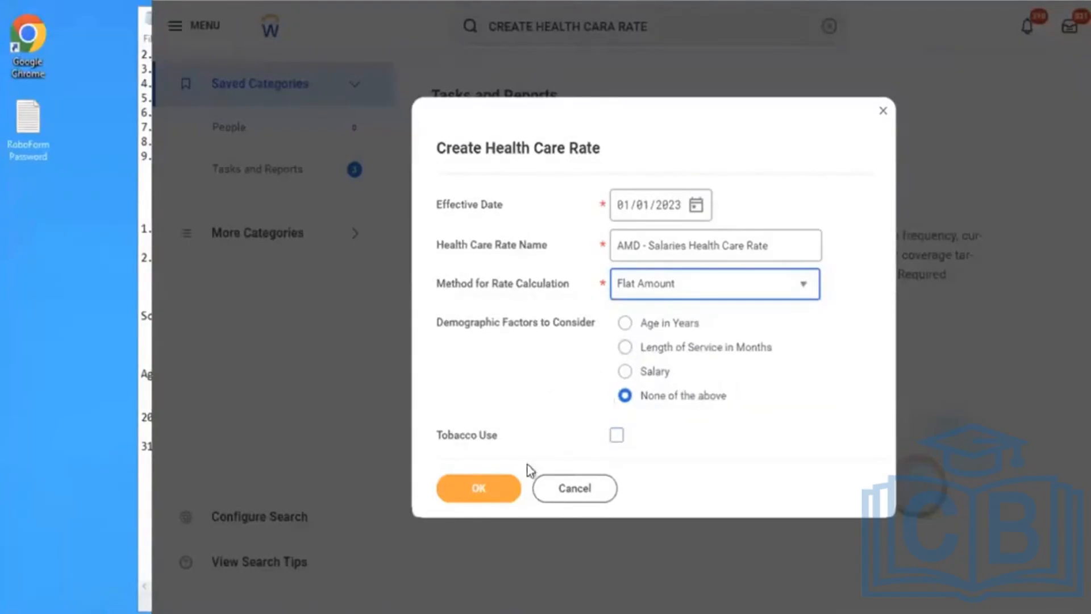
pyautogui.click(476, 495)
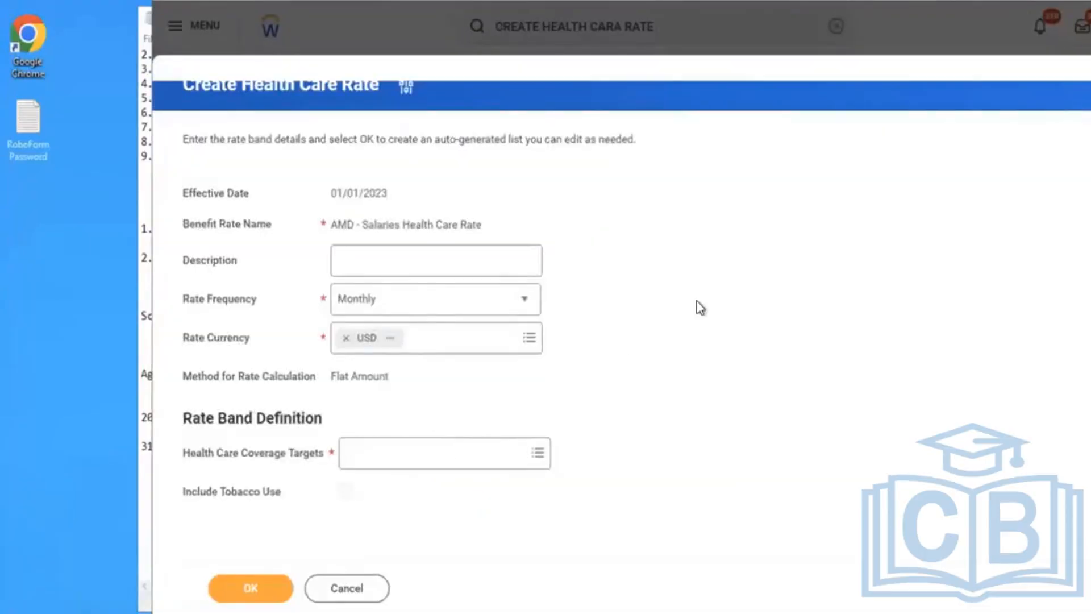
# Keep the rate frequency at Monthly on the health care rate form.
pyautogui.click(370, 267)
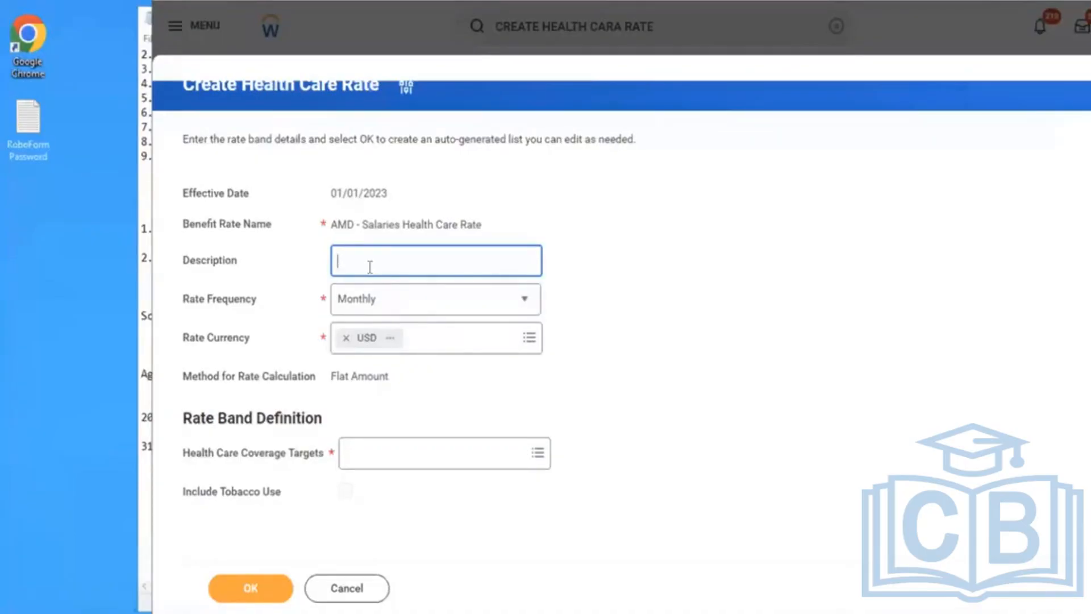
pyautogui.click(424, 300)
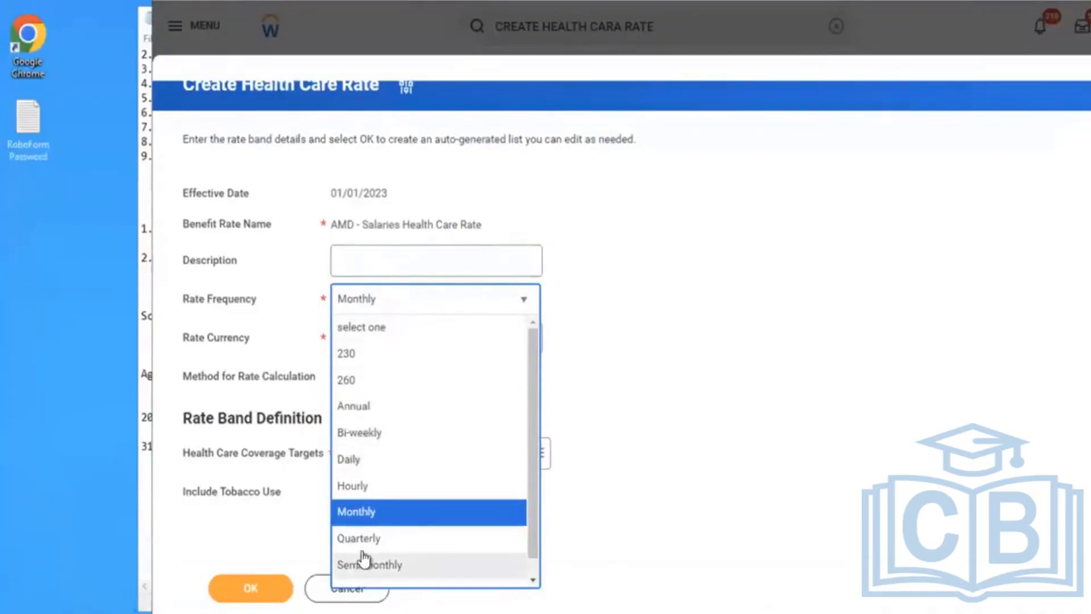
pyautogui.click(377, 514)
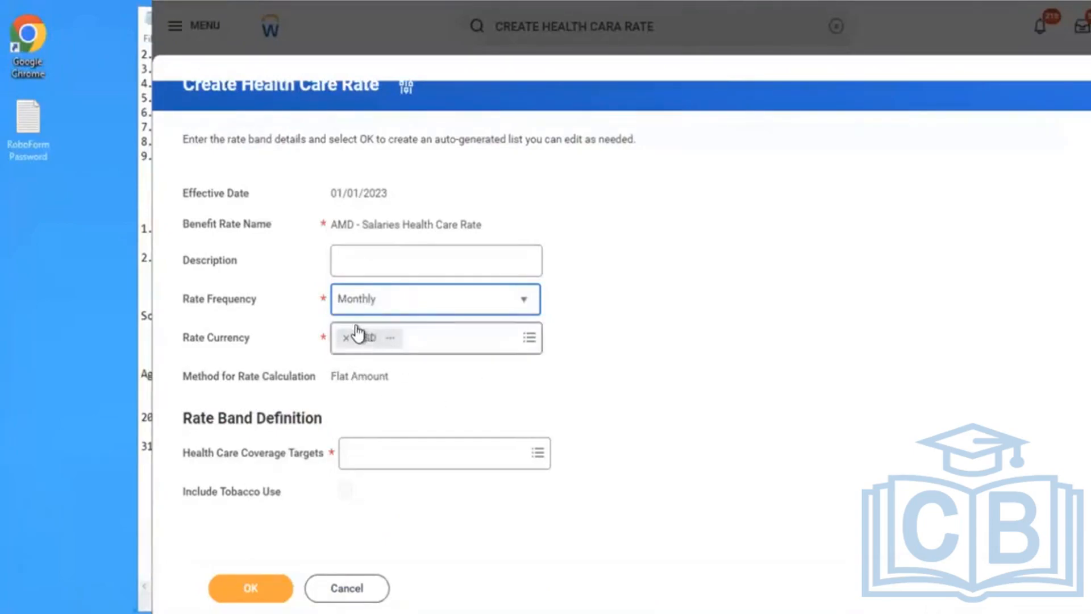
# Bring up the Health Care Coverage Targets options, then switch to the Notepad notes.
pyautogui.click(649, 407)
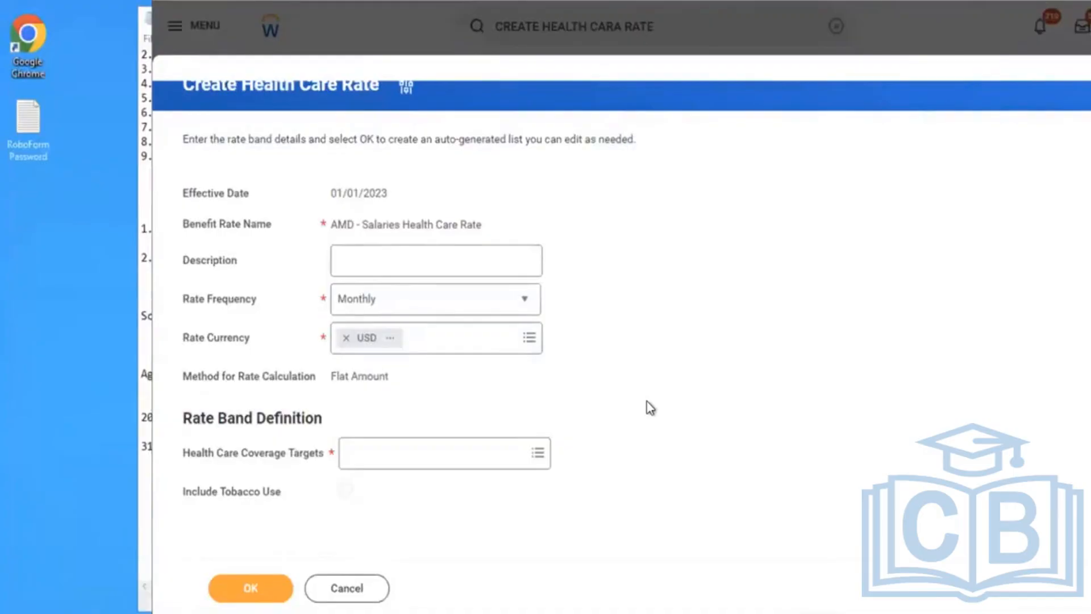
pyautogui.click(519, 446)
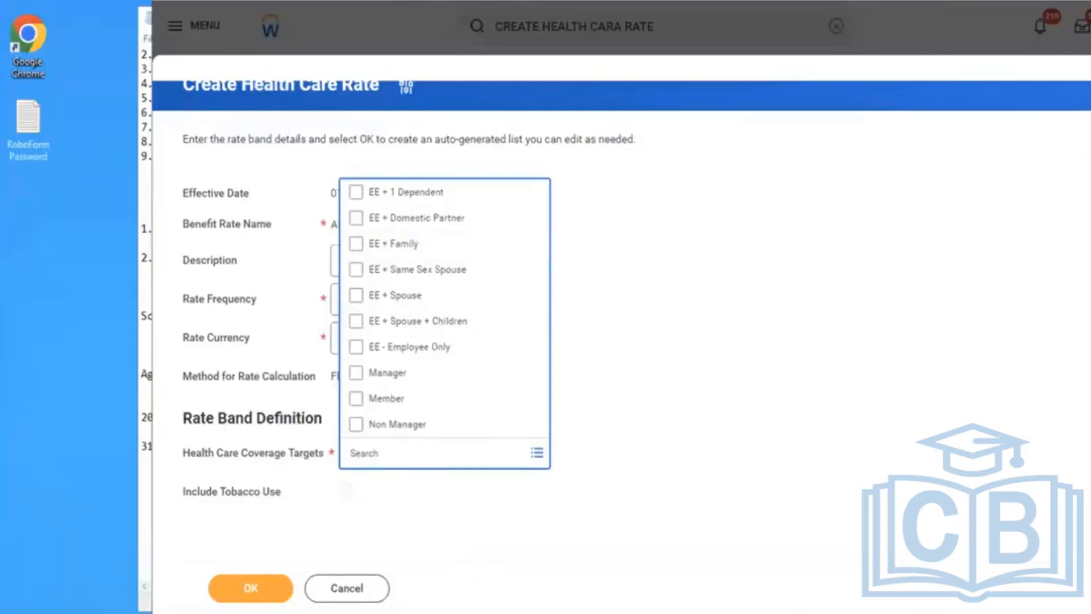
pyautogui.hotkey('alt', 'Tab')
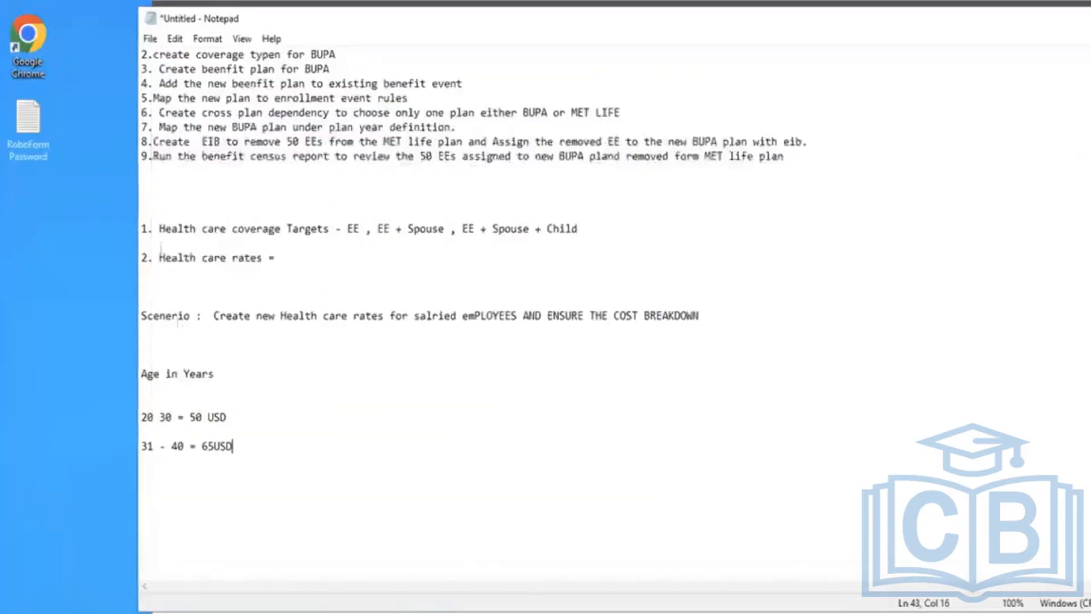
# Highlight the coverage-targets and health care rates notes, then return to the Workday form.
pyautogui.moveTo(154, 230)
pyautogui.mouseDown()
pyautogui.moveTo(316, 218)
pyautogui.moveTo(328, 230)
pyautogui.mouseUp()
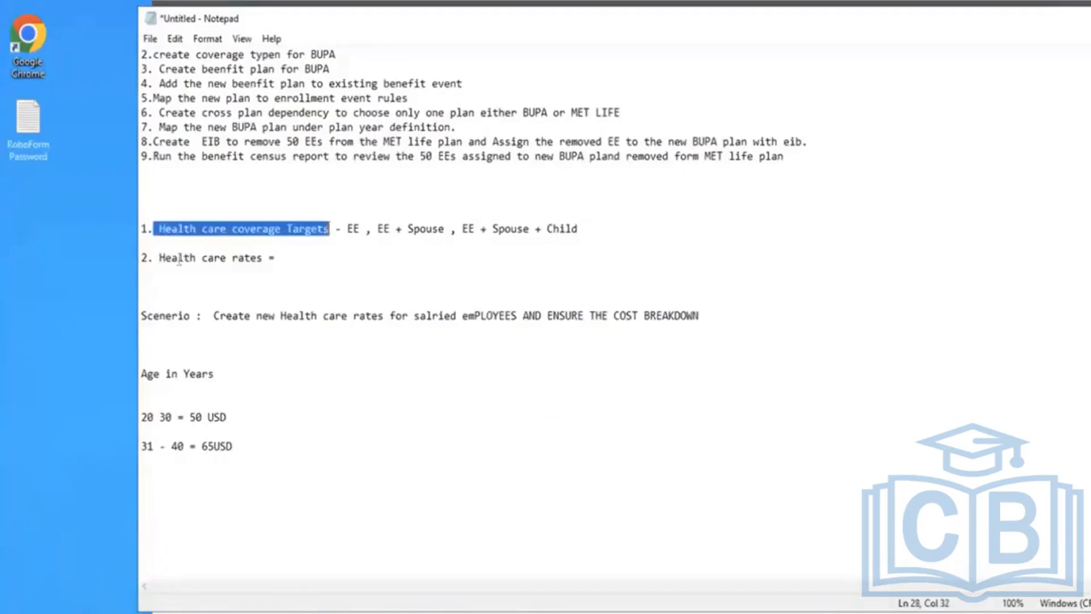
pyautogui.moveTo(166, 258); pyautogui.dragTo(273, 267)
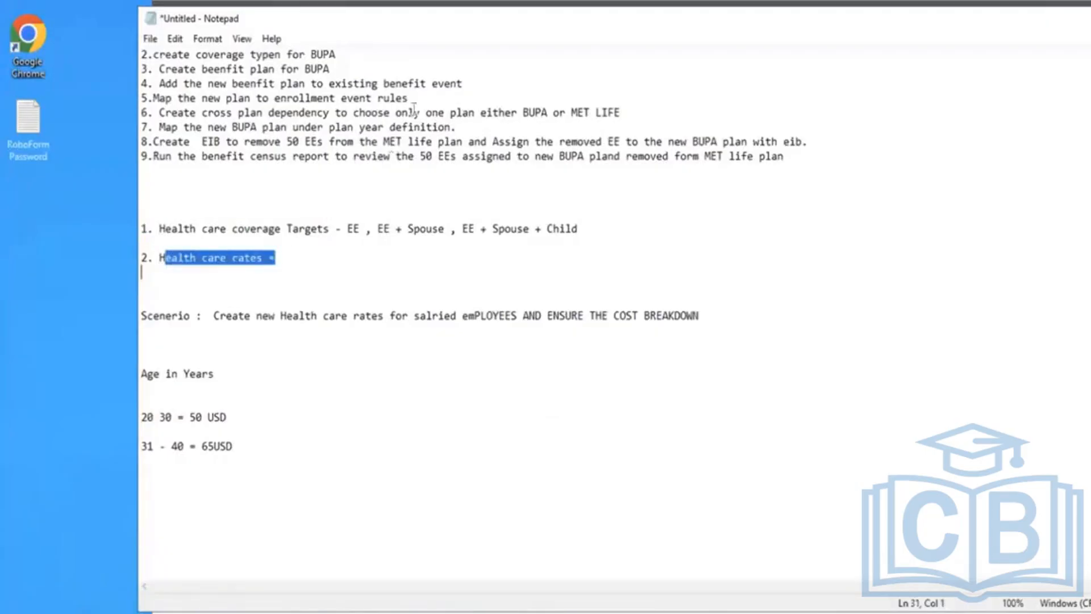
pyautogui.click(418, 2)
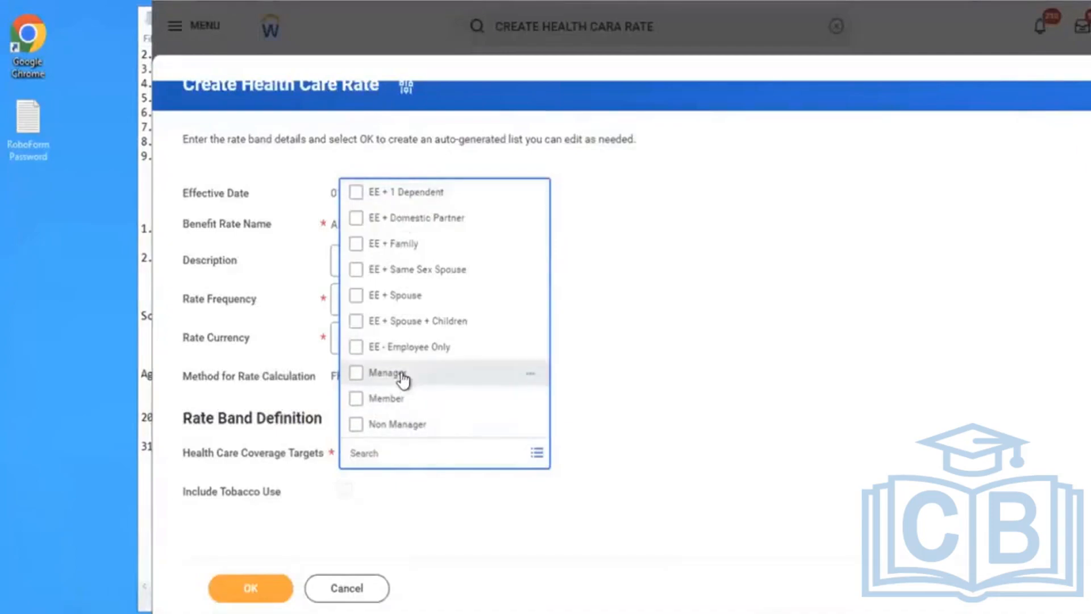
pyautogui.click(384, 300)
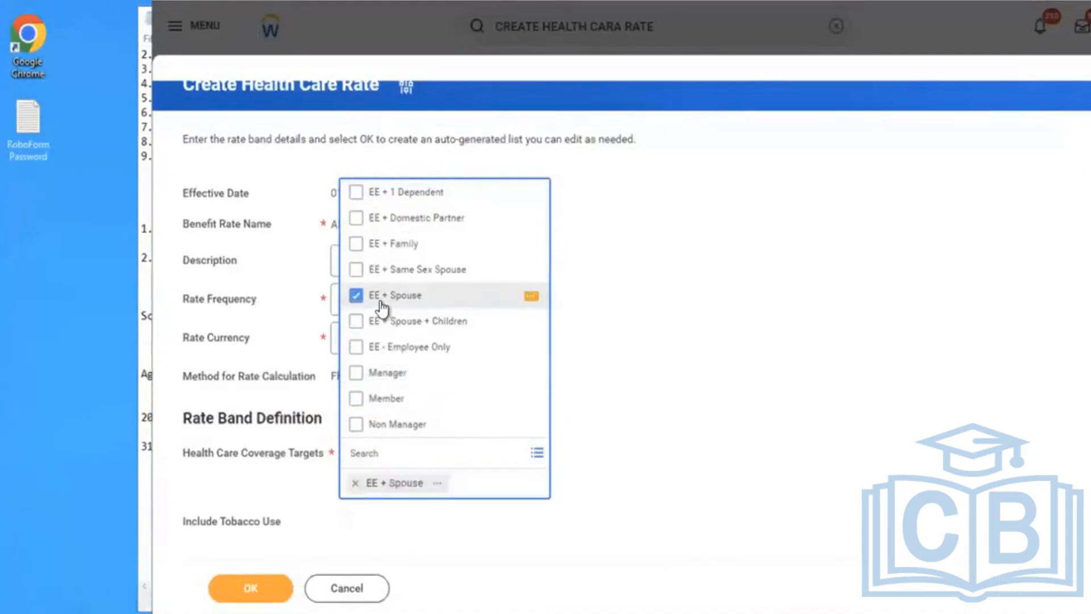
pyautogui.click(379, 344)
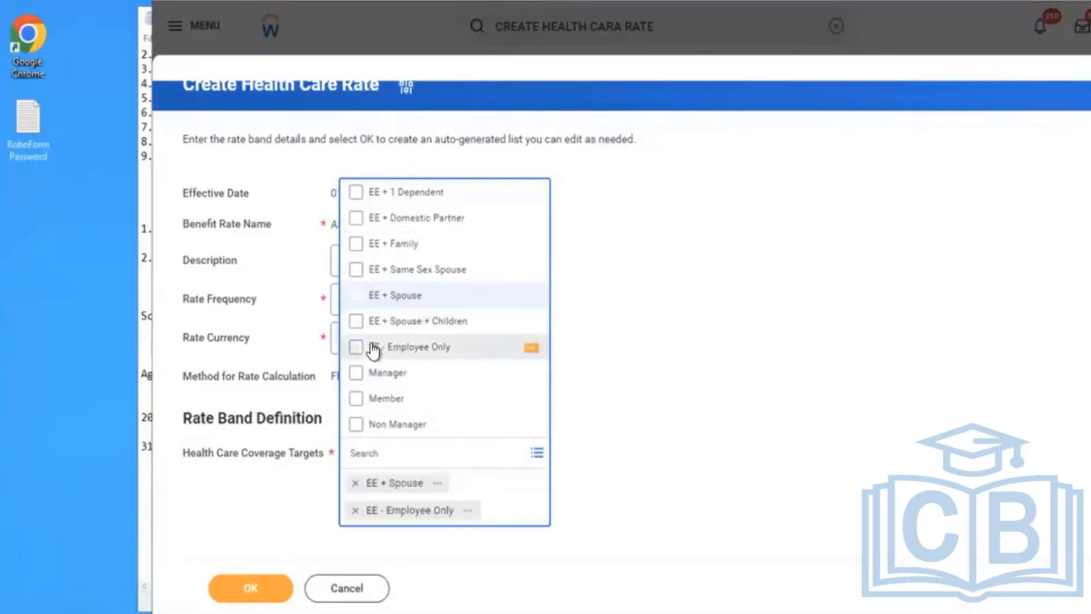
pyautogui.click(391, 324)
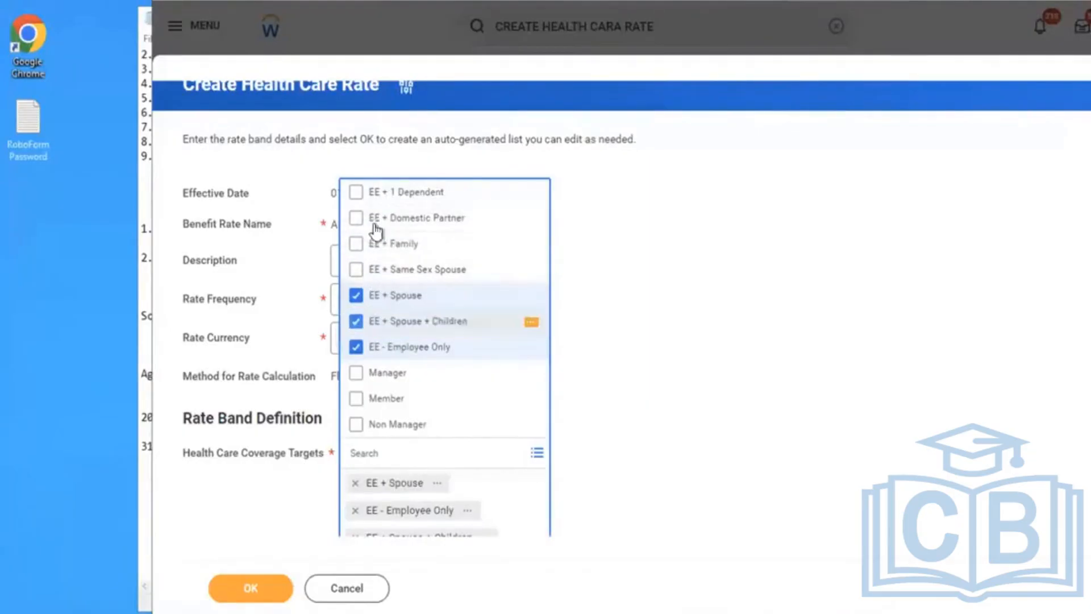
pyautogui.click(355, 295)
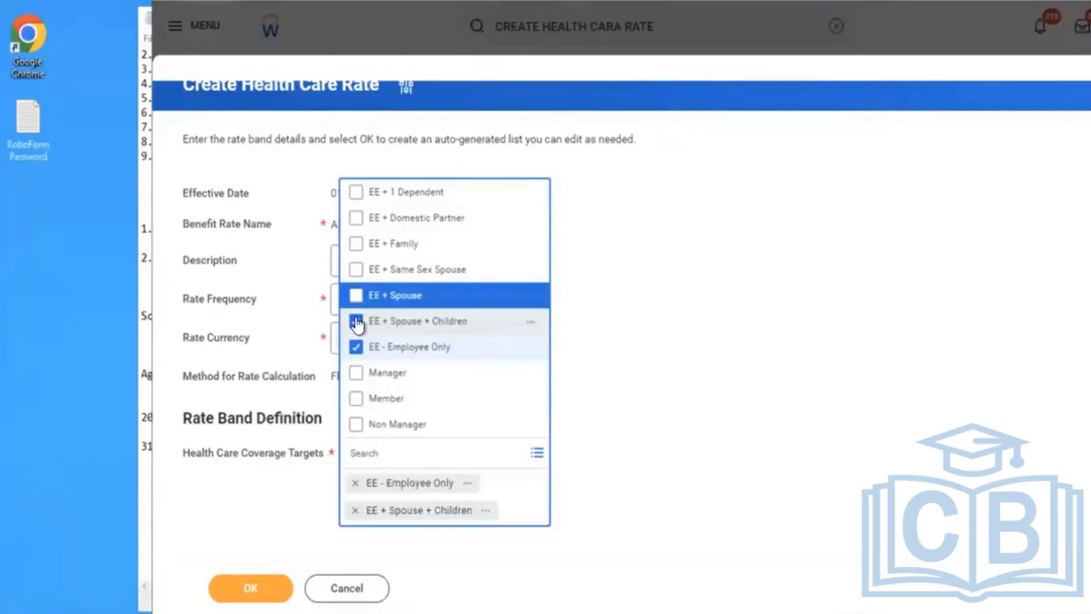
pyautogui.click(356, 347)
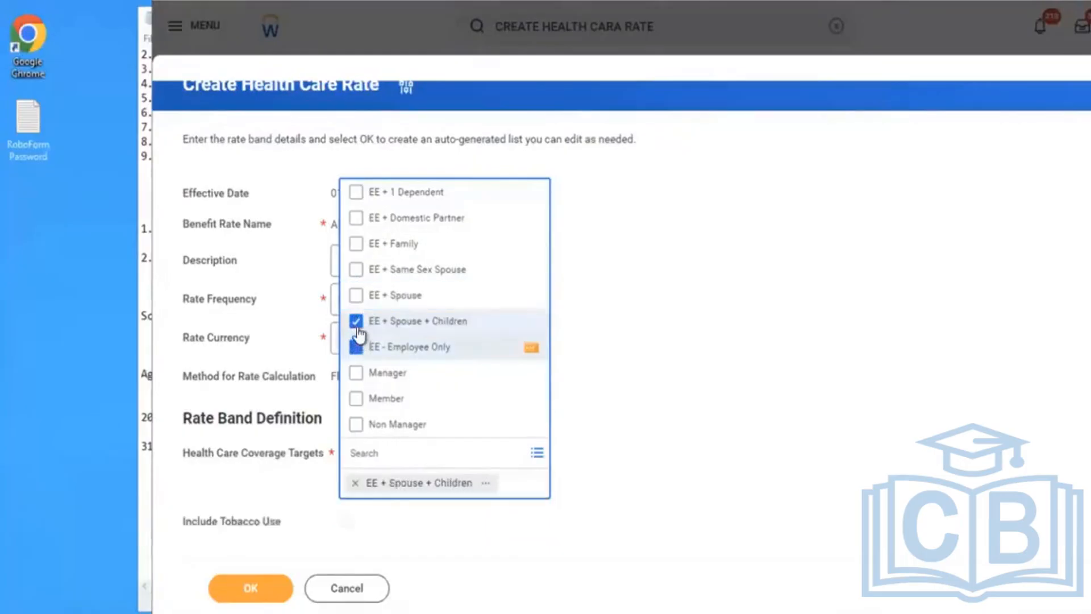
pyautogui.click(355, 322)
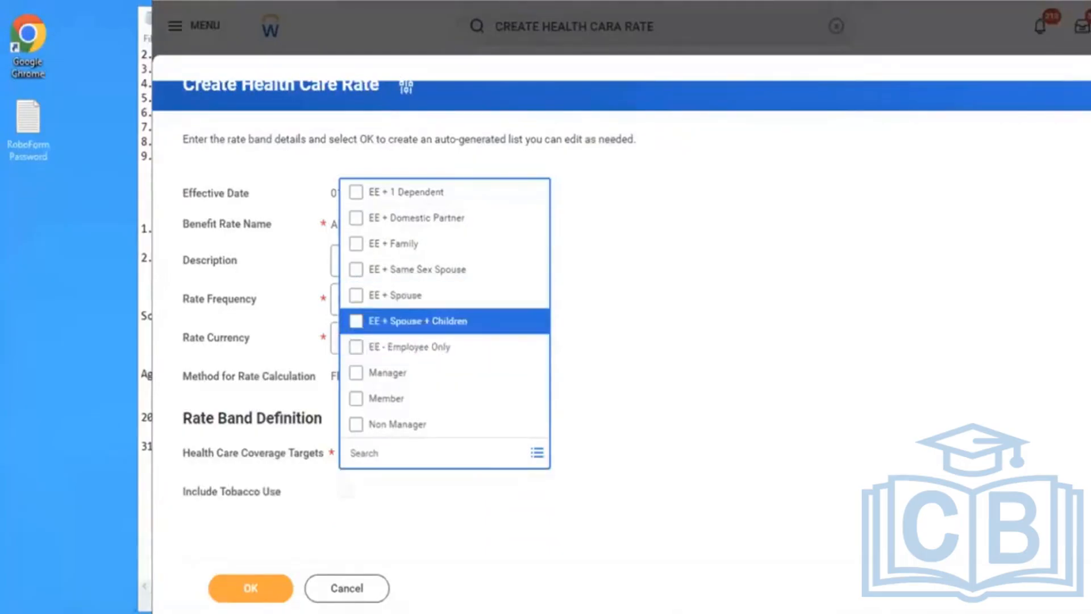
# Duplicate the browser tab and close the Create Health Care Rate dialog in the copy.
pyautogui.rightClick(301, 3)
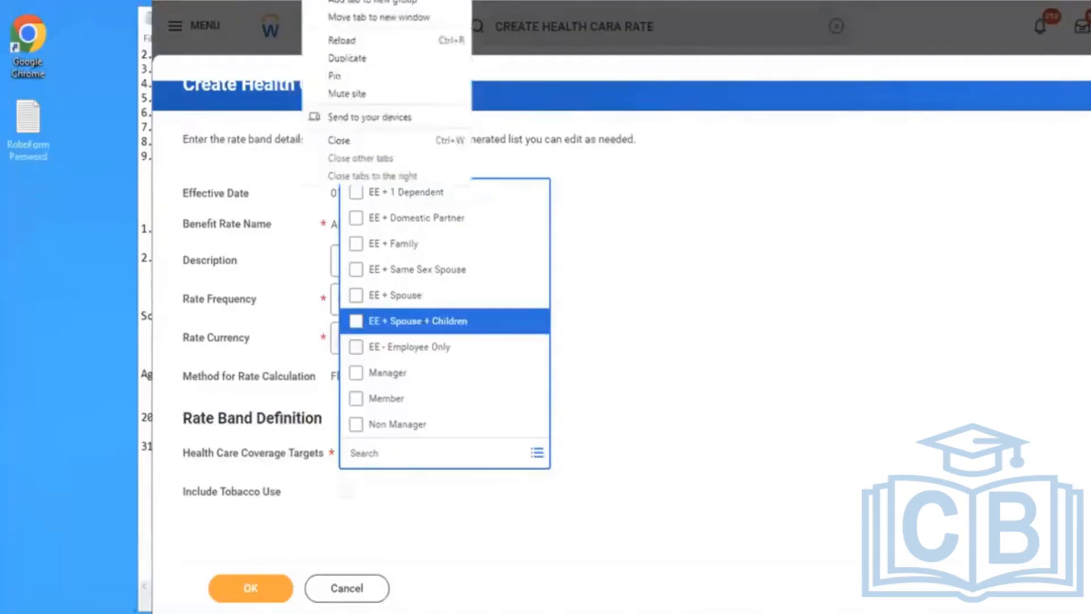
pyautogui.click(359, 62)
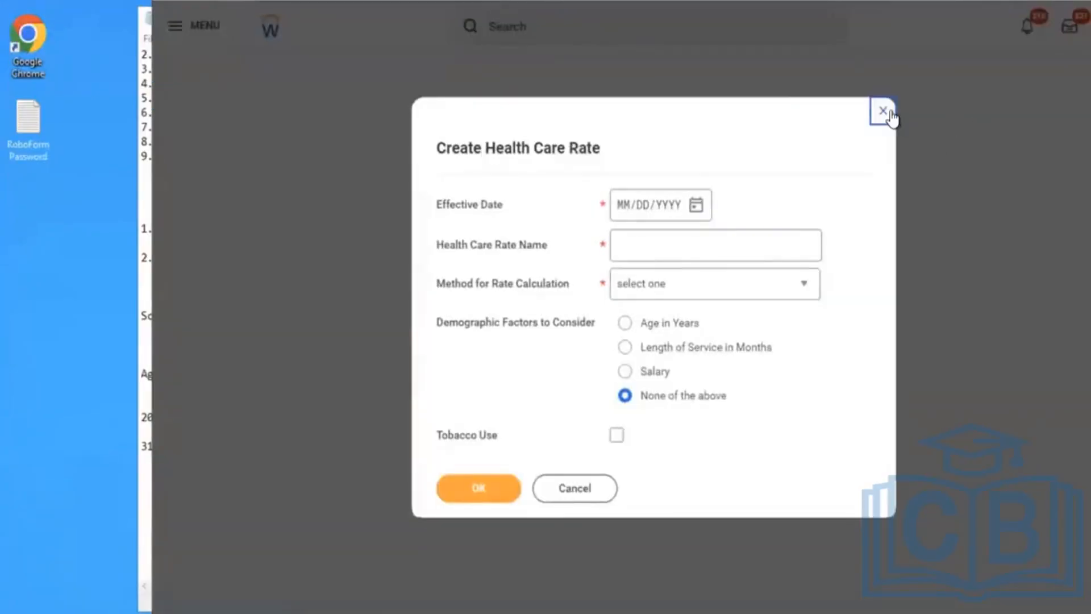
pyautogui.click(889, 112)
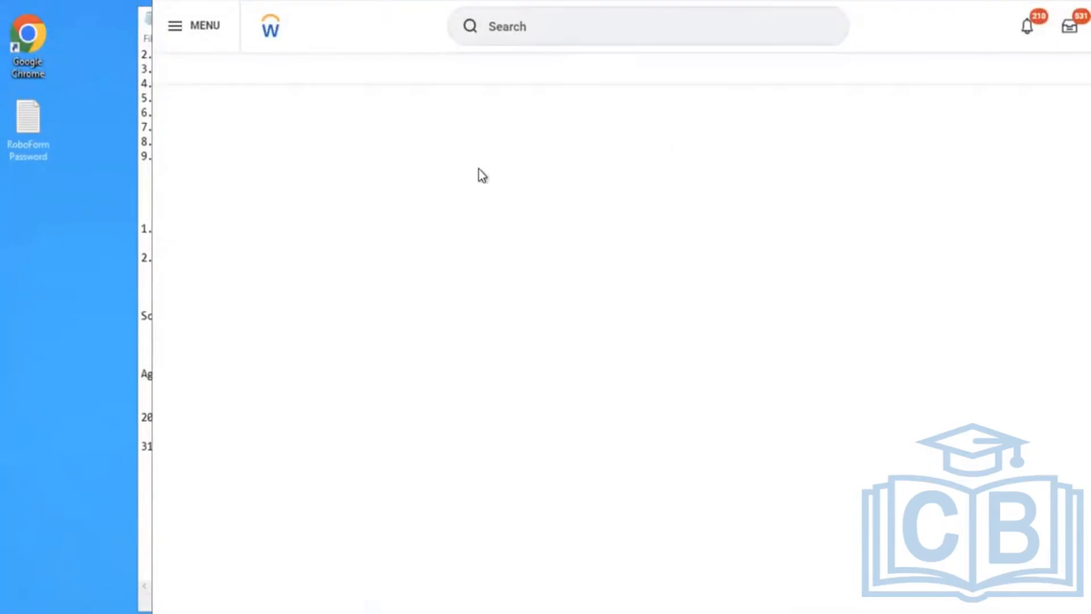
# Search 'maintain health care cov tar' and open Maintain Health Care Coverage Targets.
pyautogui.click(494, 26)
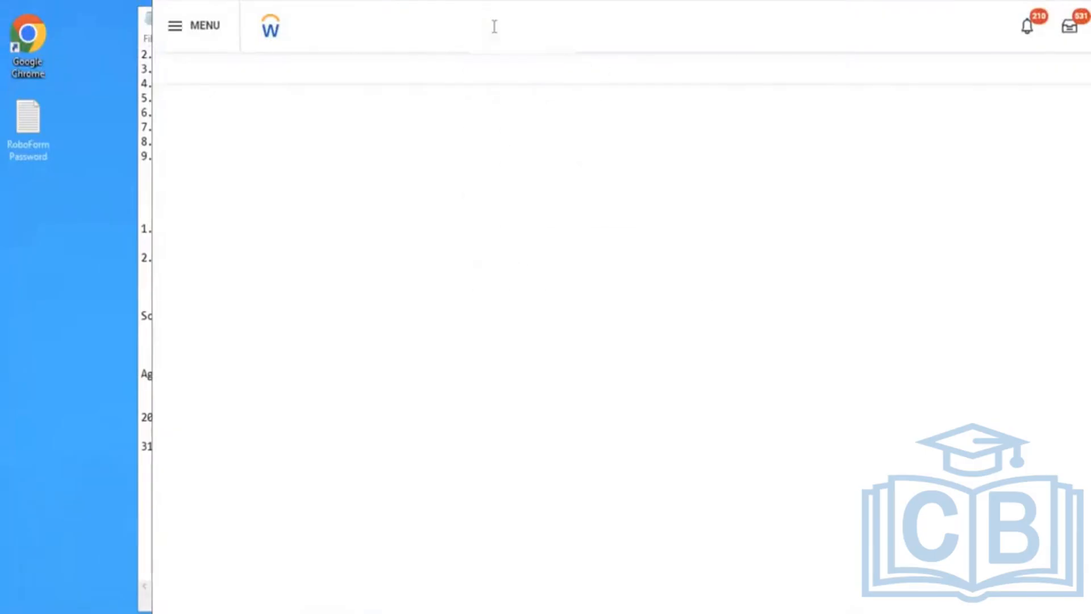
pyautogui.write('m')
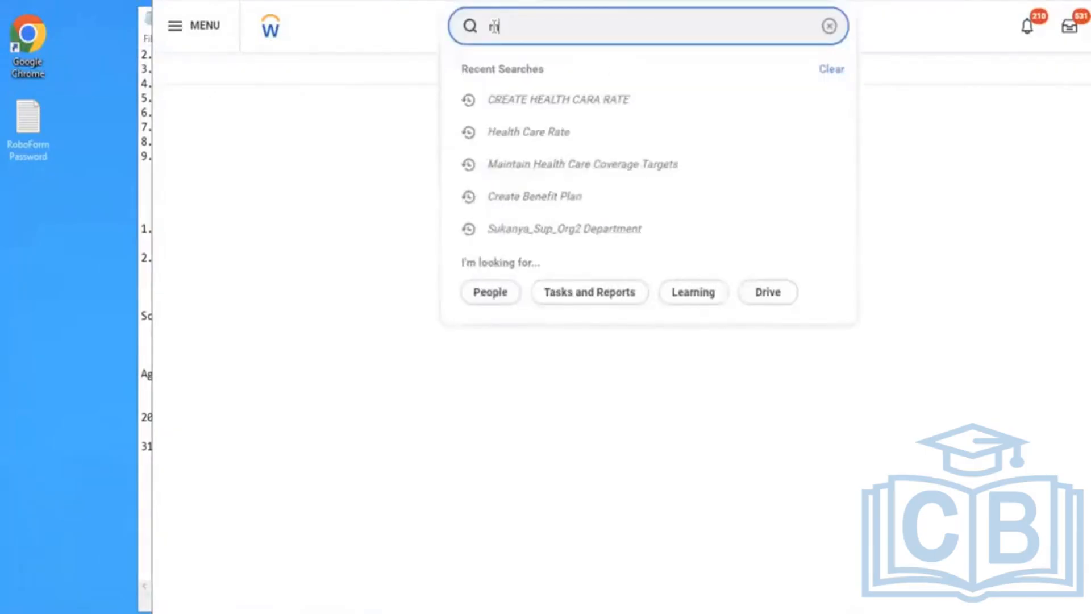
pyautogui.write('aintain hea')
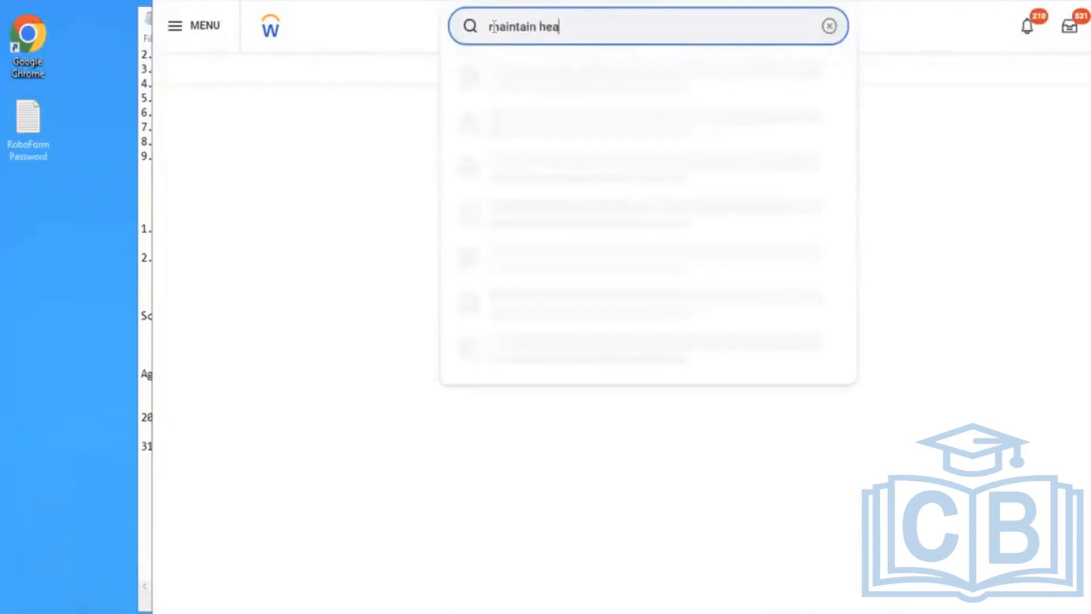
pyautogui.write('lth care cov tar')
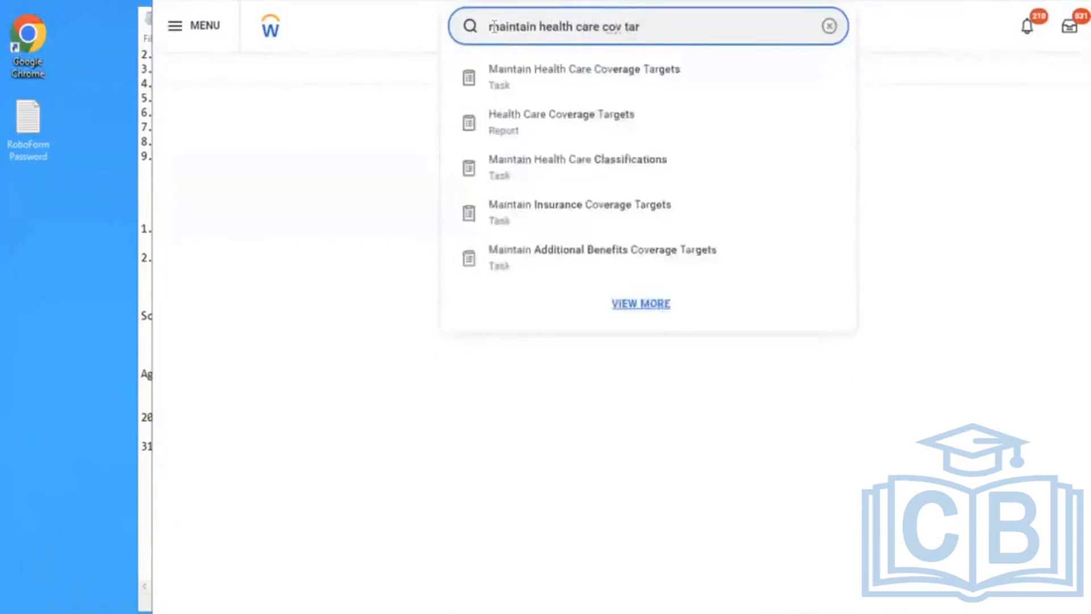
pyautogui.click(550, 91)
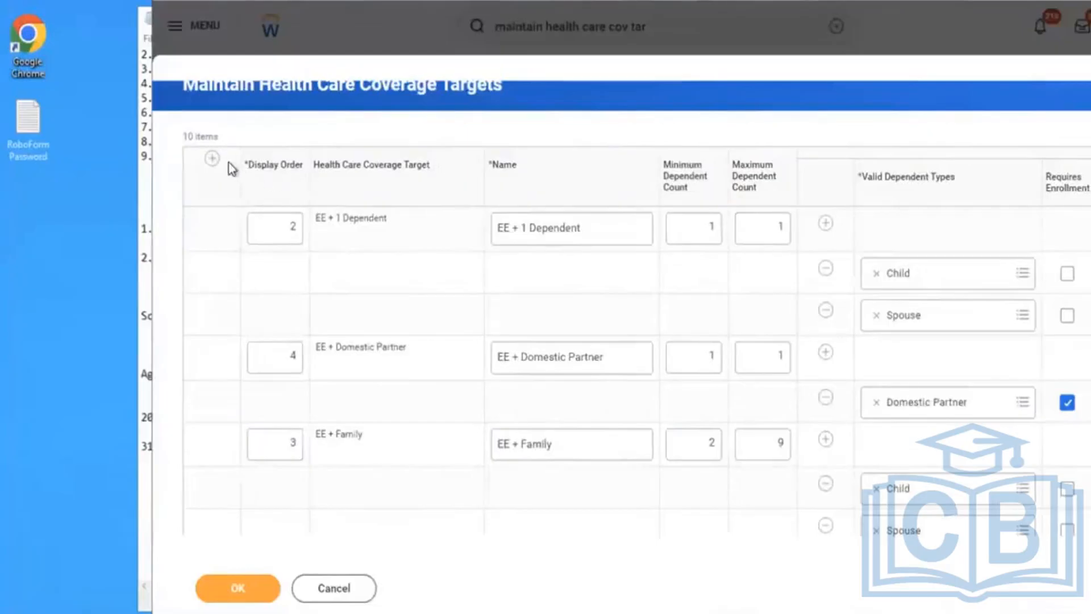
# Insert a top row with display order 1, name Employee + Children and minimum dependents 1.
pyautogui.click(213, 159)
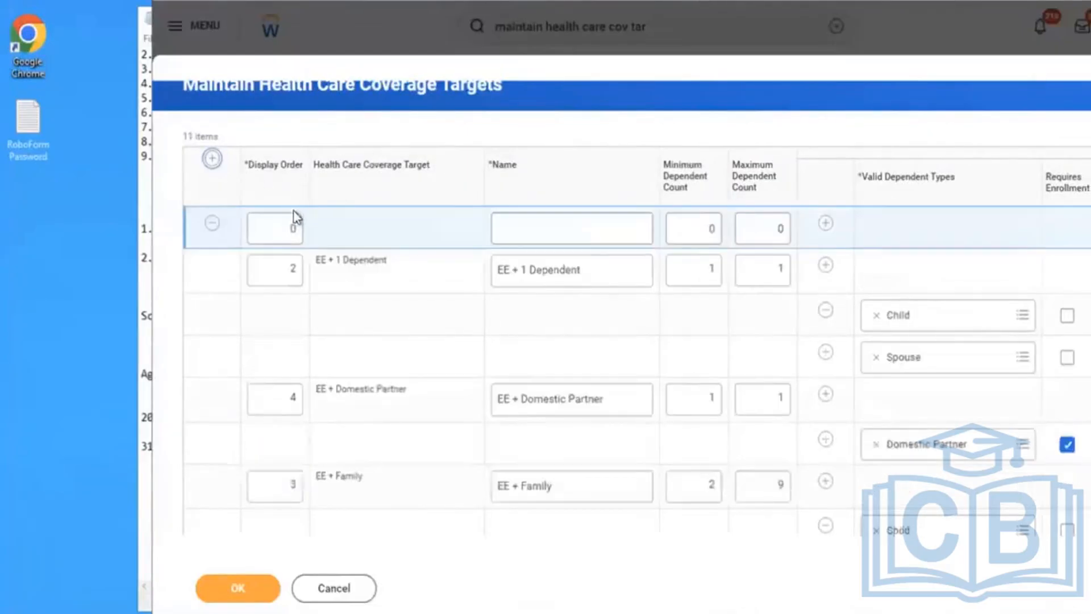
pyautogui.click(292, 226)
pyautogui.write('1')
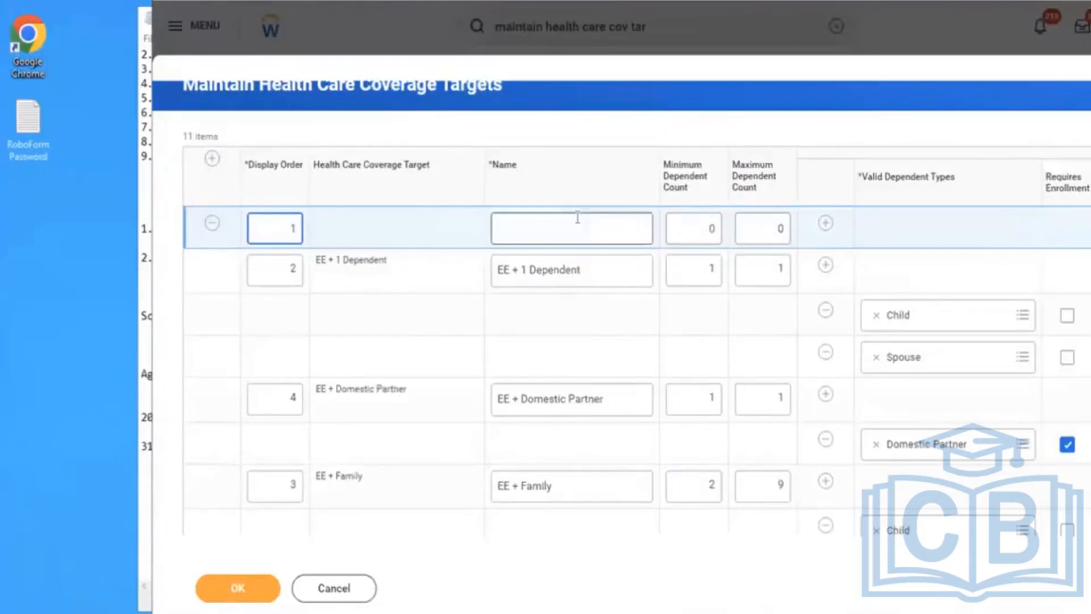
pyautogui.click(555, 225)
pyautogui.write('E')
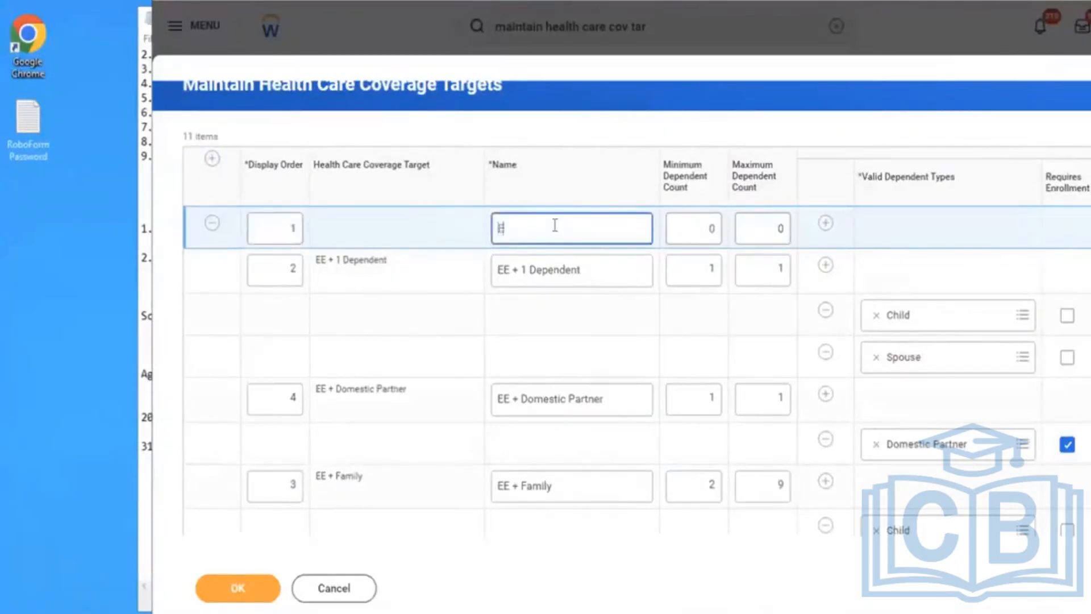
pyautogui.write('mployee + 1')
pyautogui.write('Children')
pyautogui.click(697, 227)
pyautogui.write('1')
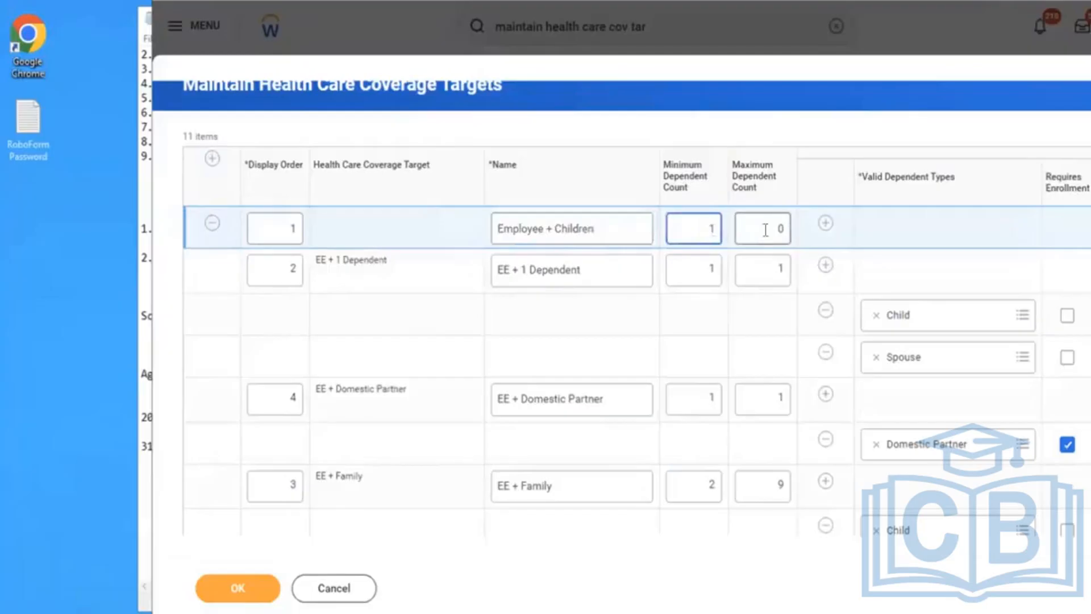
pyautogui.click(764, 227)
# Set the new target's maximum dependents to 2 and allow Child as its dependent type.
pyautogui.write('2')
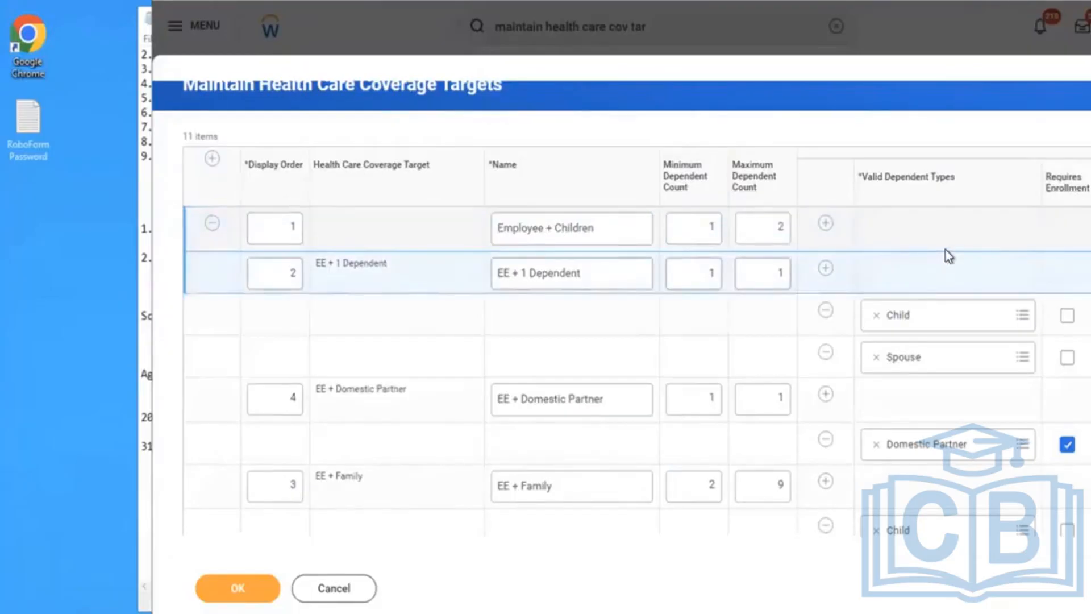
pyautogui.hscroll(3, 948, 256)
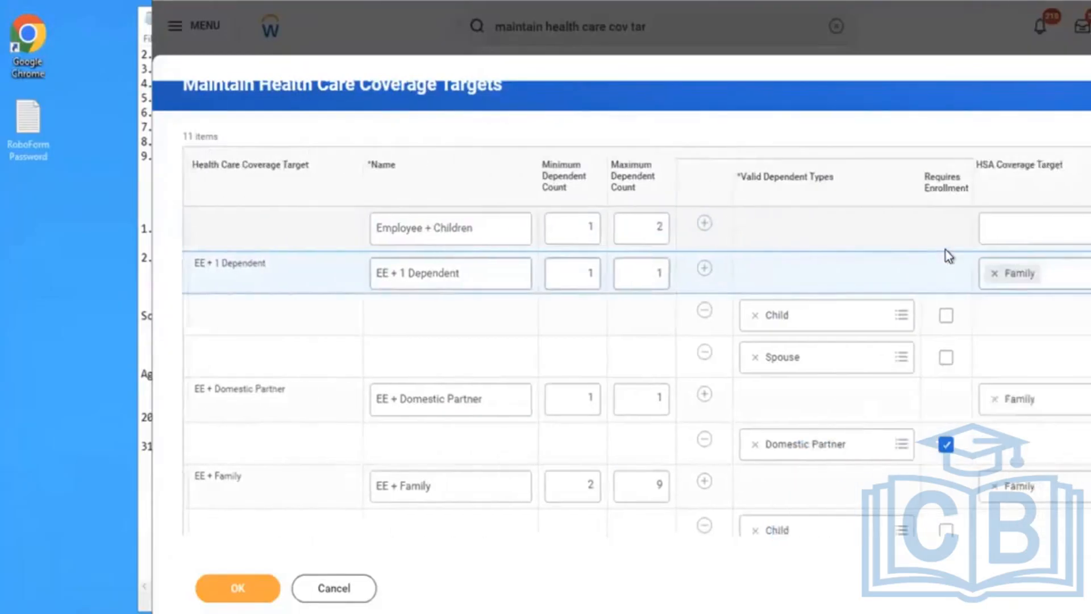
pyautogui.click(674, 223)
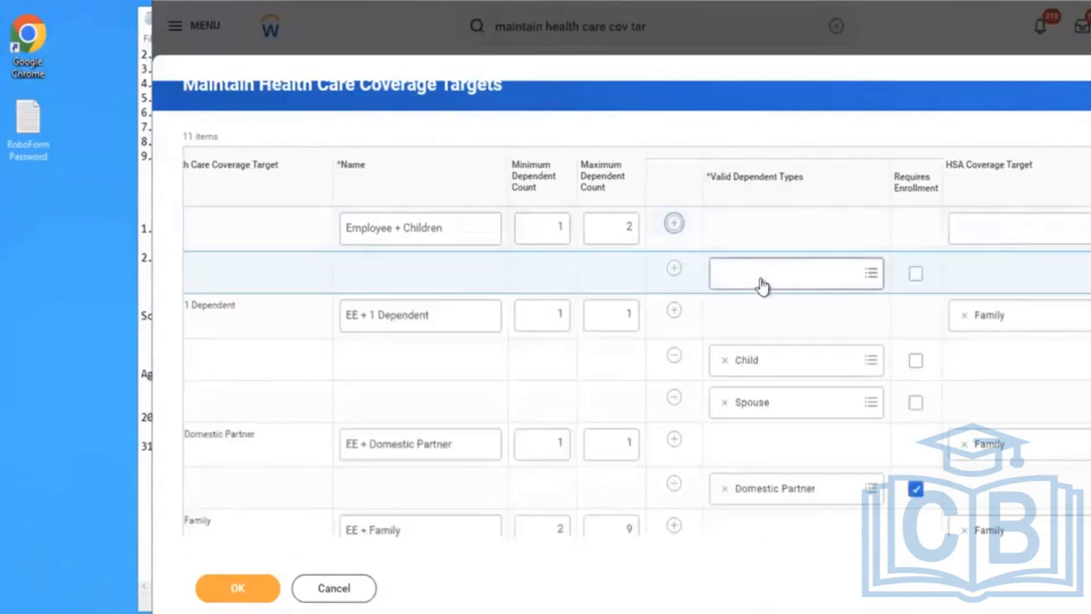
pyautogui.click(761, 280)
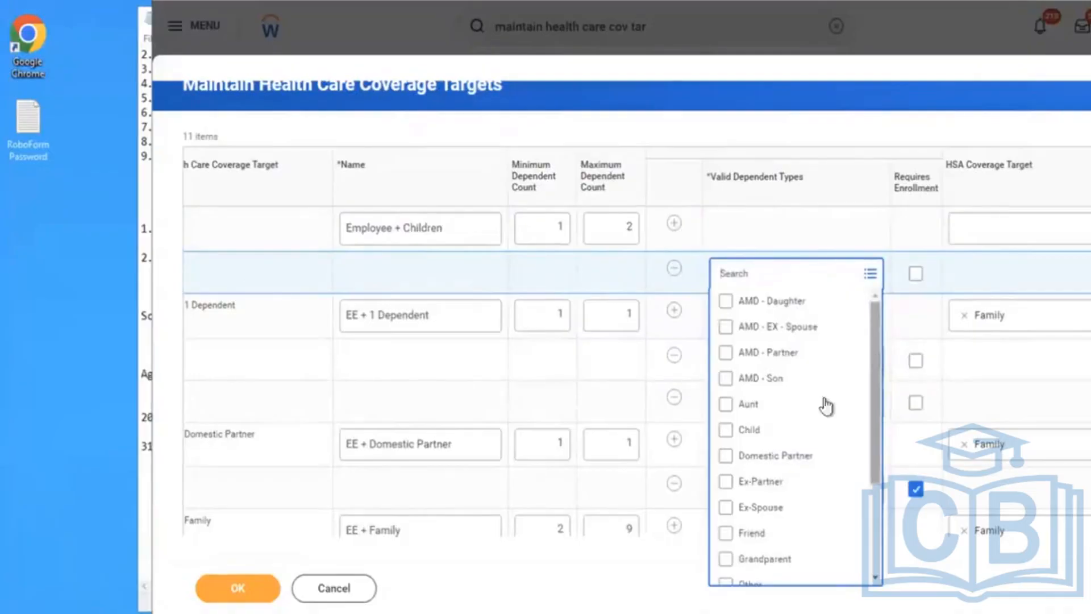
pyautogui.click(725, 430)
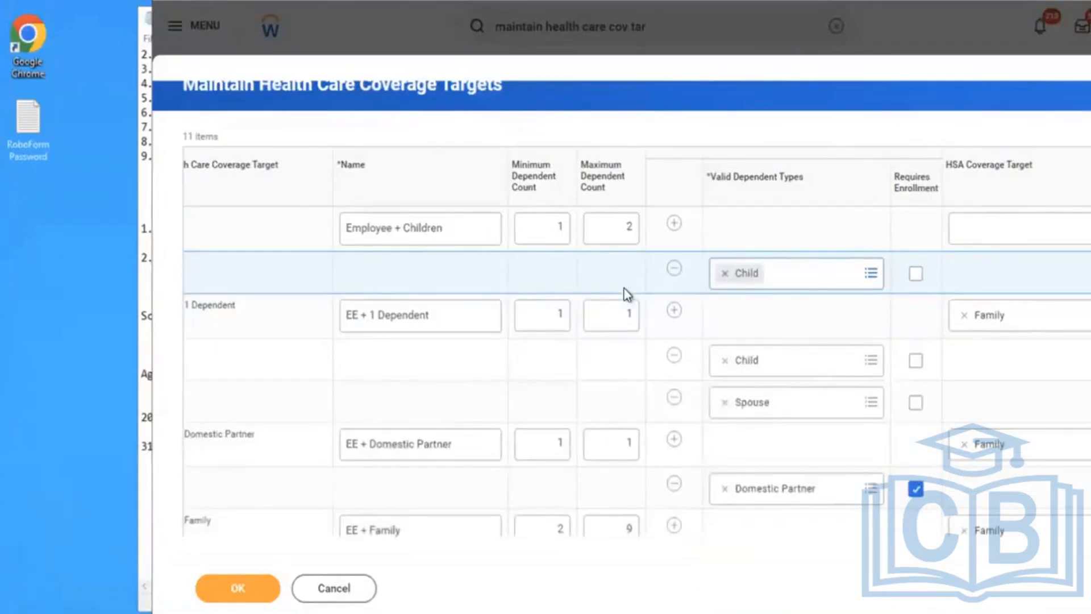
# Submit the coverage target changes with OK.
pyautogui.scroll(-5, 627, 294)
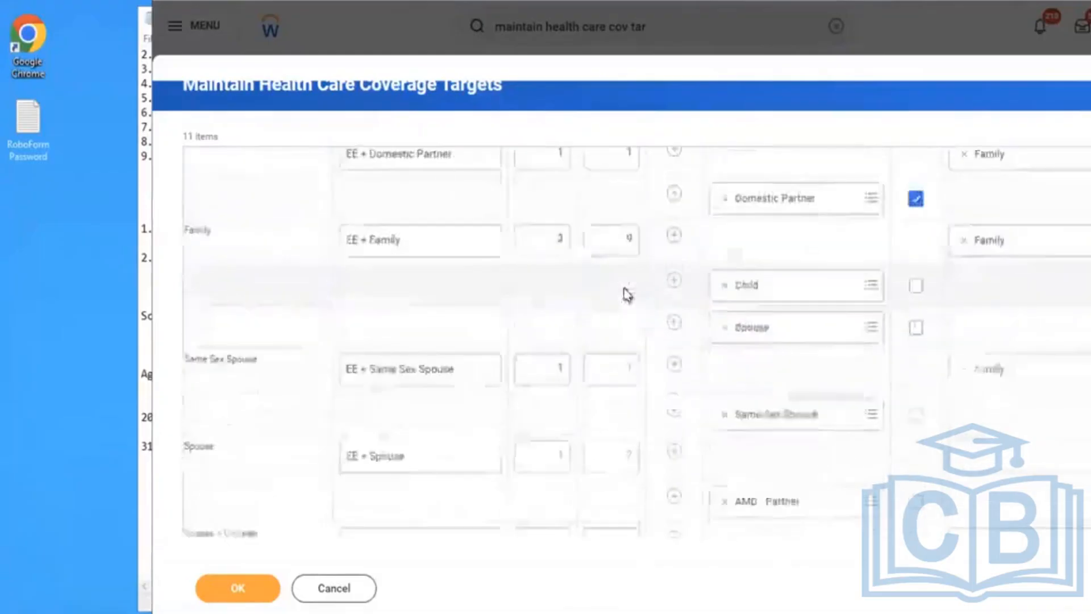
pyautogui.scroll(-2, 627, 293)
pyautogui.scroll(-1, 871, 356)
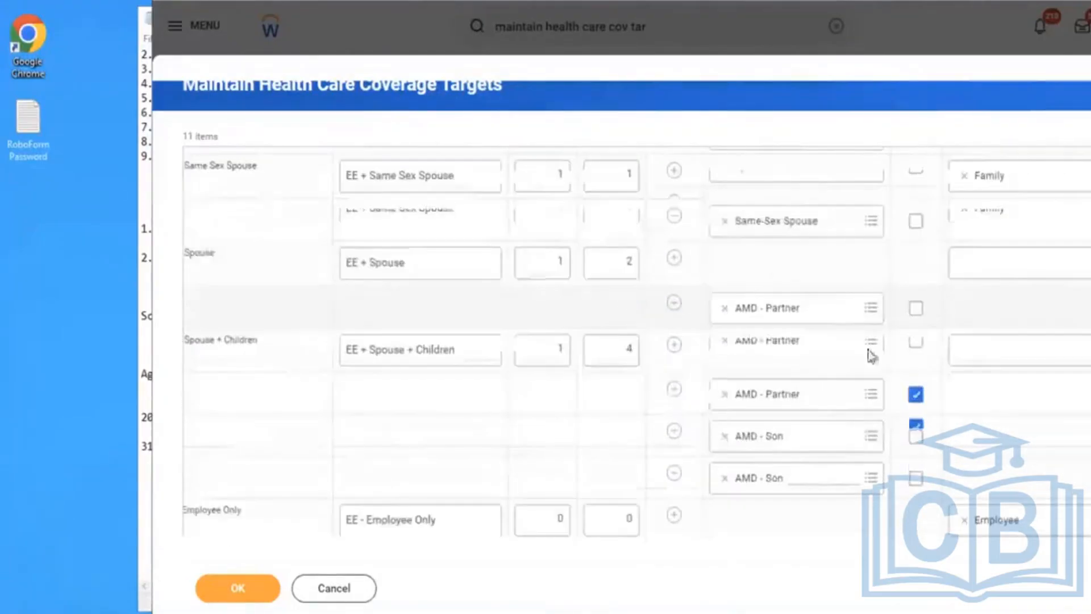
pyautogui.scroll(1, 713, 346)
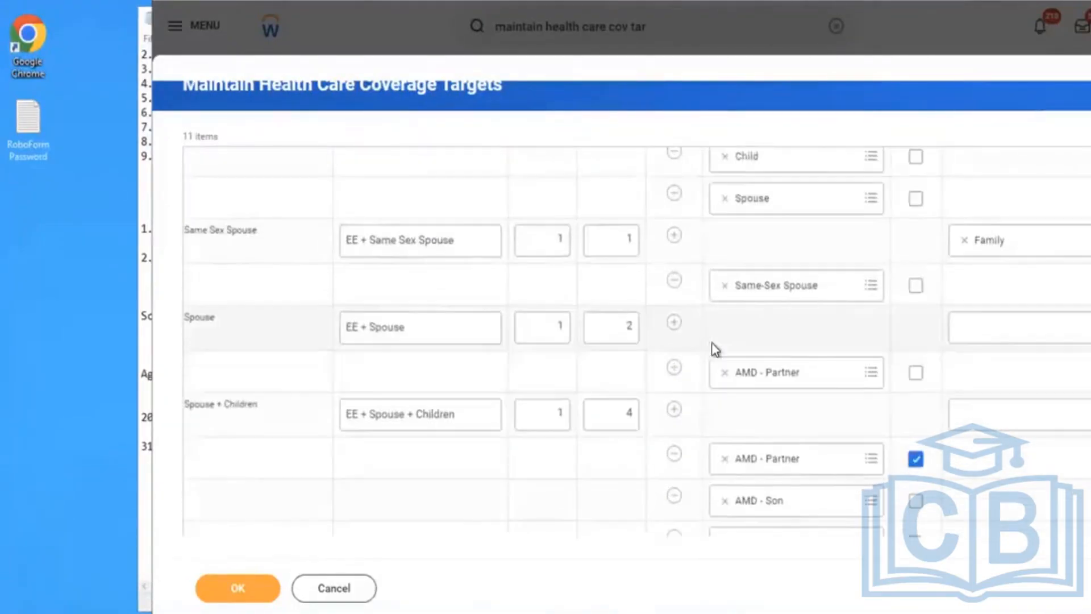
pyautogui.scroll(7, 713, 348)
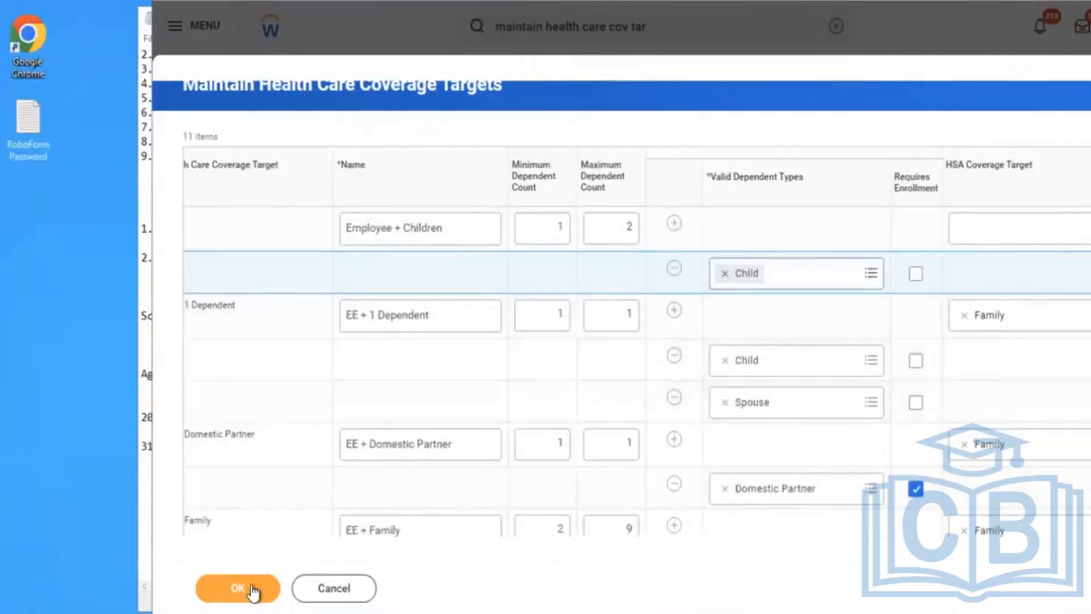
pyautogui.click(239, 589)
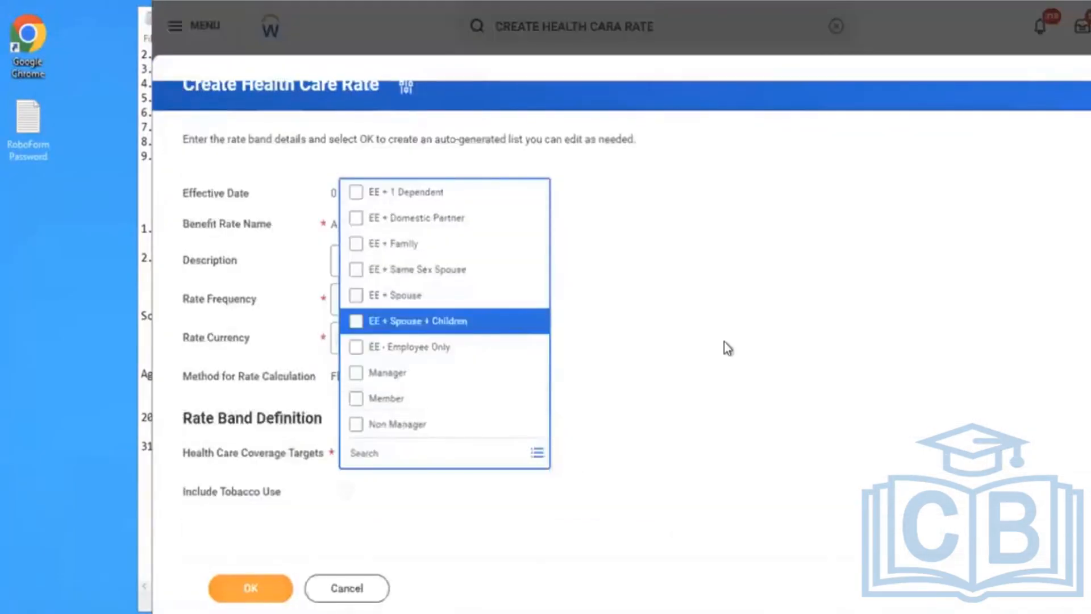
# Check Employee + Children, EE - Employee Only, EE + Family and EE + Spouse as coverage targets.
pyautogui.click(724, 342)
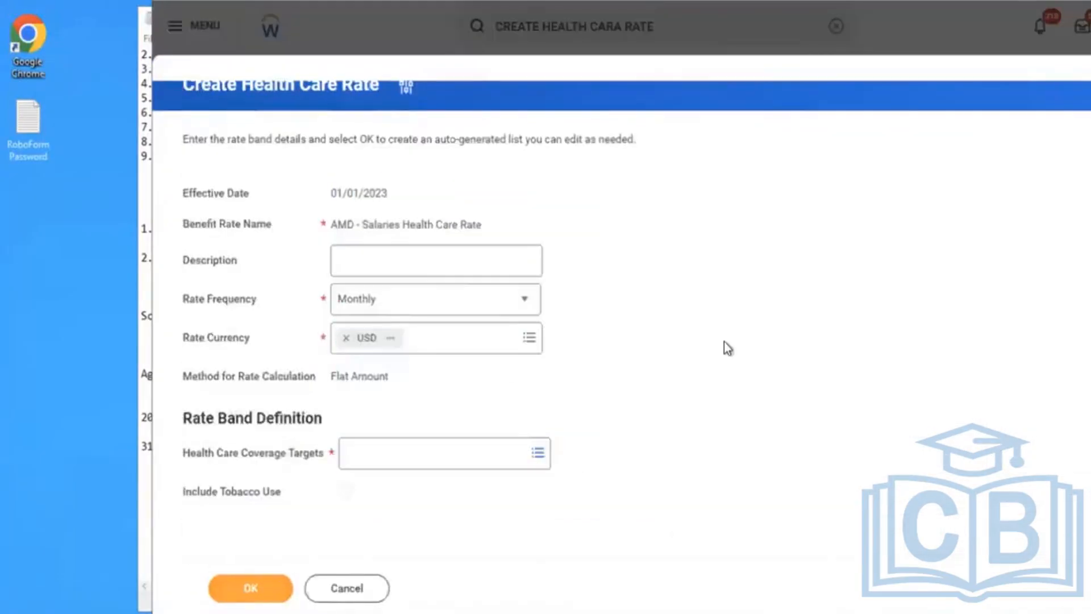
pyautogui.click(504, 453)
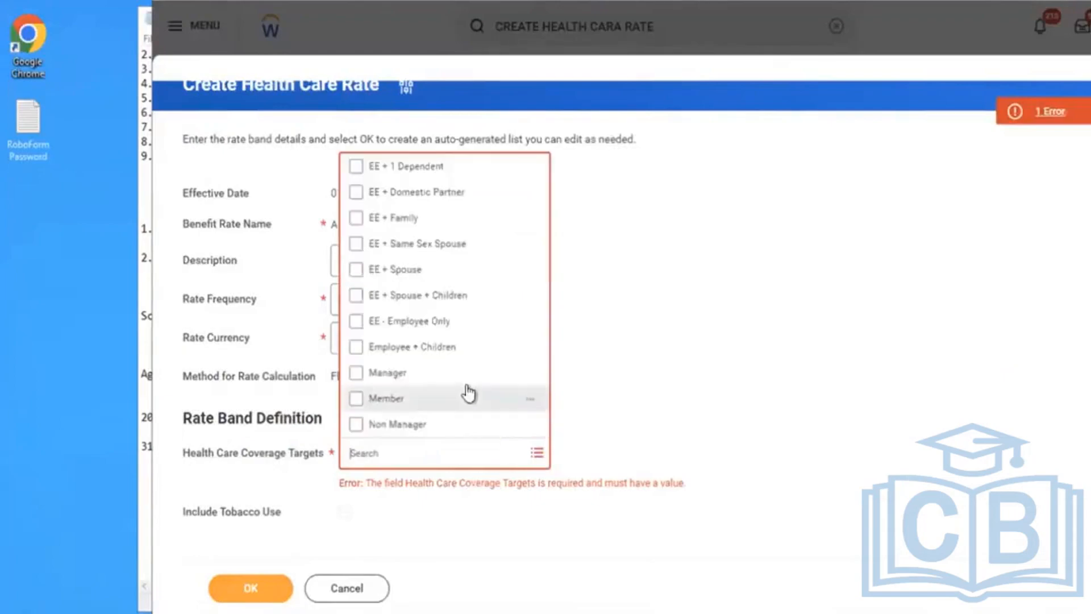
pyautogui.click(396, 351)
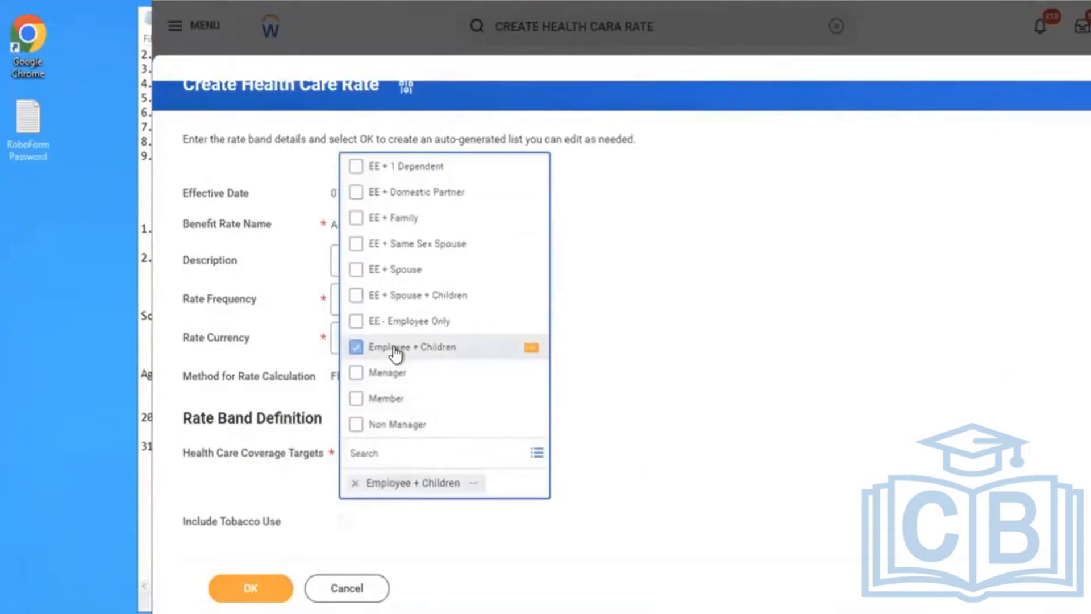
pyautogui.click(389, 328)
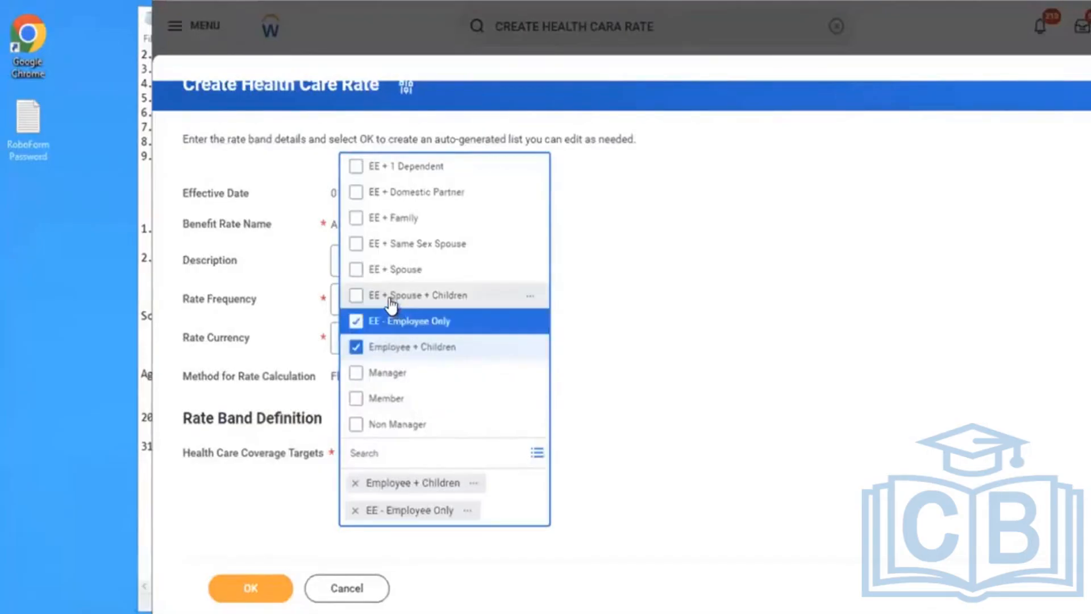
pyautogui.click(392, 305)
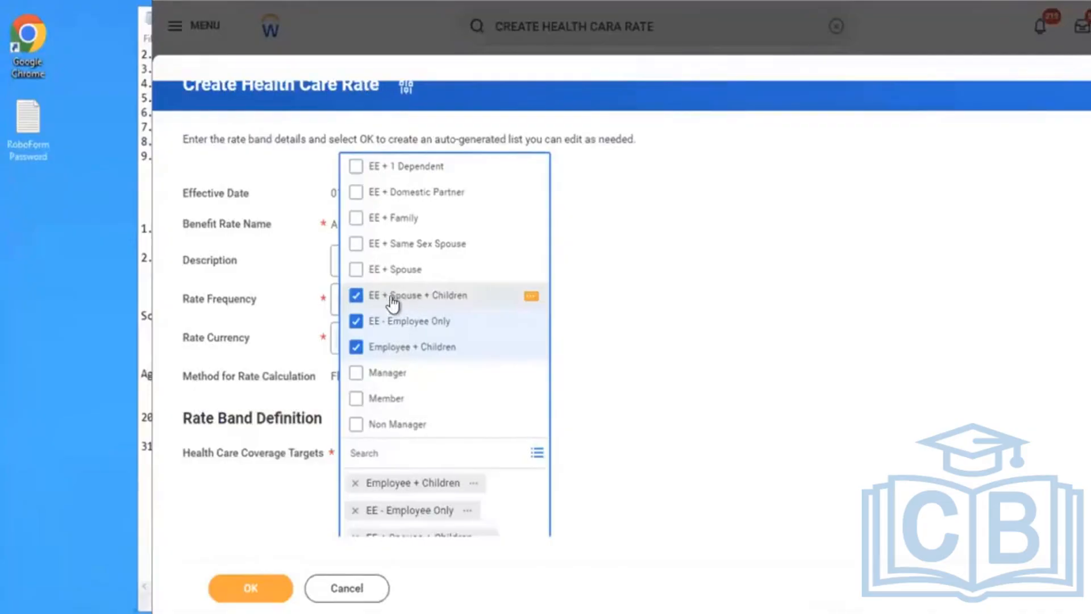
pyautogui.click(391, 304)
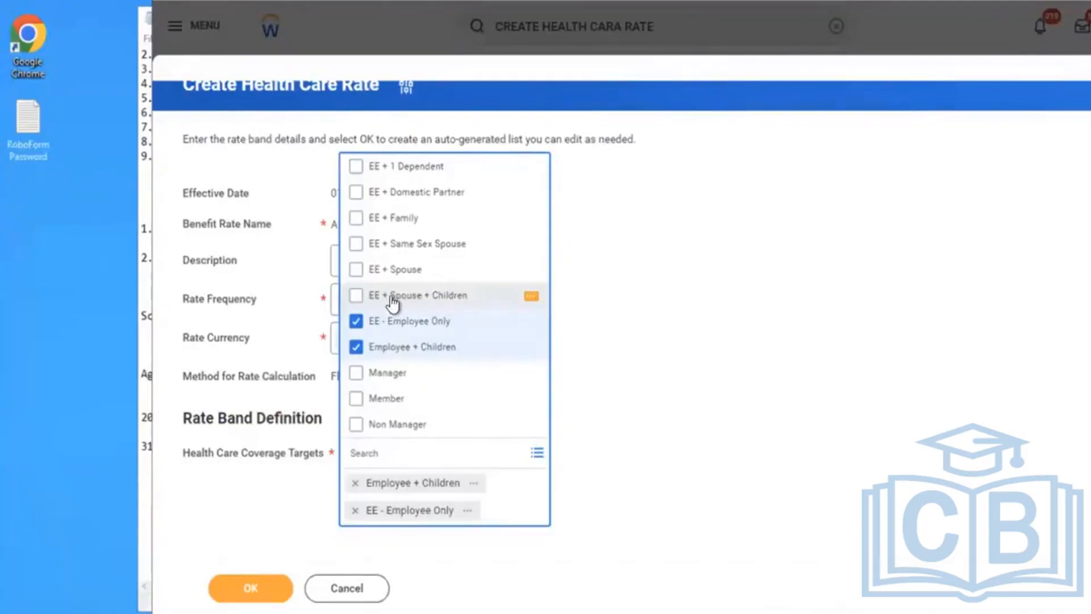
pyautogui.click(373, 224)
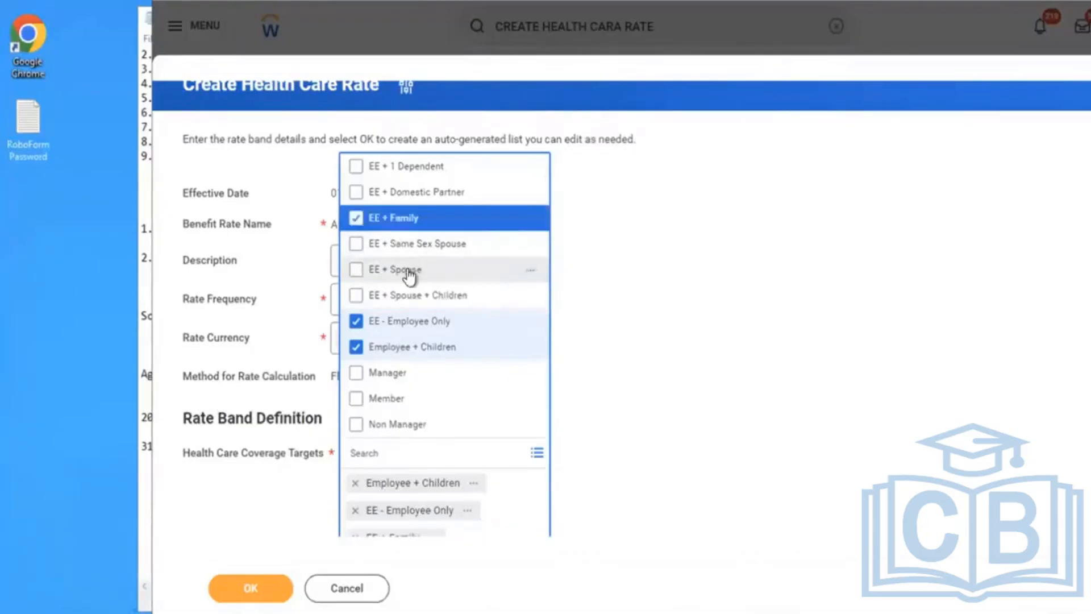
pyautogui.click(408, 274)
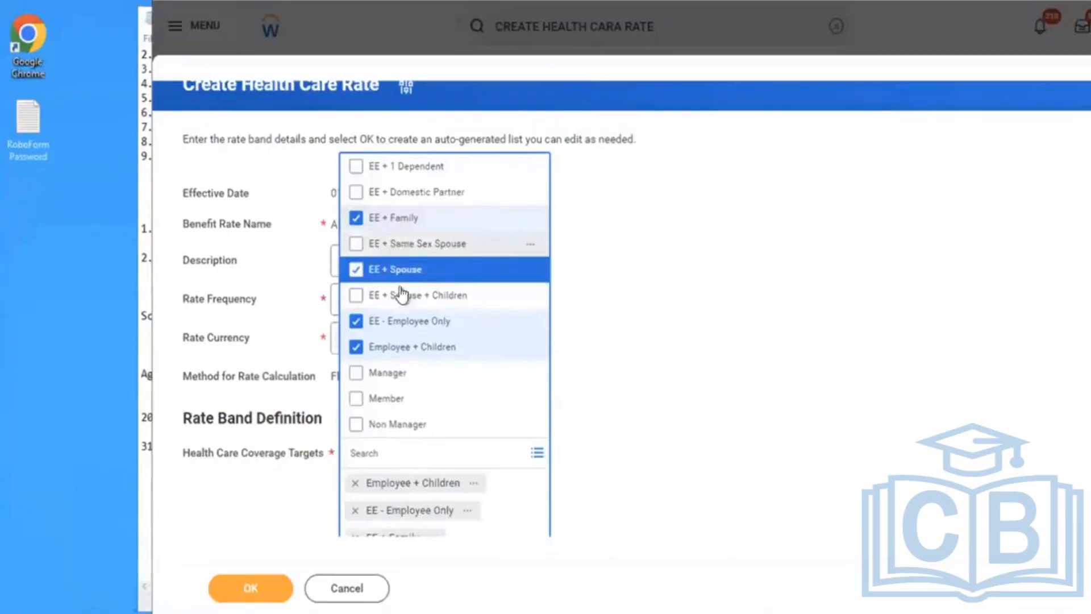
pyautogui.click(710, 307)
pyautogui.scroll(-1, 711, 308)
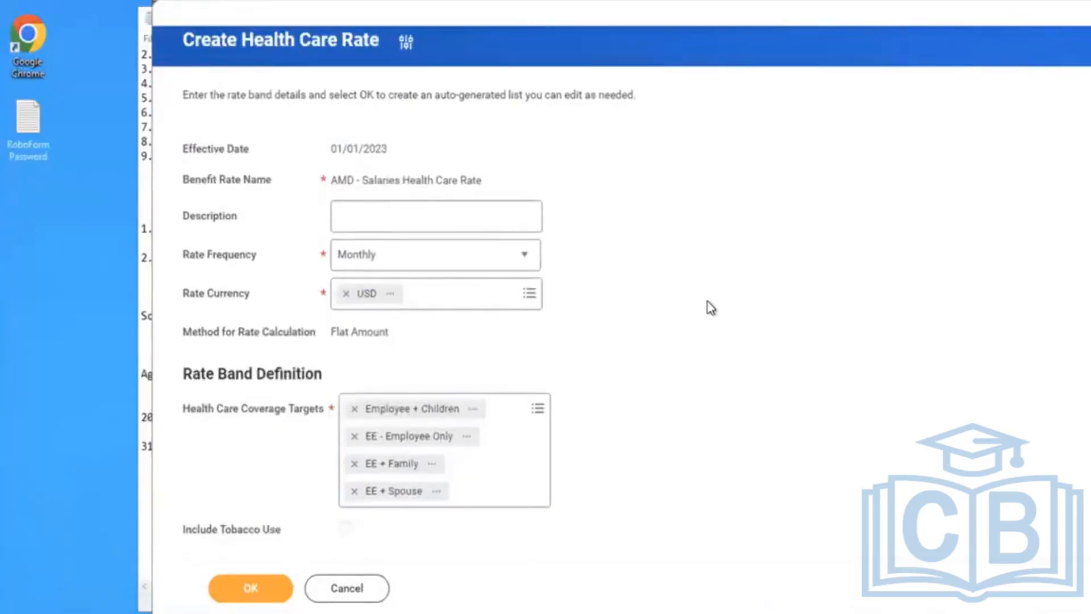
# Generate the rate bands and show the Rate Bands table with four zero-cost rows.
pyautogui.click(256, 586)
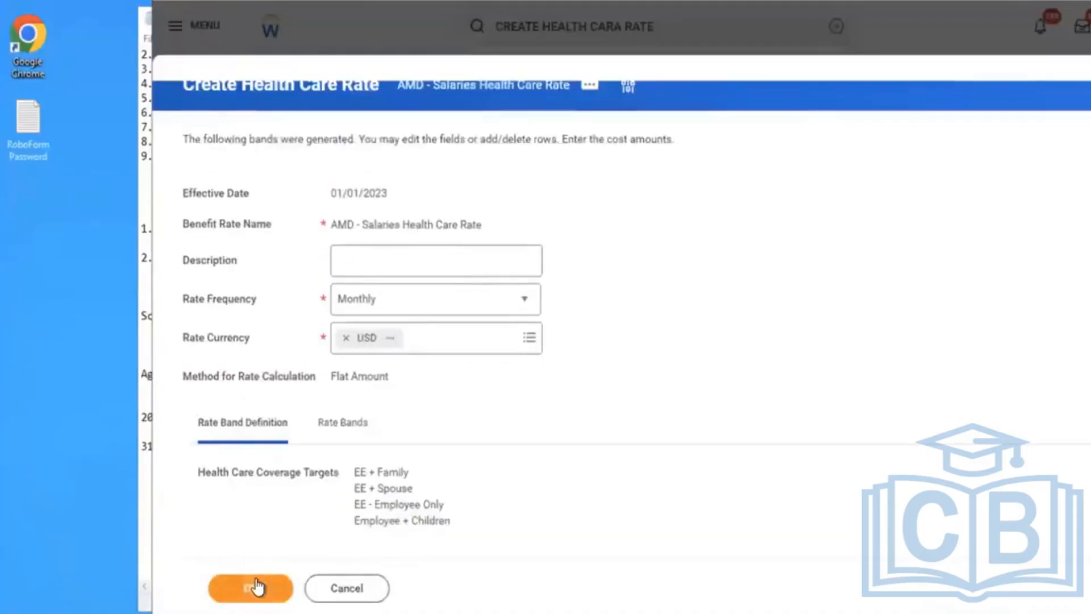
pyautogui.scroll(-1, 746, 296)
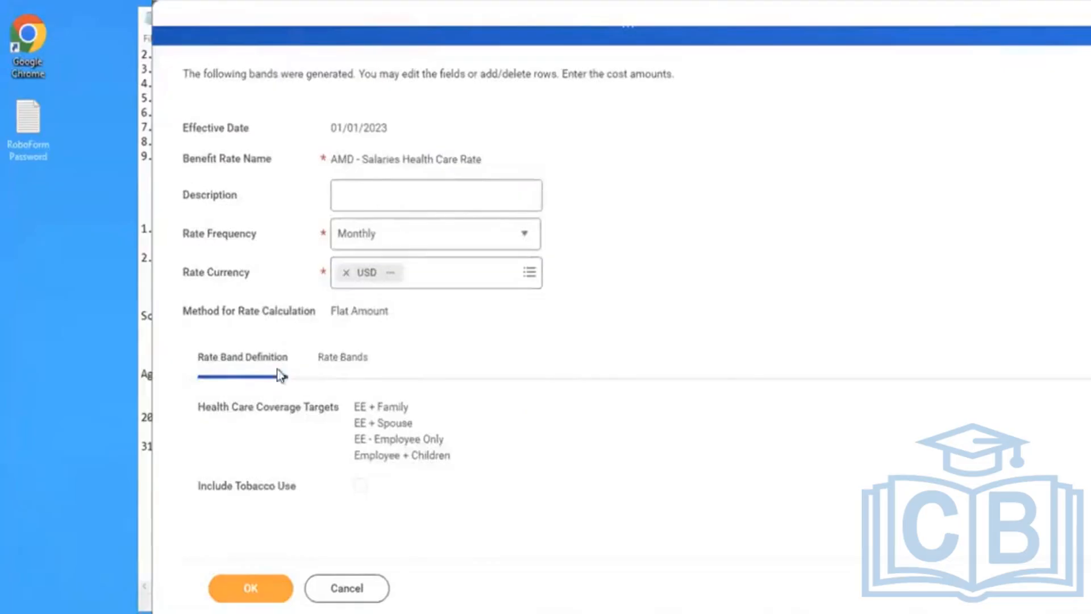
pyautogui.click(335, 361)
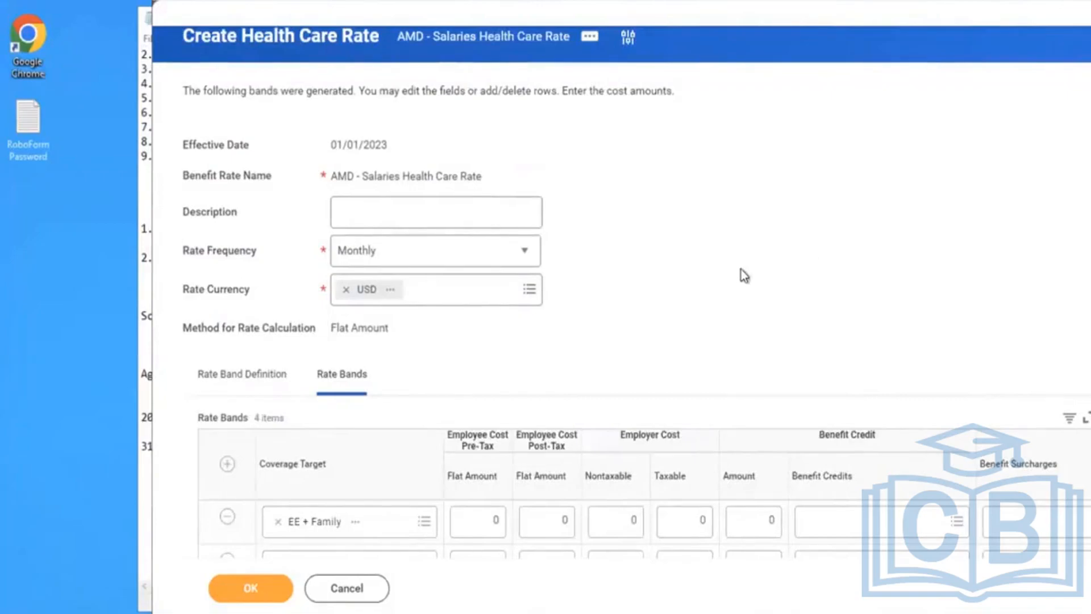
pyautogui.scroll(-3, 740, 269)
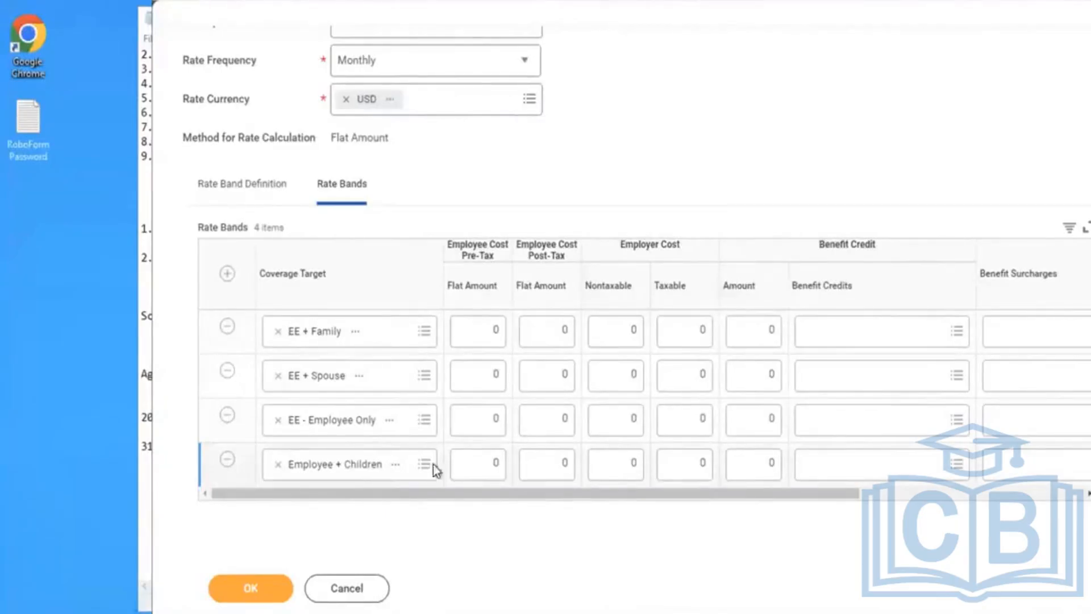
# Set the EE + Spouse pre-tax flat amount to 125, correcting an initial 145.
pyautogui.click(486, 462)
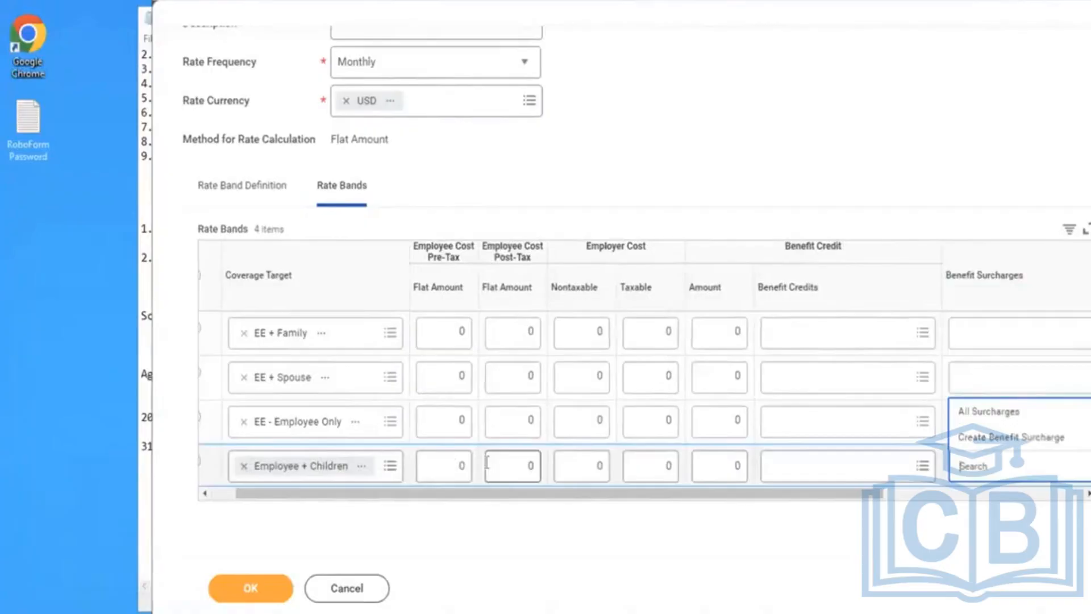
pyautogui.click(458, 463)
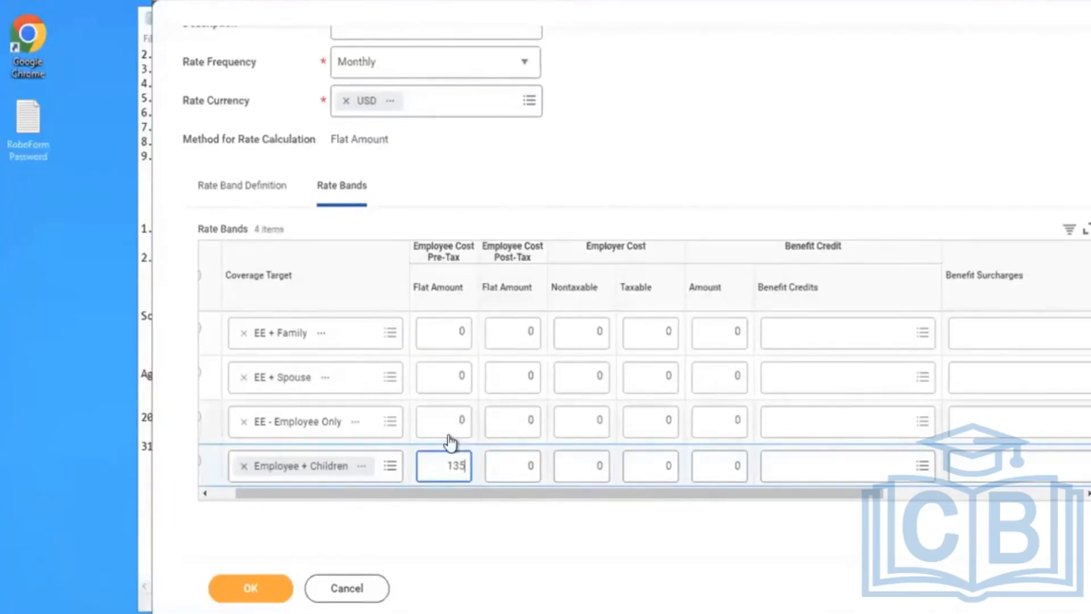
pyautogui.click(439, 380)
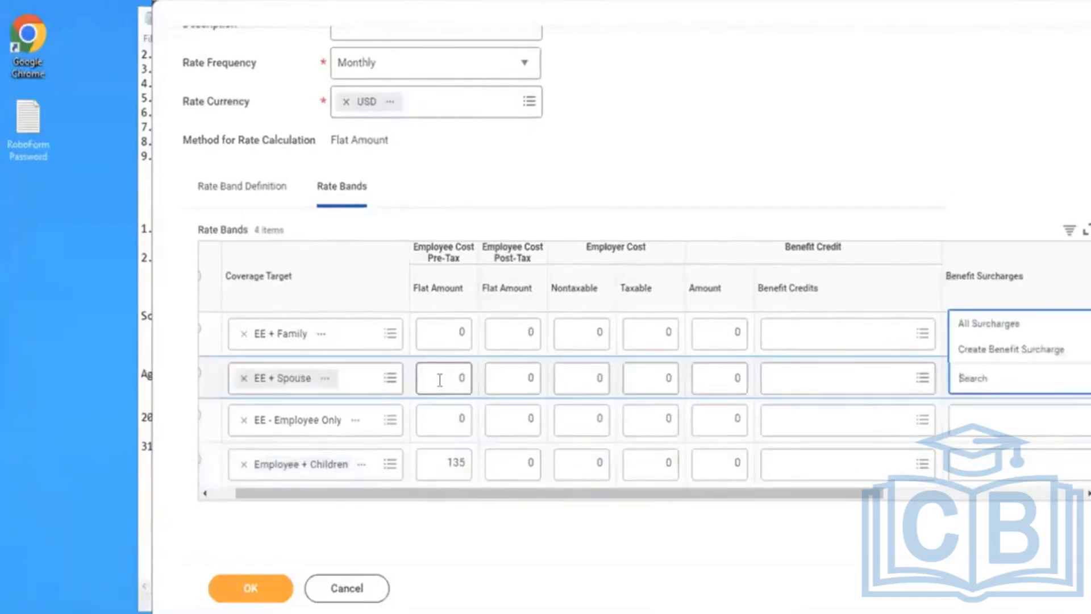
pyautogui.doubleClick(453, 378)
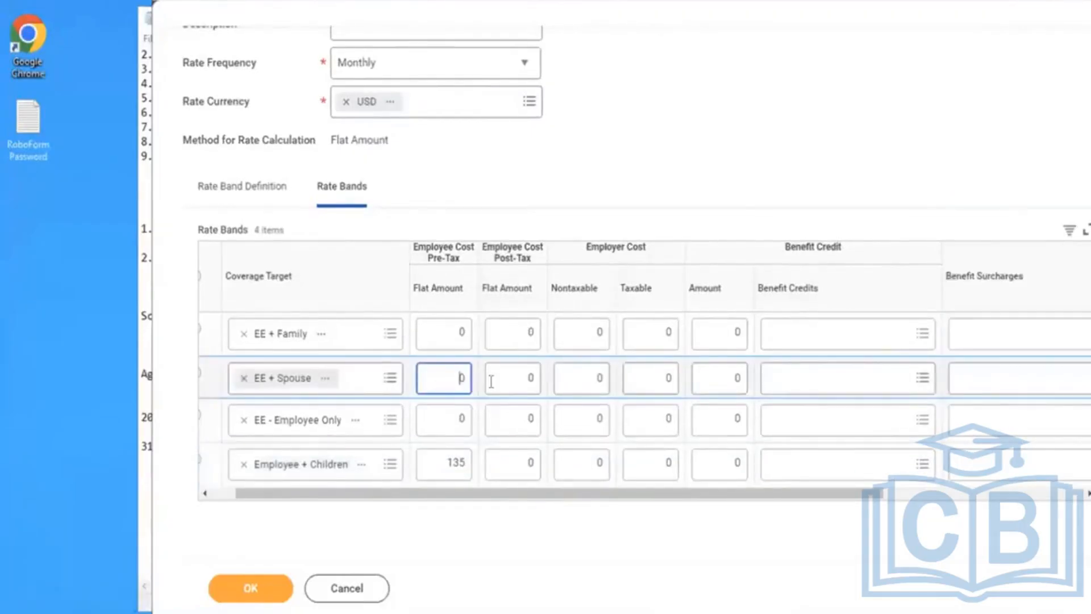
pyautogui.write('145')
pyautogui.click(624, 183)
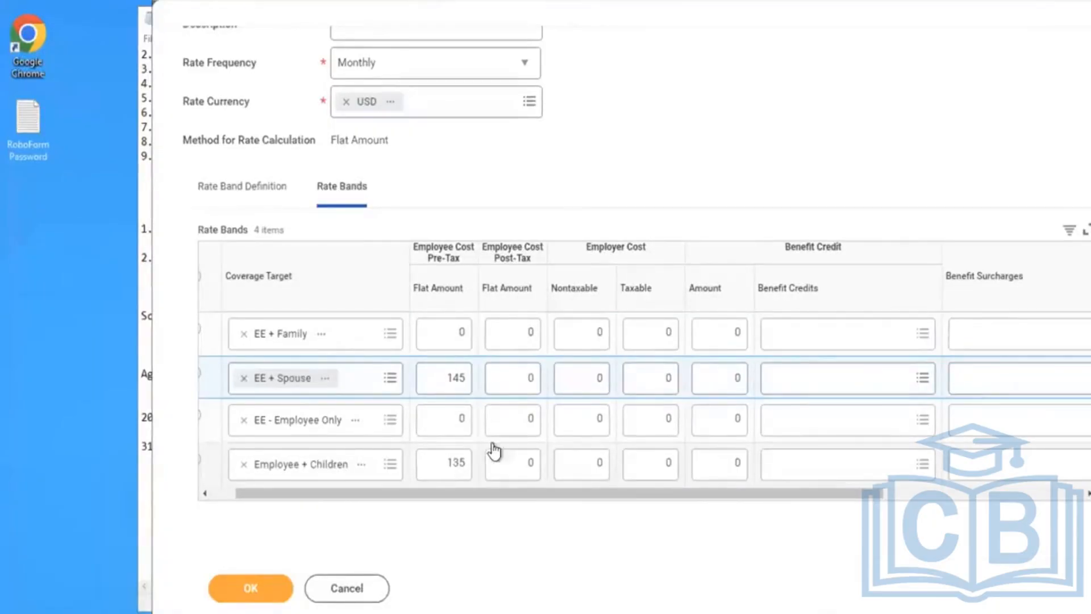
pyautogui.click(453, 382)
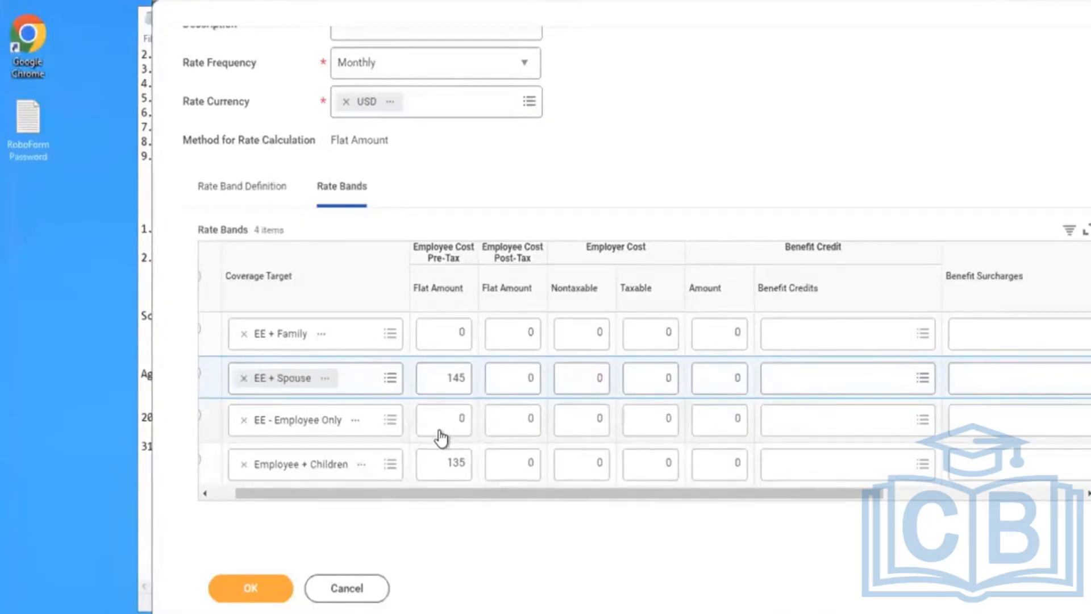
pyautogui.click(455, 386)
pyautogui.press('Delete')
pyautogui.write('2')
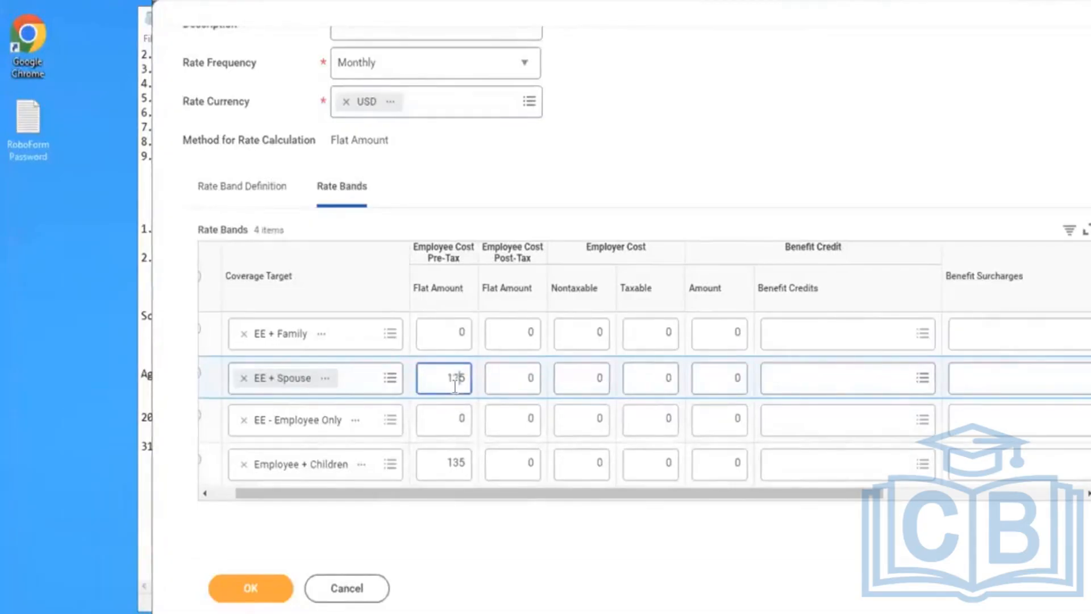
pyautogui.click(726, 111)
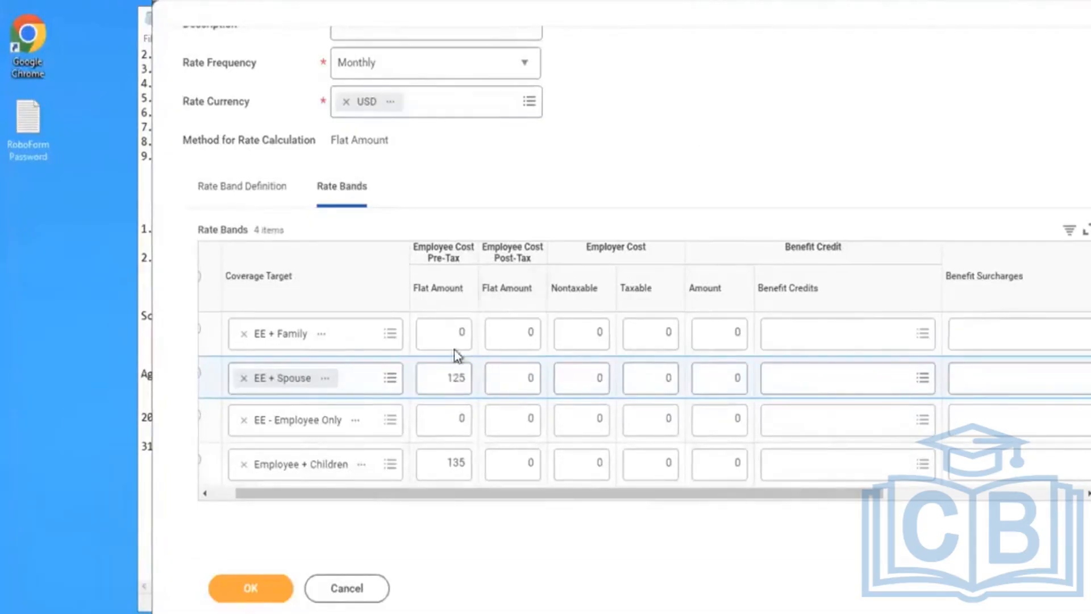
# Enter 95 as the EE - Employee Only pre-tax flat amount.
pyautogui.click(451, 425)
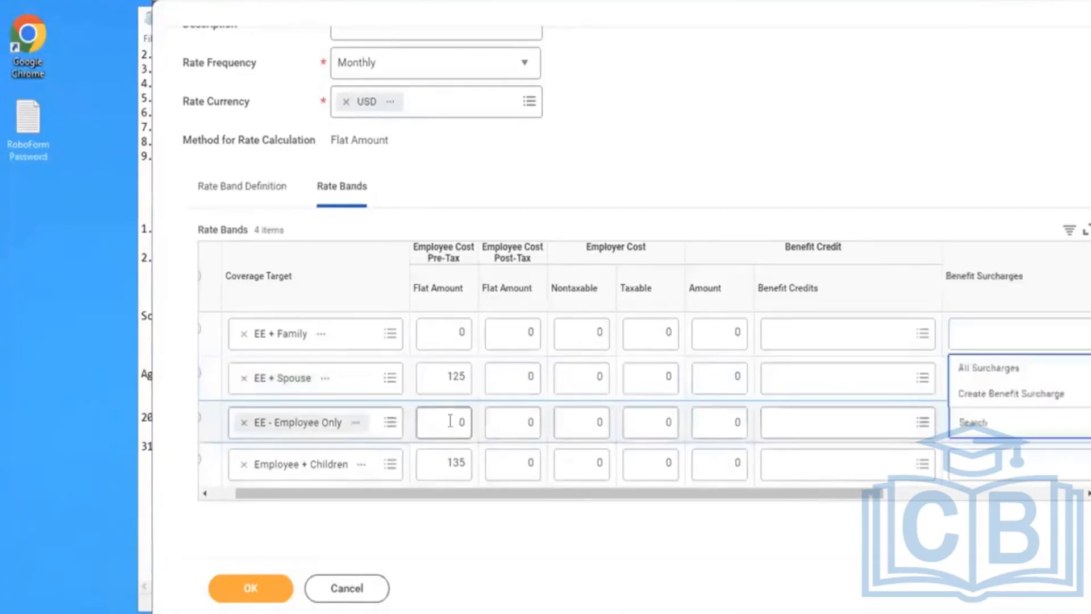
pyautogui.write('95')
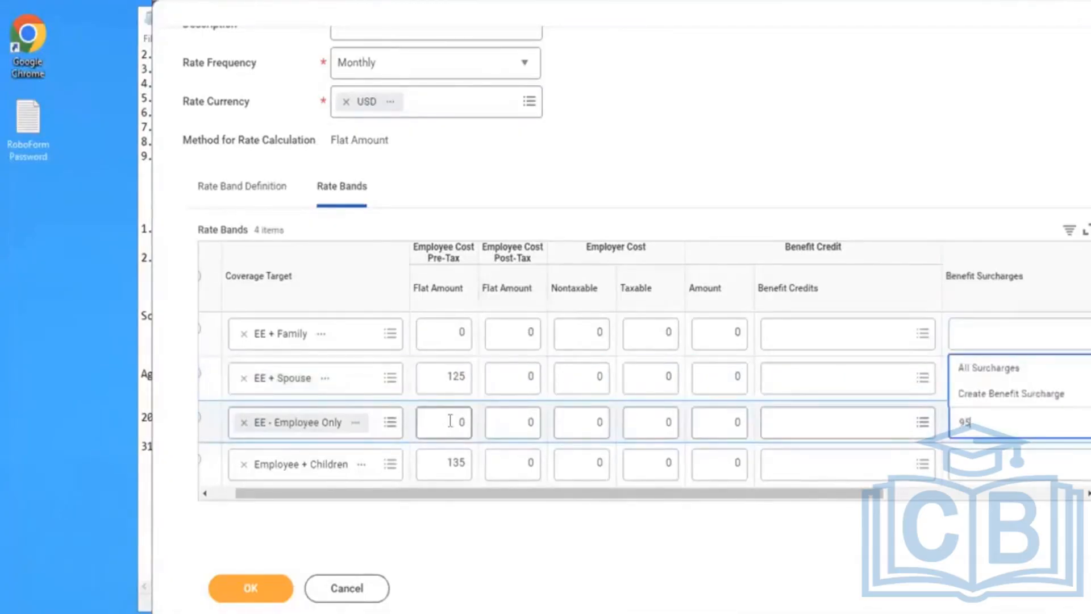
pyautogui.press('Escape')
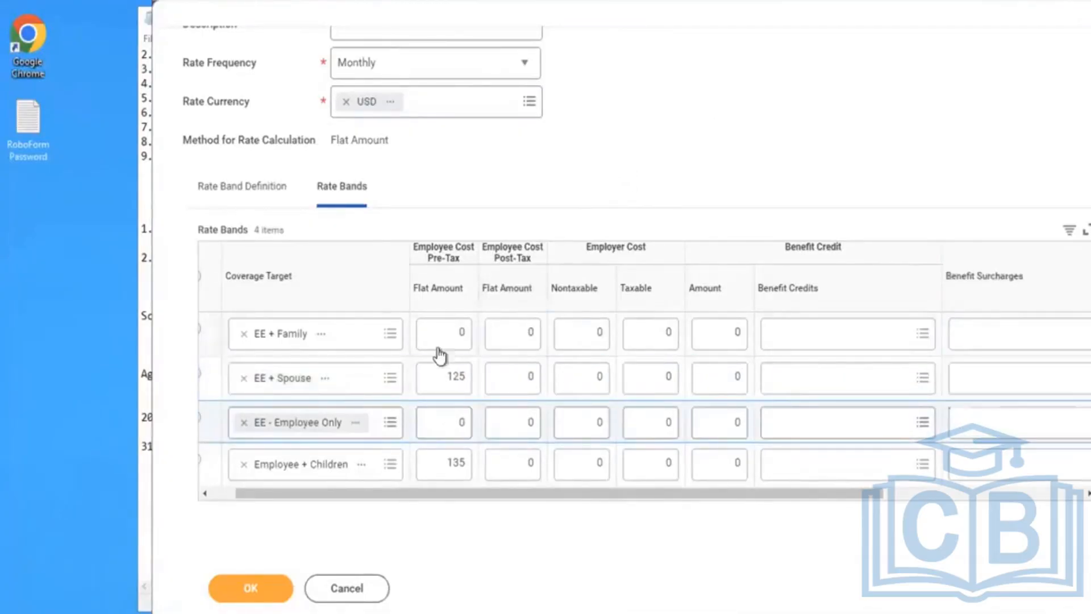
pyautogui.click(444, 420)
pyautogui.click(444, 420)
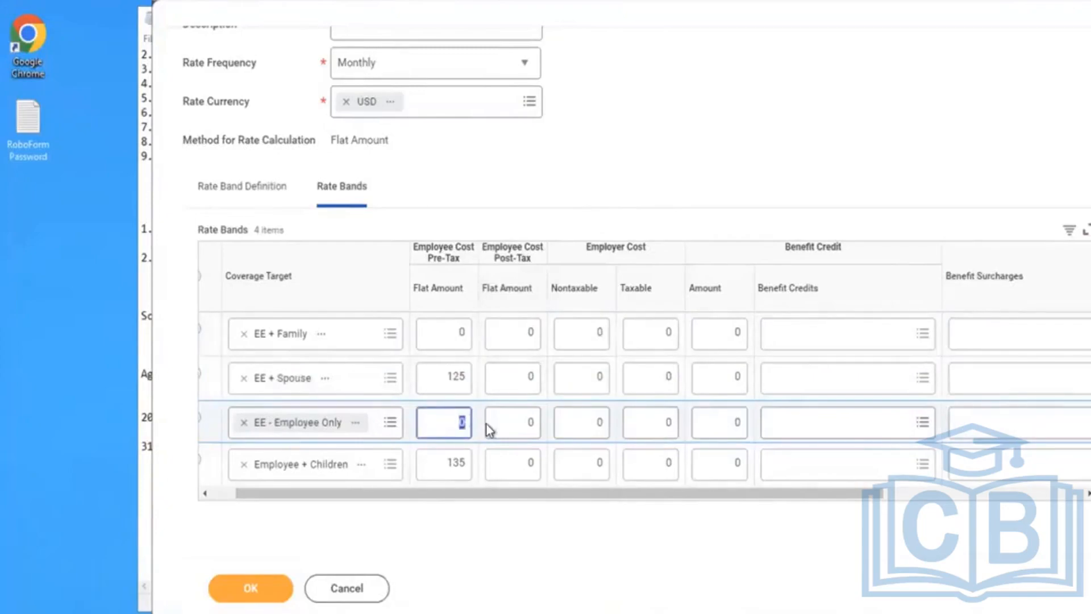
pyautogui.write('95')
pyautogui.click(709, 115)
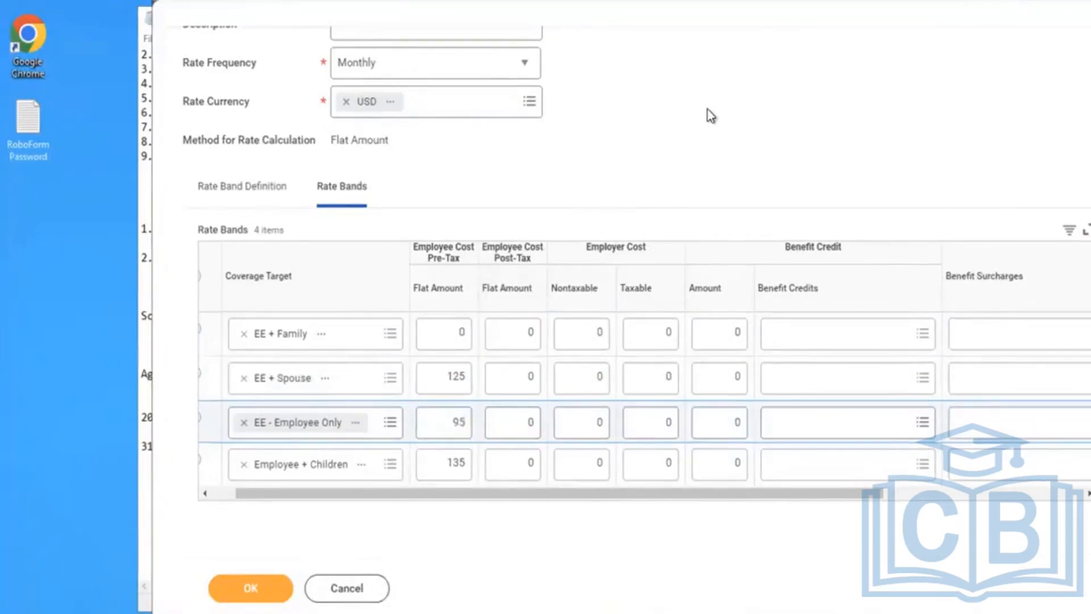
# Enter 145 as the EE + Family pre-tax flat amount.
pyautogui.click(453, 335)
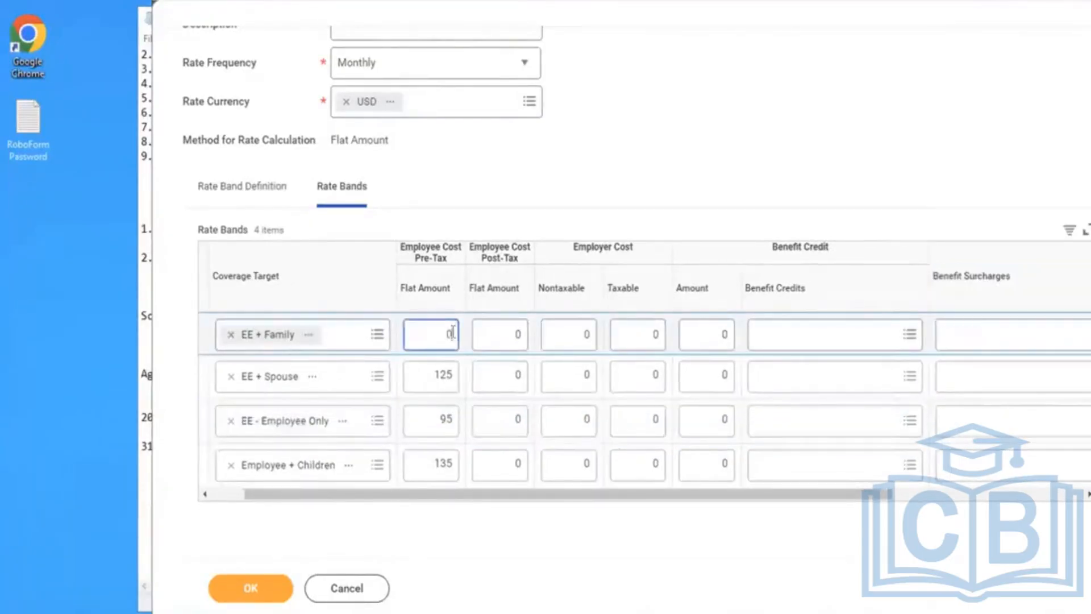
pyautogui.press('BackSpace')
pyautogui.write('145')
pyautogui.click(717, 104)
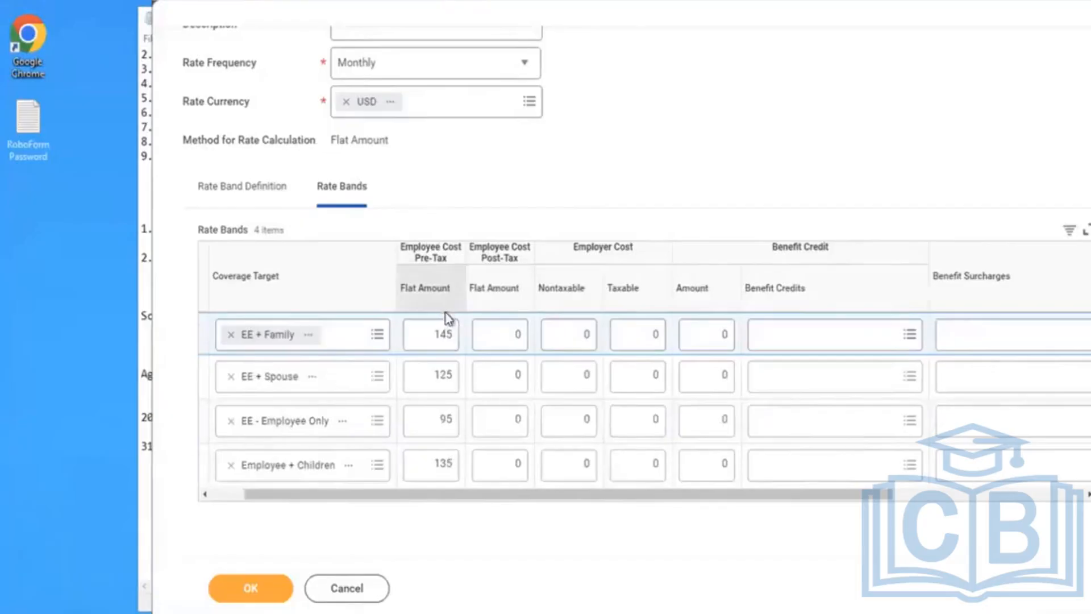
pyautogui.click(445, 334)
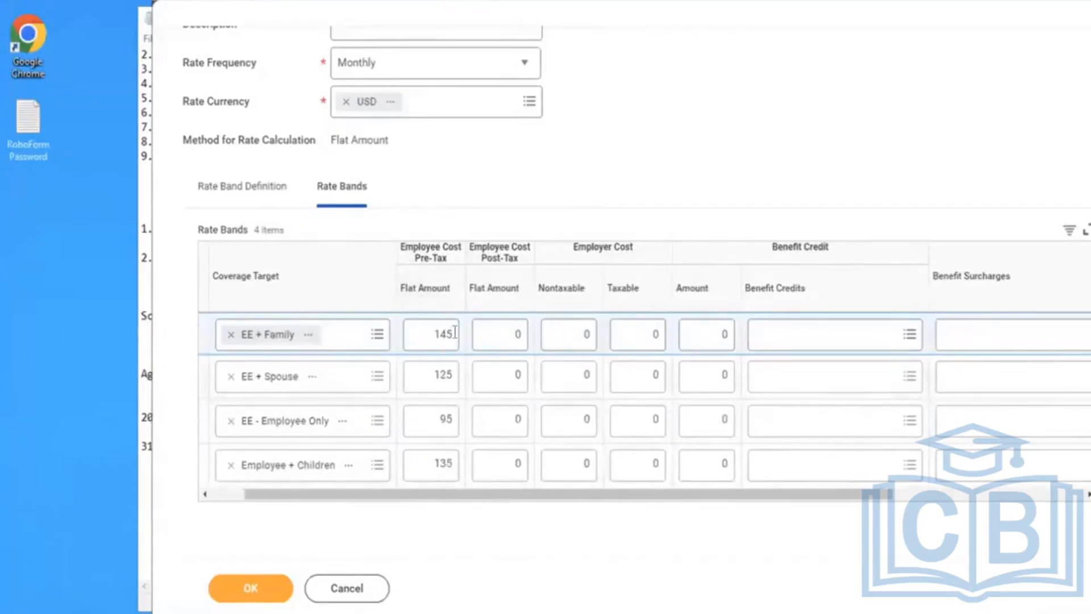
# Enter 265 as the Employee + Children employer nontaxable cost, undoing misplaced entries.
pyautogui.click(592, 343)
pyautogui.click(585, 337)
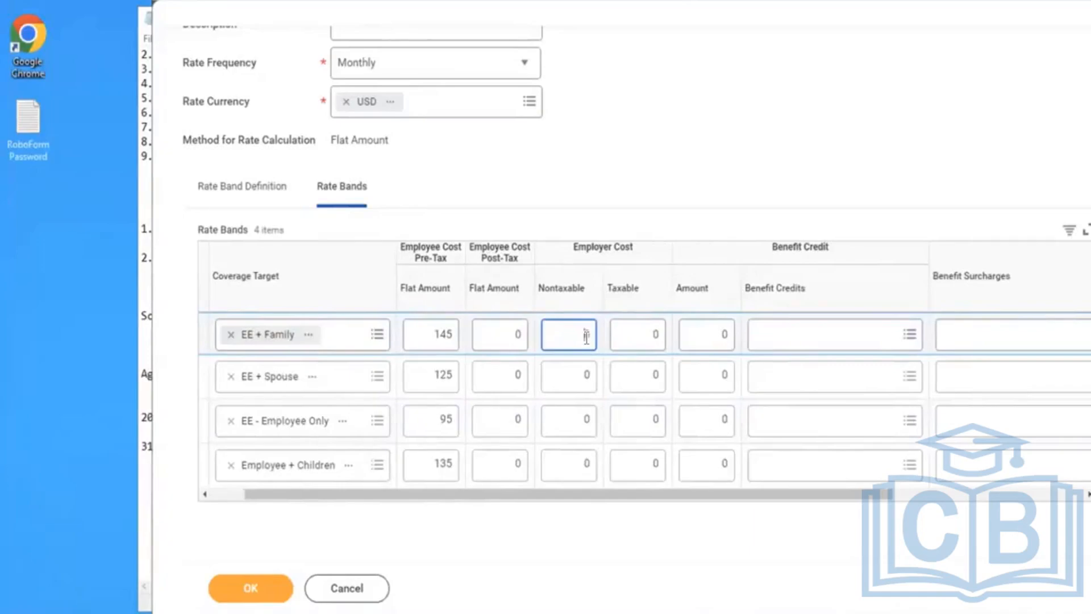
pyautogui.write('265')
pyautogui.press('BackSpace')
pyautogui.press('BackSpace')
pyautogui.press('BackSpace')
pyautogui.click(570, 461)
pyautogui.write('265')
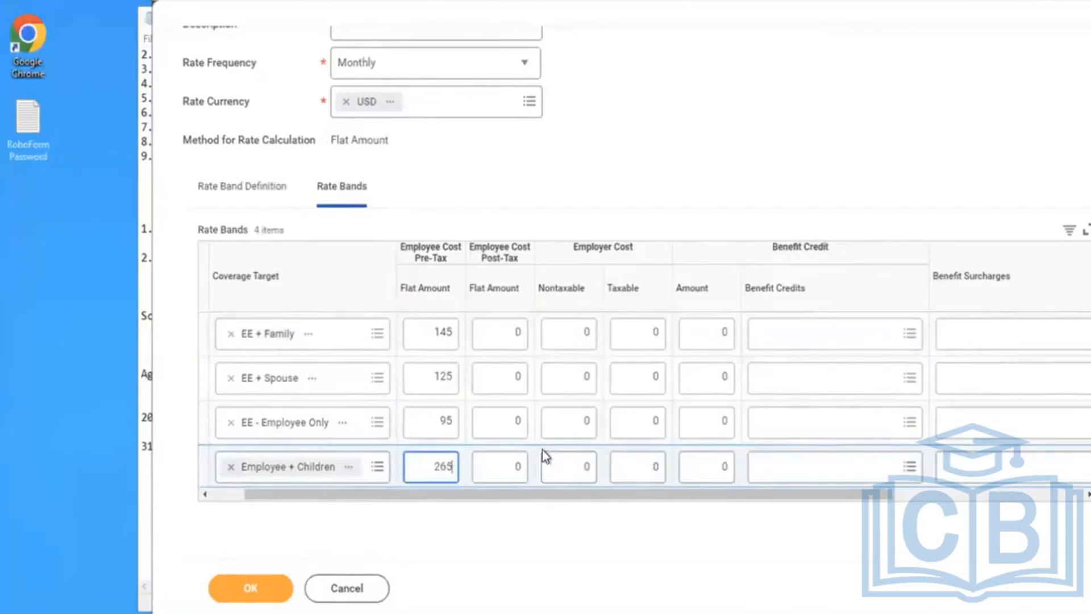
pyautogui.hotkey('ctrl', 'z')
pyautogui.click(565, 462)
pyautogui.moveTo(564, 461); pyautogui.dragTo(657, 489)
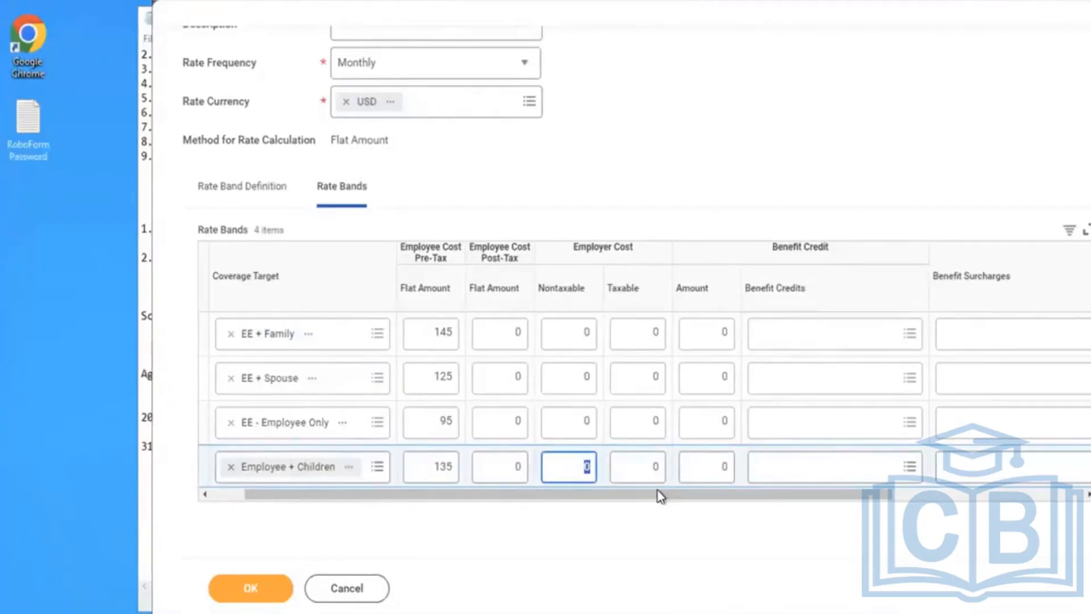
pyautogui.write('265')
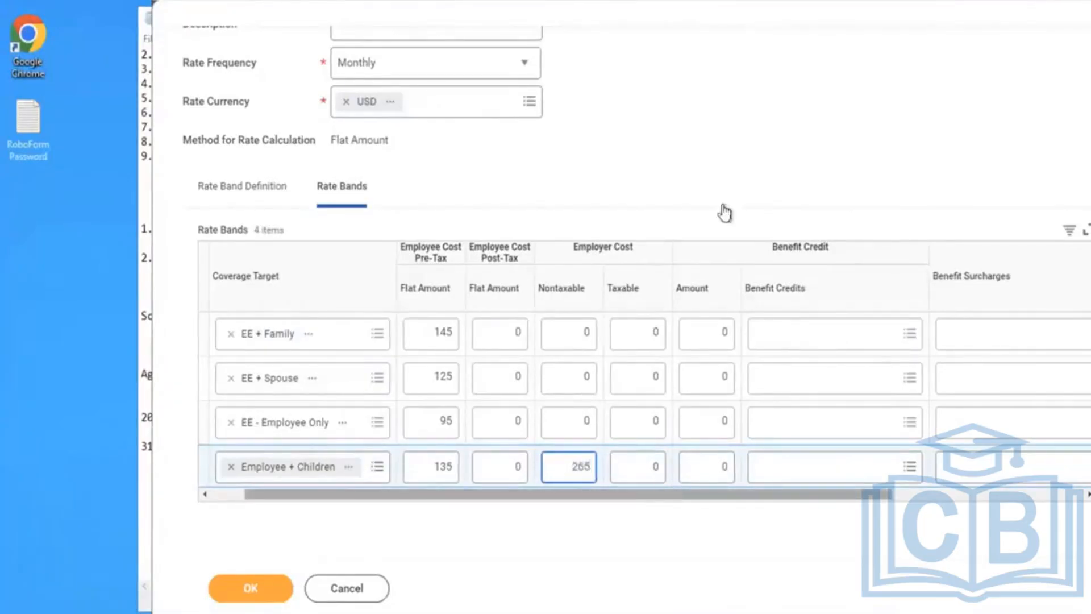
pyautogui.click(756, 88)
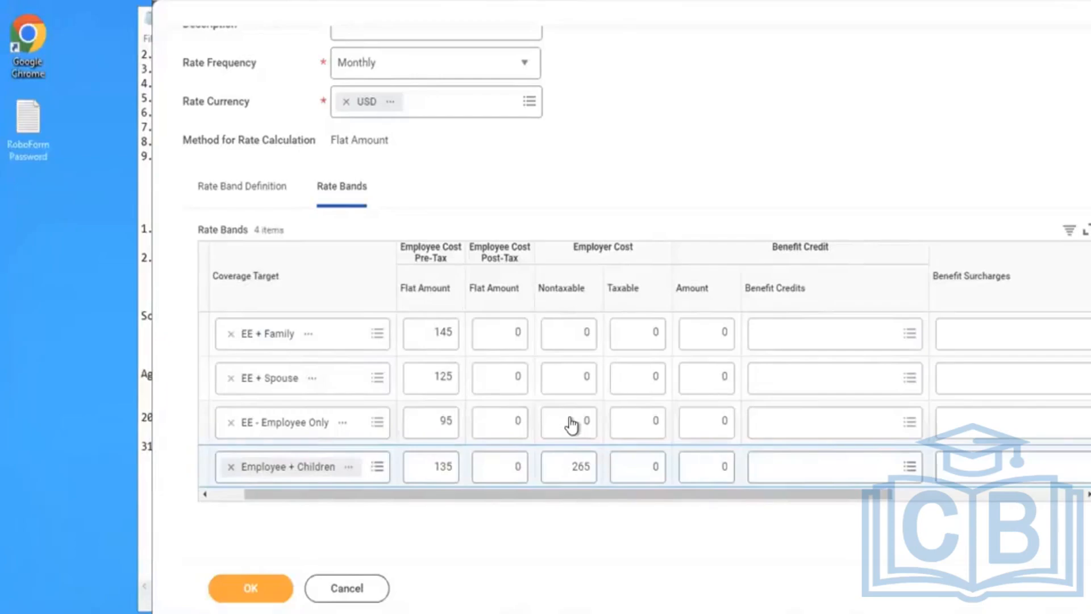
# Enter employer nontaxable costs 320 for EE + Family, 225 EE + Spouse, 120 EE - Employee Only.
pyautogui.click(562, 336)
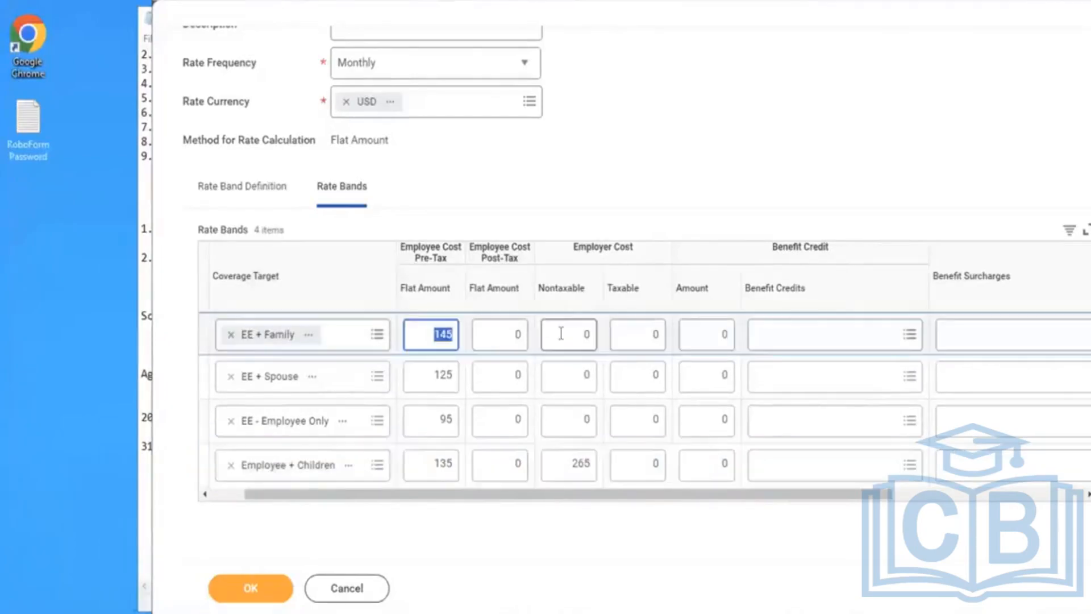
pyautogui.click(561, 334)
pyautogui.press('BackSpace')
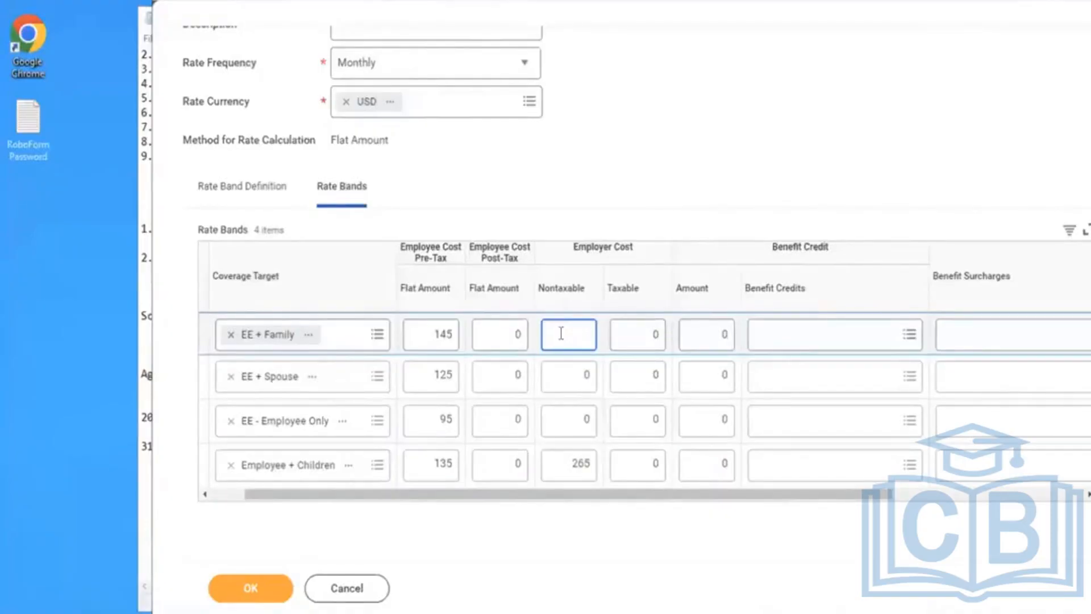
pyautogui.write('320')
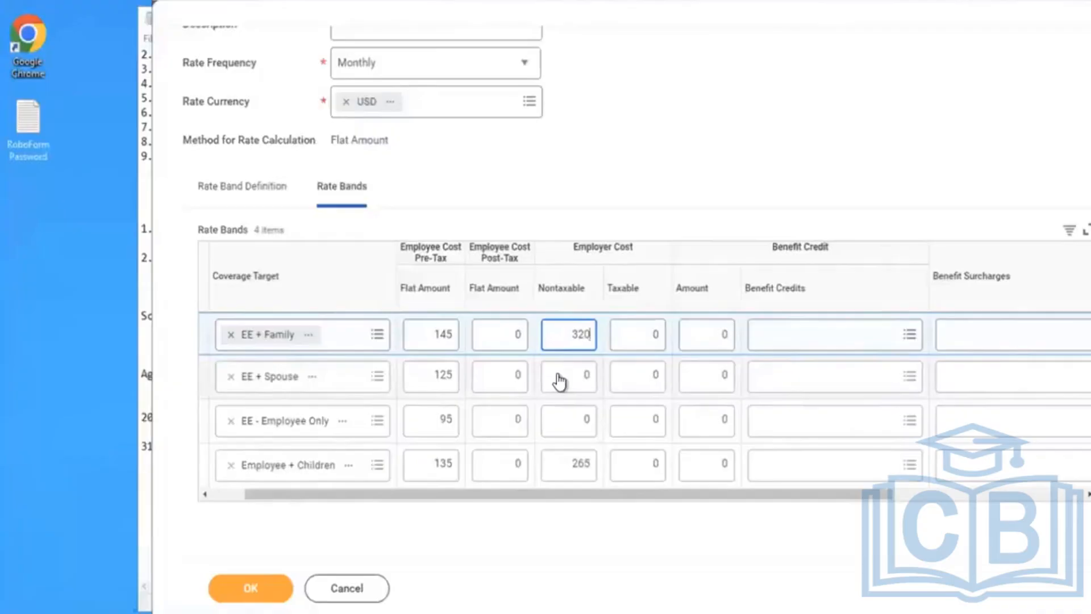
pyautogui.click(558, 379)
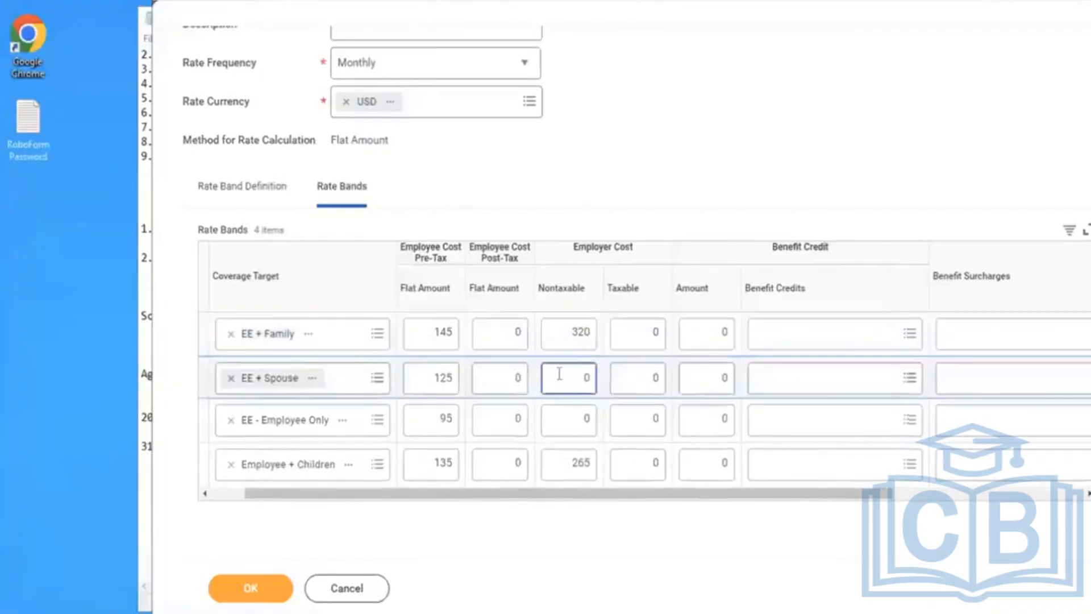
pyautogui.press('BackSpace')
pyautogui.write('225')
pyautogui.click(581, 419)
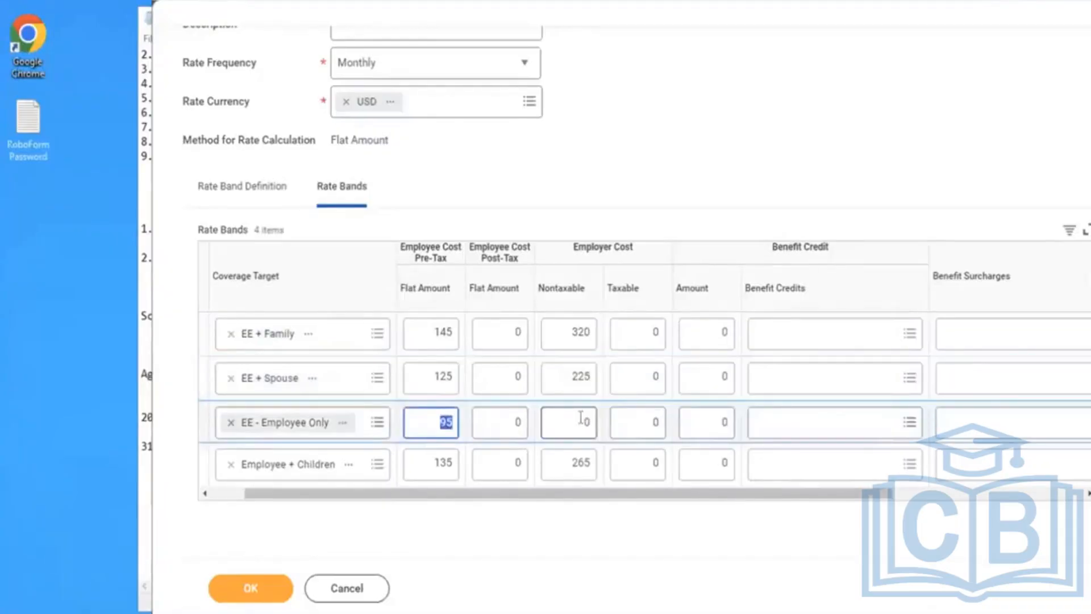
pyautogui.click(580, 418)
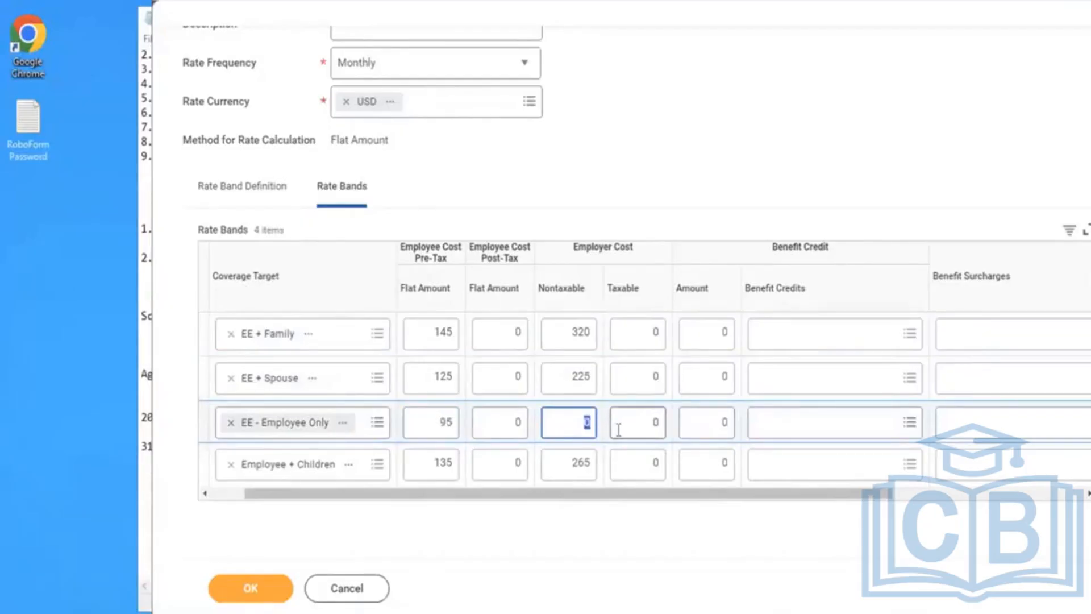
pyautogui.write('120')
pyautogui.click(721, 89)
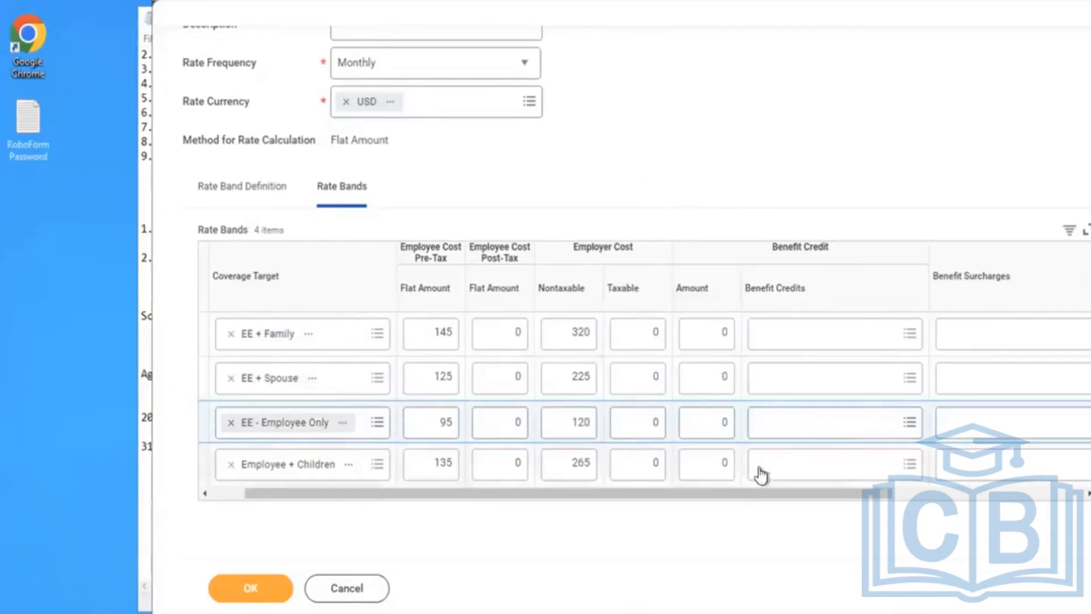
# Scroll the rate grid and check the EE + Spouse surcharge choices, leaving that band without a surcharge.
pyautogui.moveTo(670, 496); pyautogui.dragTo(791, 494)
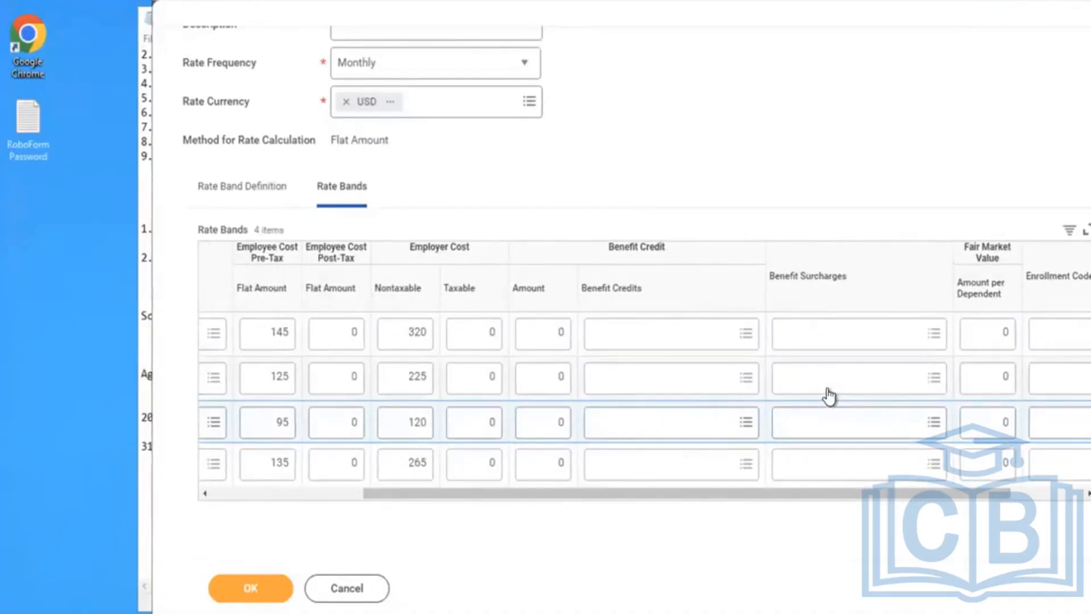
pyautogui.click(862, 388)
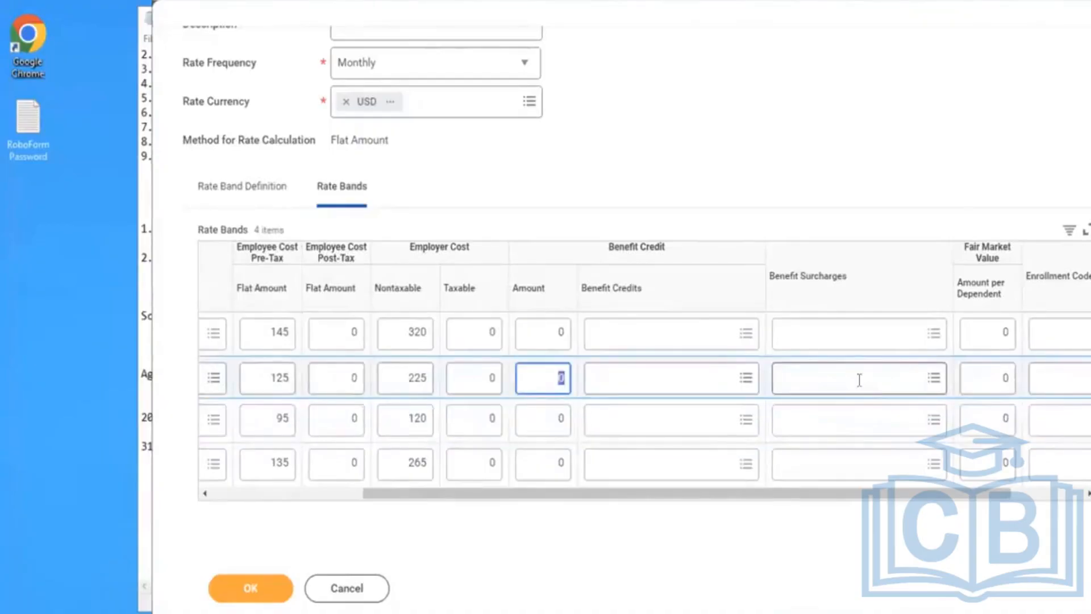
pyautogui.click(857, 377)
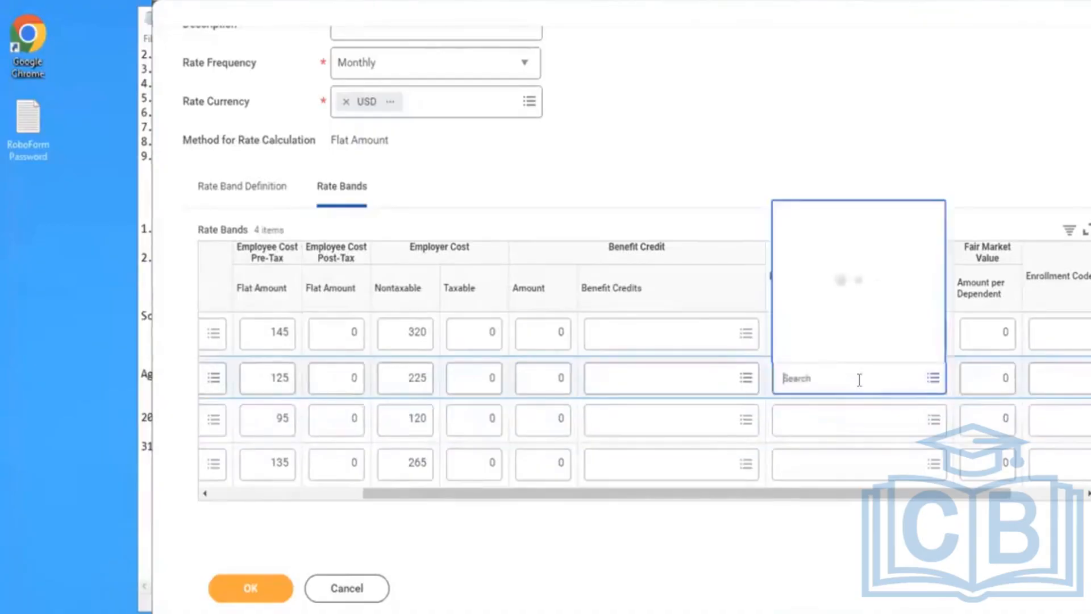
pyautogui.click(841, 188)
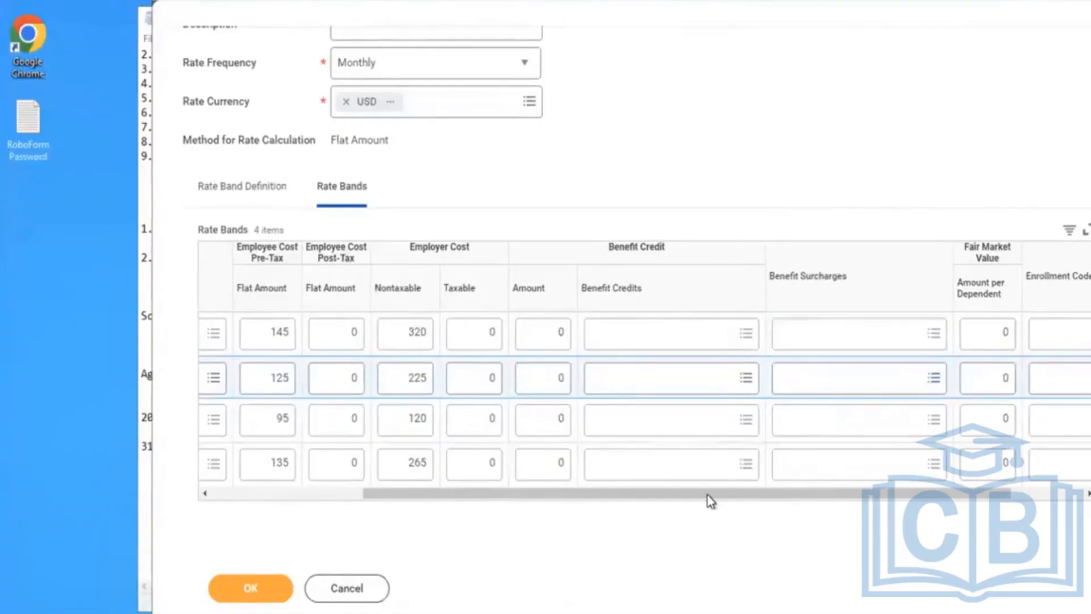
pyautogui.moveTo(710, 500); pyautogui.dragTo(655, 500)
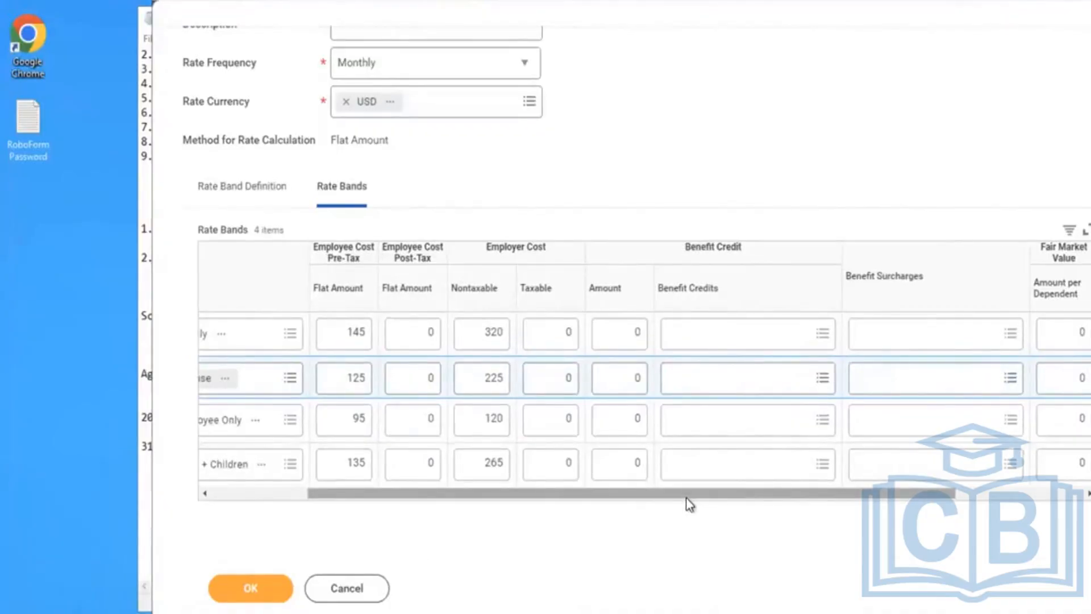
pyautogui.moveTo(686, 497); pyautogui.dragTo(544, 488)
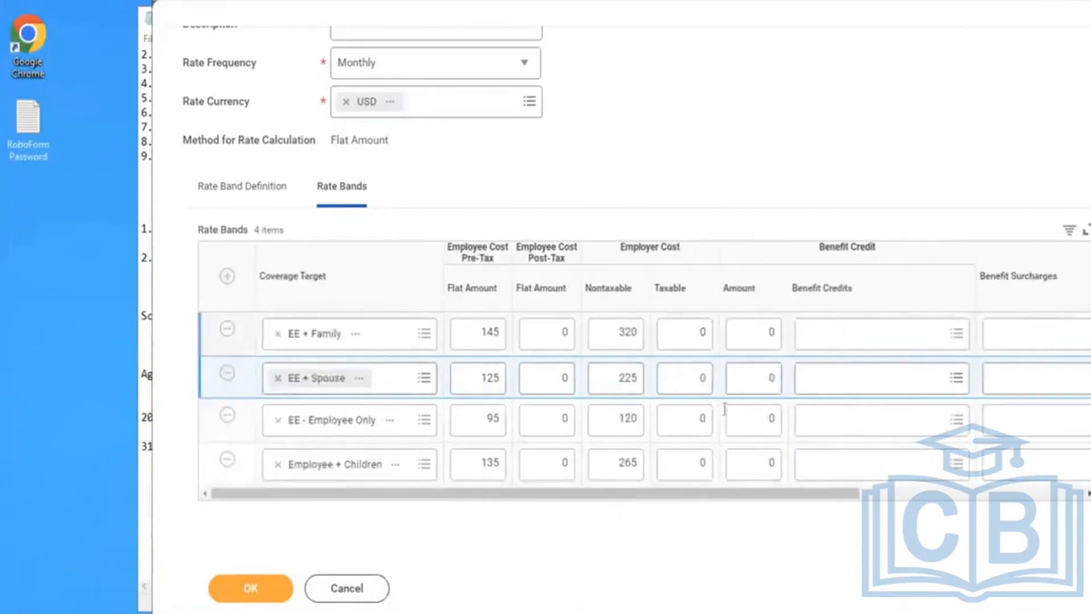
pyautogui.moveTo(636, 493); pyautogui.dragTo(791, 487)
# Attach Spousal Surcharge, from All Surcharges, to the EE + Family band's Benefit Surcharges.
pyautogui.click(821, 336)
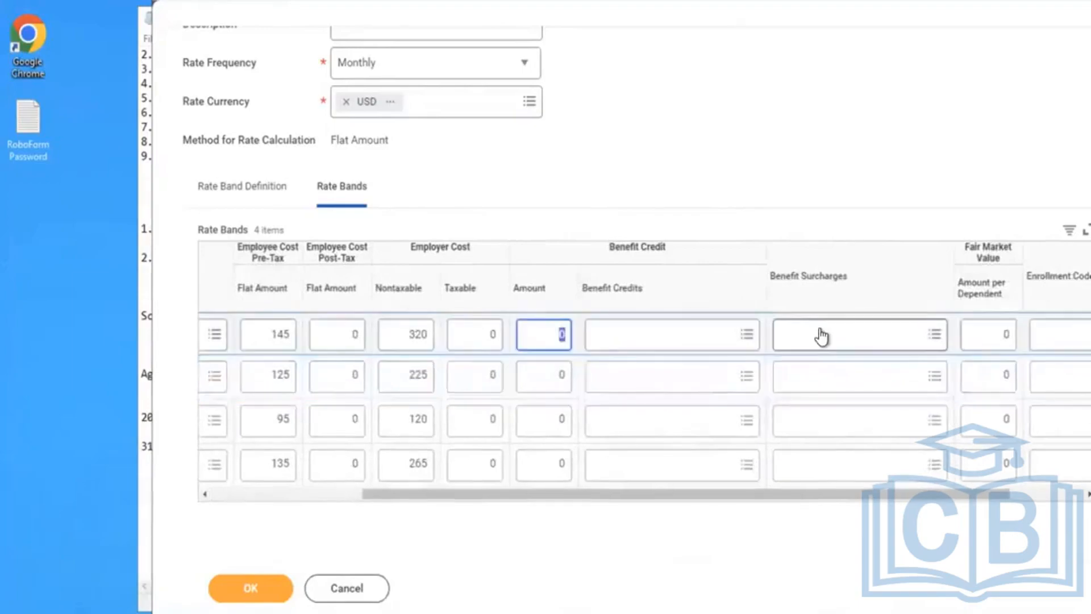
pyautogui.click(821, 336)
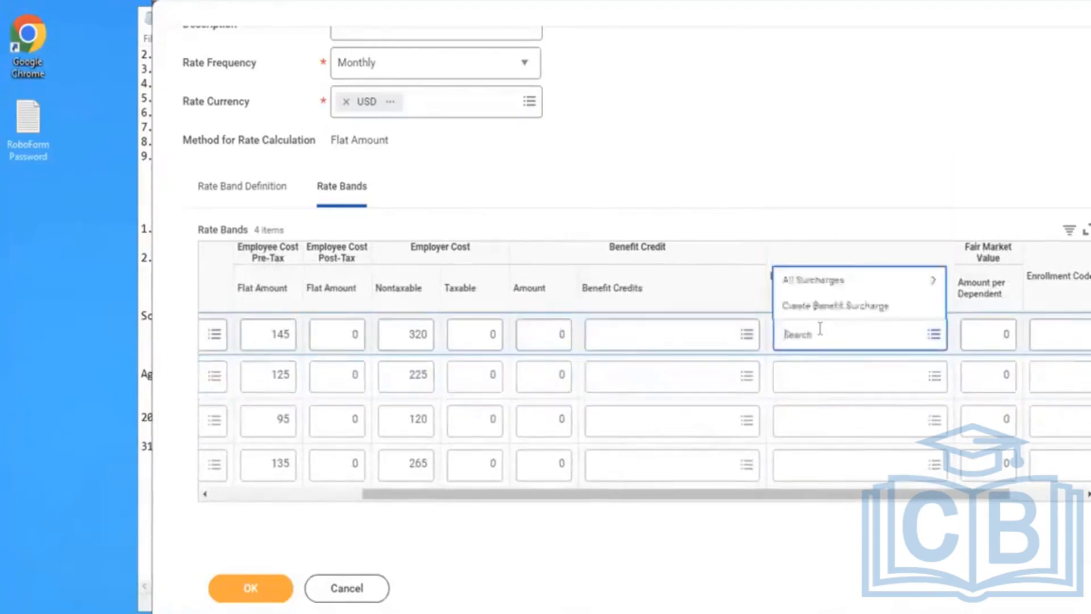
pyautogui.click(826, 280)
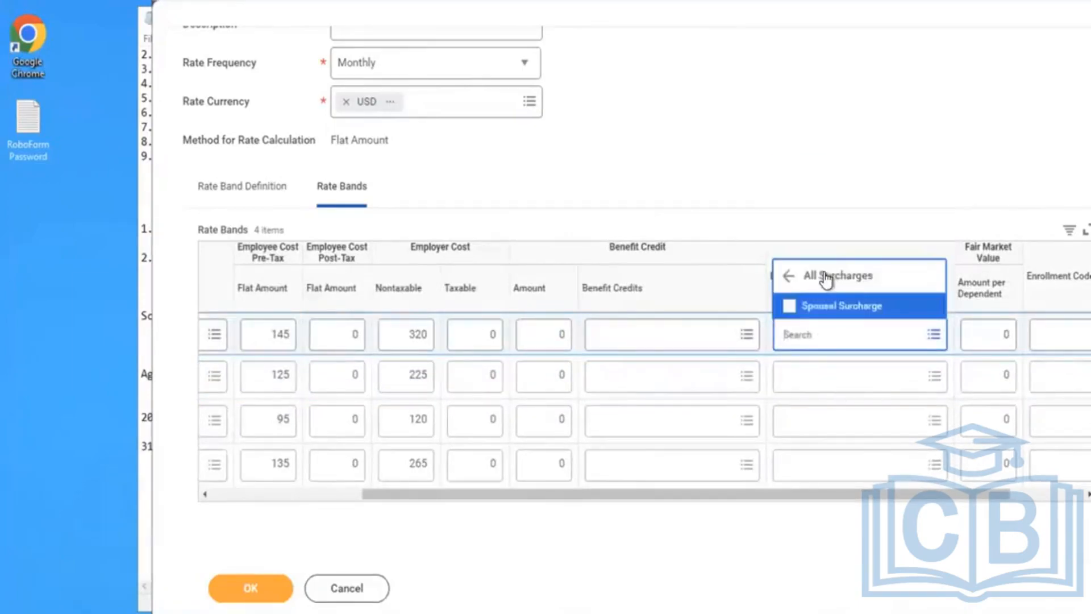
pyautogui.click(852, 315)
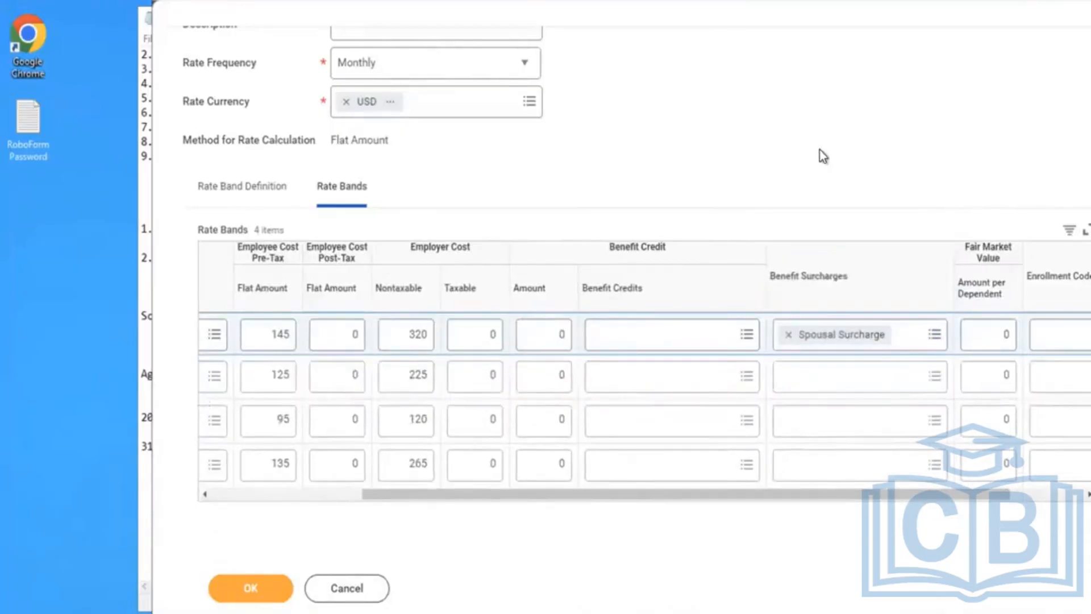
pyautogui.click(1002, 331)
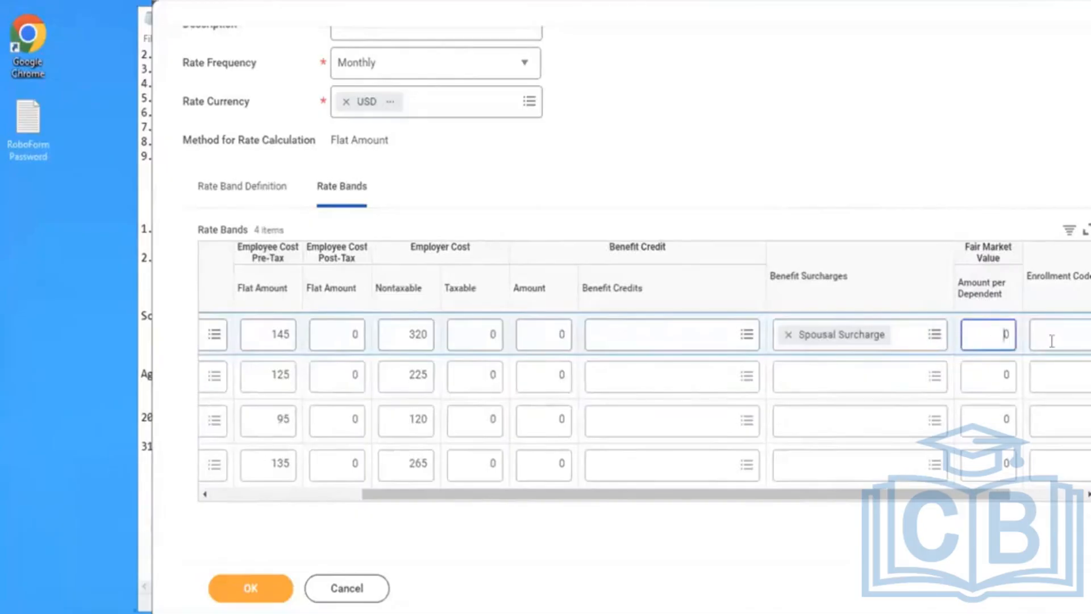
pyautogui.hotkey('ctrl', 'a')
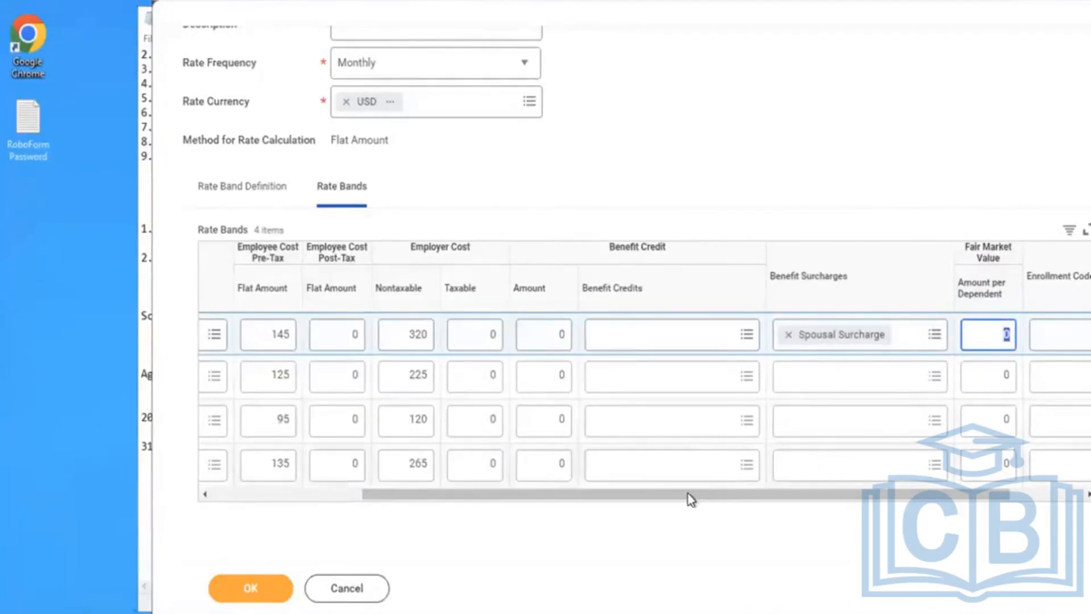
pyautogui.moveTo(731, 495); pyautogui.dragTo(811, 496)
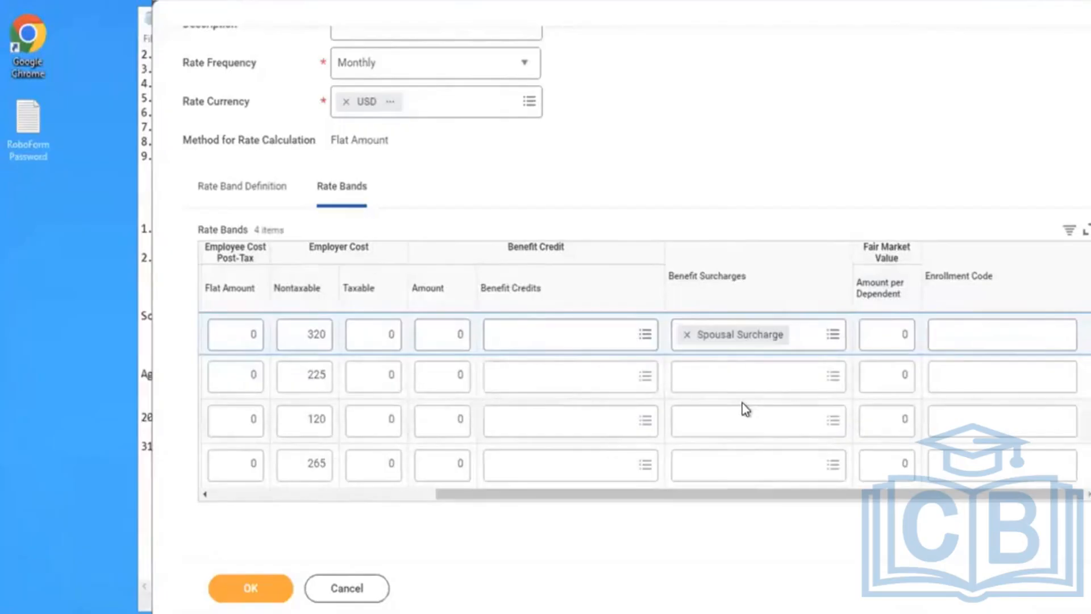
pyautogui.moveTo(575, 500); pyautogui.dragTo(253, 466)
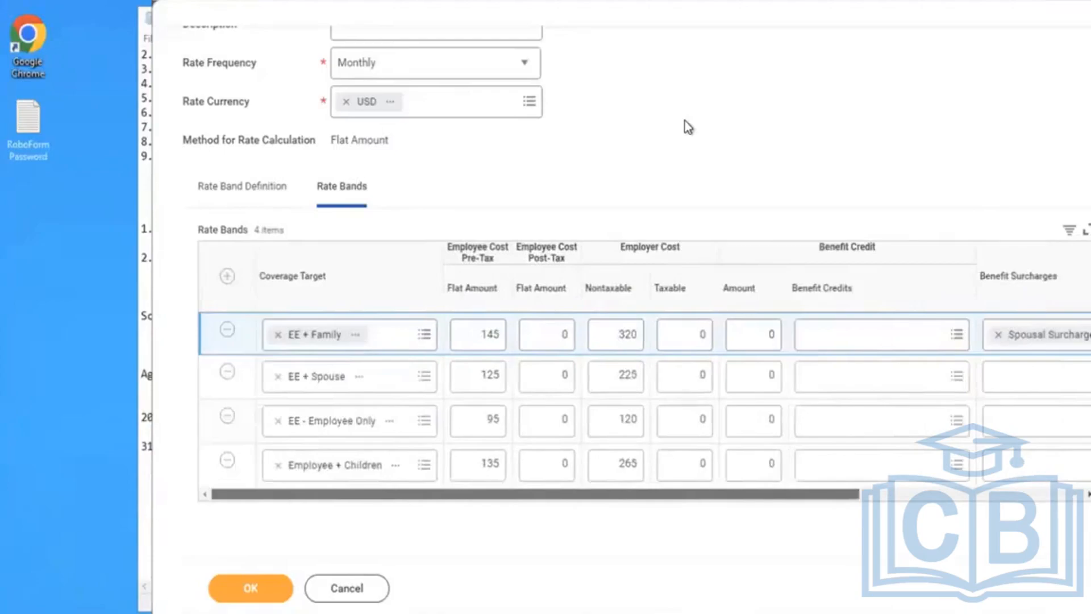
pyautogui.scroll(4, 688, 126)
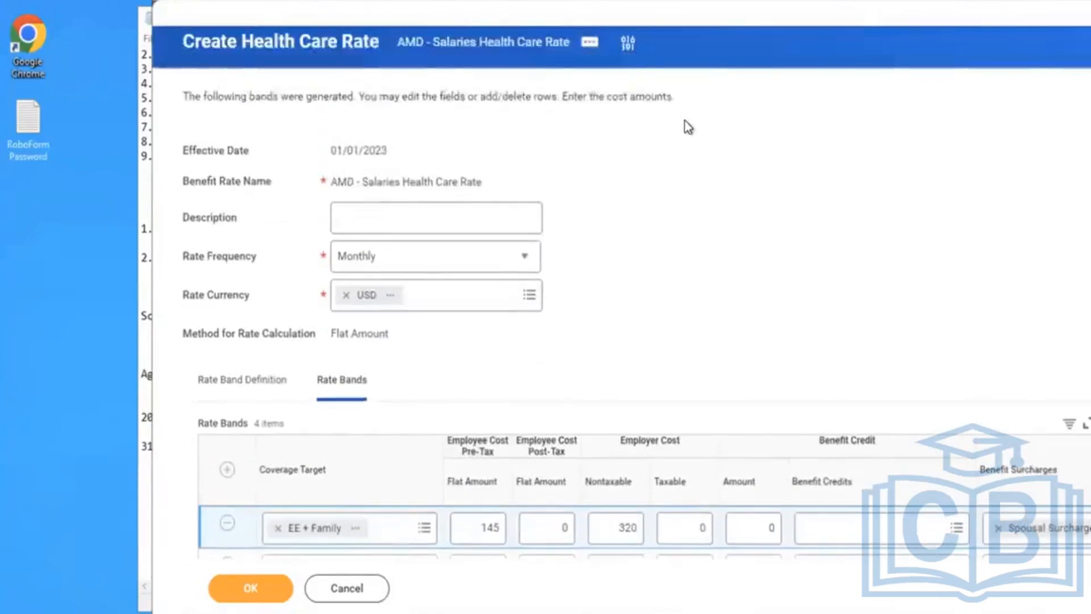
pyautogui.scroll(-3, 687, 127)
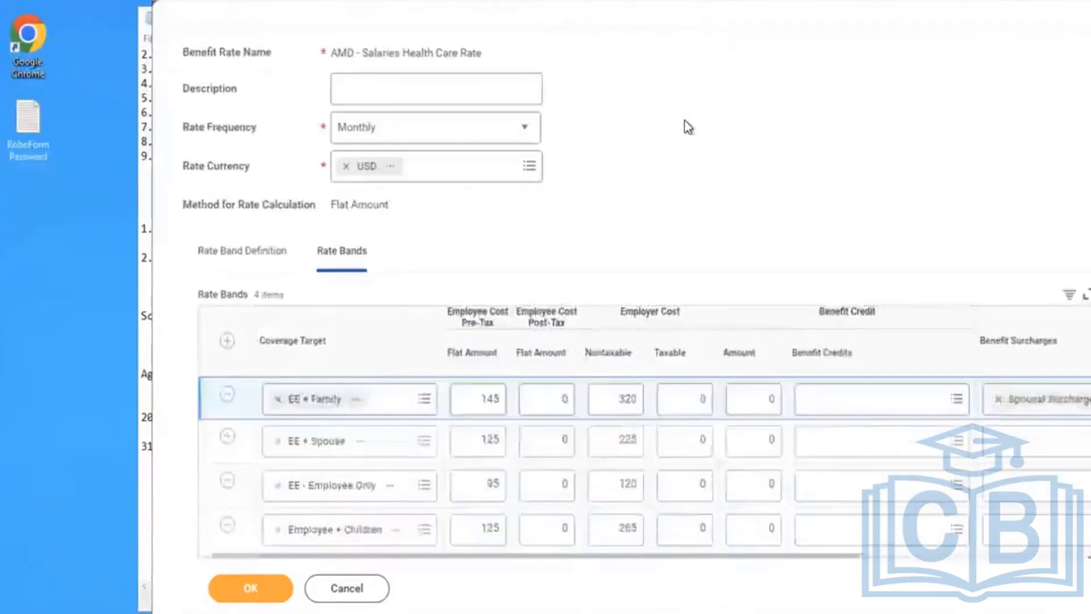
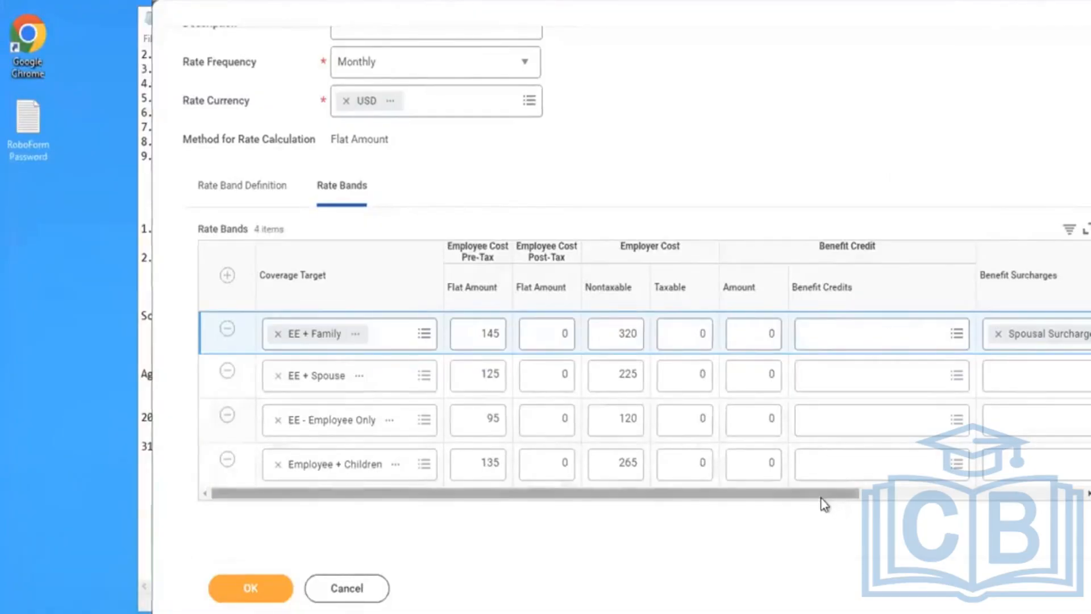
# From the EE + Spouse band, create a Flat Rate Spousal Surcharge effective 01/01/2023.
pyautogui.moveTo(823, 494); pyautogui.dragTo(989, 378)
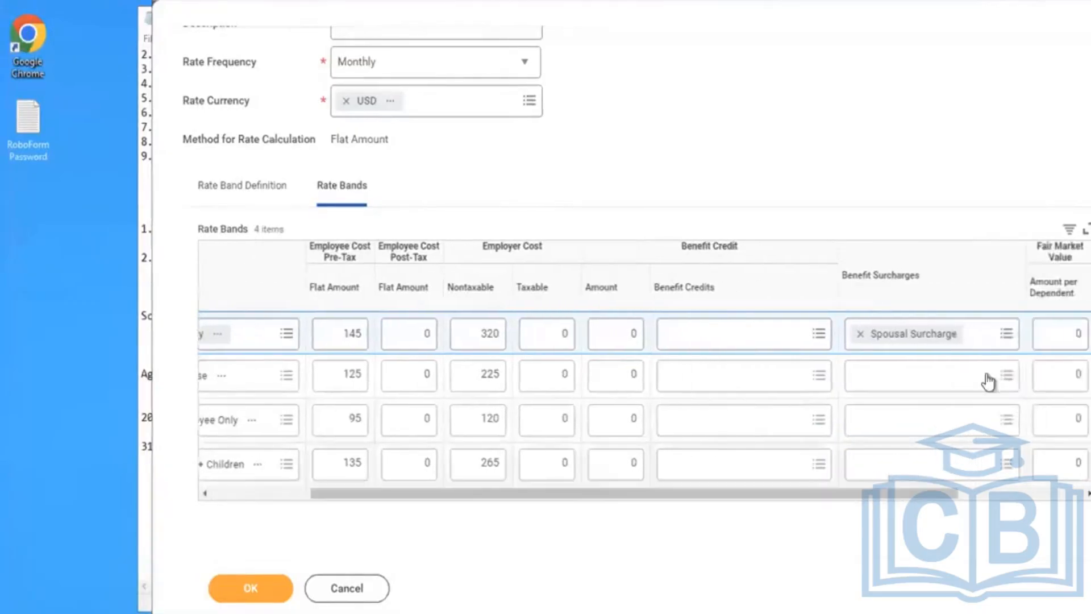
pyautogui.click(983, 379)
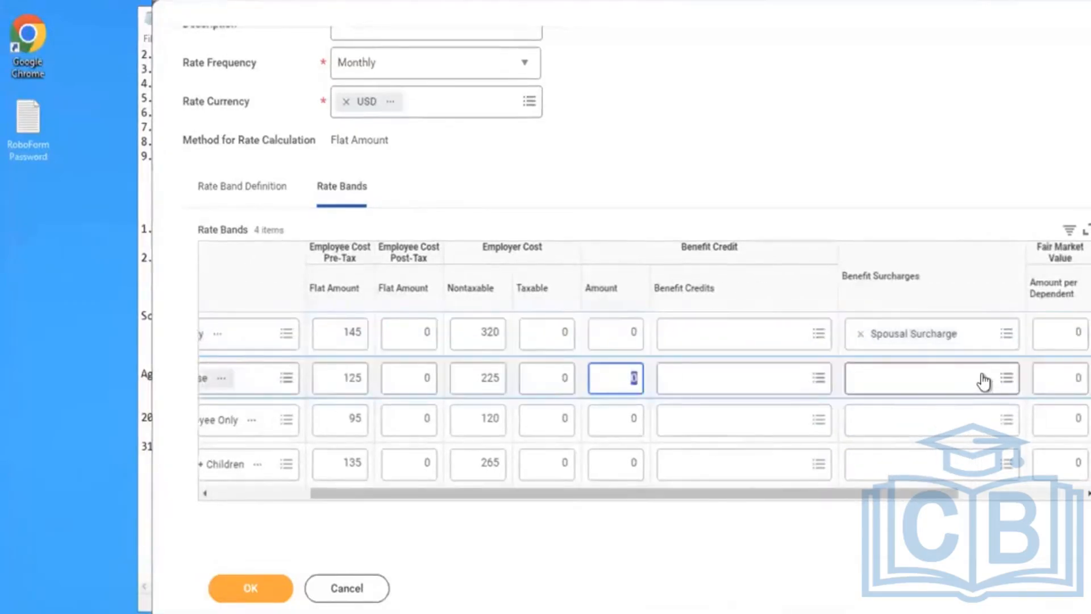
pyautogui.click(982, 379)
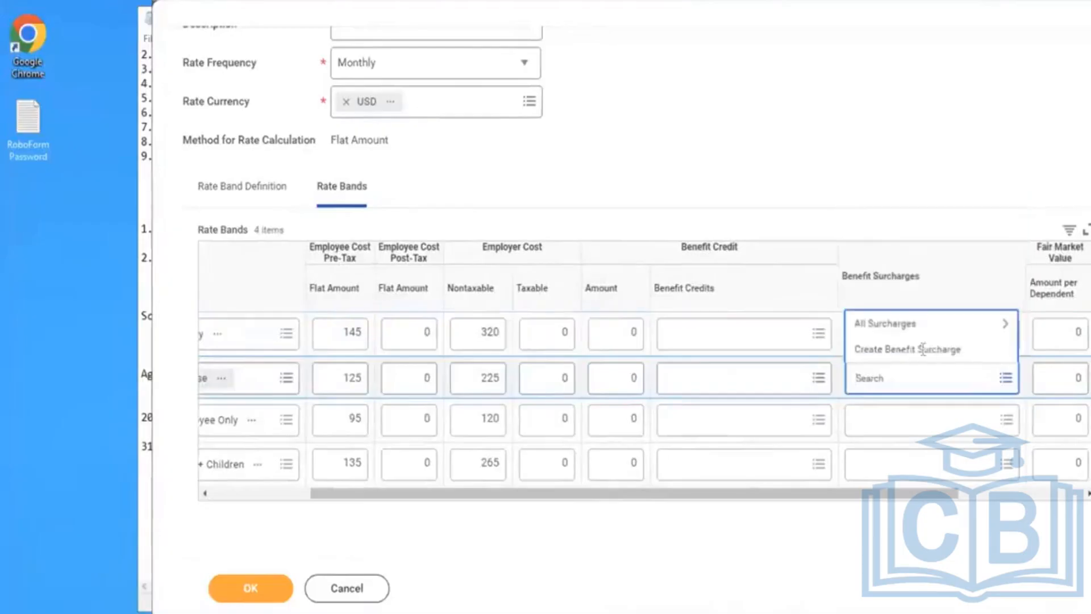
pyautogui.press('Escape')
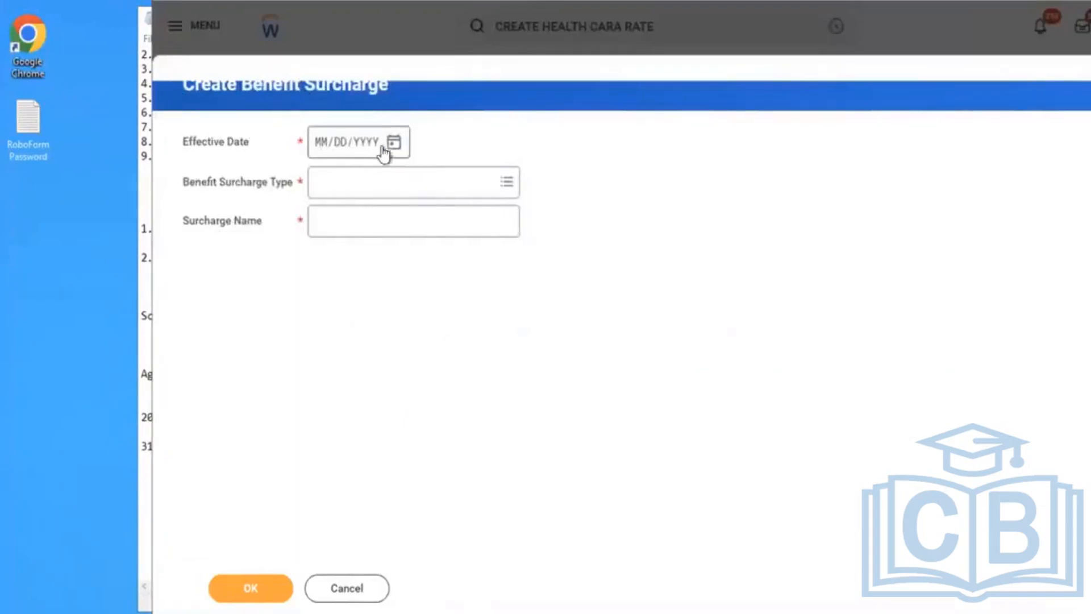
pyautogui.click(318, 151)
pyautogui.write('01/01/2023')
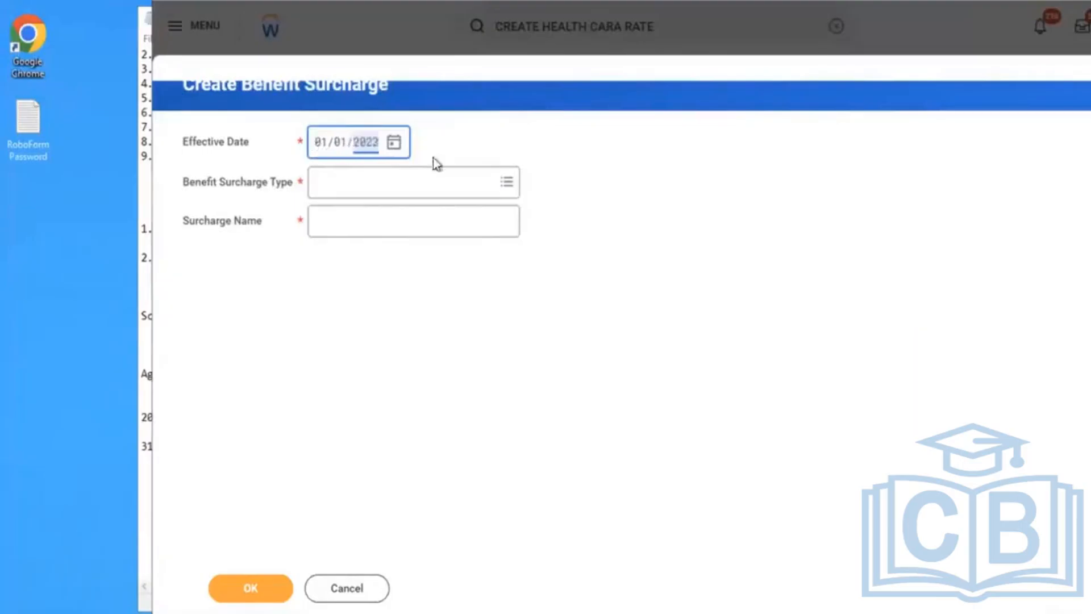
pyautogui.click(407, 185)
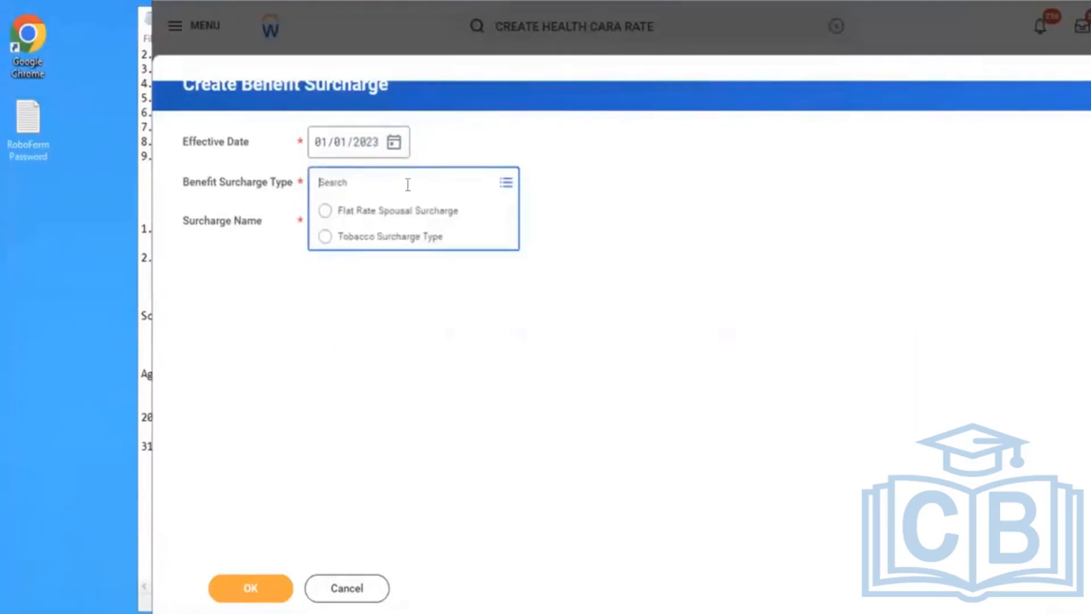
pyautogui.click(383, 213)
# Name the new surcharge 'BRT Spouse Surcharge'.
pyautogui.click(365, 224)
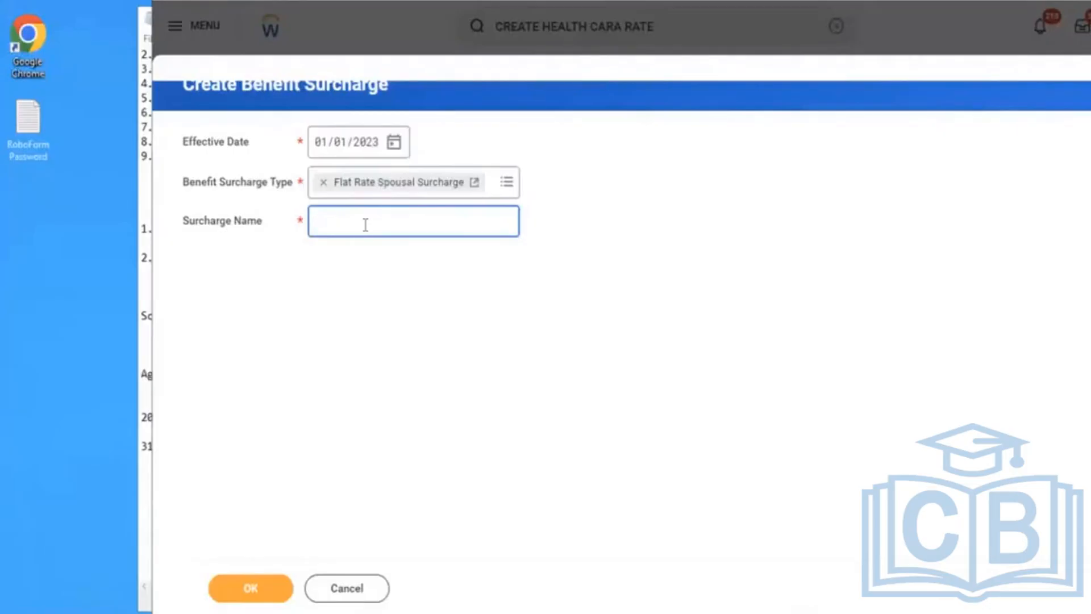
pyautogui.write('BRT Spusal sU')
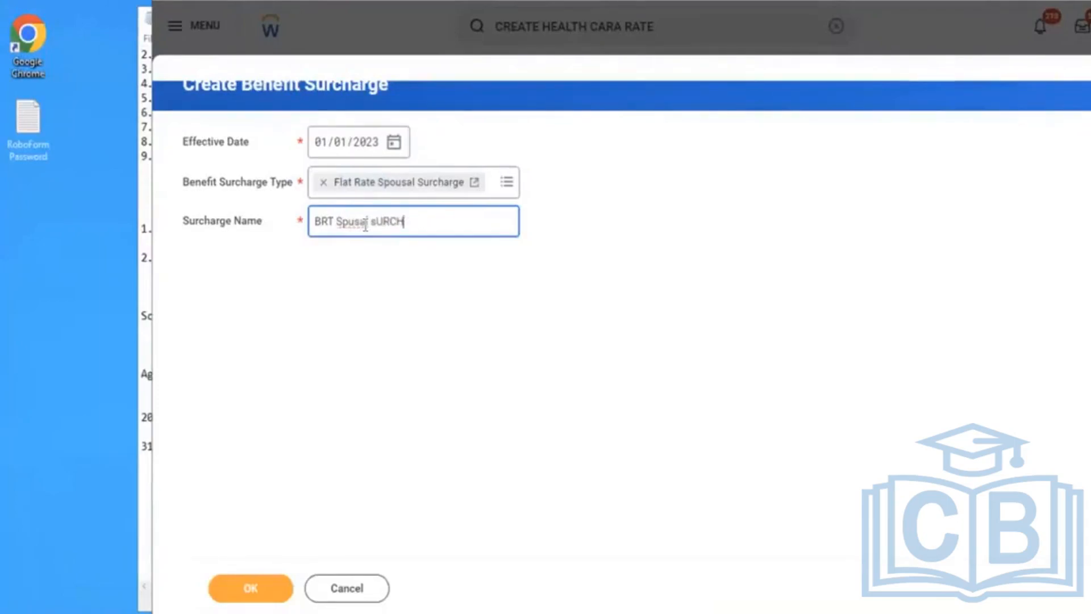
pyautogui.press('BackSpace')
pyautogui.press('BackSpace')
pyautogui.press('BackSpace')
pyautogui.press('BackSpace')
pyautogui.press('BackSpace')
pyautogui.press('BackSpace')
pyautogui.press('BackSpace')
pyautogui.press('BackSpace')
pyautogui.write('ph')
pyautogui.press('BackSpace')
pyautogui.write('ouse S')
pyautogui.write('urcharge')
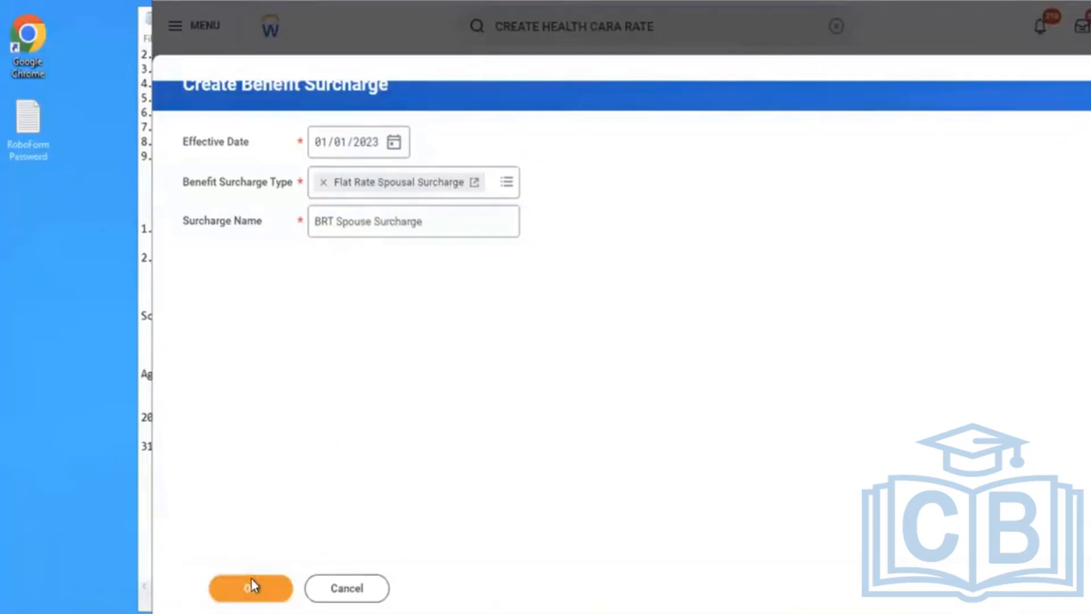
# Give BRT Spouse Surcharge USD currency, Annual frequency and a 30.00 flat rate, and save it.
pyautogui.click(251, 585)
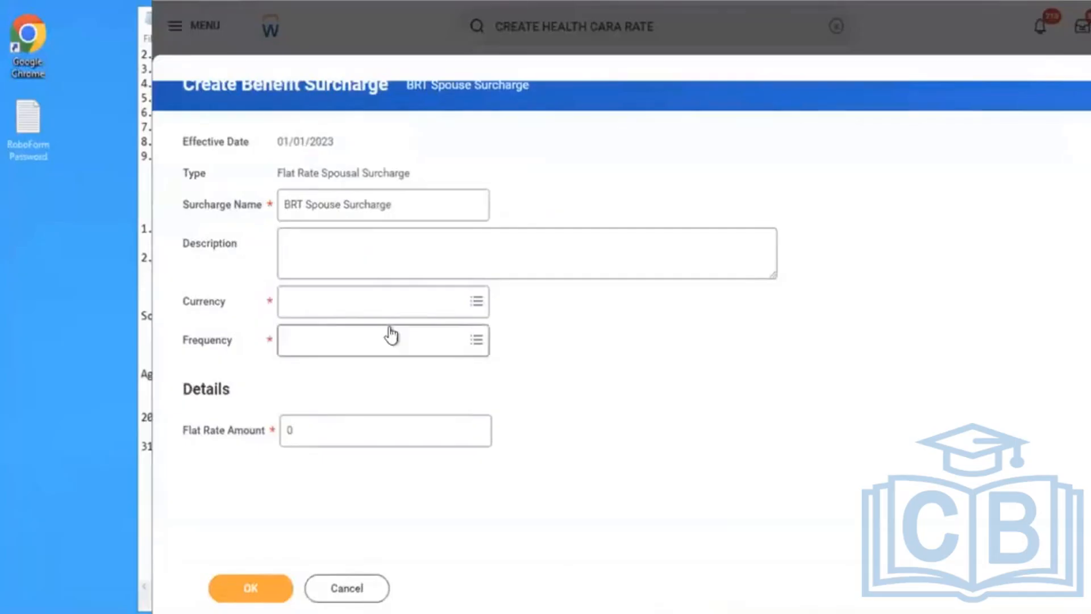
pyautogui.click(336, 308)
pyautogui.write('usd')
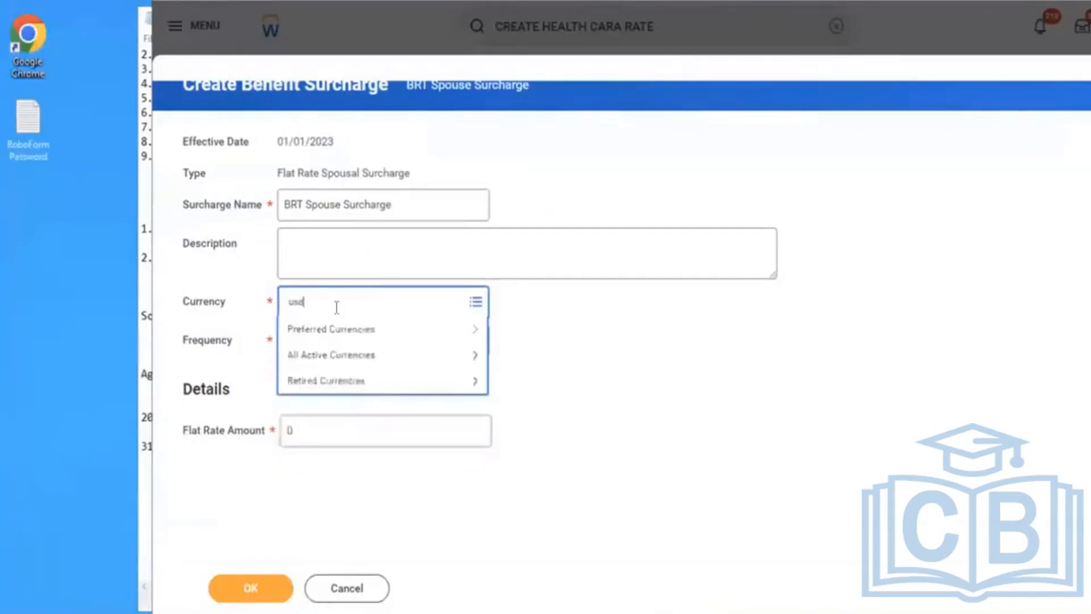
pyautogui.press('Return')
pyautogui.click(355, 336)
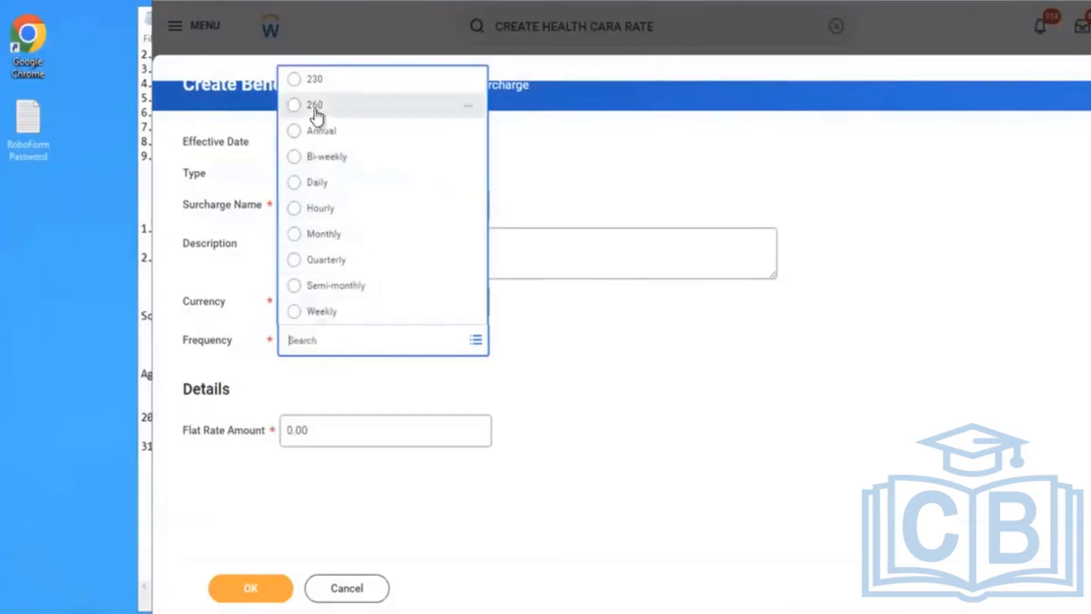
pyautogui.click(322, 132)
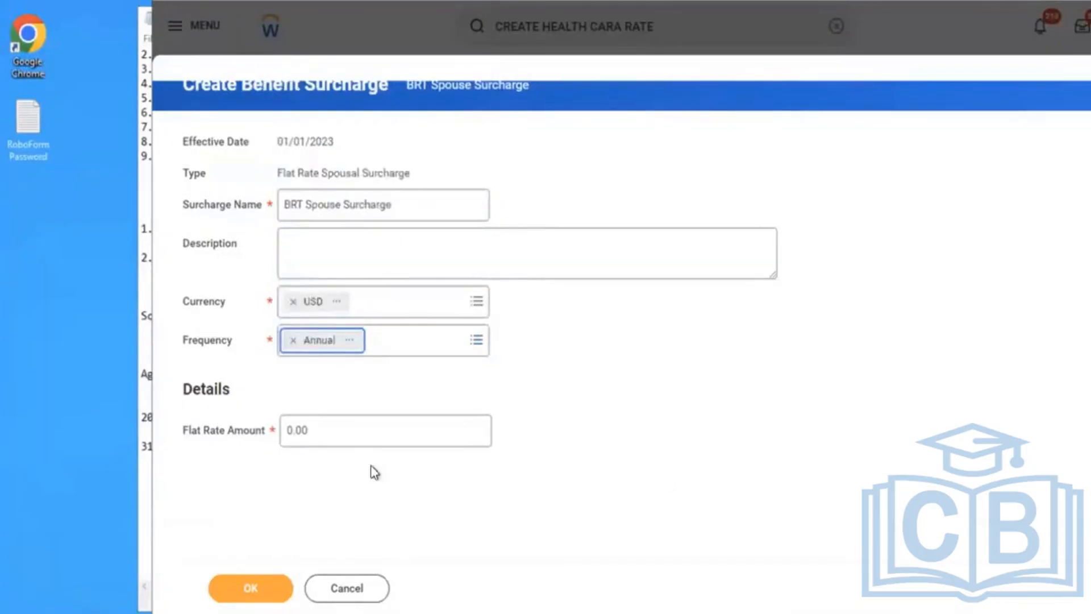
pyautogui.click(345, 457)
pyautogui.click(317, 432)
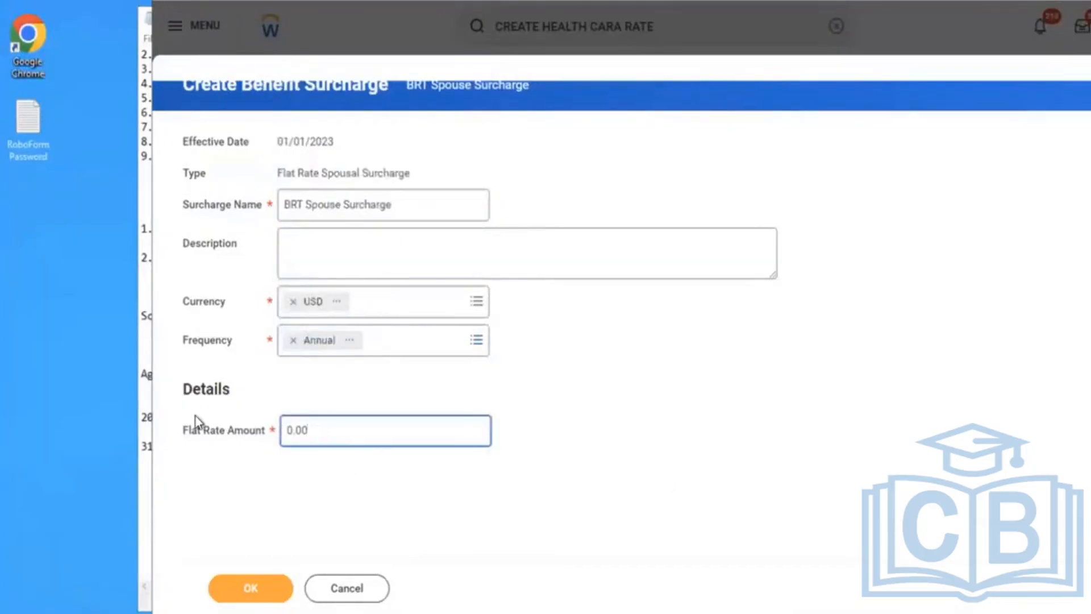
pyautogui.hotkey('ctrl', 'a')
pyautogui.press('BackSpace')
pyautogui.write('30')
pyautogui.click(267, 587)
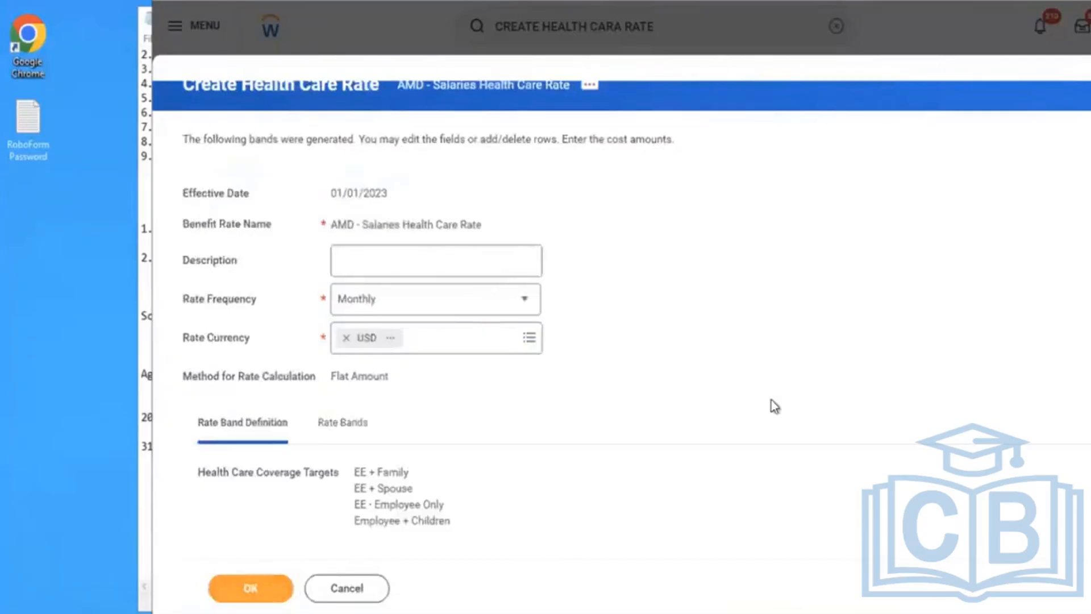
# Review the rate bands and rate band definition, then submit the AMD - Salaries Health Care Rate.
pyautogui.scroll(-1, 741, 412)
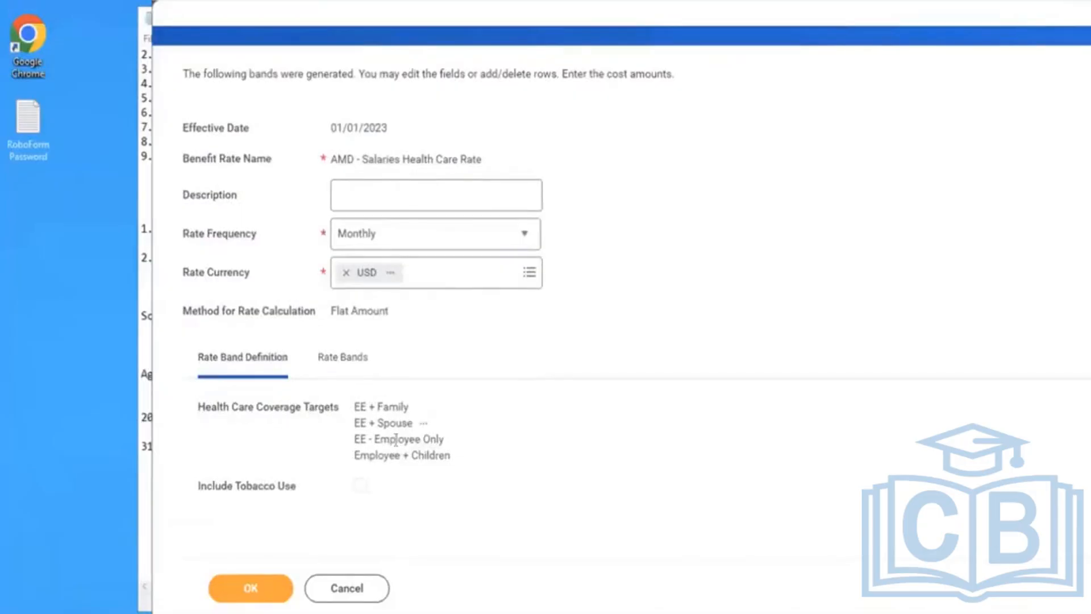
pyautogui.click(347, 362)
pyautogui.click(250, 381)
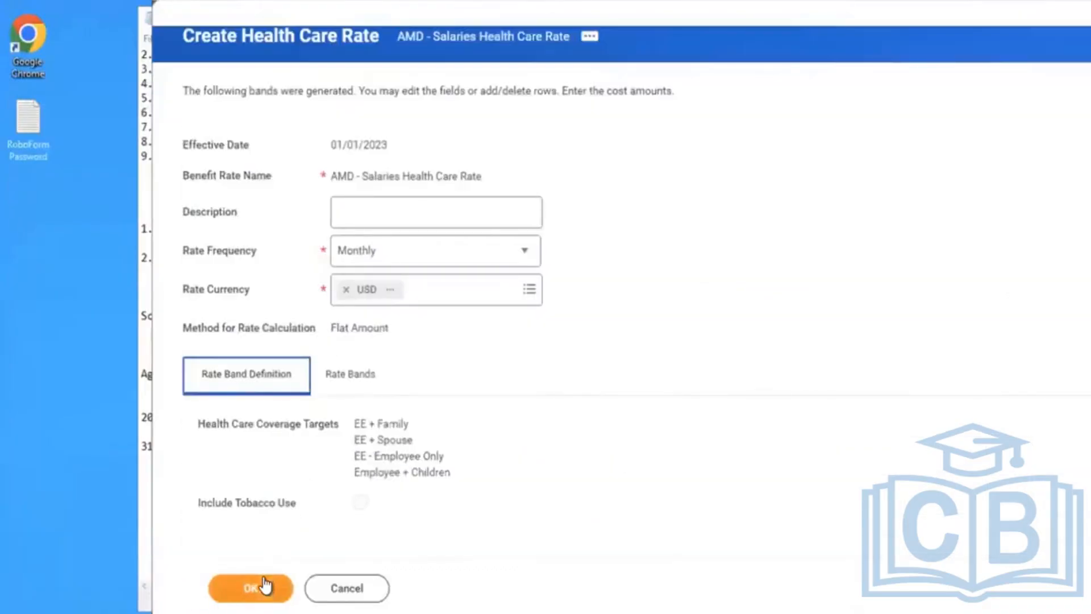
pyautogui.click(263, 577)
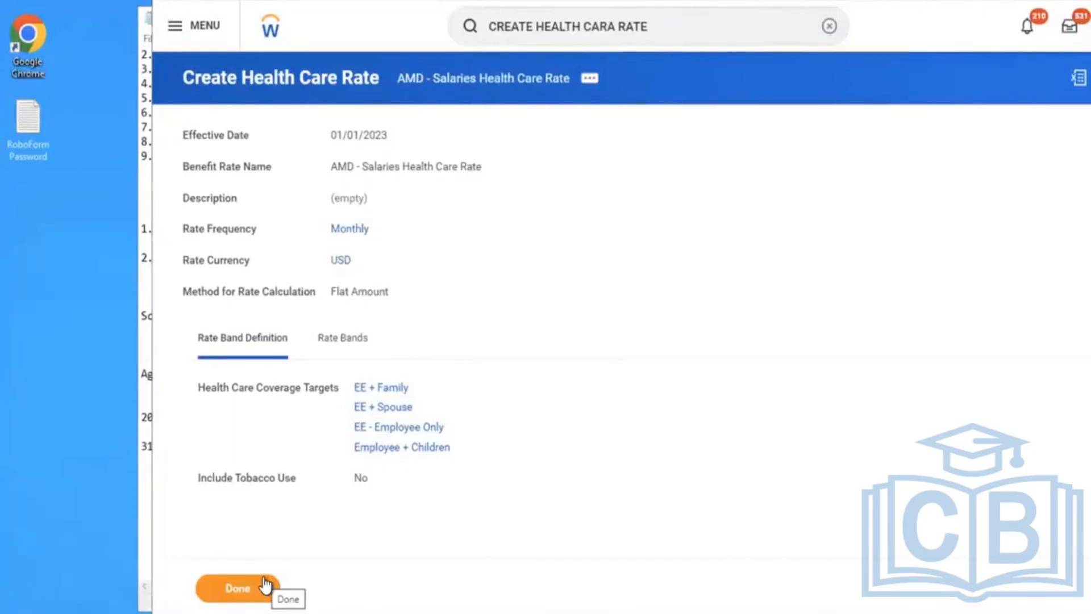
# Find the Maintain Benefit Coverage Types task with the search 'maintain ben cov' and open it.
pyautogui.click(829, 26)
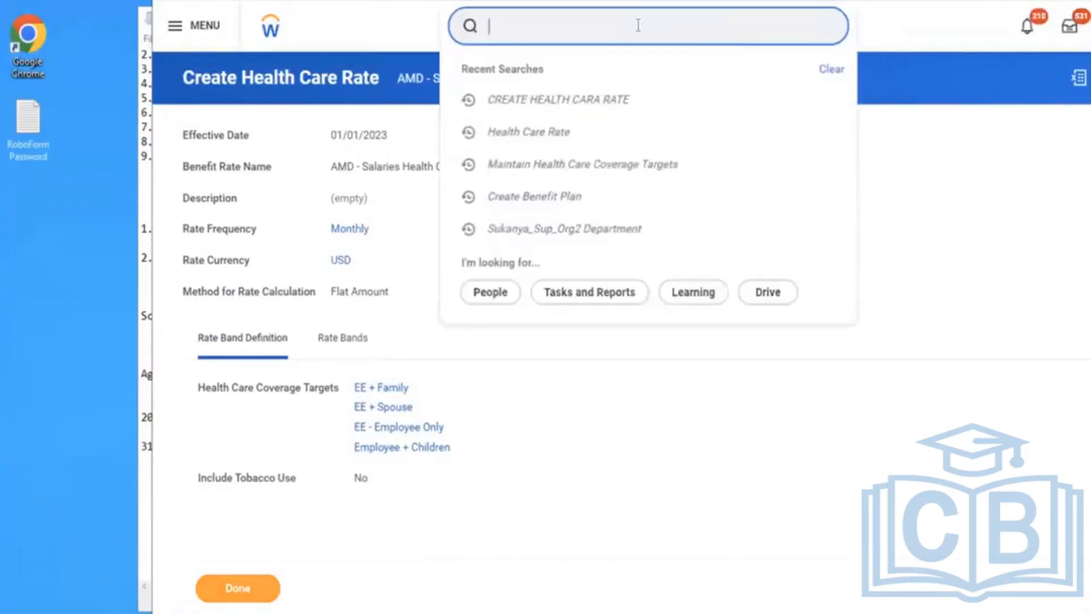
pyautogui.write('create ben')
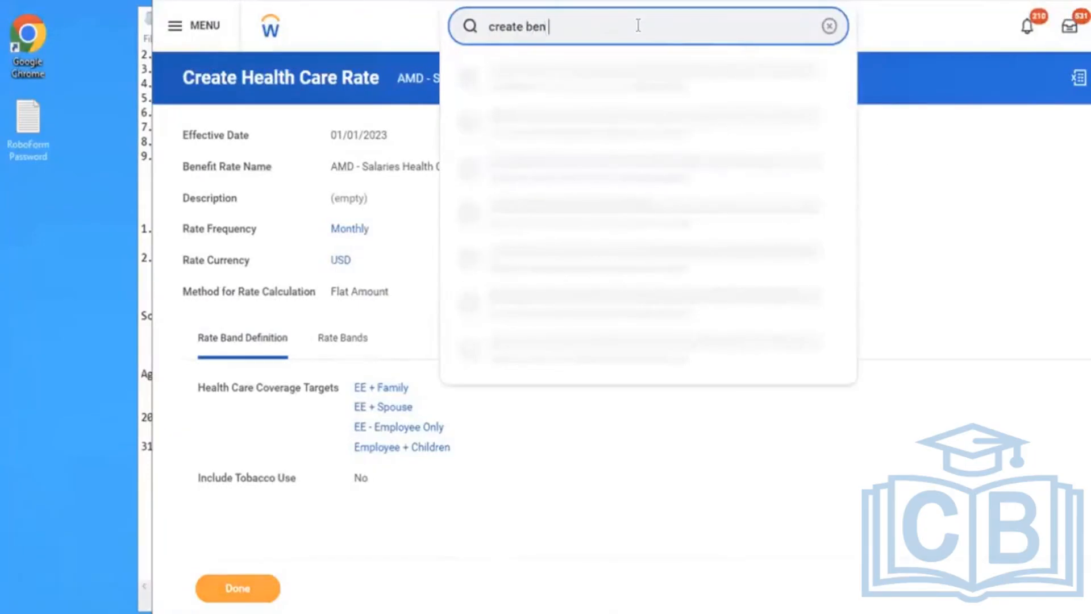
pyautogui.write(' plan')
pyautogui.press('BackSpace')
pyautogui.press('BackSpace')
pyautogui.press('BackSpace')
pyautogui.press('BackSpace')
pyautogui.press('BackSpace')
pyautogui.press('BackSpace')
pyautogui.press('BackSpace')
pyautogui.press('BackSpace')
pyautogui.press('BackSpace')
pyautogui.press('BackSpace')
pyautogui.press('BackSpace')
pyautogui.press('BackSpace')
pyautogui.press('BackSpace')
pyautogui.press('BackSpace')
pyautogui.press('BackSpace')
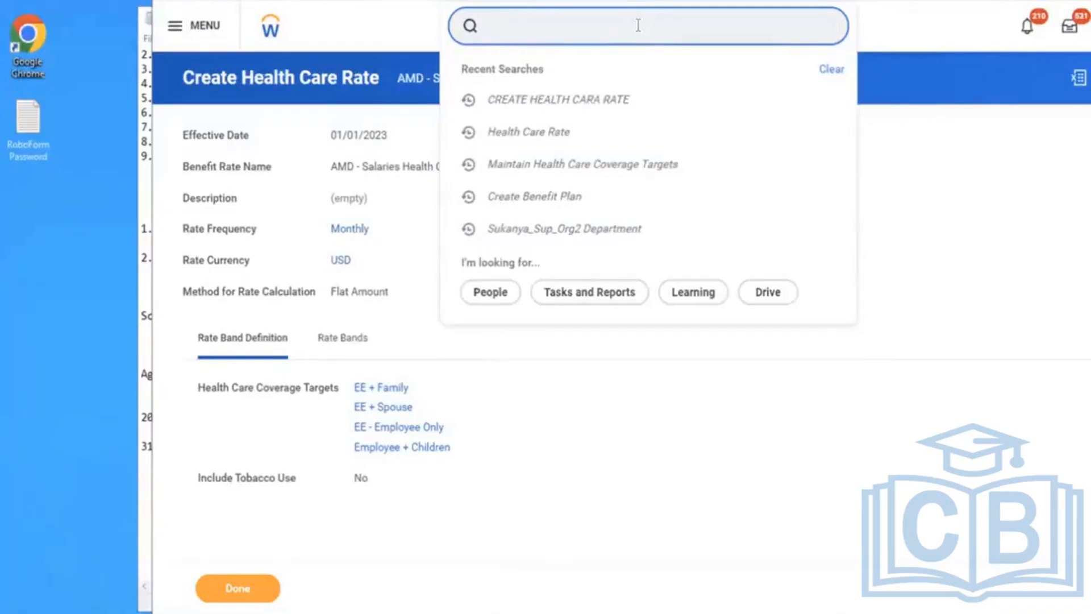
pyautogui.write('maintain ben')
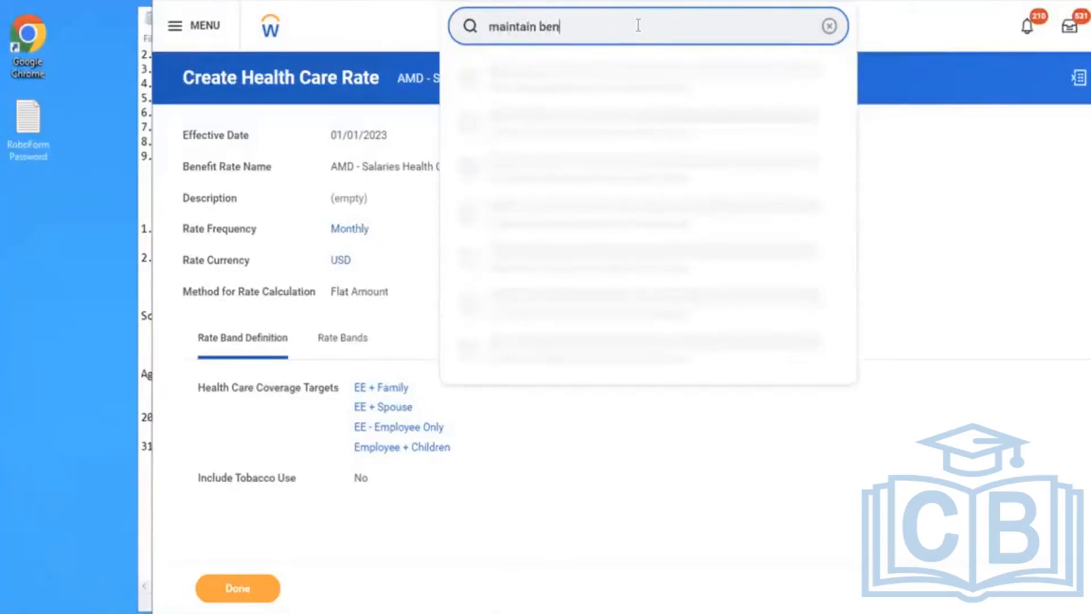
pyautogui.write(' cov')
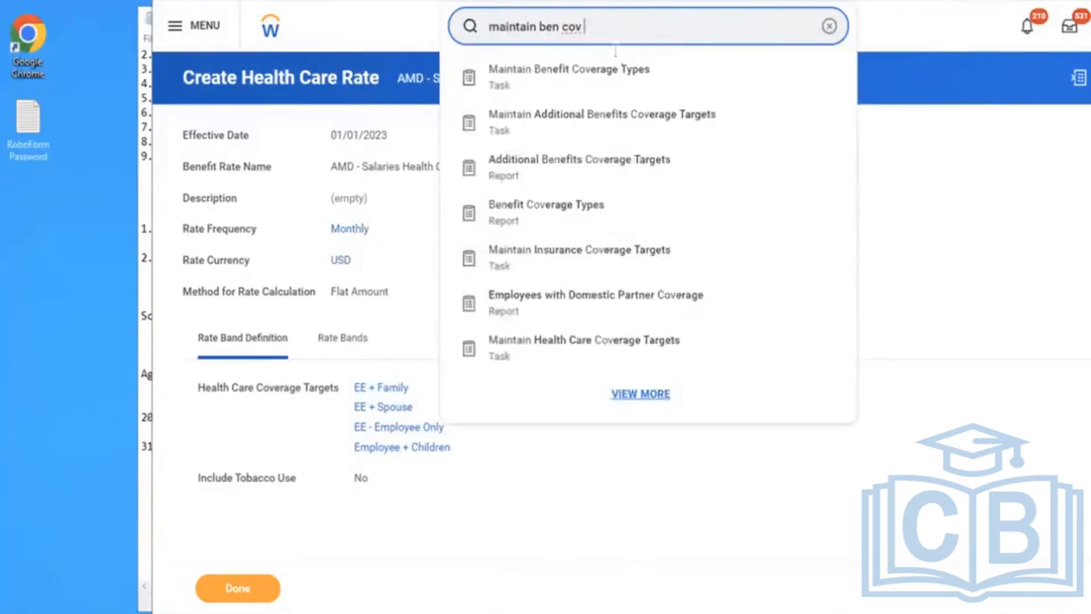
pyautogui.click(585, 78)
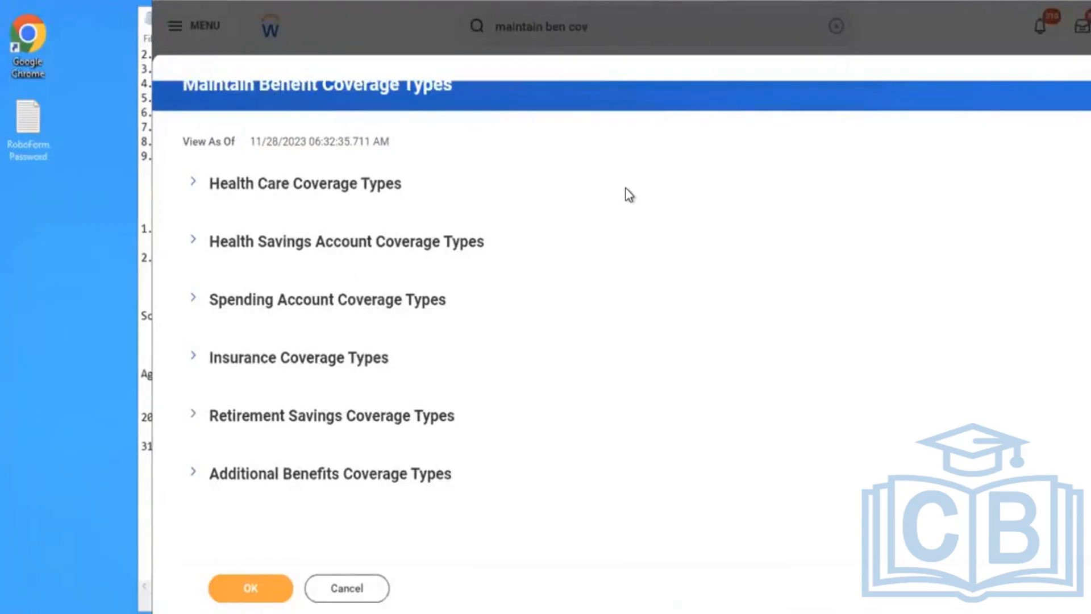
# Add a health care coverage type row named 'AMD Medical' with display order 1.
pyautogui.click(281, 186)
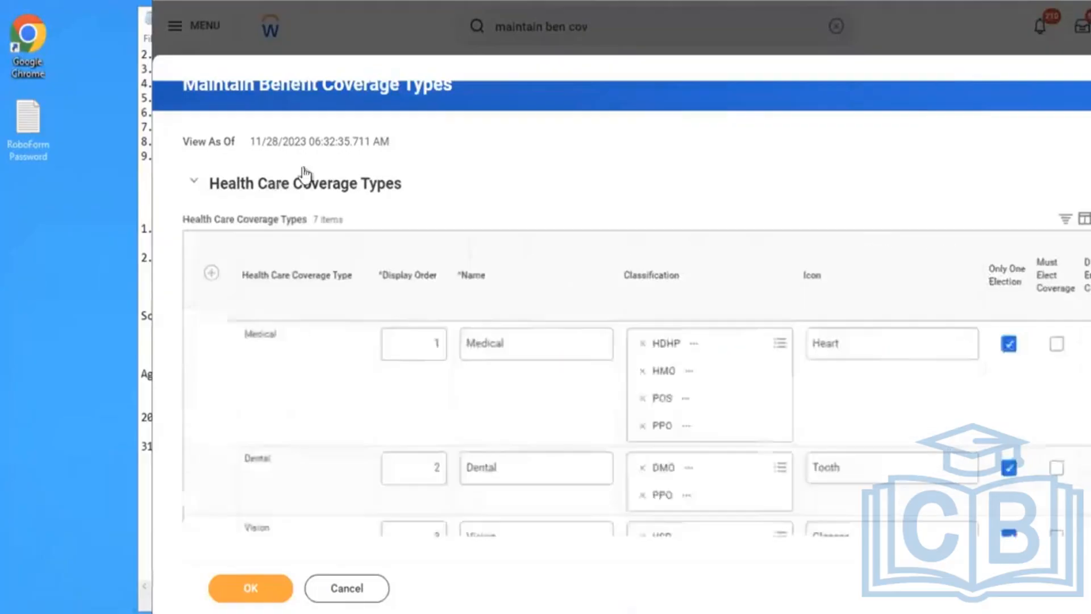
pyautogui.click(212, 274)
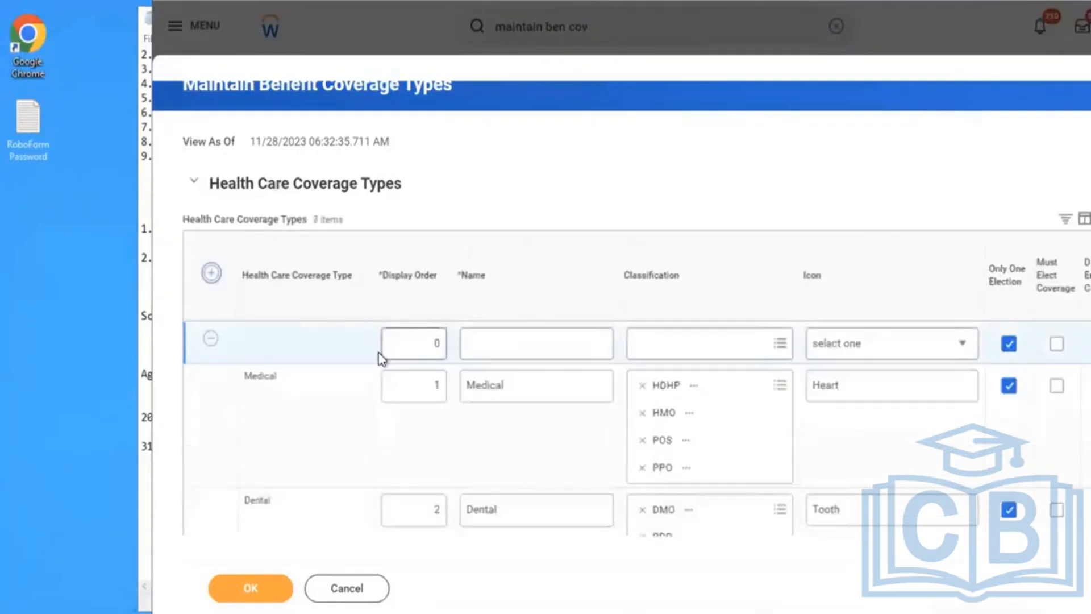
pyautogui.click(422, 335)
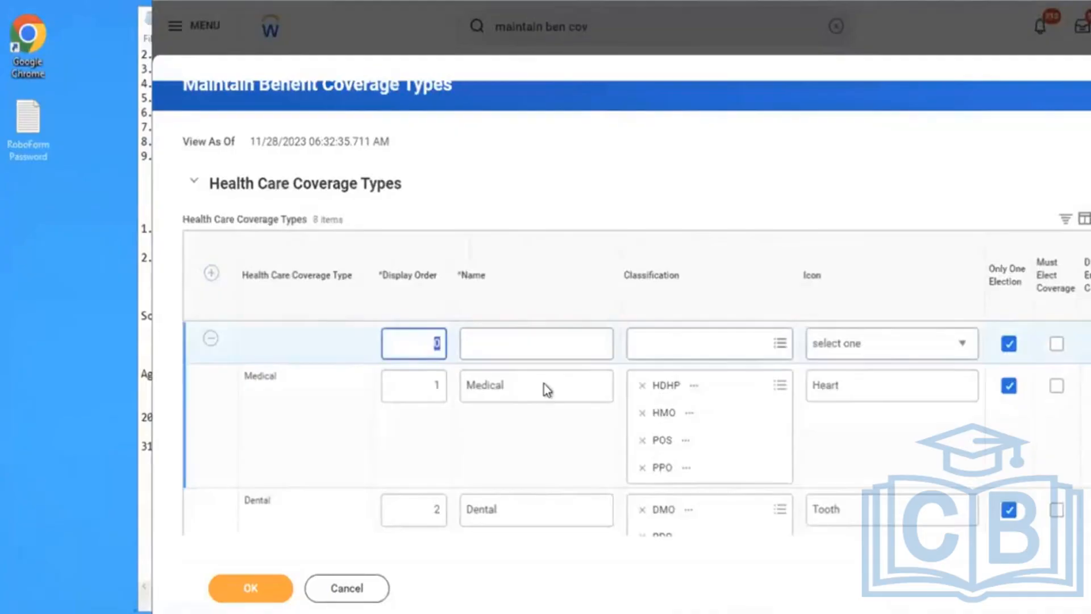
pyautogui.write('1')
pyautogui.click(505, 344)
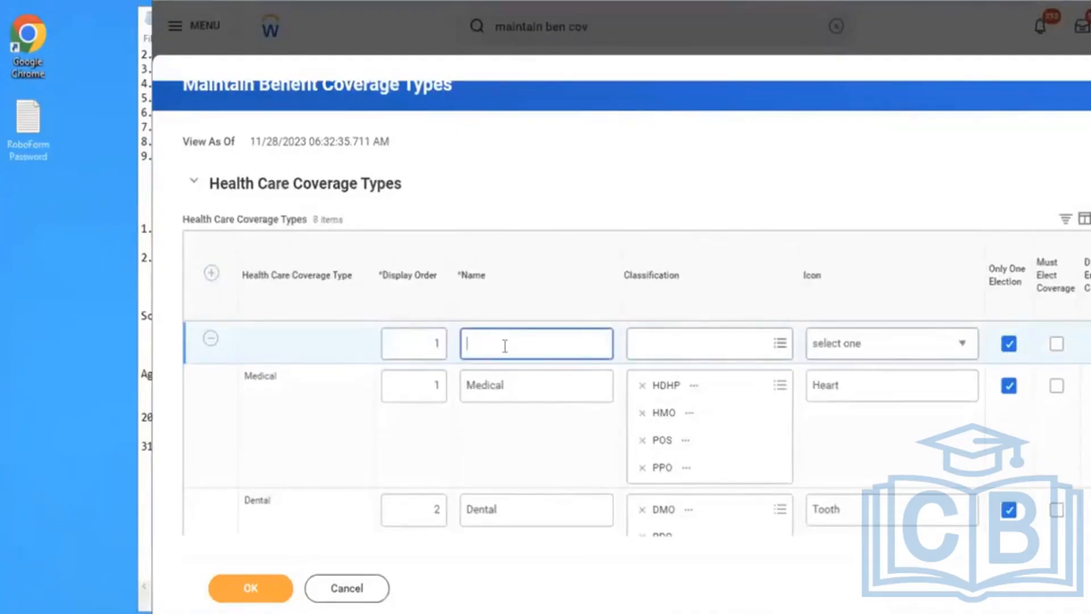
pyautogui.write('Me')
pyautogui.press('BackSpace')
pyautogui.press('BackSpace')
pyautogui.write('BRT M')
pyautogui.press('BackSpace')
pyautogui.write('M')
pyautogui.press('BackSpace')
pyautogui.press('BackSpace')
pyautogui.press('BackSpace')
pyautogui.press('BackSpace')
pyautogui.press('BackSpace')
pyautogui.write('AMD')
pyautogui.moveTo(508, 608)
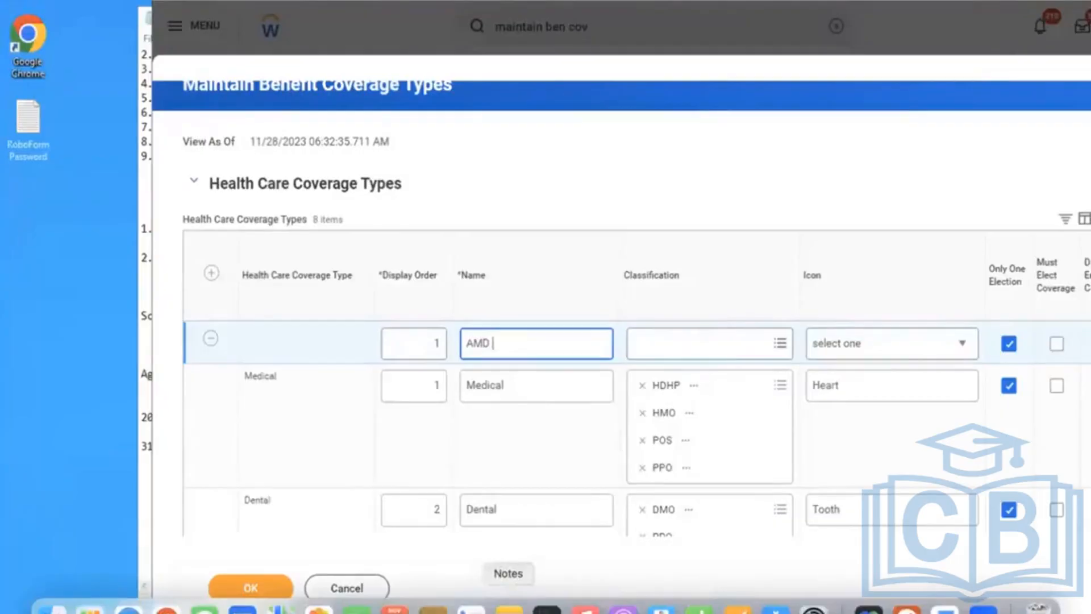
pyautogui.write('Medical')
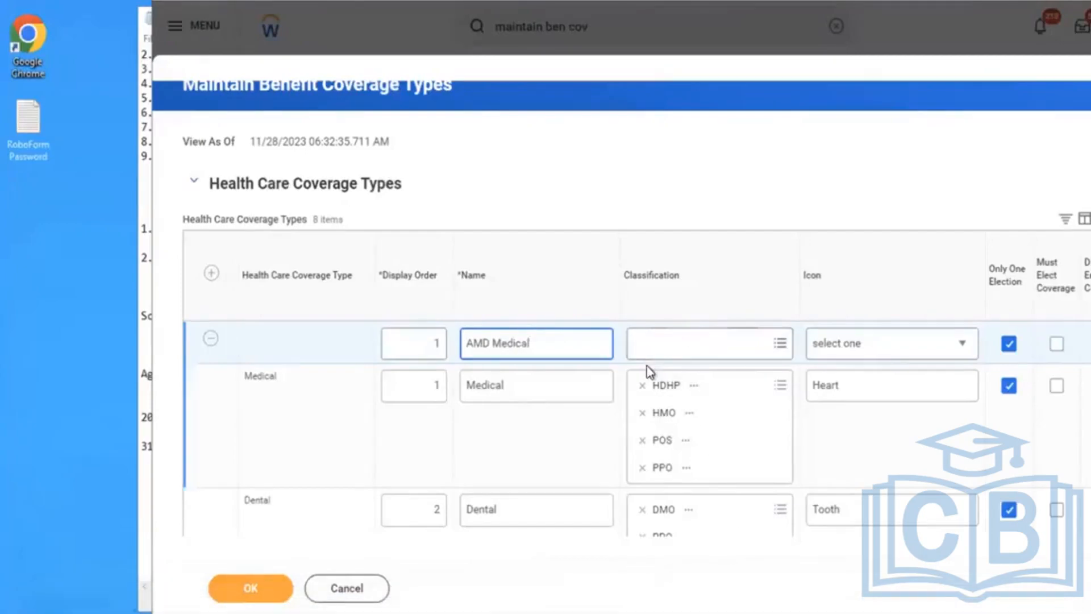
# Give AMD Medical the PPO, VSP and HMO classifications.
pyautogui.click(686, 343)
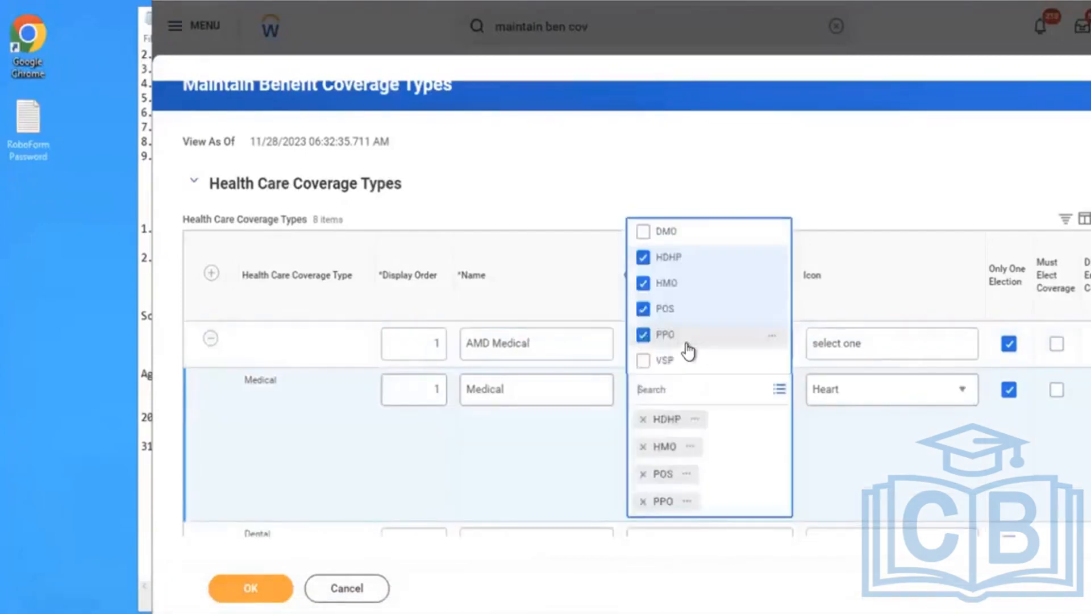
pyautogui.click(781, 179)
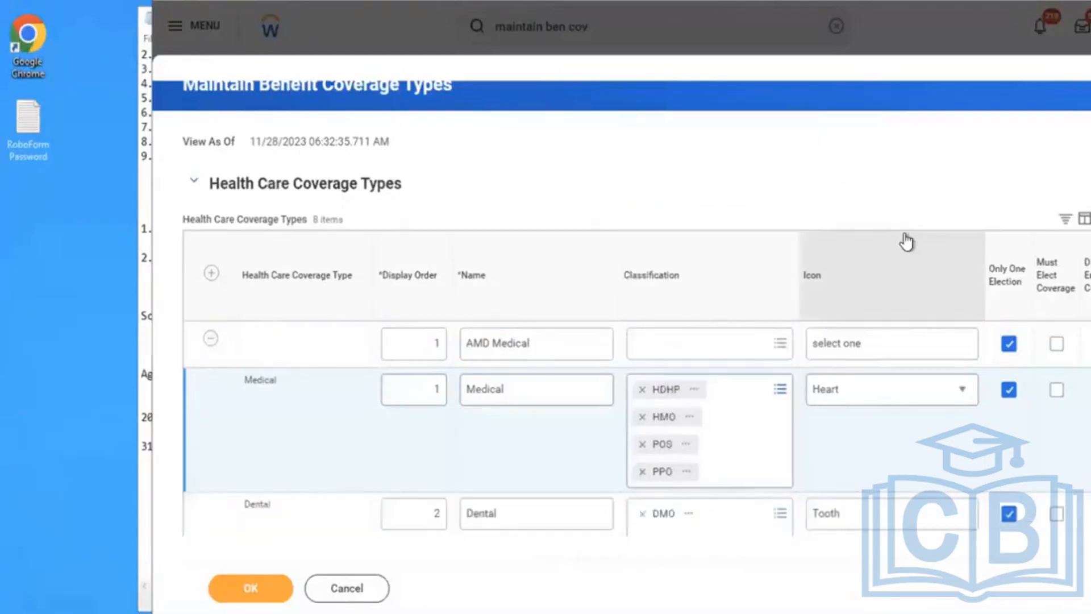
pyautogui.click(712, 343)
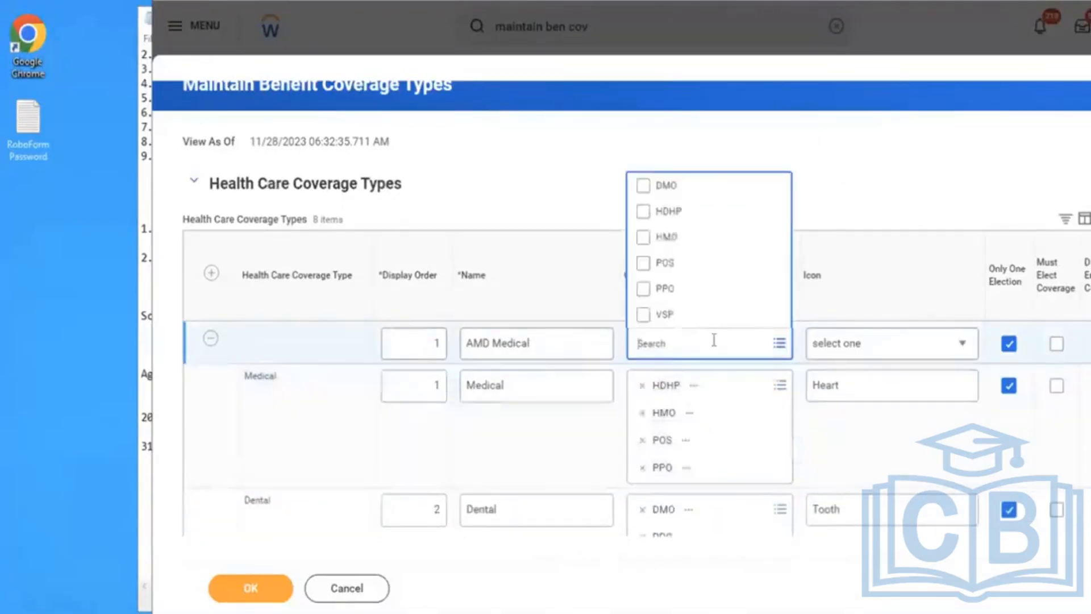
pyautogui.click(664, 290)
pyautogui.click(665, 315)
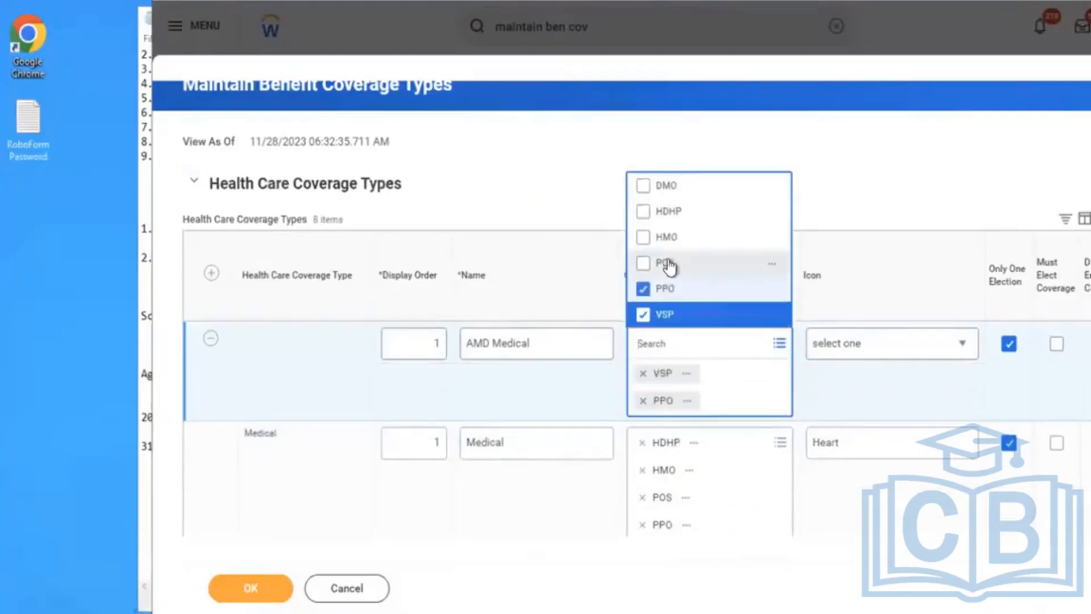
pyautogui.click(644, 239)
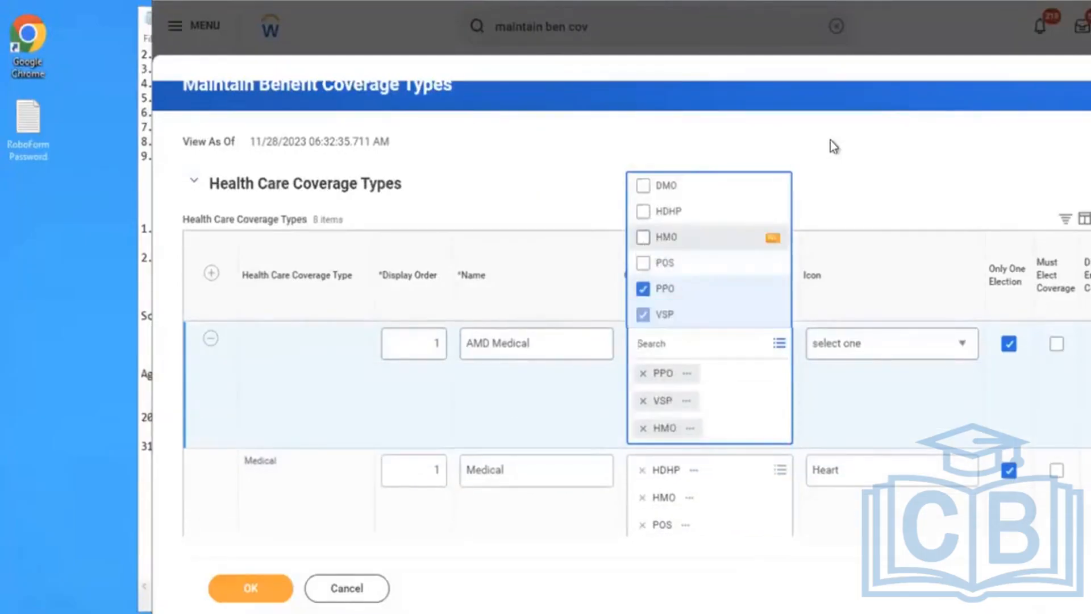
pyautogui.click(906, 188)
# Set AMD Medical's icon to Heart.
pyautogui.click(864, 353)
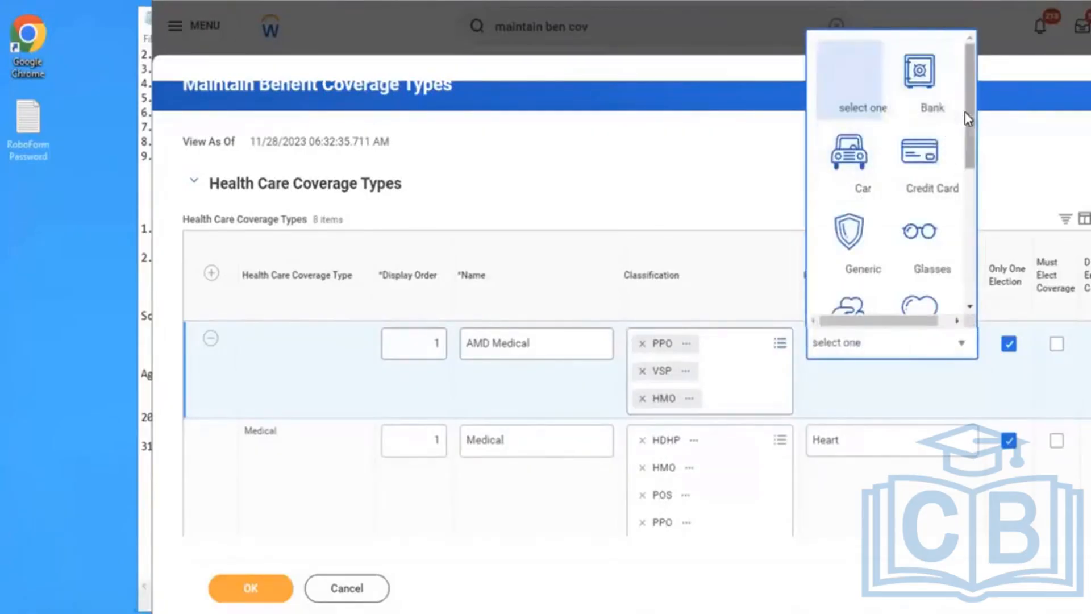
pyautogui.moveTo(967, 115); pyautogui.dragTo(970, 172)
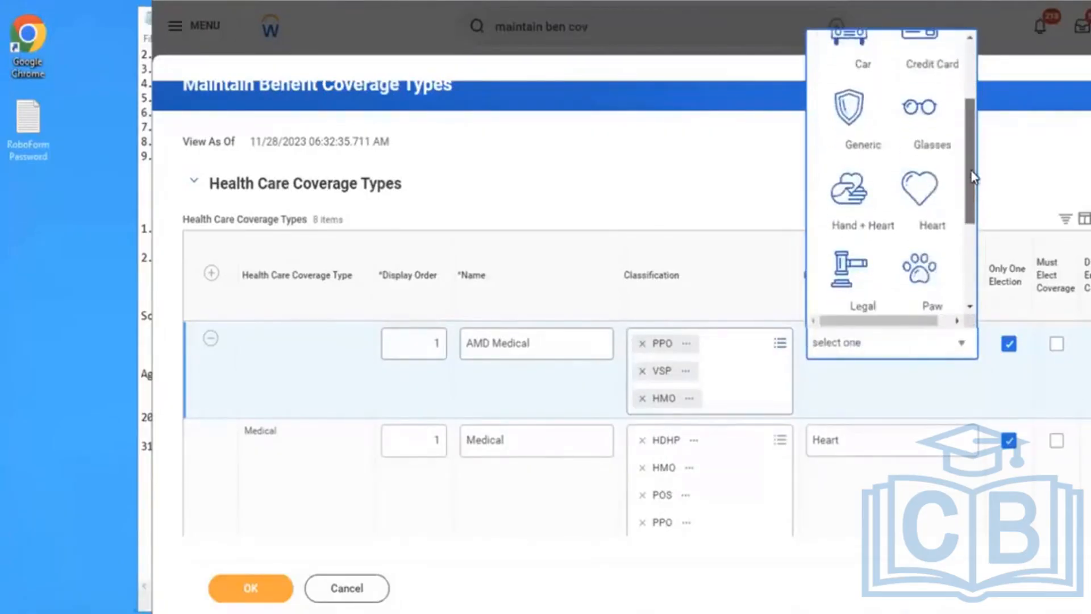
pyautogui.click(915, 195)
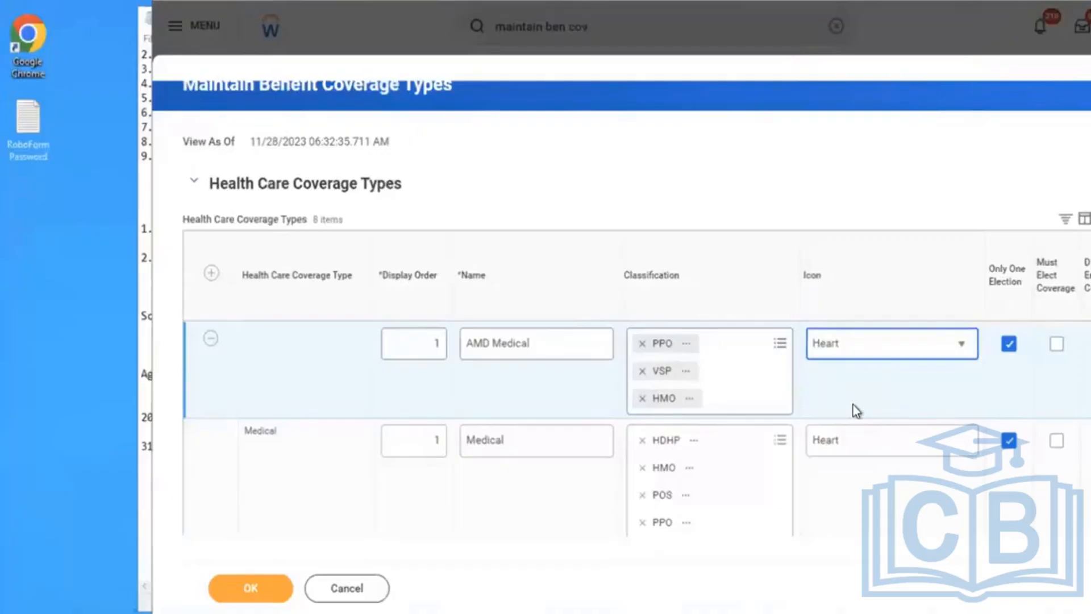
# Tick the Medical flag on the AMD Medical row and save the coverage types.
pyautogui.hscroll(6, 853, 404)
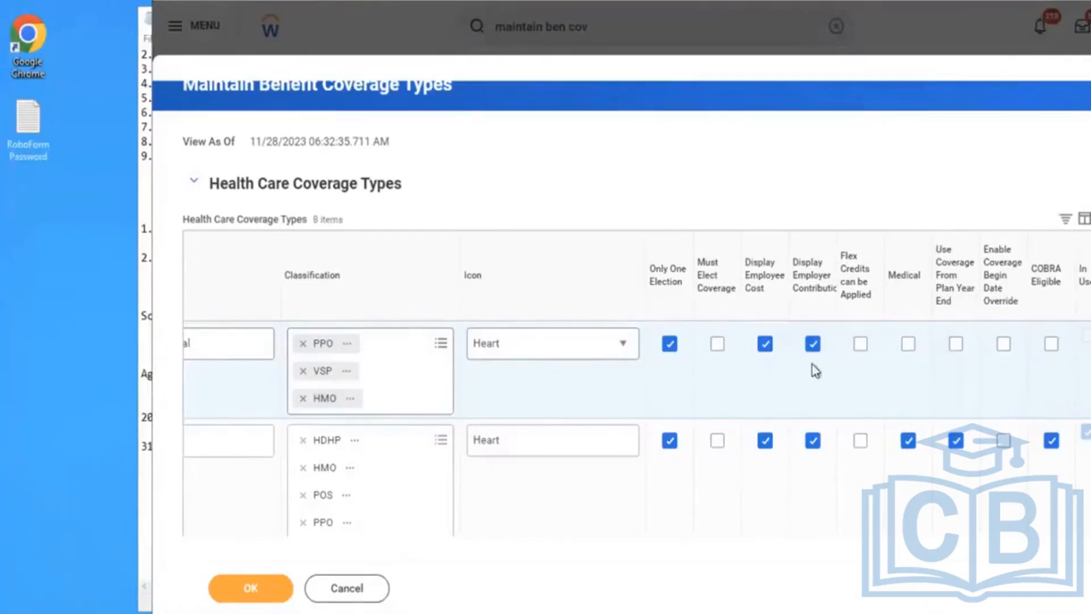
pyautogui.click(909, 346)
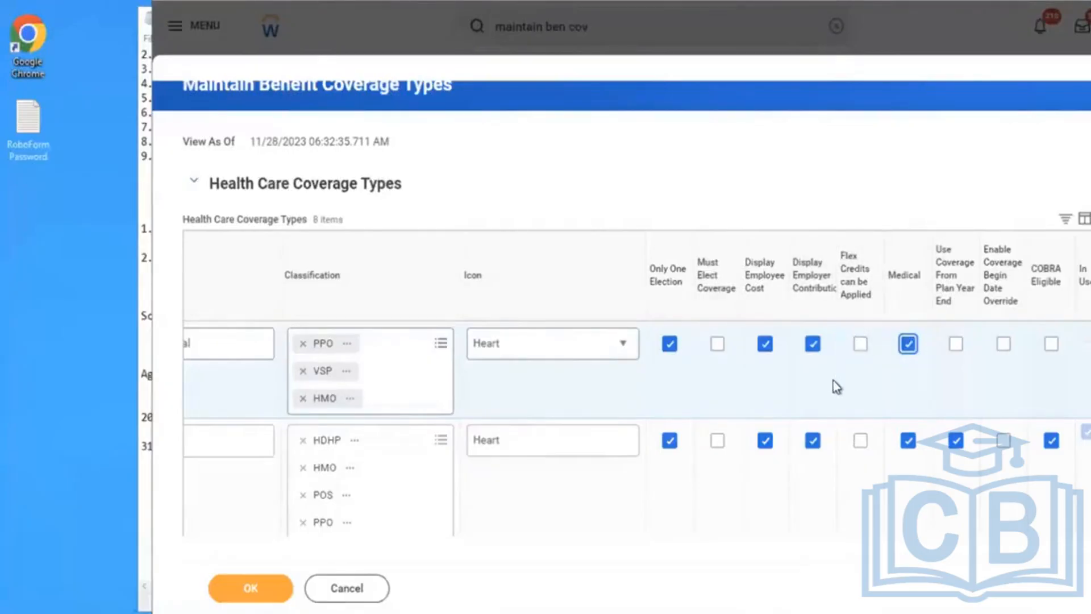
pyautogui.click(774, 392)
pyautogui.click(251, 592)
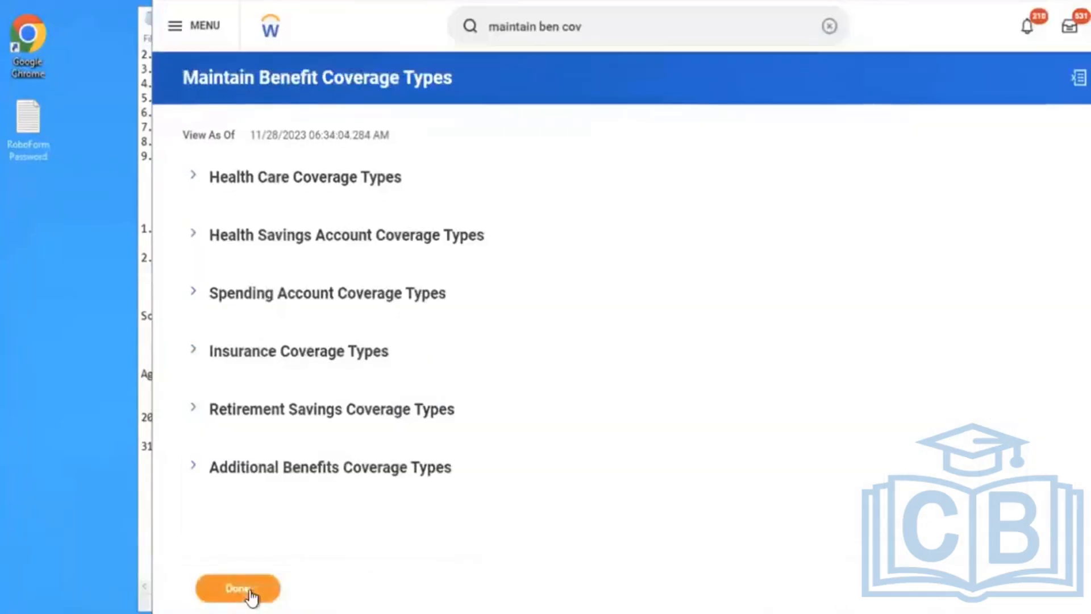
# Open the Create Benefit Plan task using the search 'create ben plan'.
pyautogui.click(818, 29)
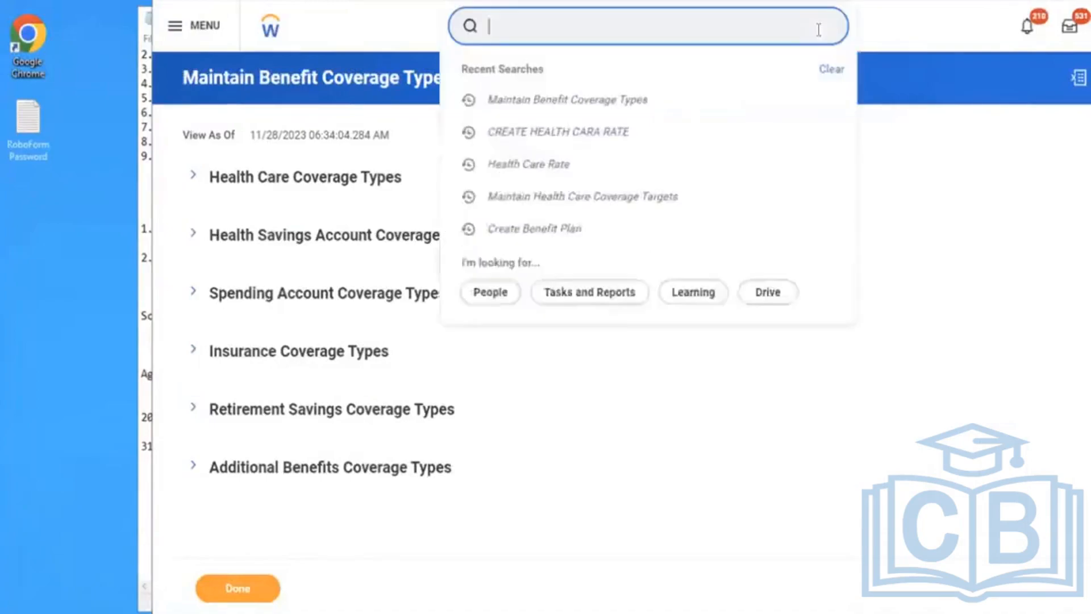
pyautogui.write('create ben')
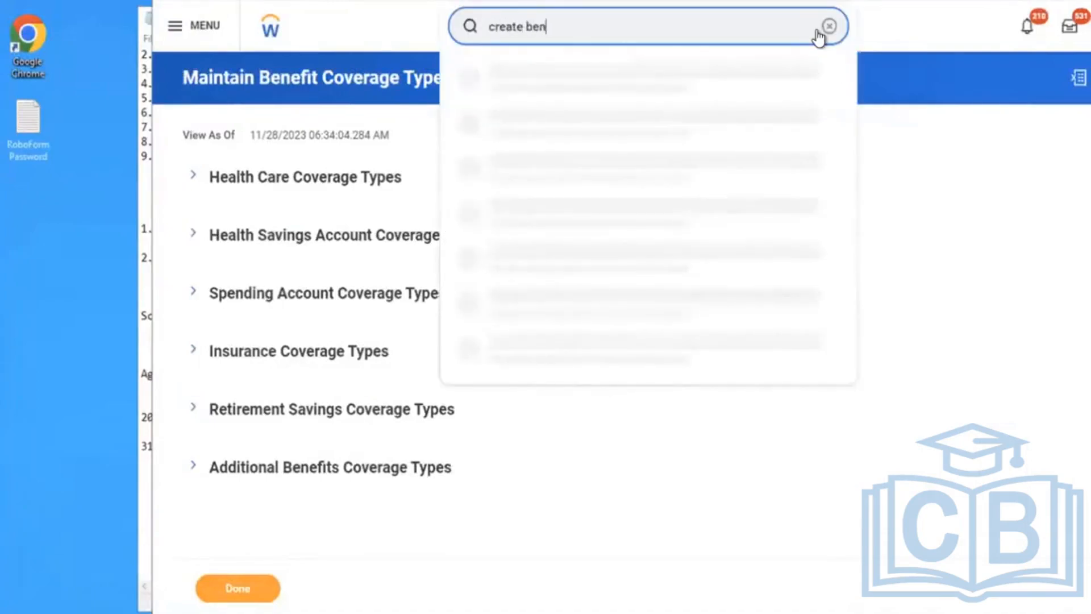
pyautogui.write(' plan')
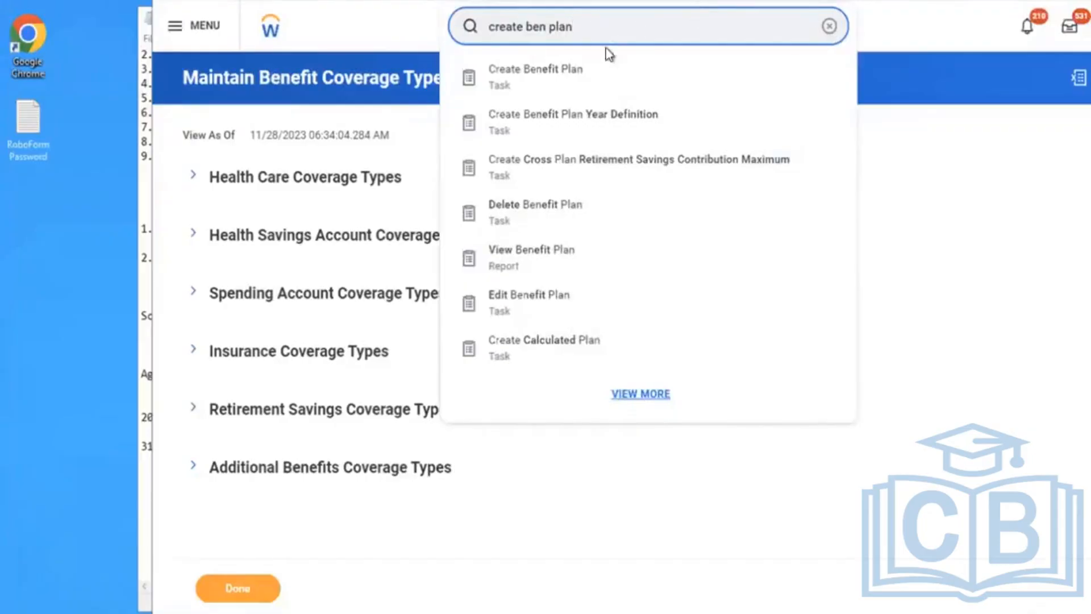
pyautogui.click(589, 68)
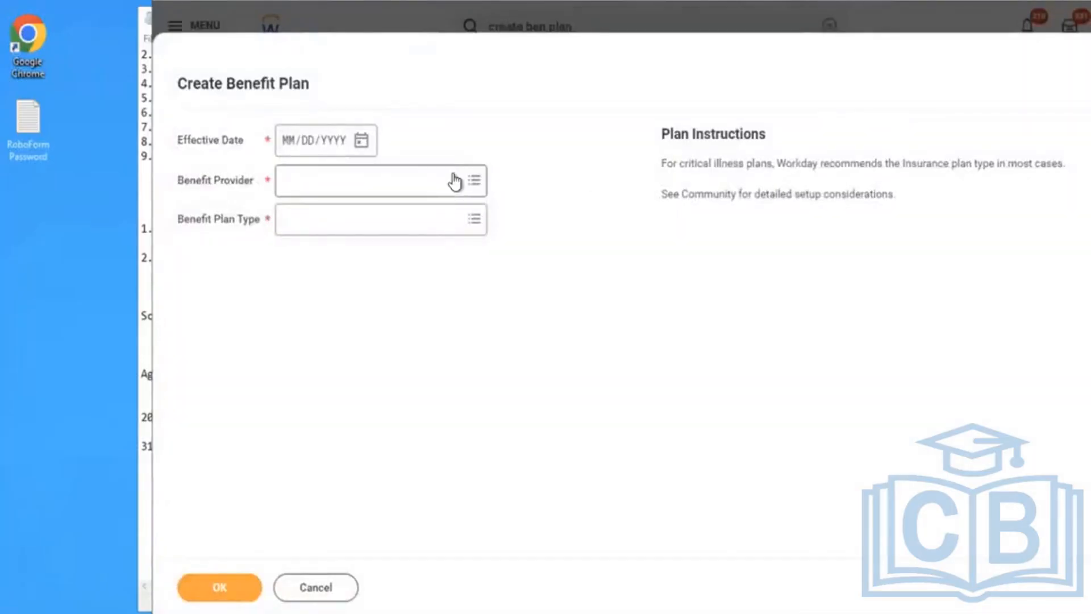
# Enter effective date 01/01/2023, provider Met Life - AMD, Health Care Coverage Plan type, Flat Rate.
pyautogui.click(289, 142)
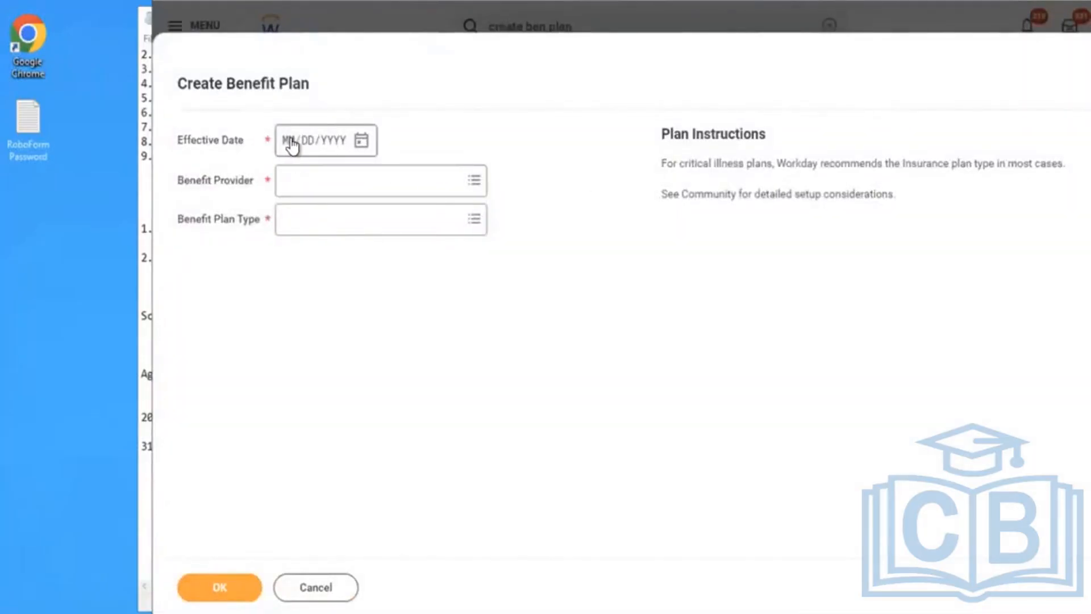
pyautogui.write('01/01/2')
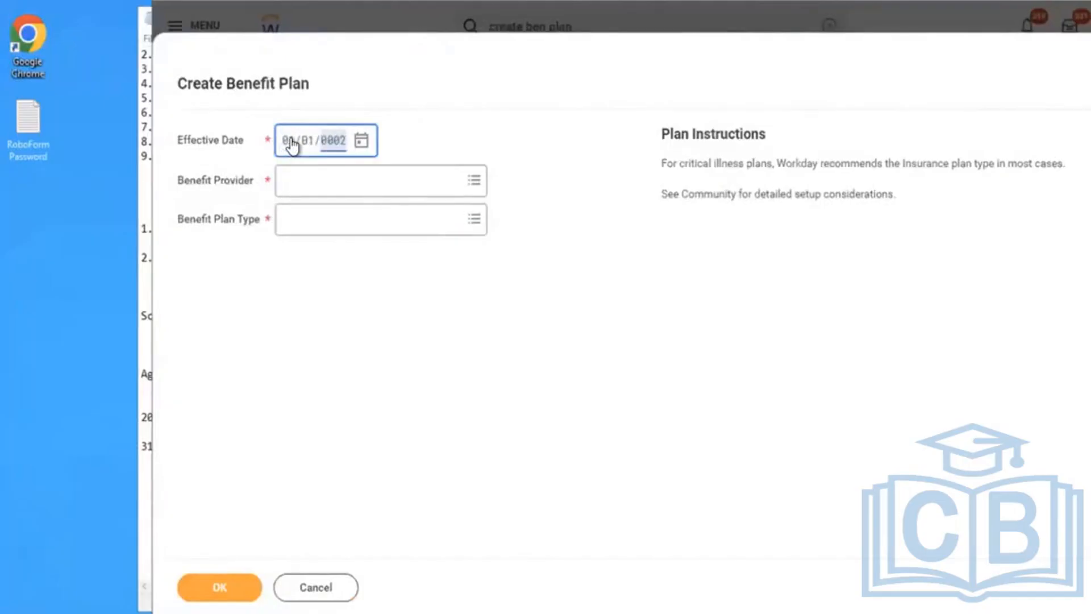
pyautogui.write('023')
pyautogui.click(331, 188)
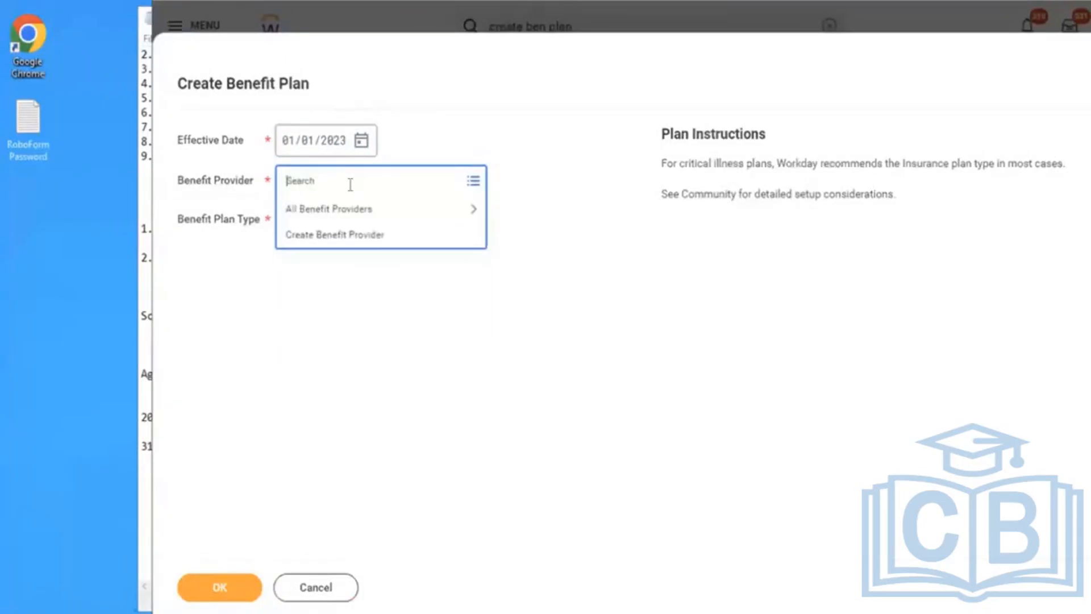
pyautogui.write('met')
pyautogui.press('Return')
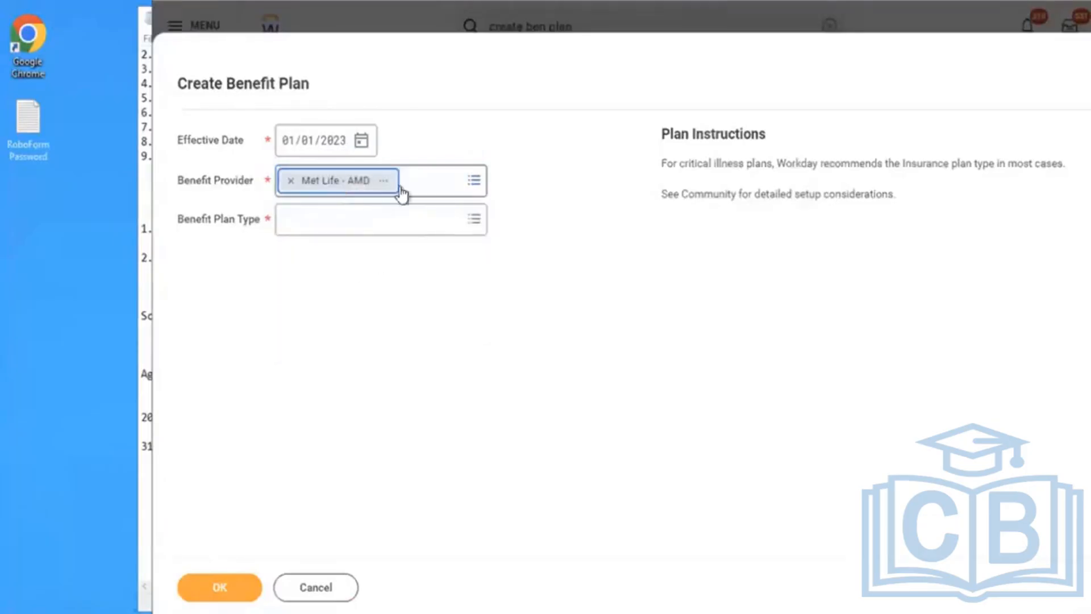
pyautogui.click(356, 232)
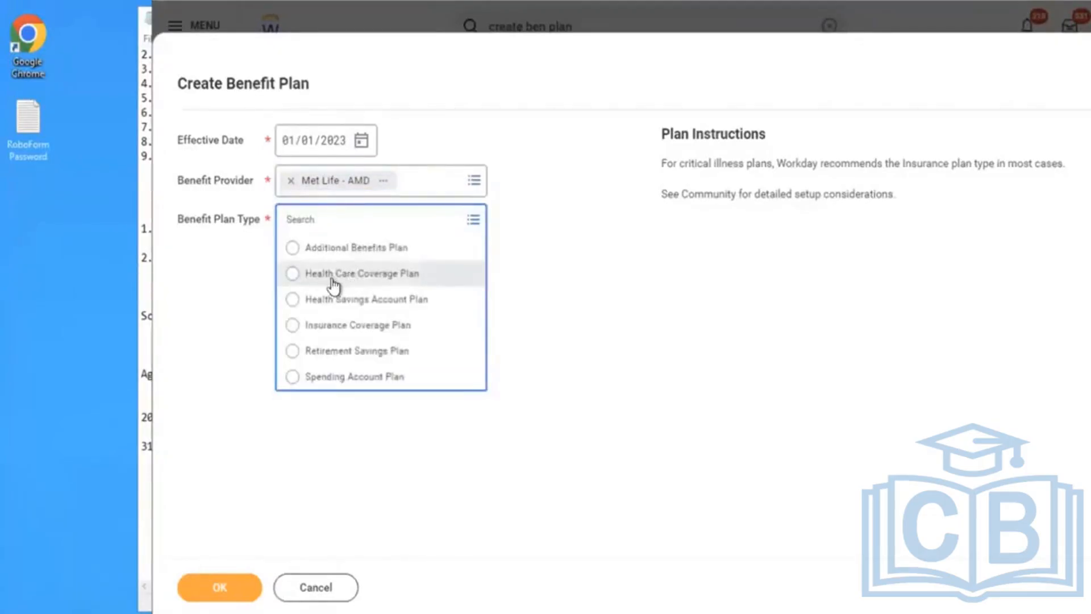
pyautogui.click(328, 279)
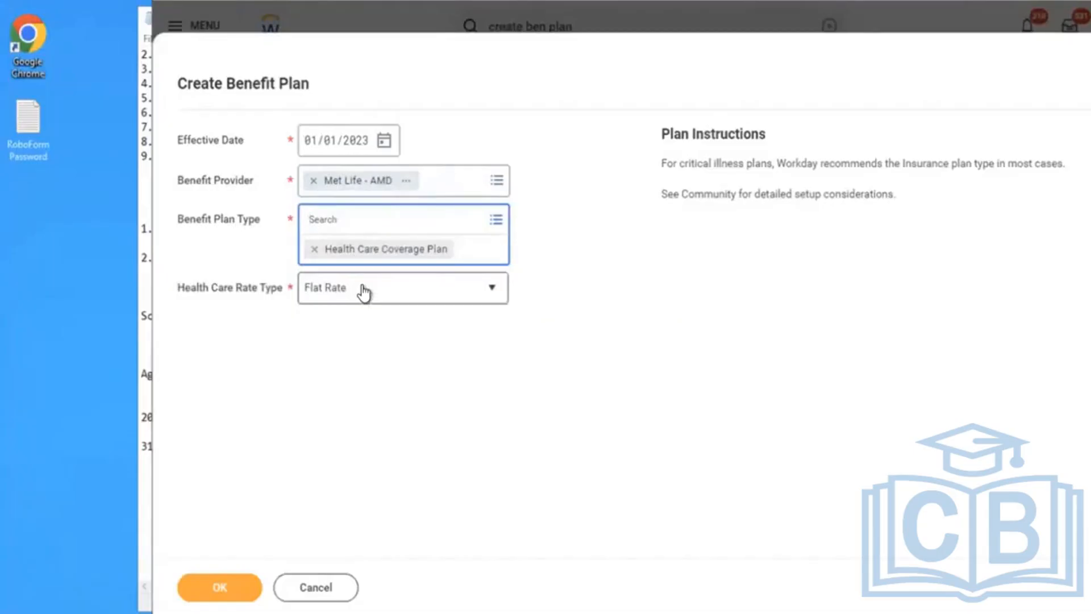
pyautogui.click(339, 267)
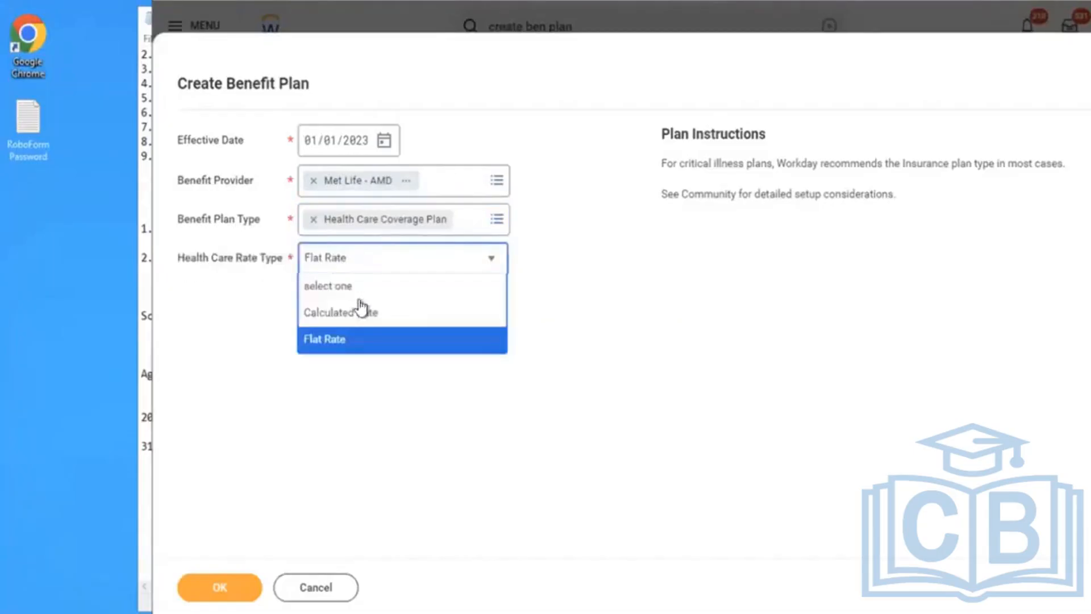
pyautogui.click(328, 340)
pyautogui.click(213, 585)
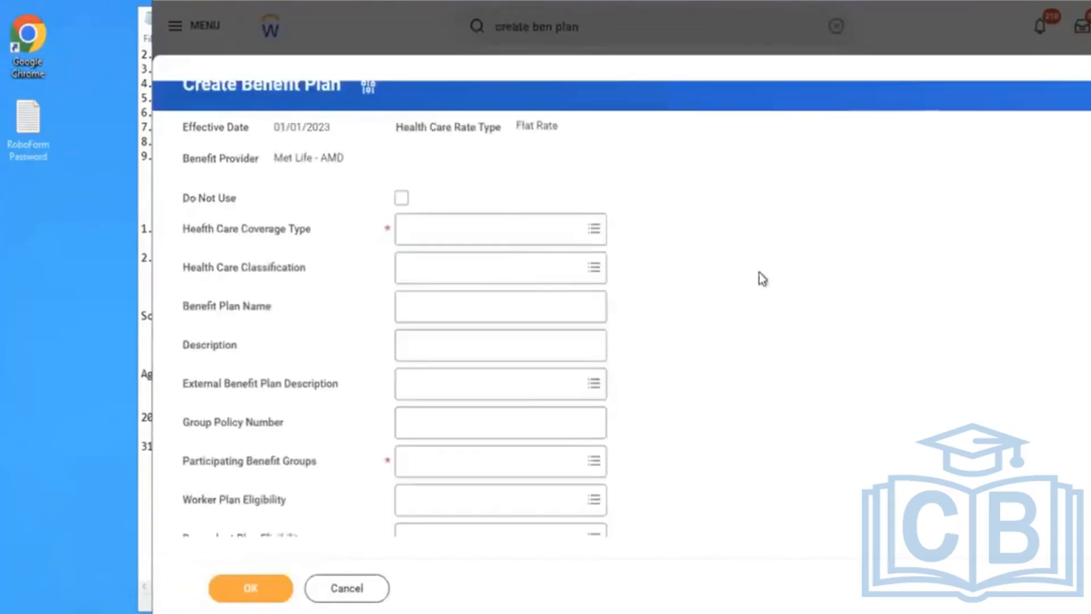
# Choose AMD Medical as the plan's coverage type, initially classified HMO.
pyautogui.click(455, 239)
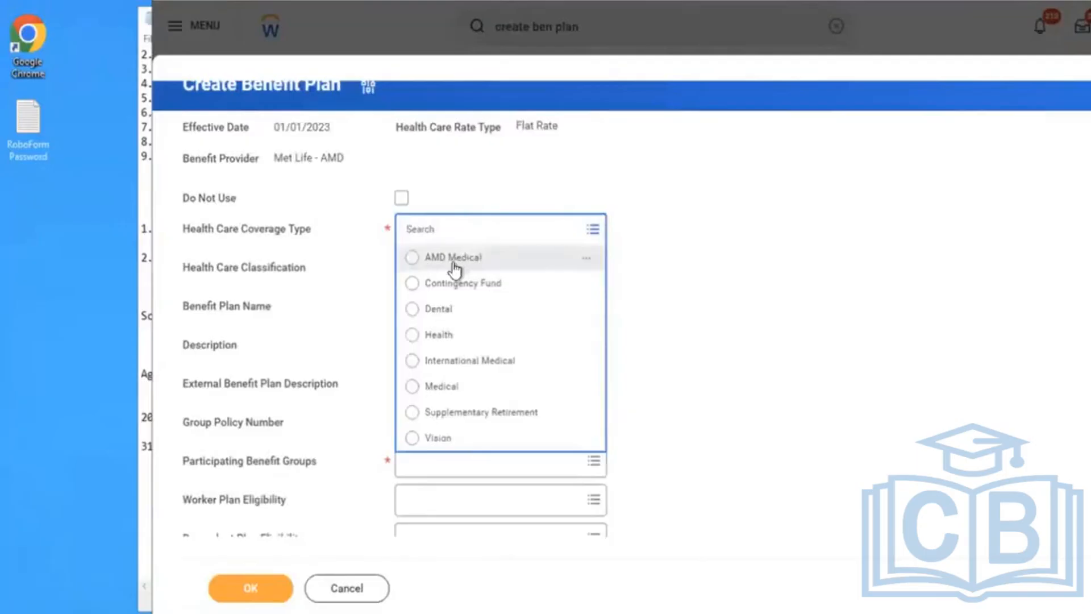
pyautogui.click(447, 259)
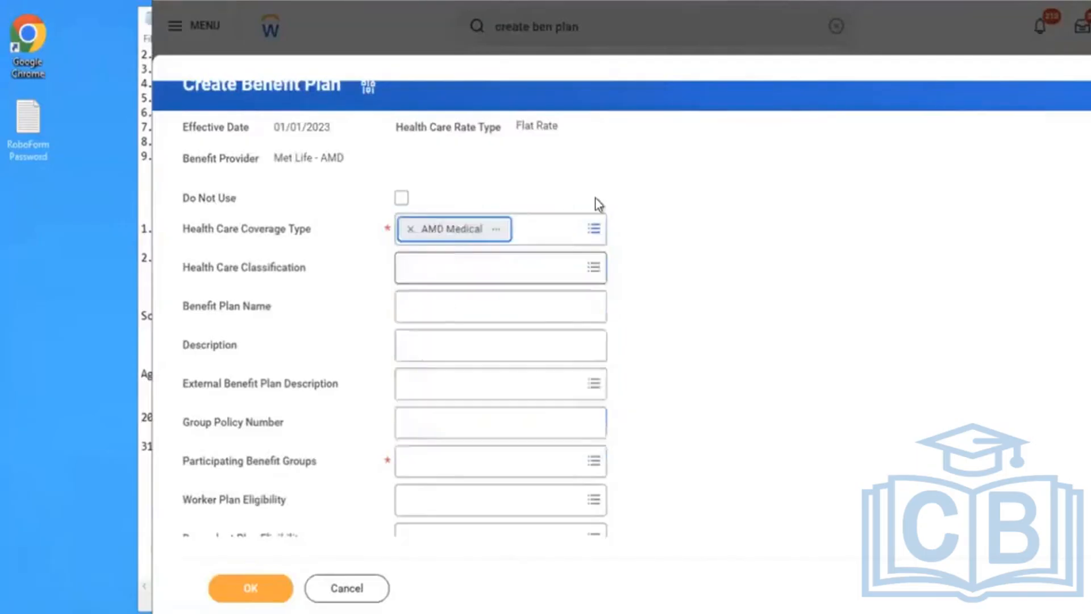
pyautogui.click(486, 264)
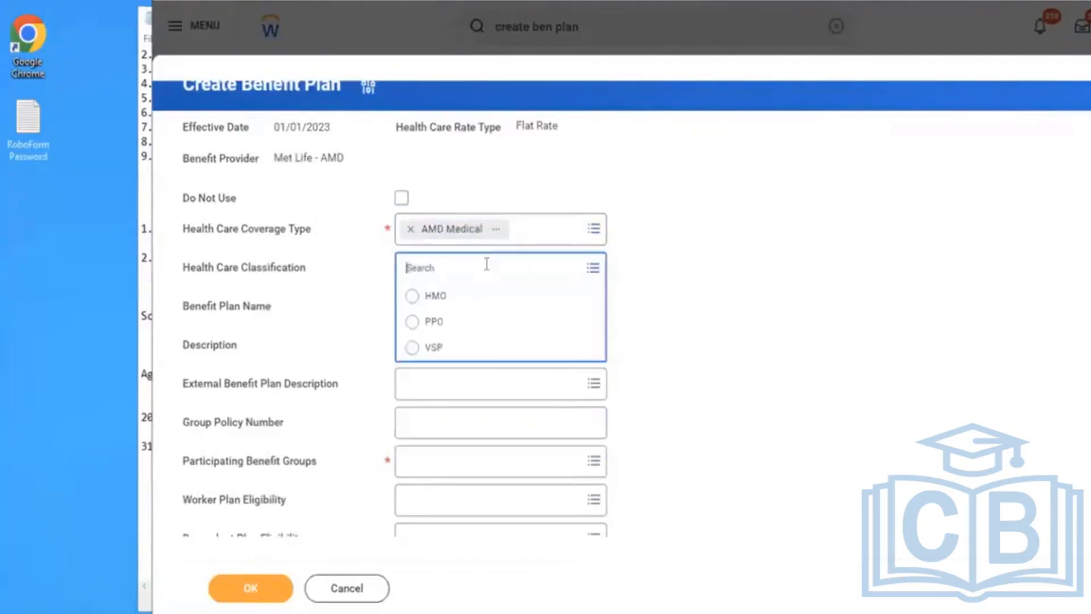
pyautogui.click(445, 296)
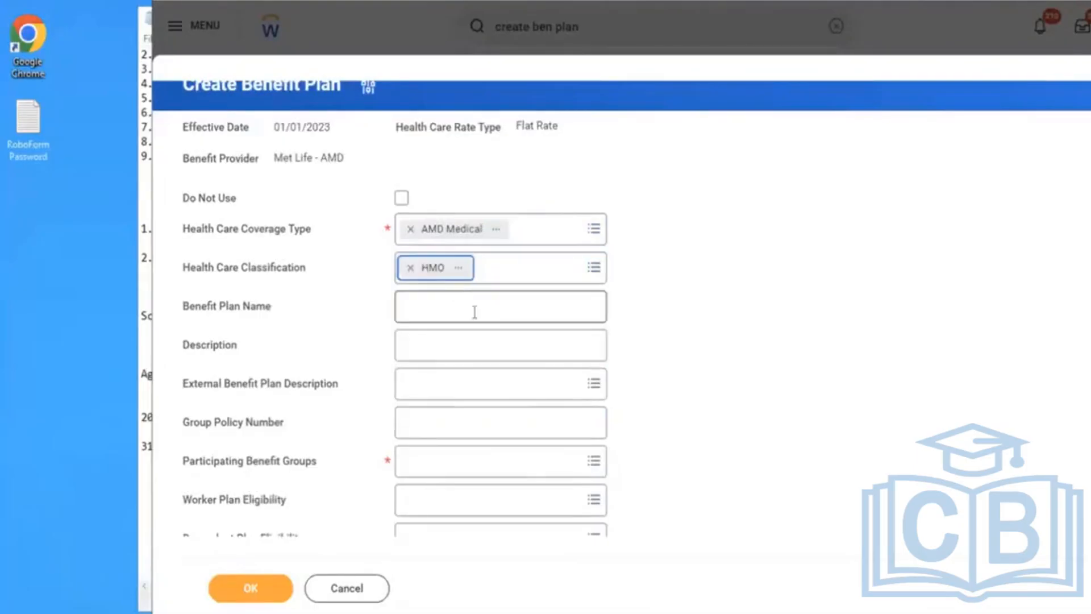
pyautogui.click(650, 282)
pyautogui.click(441, 297)
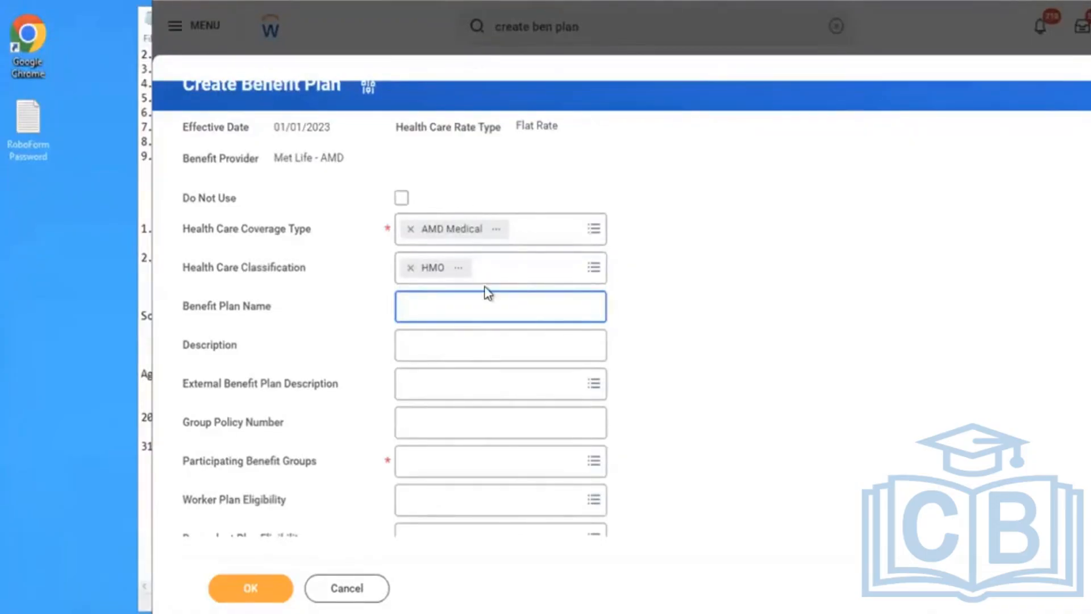
pyautogui.click(713, 234)
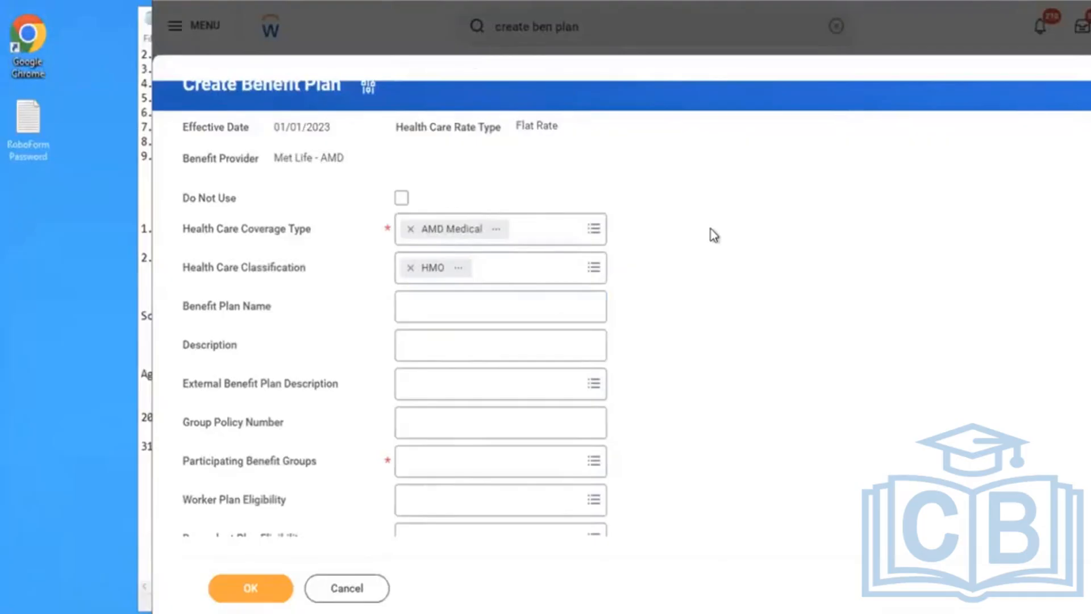
# Change the health care classification from HMO to PPO.
pyautogui.click(518, 274)
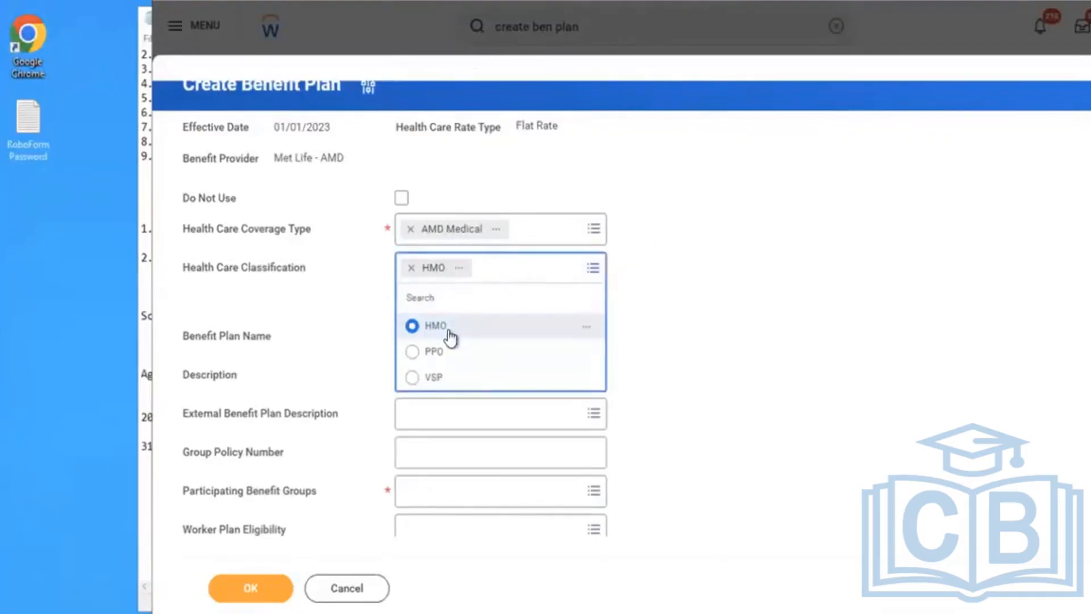
pyautogui.click(443, 353)
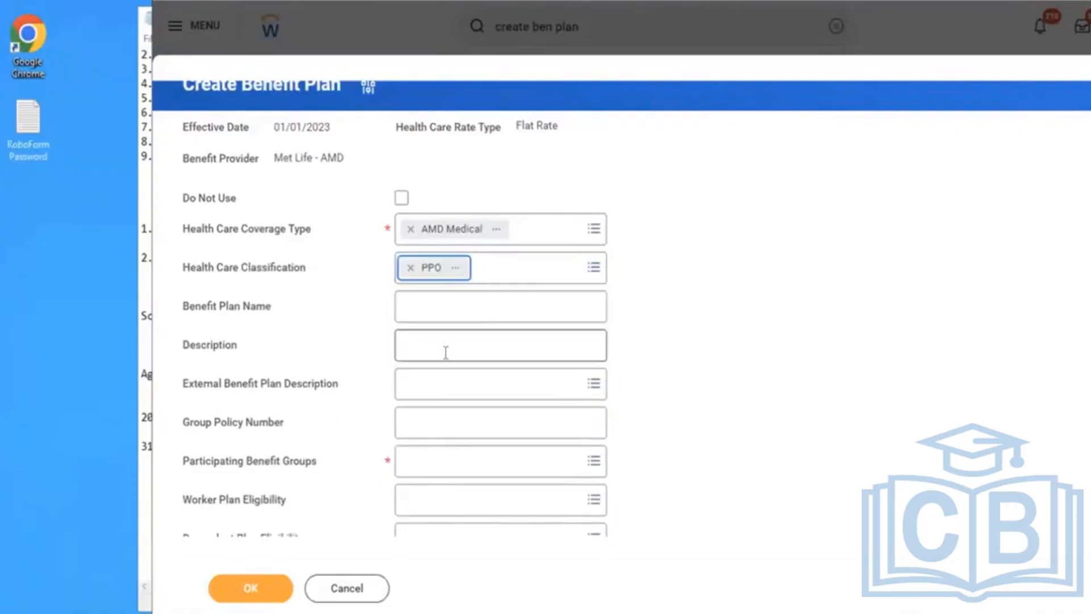
pyautogui.click(509, 275)
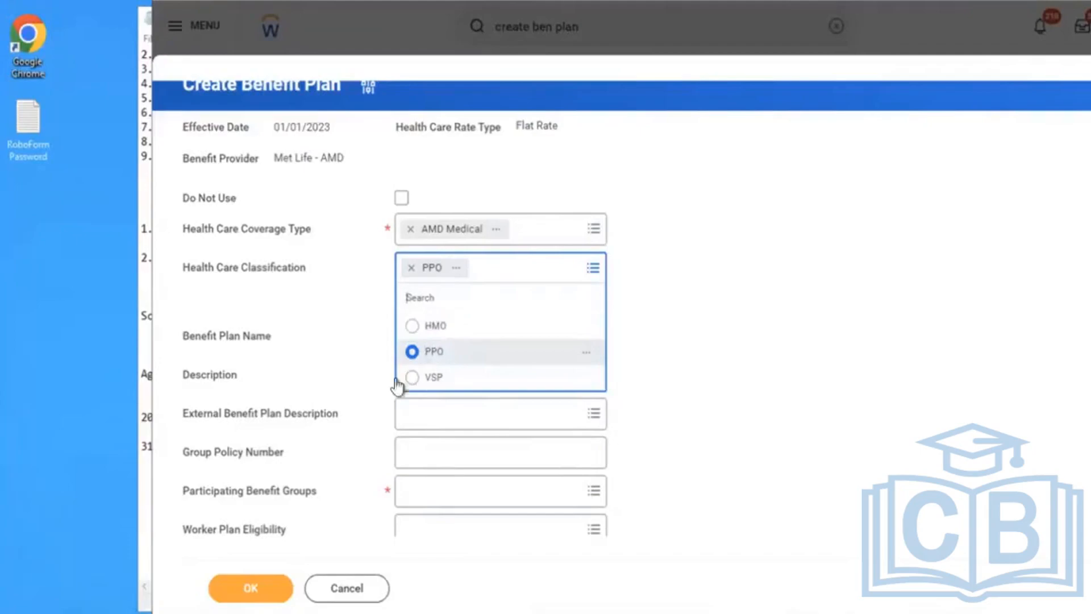
pyautogui.click(755, 254)
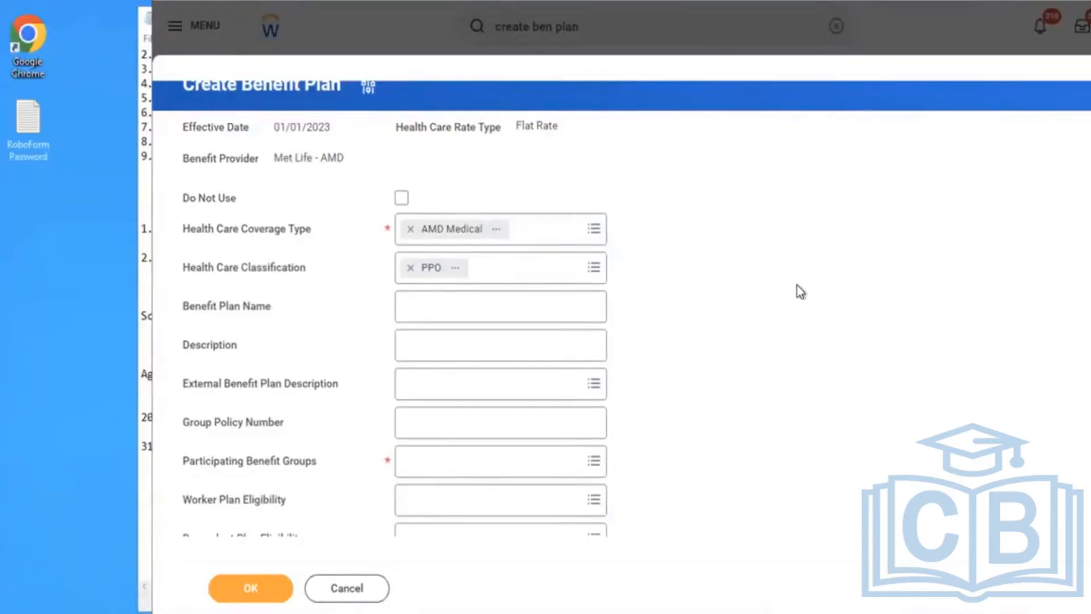
# Select Active Employees in U.S. - Salaried from the available benefit groups as the participating group.
pyautogui.scroll(-2, 797, 291)
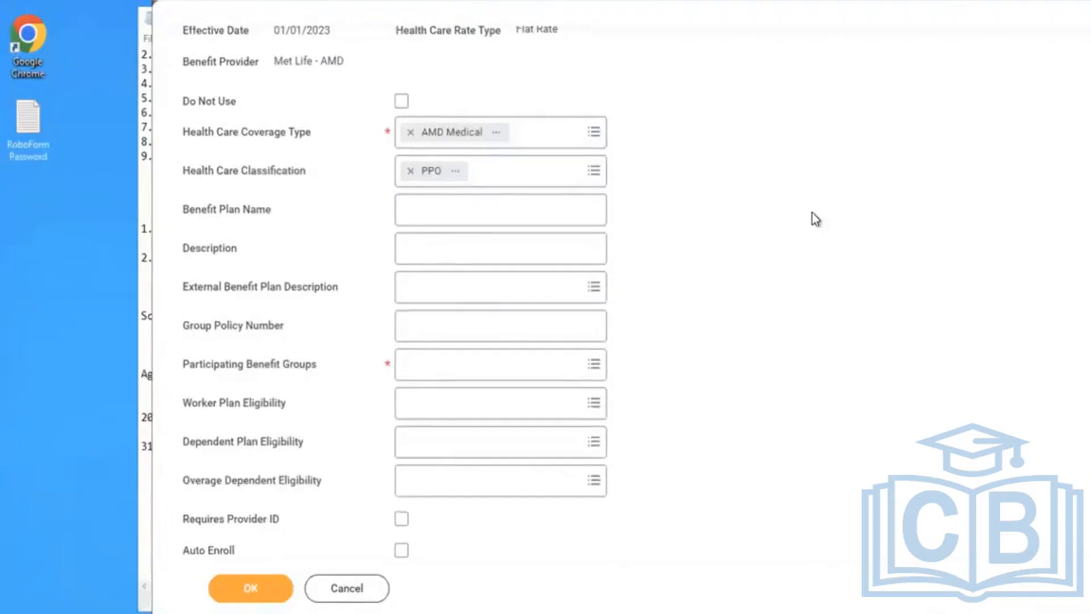
pyautogui.scroll(-1, 816, 220)
pyautogui.scroll(-1, 814, 219)
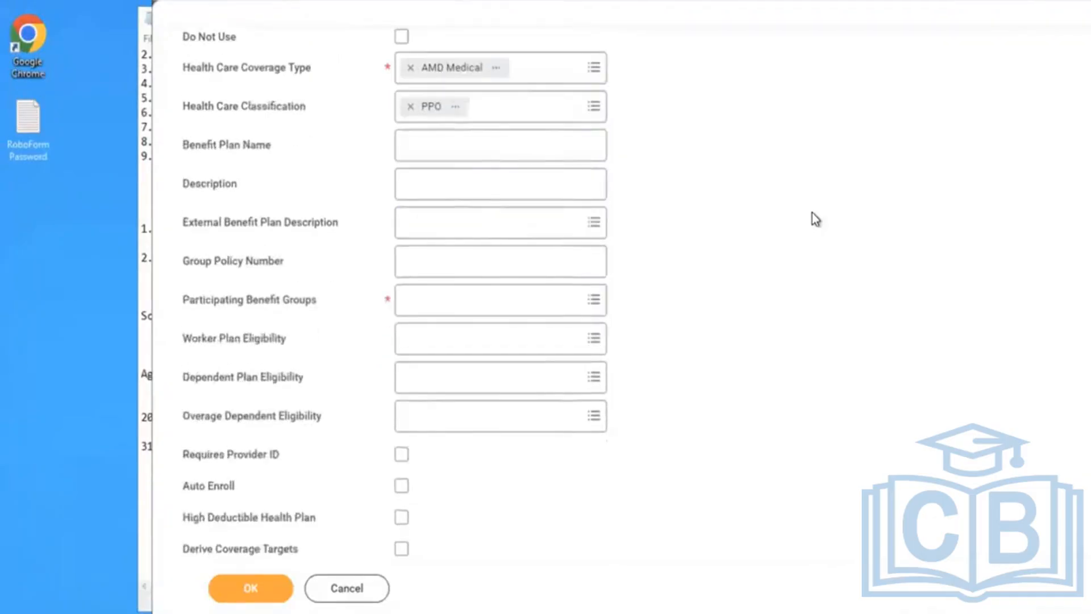
pyautogui.click(456, 157)
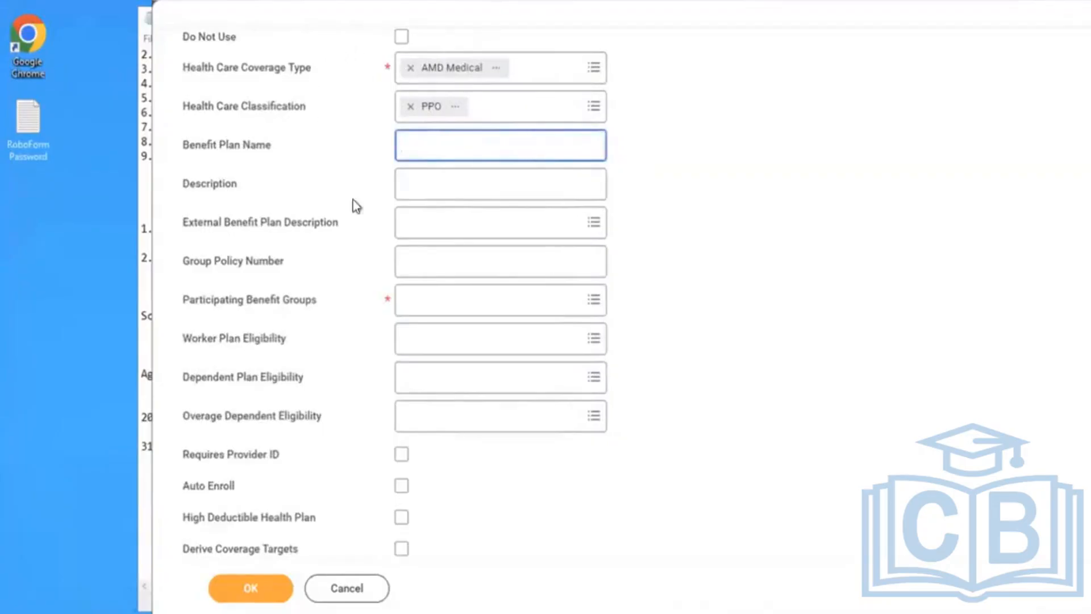
pyautogui.click(469, 308)
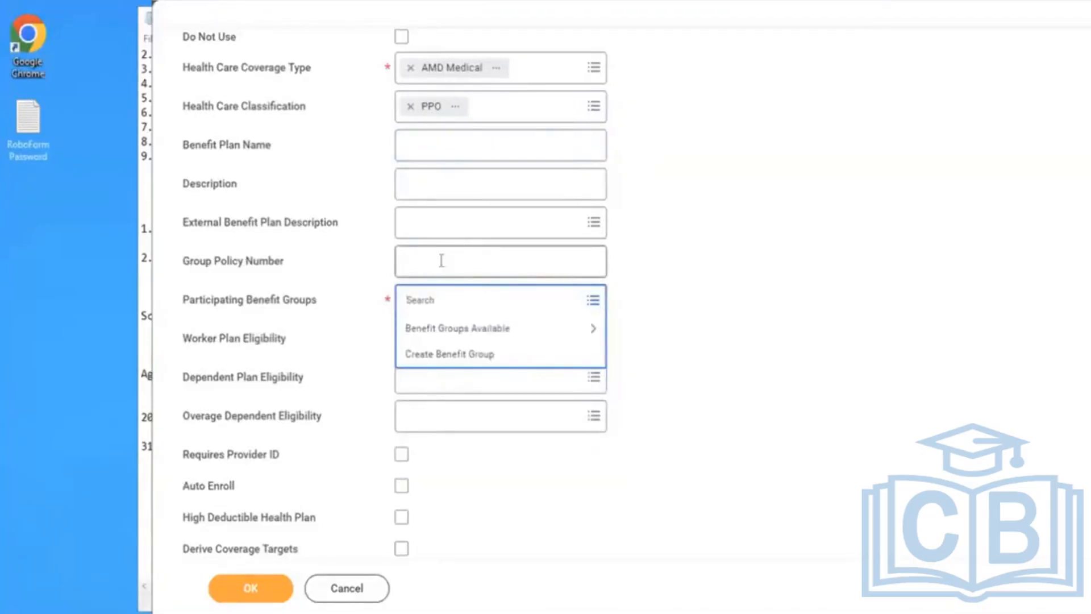
pyautogui.click(484, 331)
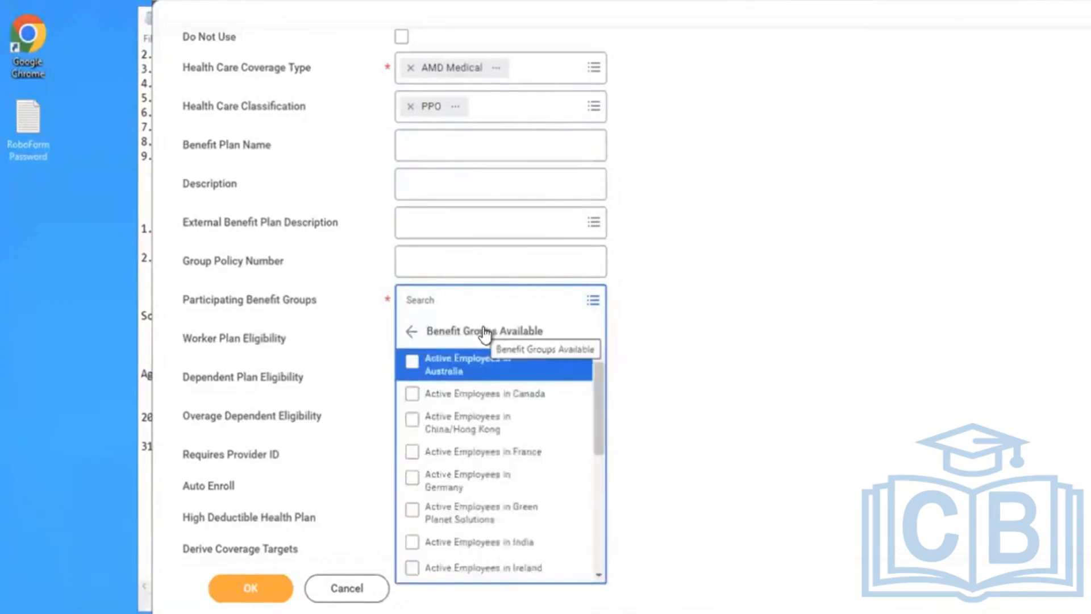
pyautogui.press('Down')
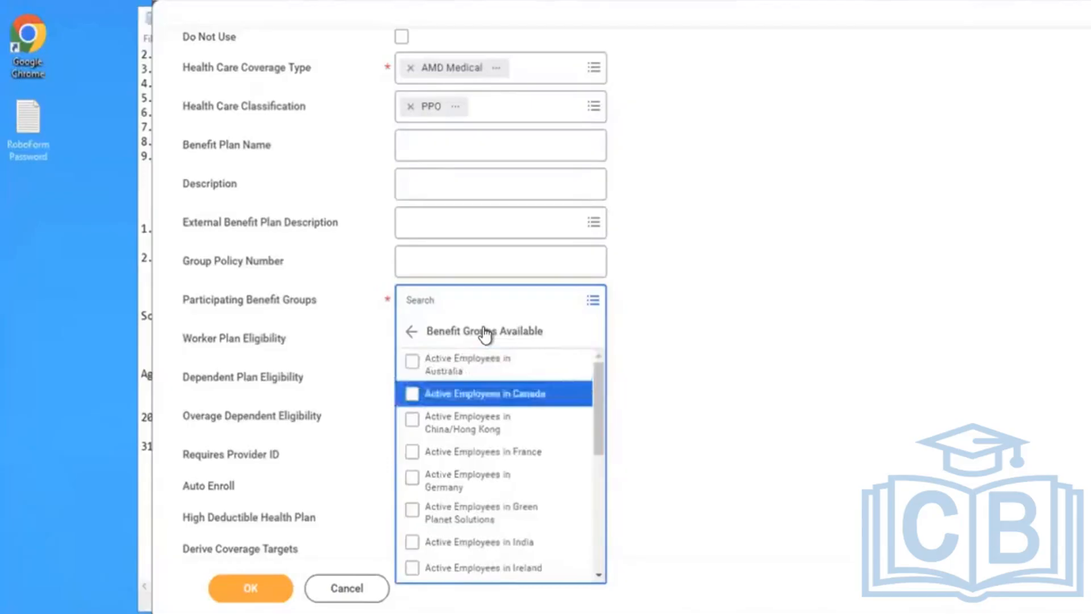
pyautogui.press('Down')
pyautogui.press('Down')
pyautogui.press('Down')
pyautogui.press('Down')
pyautogui.press('Down')
pyautogui.press('Down')
pyautogui.press('Down')
pyautogui.press('Down')
pyautogui.press('Down')
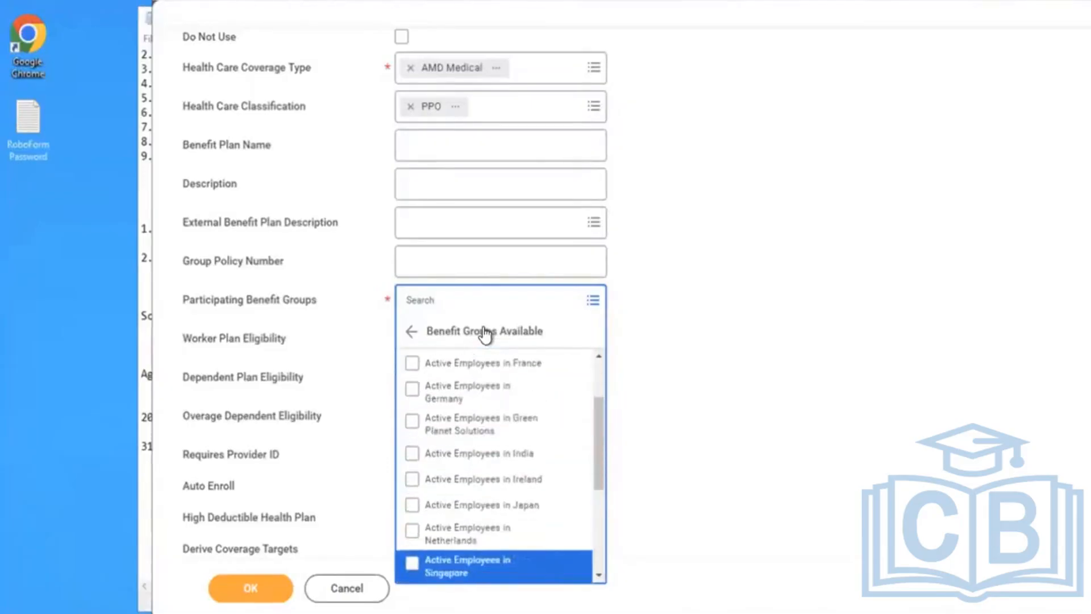
pyautogui.press('Down')
pyautogui.press('Down')
pyautogui.press('Down')
pyautogui.press('Down')
pyautogui.press('Down')
pyautogui.press('Down')
pyautogui.press('Down')
pyautogui.press('Down')
pyautogui.press('Down')
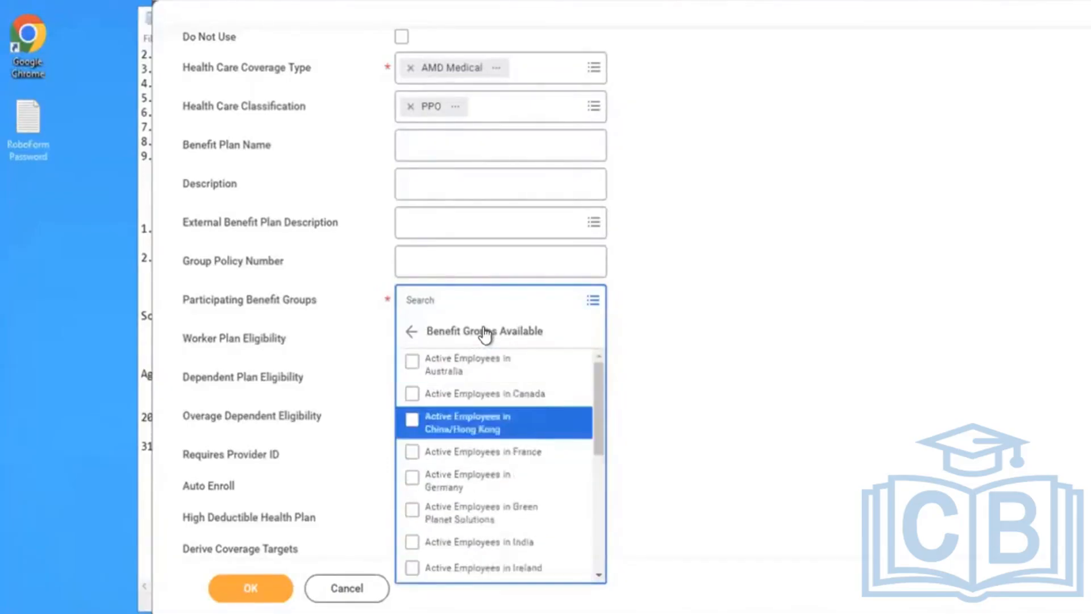
pyautogui.press('Up')
pyautogui.press('Up')
pyautogui.press('Up')
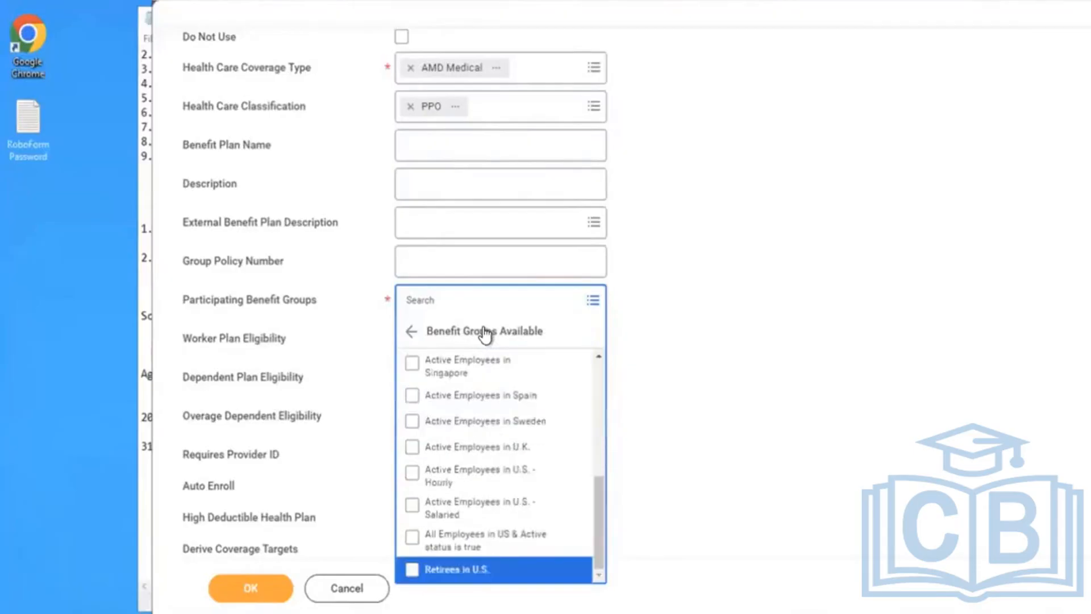
pyautogui.press('Up')
pyautogui.press('Up')
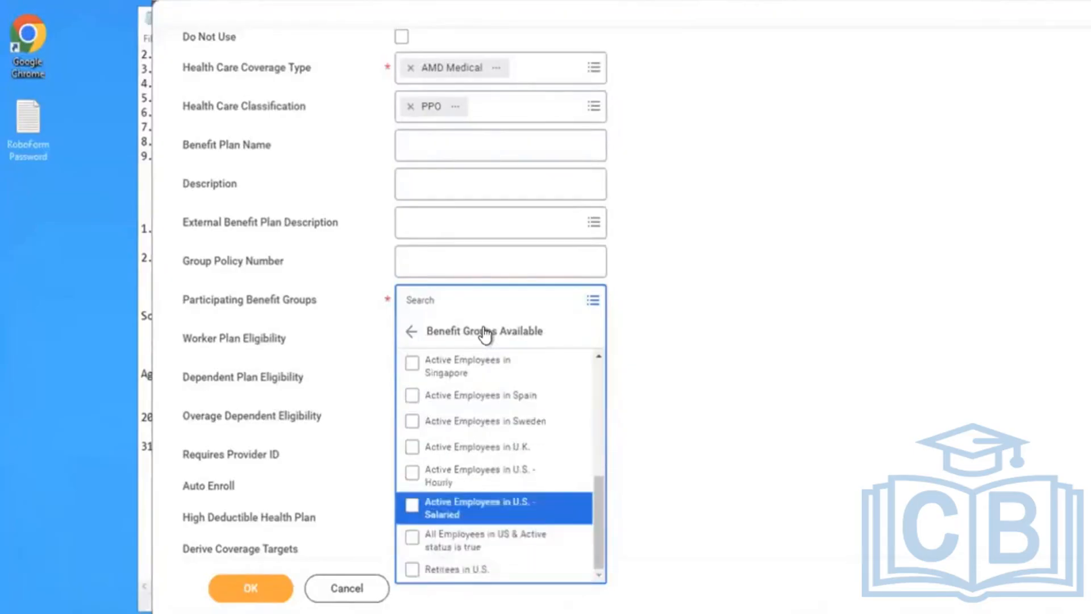
pyautogui.press('Return')
pyautogui.click(786, 307)
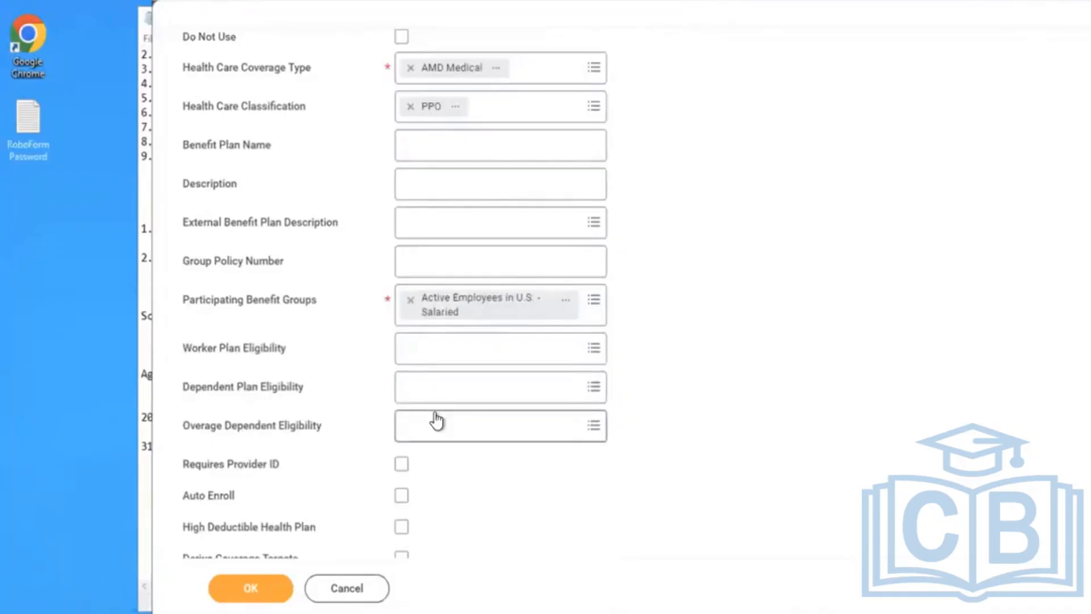
pyautogui.moveTo(436, 421)
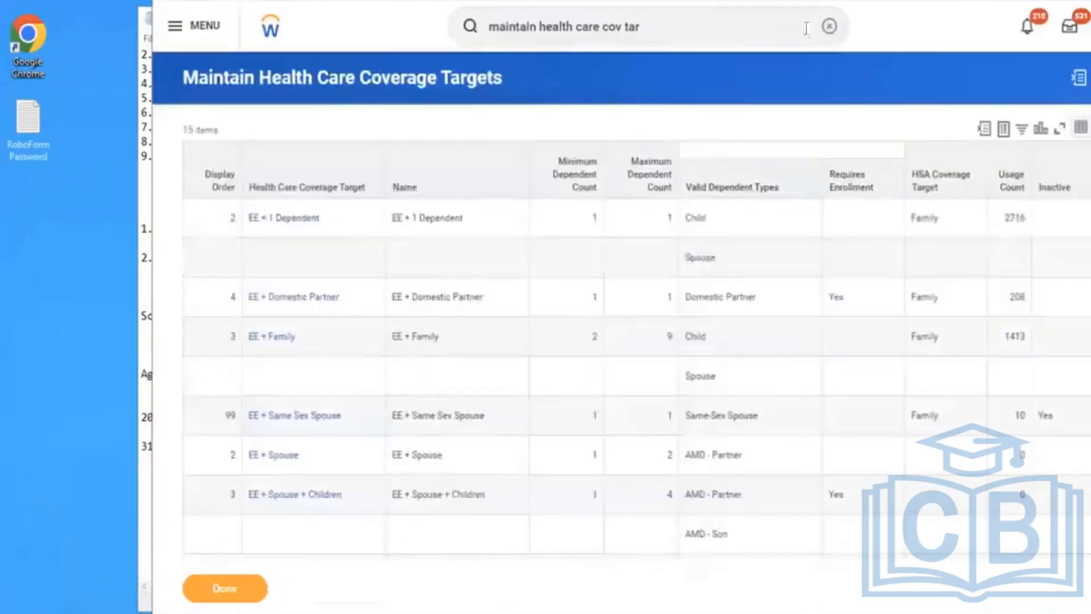
# Open Create Benefit Eligibility Rule and choose the Dependent Benefit Eligibility Rule type.
pyautogui.click(828, 27)
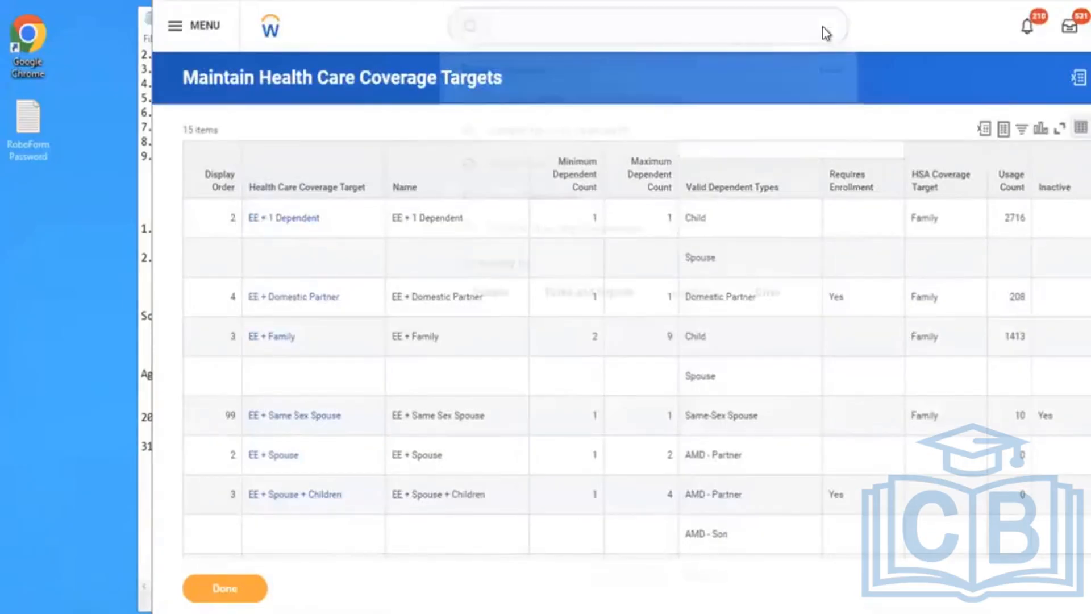
pyautogui.write('creat ben eli')
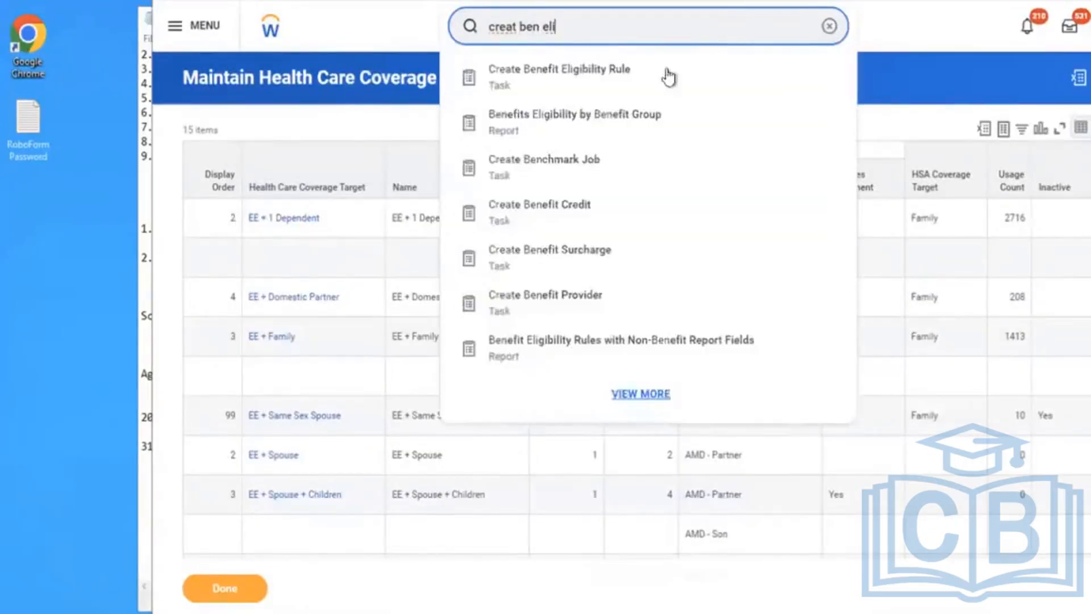
pyautogui.click(626, 81)
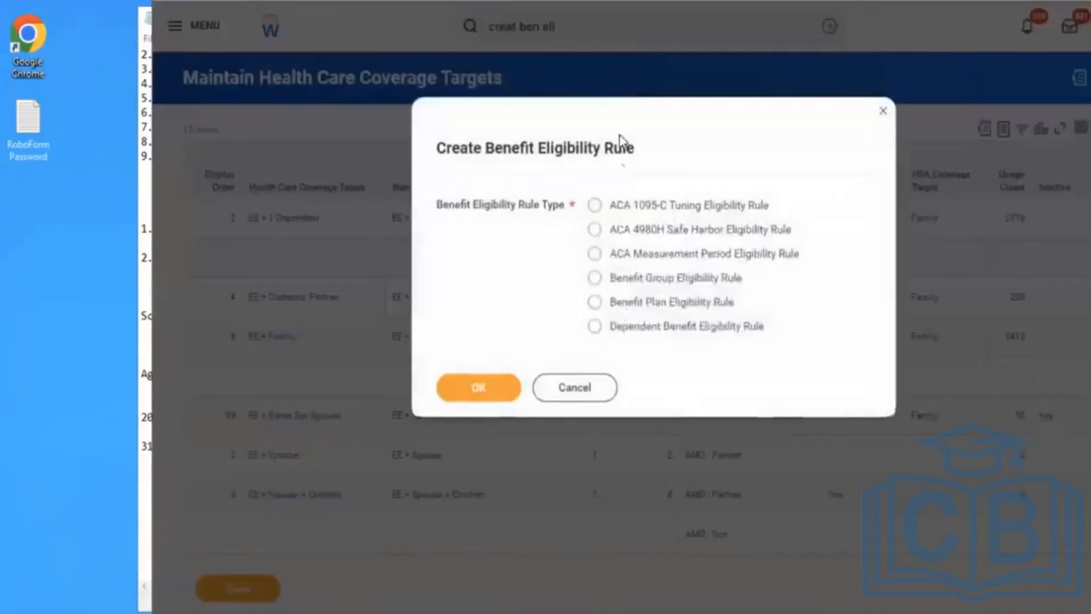
pyautogui.click(597, 333)
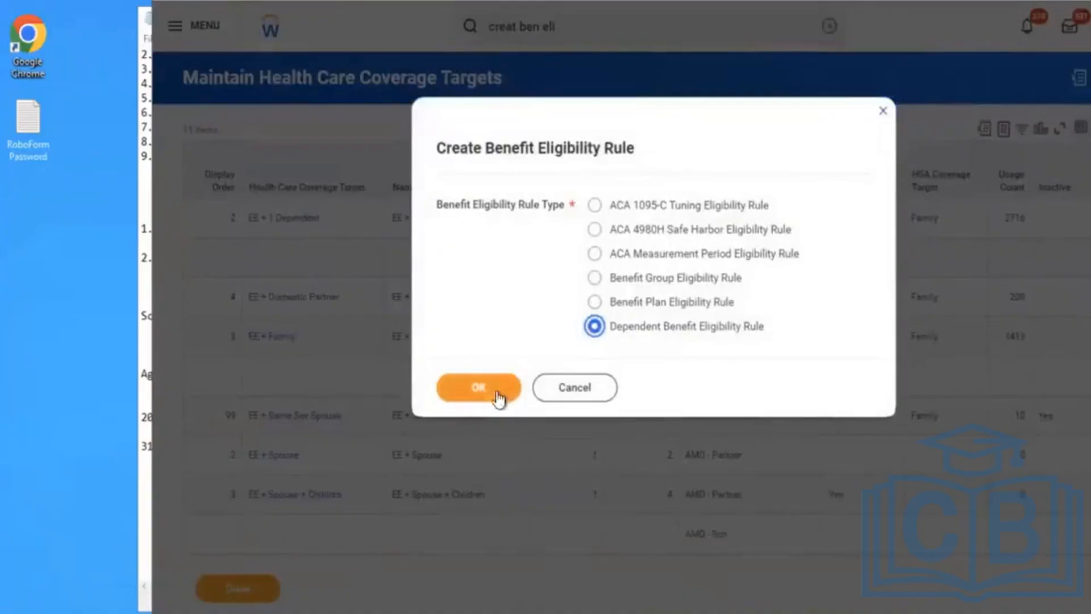
pyautogui.click(463, 404)
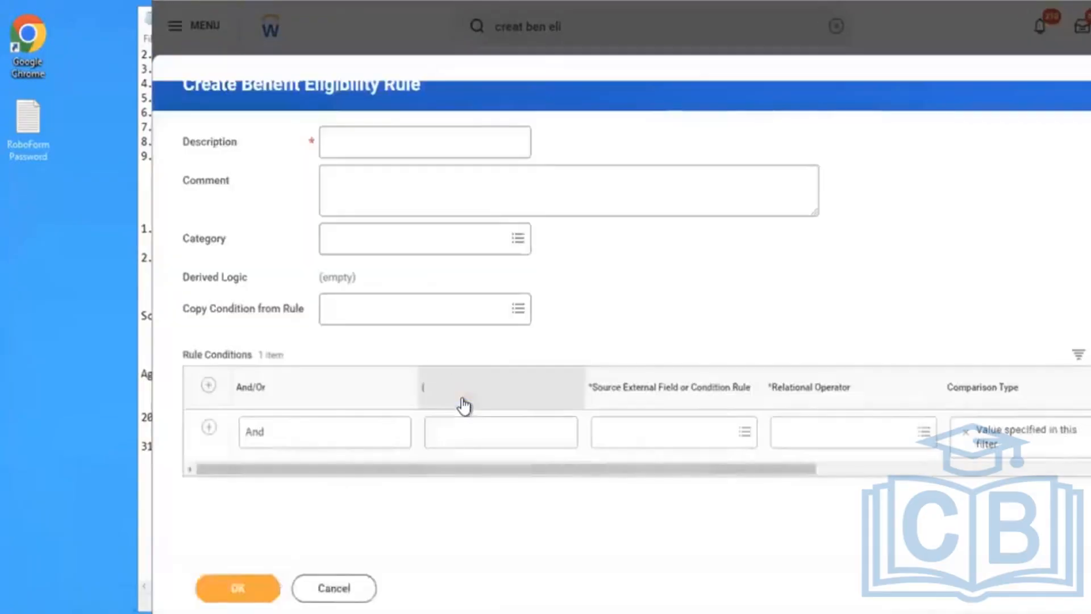
# Describe the rule as 'AMD Dependents = Spouse, Child(Son/Daughter'.
pyautogui.click(364, 144)
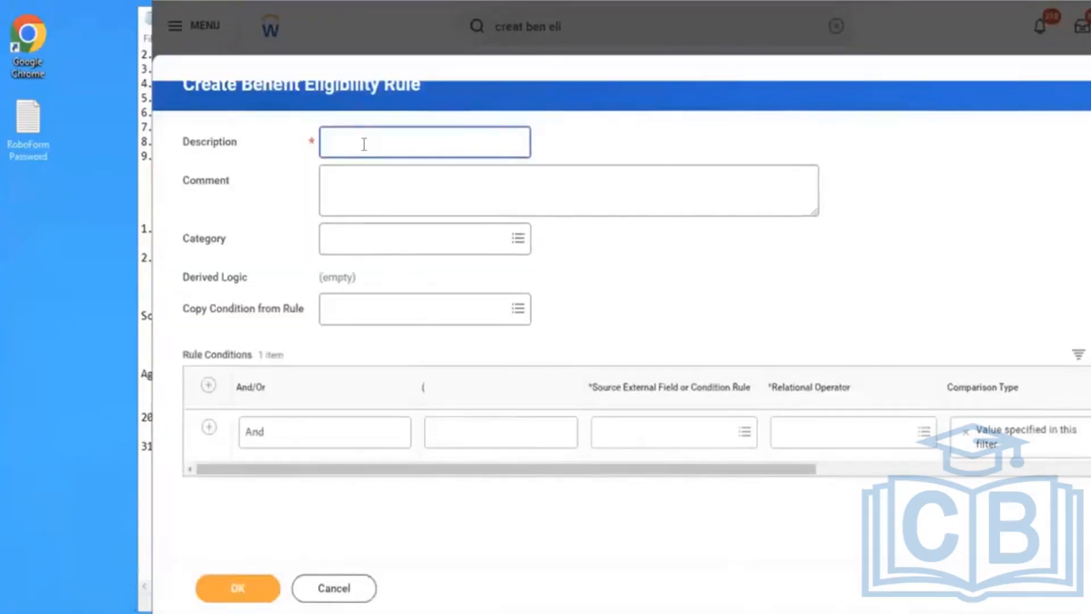
pyautogui.write('Relation')
pyautogui.press('BackSpace')
pyautogui.press('BackSpace')
pyautogui.press('BackSpace')
pyautogui.press('BackSpace')
pyautogui.press('BackSpace')
pyautogui.press('BackSpace')
pyautogui.press('BackSpace')
pyautogui.press('BackSpace')
pyautogui.press('BackSpace')
pyautogui.press('BackSpace')
pyautogui.write('Depend')
pyautogui.write('ents')
pyautogui.write(' an')
pyautogui.write('= Spous')
pyautogui.write('e, Child')
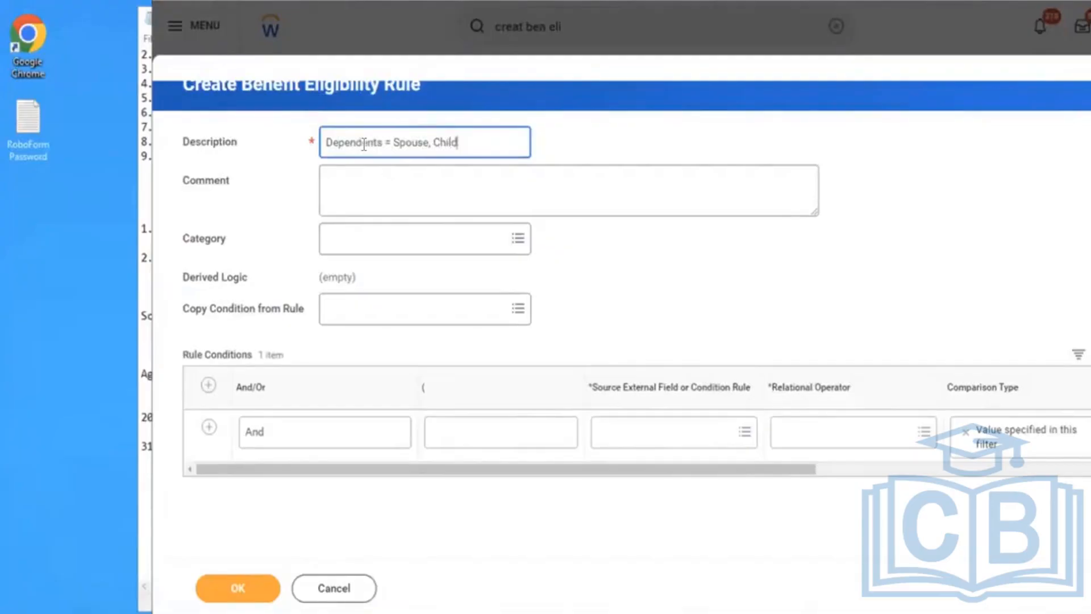
pyautogui.write('(Soo')
pyautogui.write('/Daughter')
pyautogui.write(')')
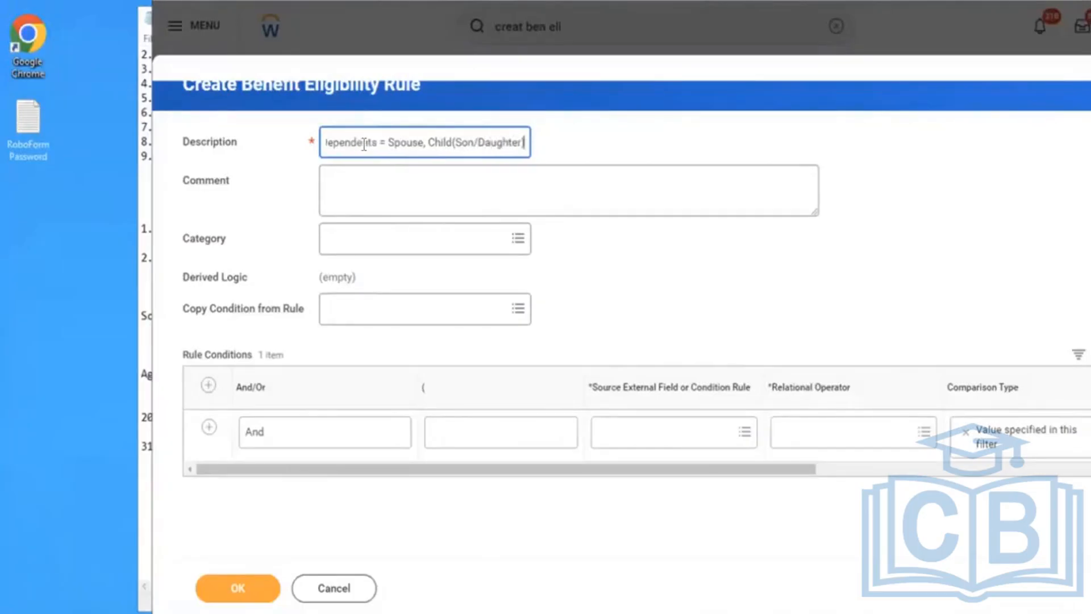
pyautogui.click(748, 309)
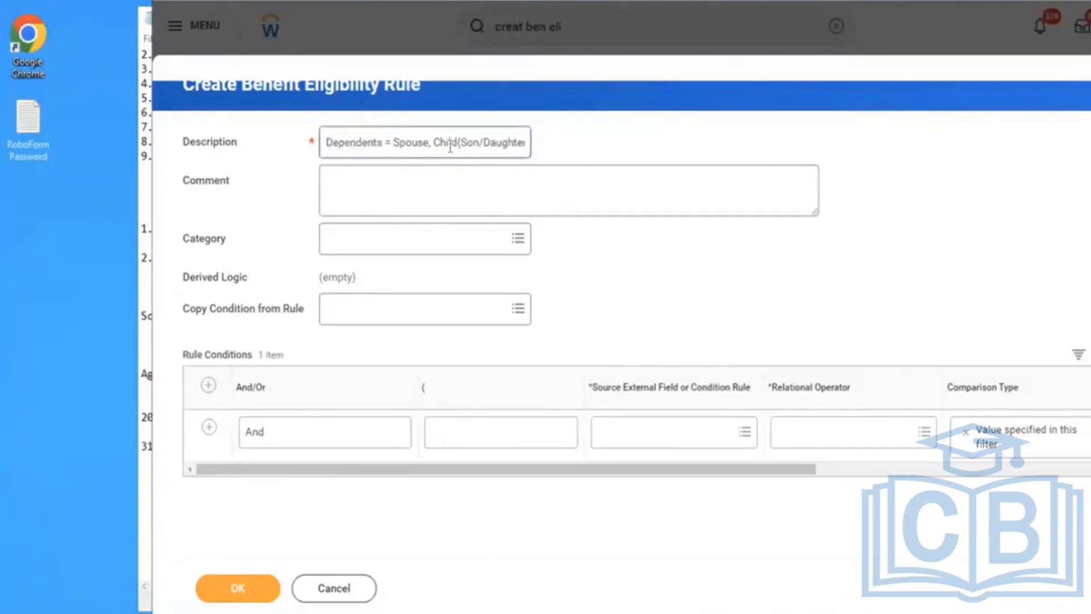
pyautogui.click(450, 146)
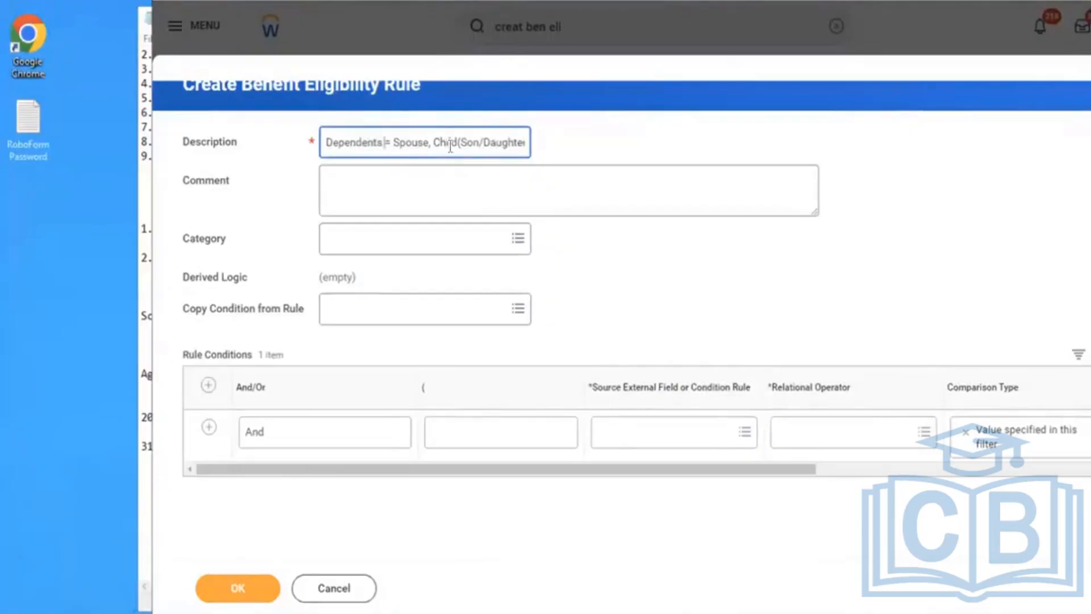
pyautogui.write('AMD')
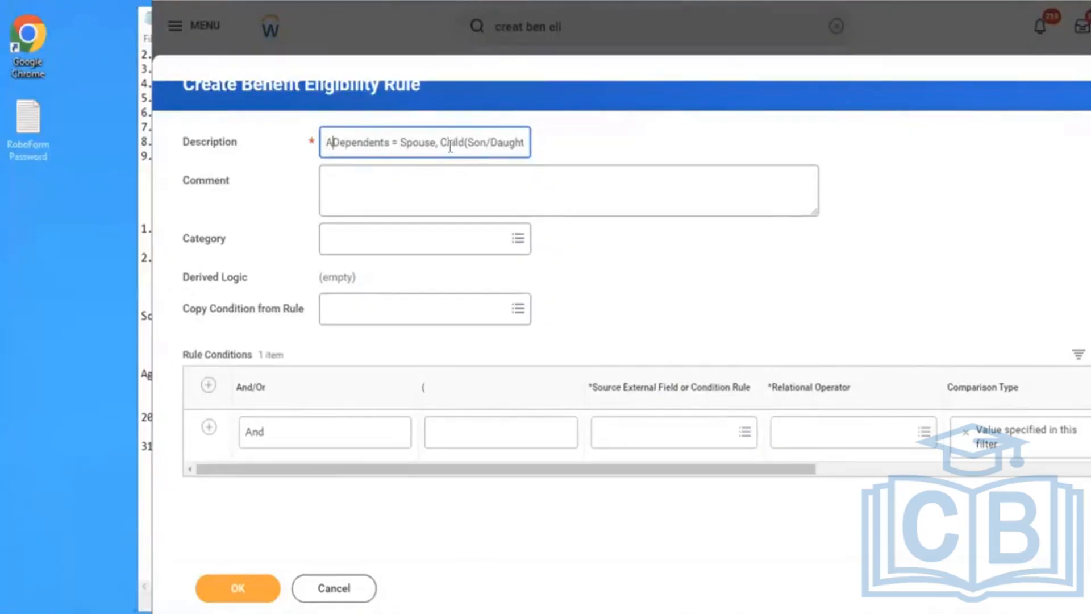
# Set the condition's source field to Dependent with the operator 'in the selection list'.
pyautogui.click(659, 436)
pyautogui.write('dep')
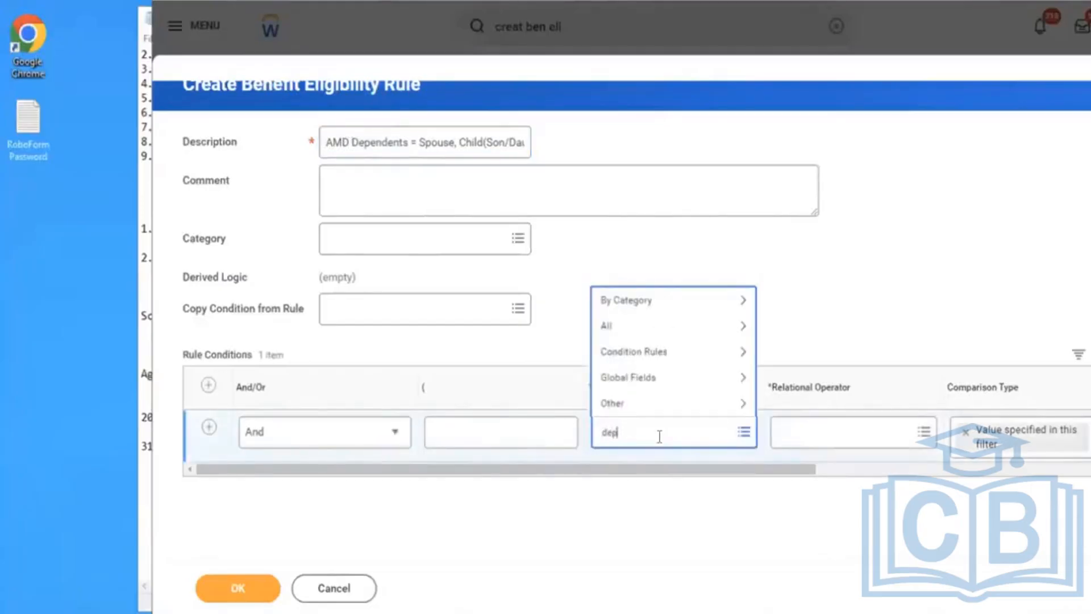
pyautogui.write('endent')
pyautogui.press('Return')
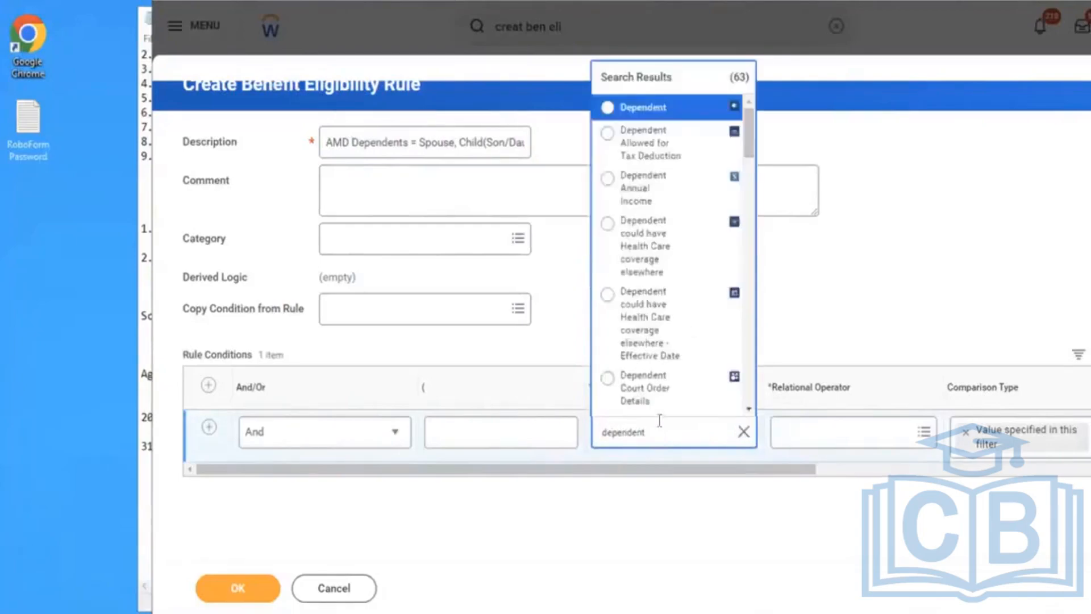
pyautogui.click(652, 109)
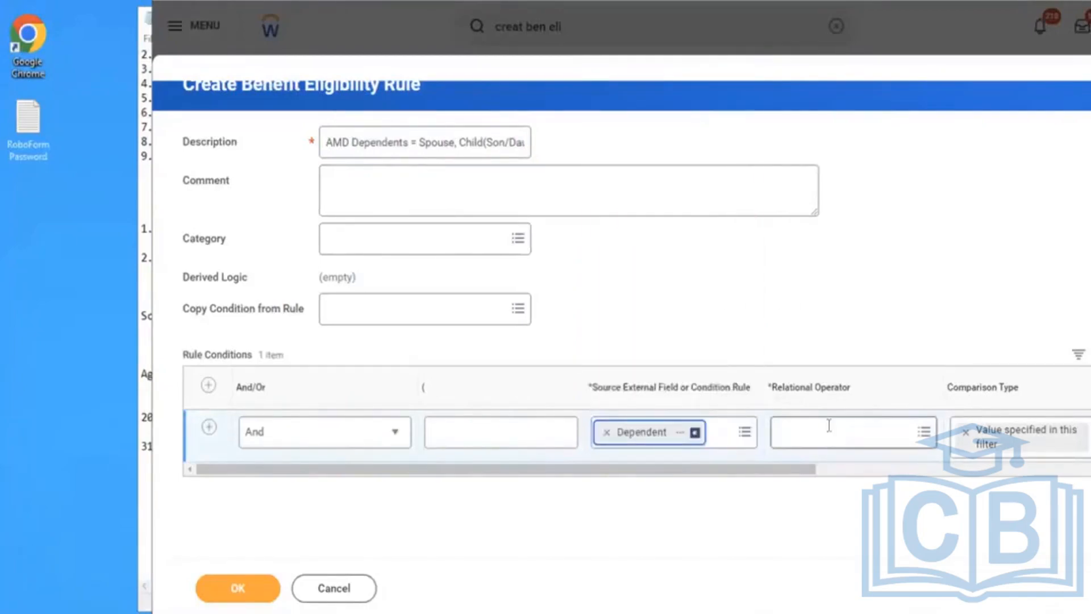
pyautogui.click(829, 425)
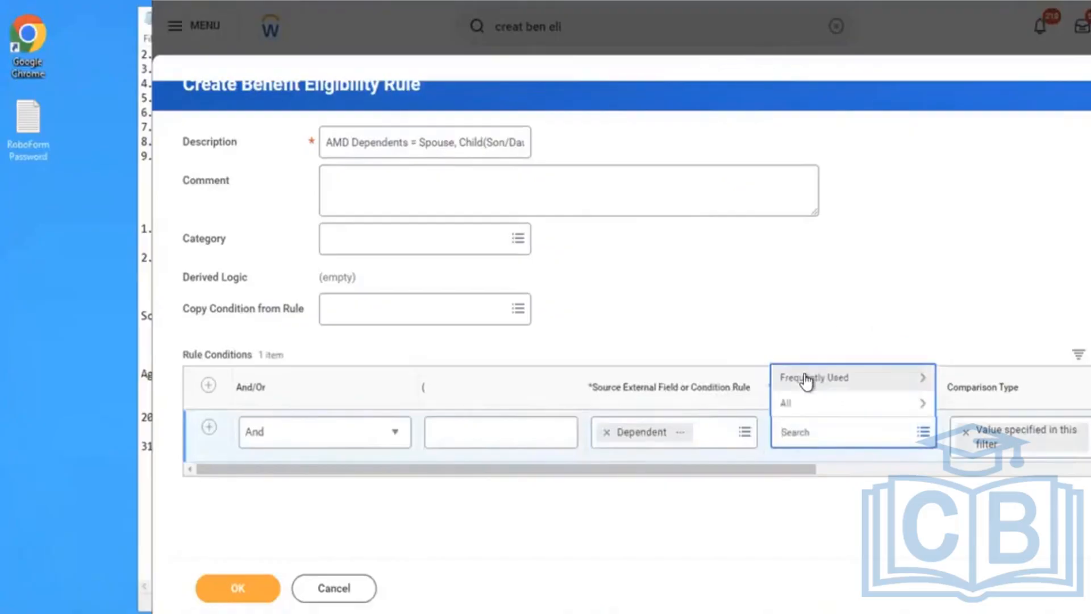
pyautogui.click(815, 379)
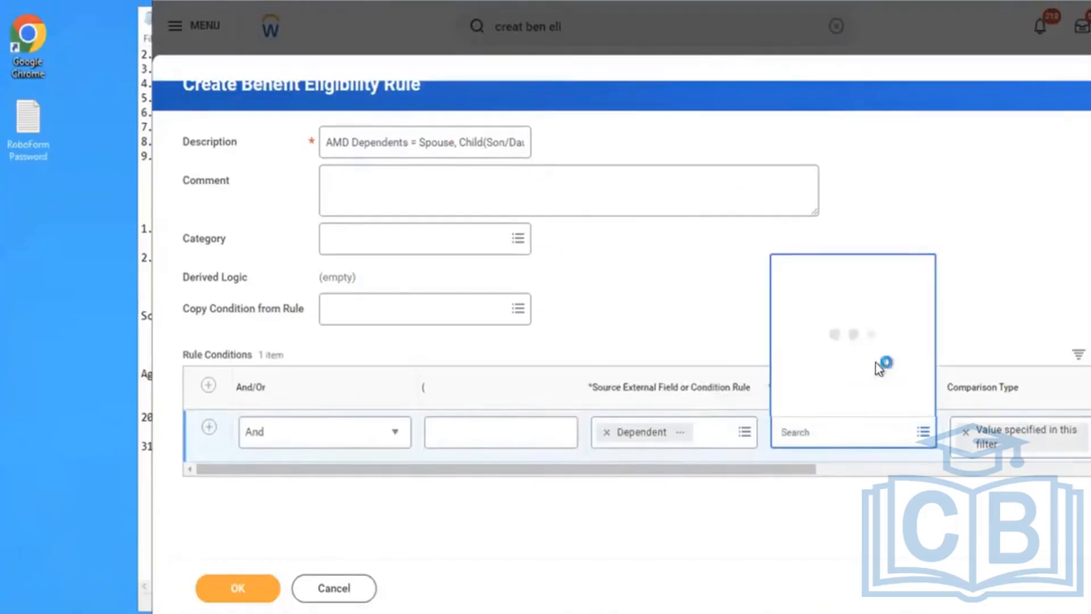
pyautogui.click(830, 332)
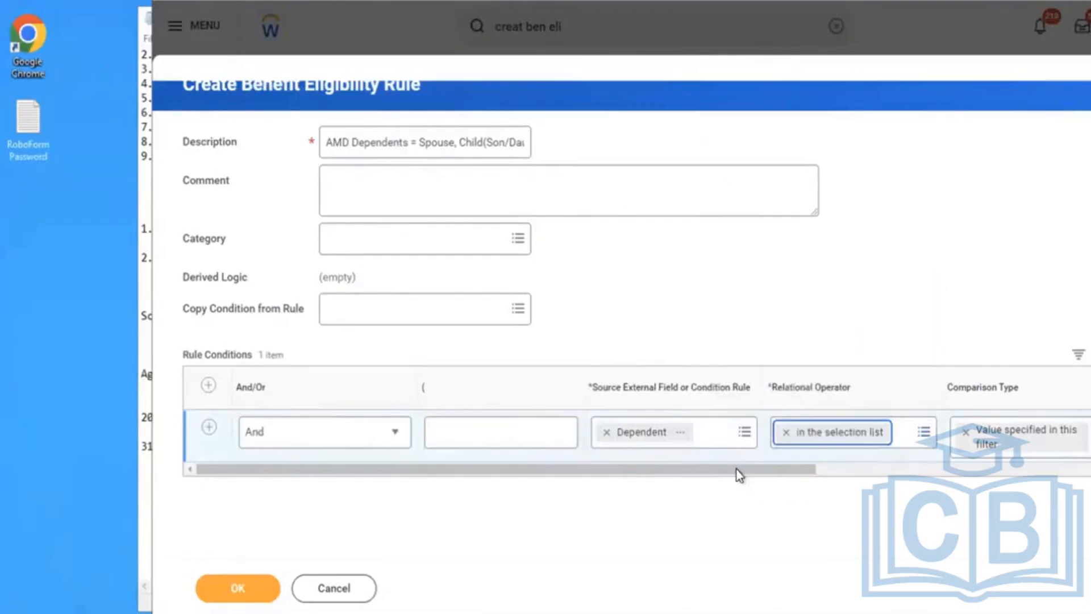
pyautogui.hscroll(3, 851, 455)
# Browse the available Dependent comparison values by type, then close the list.
pyautogui.click(871, 425)
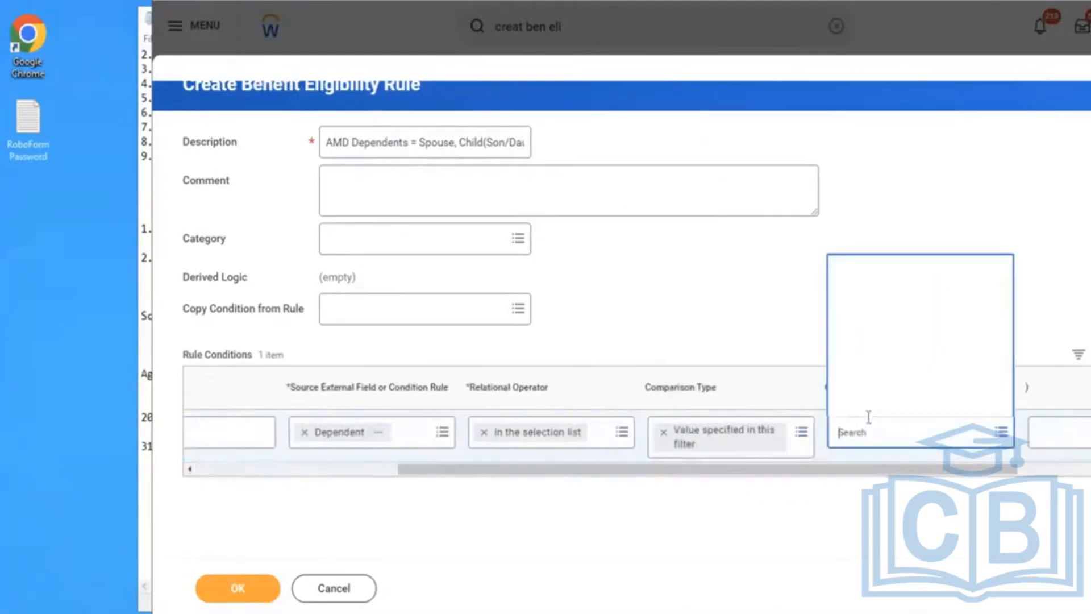
pyautogui.click(862, 379)
pyautogui.click(869, 405)
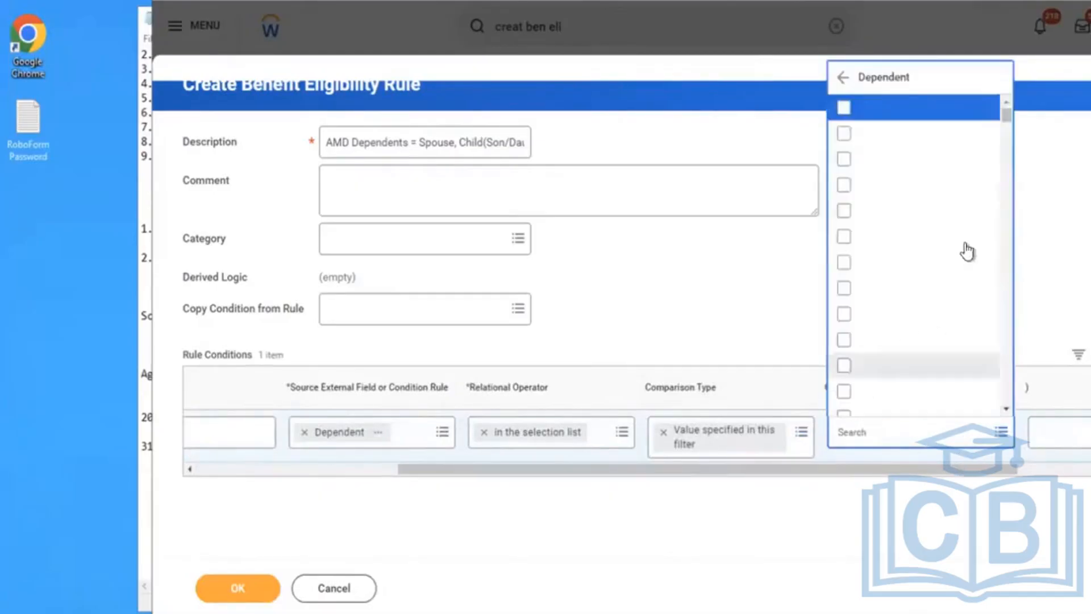
pyautogui.scroll(-5, 998, 182)
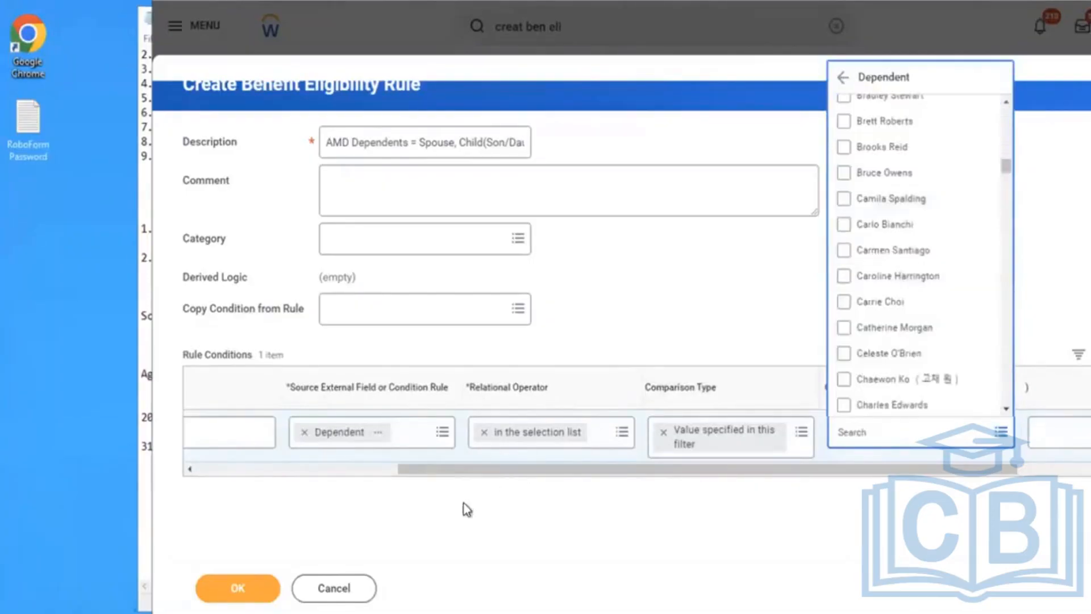
pyautogui.moveTo(423, 474); pyautogui.dragTo(365, 462)
pyautogui.click(392, 432)
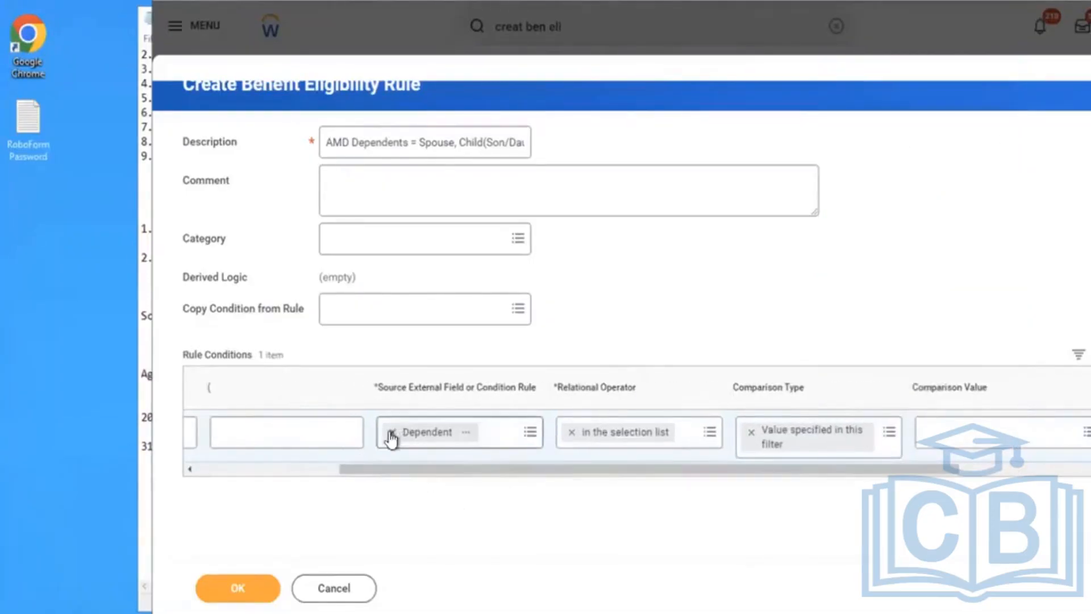
# Replace Dependent with Relationship as the condition's source field.
pyautogui.click(392, 432)
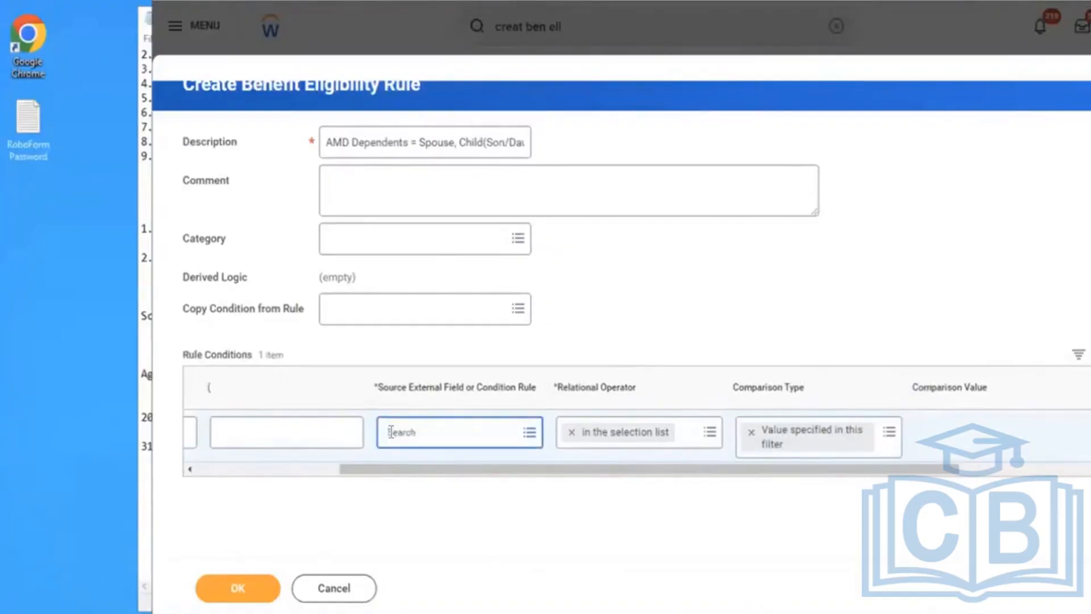
pyautogui.write('realtionship type')
pyautogui.press('Return')
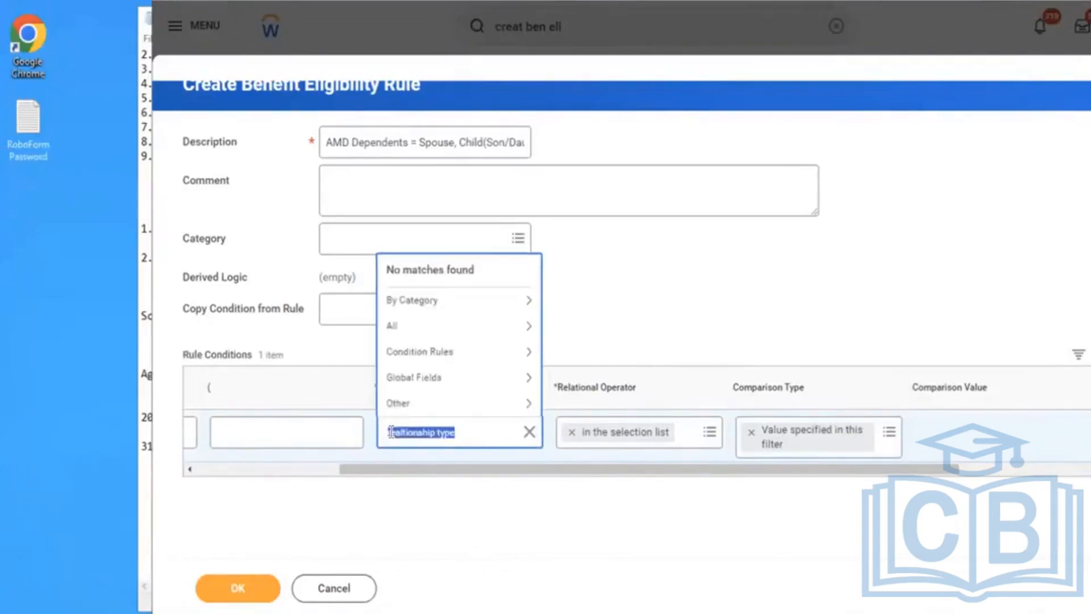
pyautogui.write('relation ')
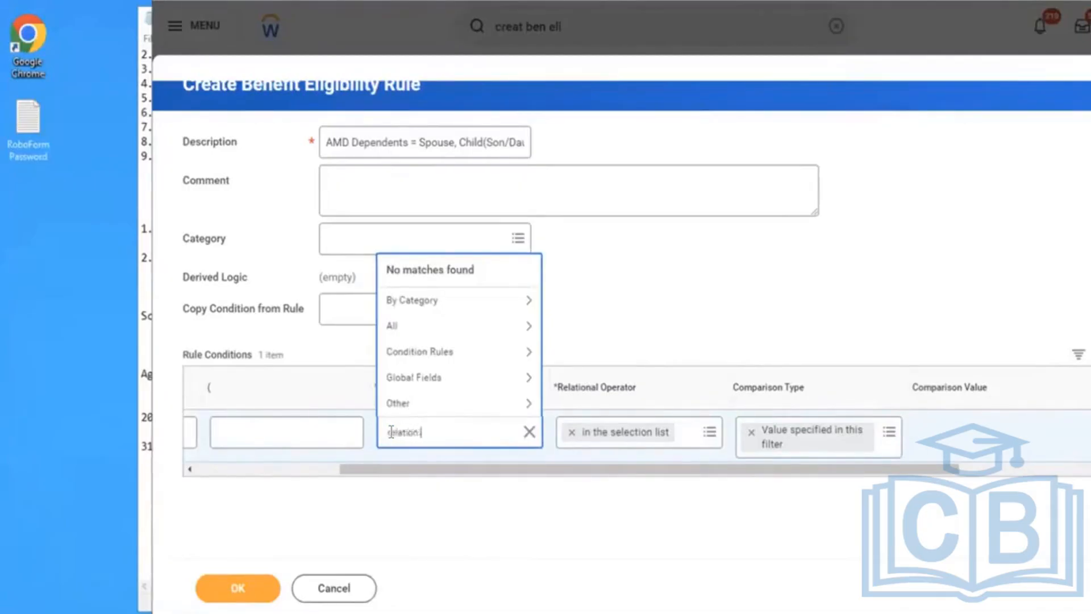
pyautogui.write('ship')
pyautogui.press('Return')
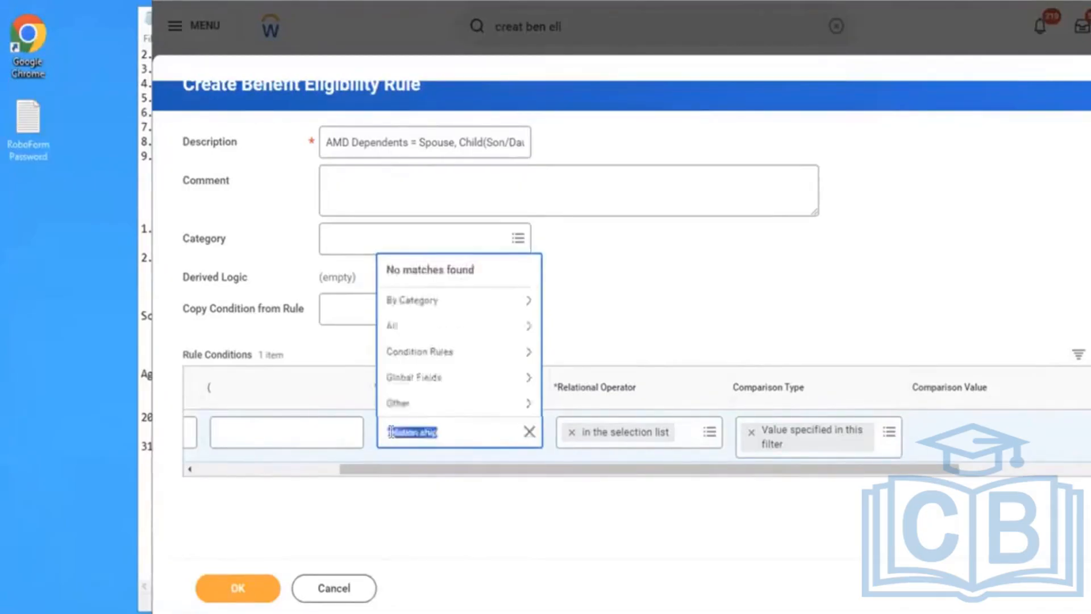
pyautogui.write('rela')
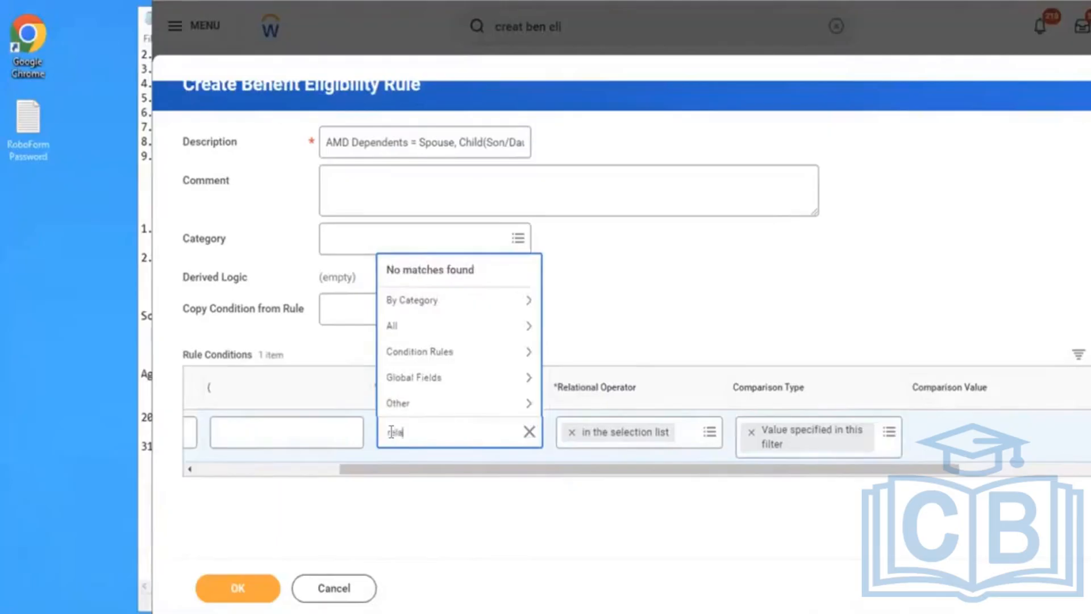
pyautogui.write('tion')
pyautogui.press('Return')
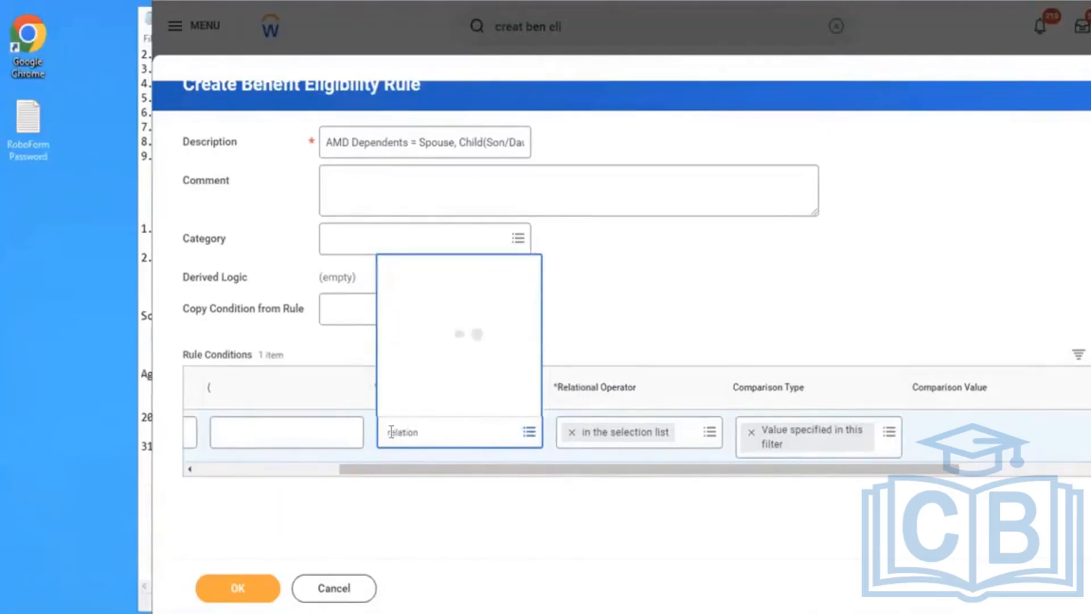
pyautogui.click(452, 109)
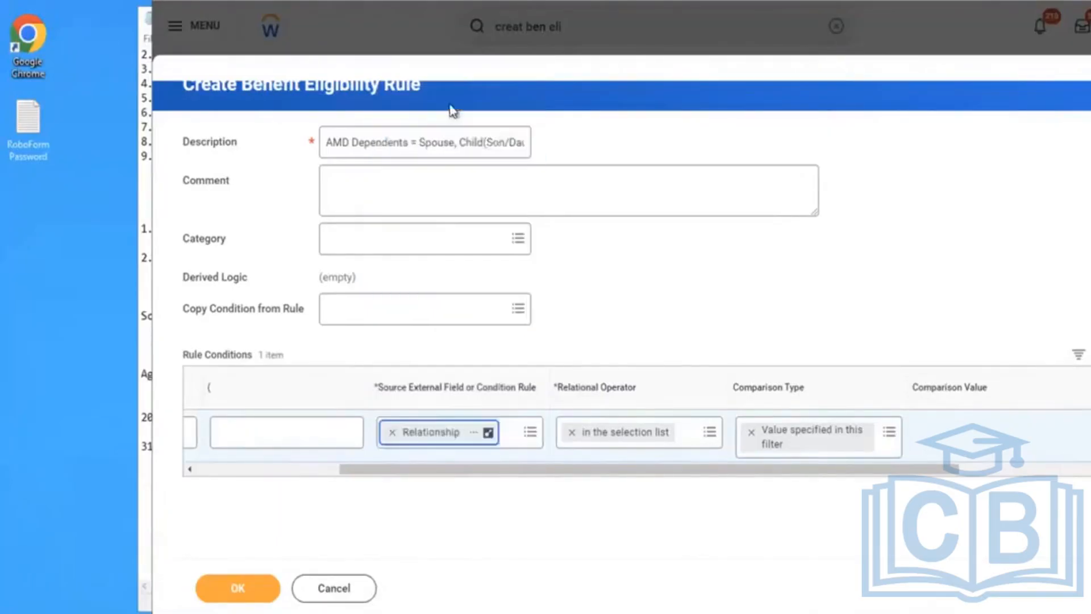
# Compare Relationship 'in the selection list' against Child and Spouse, and save the rule.
pyautogui.click(710, 433)
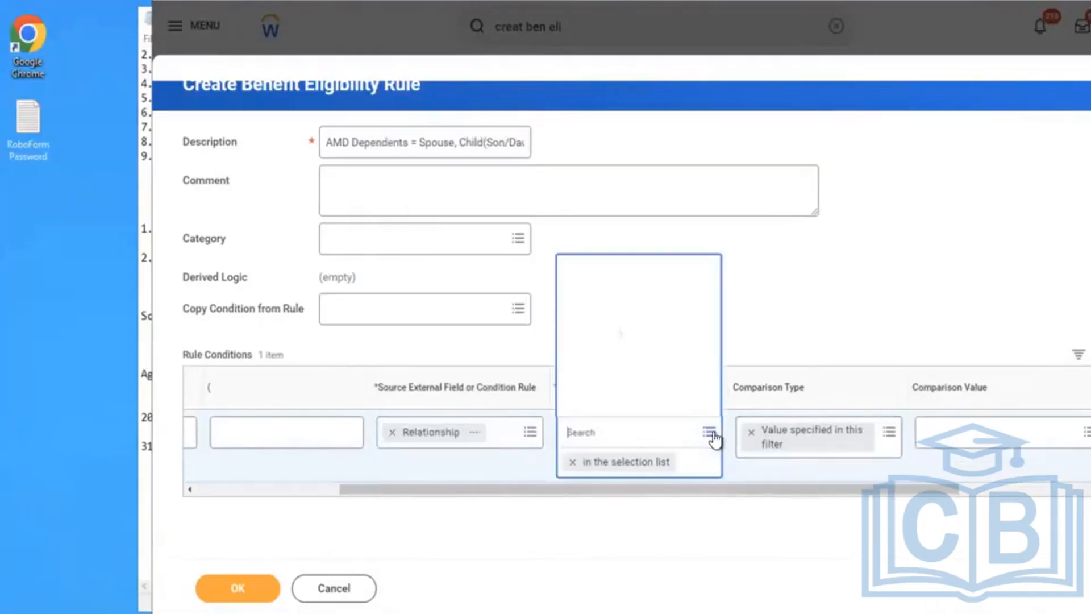
pyautogui.click(619, 384)
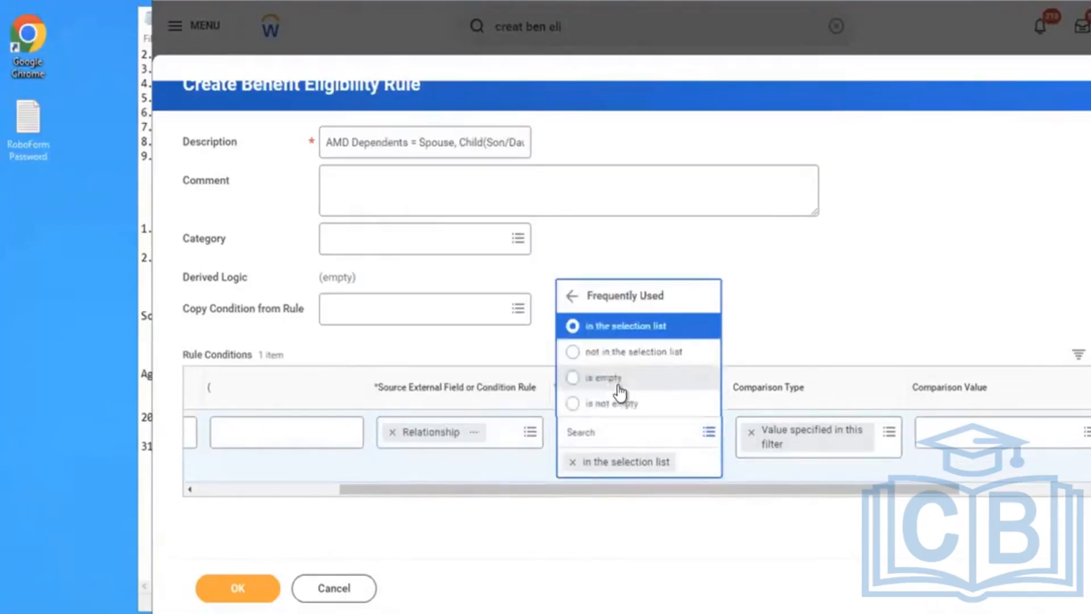
pyautogui.click(964, 437)
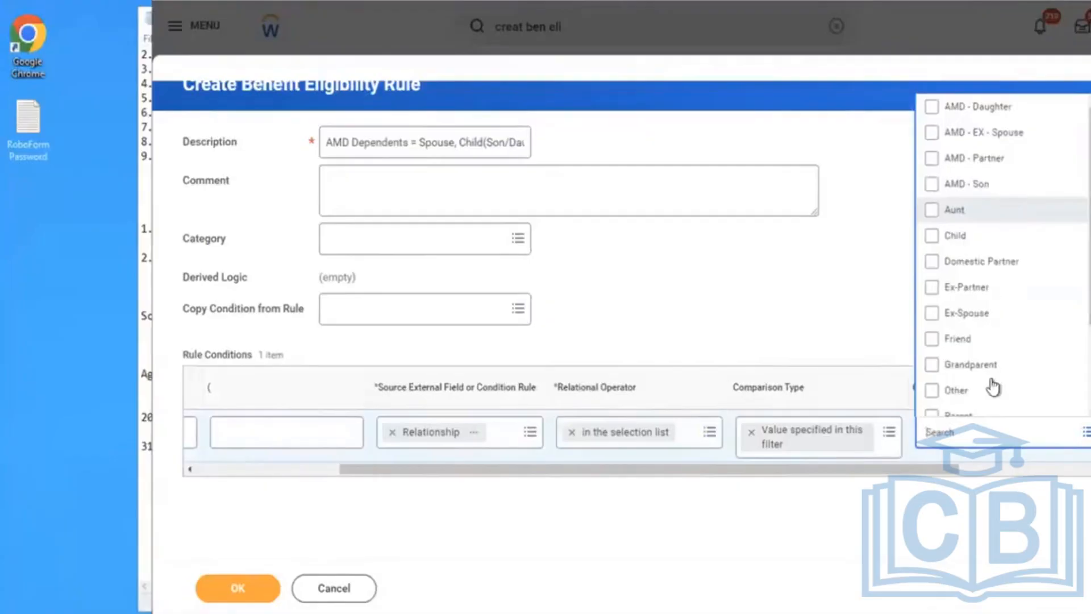
pyautogui.click(966, 237)
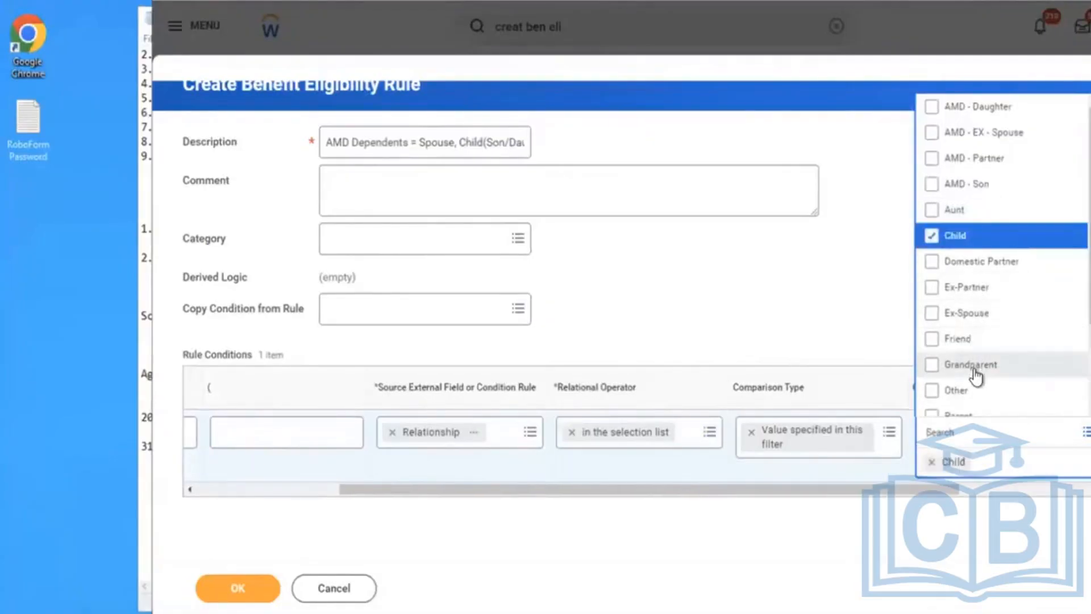
pyautogui.press('Down')
pyautogui.press('Down')
pyautogui.press('Down')
pyautogui.press('Down')
pyautogui.press('Down')
pyautogui.press('Down')
pyautogui.press('Down')
pyautogui.press('Down')
pyautogui.press('Down')
pyautogui.press('Down')
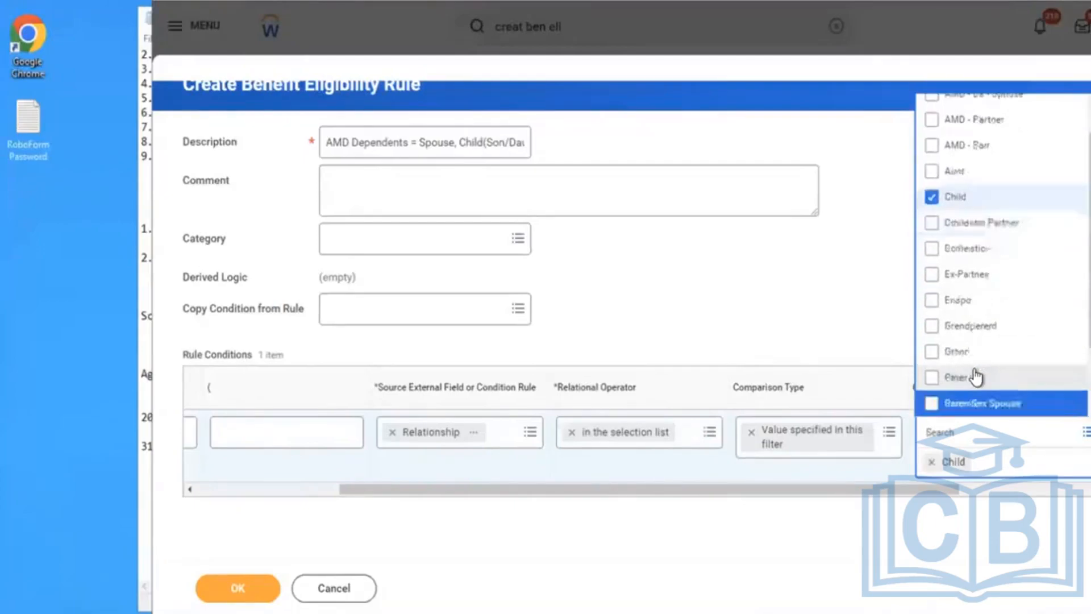
pyautogui.press('Down')
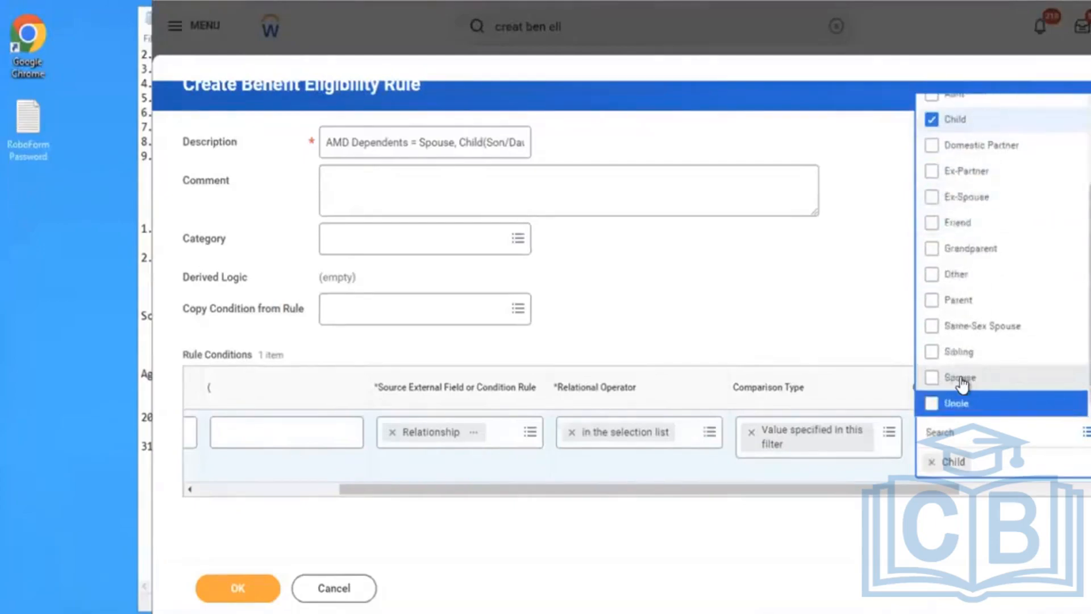
pyautogui.click(962, 384)
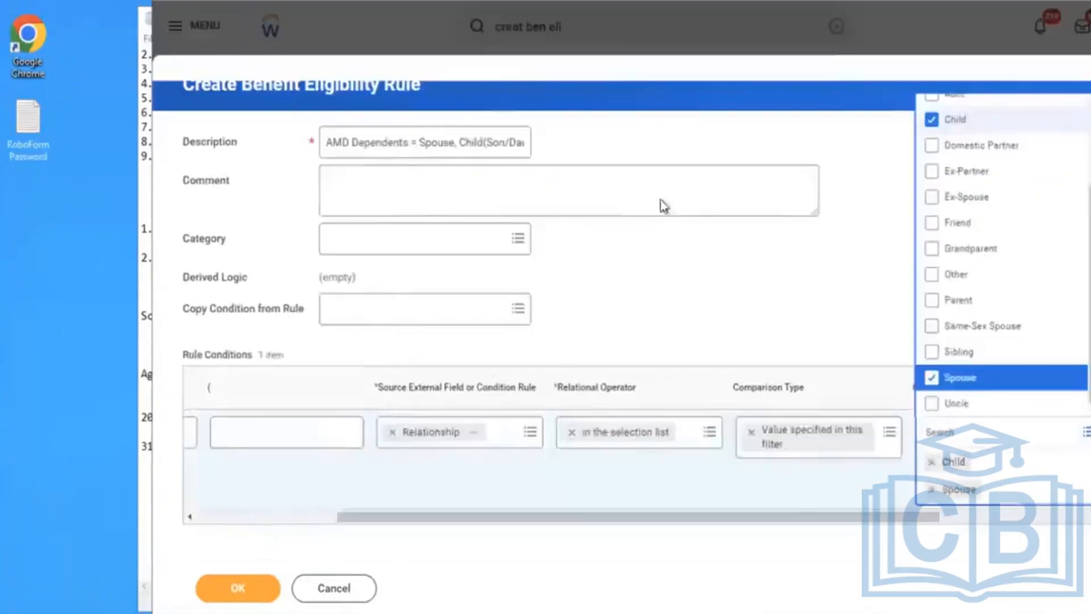
pyautogui.click(663, 284)
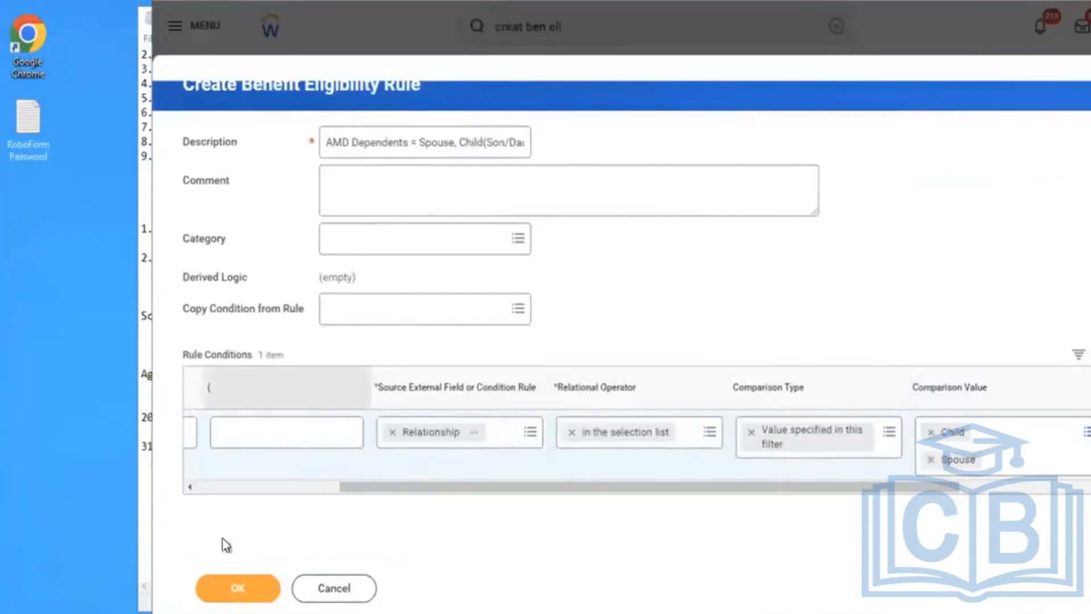
pyautogui.click(231, 576)
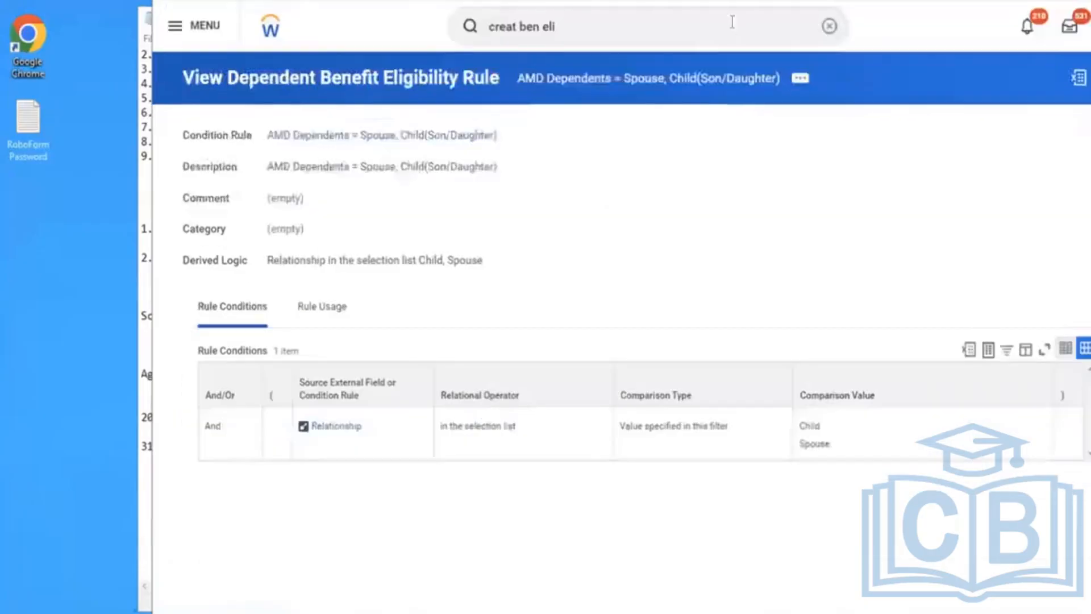
# Copy the saved AMD Dependents rule's name using Copy Text from its related actions.
pyautogui.click(800, 84)
pyautogui.click(831, 148)
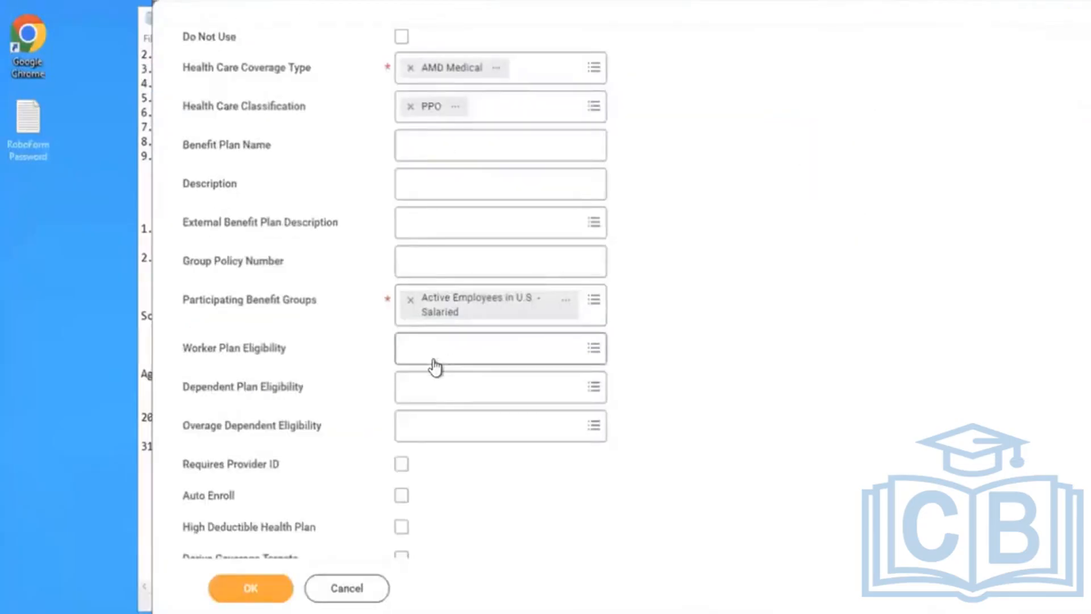
# Paste and select the AMD Dependents = Spouse, Child(Son/Daughter) rule for Dependent Plan Eligibility.
pyautogui.click(436, 382)
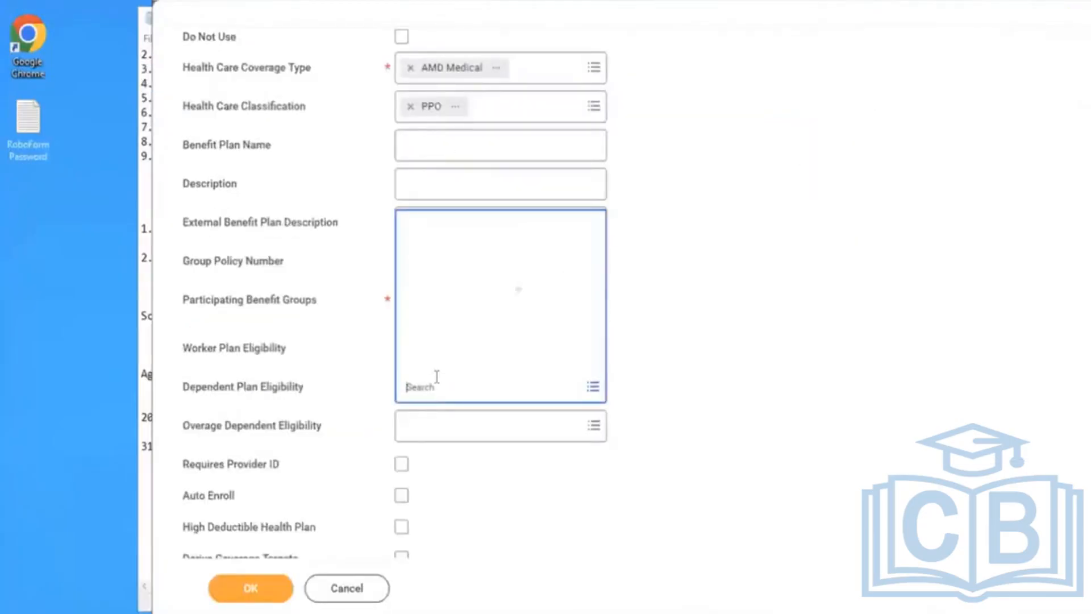
pyautogui.hotkey('ctrl', 'v')
pyautogui.press('Return')
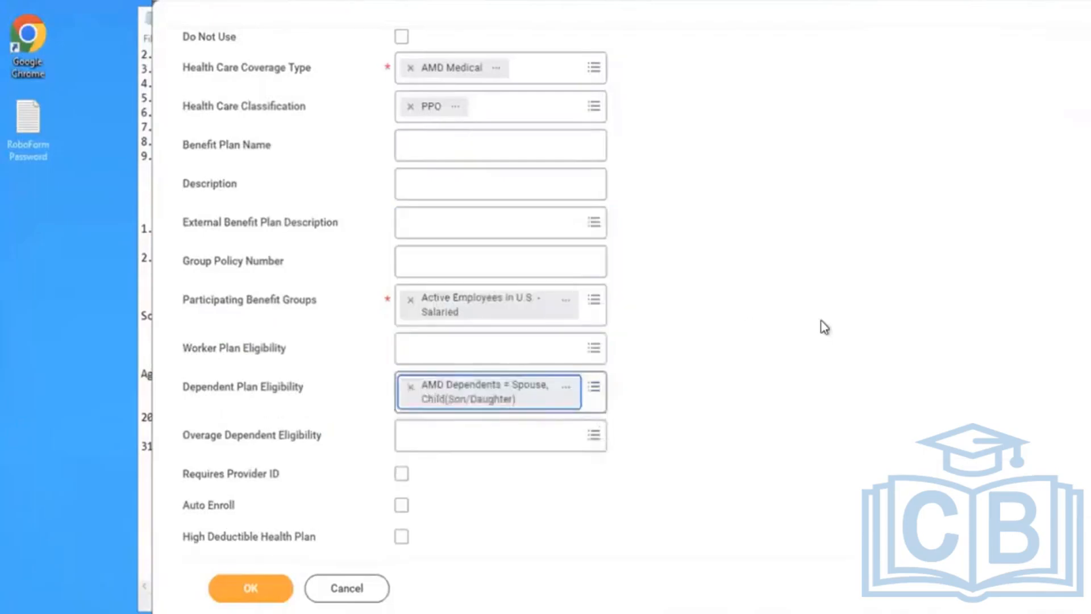
pyautogui.scroll(-3, 824, 327)
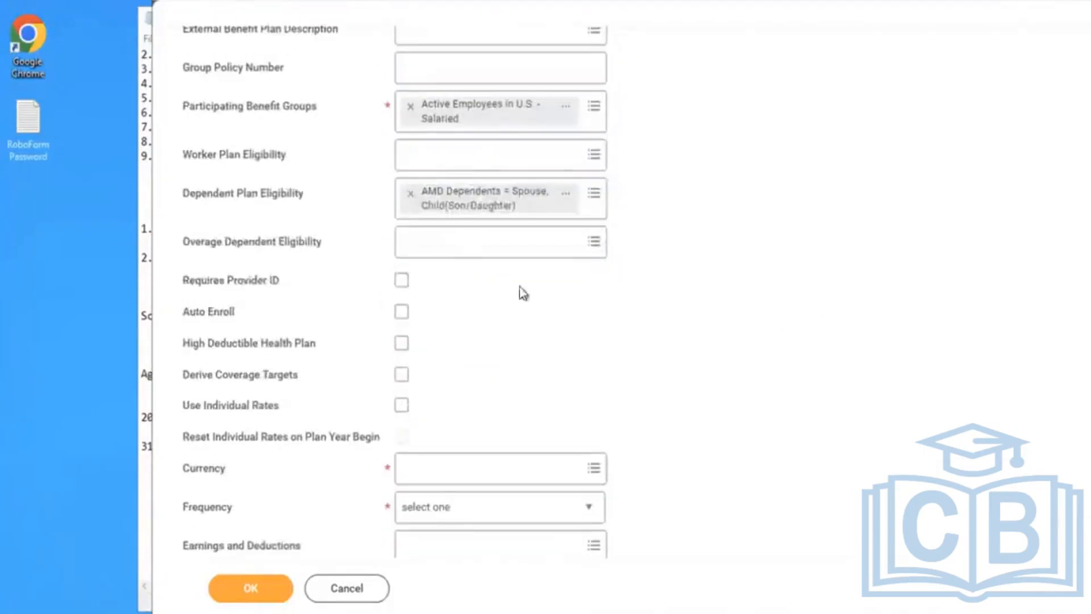
pyautogui.moveTo(441, 265)
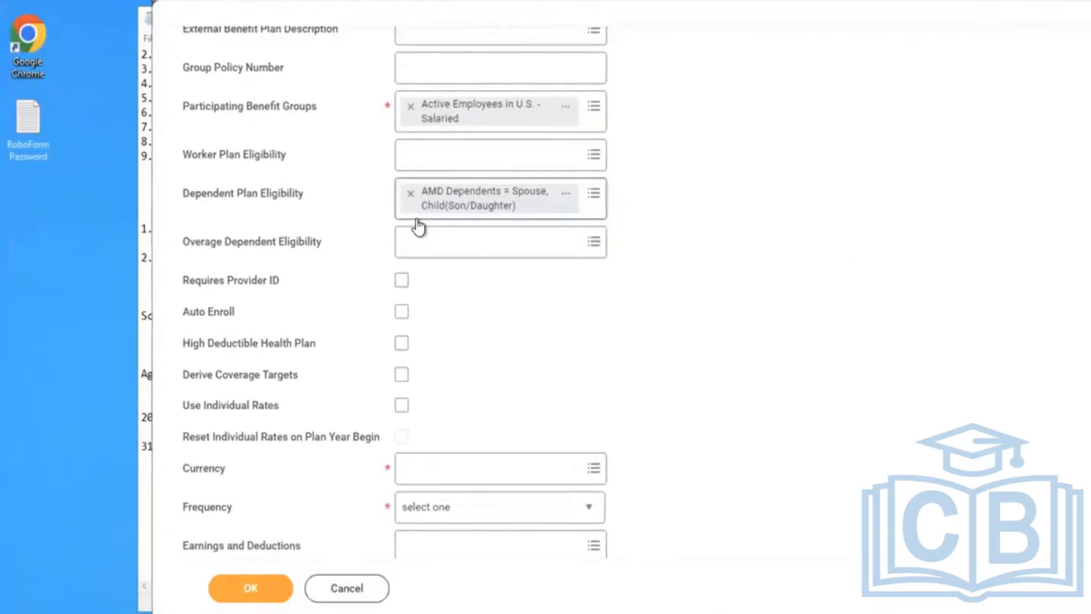
pyautogui.click(434, 252)
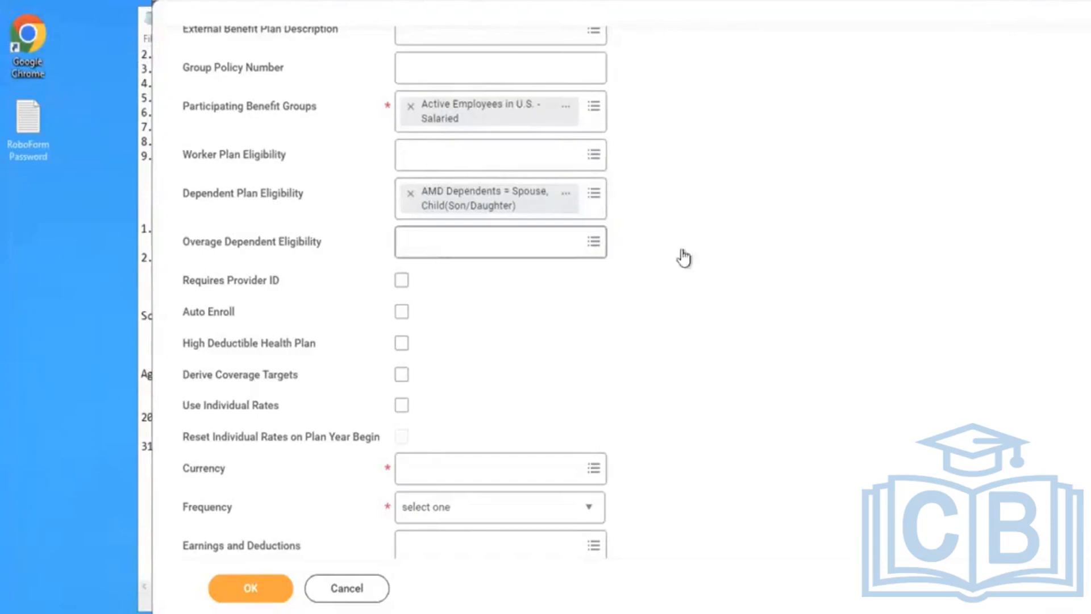
# Tick the Requires Provider ID and Derive Coverage Targets checkboxes.
pyautogui.click(818, 264)
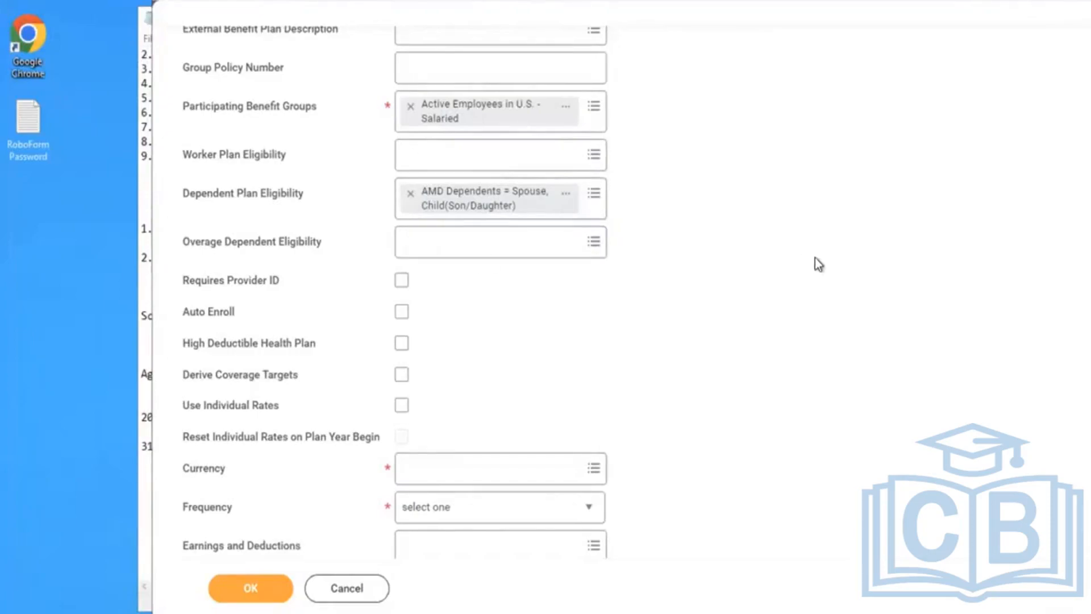
pyautogui.click(401, 281)
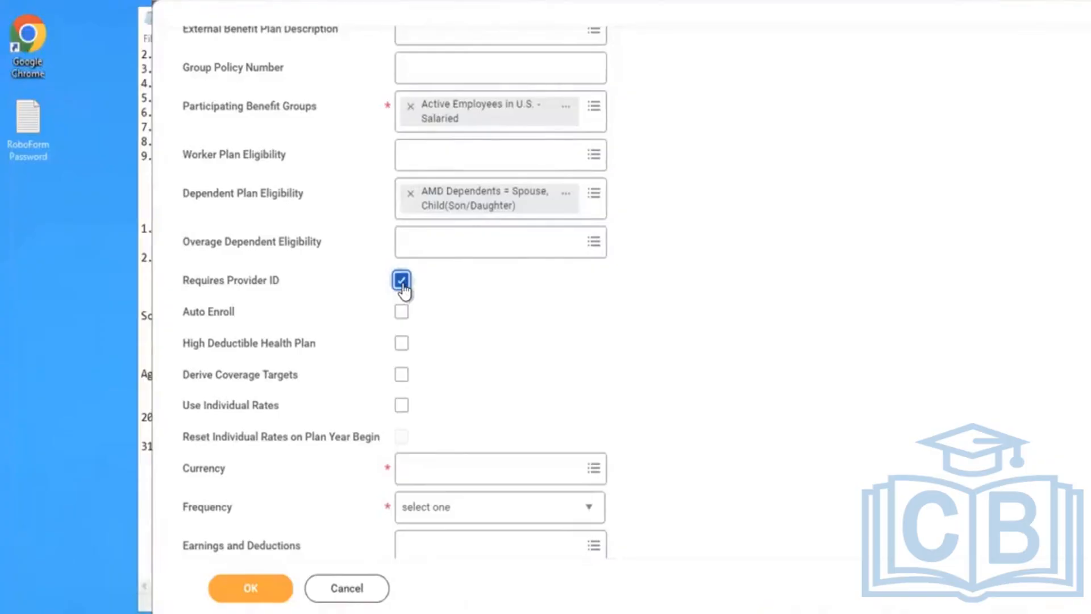
pyautogui.click(401, 375)
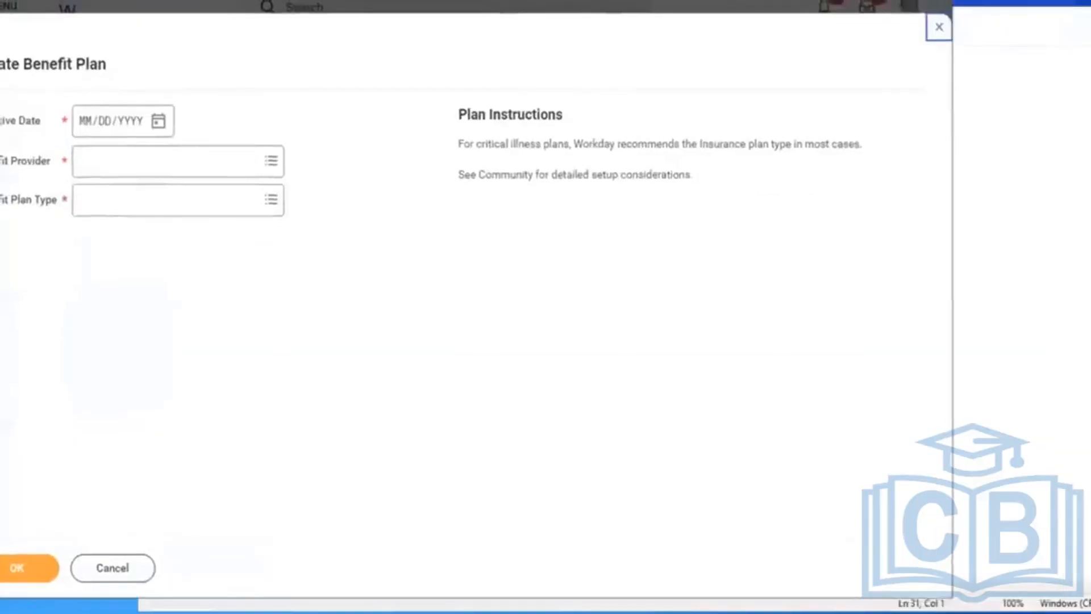
# Restore the saved Create Benefit Plan draft through the profile menu's Recovery Assistant.
pyautogui.click(973, 43)
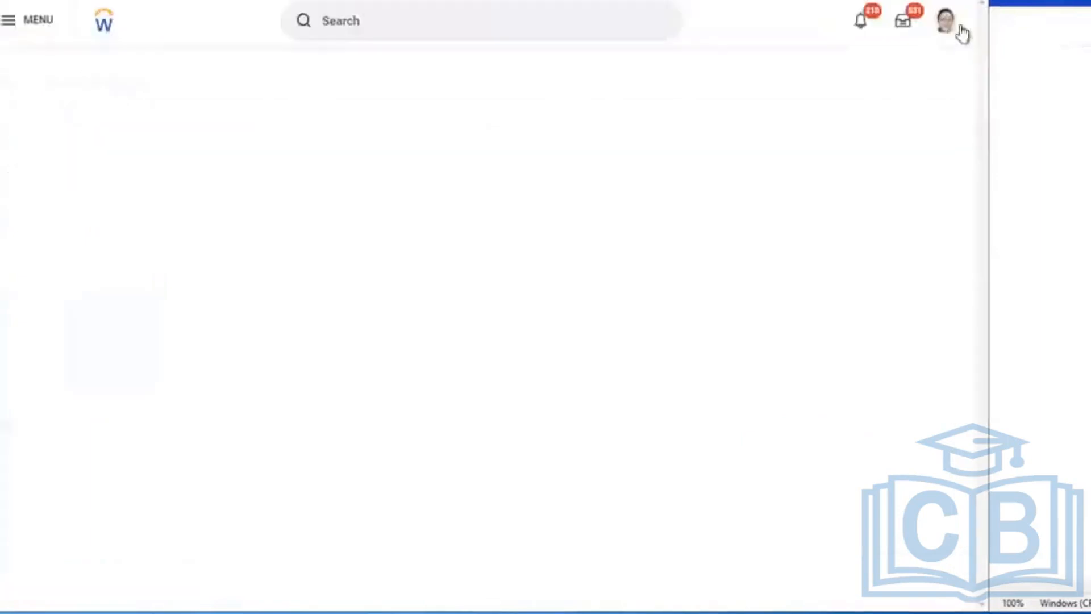
pyautogui.click(946, 23)
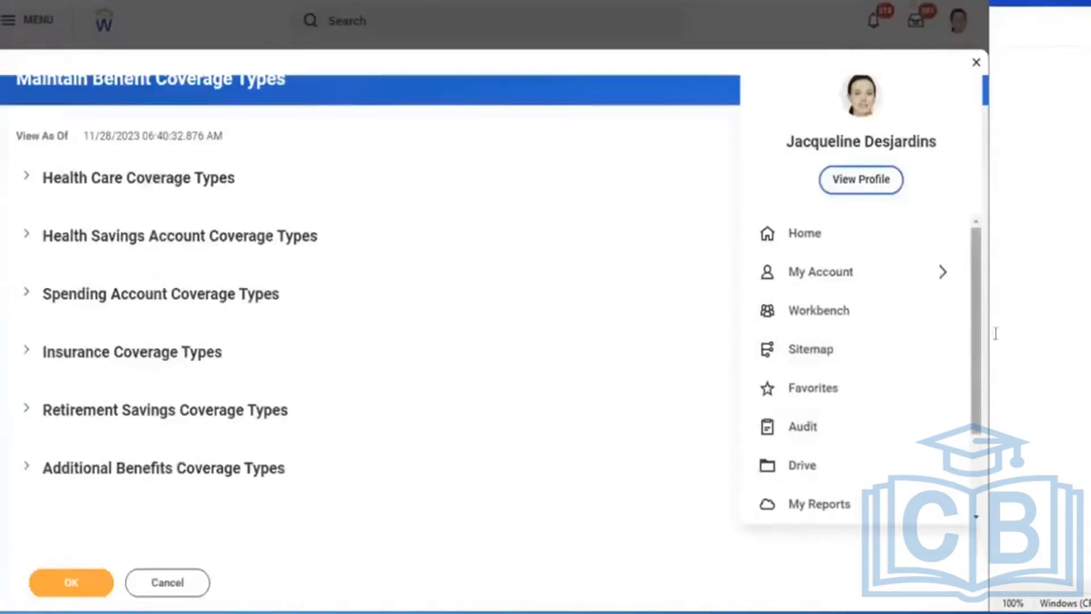
pyautogui.scroll(-2, 976, 335)
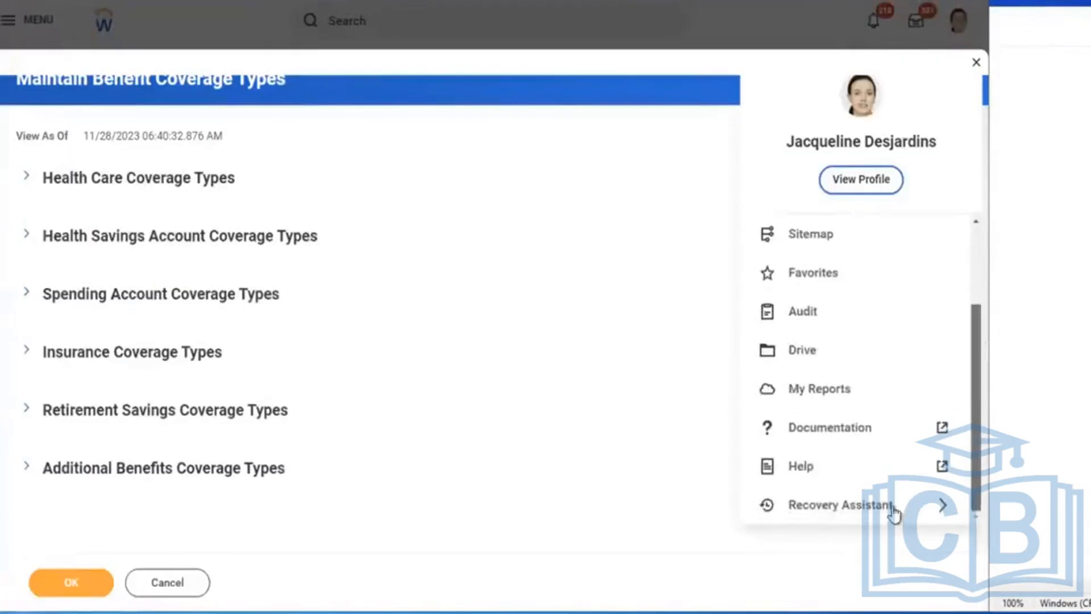
pyautogui.click(882, 515)
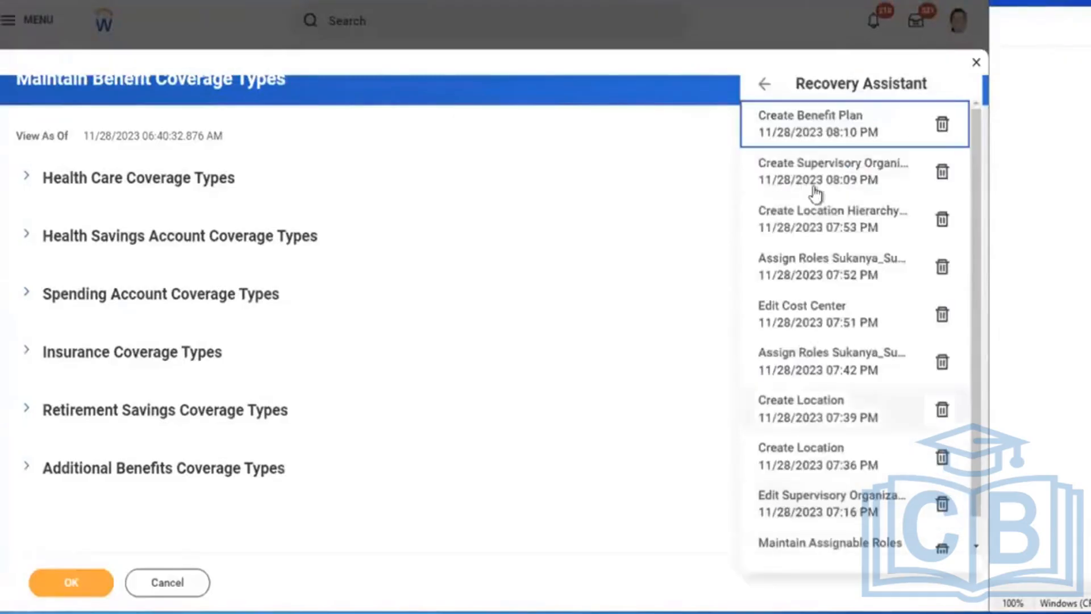
pyautogui.click(793, 125)
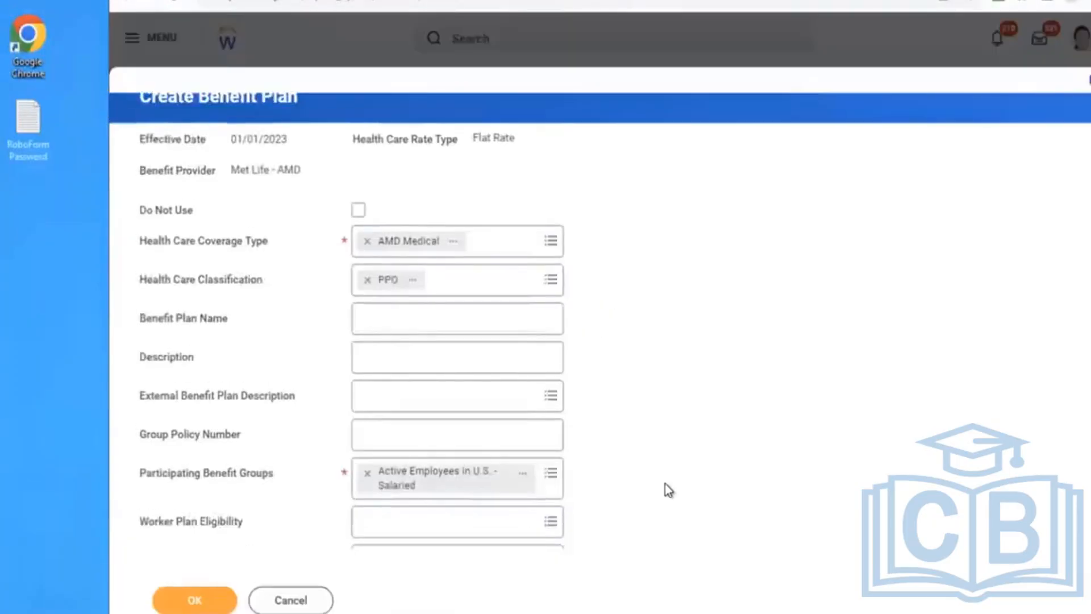
# Set the plan currency to USD.
pyautogui.scroll(-3, 714, 438)
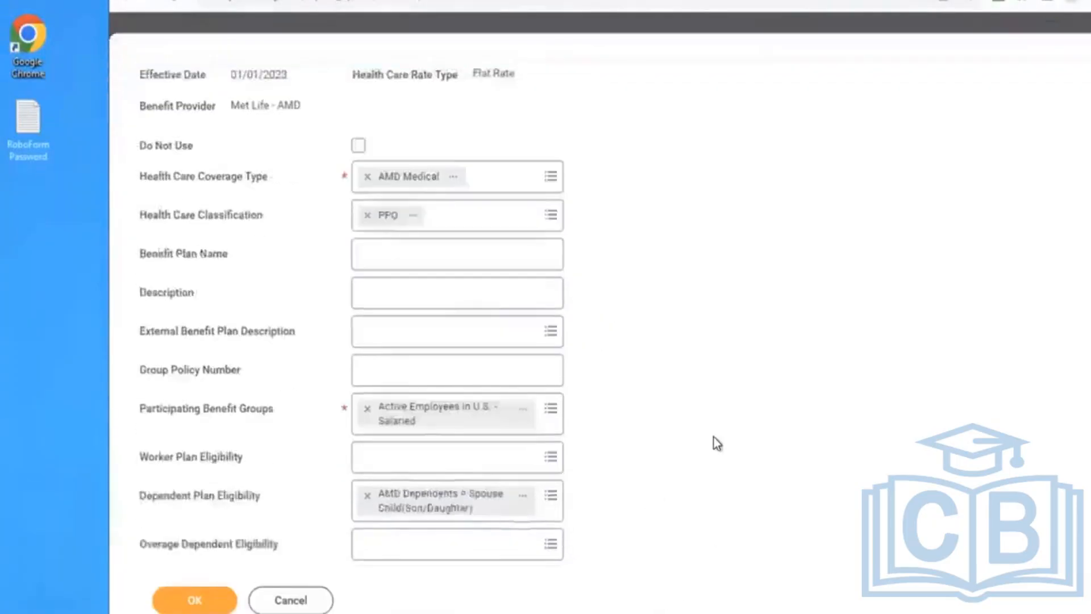
pyautogui.scroll(-10, 714, 437)
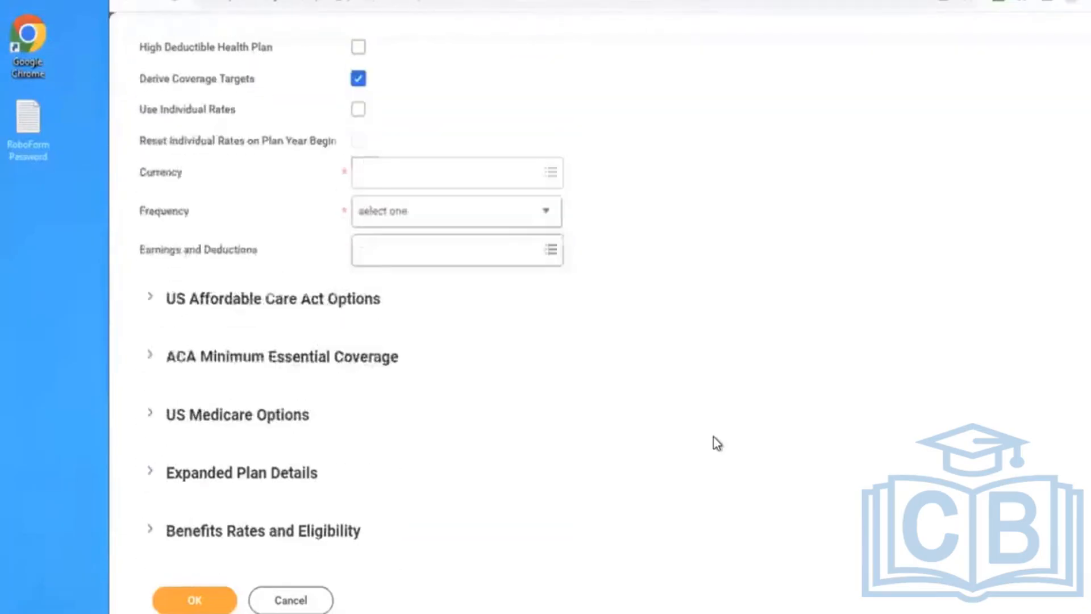
pyautogui.click(428, 168)
pyautogui.write('USD')
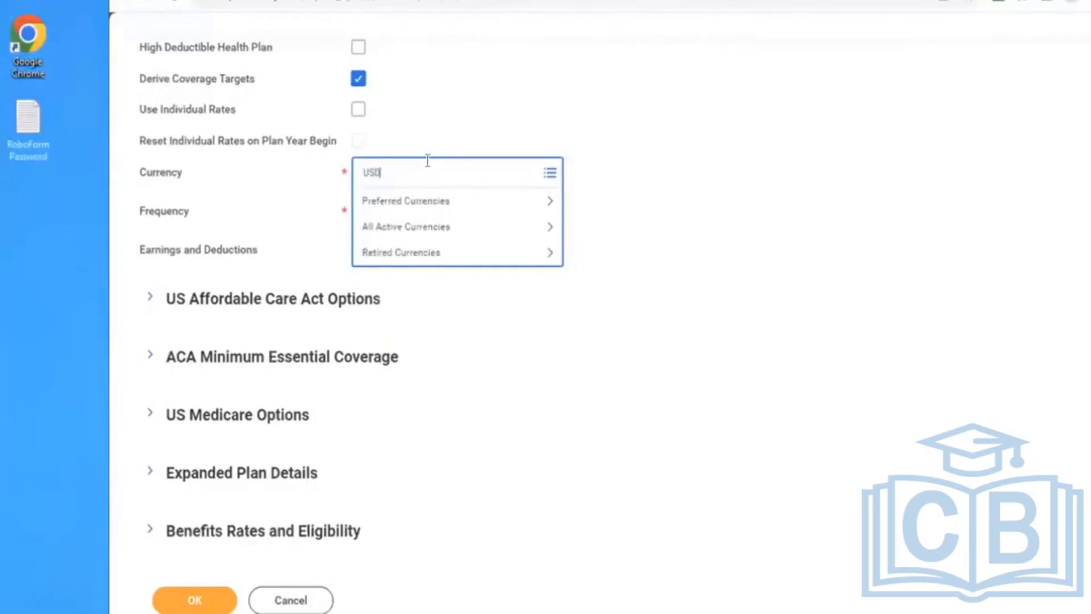
pyautogui.press('Return')
pyautogui.click(740, 195)
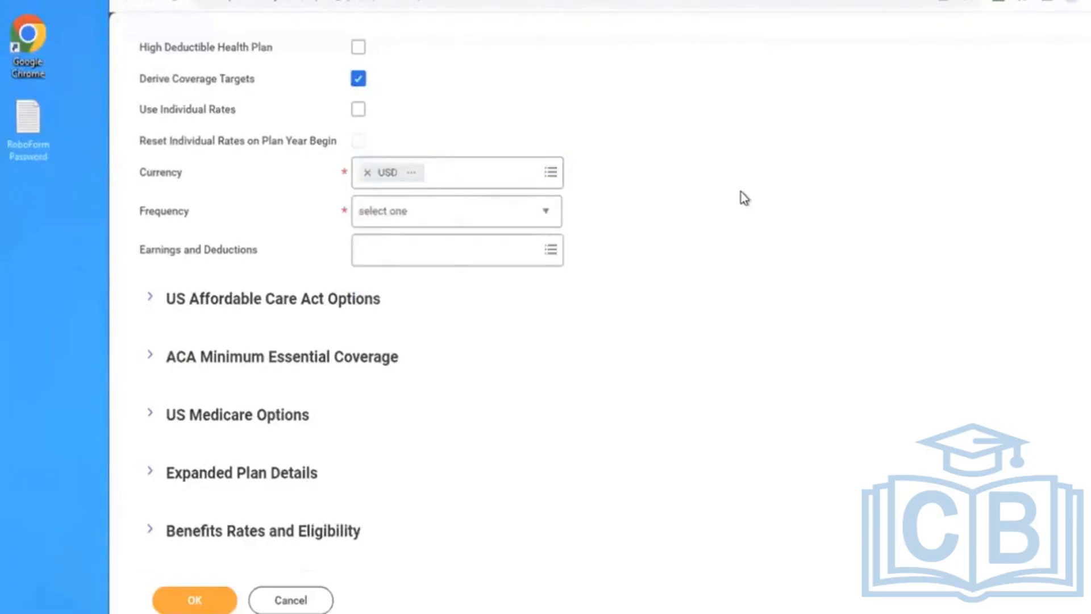
pyautogui.scroll(1, 744, 198)
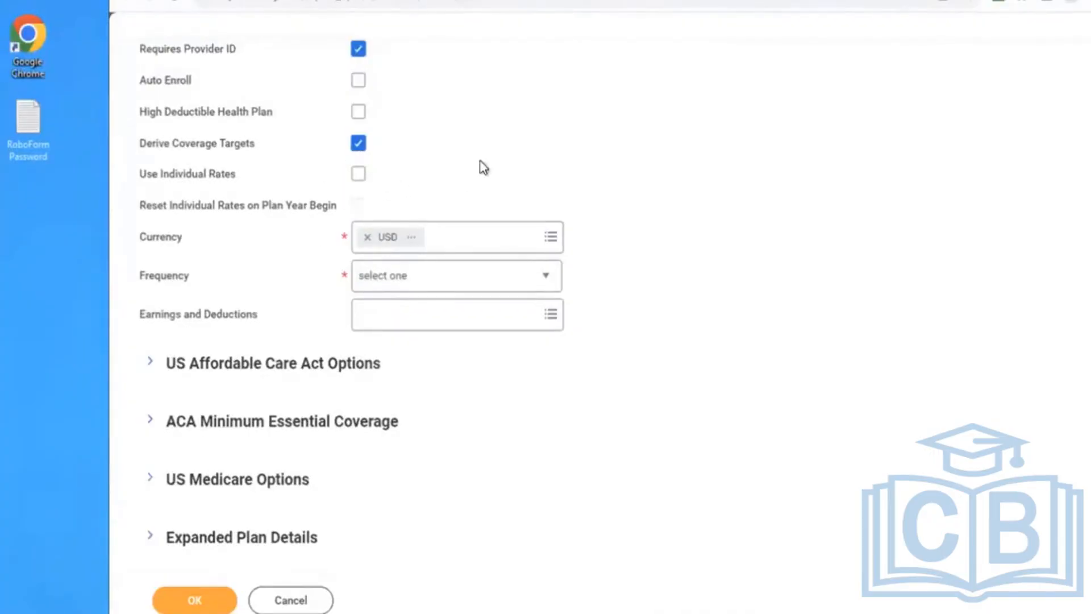
# Choose Monthly as the plan's frequency.
pyautogui.click(402, 276)
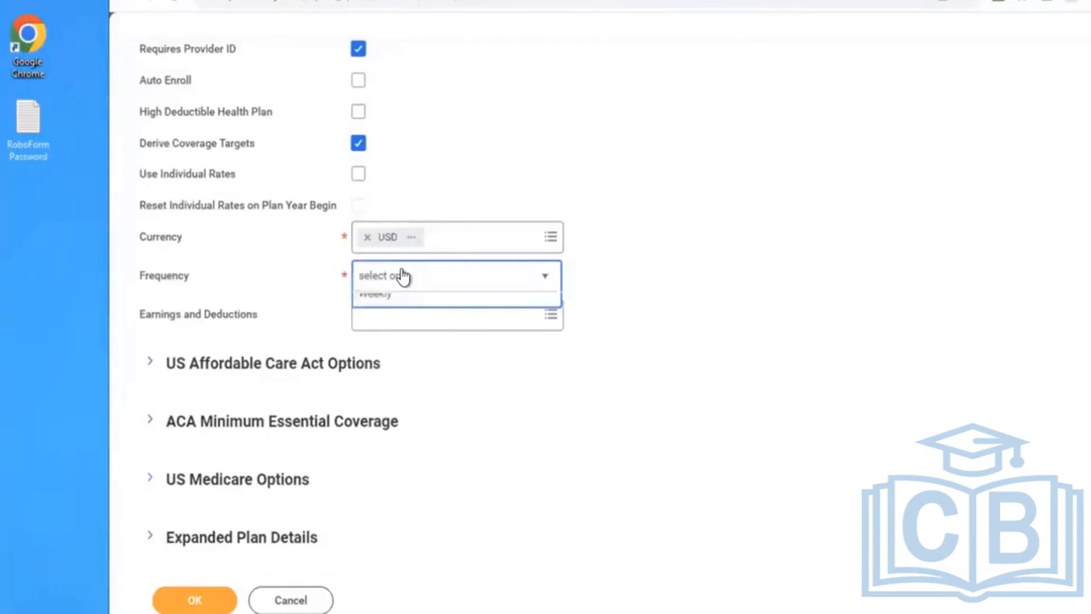
pyautogui.click(502, 177)
pyautogui.scroll(1, 501, 175)
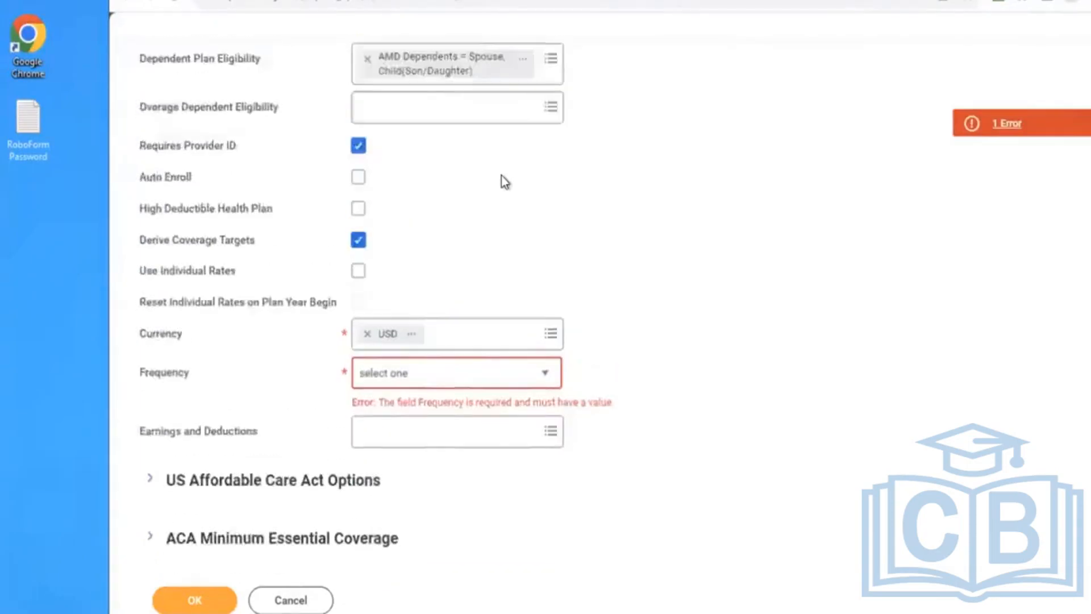
pyautogui.click(357, 147)
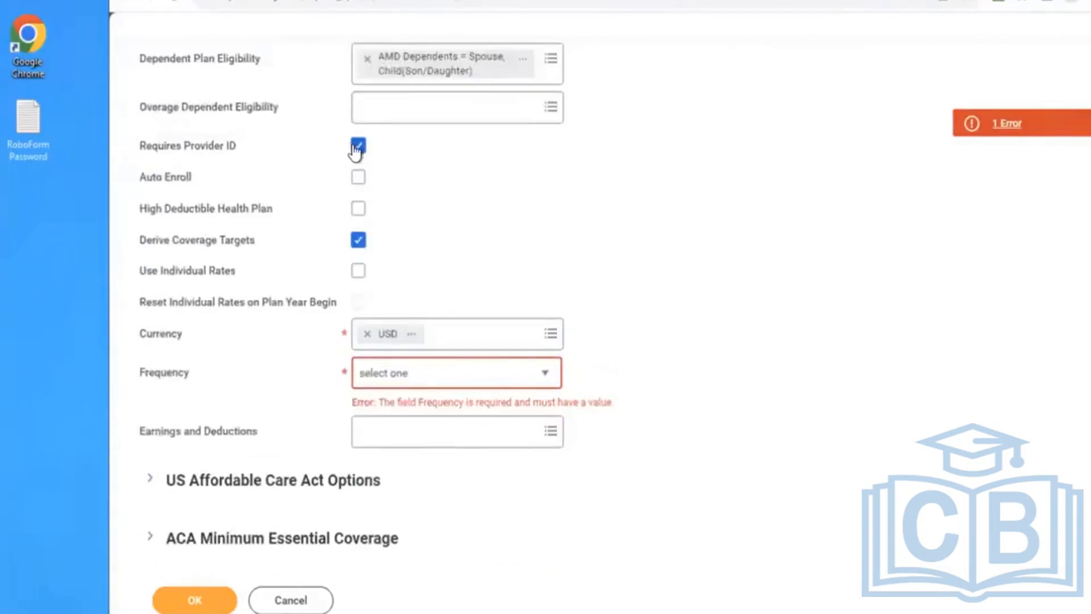
pyautogui.click(420, 377)
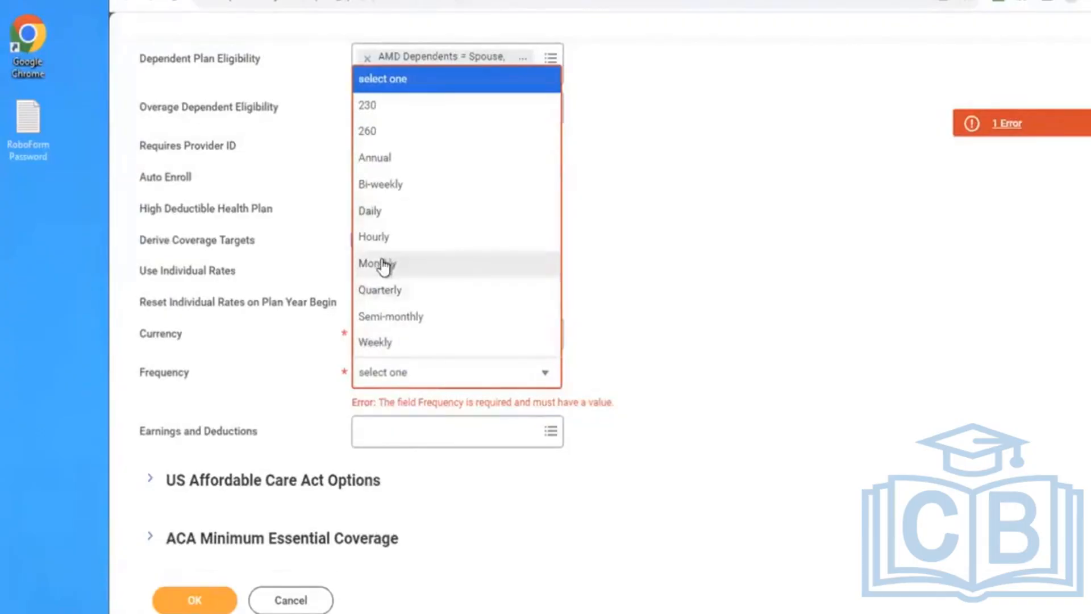
pyautogui.click(419, 263)
pyautogui.scroll(-3, 656, 186)
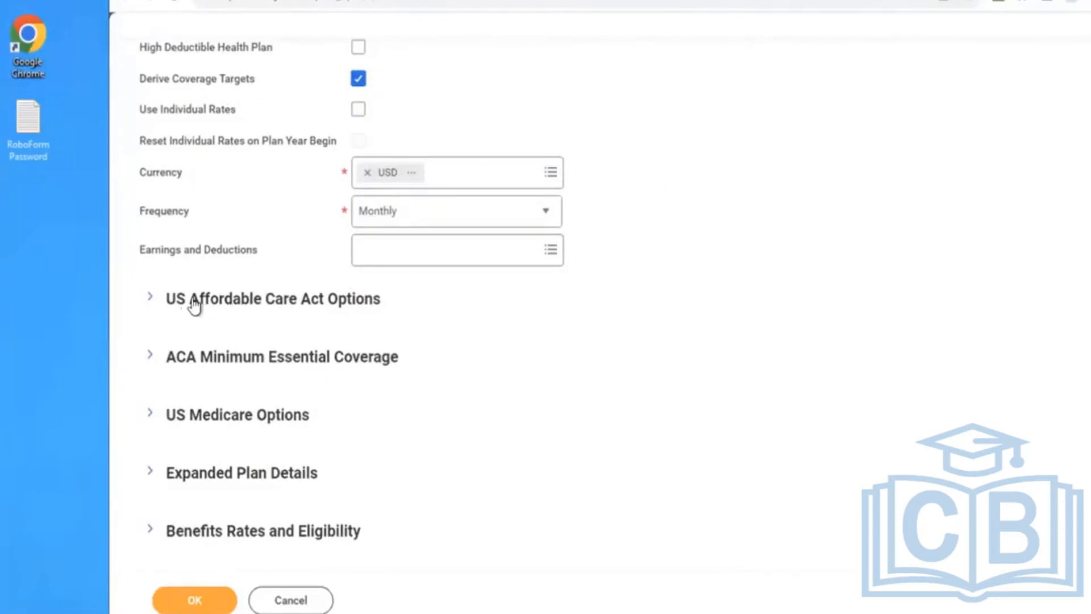
pyautogui.click(150, 299)
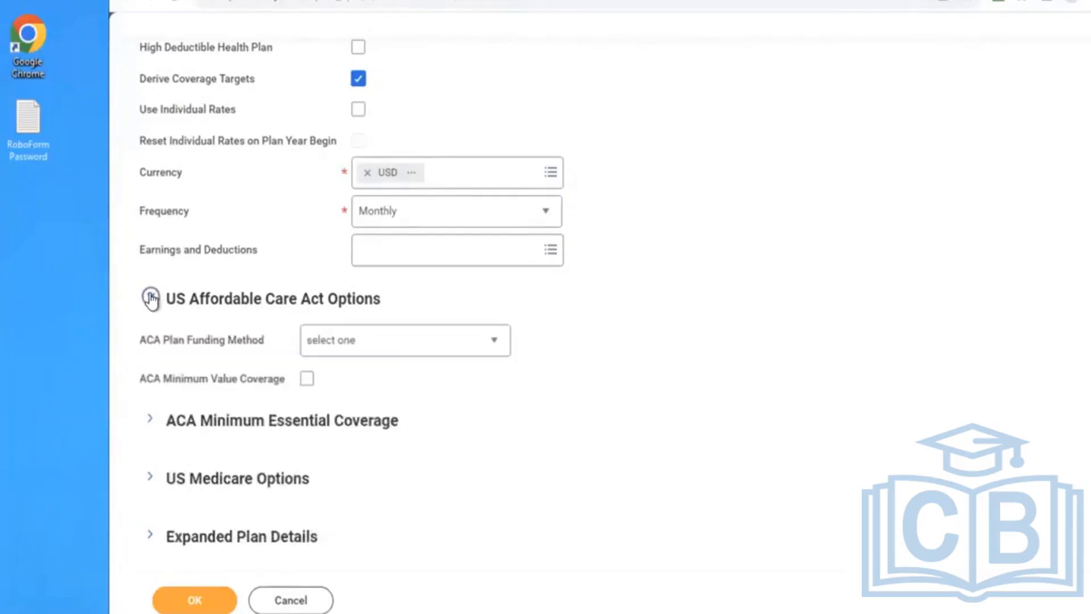
pyautogui.click(150, 298)
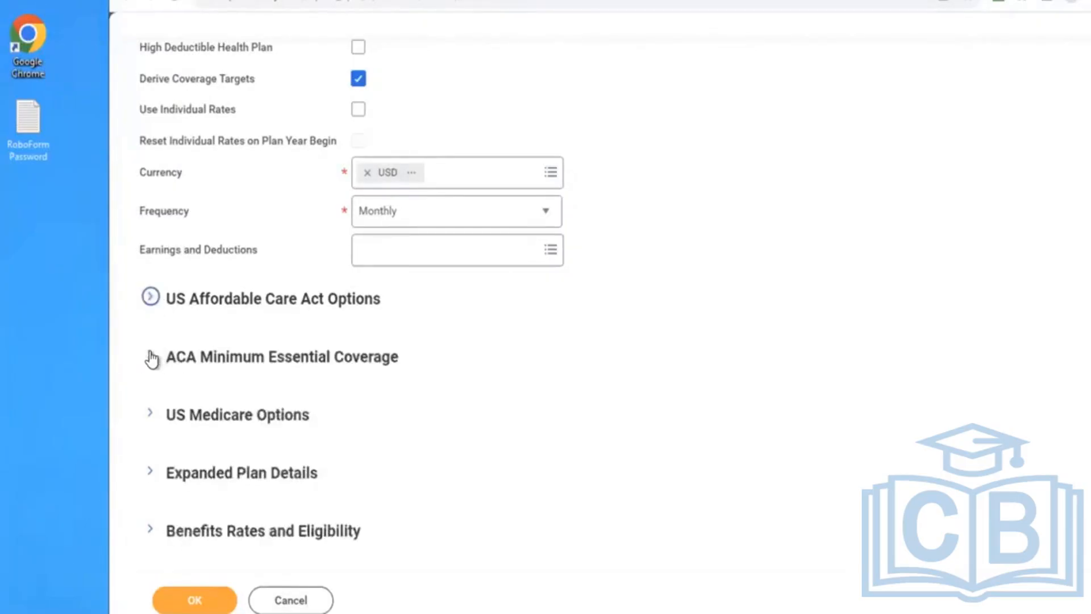
pyautogui.click(151, 357)
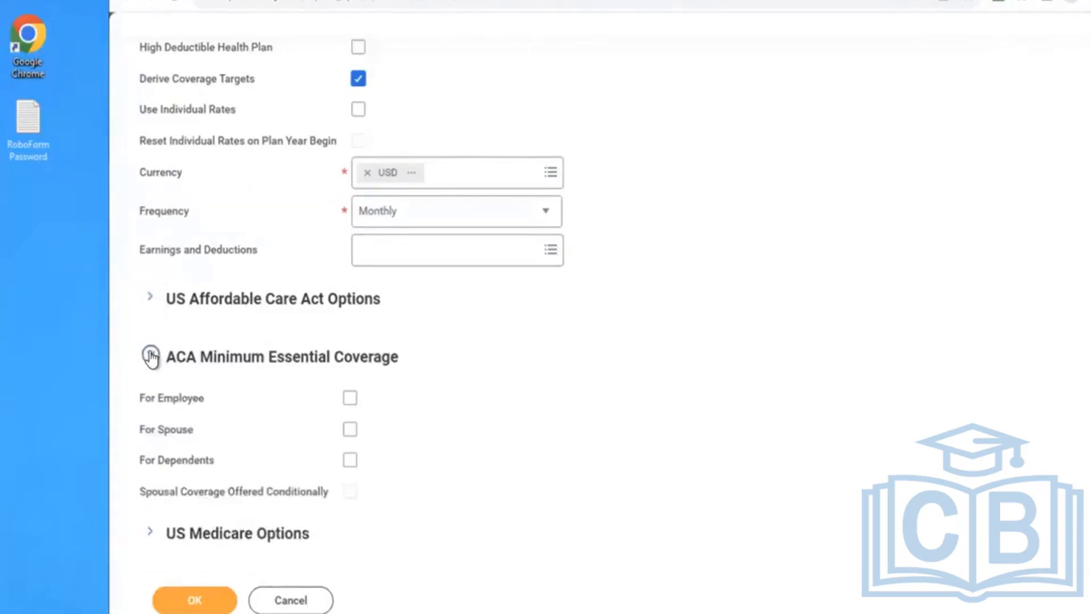
pyautogui.click(151, 356)
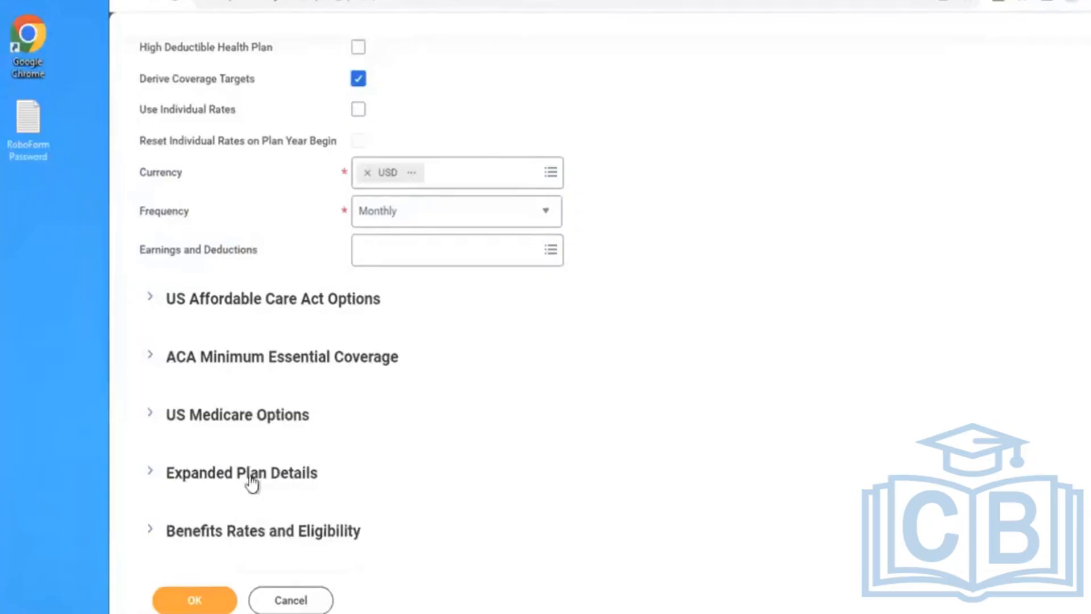
pyautogui.click(234, 474)
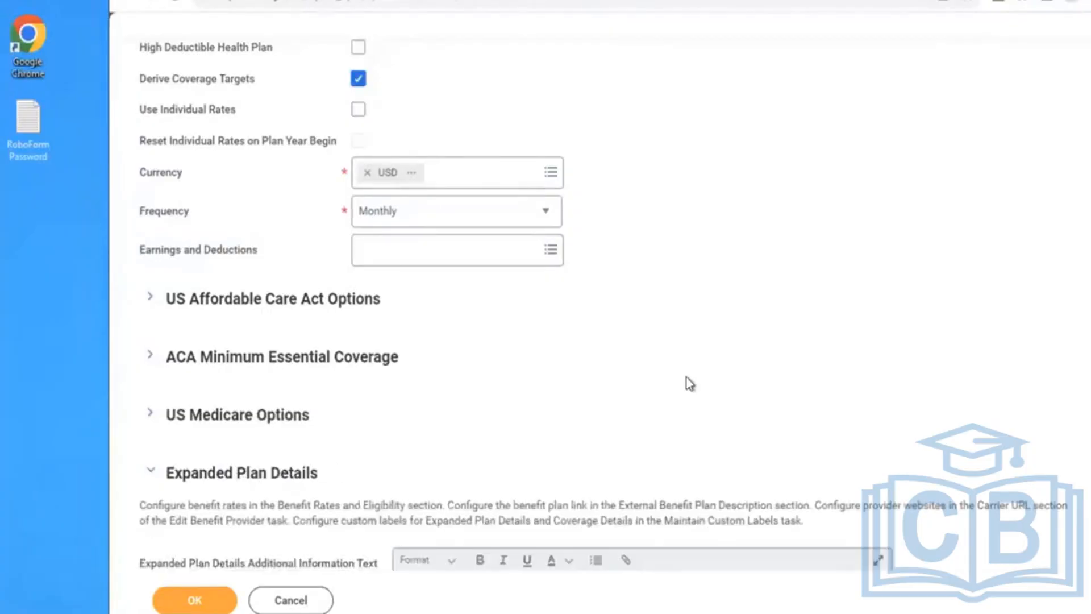
pyautogui.scroll(-5, 686, 377)
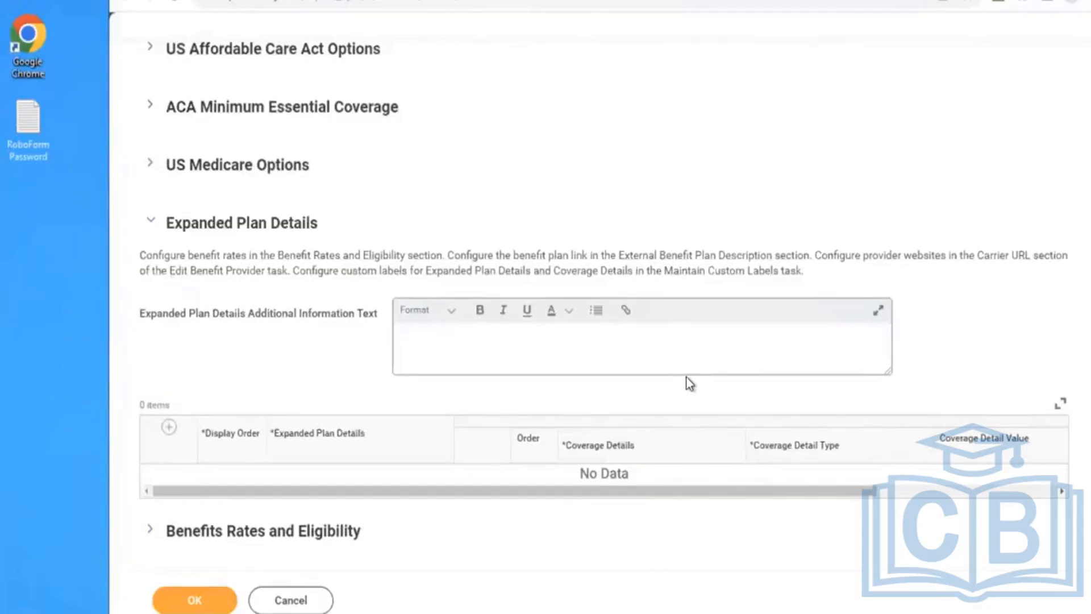
pyautogui.click(169, 427)
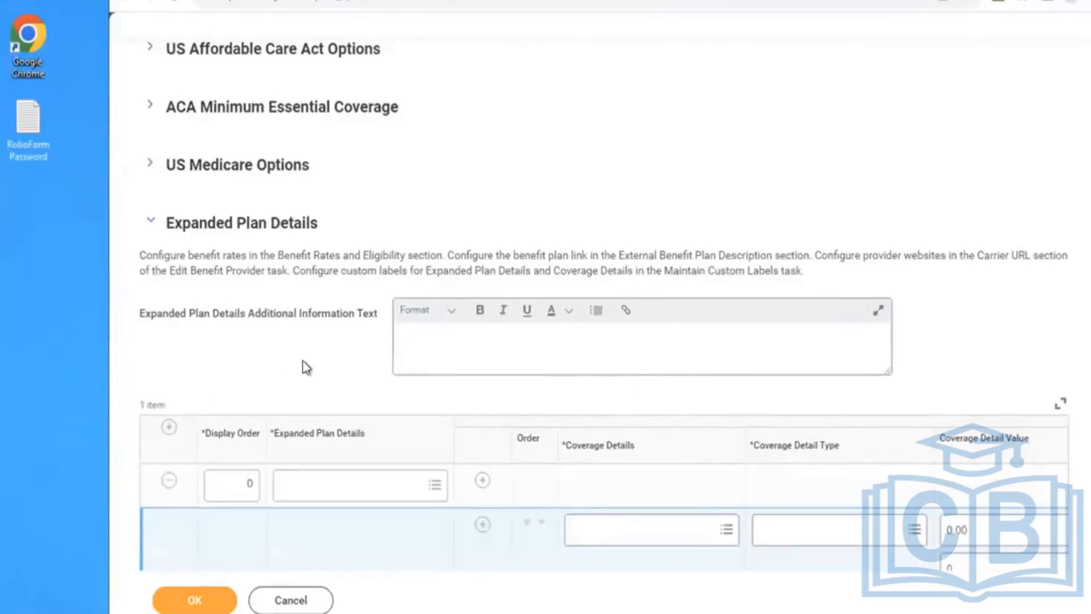
pyautogui.scroll(-3, 306, 368)
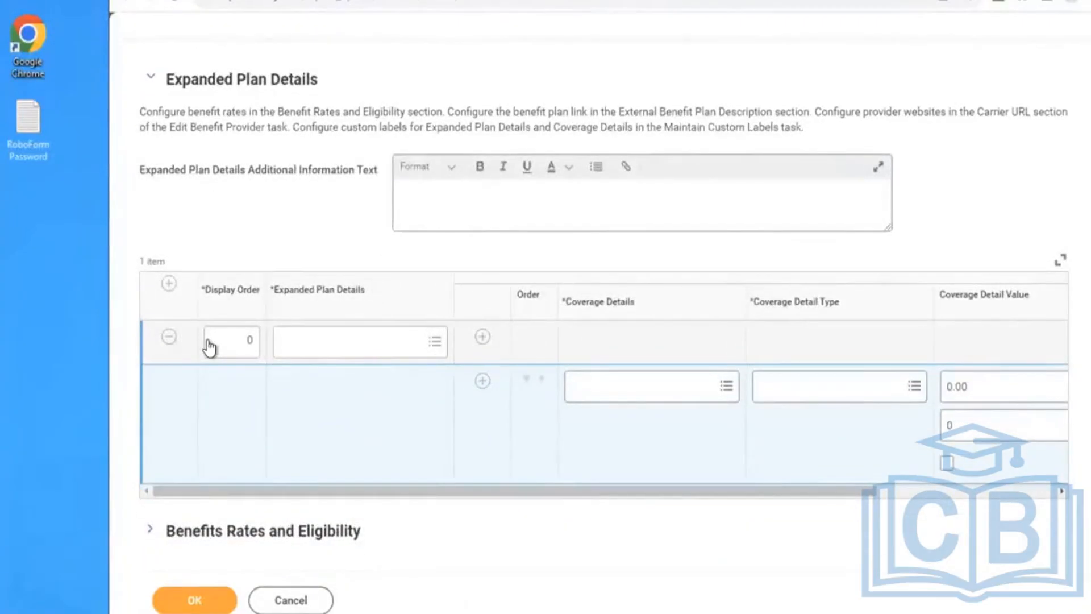
pyautogui.click(169, 338)
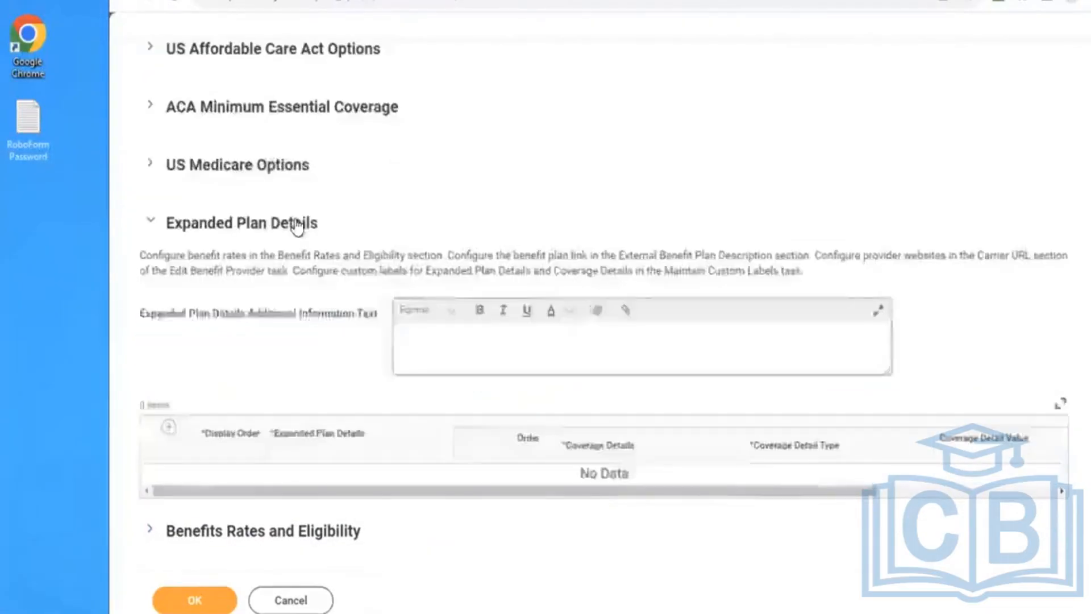
pyautogui.click(296, 226)
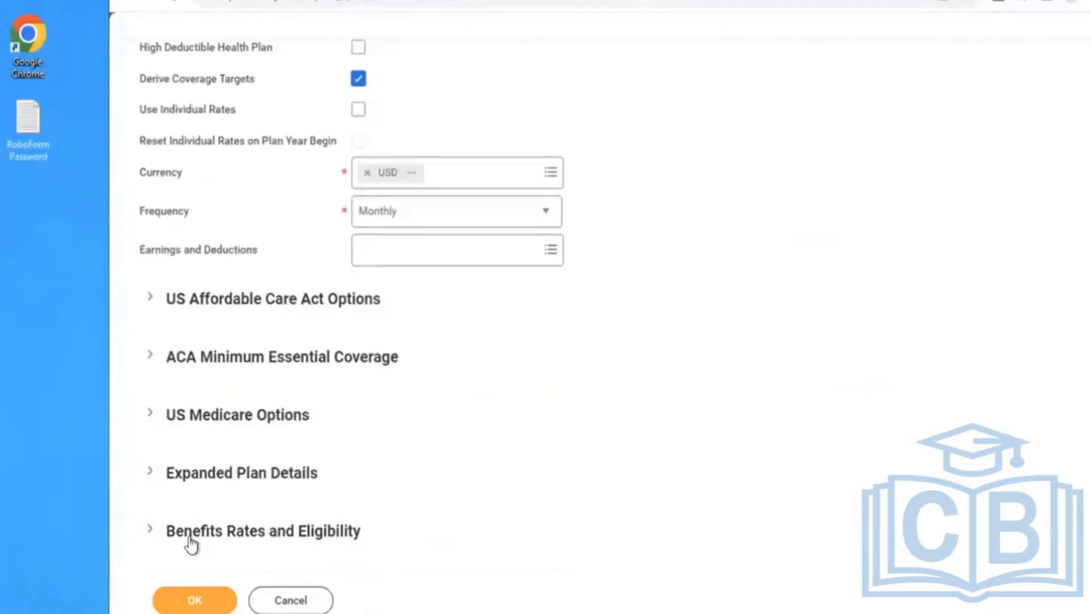
# Select Active Employees in U.S. - Salaried as the participating benefit group.
pyautogui.click(310, 528)
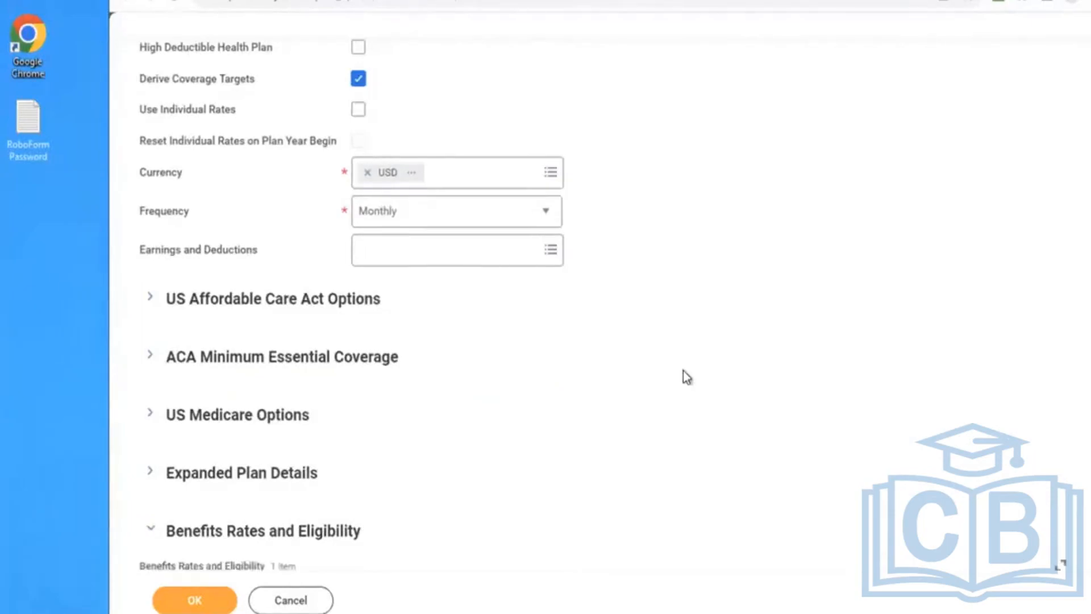
pyautogui.scroll(-6, 683, 370)
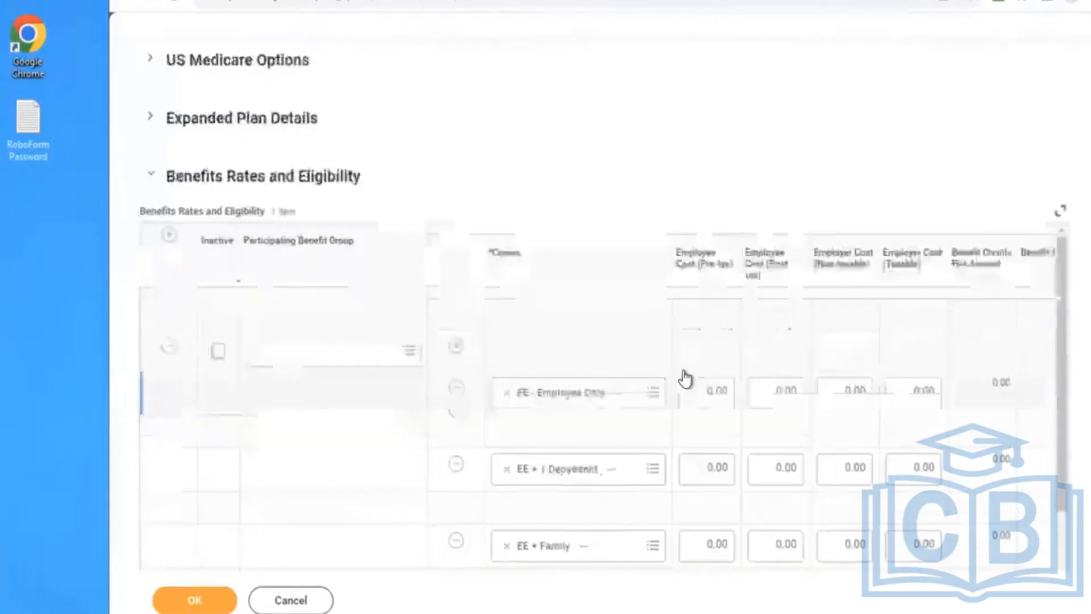
pyautogui.scroll(-1, 685, 377)
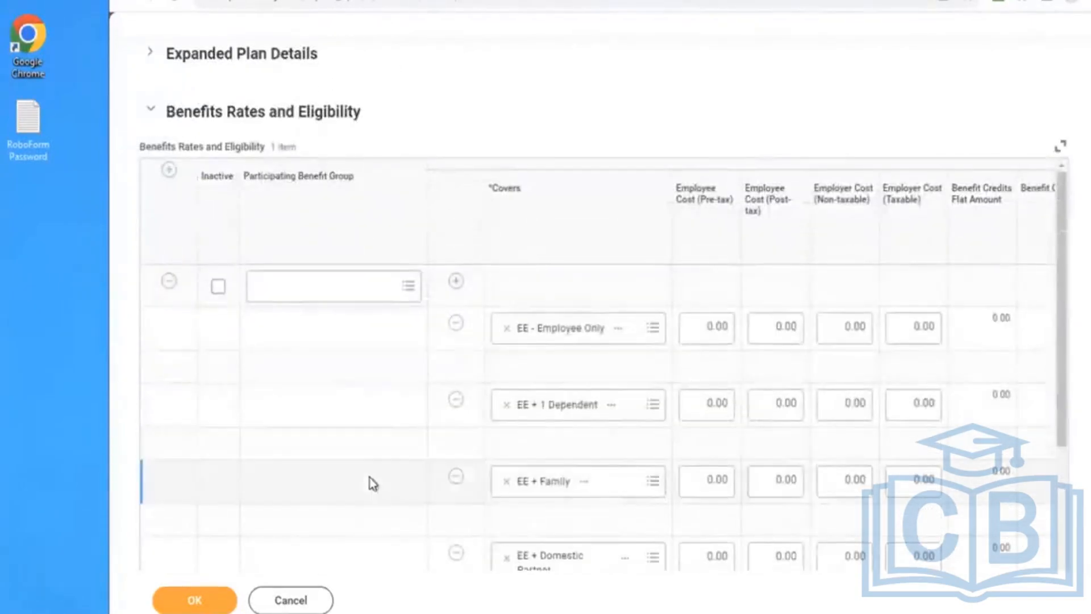
pyautogui.click(302, 289)
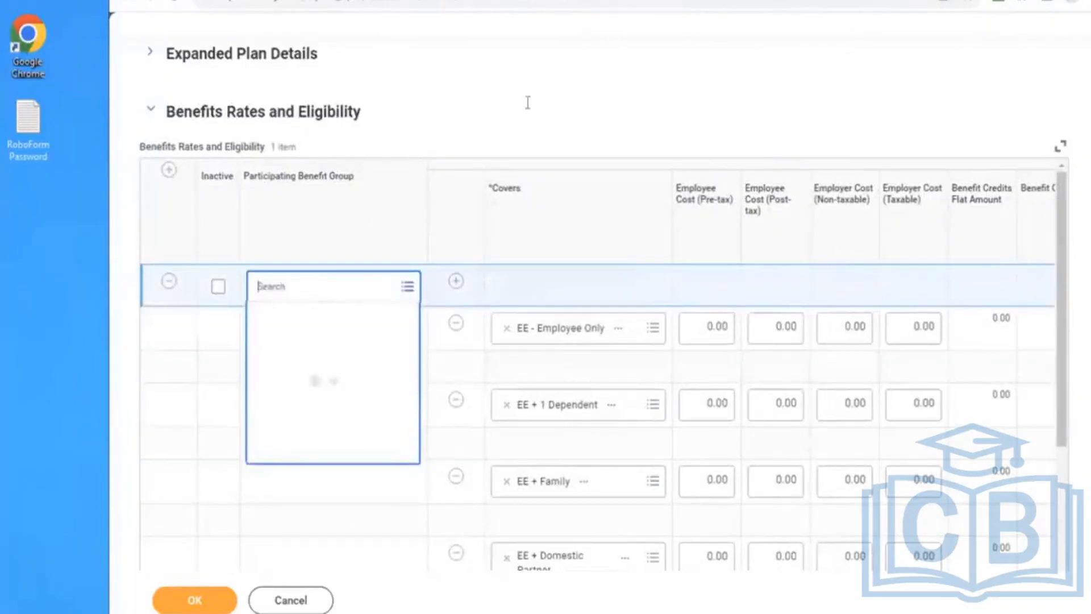
pyautogui.scroll(3, 544, 83)
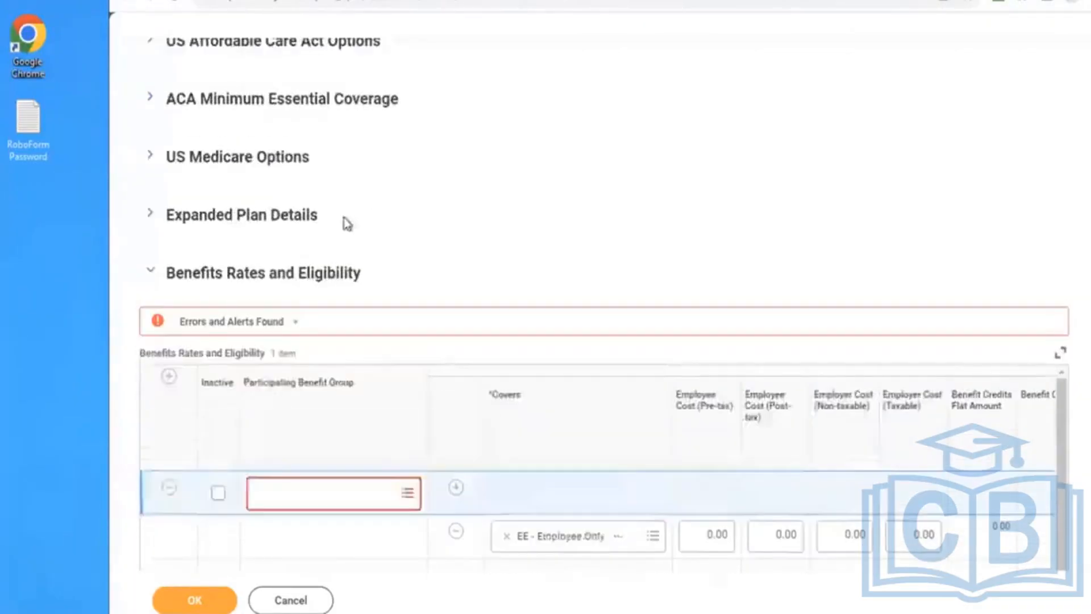
pyautogui.moveTo(346, 223); pyautogui.dragTo(168, 104)
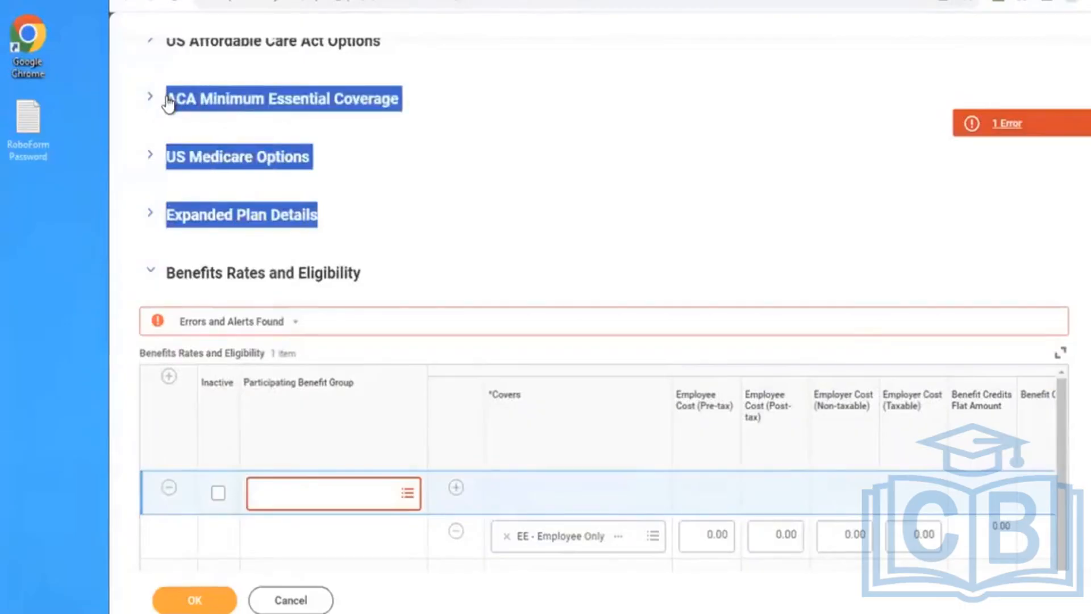
pyautogui.click(398, 140)
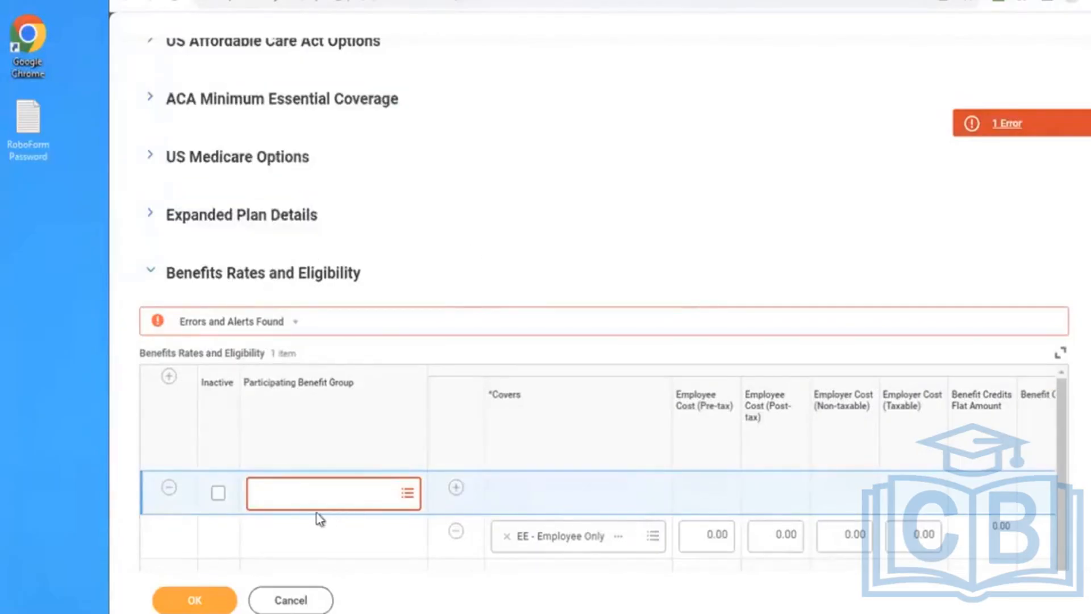
pyautogui.click(288, 495)
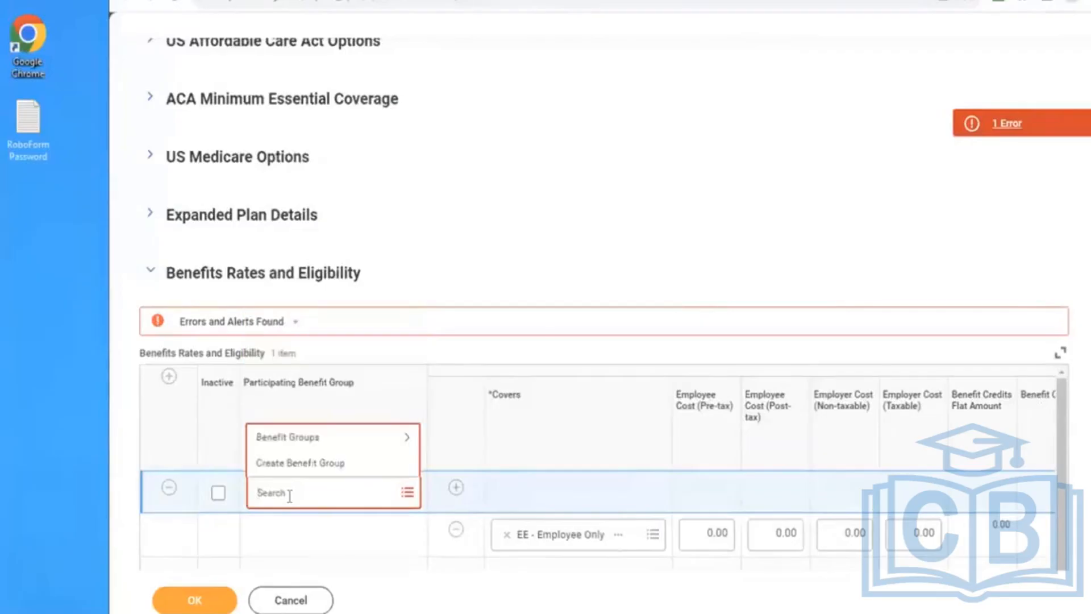
pyautogui.click(308, 449)
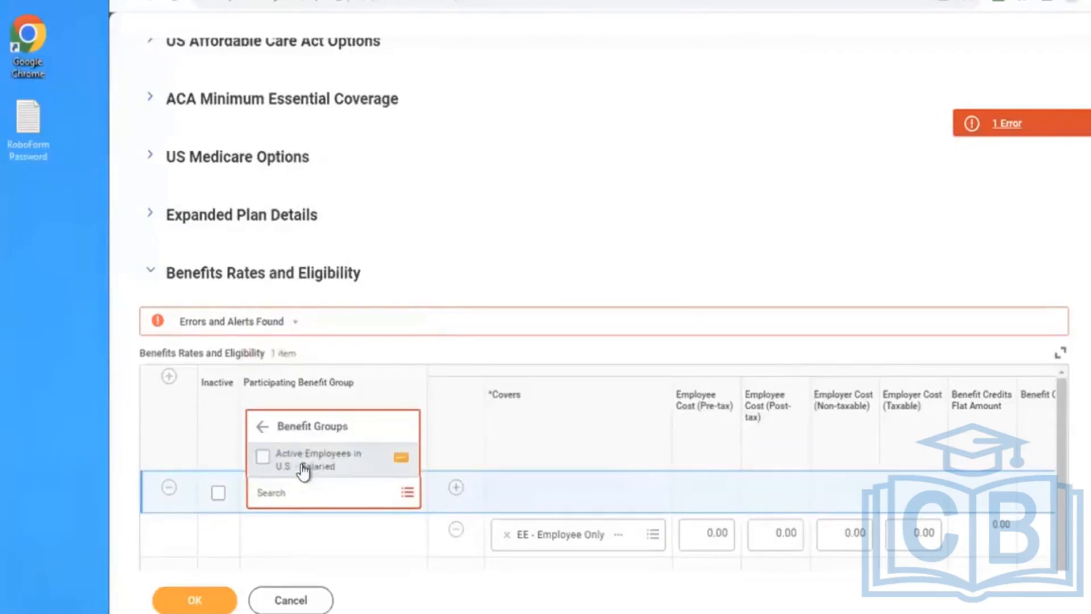
pyautogui.click(317, 470)
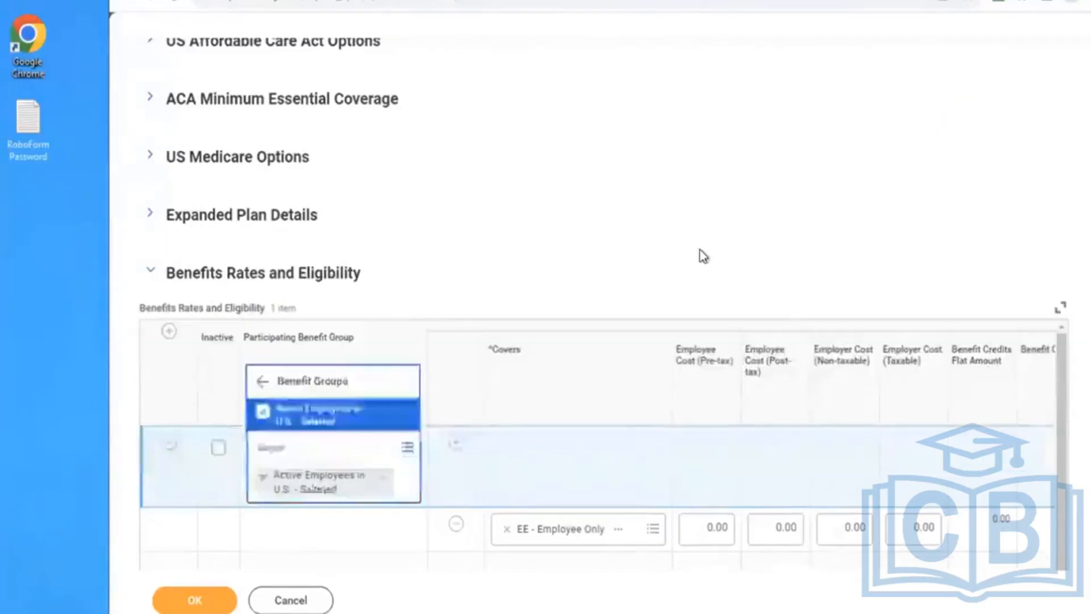
# Scroll through the rates table to review coverage tiers from Employee Only to Member.
pyautogui.scroll(-3, 702, 255)
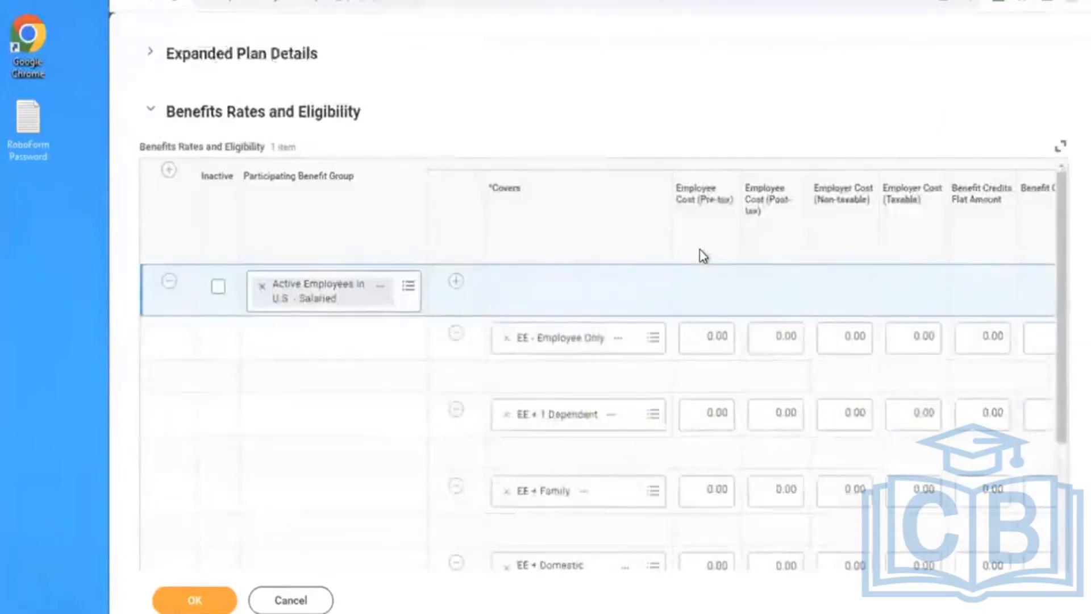
pyautogui.scroll(-3, 702, 255)
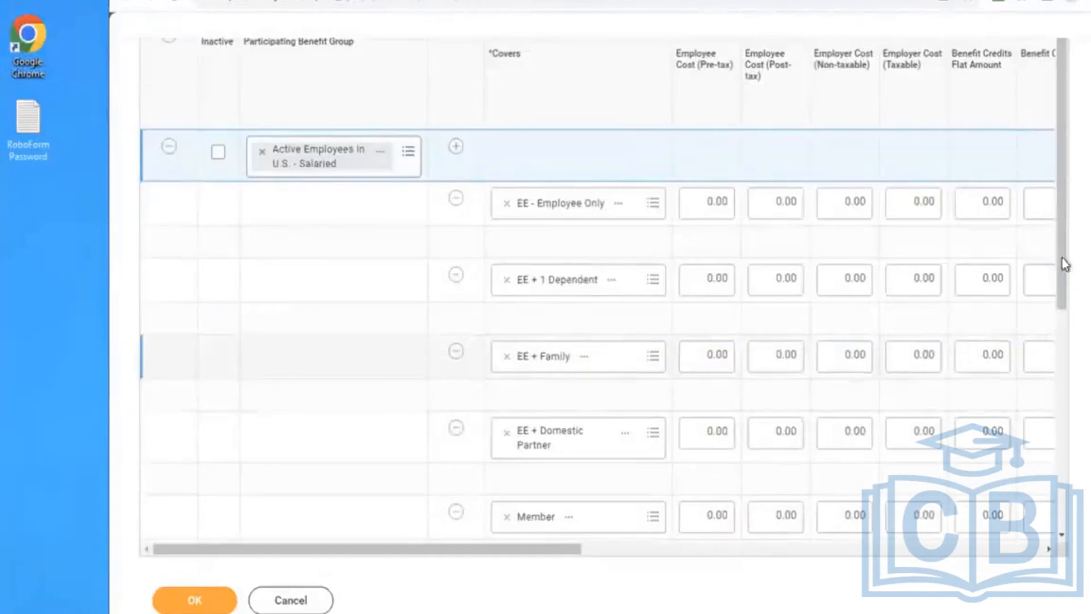
pyautogui.moveTo(1064, 221); pyautogui.dragTo(1042, 151)
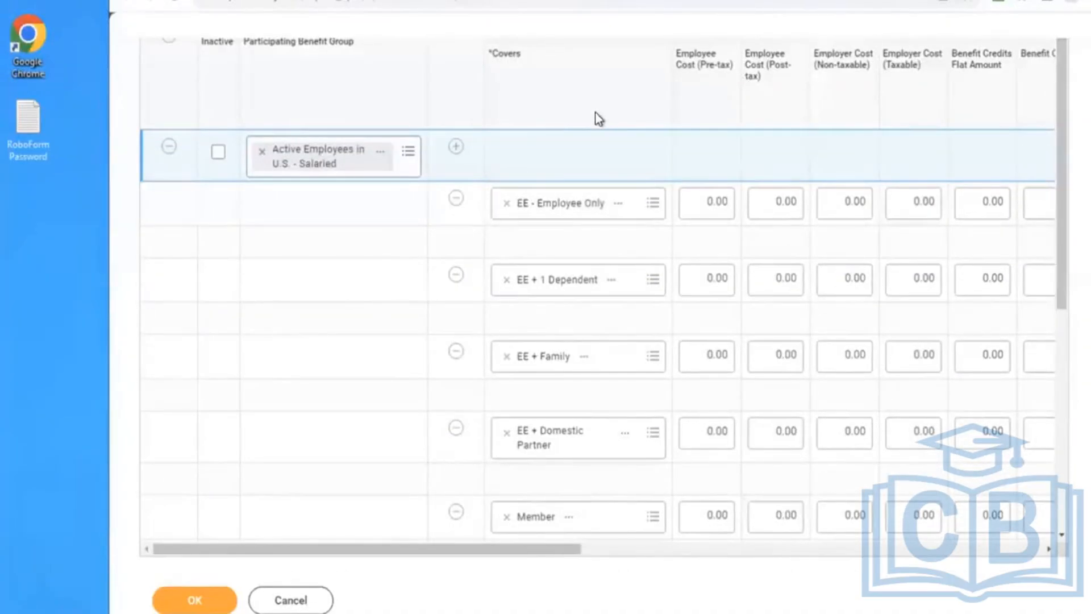
pyautogui.scroll(3, 597, 119)
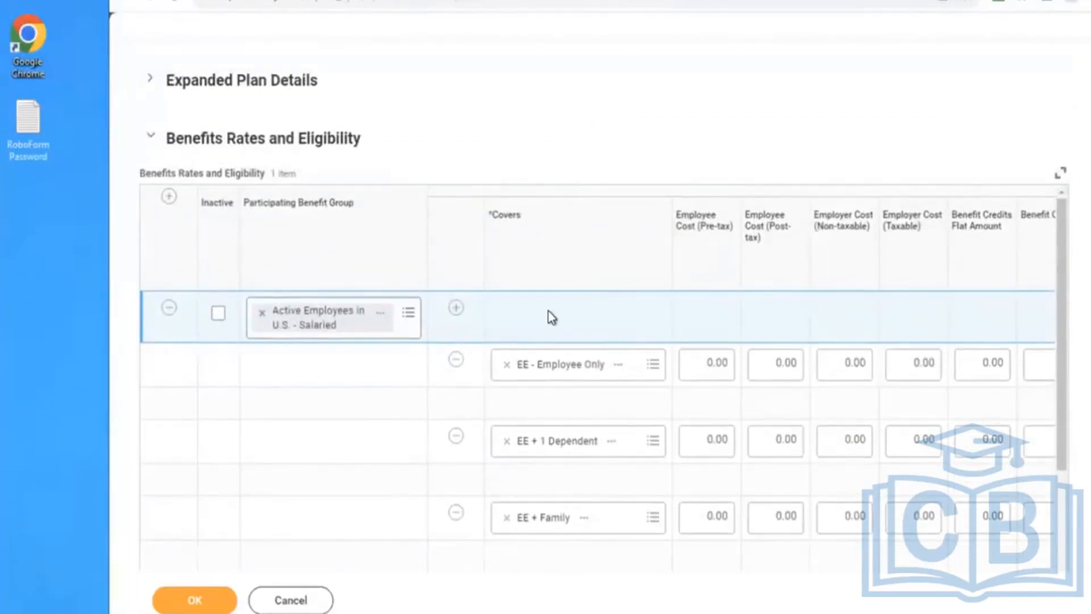
pyautogui.hscroll(10, 551, 317)
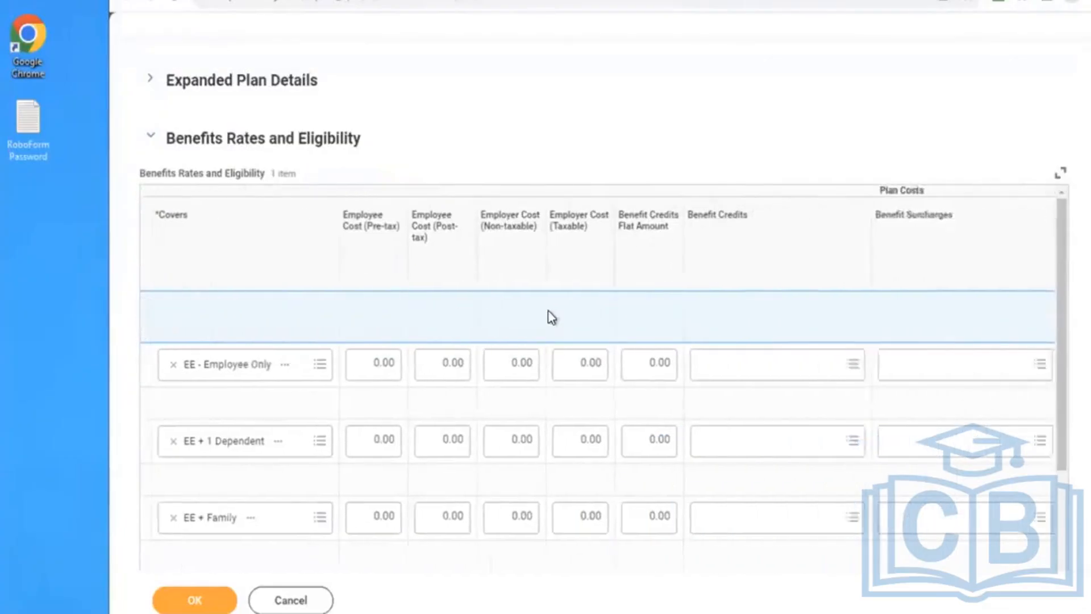
pyautogui.hscroll(9, 551, 317)
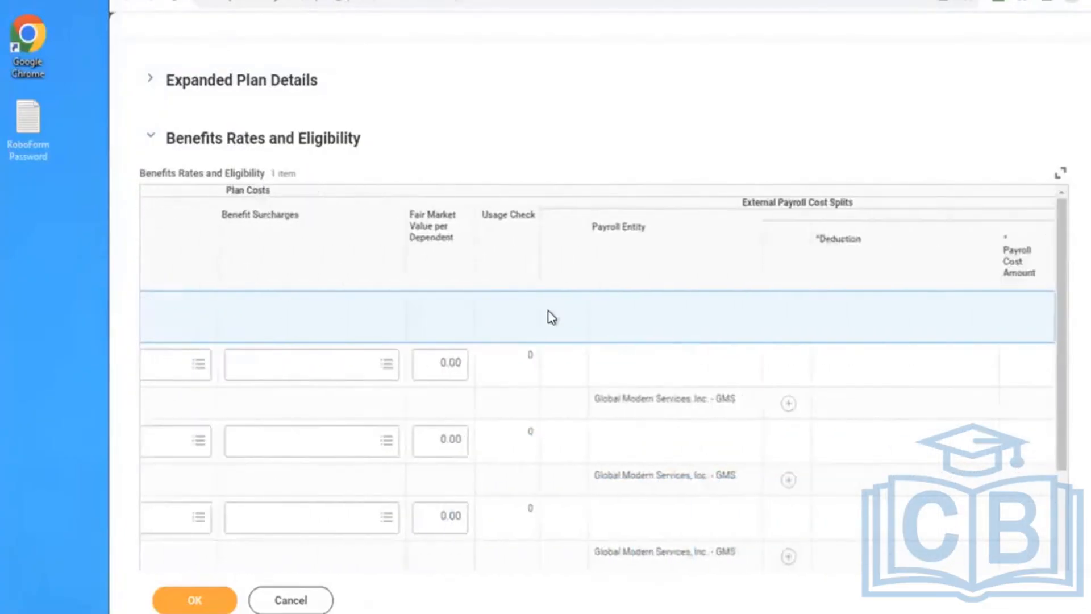
pyautogui.hscroll(-10, 551, 317)
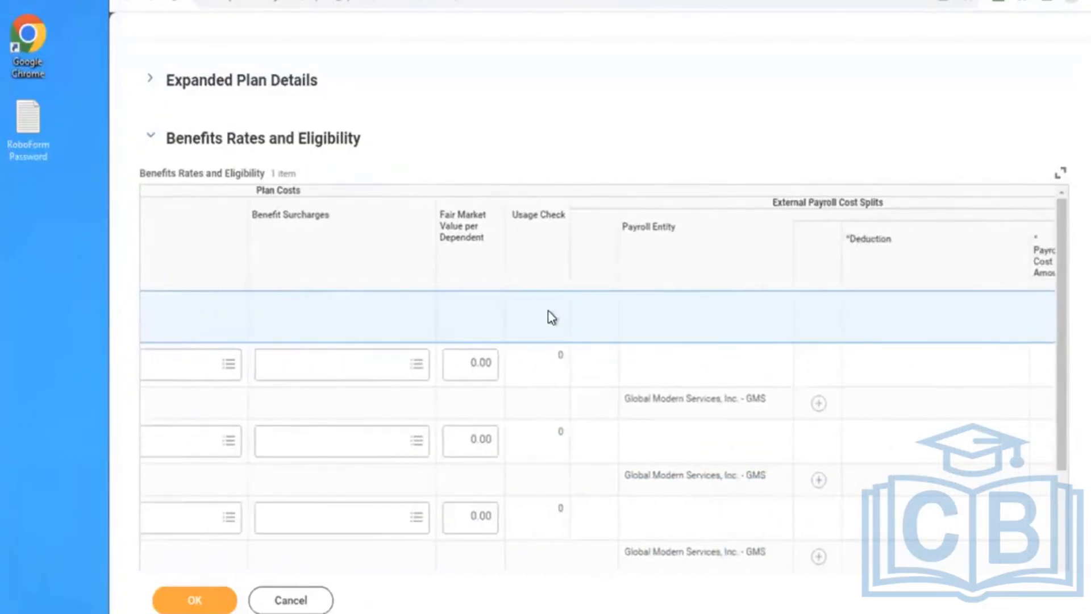
pyautogui.hscroll(-9, 552, 317)
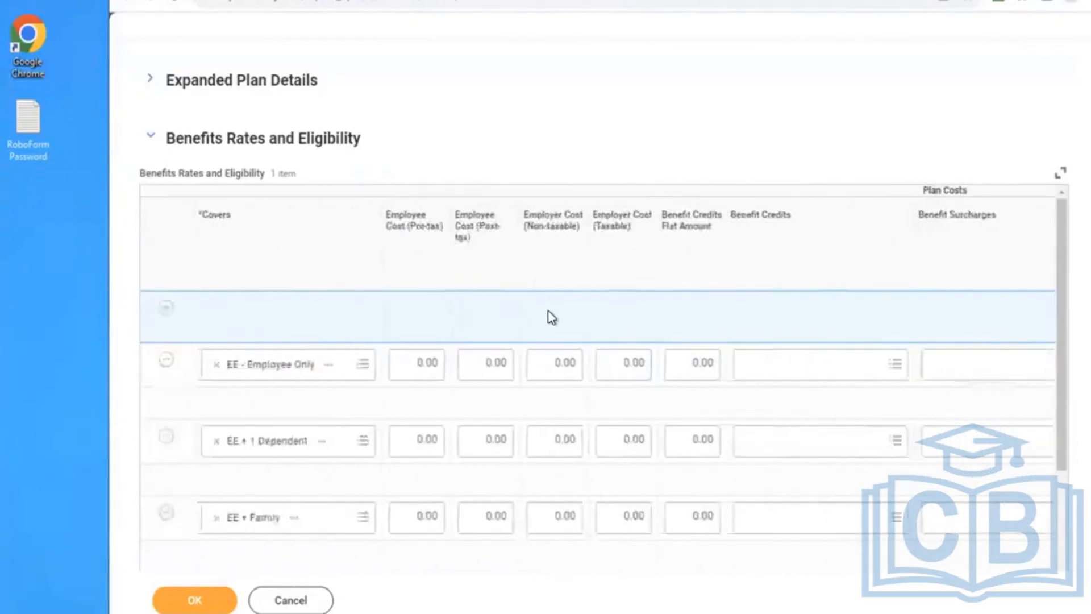
pyautogui.scroll(-5, 551, 317)
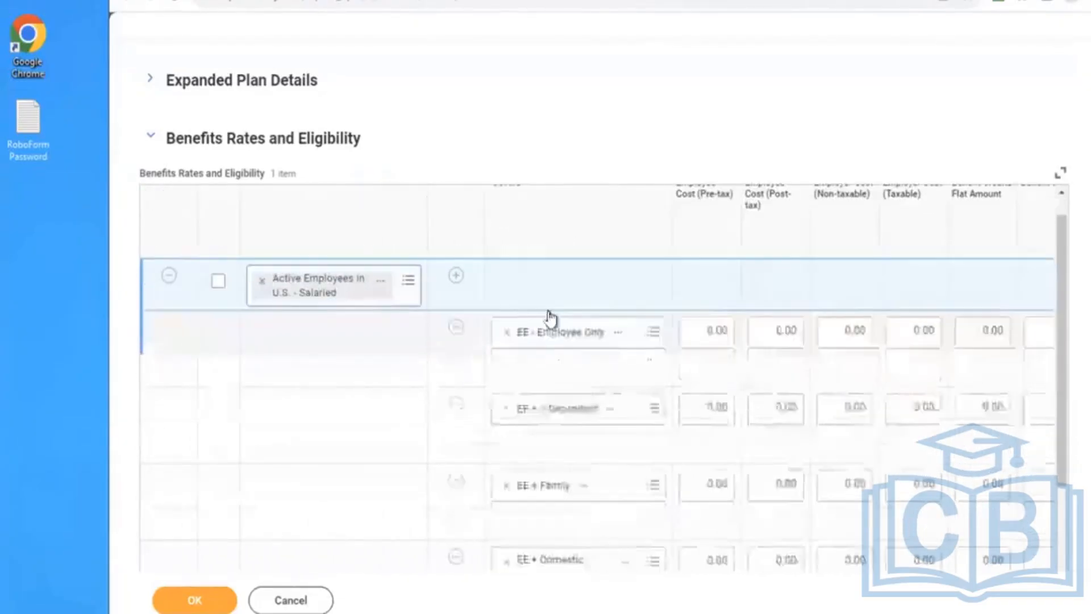
pyautogui.scroll(-1, 551, 317)
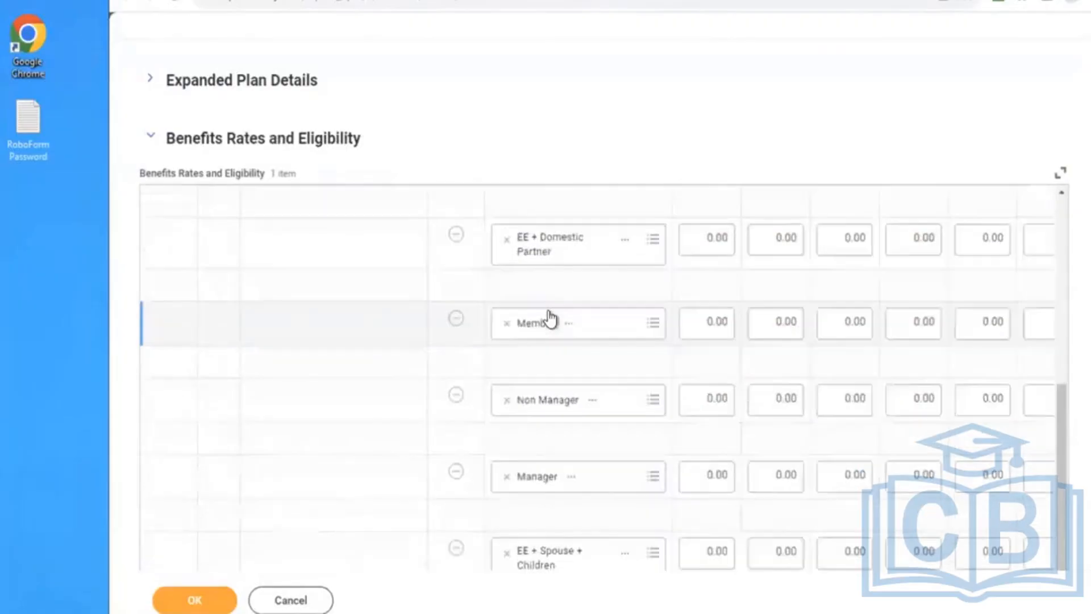
pyautogui.scroll(-2, 550, 316)
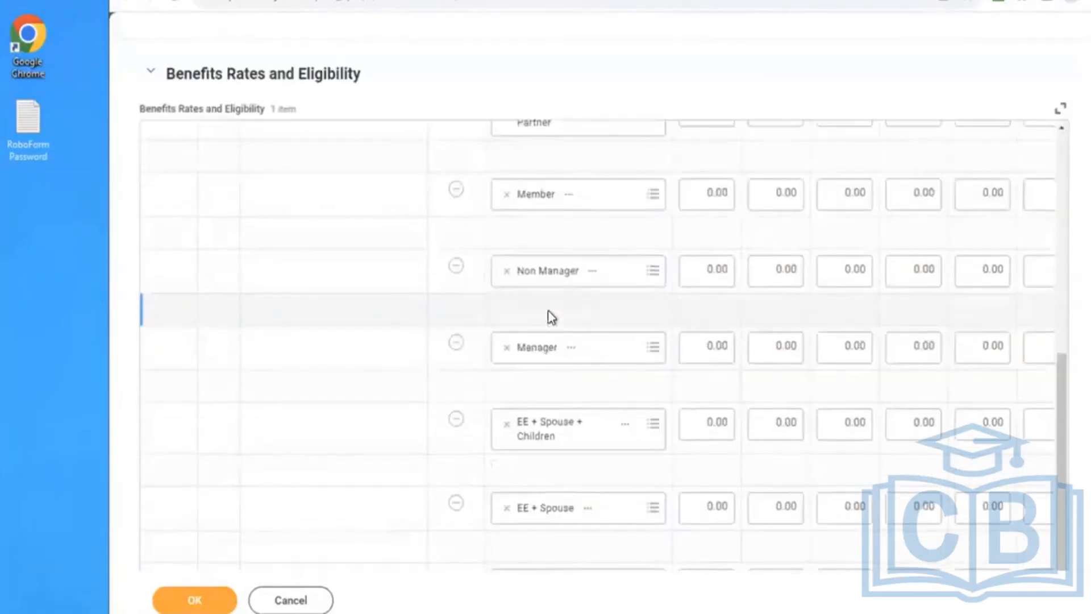
pyautogui.click(383, 339)
pyautogui.scroll(3, 384, 338)
pyautogui.scroll(8, 380, 332)
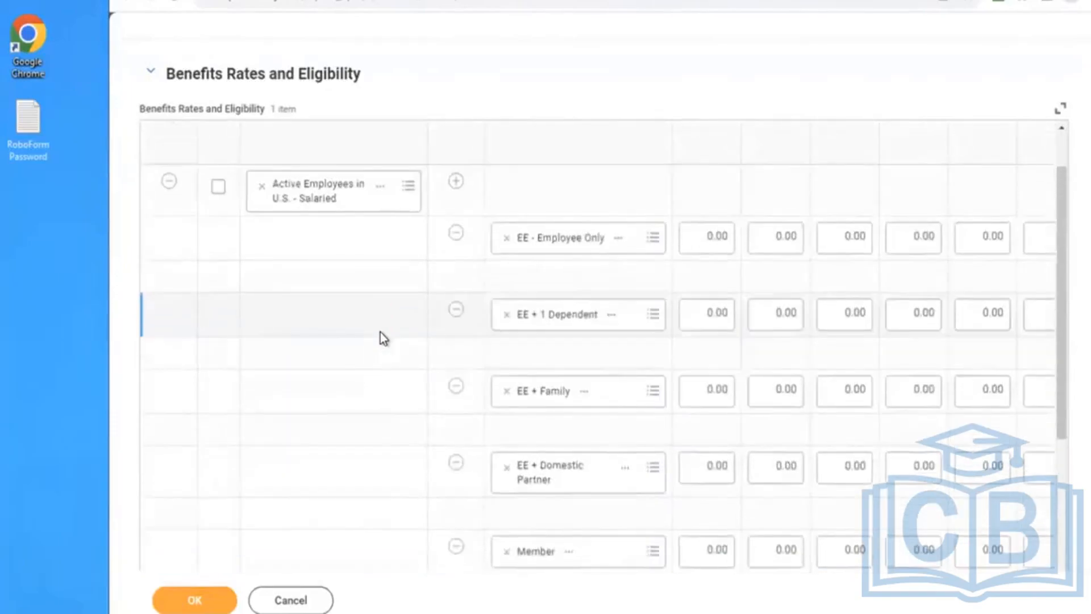
pyautogui.scroll(6, 380, 332)
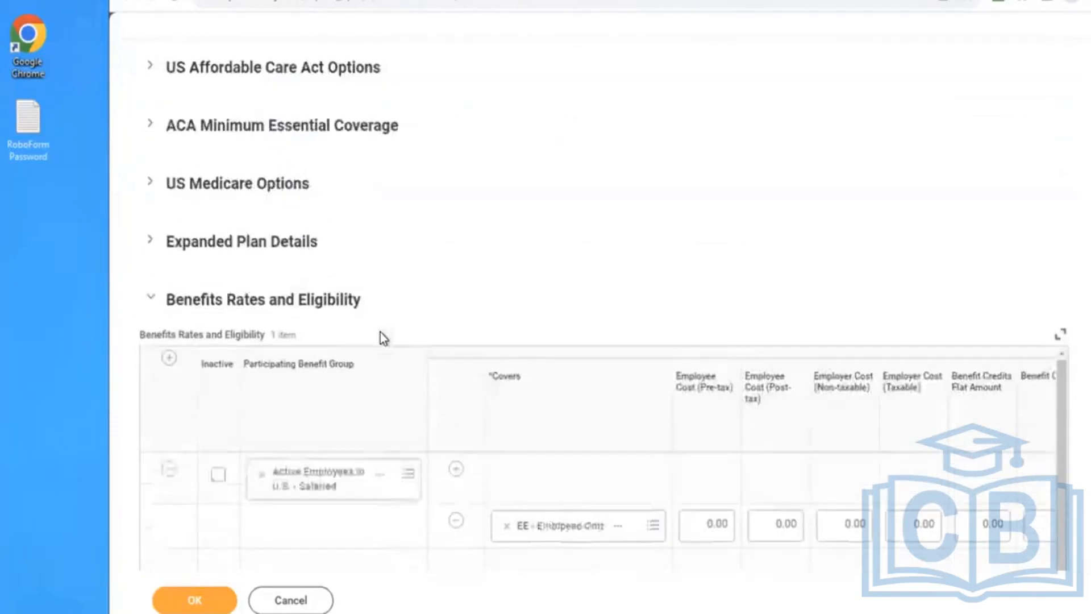
pyautogui.scroll(1, 384, 338)
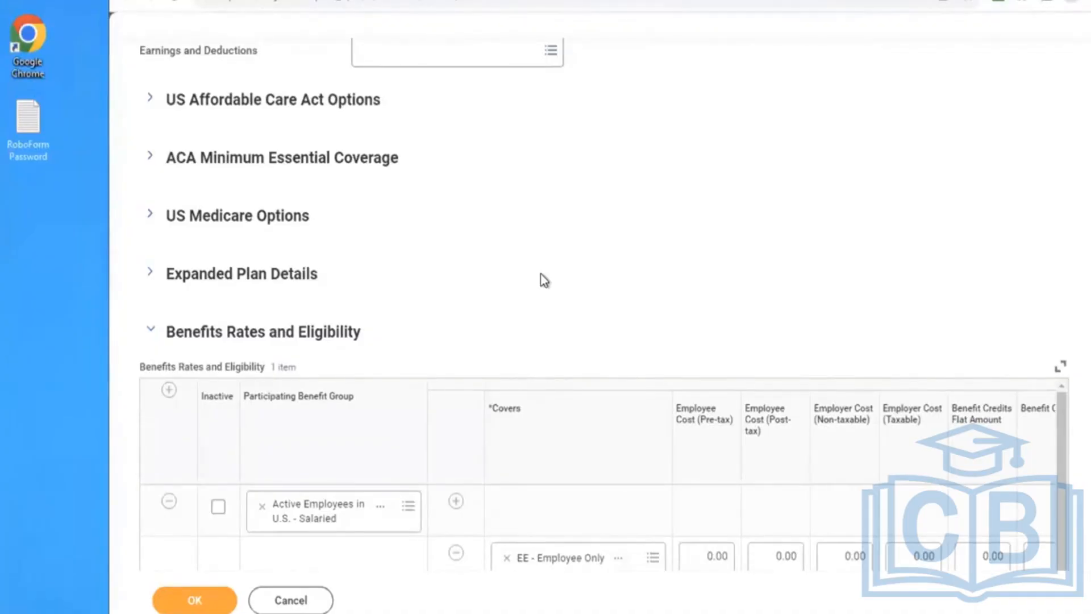
pyautogui.scroll(-5, 541, 273)
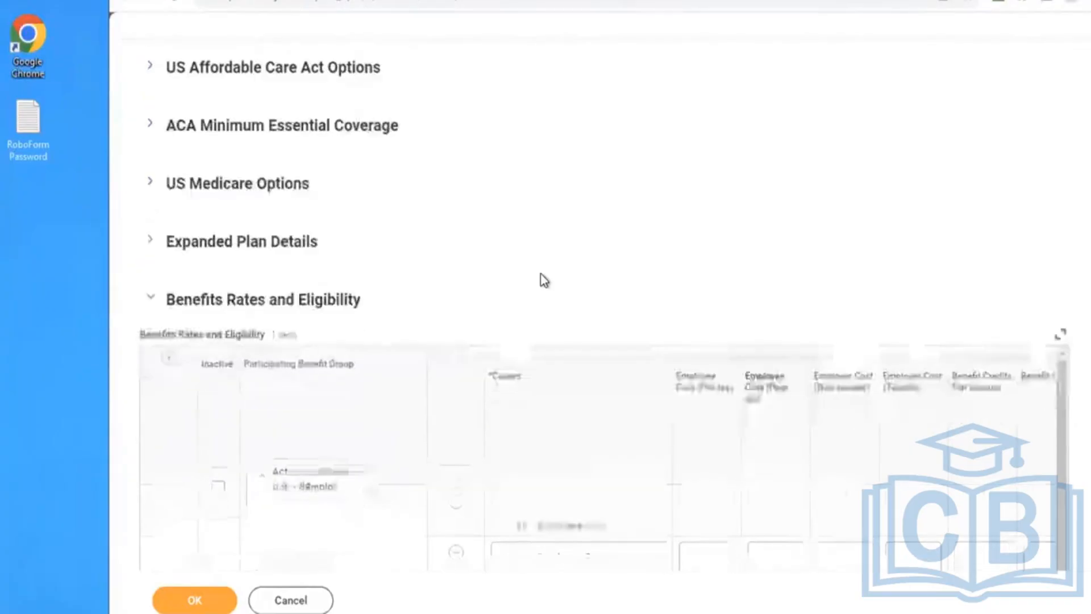
pyautogui.scroll(-2, 540, 279)
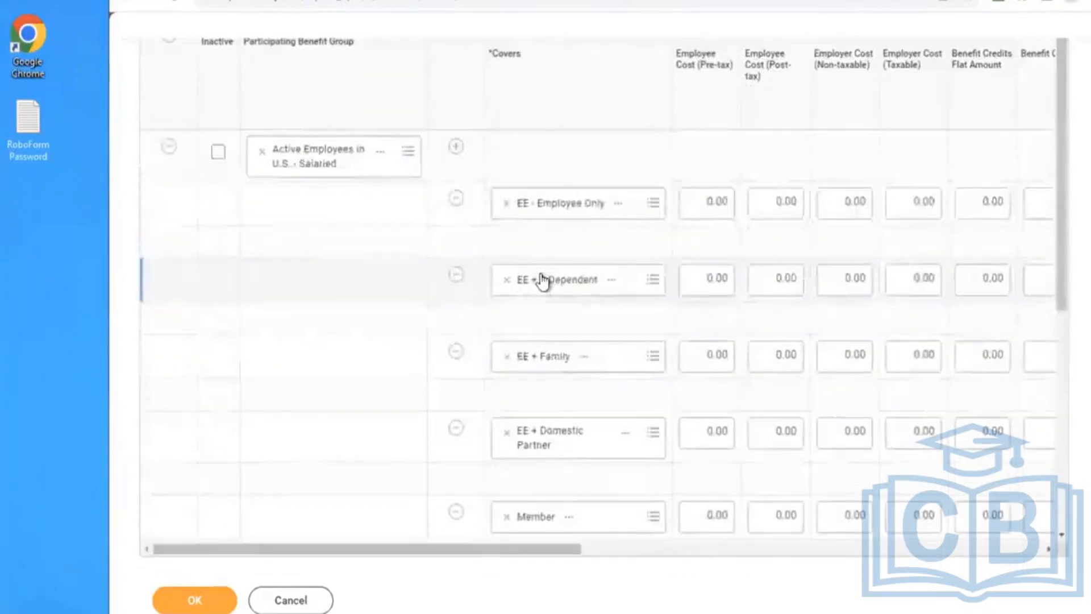
pyautogui.scroll(3, 542, 280)
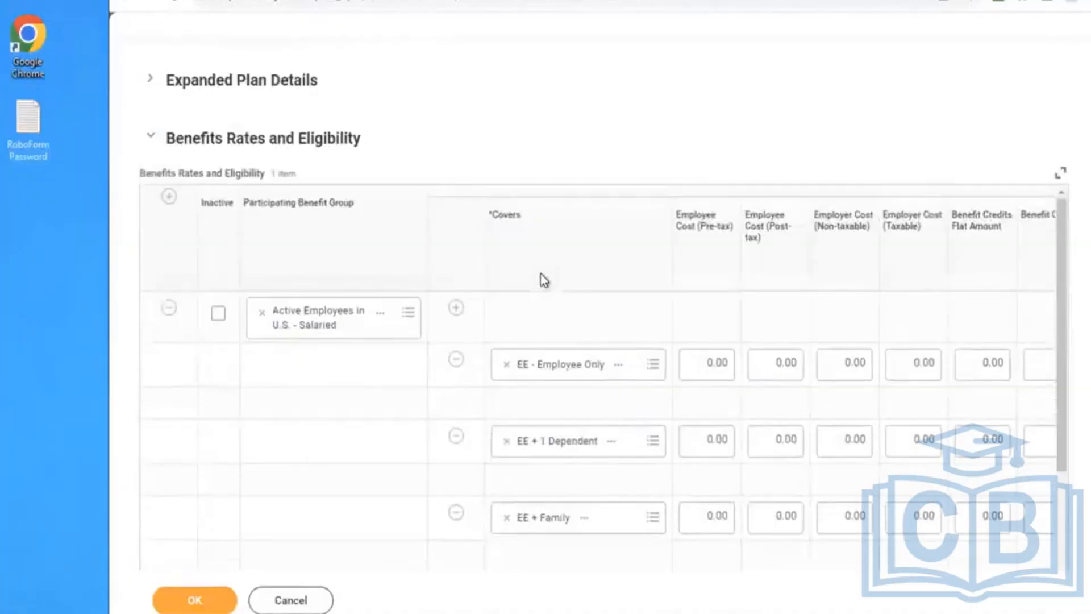
pyautogui.scroll(1, 464, 86)
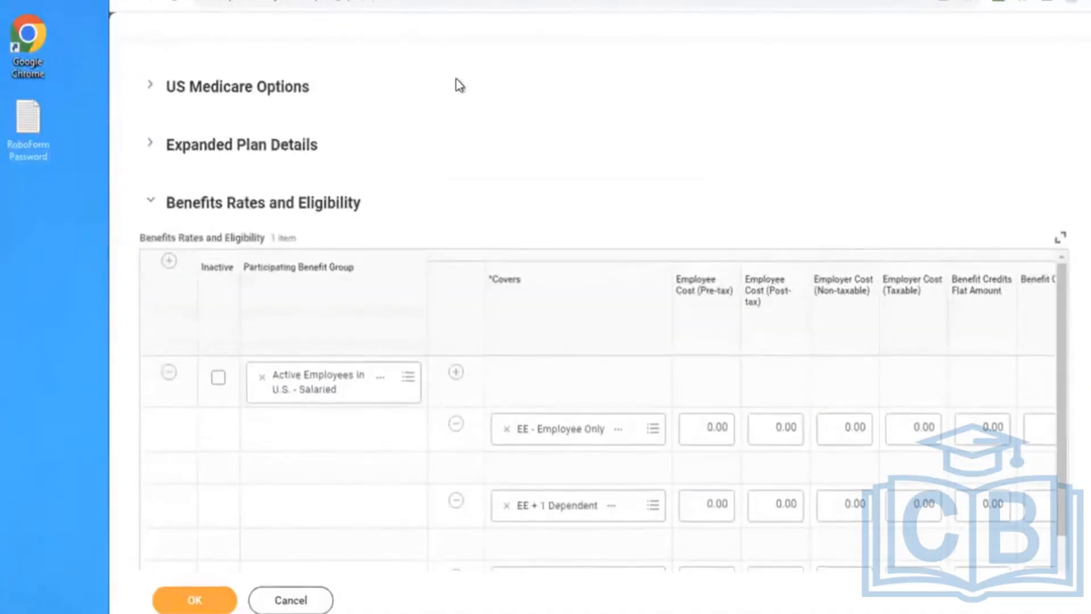
pyautogui.click(220, 149)
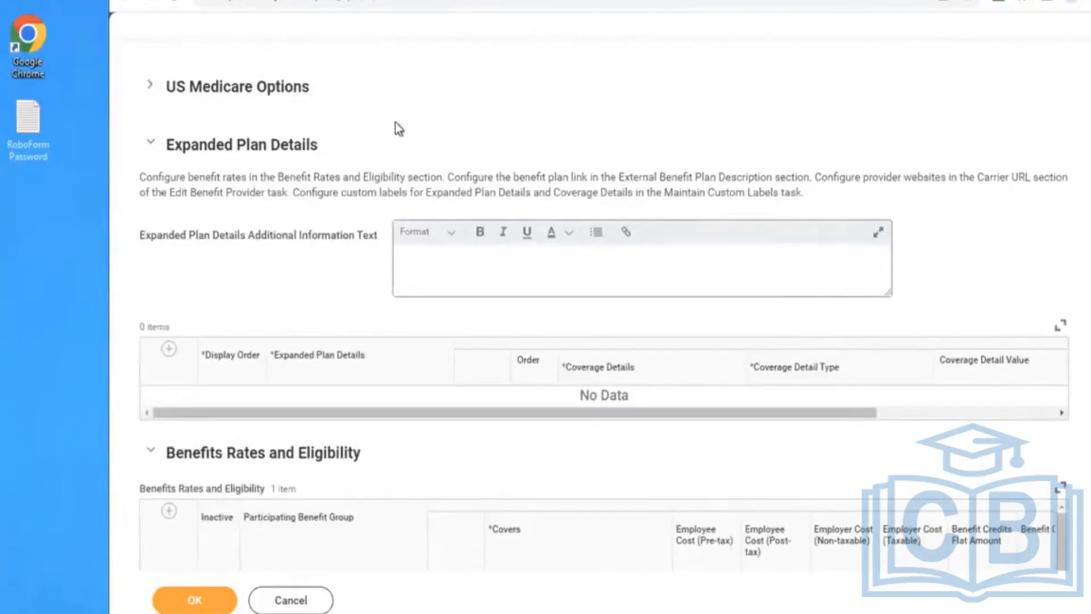
pyautogui.click(298, 147)
pyautogui.scroll(-4, 616, 148)
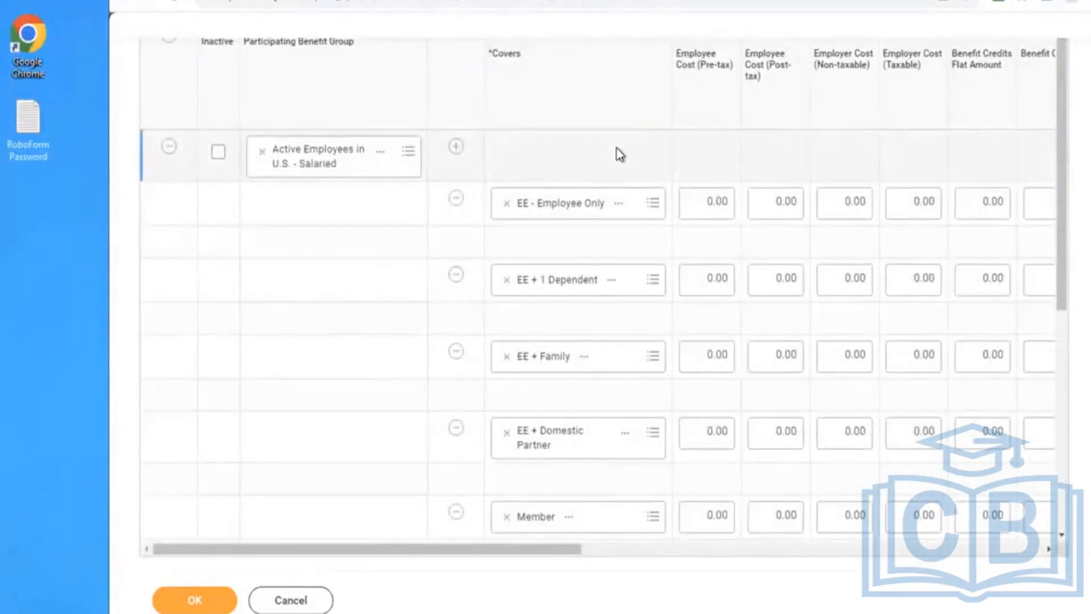
pyautogui.click(407, 151)
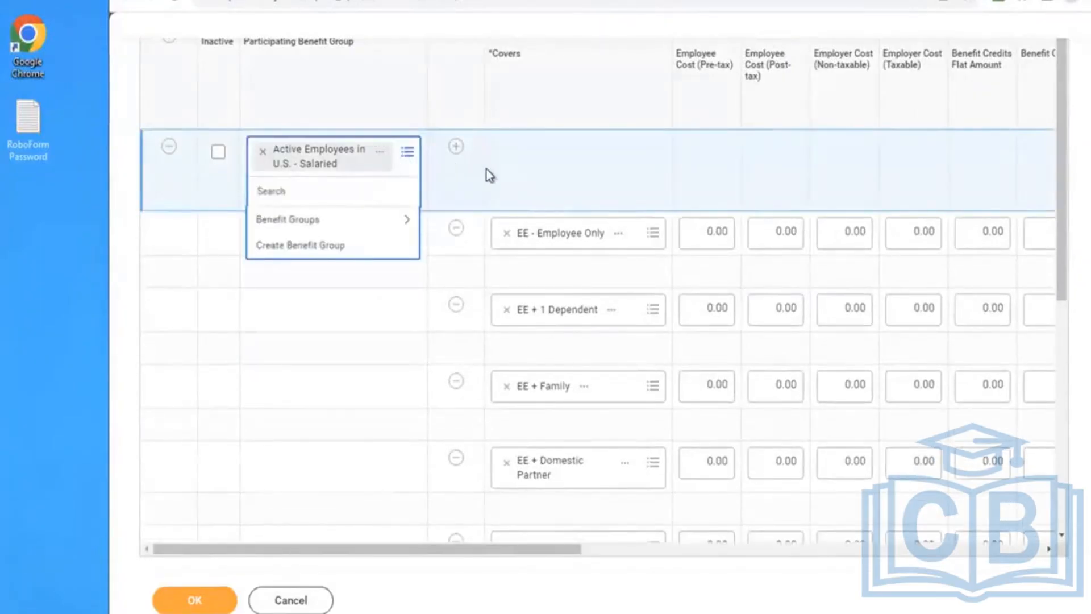
pyautogui.click(402, 226)
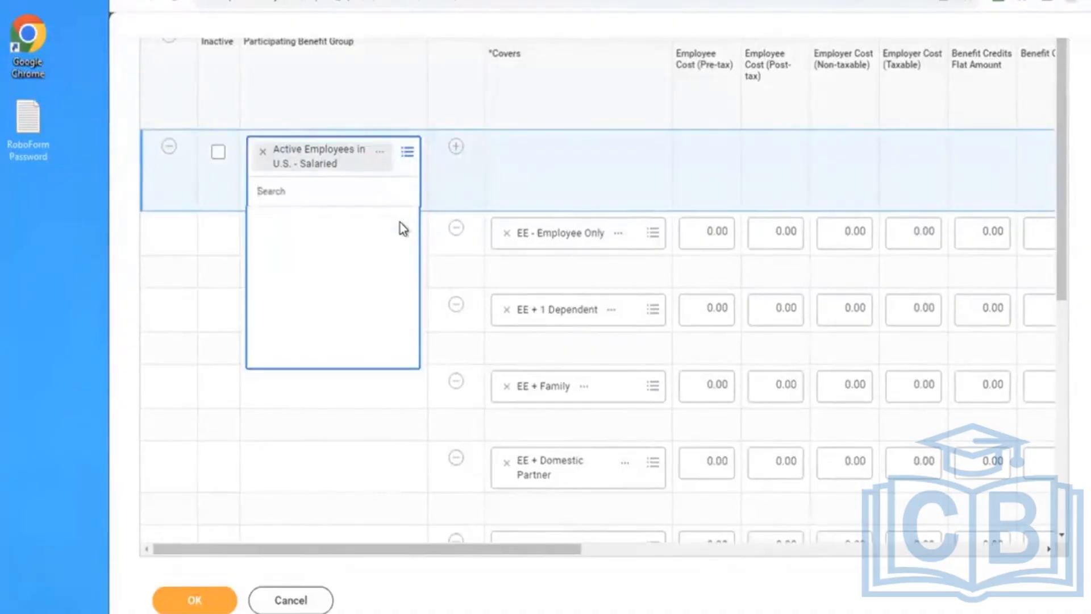
pyautogui.click(510, 151)
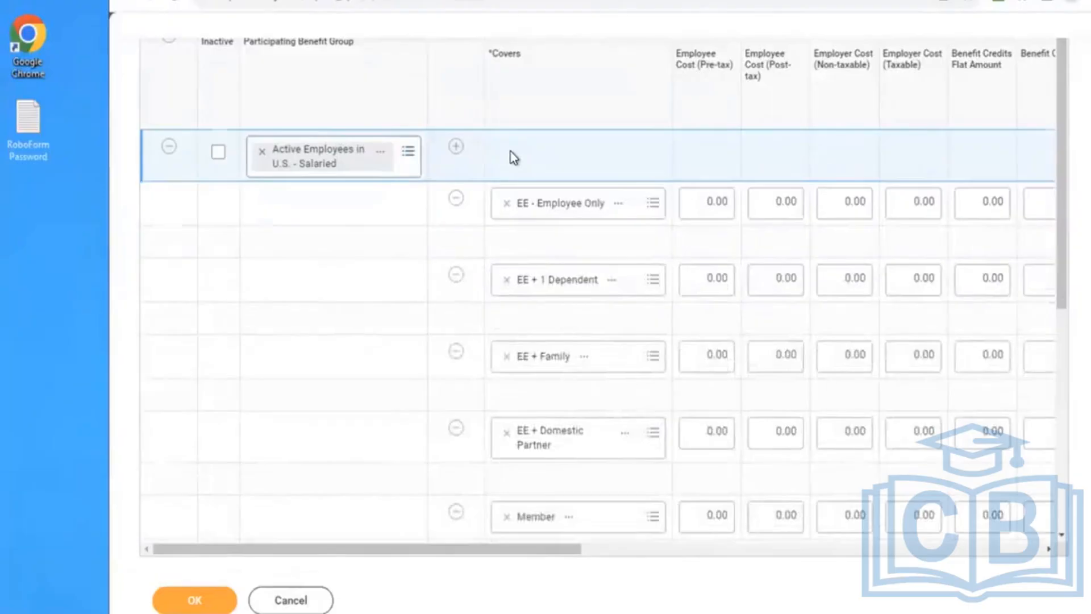
pyautogui.scroll(7, 510, 152)
pyautogui.scroll(3, 510, 151)
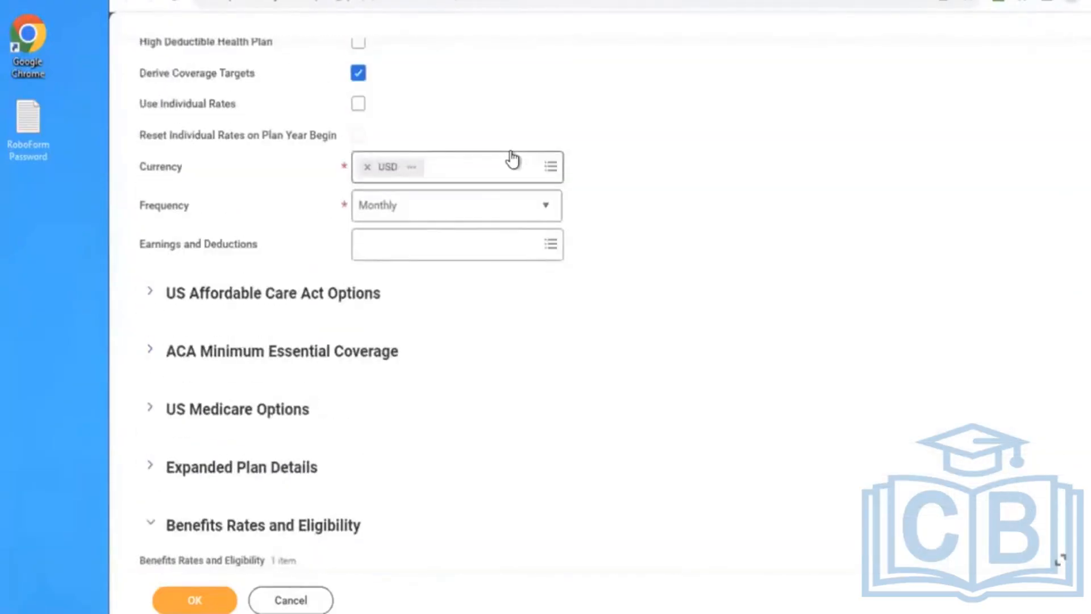
pyautogui.scroll(6, 510, 152)
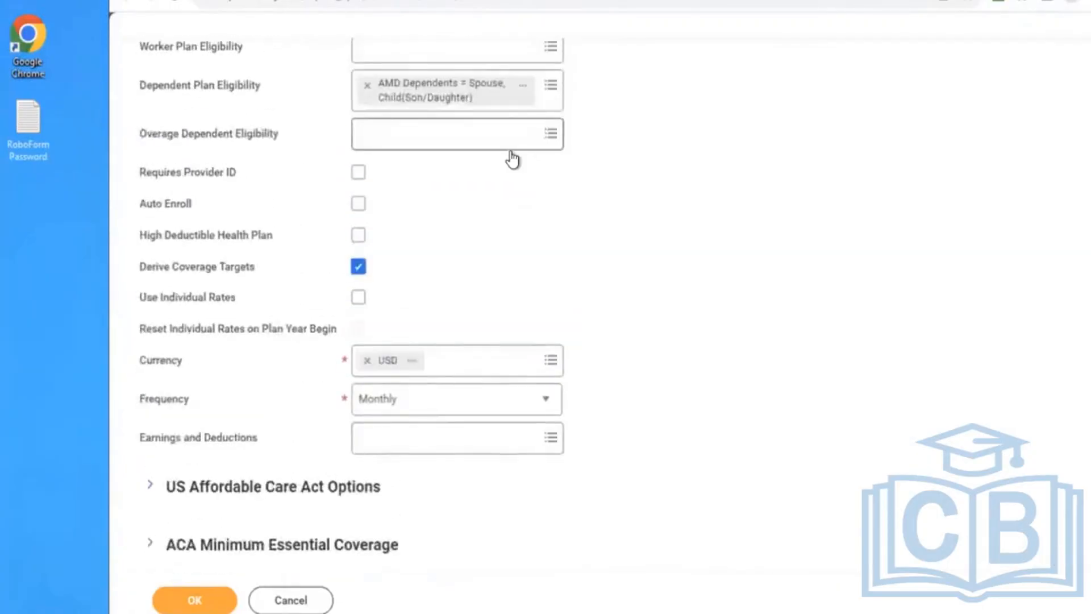
pyautogui.scroll(1, 512, 159)
# Search the page for 'HEALTH CARE RA' to check the Flat Rate type, then cancel the form.
pyautogui.hotkey('ctrl', 'f')
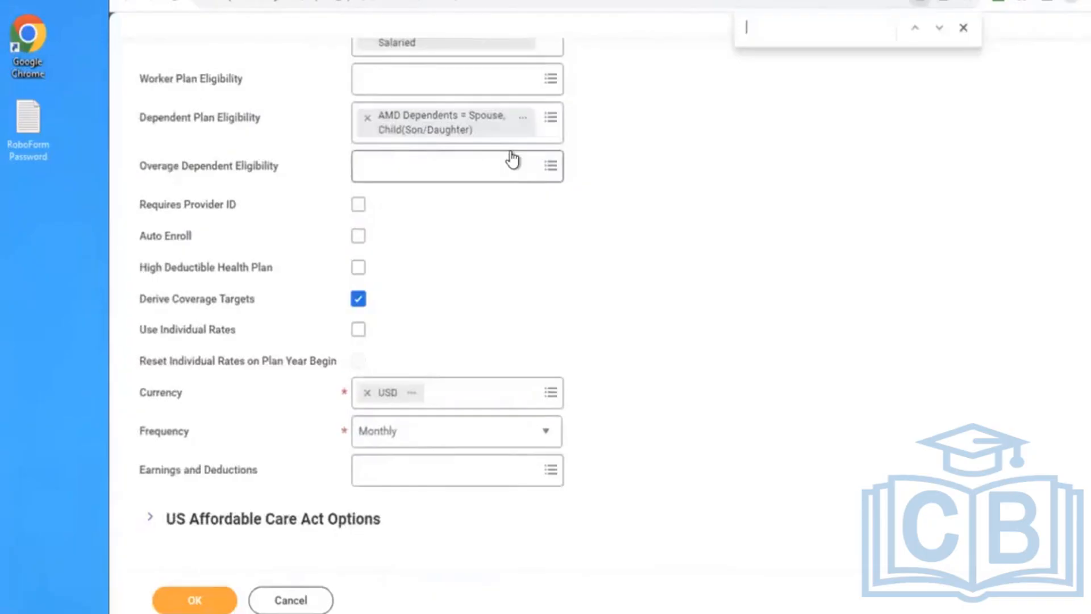
pyautogui.write('HEALTH')
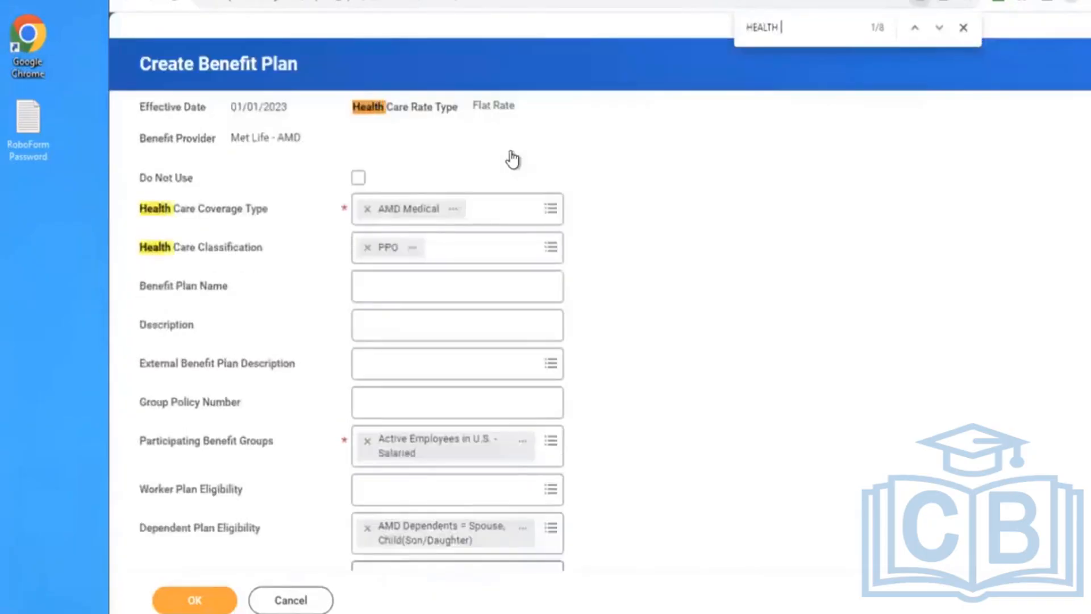
pyautogui.write(' CARE RA')
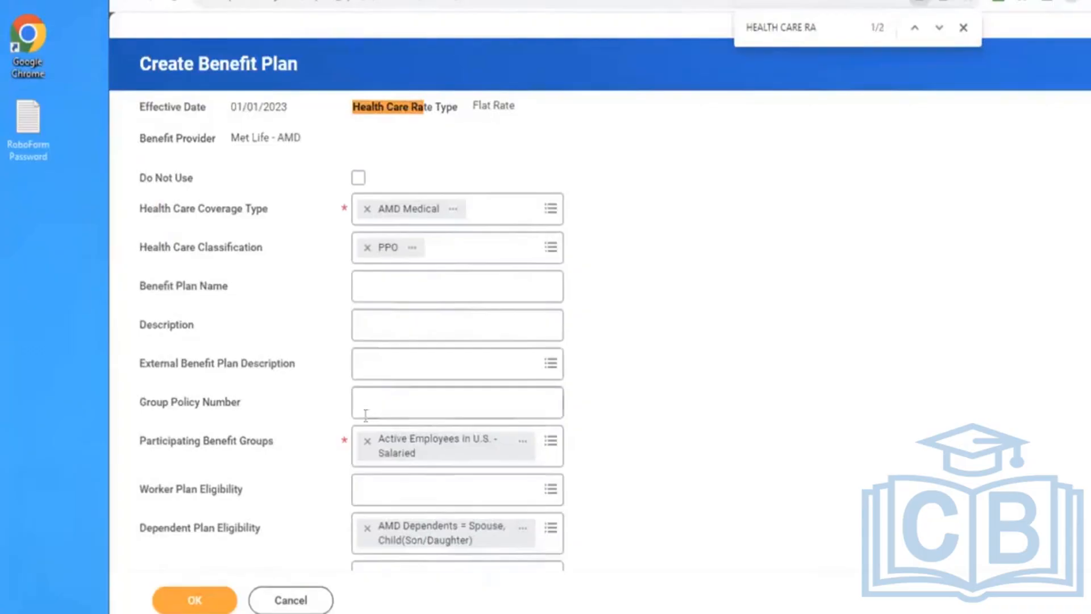
pyautogui.click(310, 591)
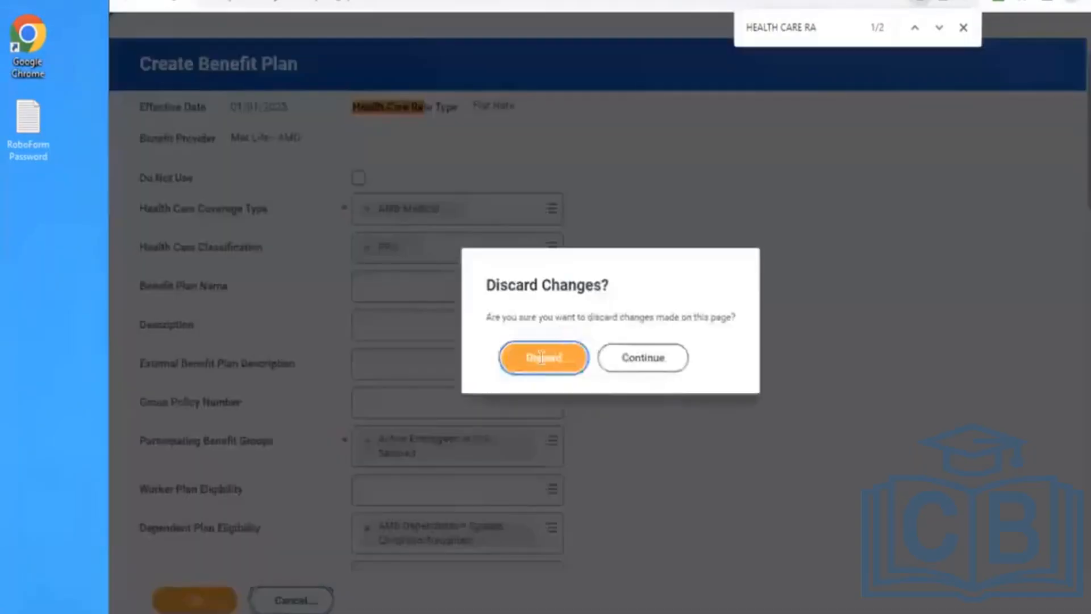
# Discard the old draft and restart the Met Life - AMD plan with Calculated Rate.
pyautogui.click(539, 357)
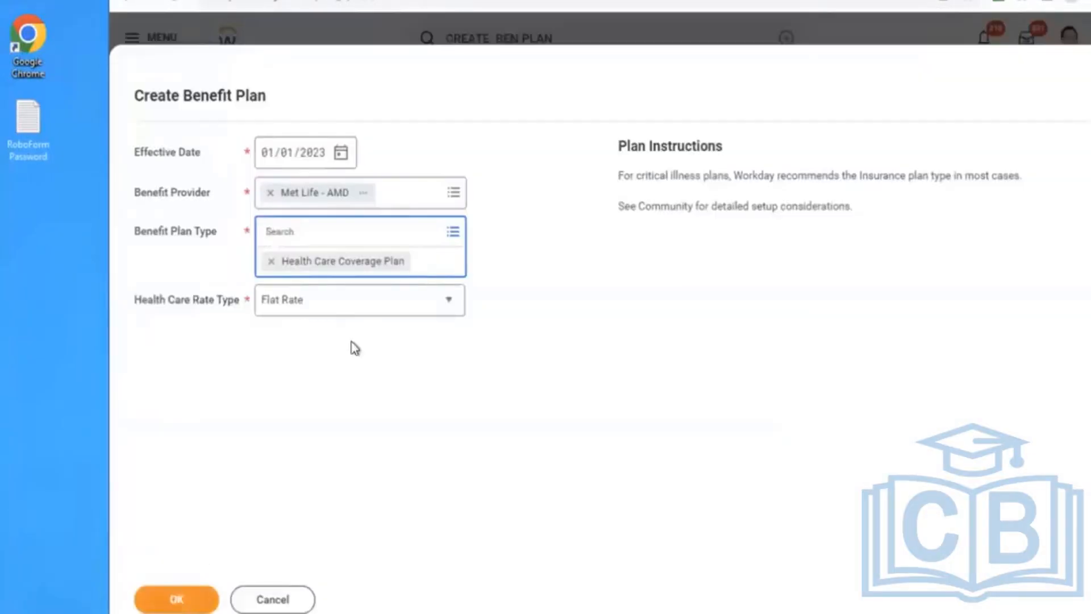
pyautogui.click(317, 301)
pyautogui.click(307, 285)
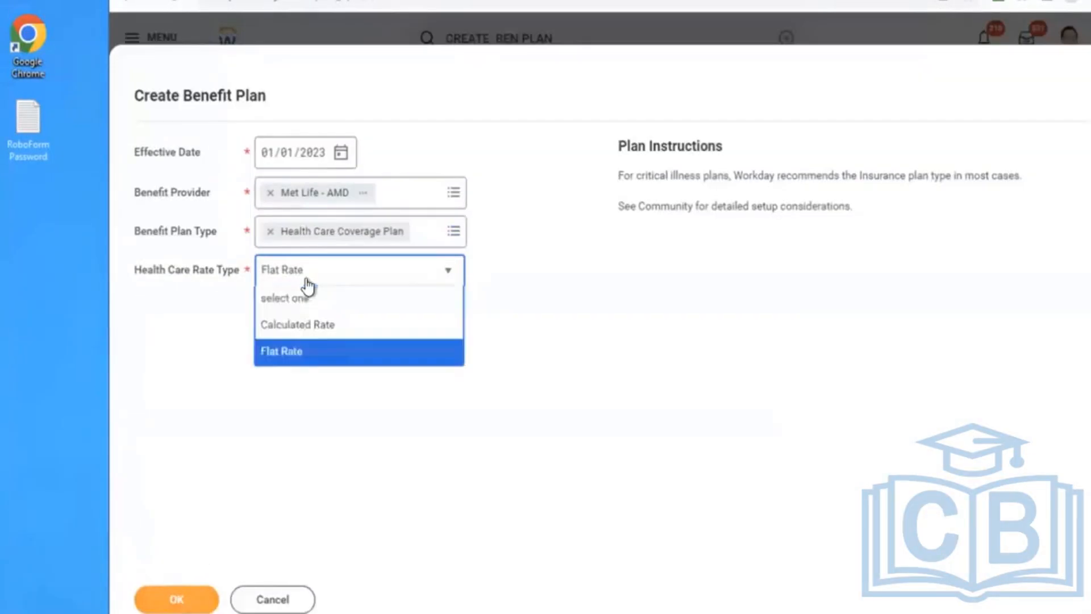
pyautogui.click(287, 323)
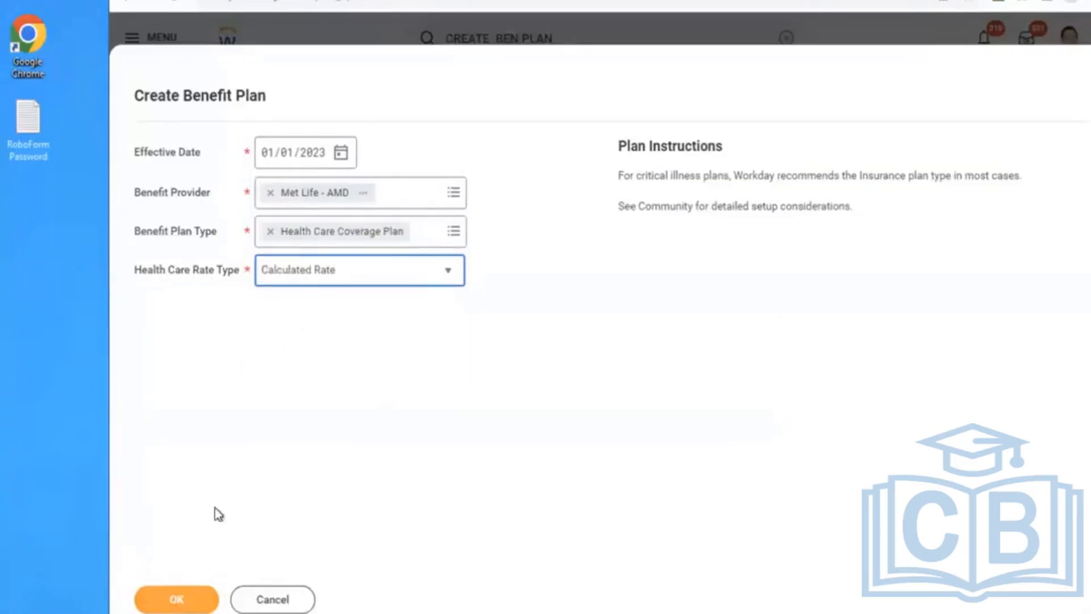
pyautogui.click(177, 599)
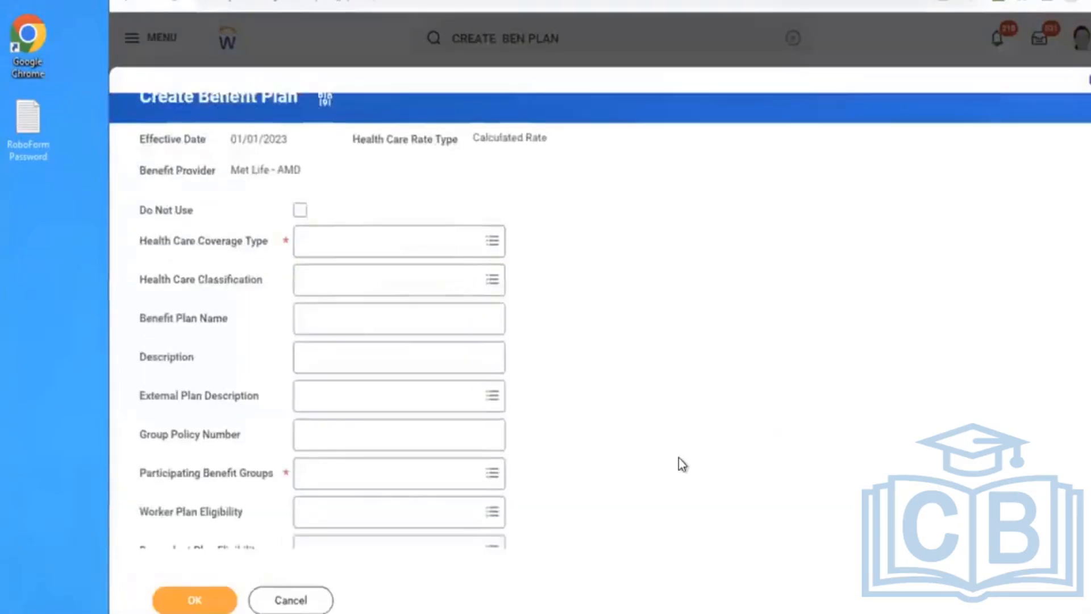
# Expand the Benefits Rates and Eligibility section and review its grid.
pyautogui.scroll(-7, 678, 376)
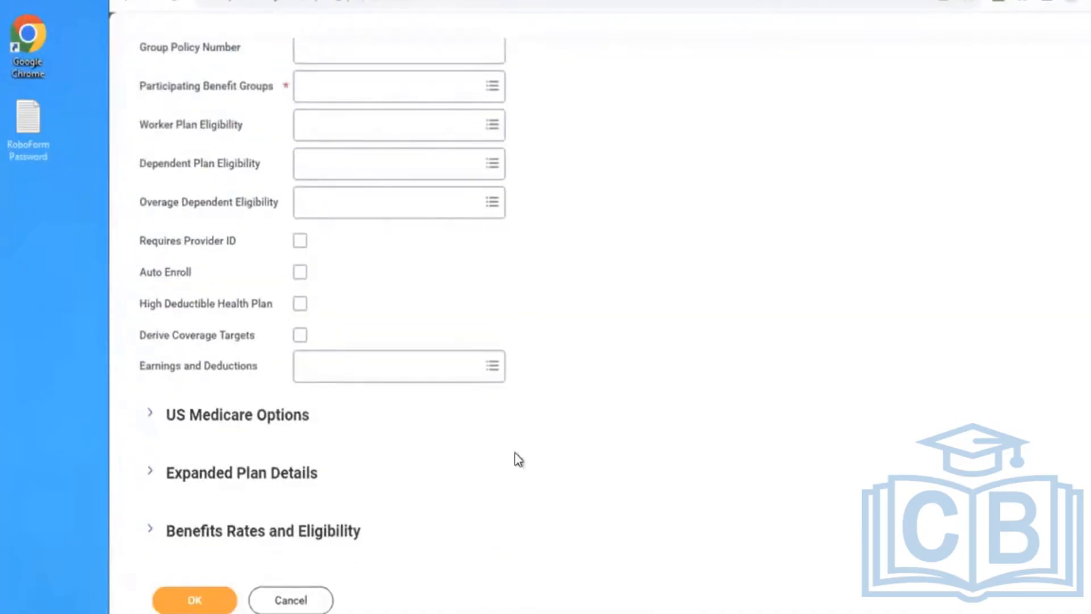
pyautogui.click(311, 534)
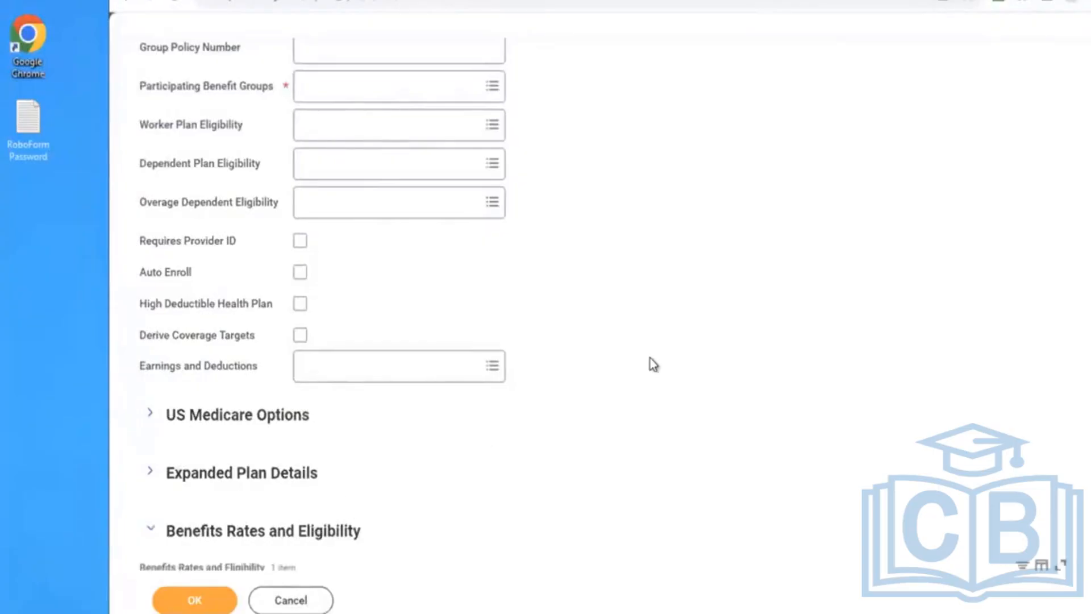
pyautogui.scroll(-2, 649, 358)
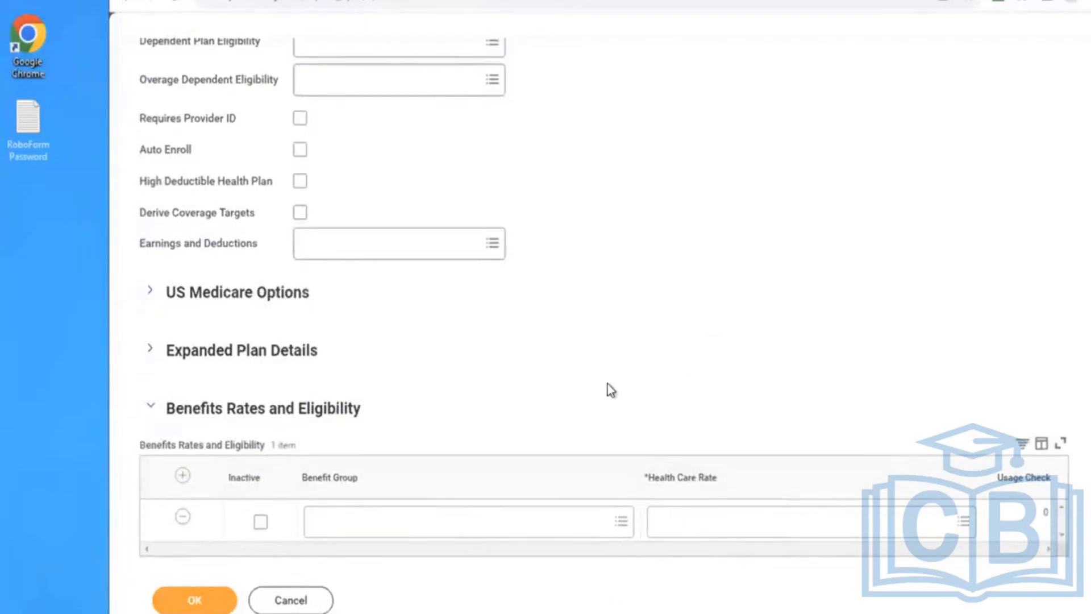
pyautogui.scroll(1, 610, 390)
pyautogui.scroll(4, 611, 390)
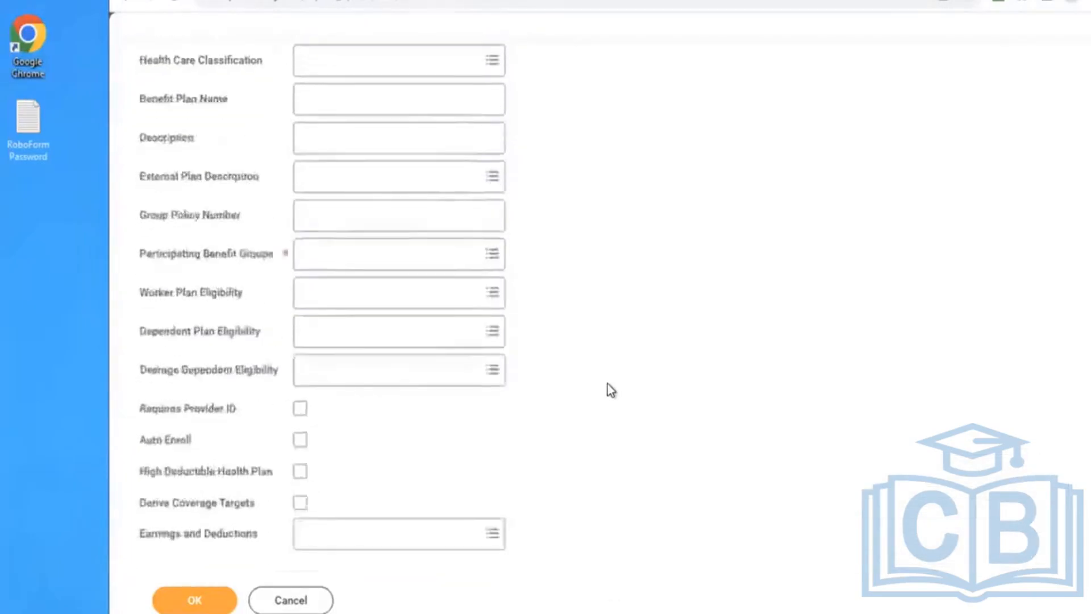
pyautogui.scroll(3, 611, 390)
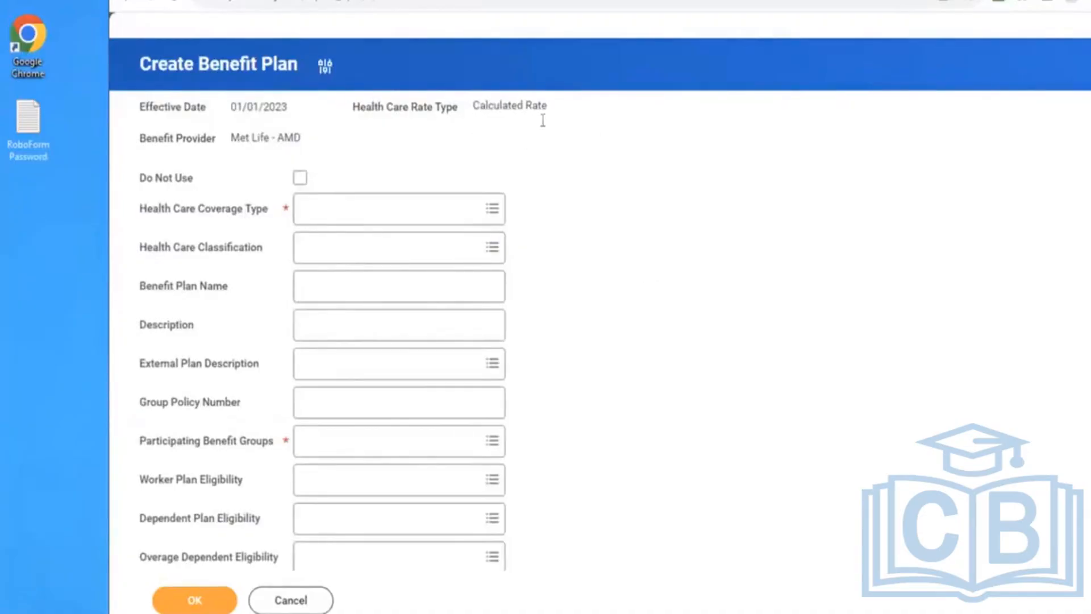
pyautogui.scroll(-7, 647, 228)
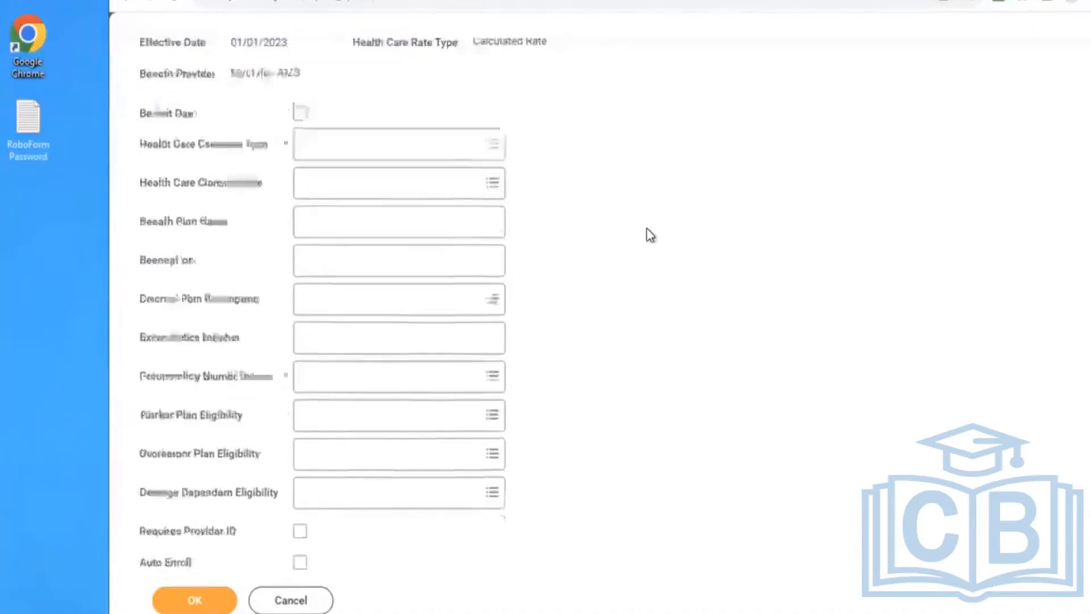
pyautogui.scroll(-1, 646, 228)
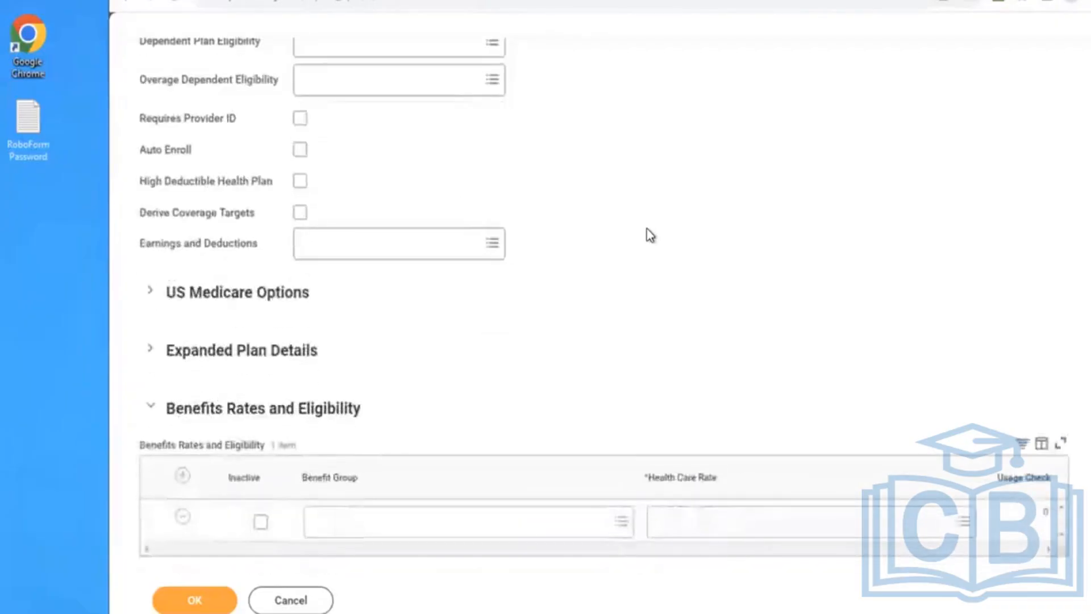
# Select the AMD salaries health care rate, then remove it so the rate row stays empty.
pyautogui.click(714, 510)
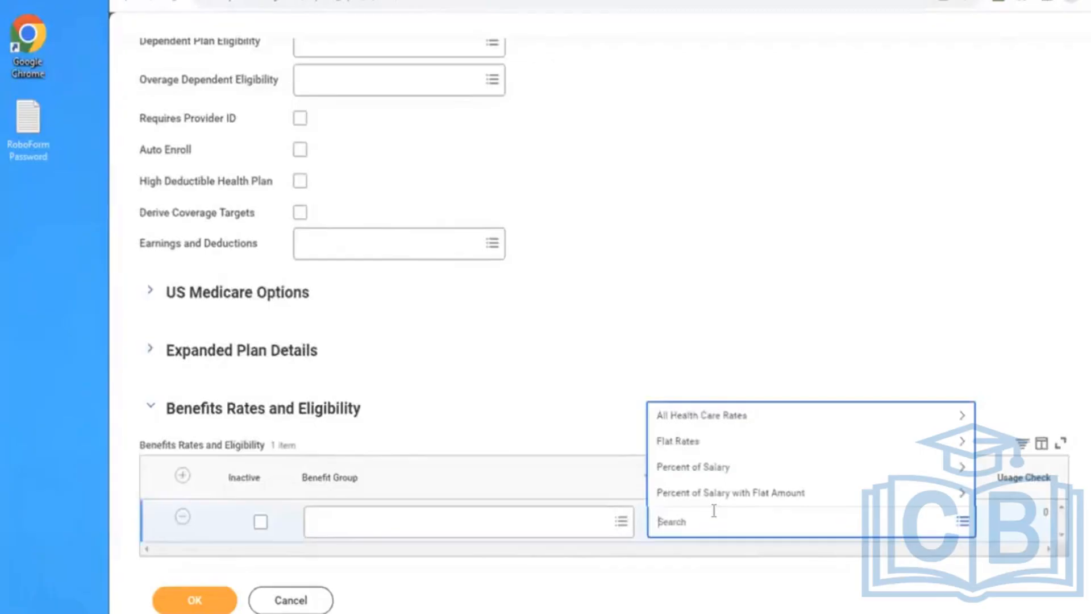
pyautogui.write('AMD')
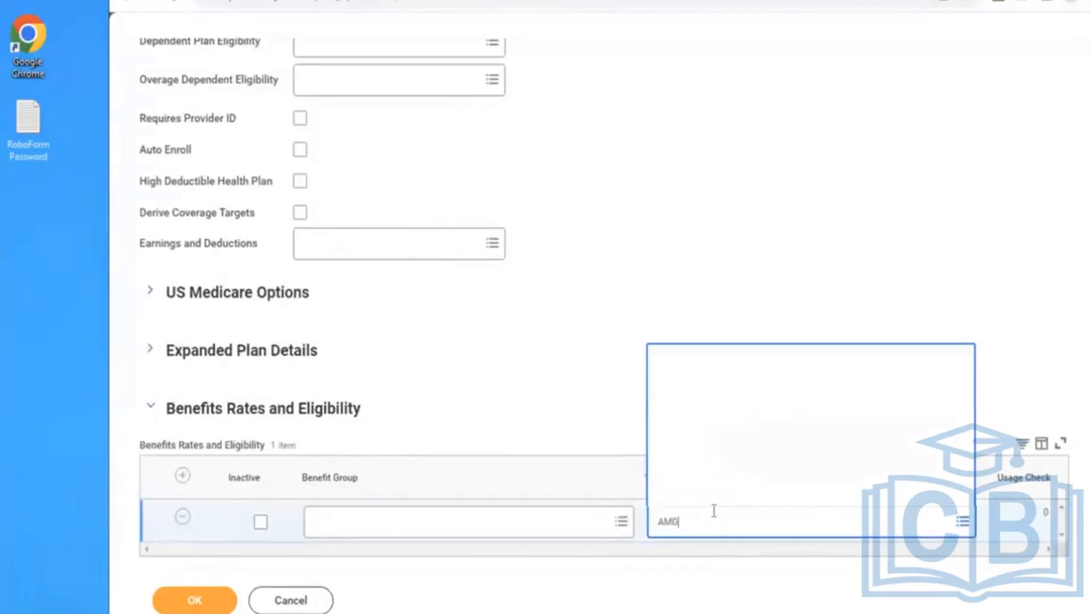
pyautogui.press('Return')
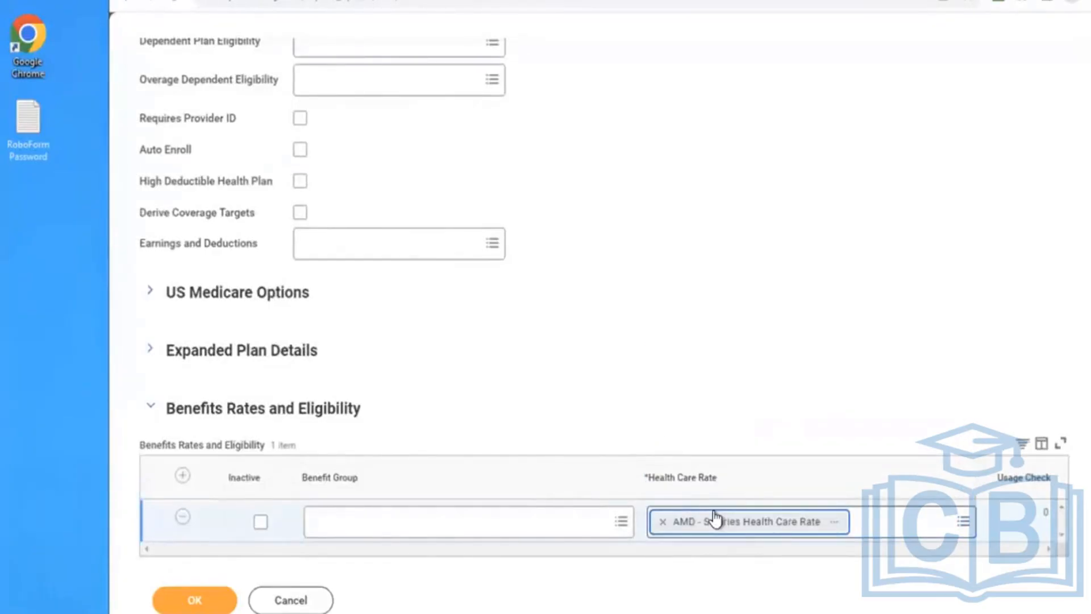
pyautogui.click(661, 521)
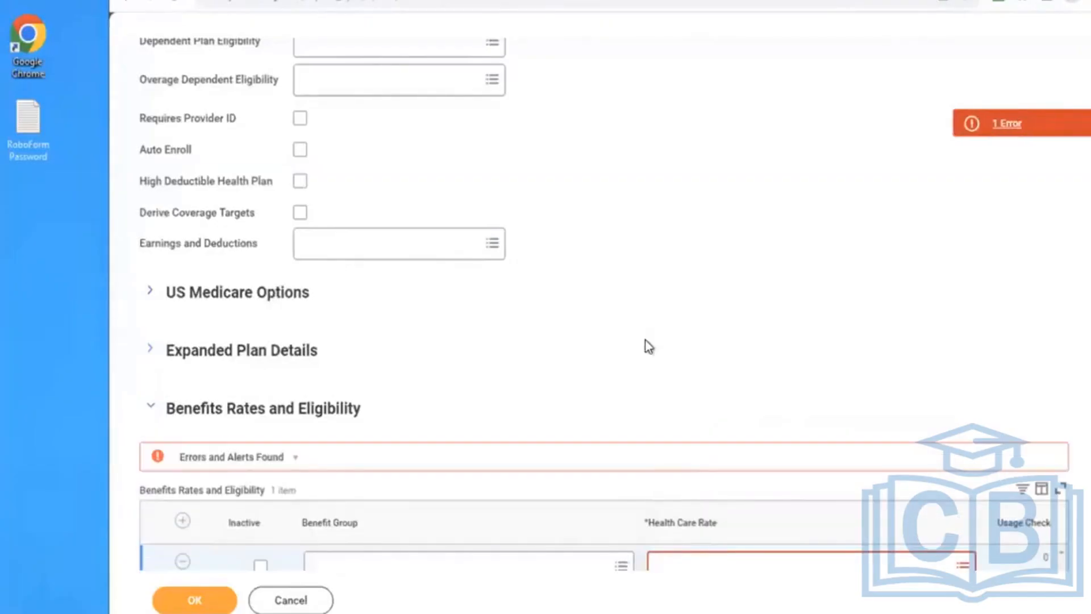
# Set the plan's Health Care Coverage Type to AMD Medical.
pyautogui.scroll(8, 649, 345)
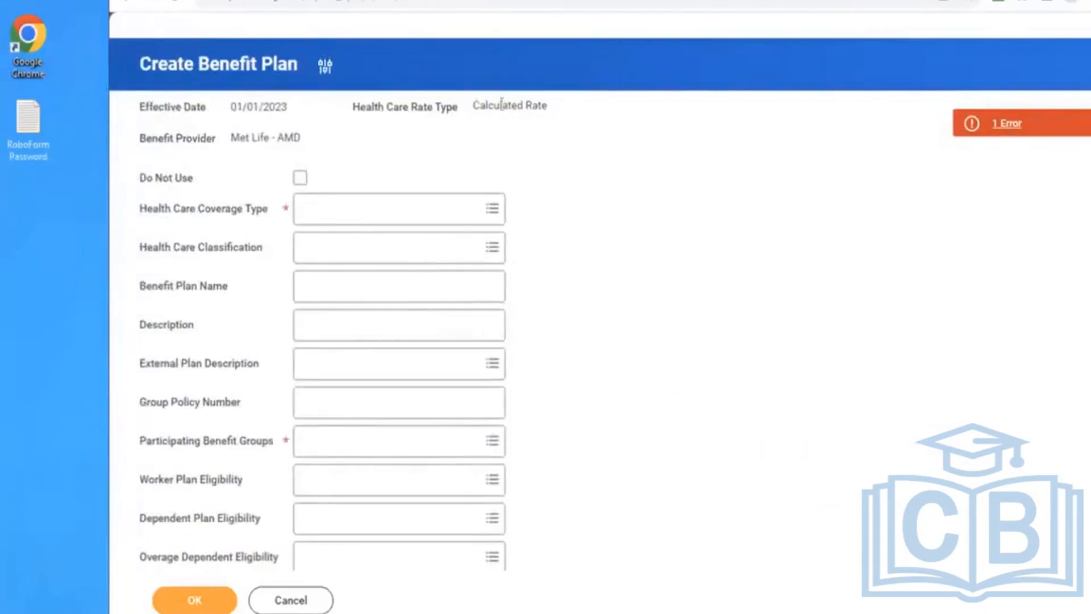
pyautogui.moveTo(474, 106); pyautogui.dragTo(543, 108)
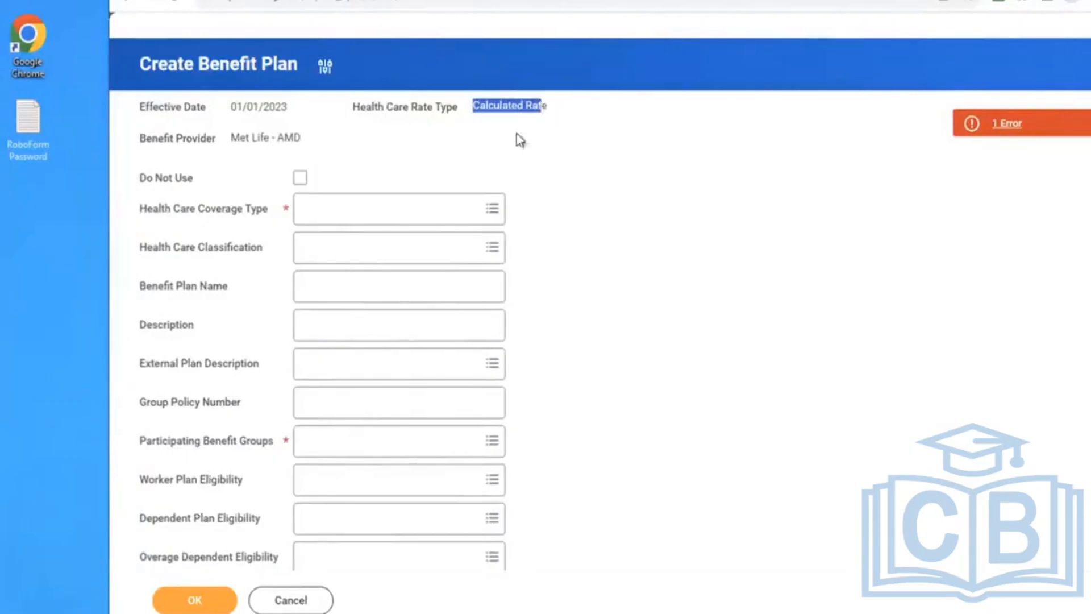
pyautogui.click(397, 208)
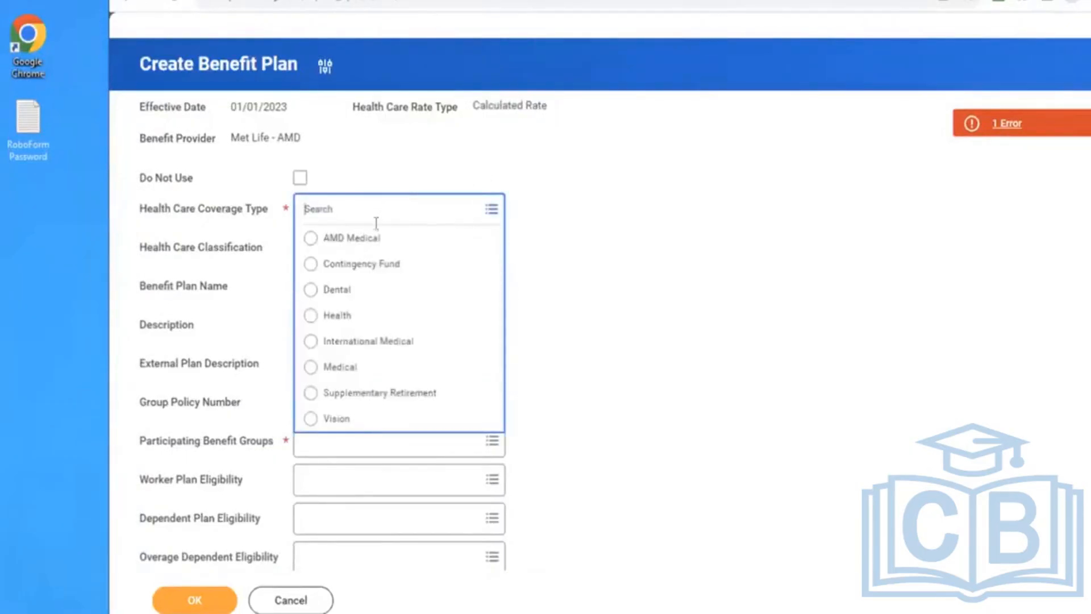
pyautogui.click(349, 238)
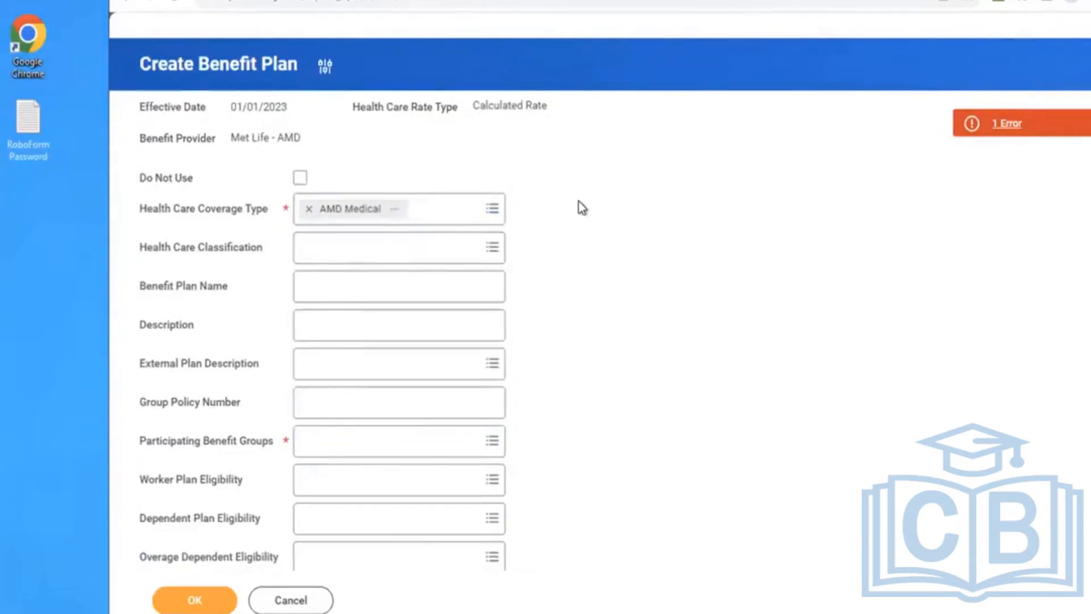
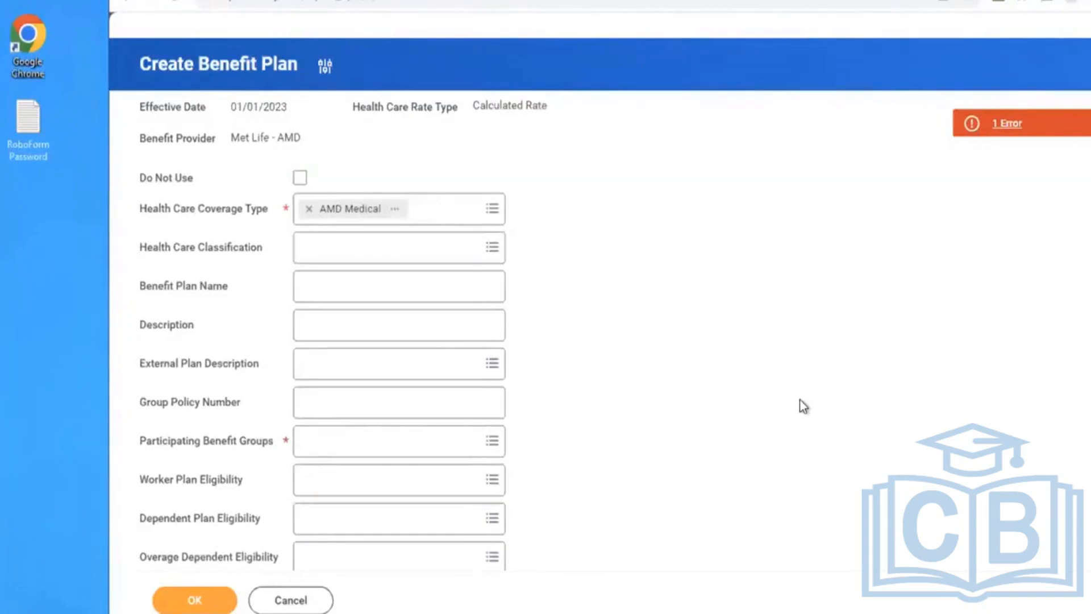
# Review the Calculated Rate health care rate type on the benefit plan form.
pyautogui.scroll(-2, 800, 401)
pyautogui.scroll(-10, 800, 400)
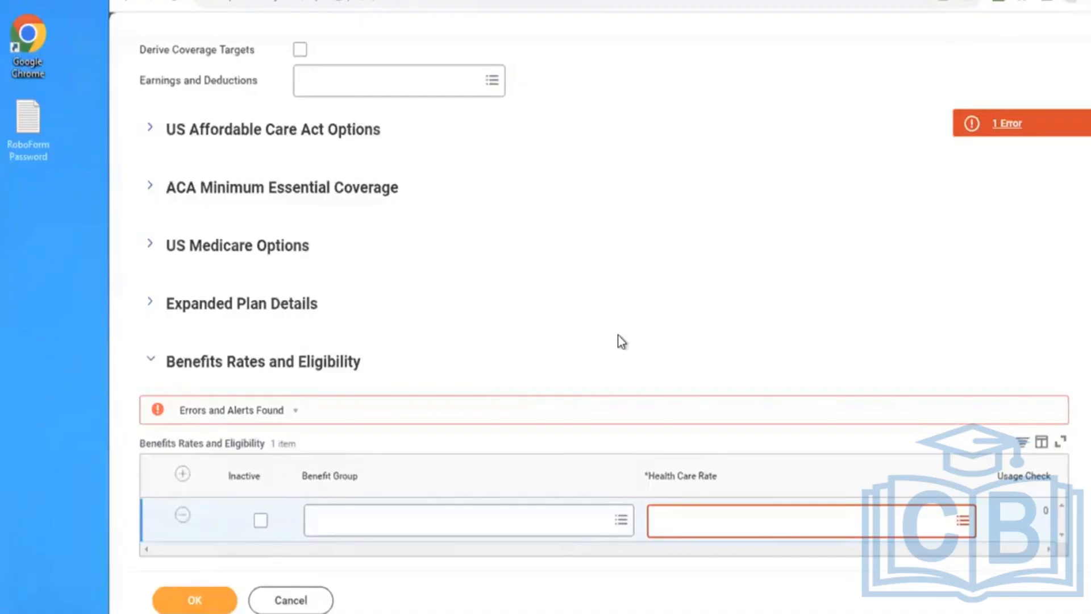
pyautogui.scroll(7, 618, 335)
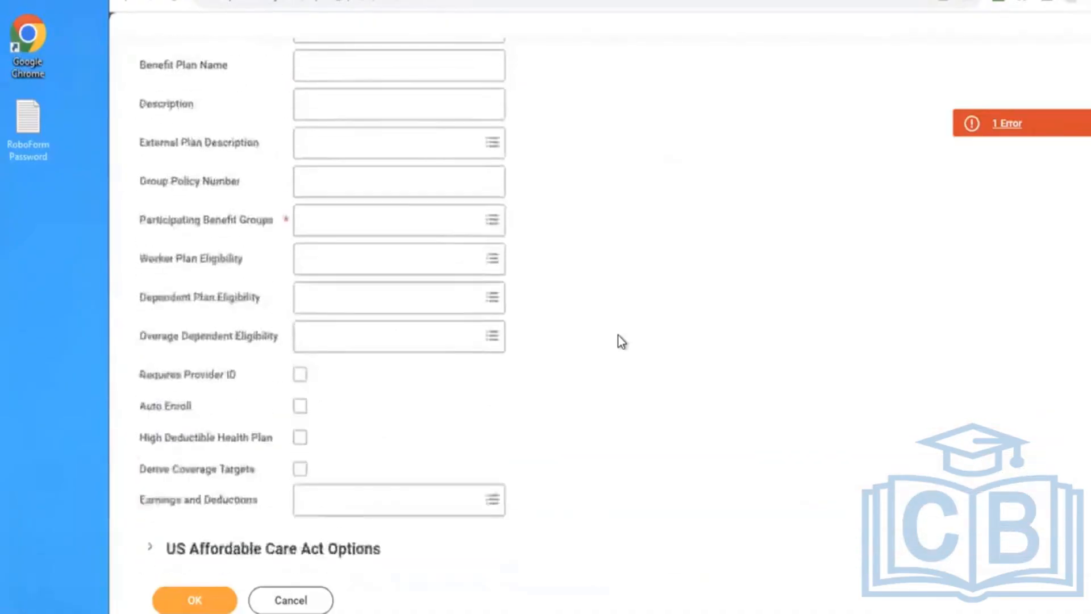
pyautogui.scroll(4, 619, 336)
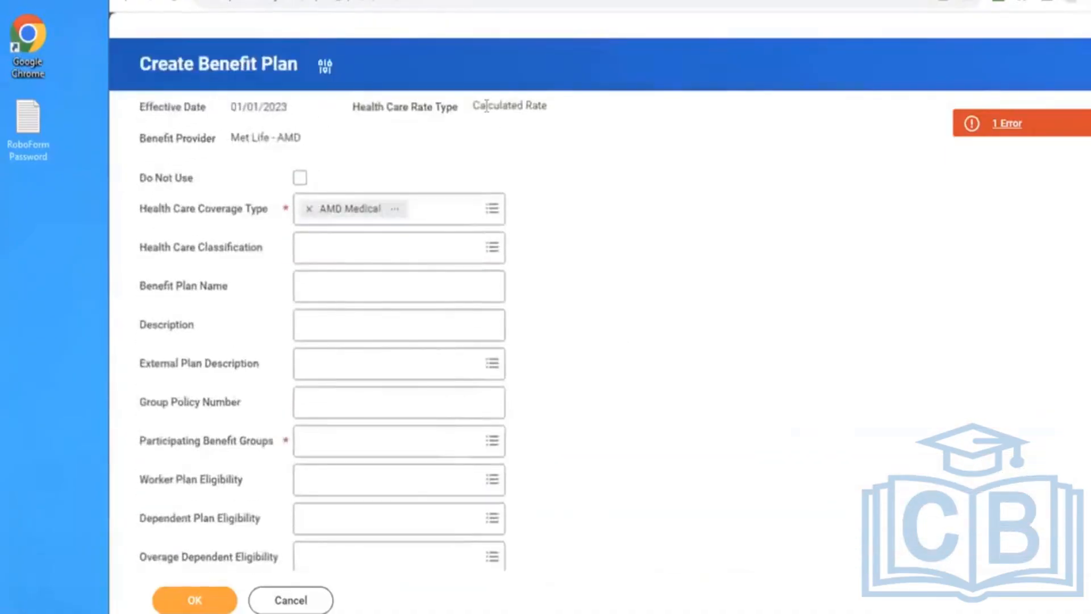
pyautogui.moveTo(473, 105); pyautogui.dragTo(541, 109)
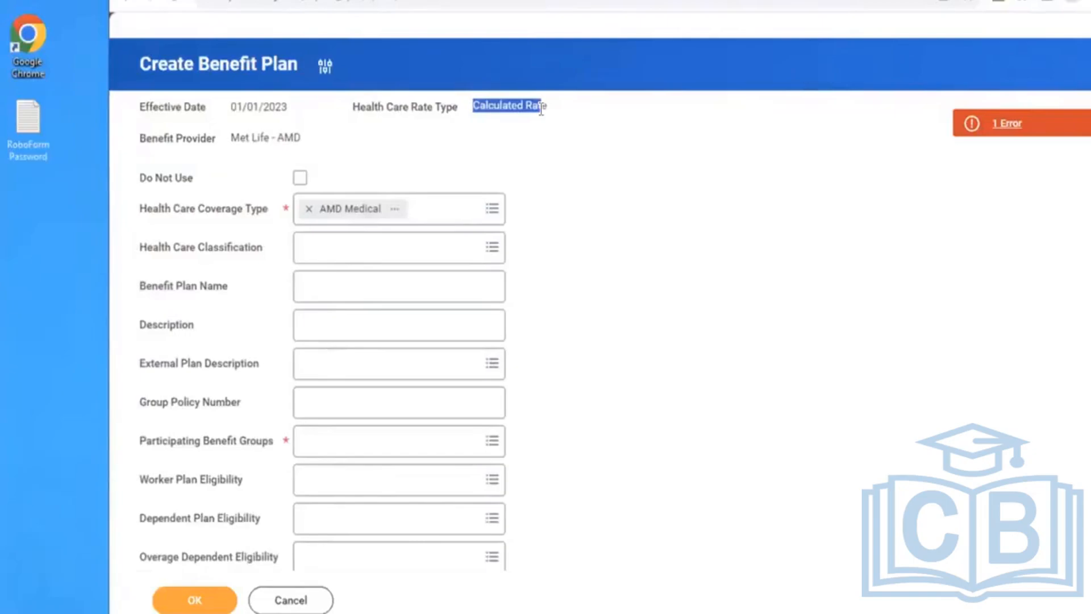
pyautogui.click(639, 195)
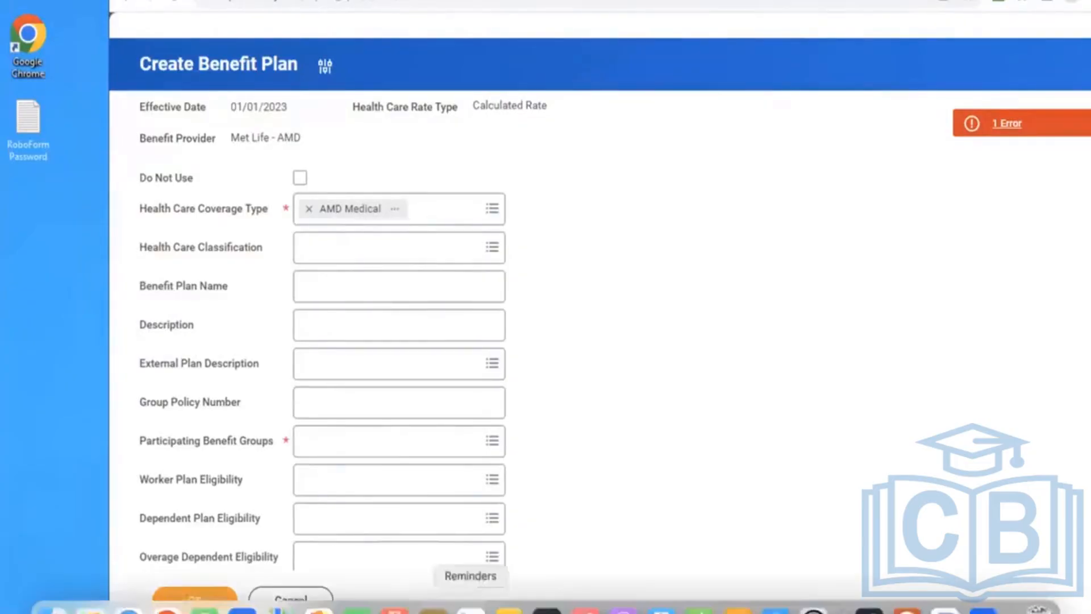
# Add FLAT RATE and CALCULATED RATE headings below the age rates in Notepad.
pyautogui.moveTo(470, 606)
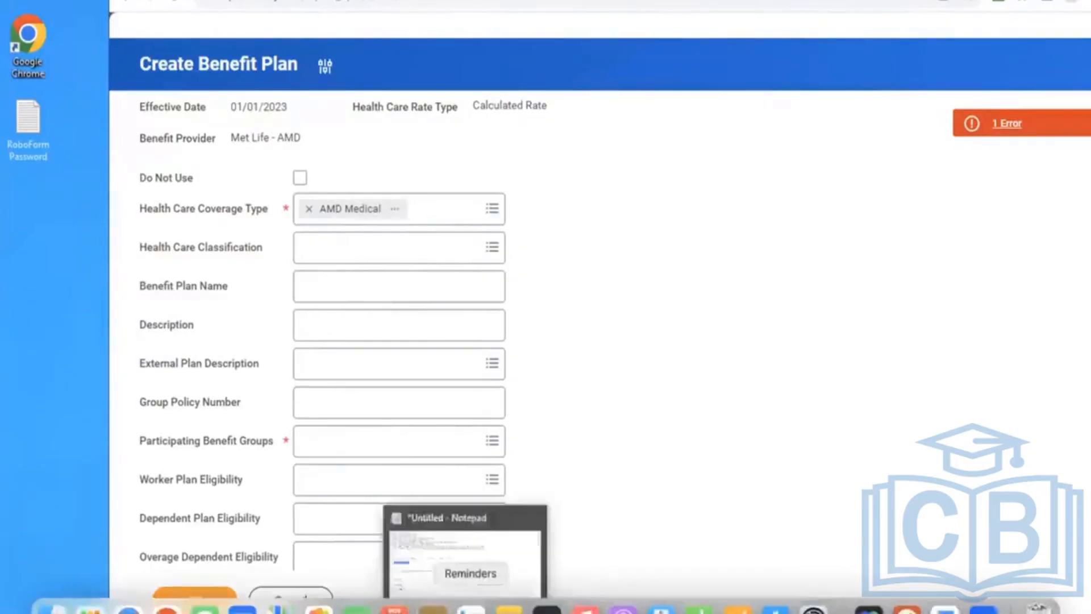
pyautogui.click(480, 552)
pyautogui.click(262, 453)
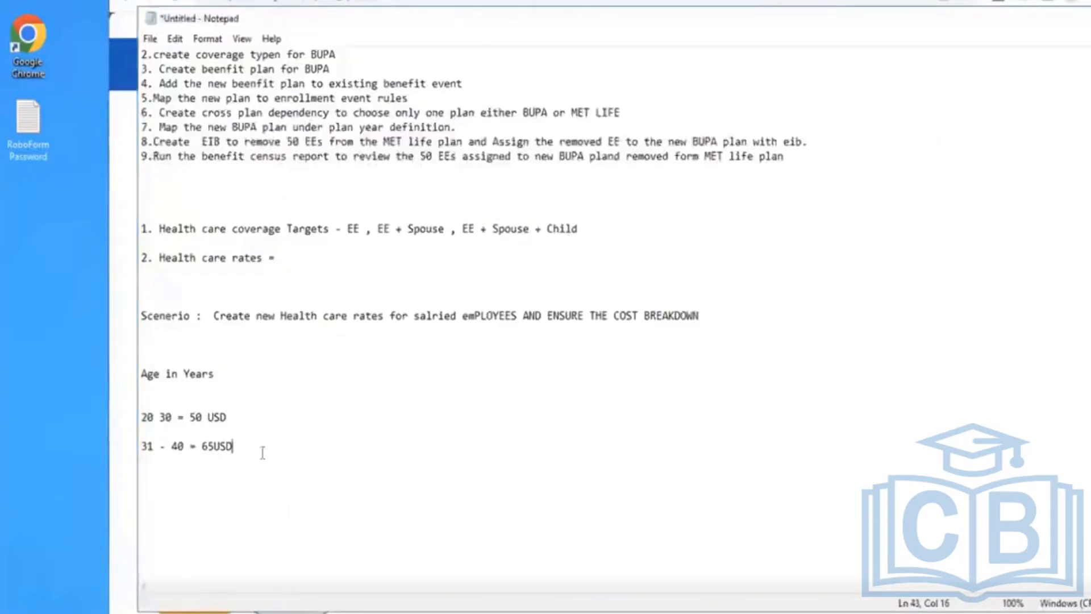
pyautogui.press('Return')
pyautogui.press('Return')
pyautogui.press('Return')
pyautogui.press('Return')
pyautogui.write('FLAT RATE')
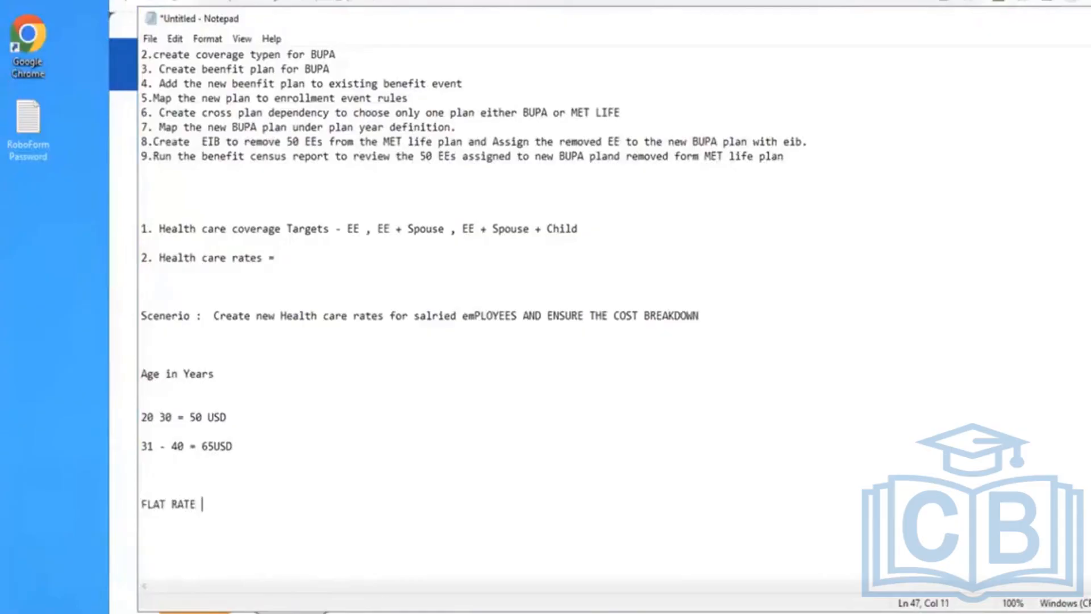
pyautogui.press('Return')
pyautogui.press('Return')
pyautogui.press('Return')
pyautogui.write('CALCULATED RATE')
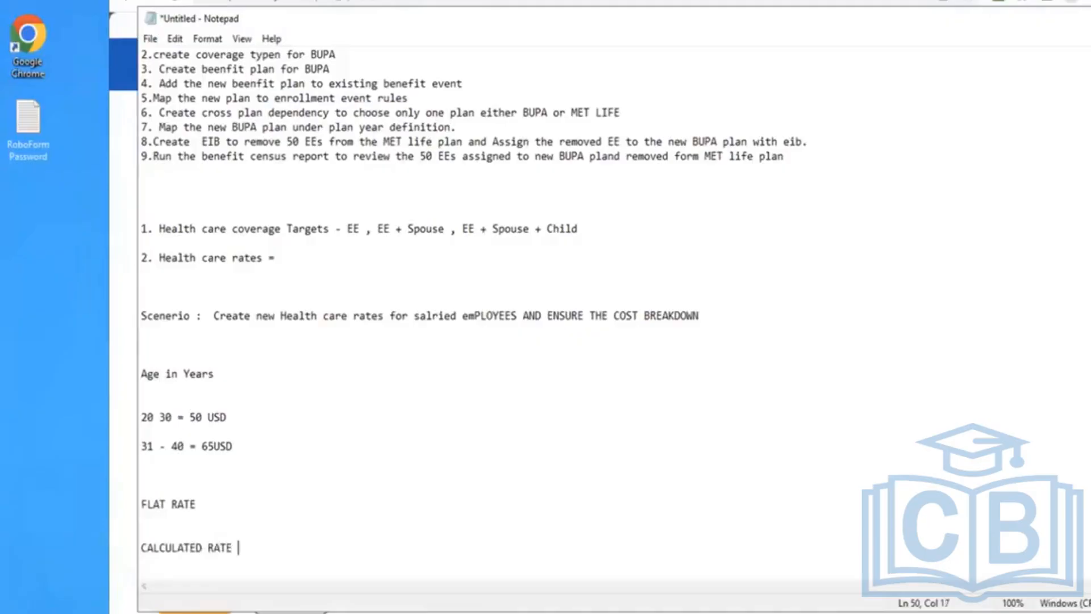
pyautogui.press('Return')
# Explain on the FLAT RATE line that all health care coverage targets default and need values entered.
pyautogui.scroll(-1, 227, 421)
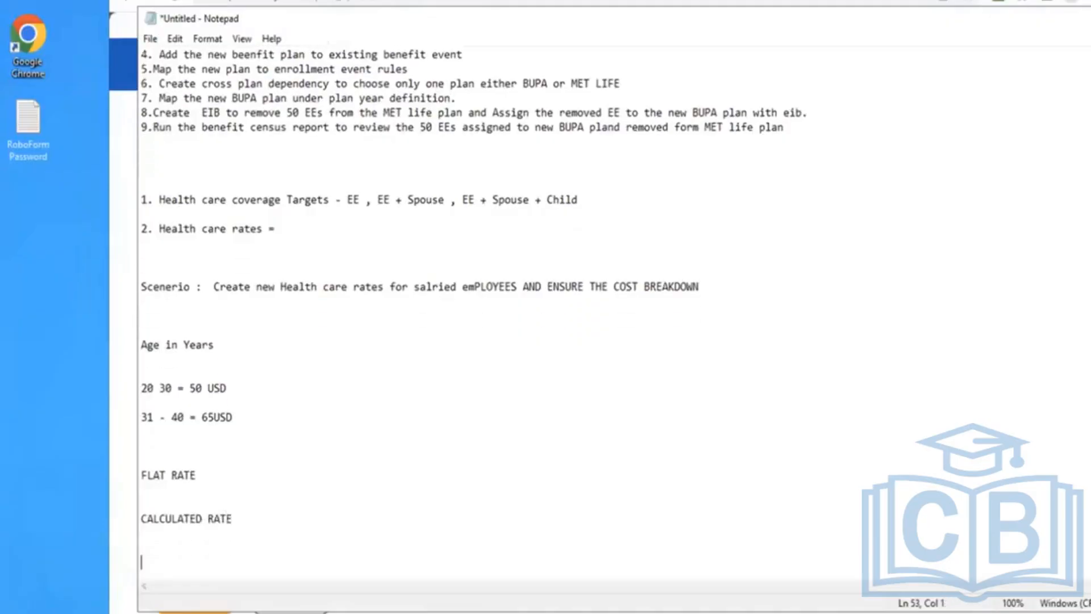
pyautogui.click(206, 475)
pyautogui.write('- ALL THE HE')
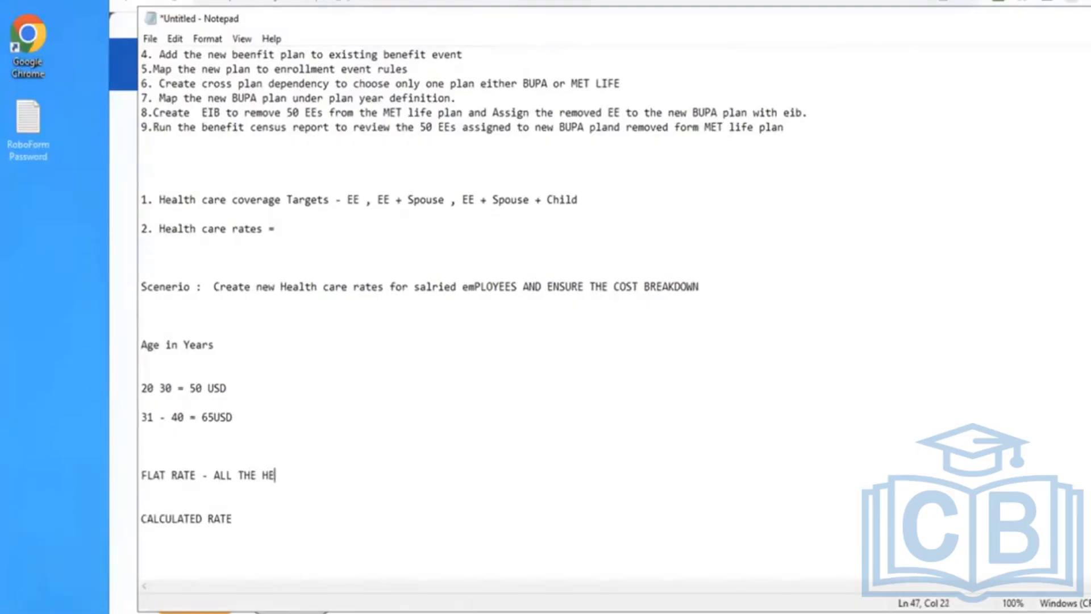
pyautogui.write('ALTH CARE CO')
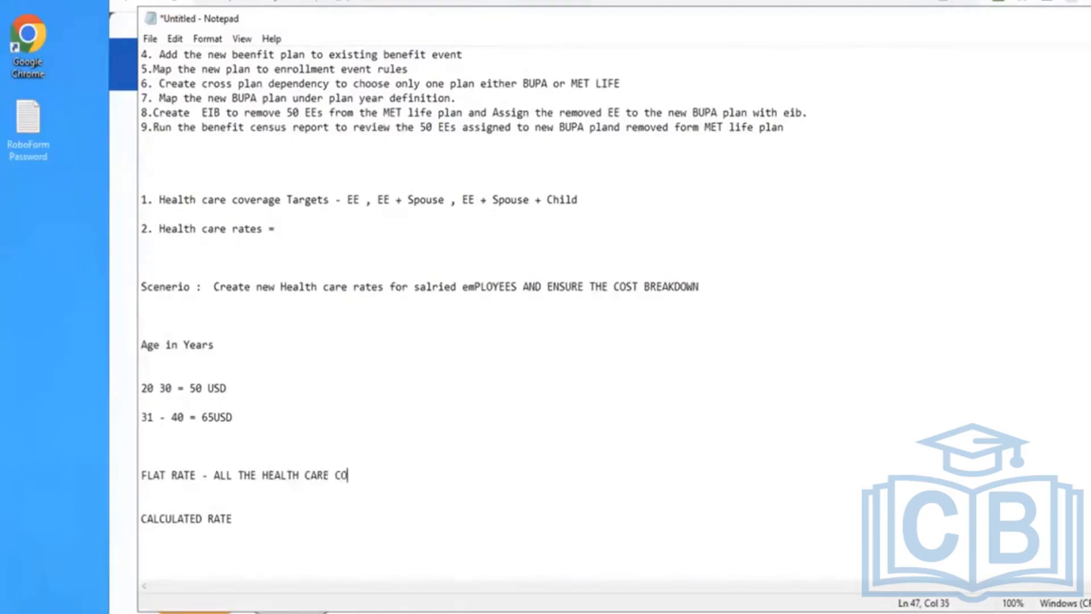
pyautogui.write('VERAGE TARGE')
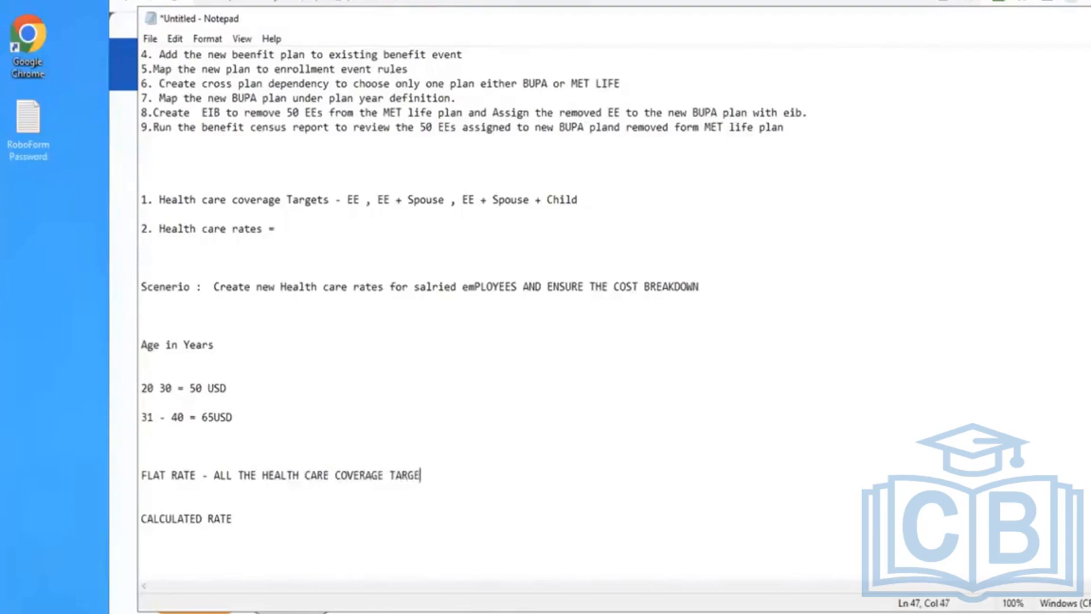
pyautogui.write('TS WILL BE DEFAULTED AND ')
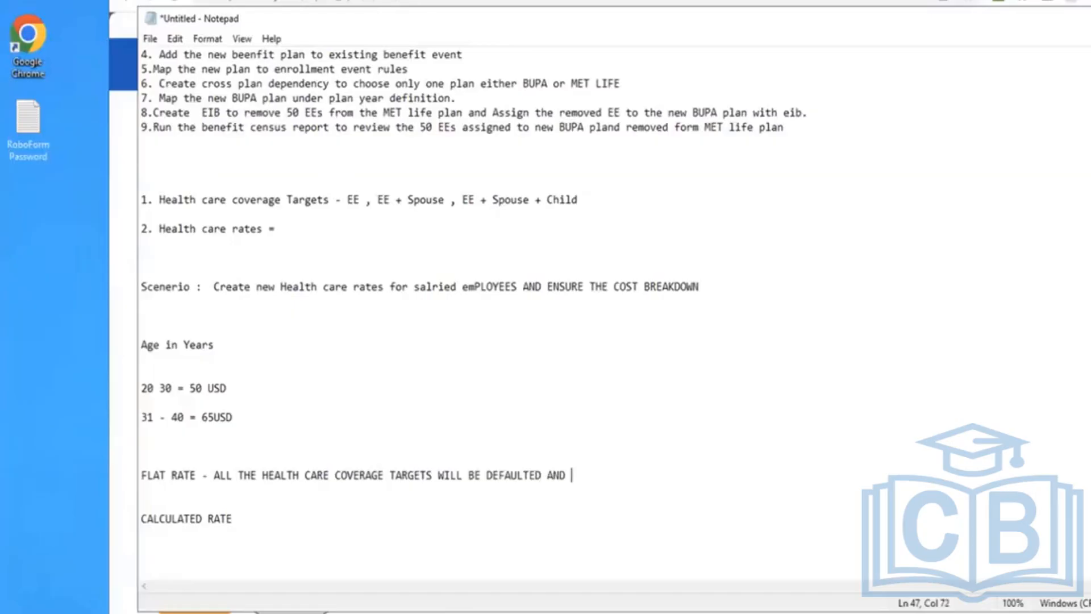
pyautogui.write('YOU NEED TO ENT')
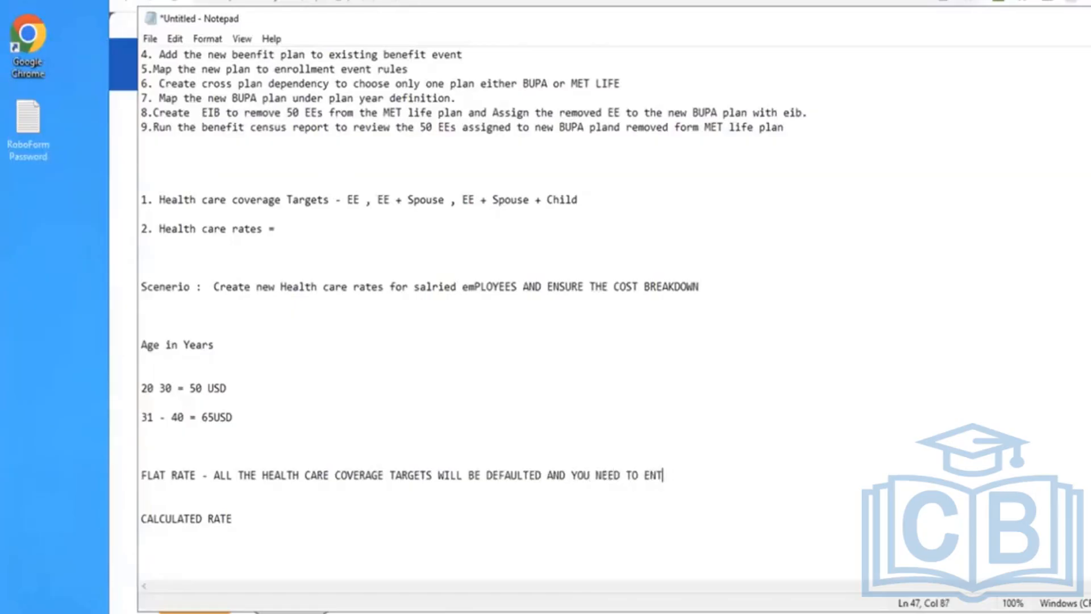
pyautogui.write('ER THE VLAUES')
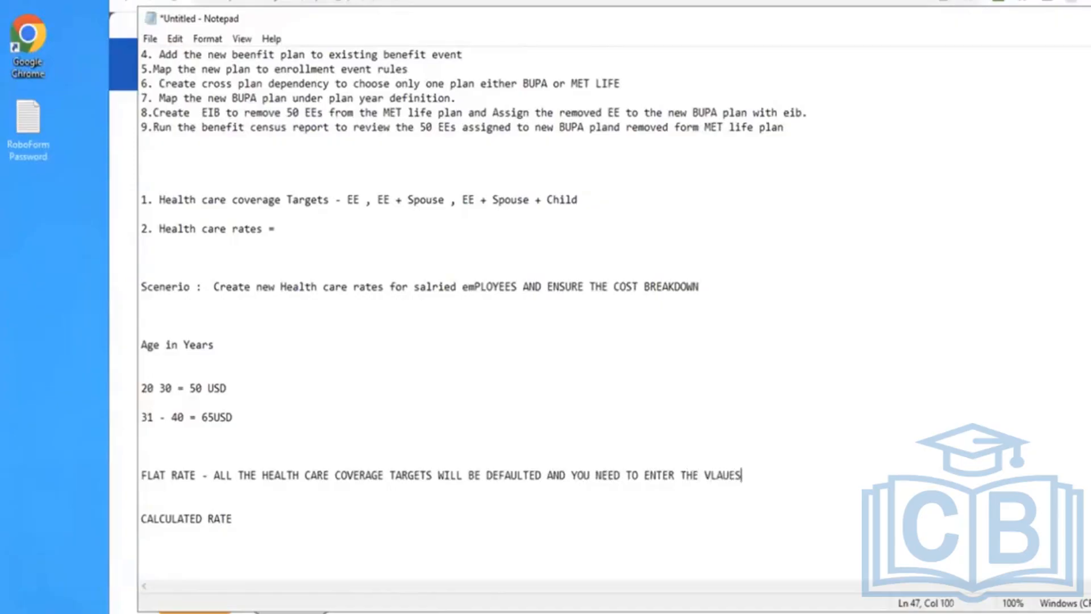
pyautogui.write(' FOR EACH TARGET')
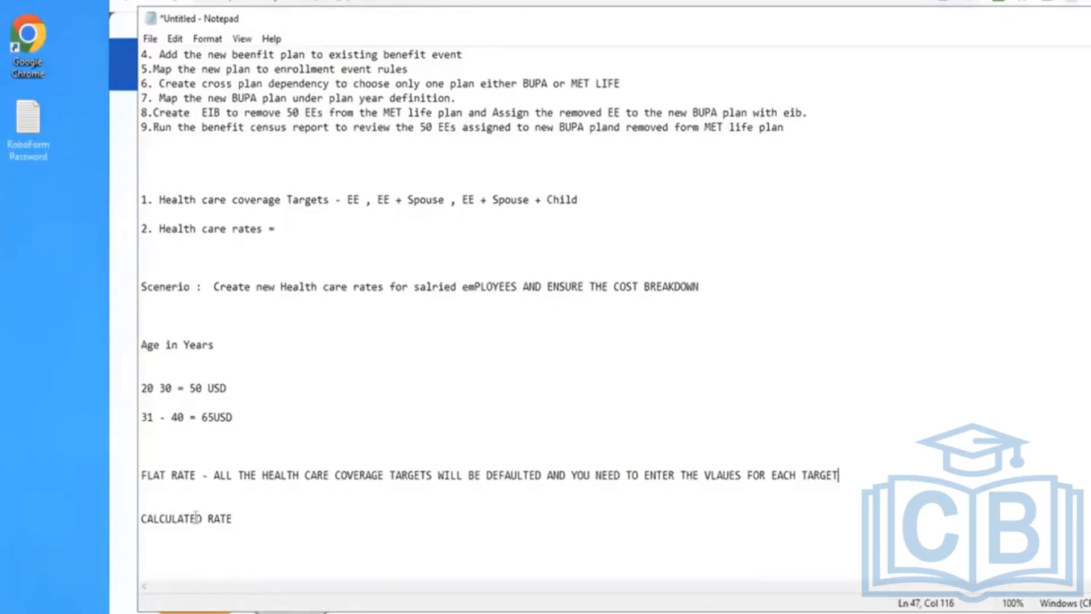
# Add '- THE HEALTH CARE YOU CREATED WILL BE DEFAULTED' after CALCULATED RATE in Notepad.
pyautogui.click(244, 517)
pyautogui.write('- tHE HEAL')
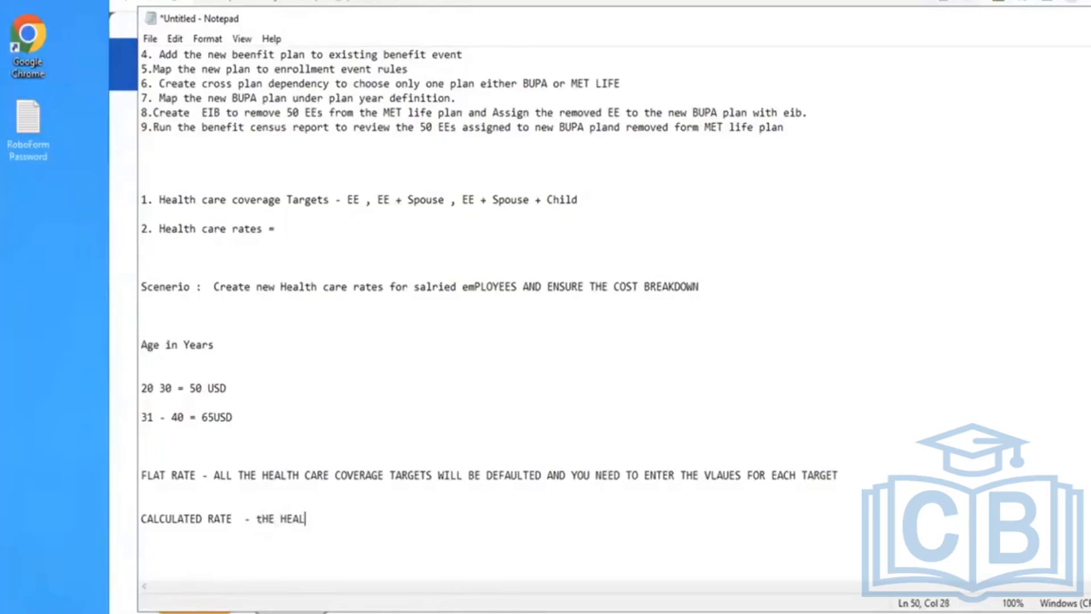
pyautogui.write('TH CARE YOU CREA')
pyautogui.write('TED ')
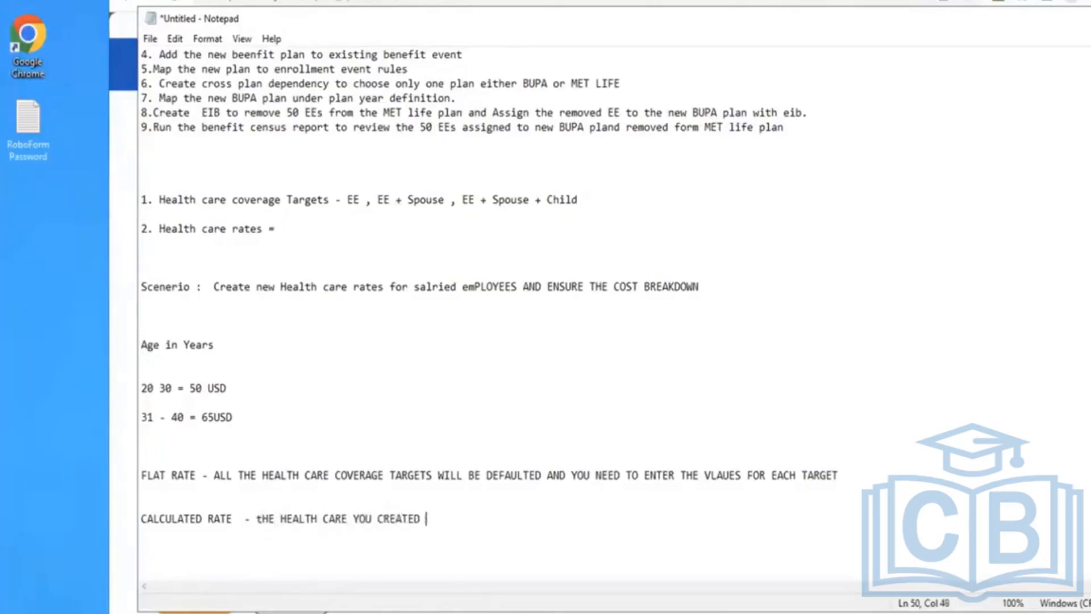
pyautogui.write('WILL BE DEFAULTED')
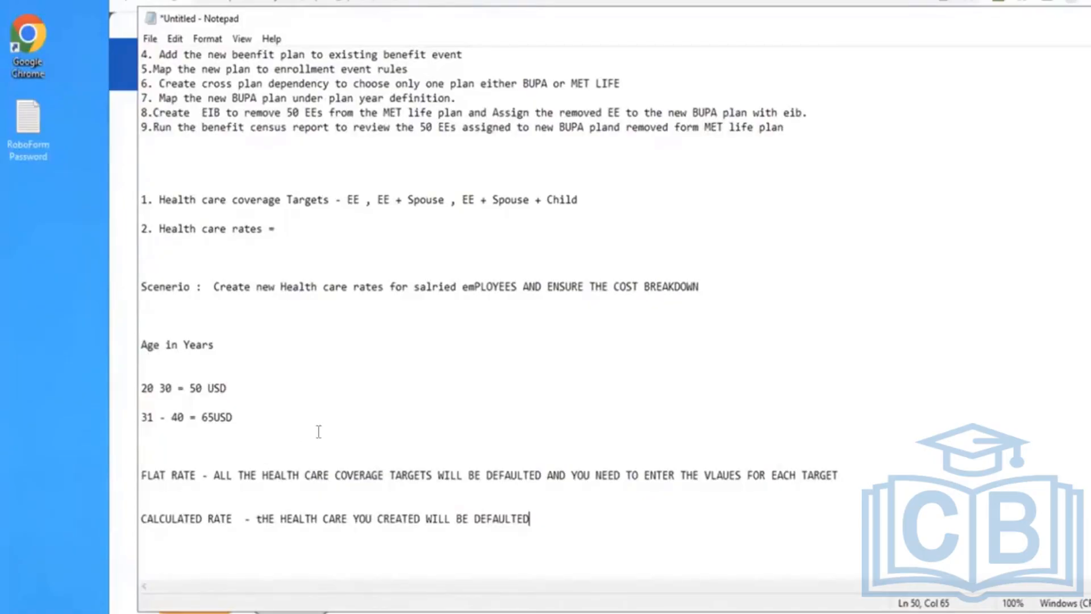
pyautogui.moveTo(342, 196); pyautogui.dragTo(559, 202)
pyautogui.moveTo(335, 519); pyautogui.dragTo(377, 519)
pyautogui.click(275, 476)
pyautogui.click(343, 182)
# Set the plan's Health Care Classification to PPO.
pyautogui.click(1087, 19)
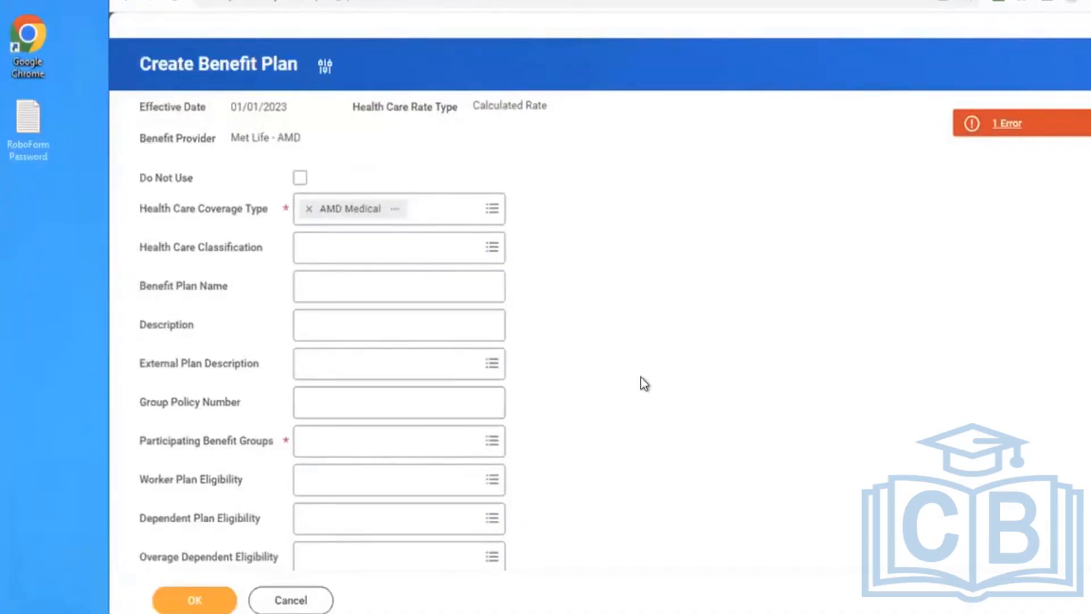
pyautogui.scroll(-5, 641, 377)
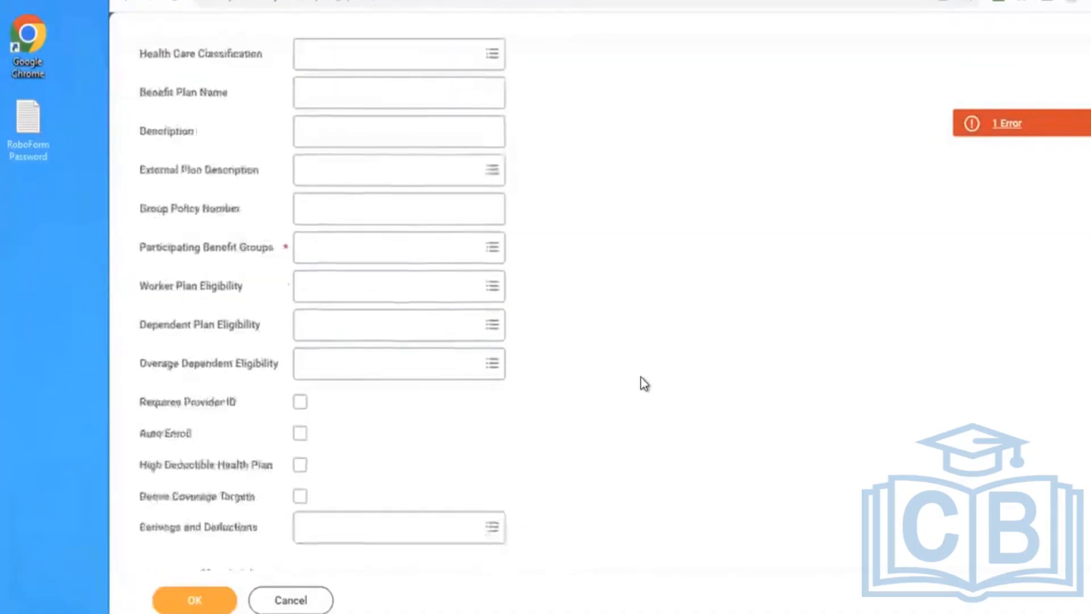
pyautogui.scroll(4, 639, 376)
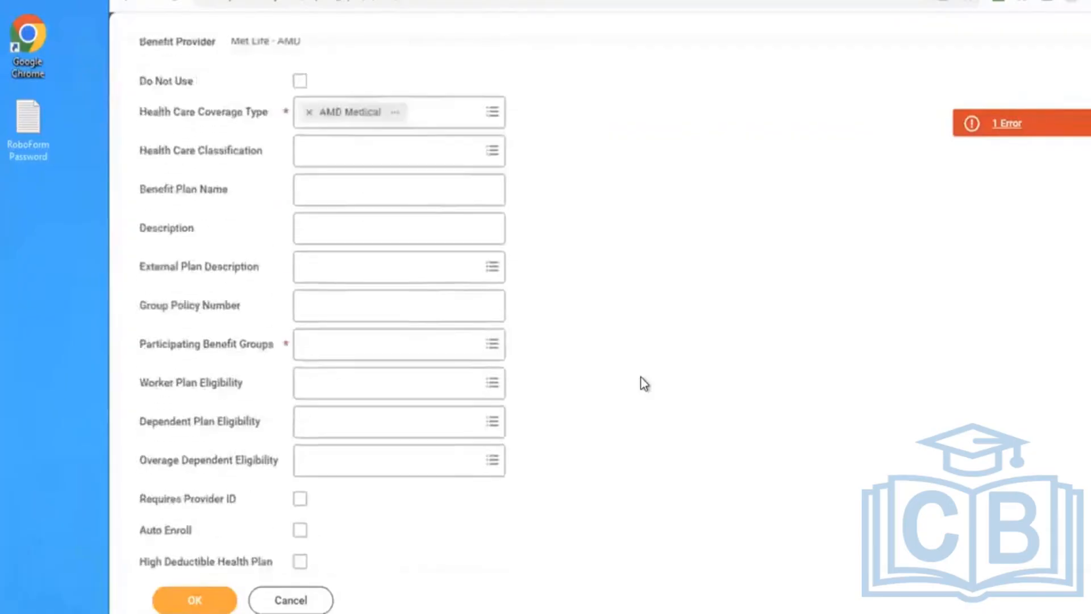
pyautogui.click(358, 185)
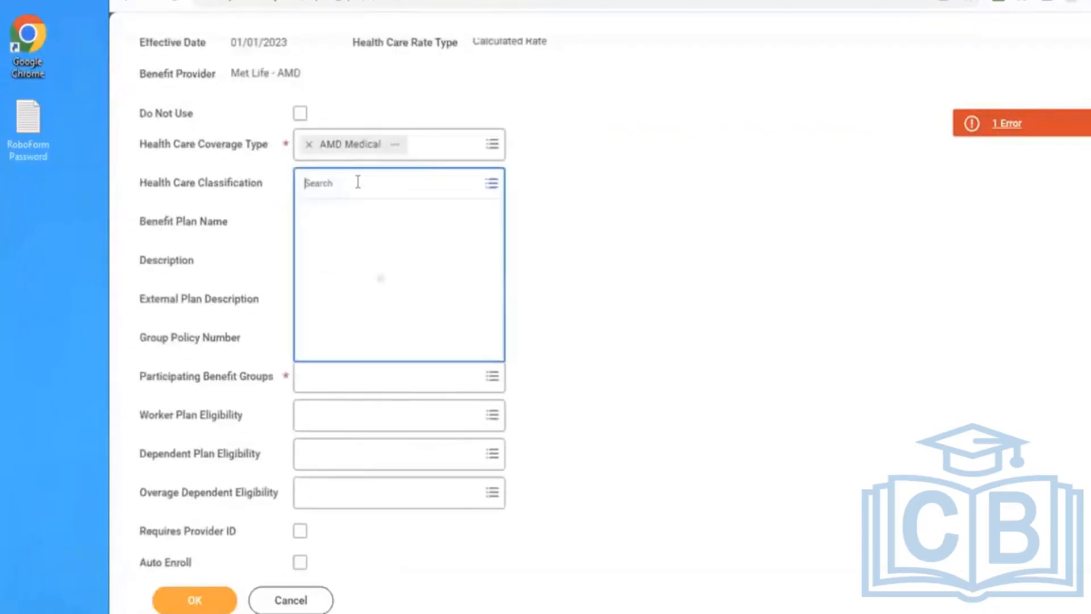
pyautogui.click(338, 237)
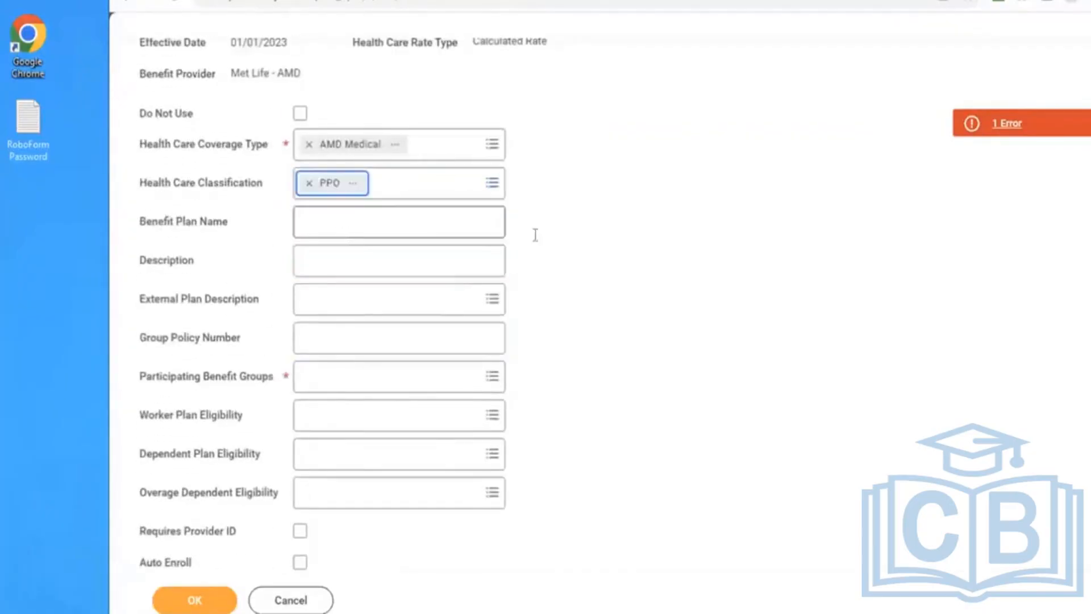
# Add Active Employees in U.S. - Salaried as a participating benefit group.
pyautogui.click(350, 380)
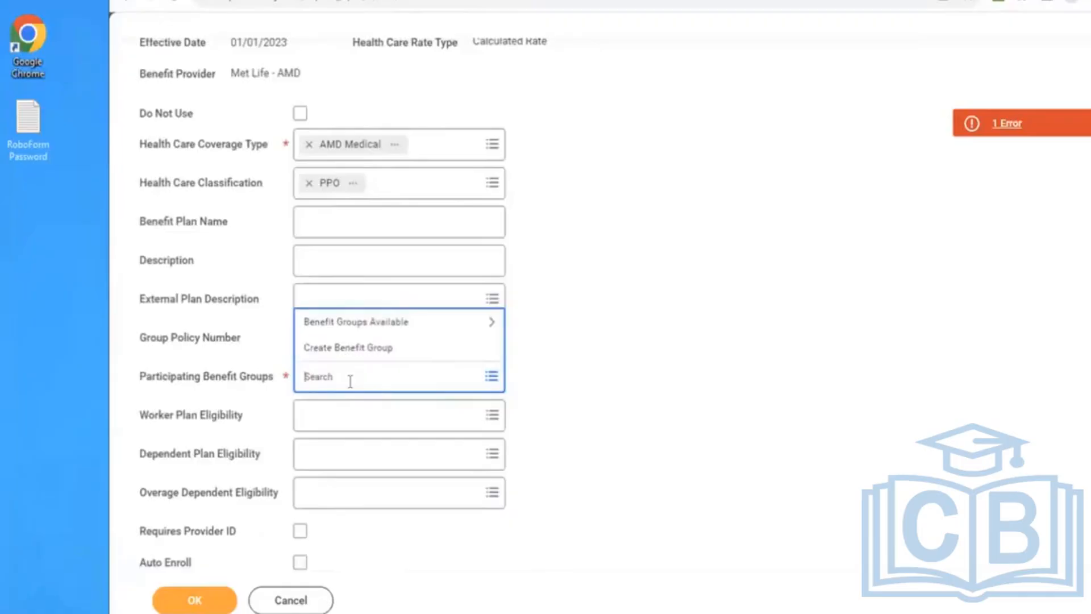
pyautogui.write('ACTIVE EMPLOYS')
pyautogui.press('Return')
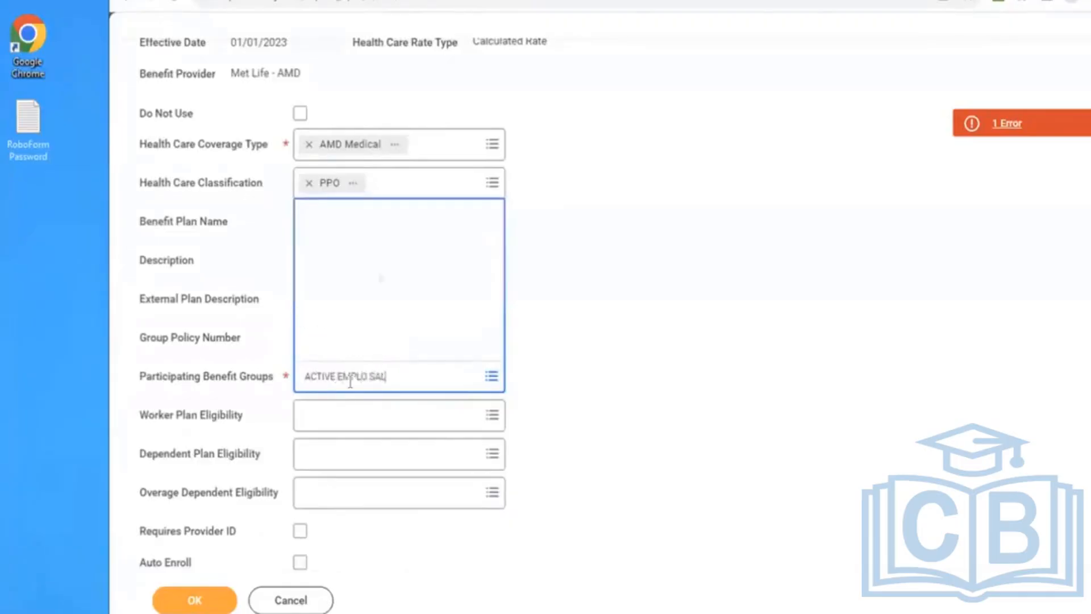
pyautogui.click(728, 311)
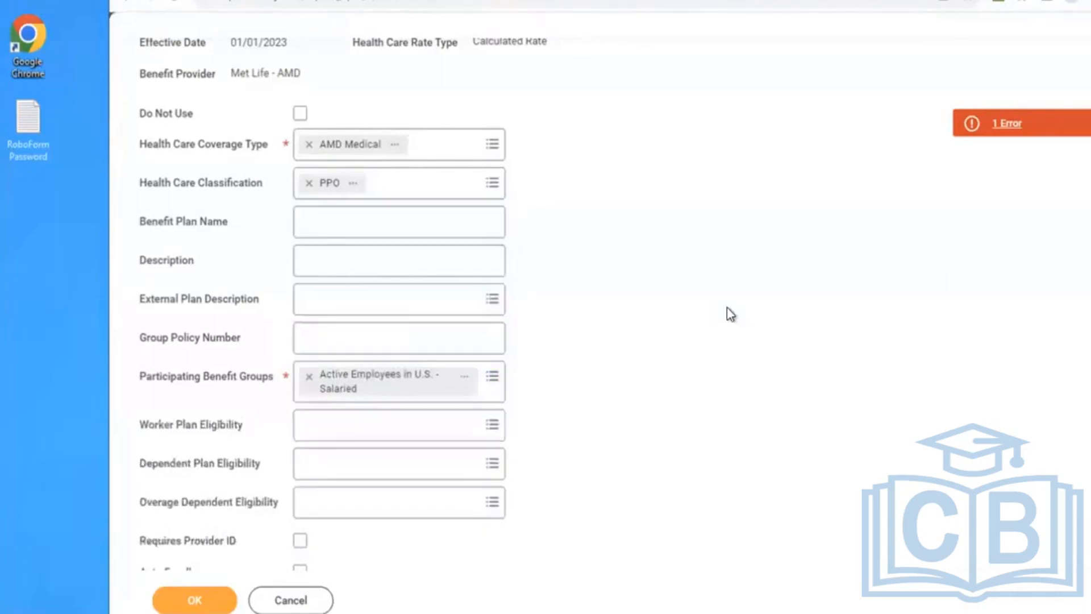
pyautogui.scroll(-3, 728, 310)
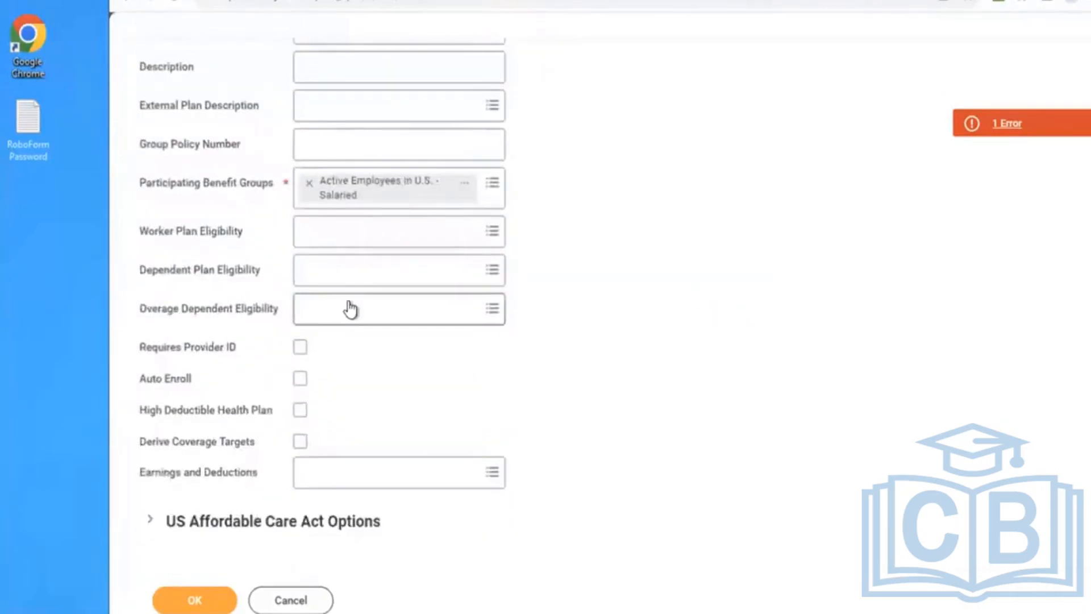
# Set Dependent Plan Eligibility to AMD Dependents = Spouse, Child(Son/Daughter).
pyautogui.click(324, 271)
pyautogui.write('AMD')
pyautogui.press('Return')
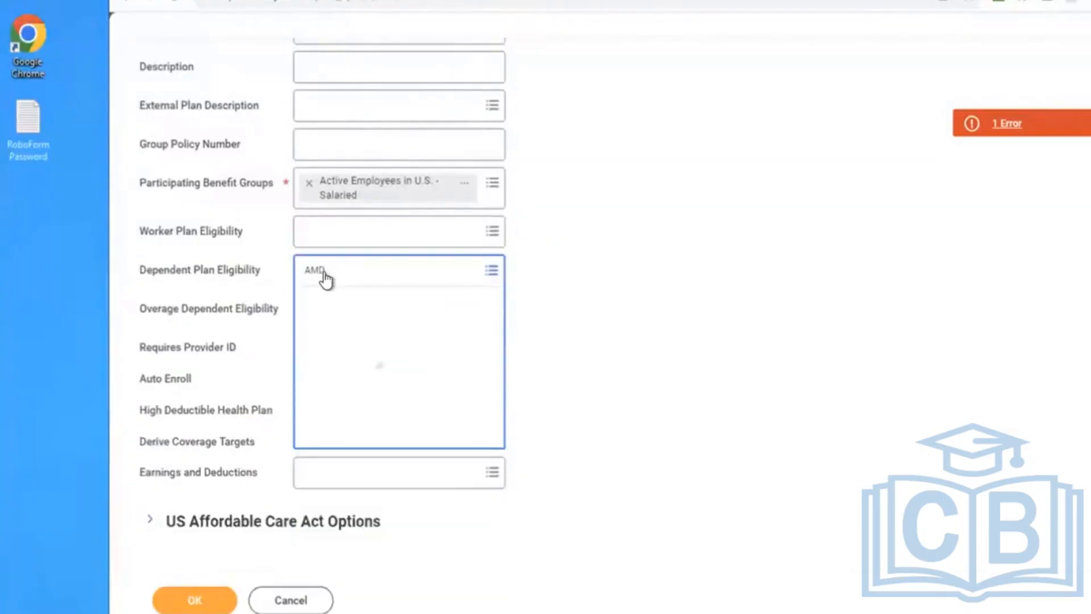
pyautogui.scroll(-5, 686, 277)
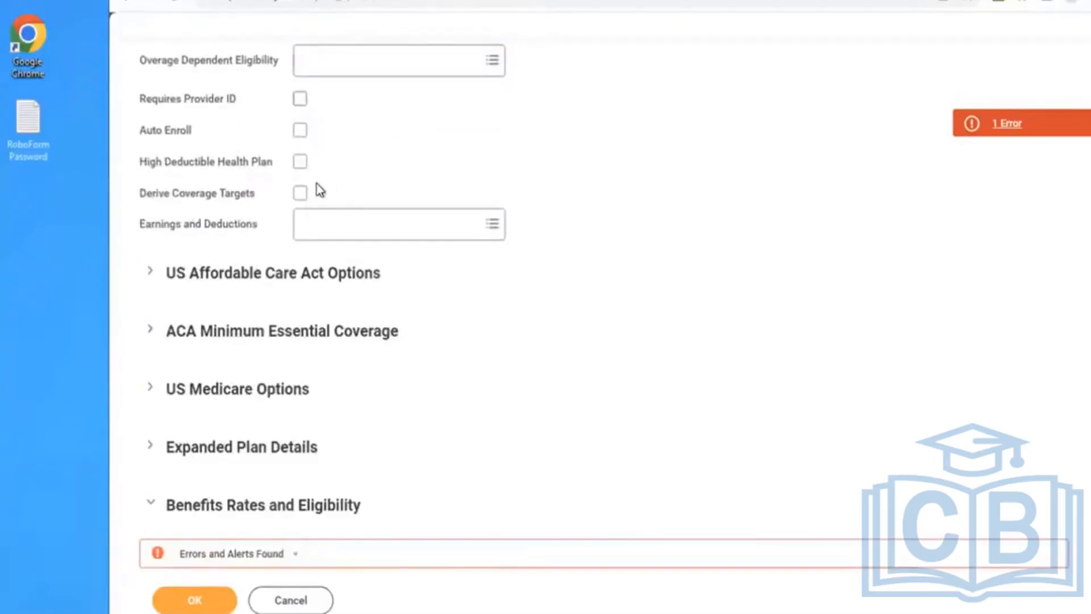
# Turn on Derive Coverage Targets and set the rate row's benefit group to Active Employees in U.S. - Salaried.
pyautogui.click(300, 193)
pyautogui.scroll(-3, 710, 327)
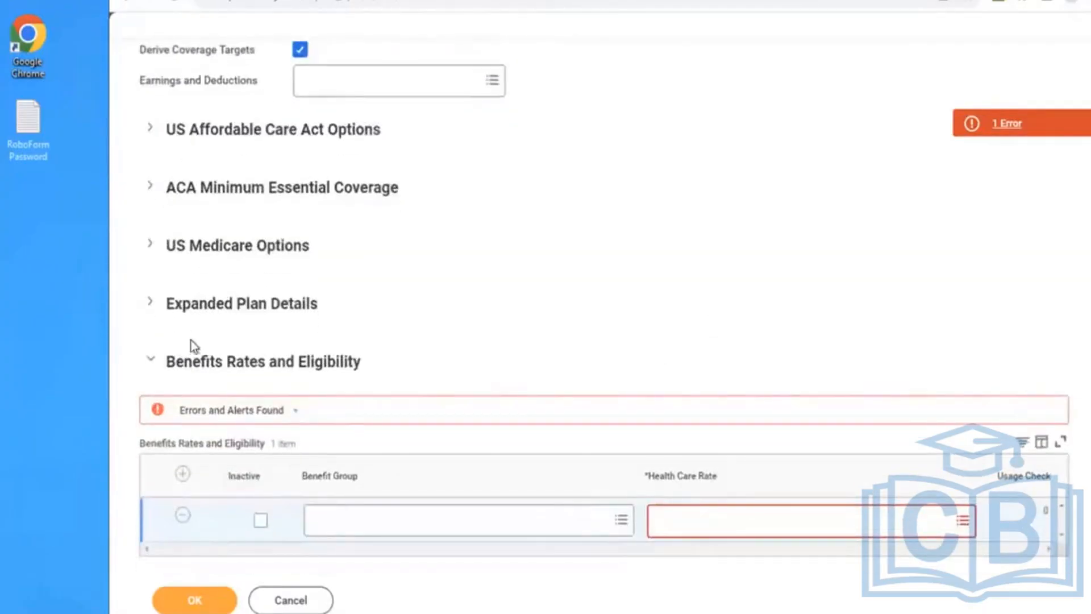
pyautogui.click(358, 521)
pyautogui.click(344, 467)
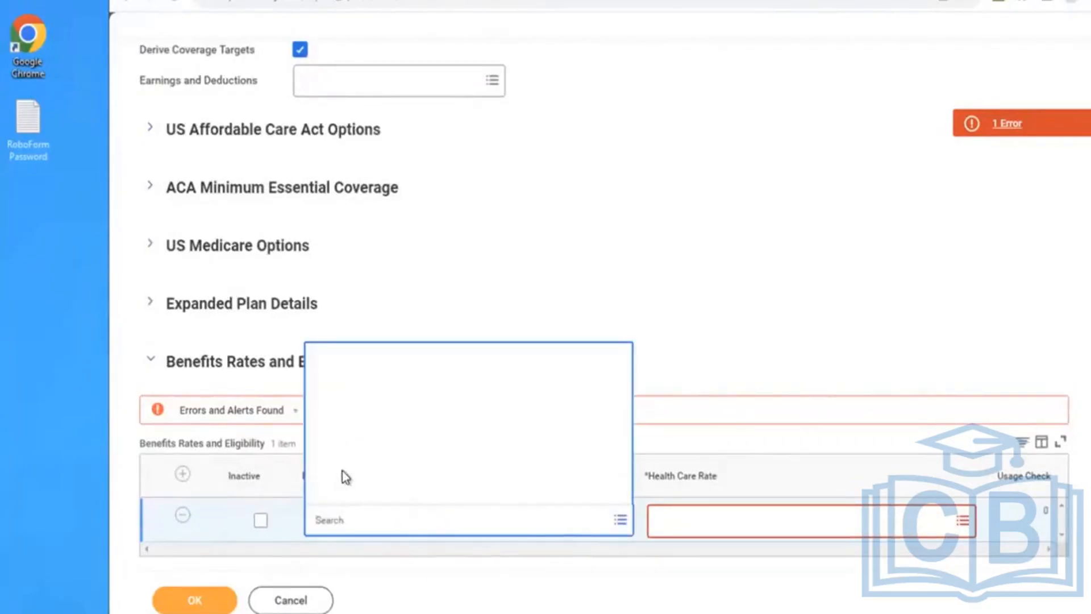
pyautogui.click(359, 490)
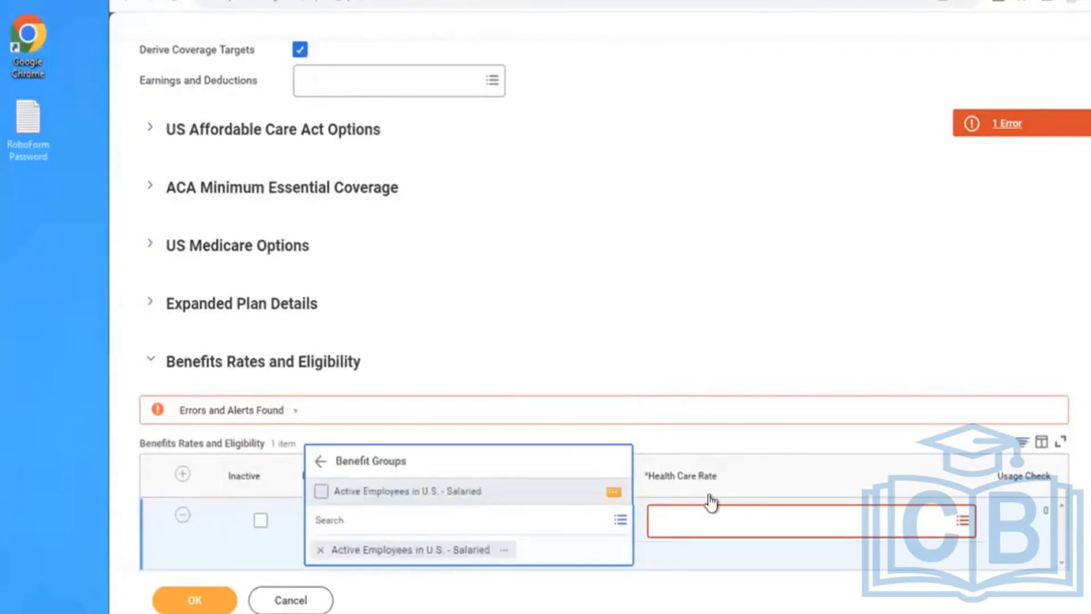
# Set the row's Health Care Rate to AMD - Salaries Health Care Rate and preview its details.
pyautogui.click(689, 517)
pyautogui.write('AMD')
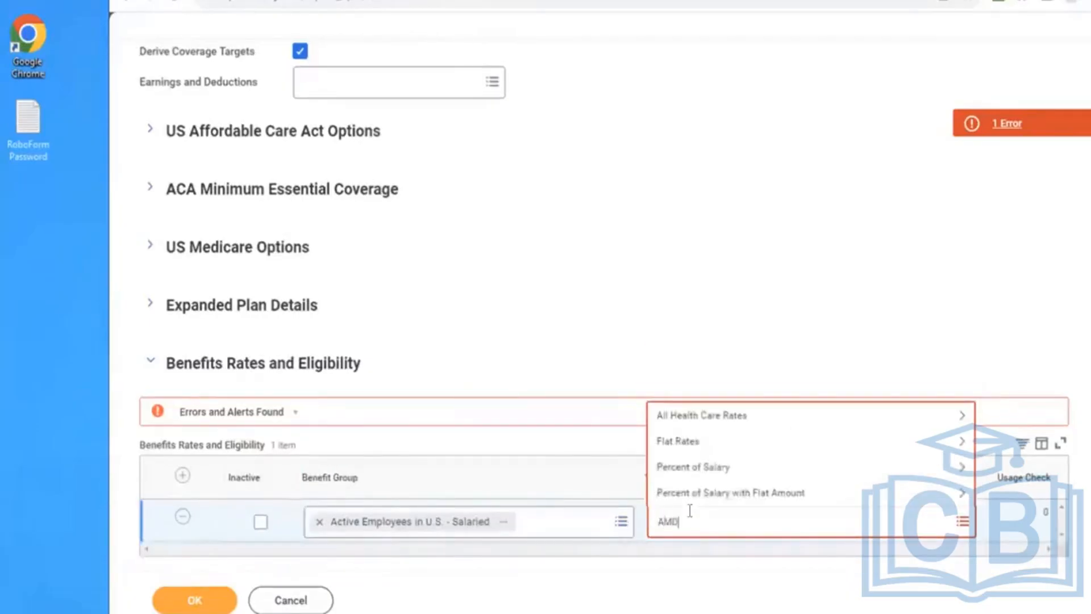
pyautogui.press('Return')
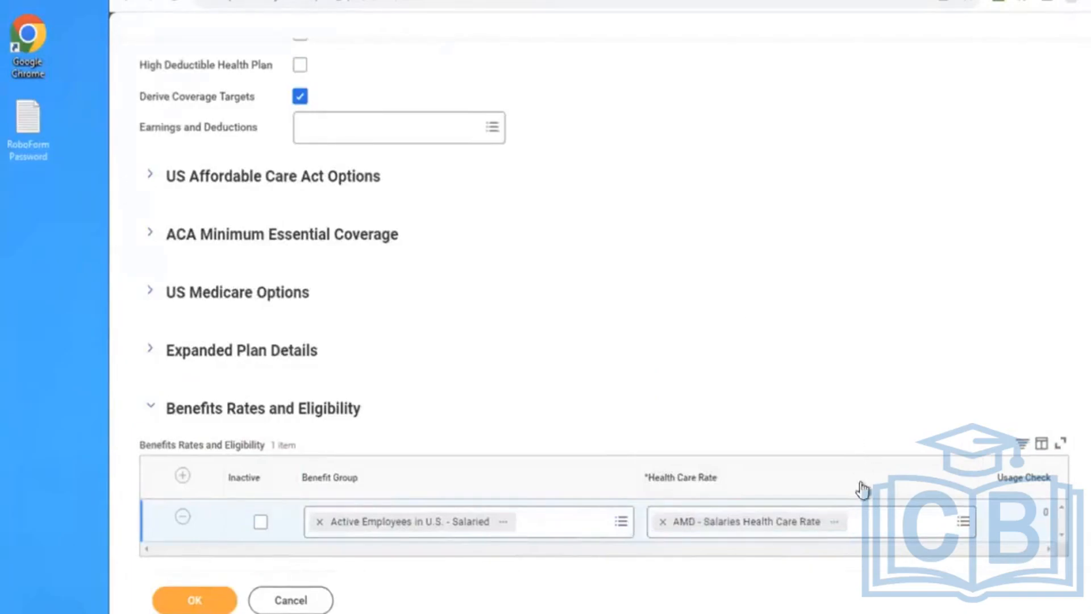
pyautogui.click(835, 522)
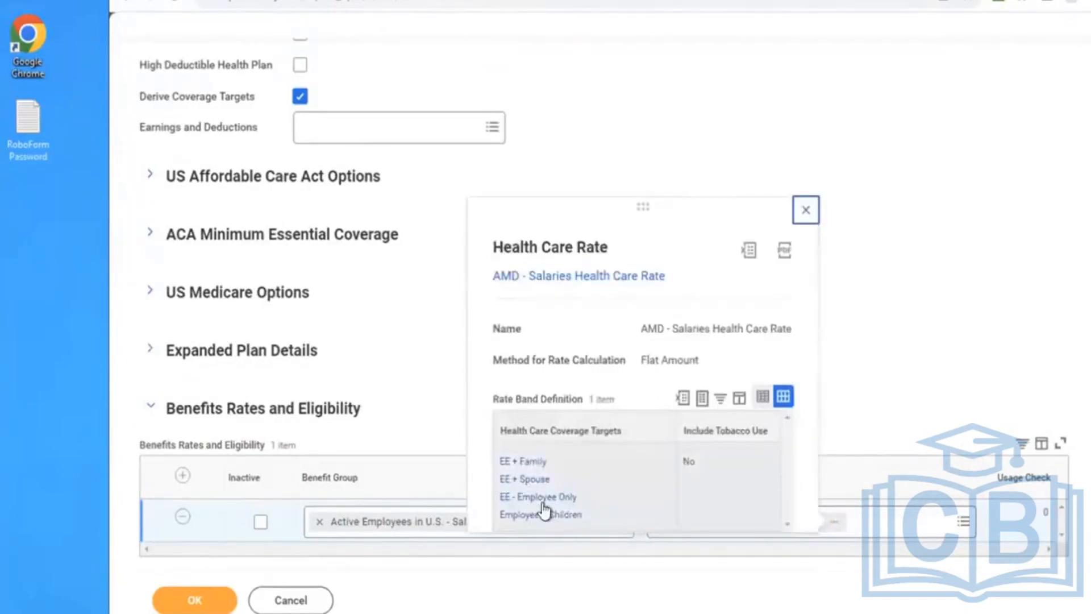
pyautogui.click(945, 307)
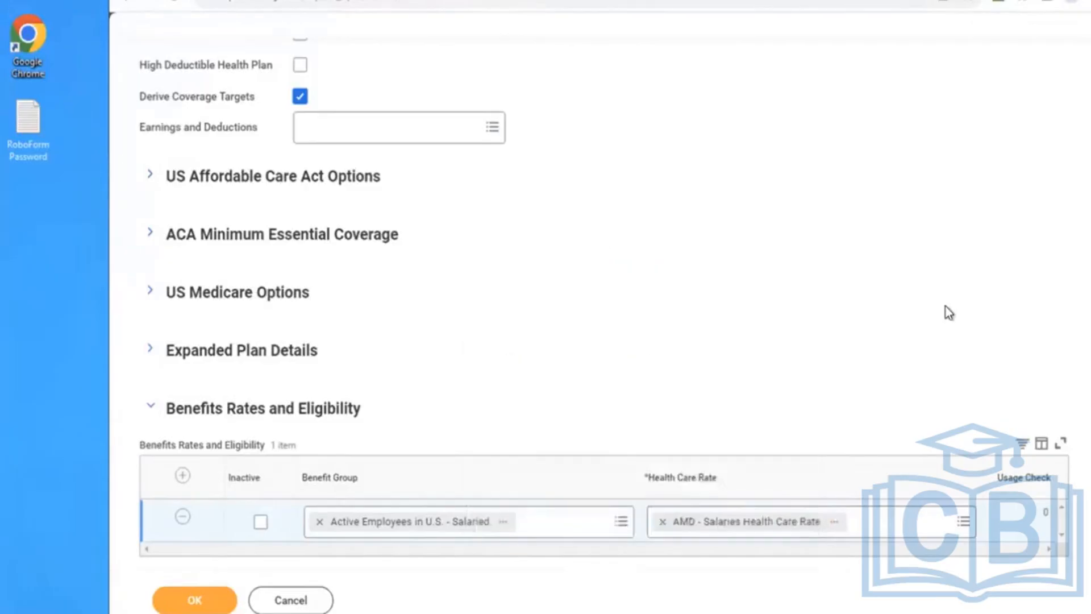
pyautogui.scroll(4, 945, 307)
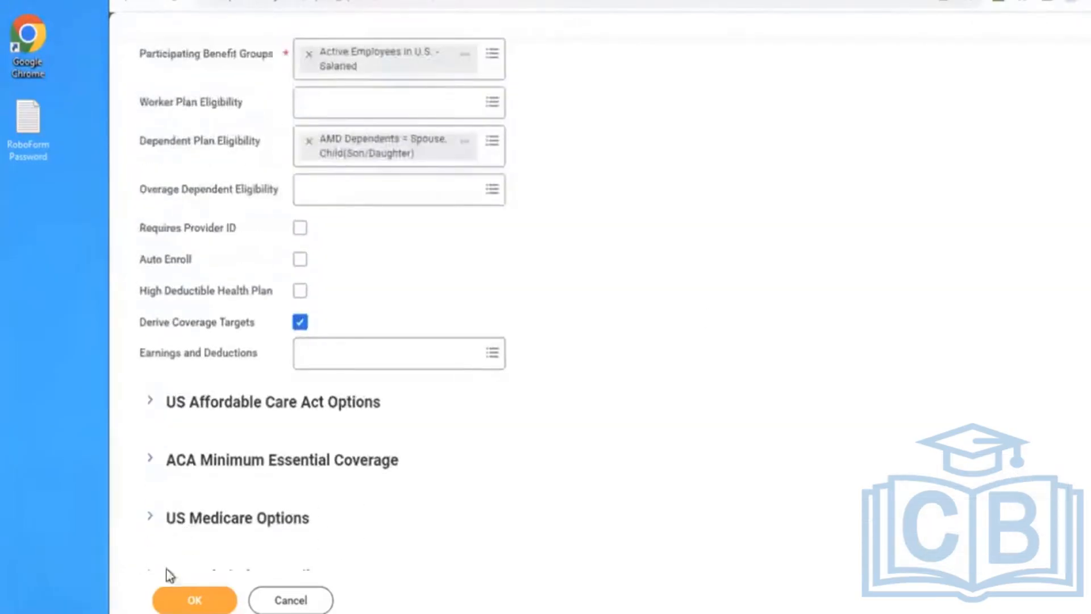
# Save the AMD PPO plan and start a new 'creat ben plan' task search.
pyautogui.click(169, 590)
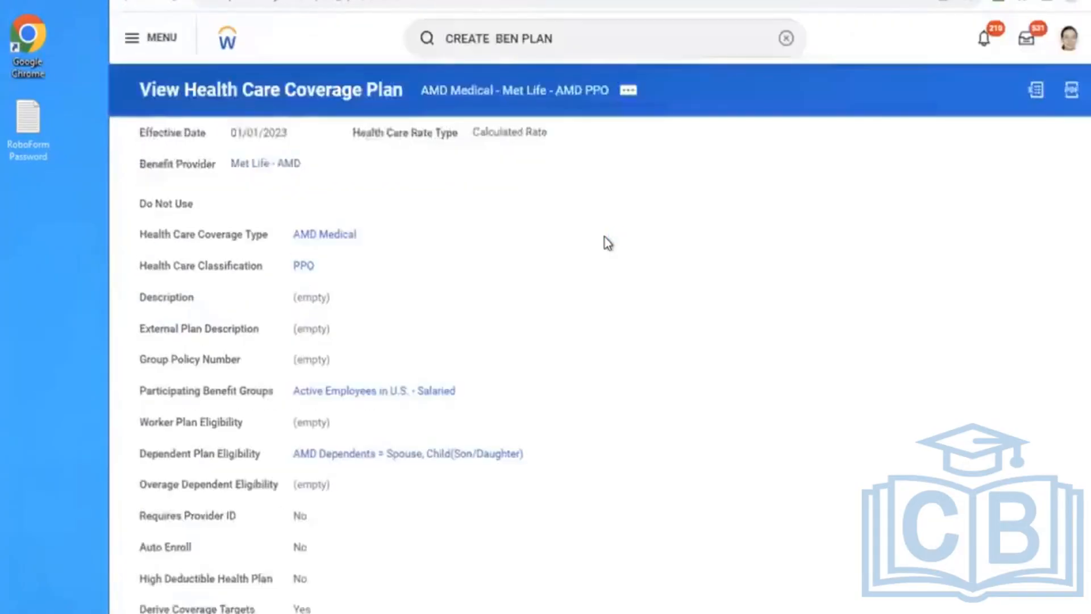
pyautogui.click(585, 38)
pyautogui.press('Return')
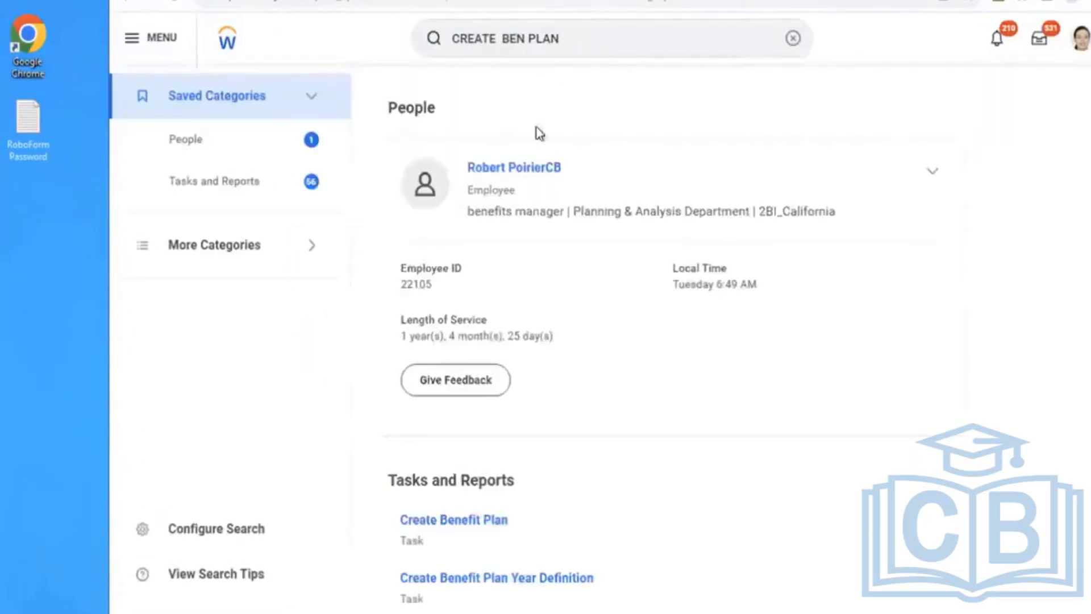
pyautogui.click(782, 45)
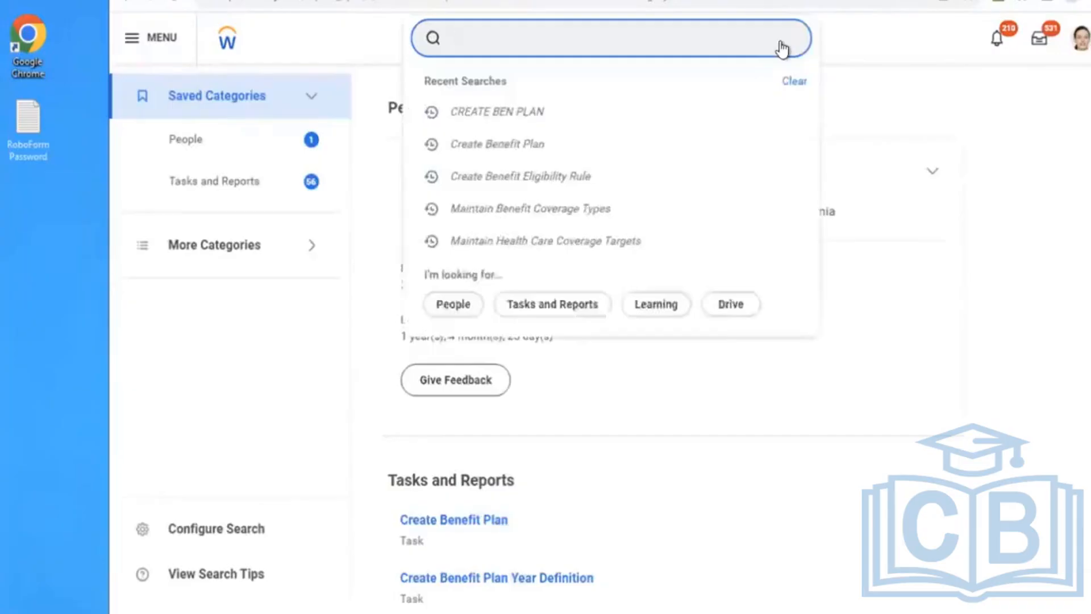
pyautogui.write('creat ben ')
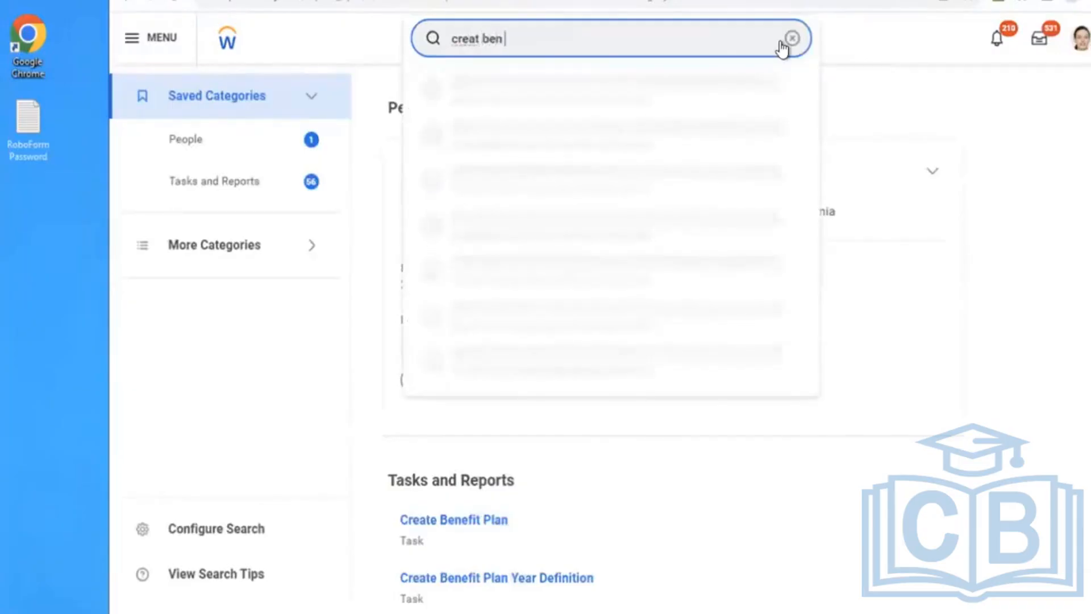
pyautogui.write('plan')
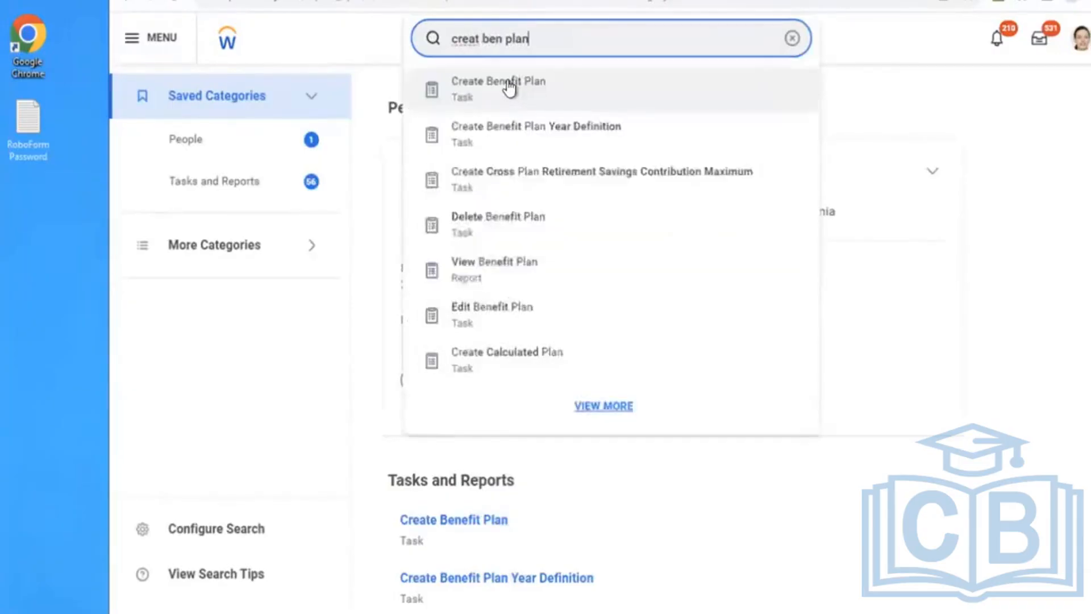
pyautogui.click(509, 88)
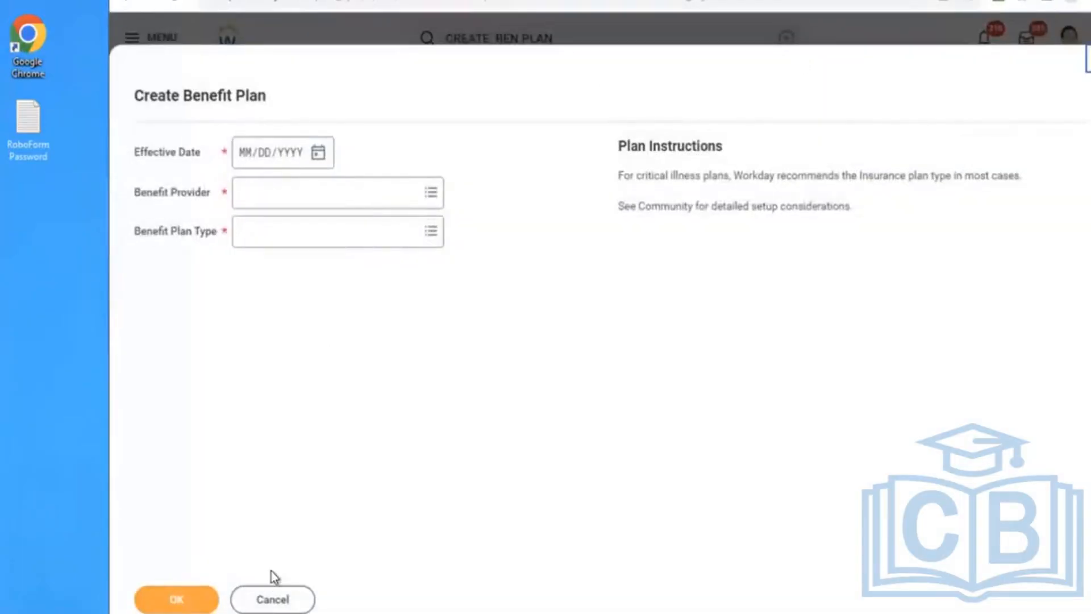
pyautogui.click(268, 596)
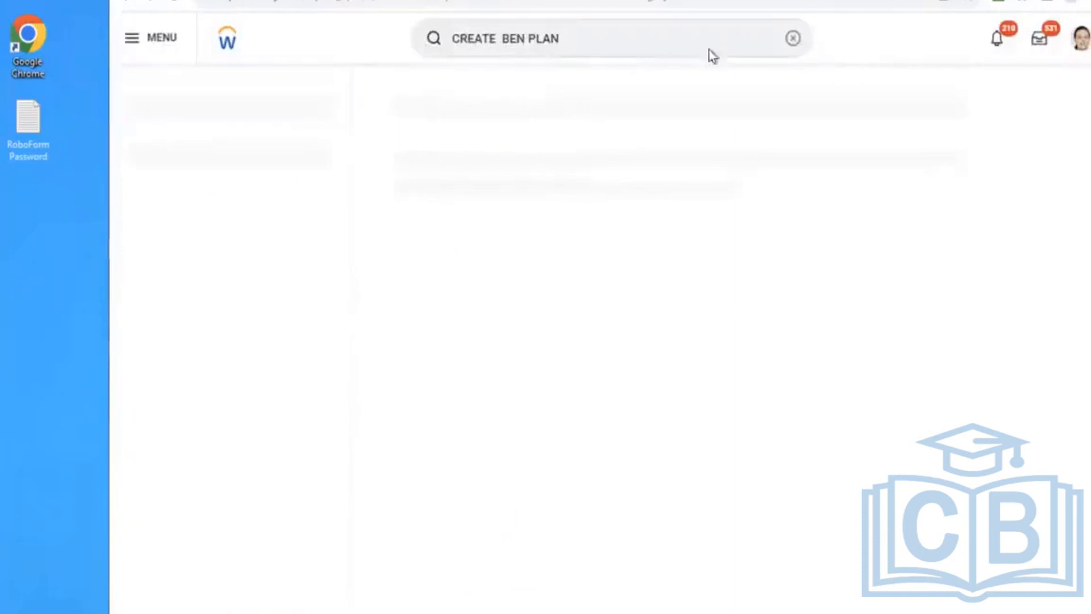
pyautogui.click(792, 40)
# Open AMD - Salaries Health Care Rate in Edit Health Care Rate, effective 01/01/2023.
pyautogui.write('edit')
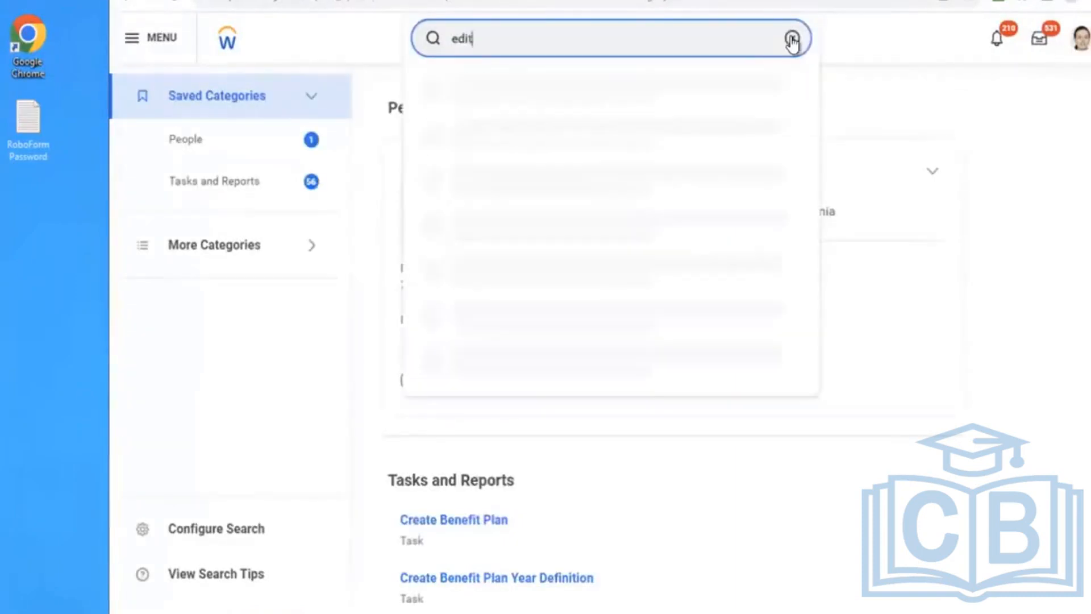
pyautogui.write(' health care')
pyautogui.click(600, 103)
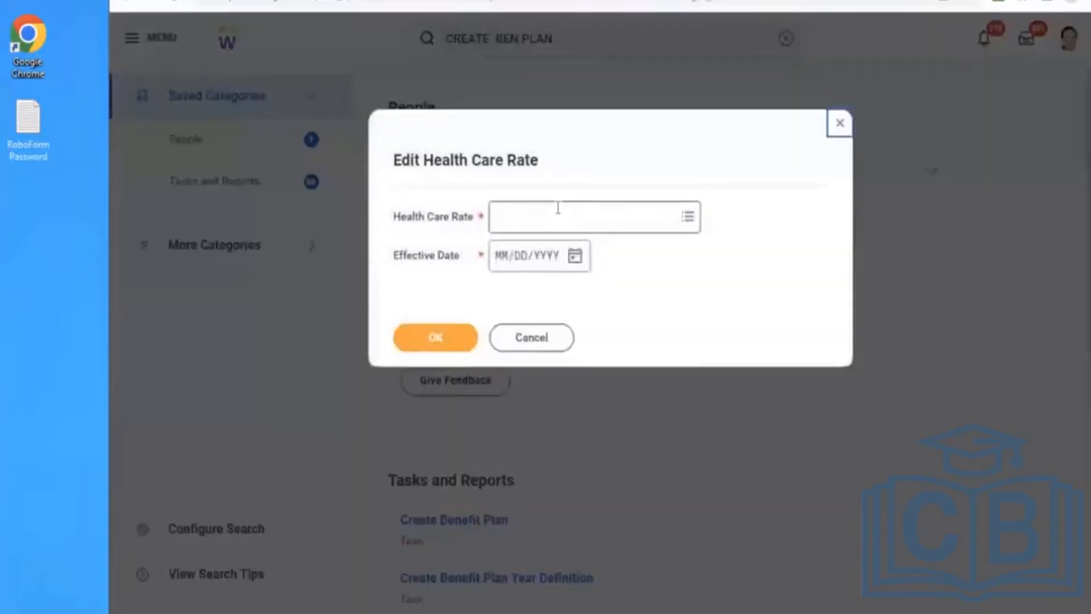
pyautogui.click(557, 208)
pyautogui.write('amd')
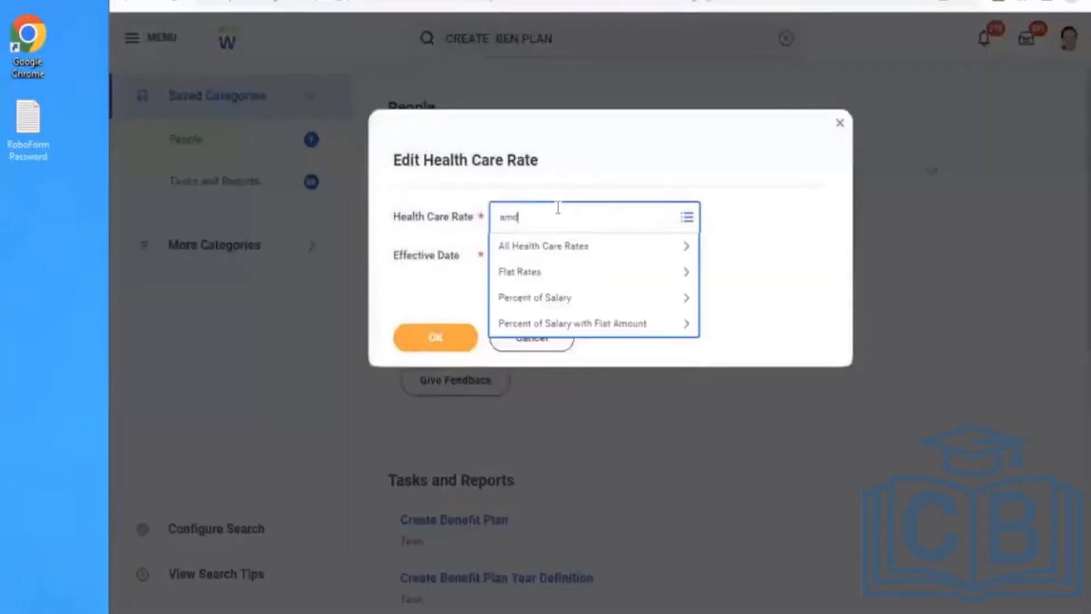
pyautogui.press('Return')
pyautogui.click(508, 273)
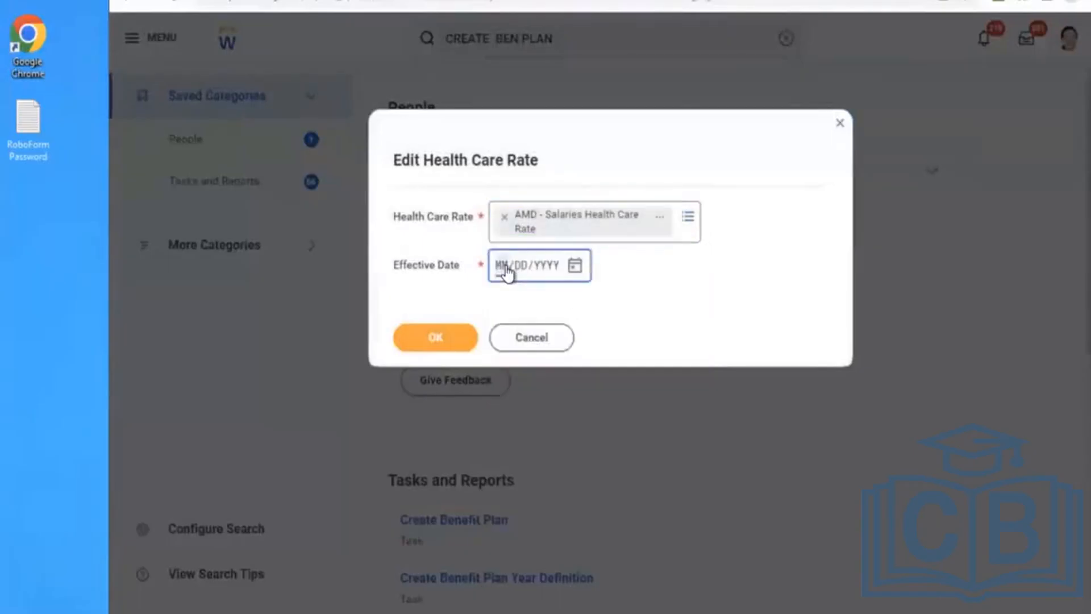
pyautogui.write('01/01/2023')
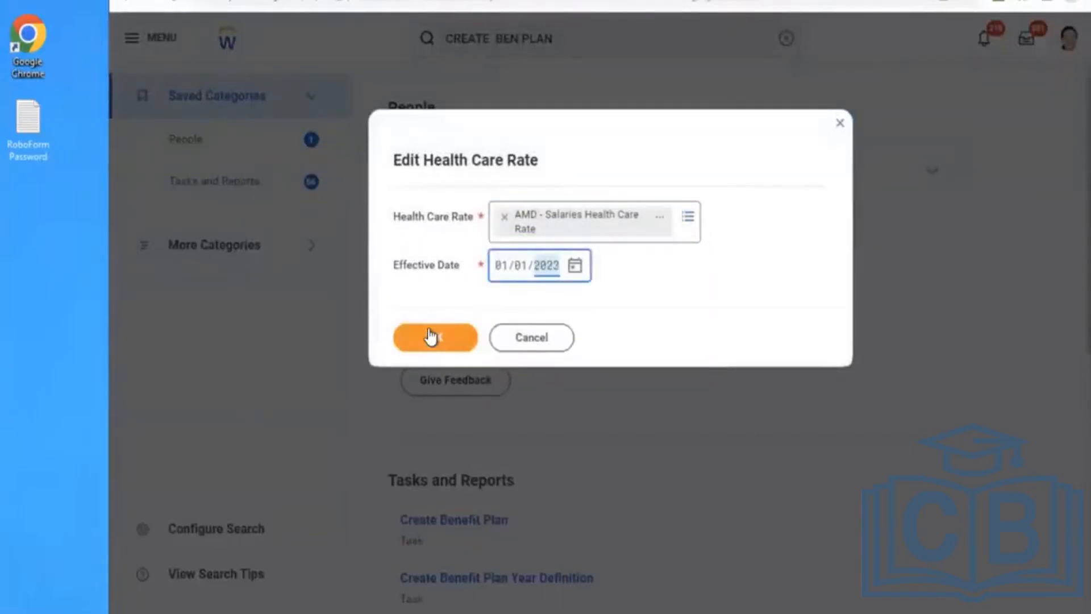
pyautogui.click(430, 336)
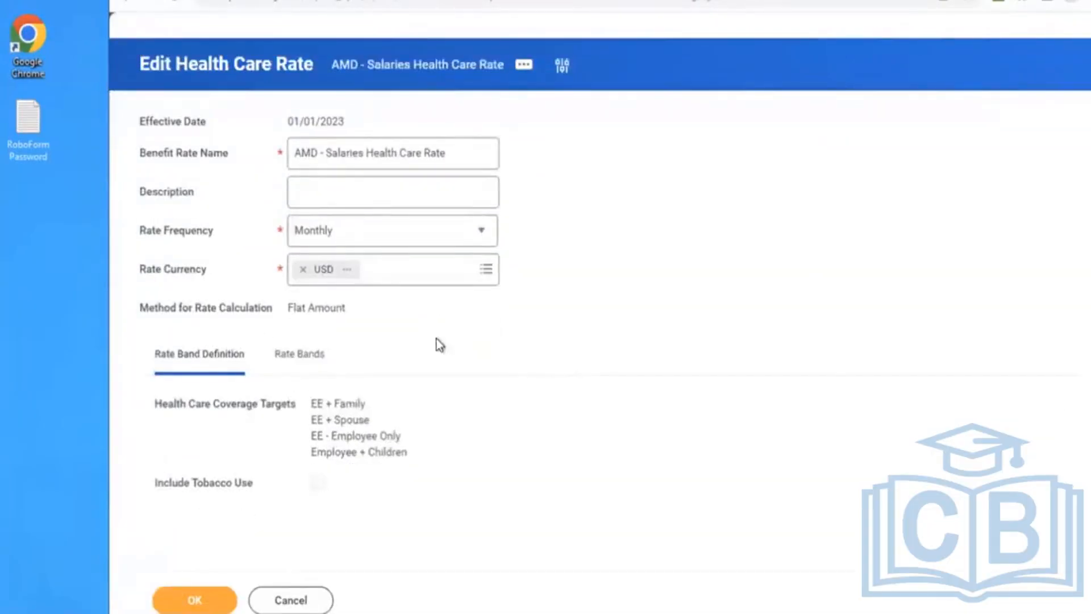
# Review the rate bands for the four coverage targets.
pyautogui.click(299, 355)
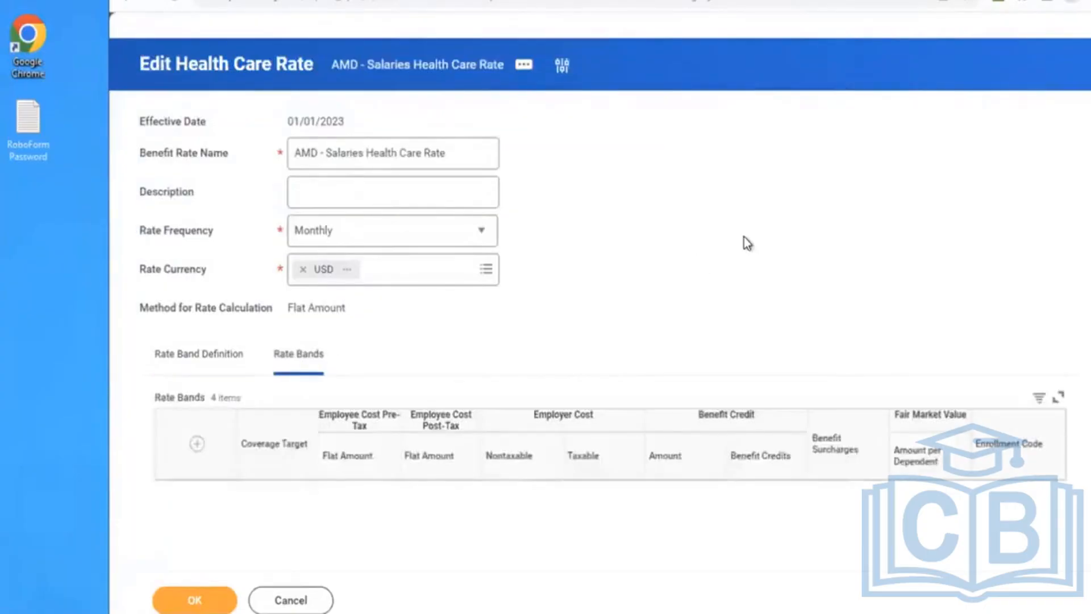
pyautogui.scroll(-3, 747, 243)
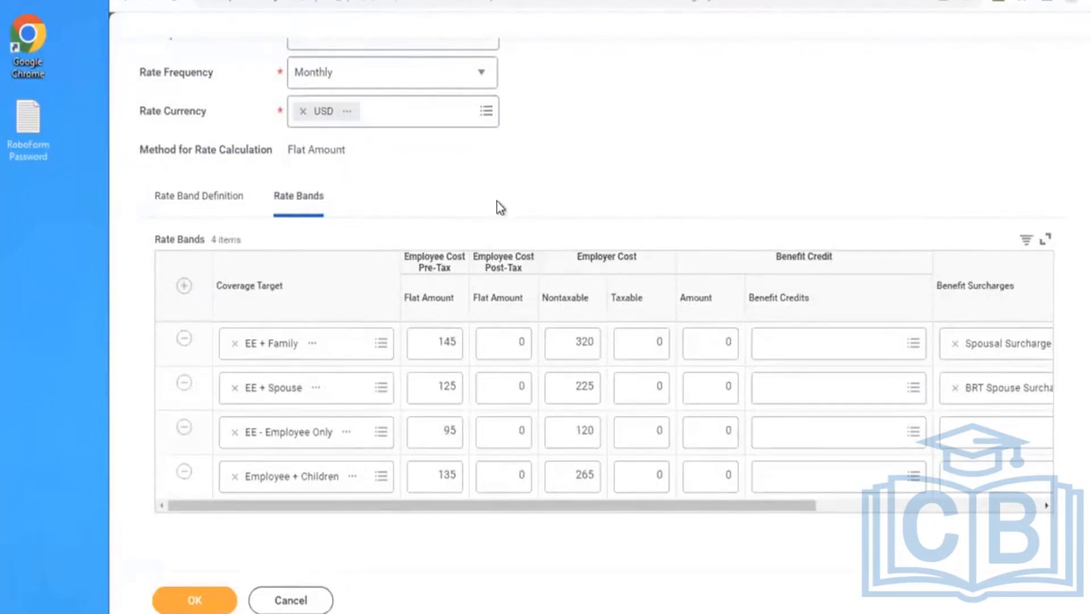
pyautogui.scroll(1, 500, 207)
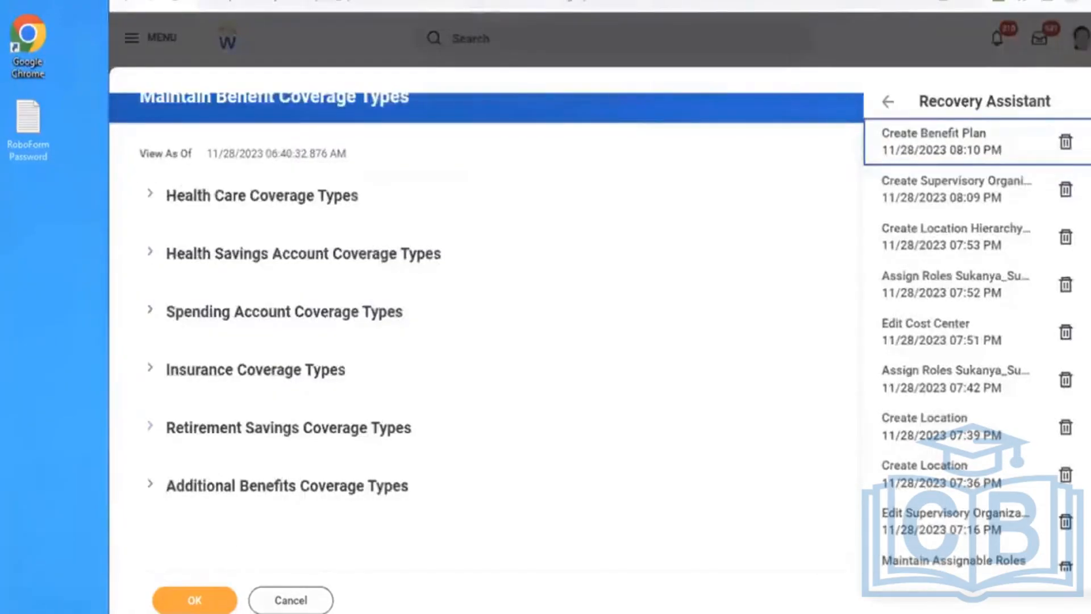
# Duplicate the Workday browser tab and dismiss the empty Edit Health Care Rate prompt there.
pyautogui.rightClick(407, 1)
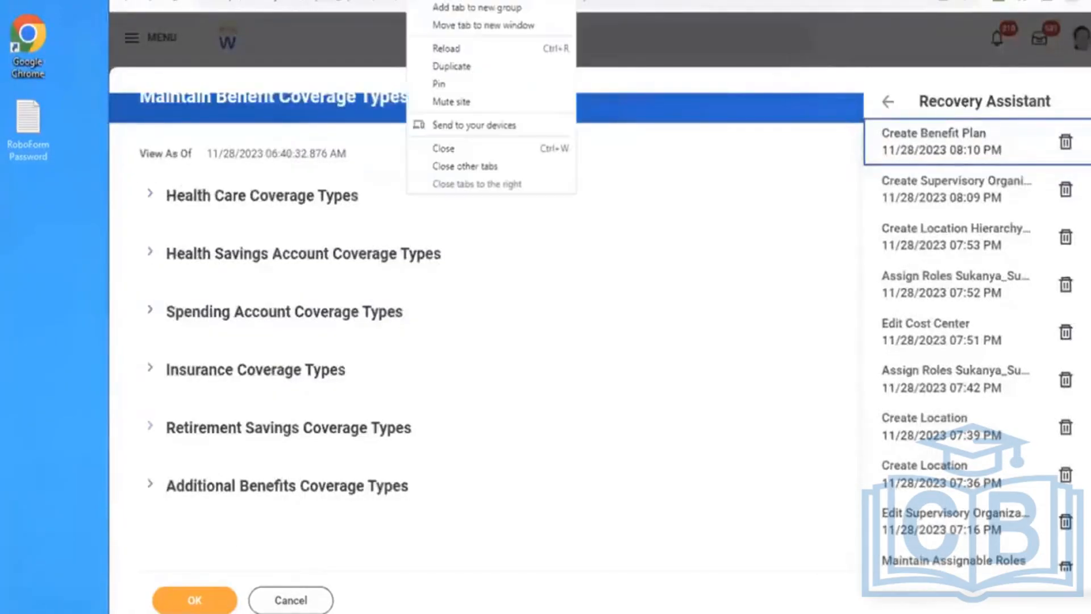
pyautogui.click(455, 64)
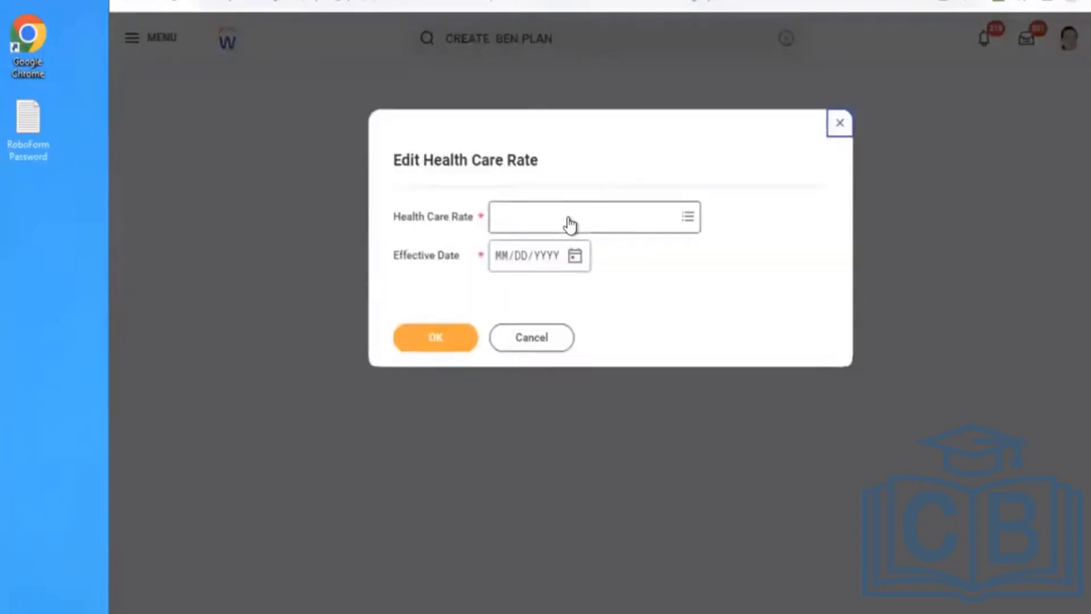
pyautogui.click(832, 130)
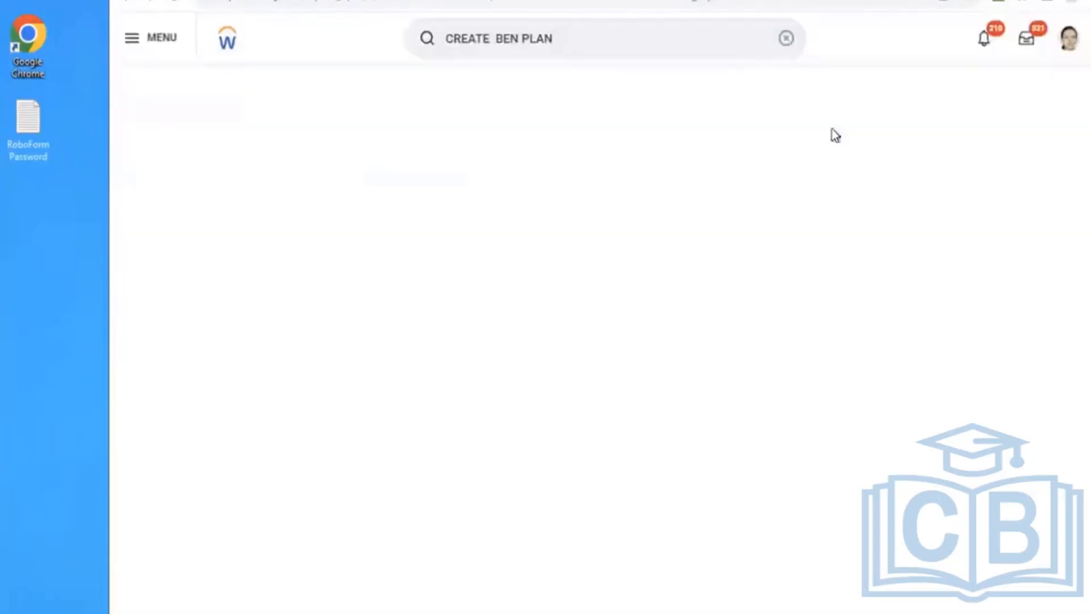
pyautogui.click(784, 38)
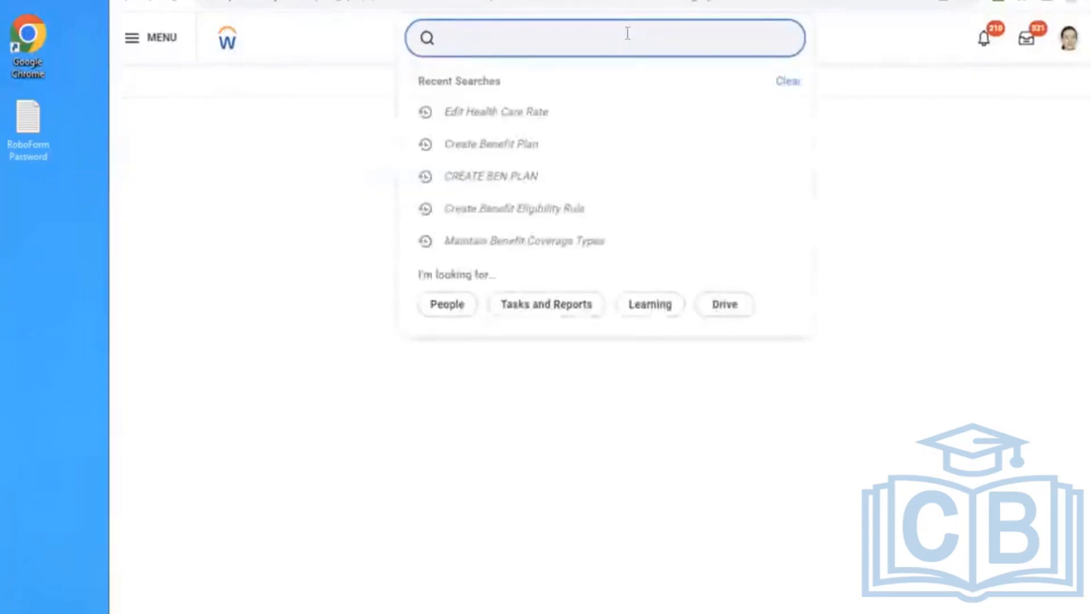
pyautogui.write('create')
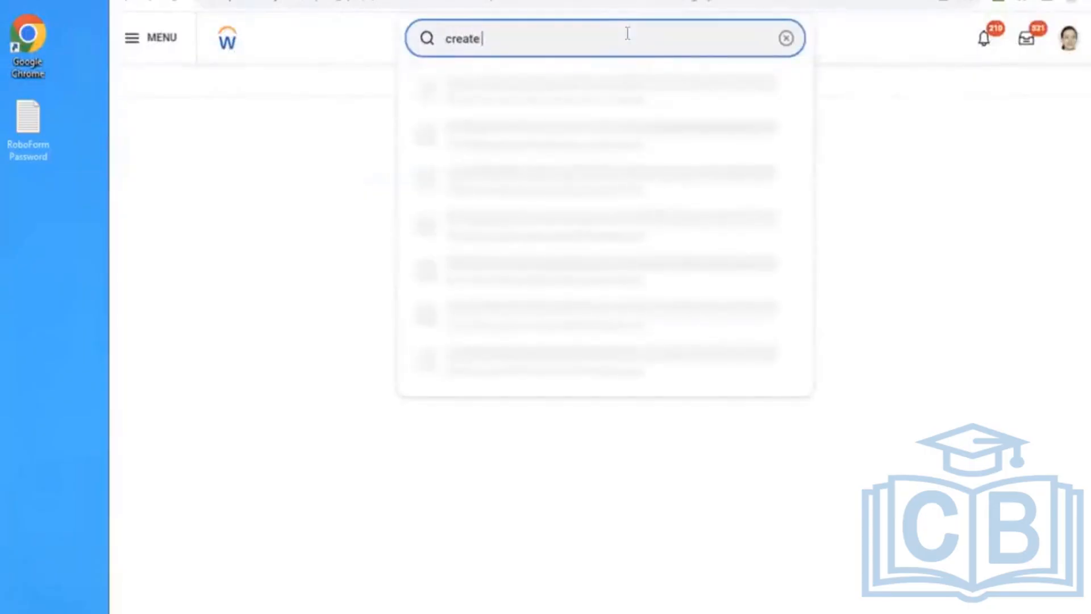
pyautogui.write(' health care')
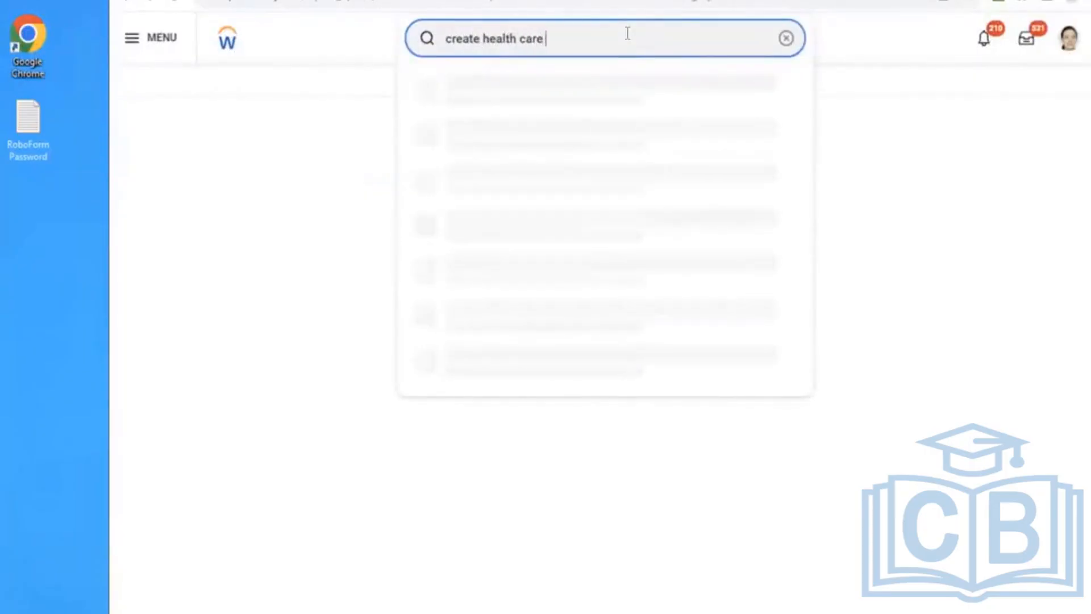
pyautogui.write(' rate')
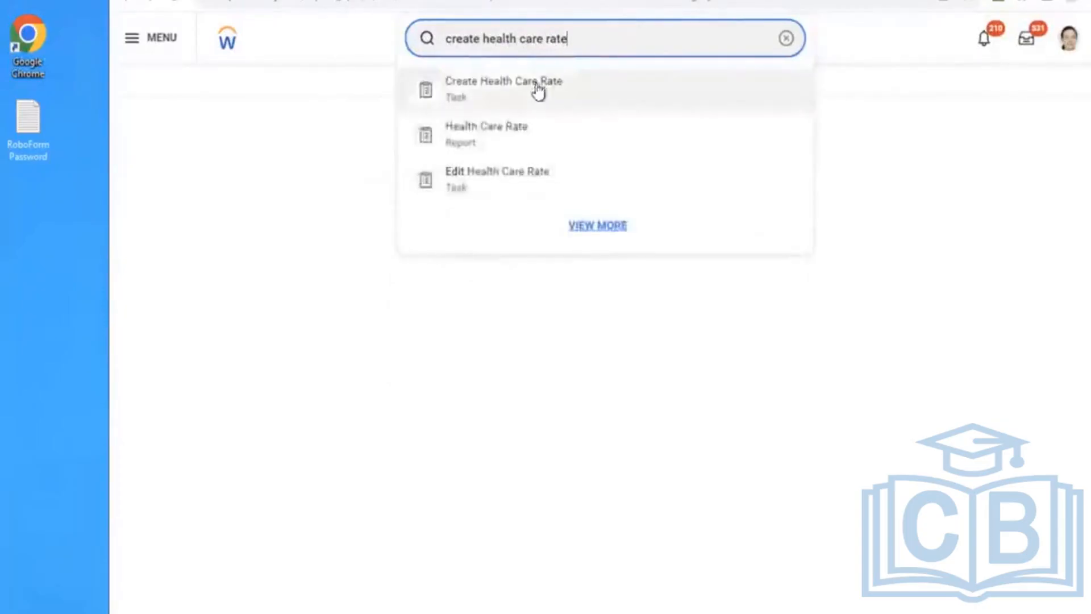
pyautogui.click(537, 91)
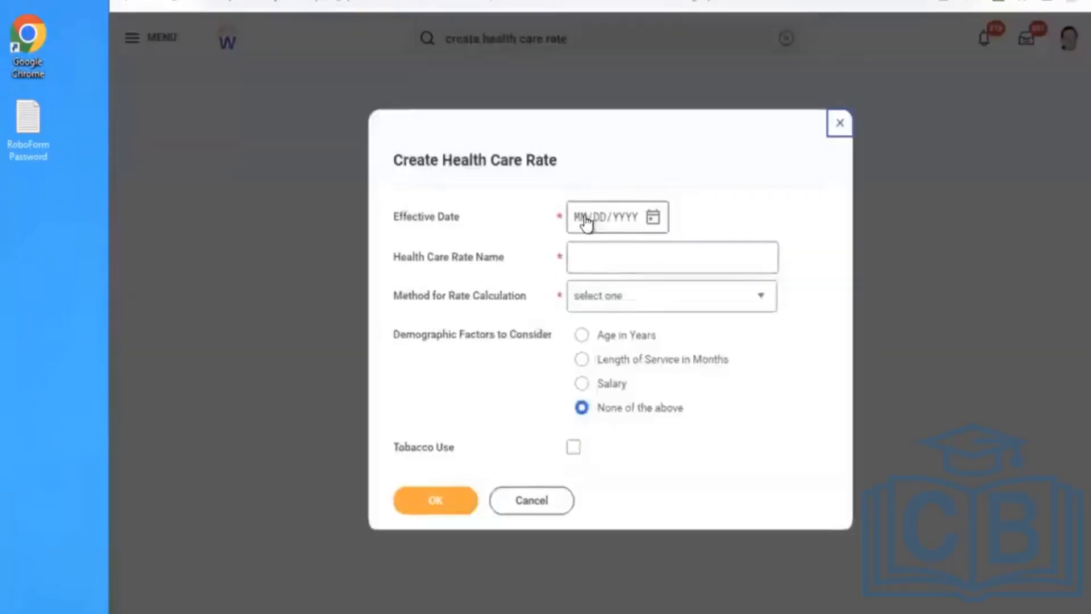
pyautogui.click(586, 221)
pyautogui.write('01/01/2')
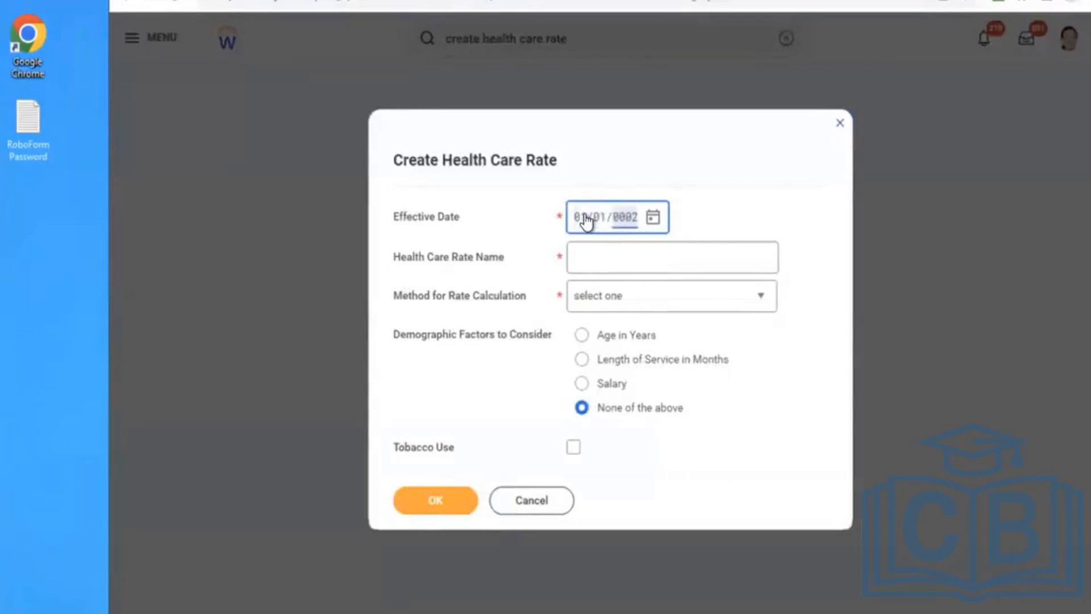
pyautogui.write('023')
pyautogui.click(616, 252)
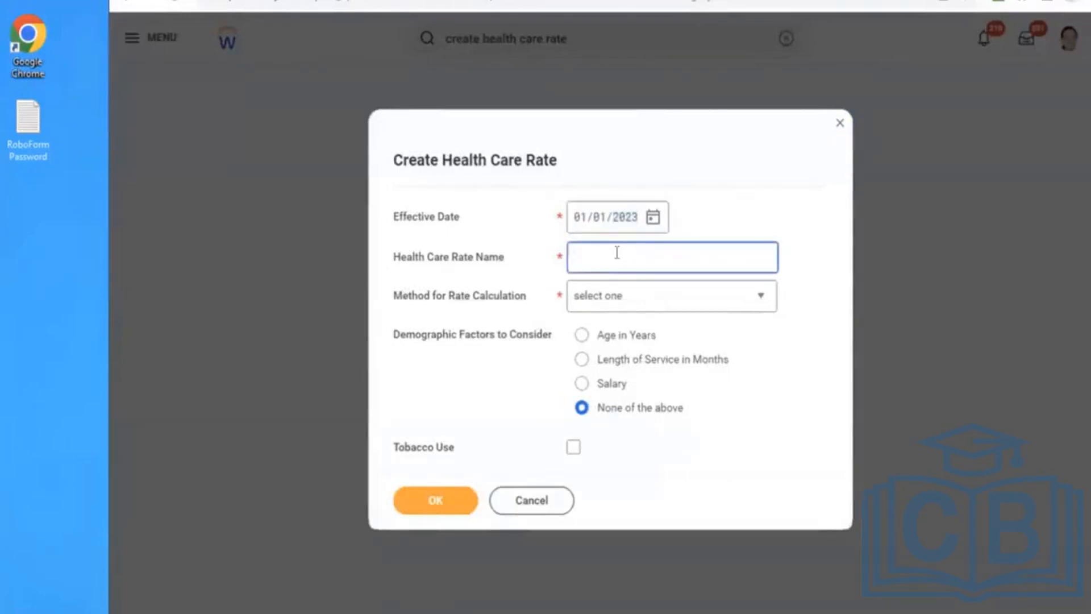
pyautogui.write('AMD -')
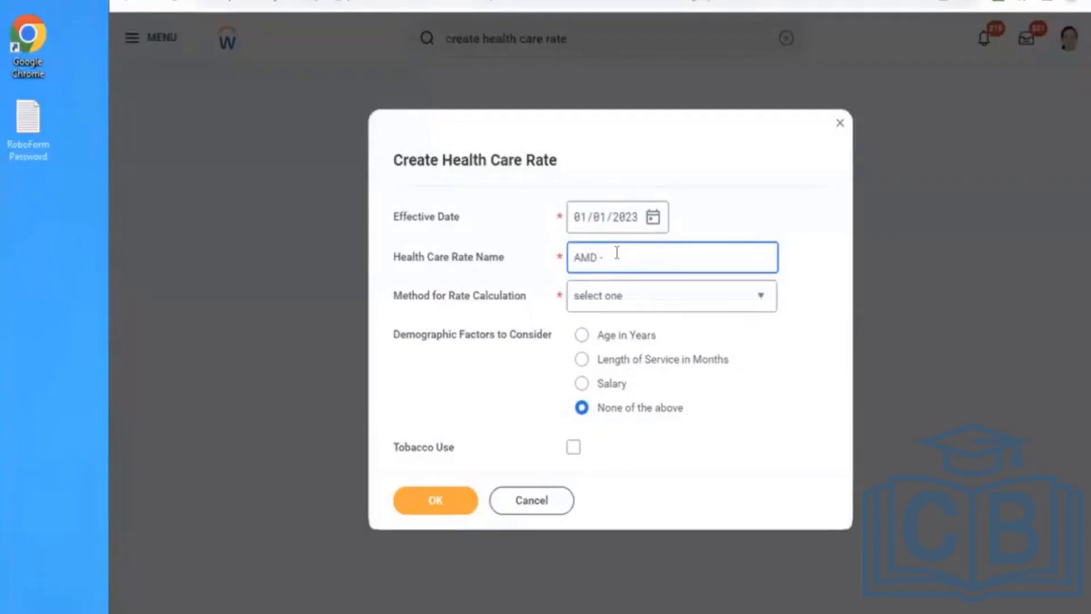
pyautogui.write(' Cl')
pyautogui.write('lulcated')
pyautogui.click(627, 315)
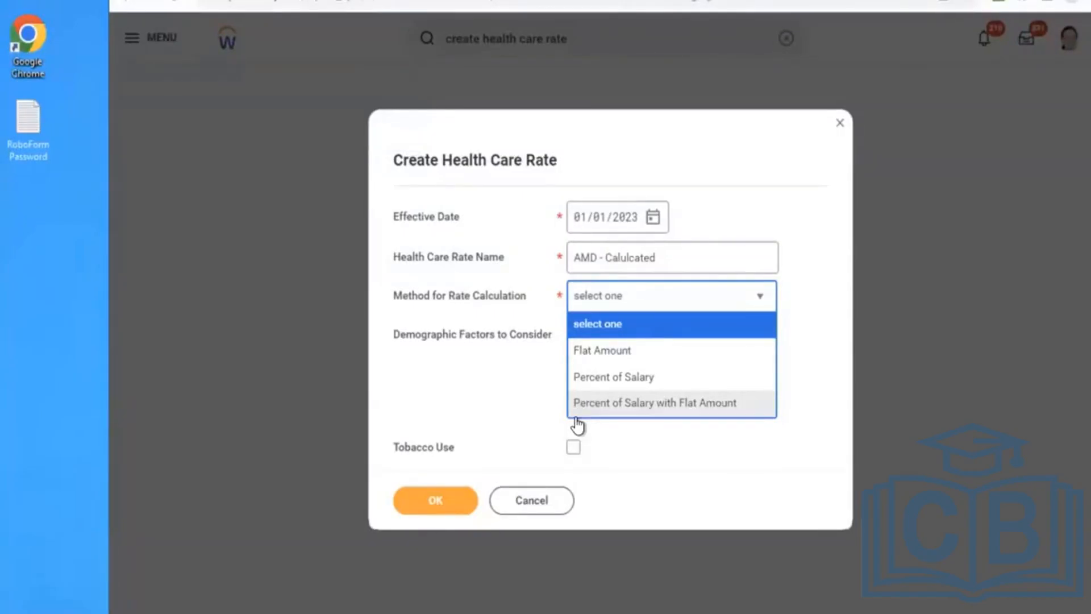
pyautogui.click(600, 362)
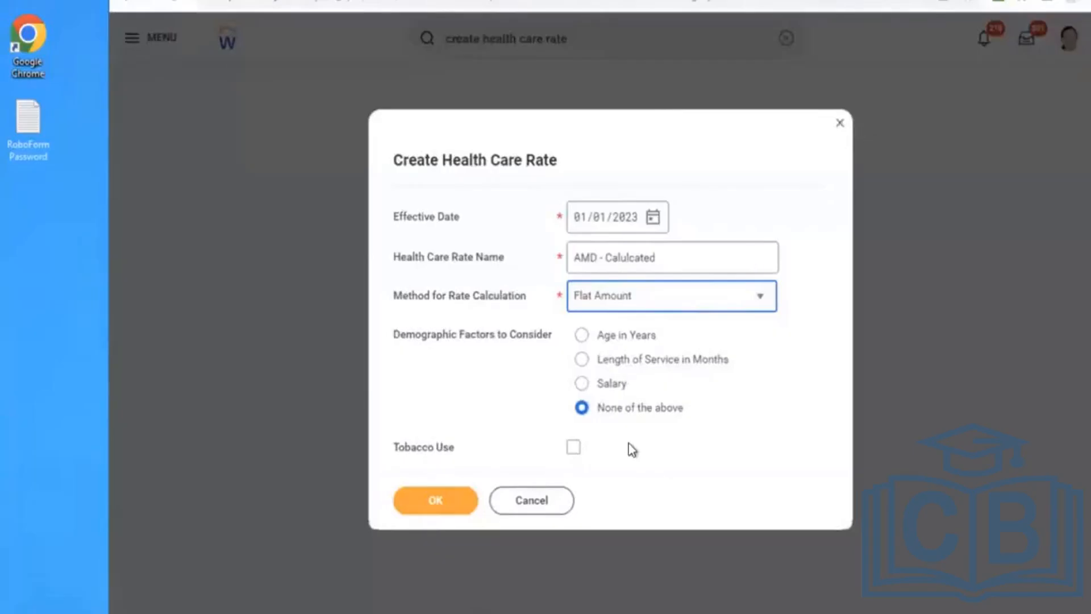
pyautogui.click(604, 301)
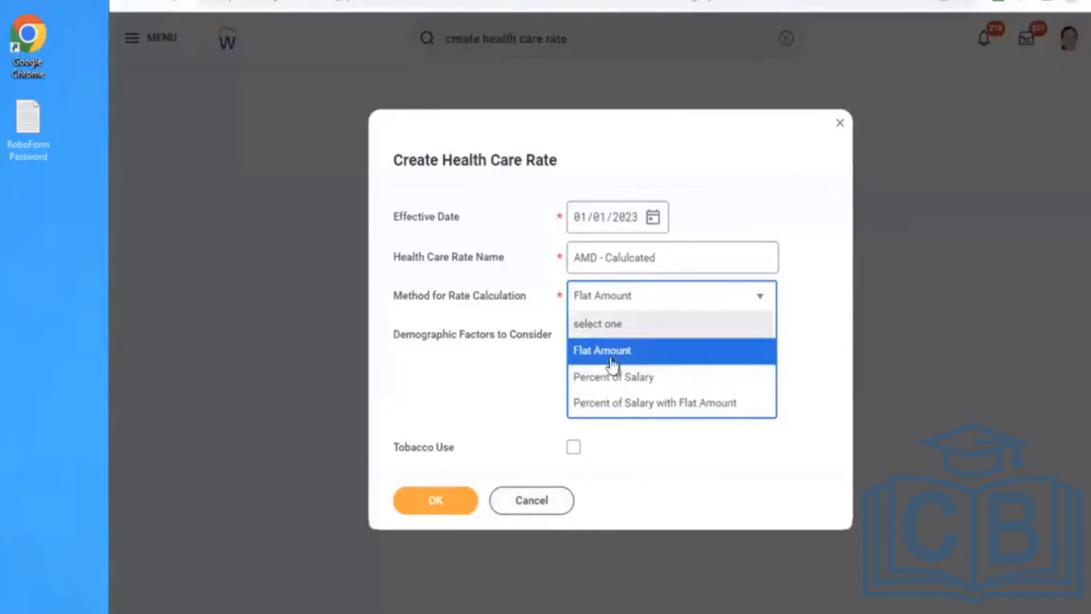
pyautogui.click(486, 384)
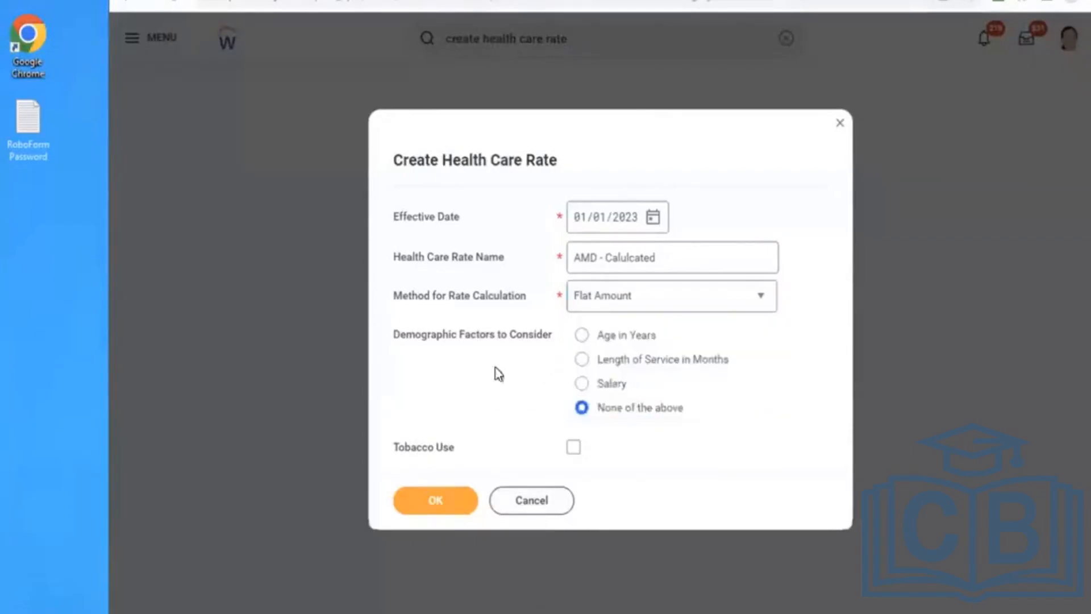
pyautogui.click(530, 499)
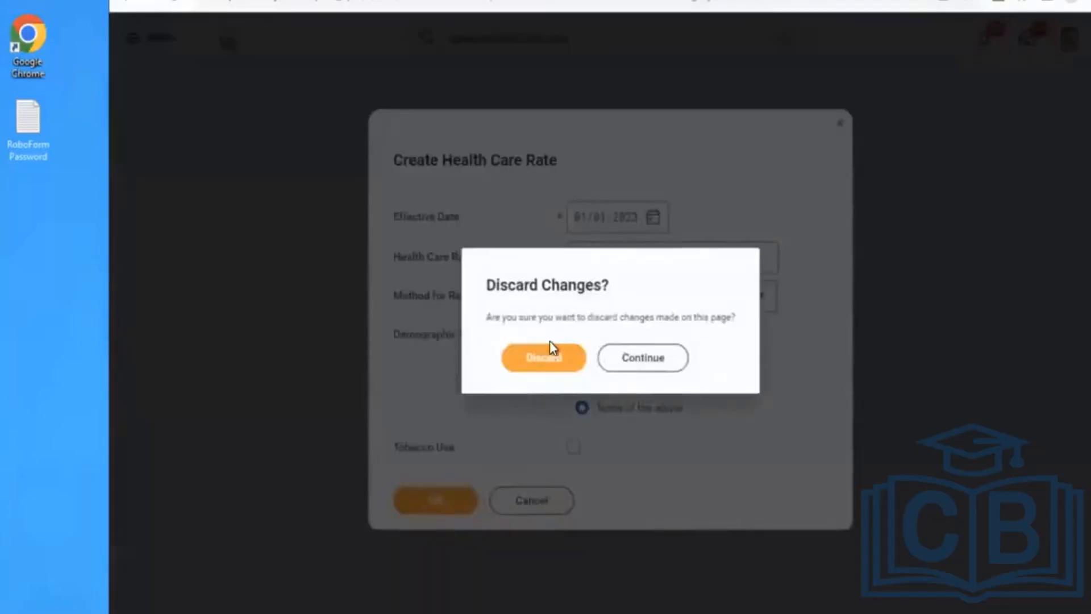
pyautogui.click(528, 370)
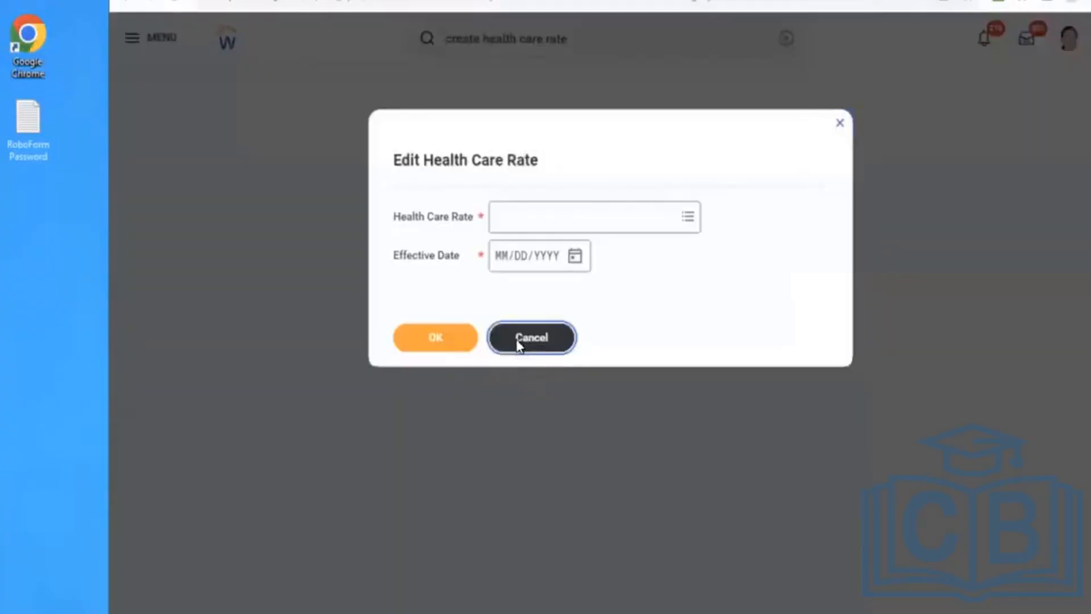
pyautogui.click(517, 341)
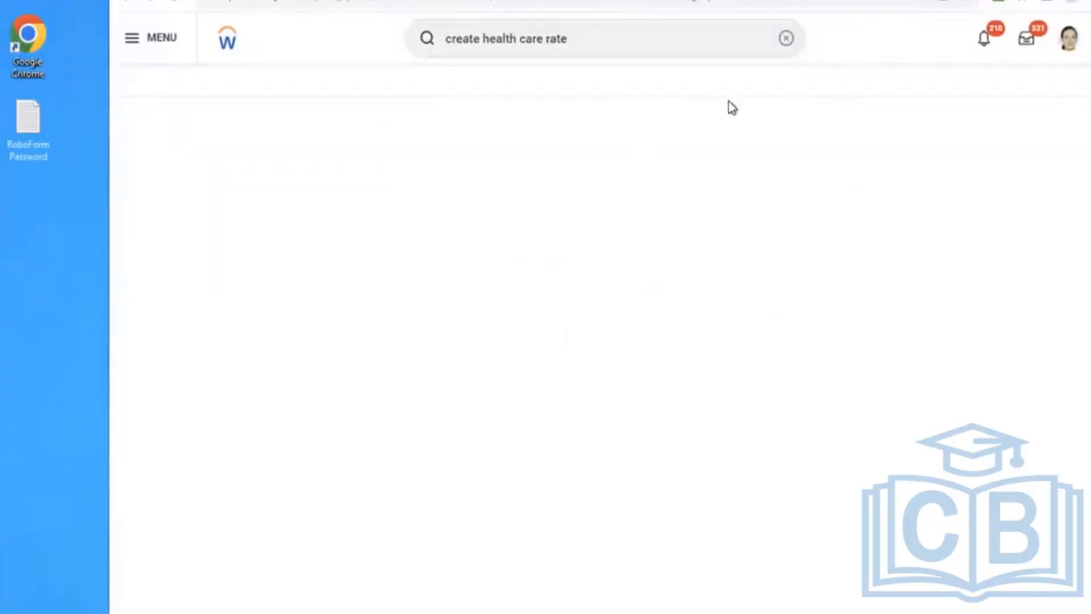
# Search 'create ben event' and open the Create Benefit Event Type task.
pyautogui.click(786, 38)
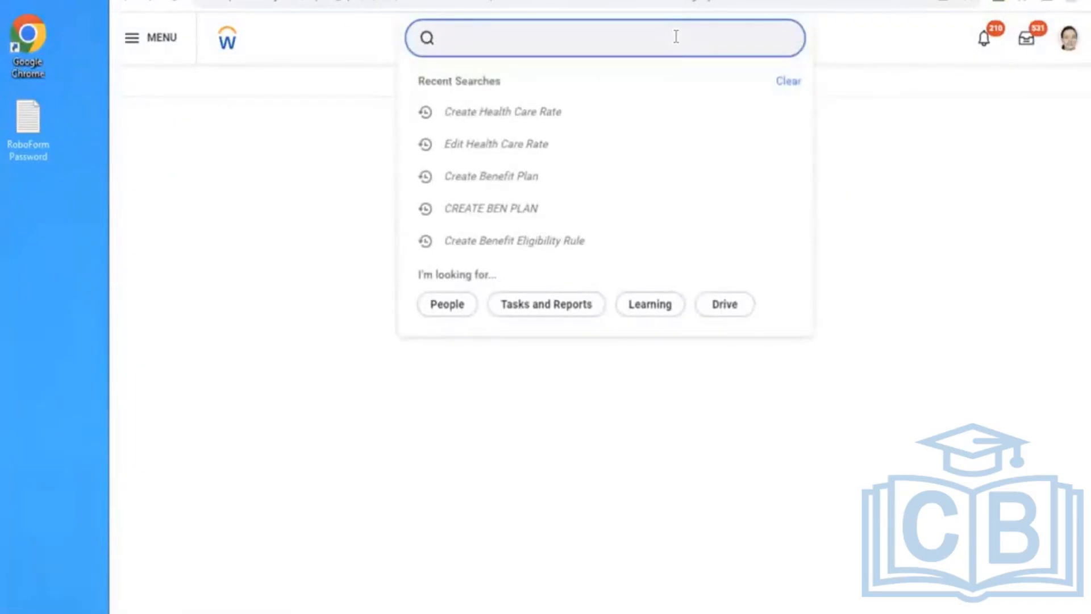
pyautogui.write('create ben event')
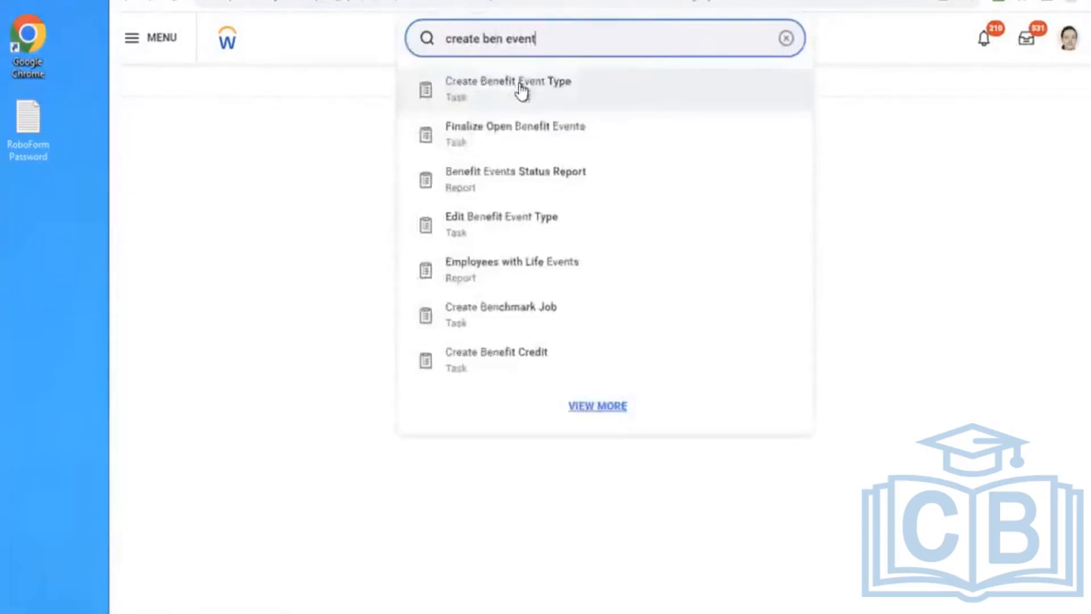
pyautogui.click(518, 85)
# Name the event 'AMD - Health Care Plan Event', offering type AMD Medical, with an effective-date event label.
pyautogui.click(399, 158)
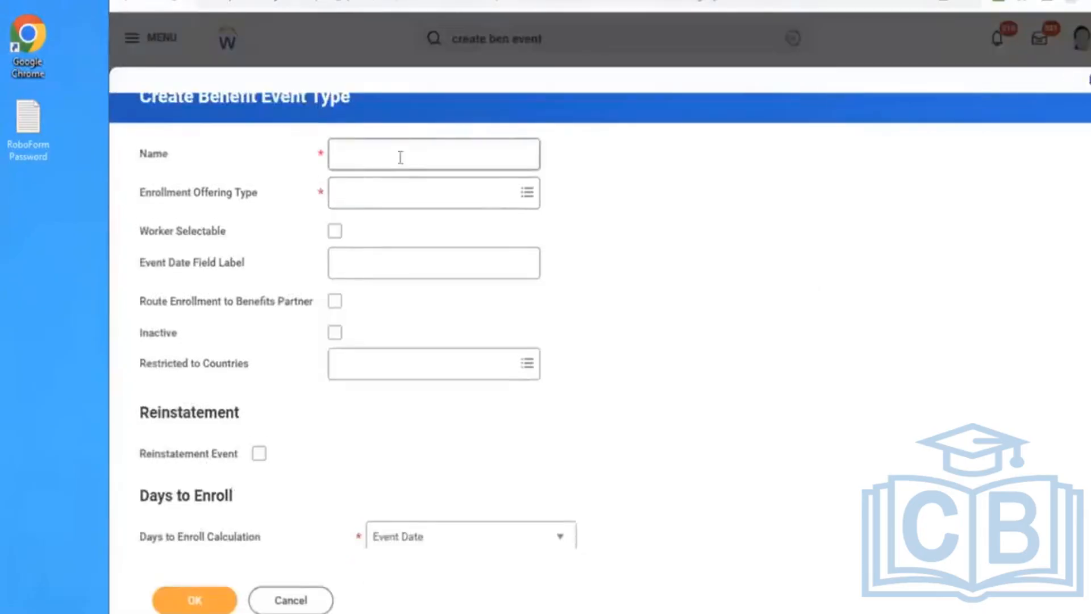
pyautogui.write('AMD ')
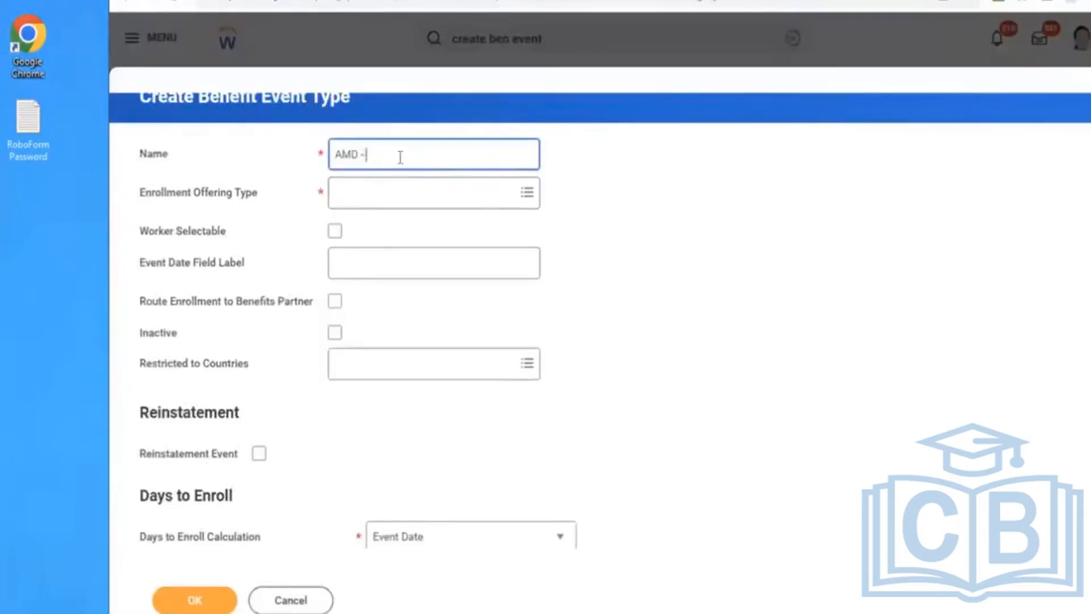
pyautogui.write('- Health Care Plan Event')
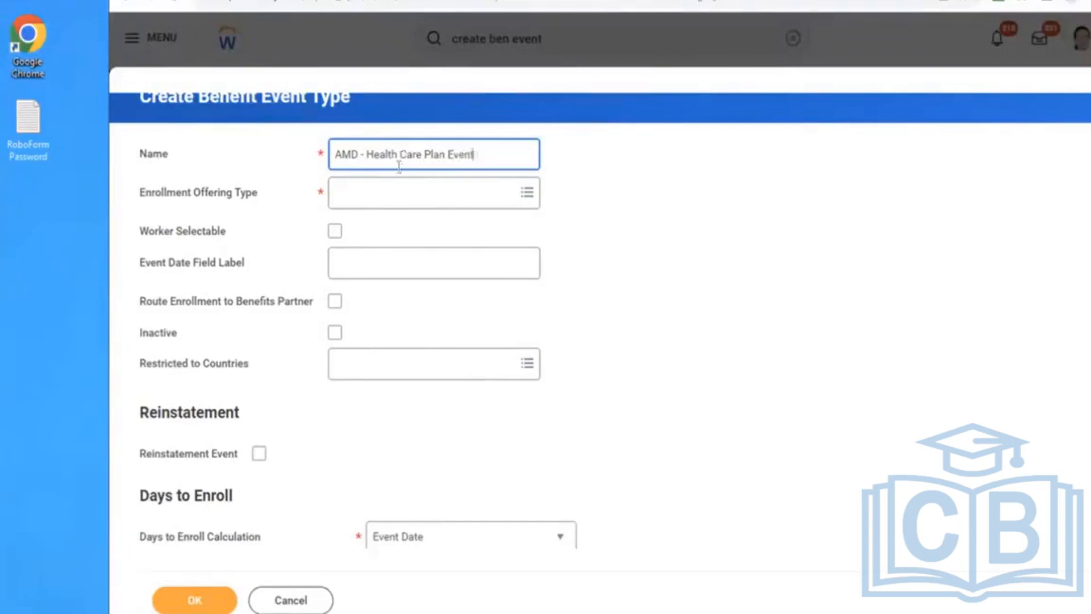
pyautogui.click(371, 205)
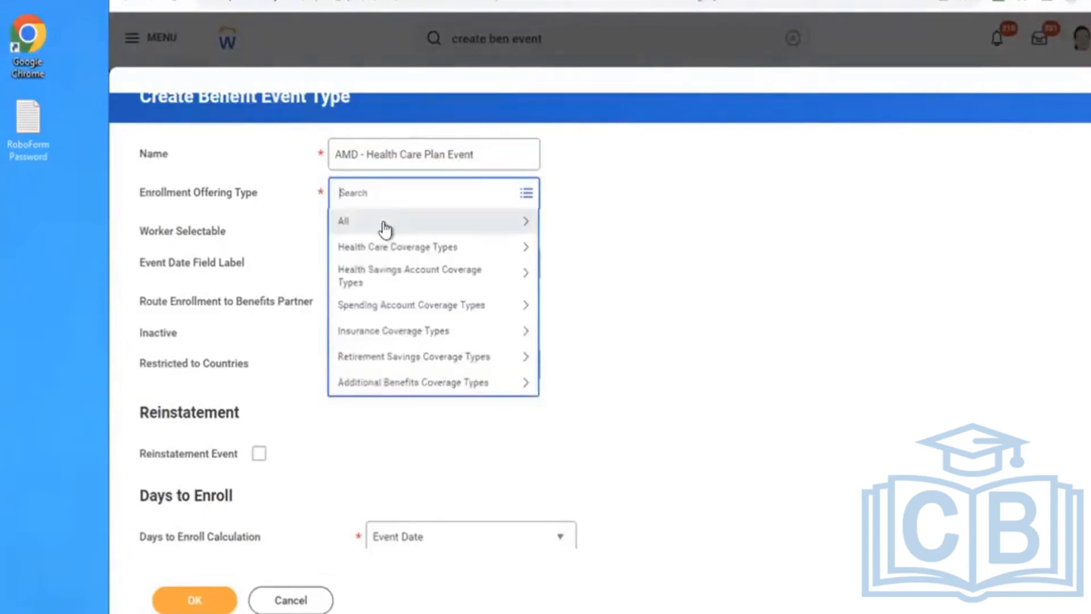
pyautogui.write('amd')
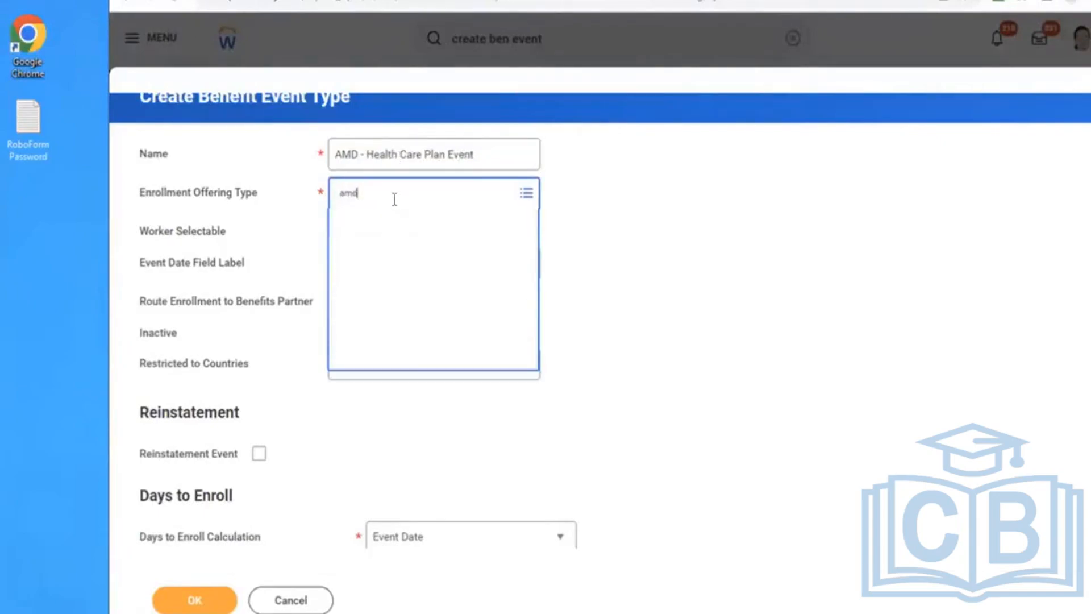
pyautogui.click(404, 254)
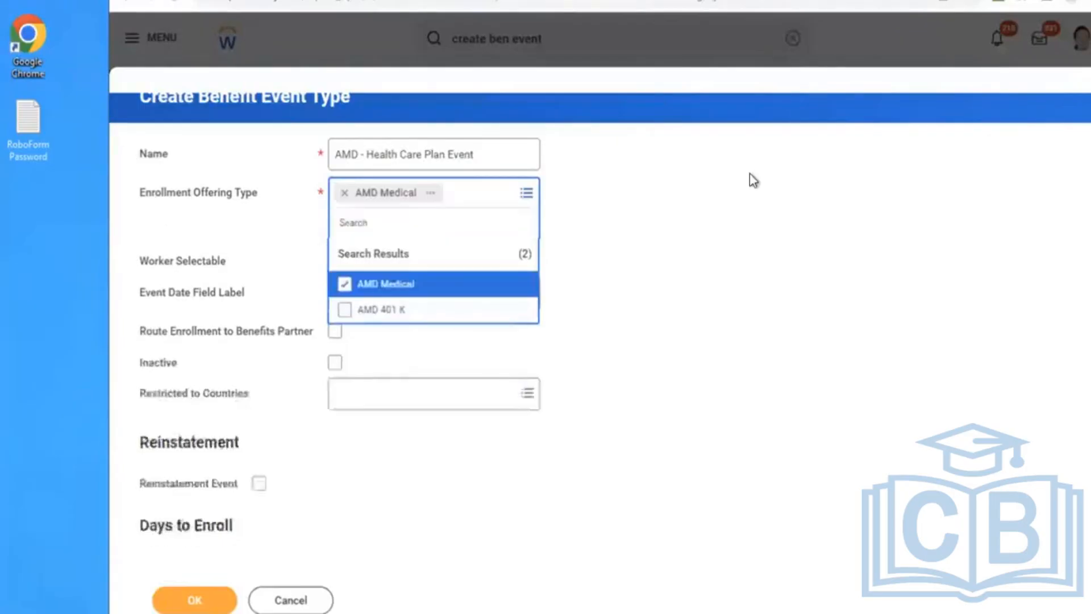
pyautogui.click(750, 176)
pyautogui.click(377, 266)
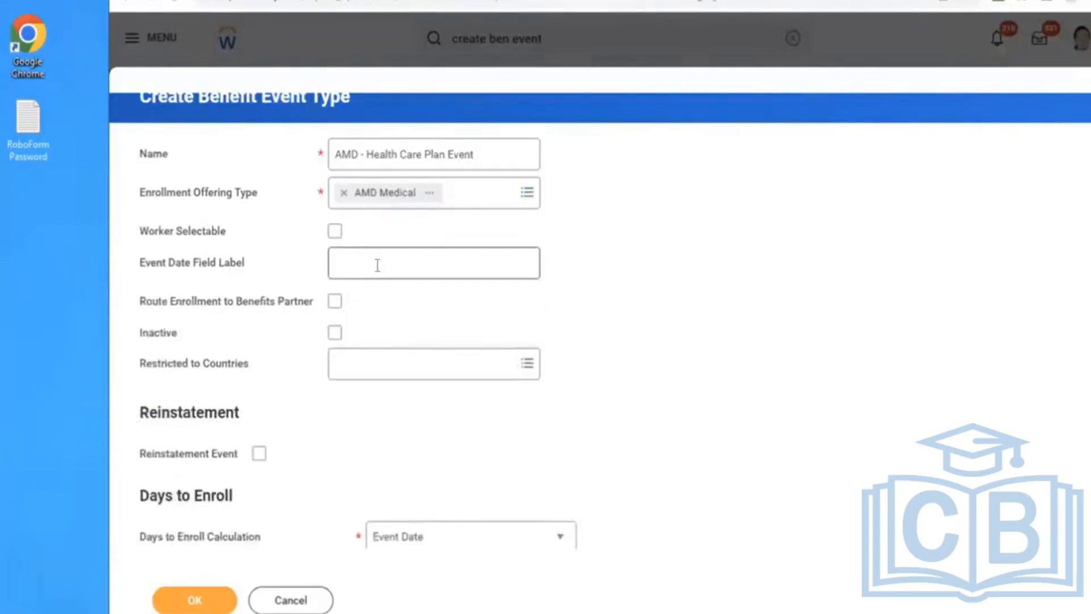
pyautogui.click(378, 265)
pyautogui.write('Effec')
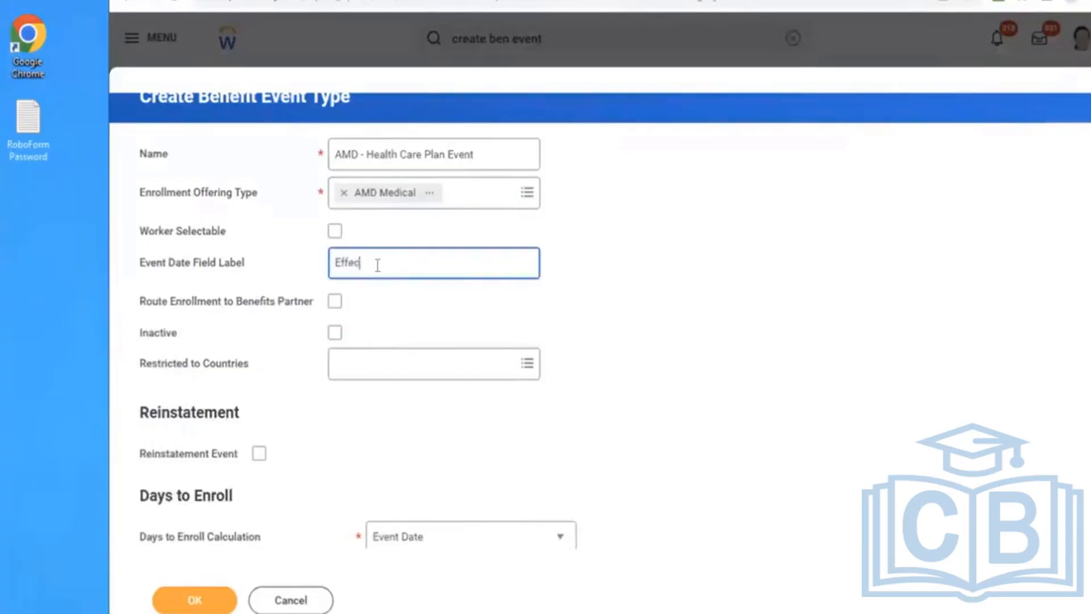
pyautogui.write('tive date of the plan')
# Restrict the benefit event type to United States of America.
pyautogui.click(353, 372)
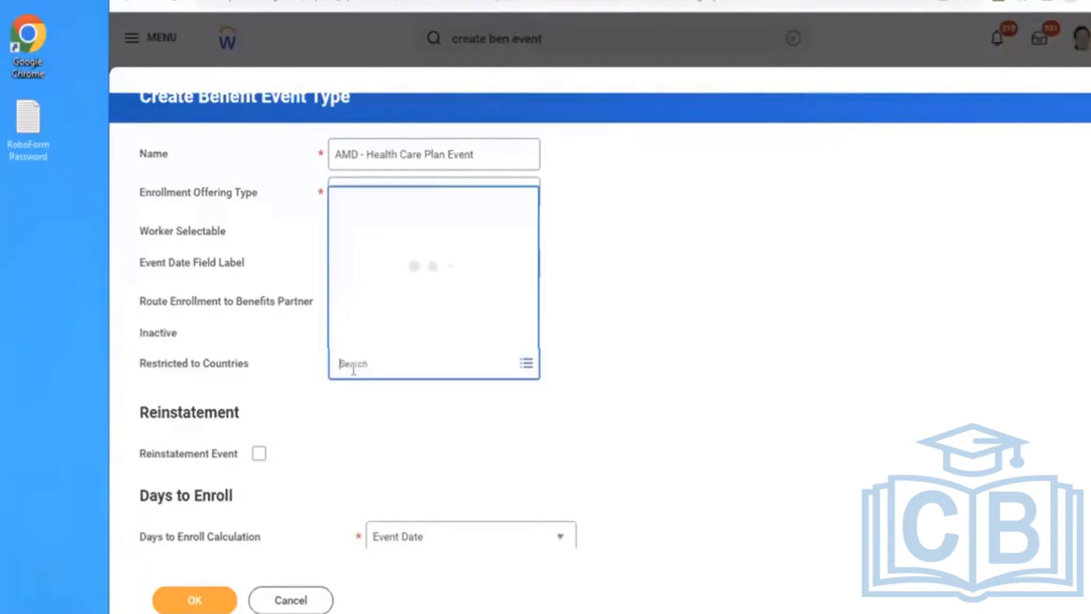
pyautogui.write('USA')
pyautogui.press('Return')
pyautogui.click(428, 337)
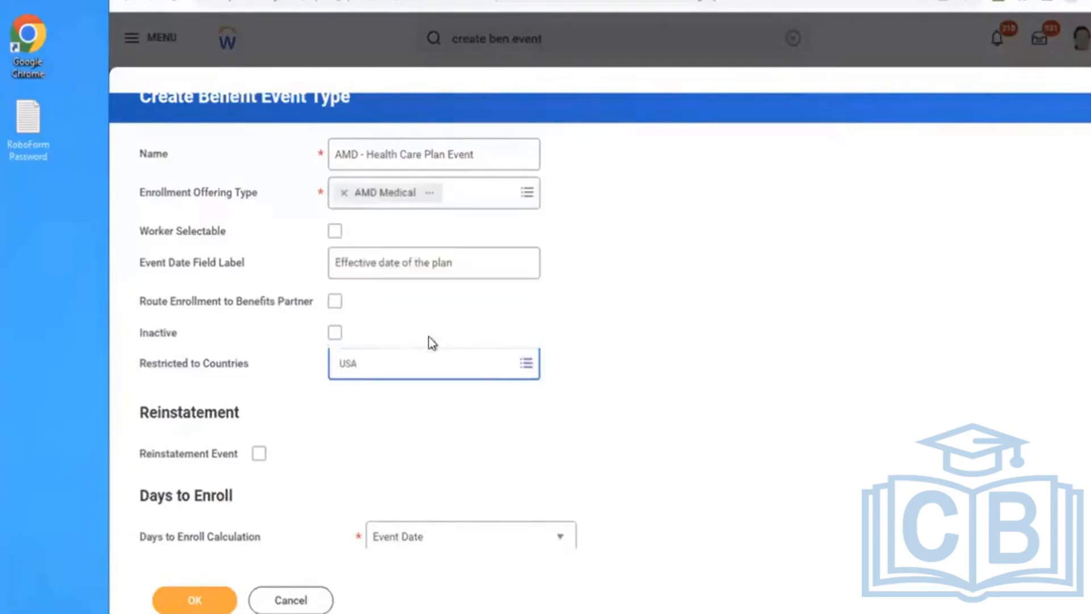
pyautogui.click(374, 372)
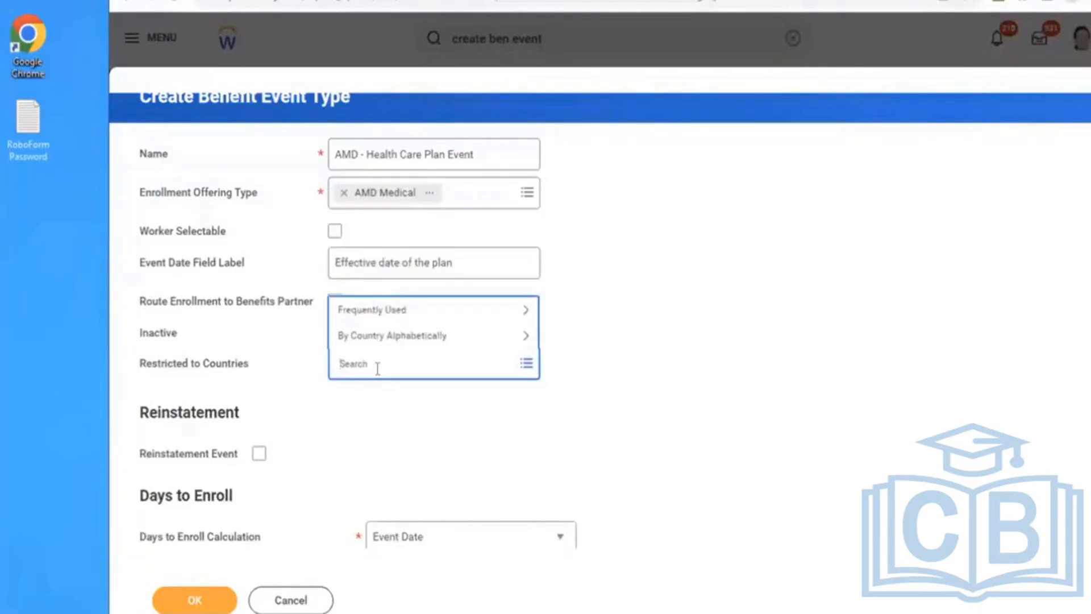
pyautogui.write('USA')
pyautogui.press('Return')
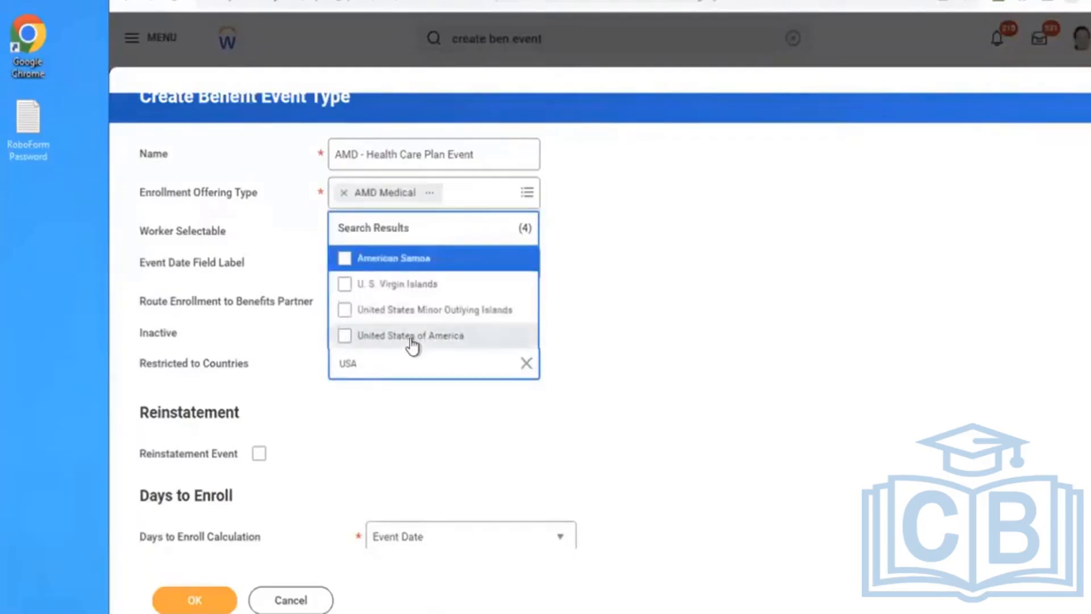
pyautogui.click(411, 335)
pyautogui.click(703, 252)
# Set Days to Enroll to 10 and save the event type.
pyautogui.scroll(-1, 702, 253)
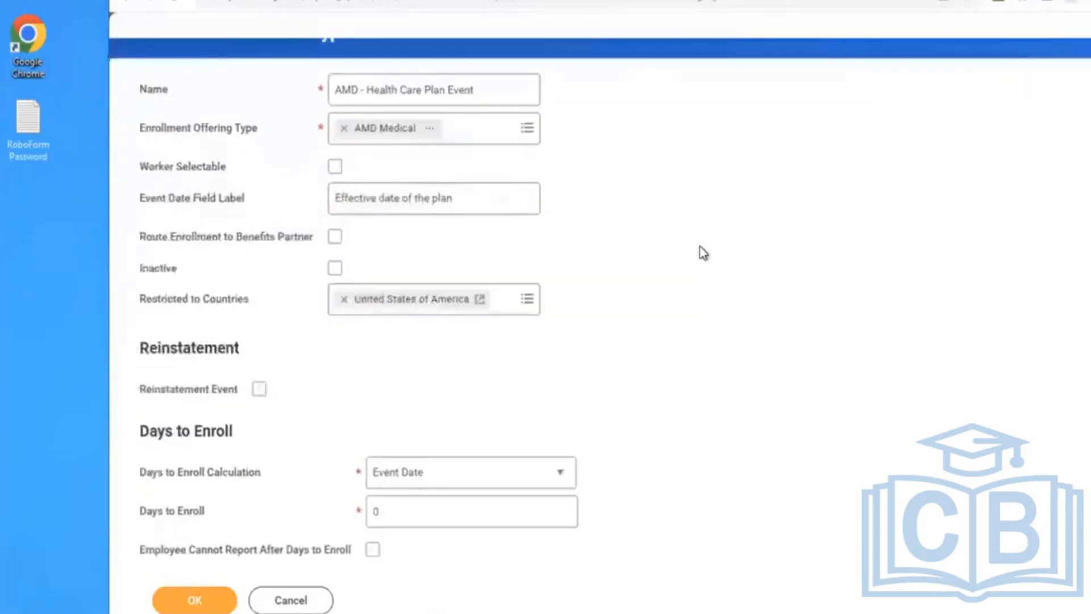
pyautogui.scroll(-4, 702, 253)
pyautogui.click(459, 286)
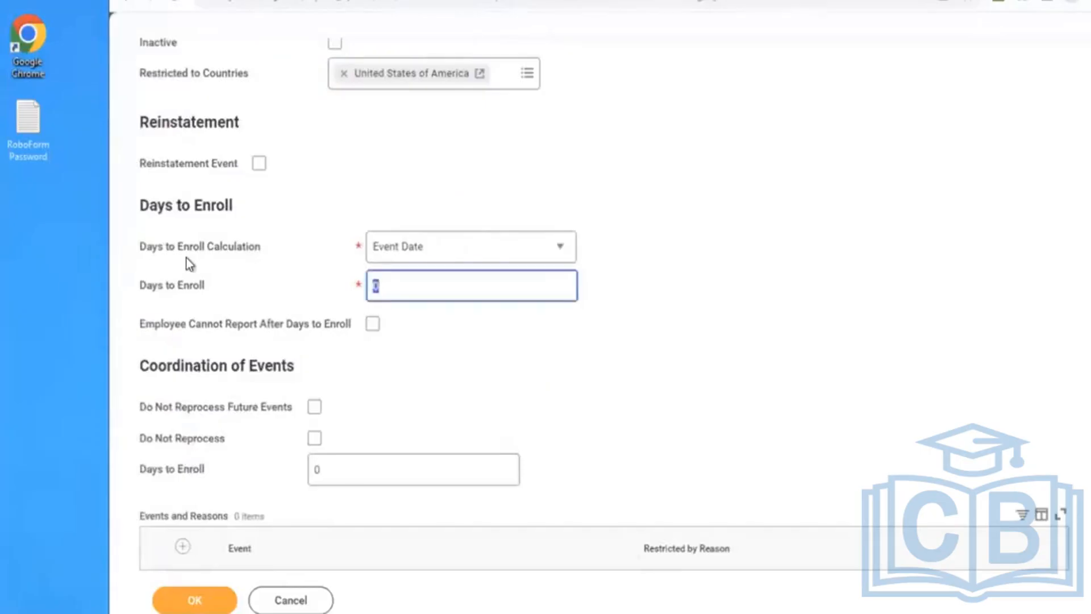
pyautogui.write('10')
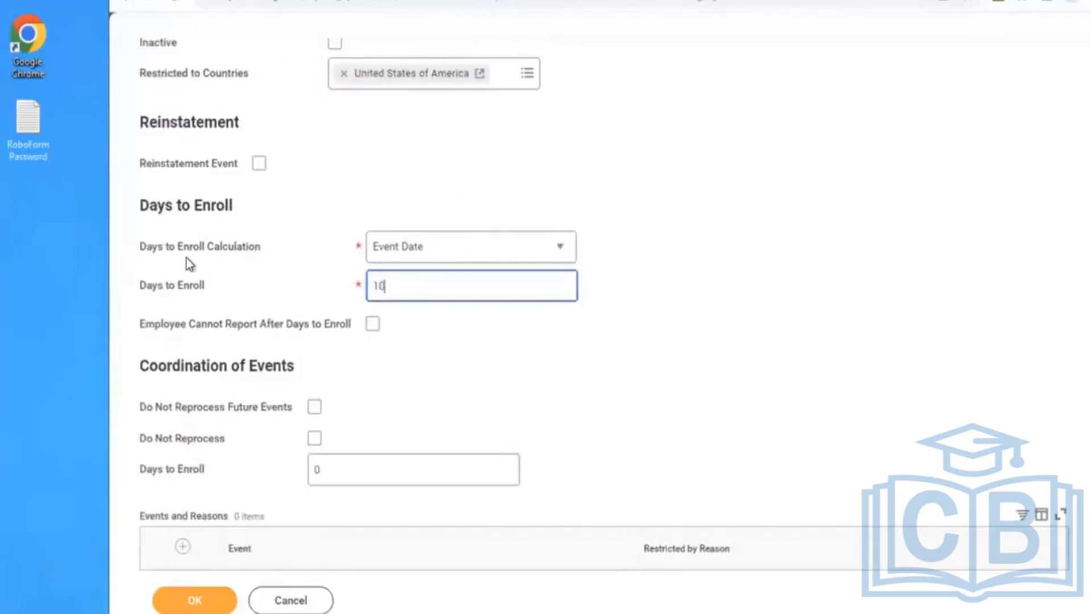
pyautogui.click(173, 596)
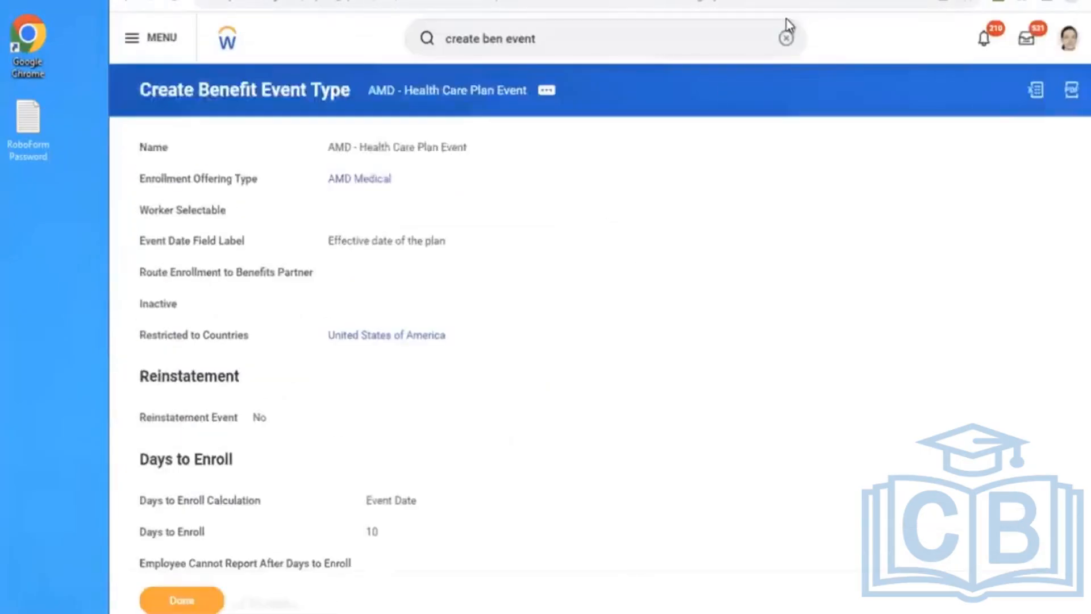
# Open Enrollment Event Rule from All Enrollment Event Rules in Edit Enrollment Event Rule, effective 01/01/2023.
pyautogui.click(783, 39)
pyautogui.write('E')
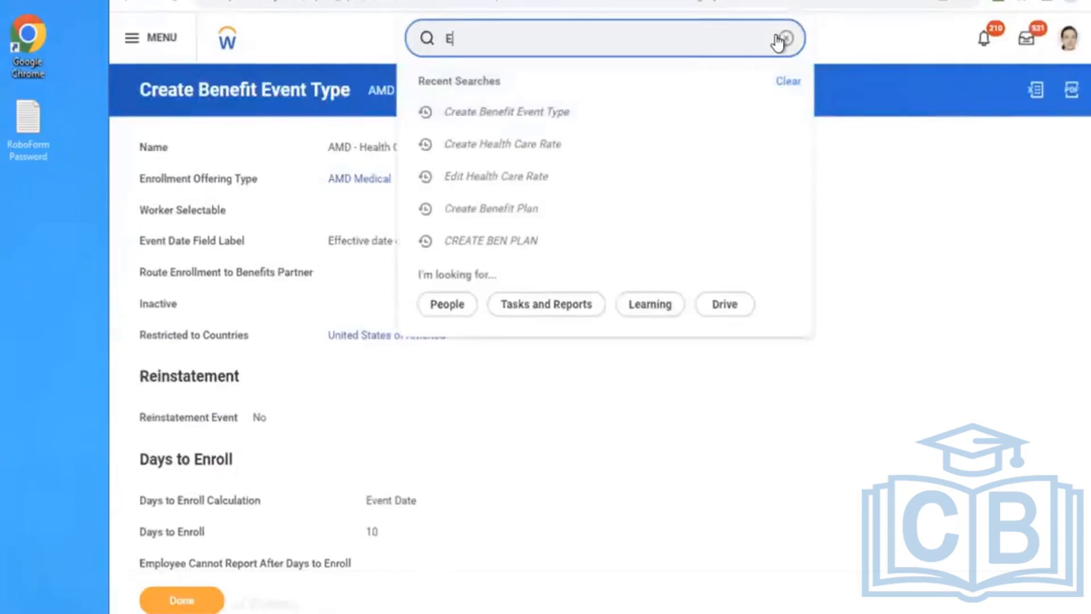
pyautogui.write('DIT ENROLLME')
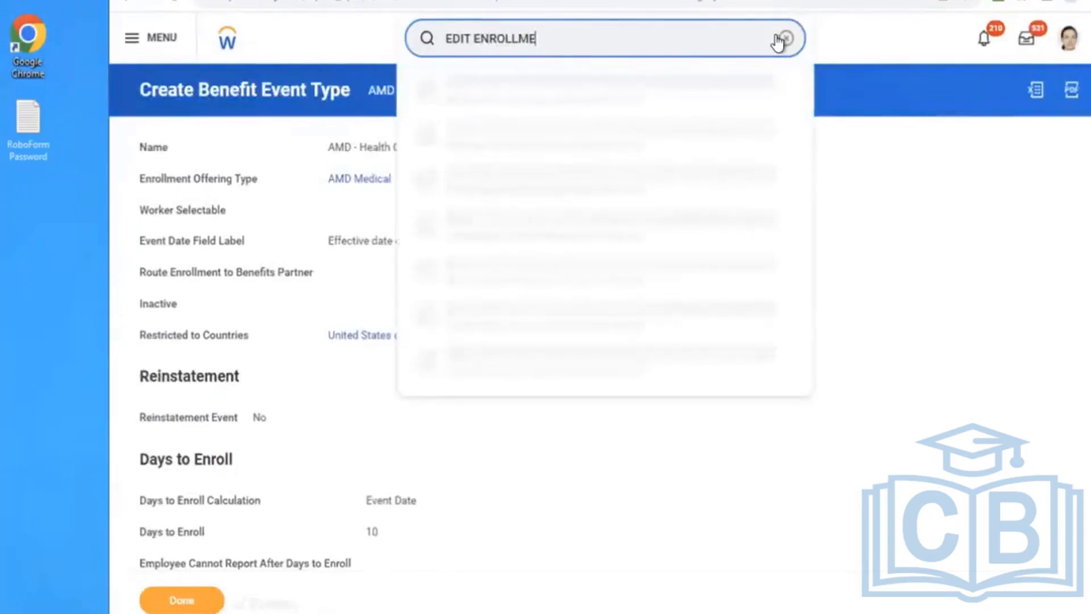
pyautogui.write('NT EVENT RULE')
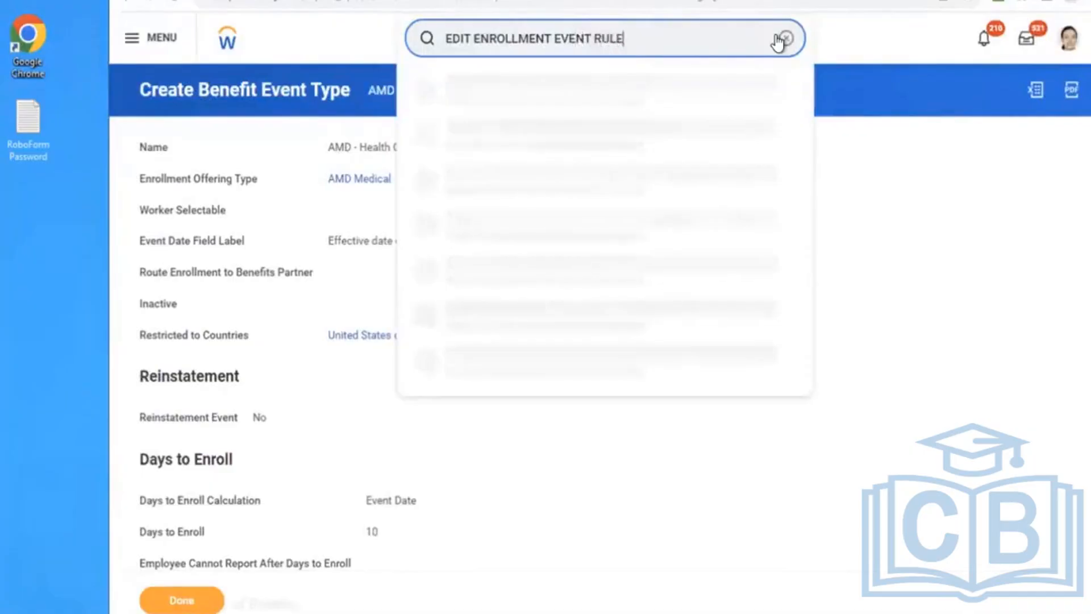
pyautogui.click(549, 88)
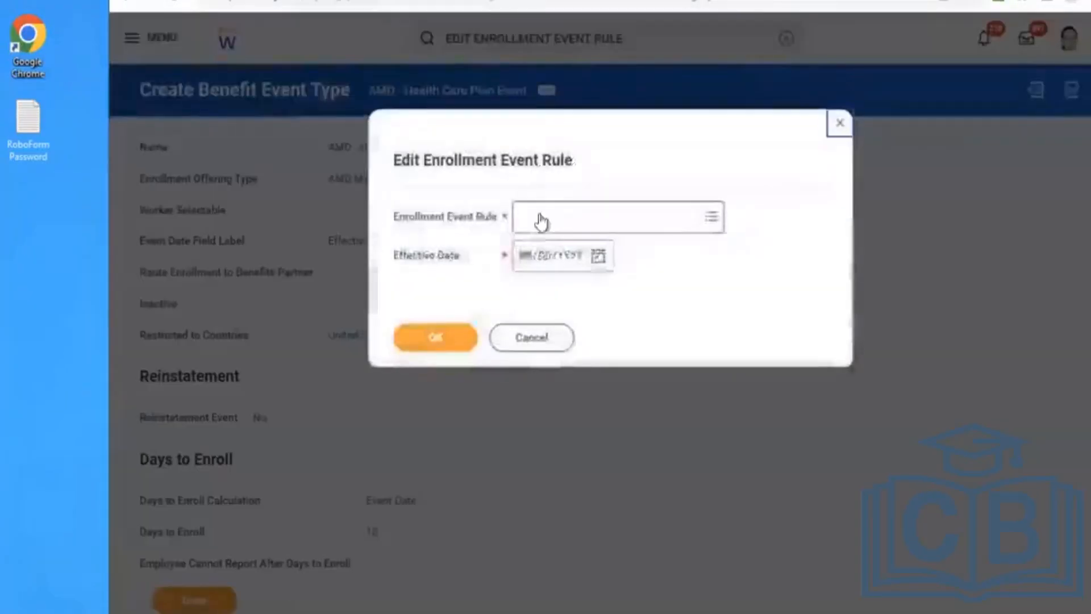
pyautogui.click(539, 216)
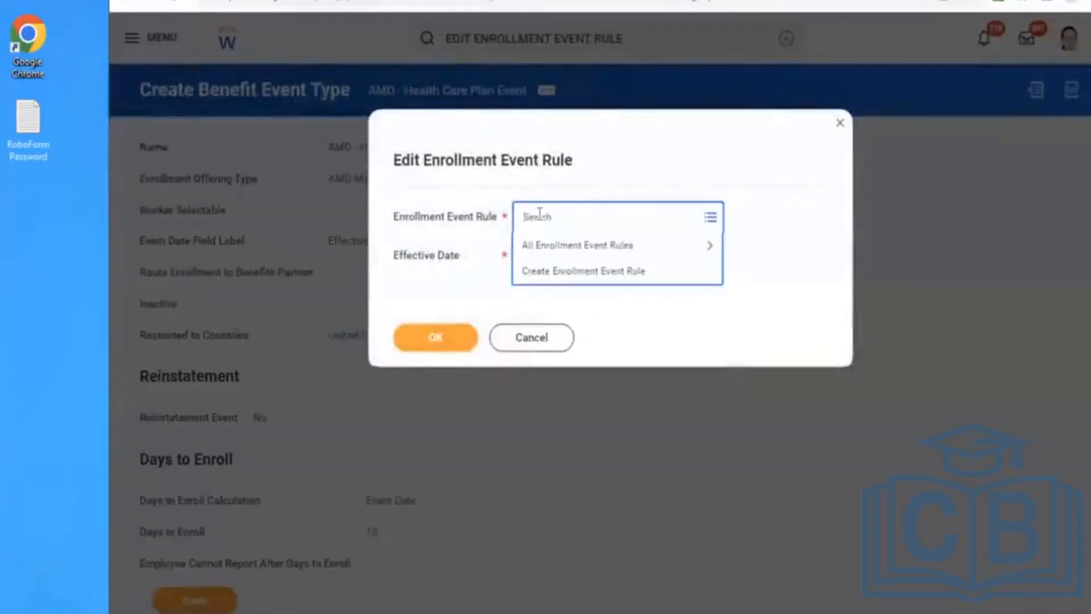
pyautogui.write('AMD')
pyautogui.press('Return')
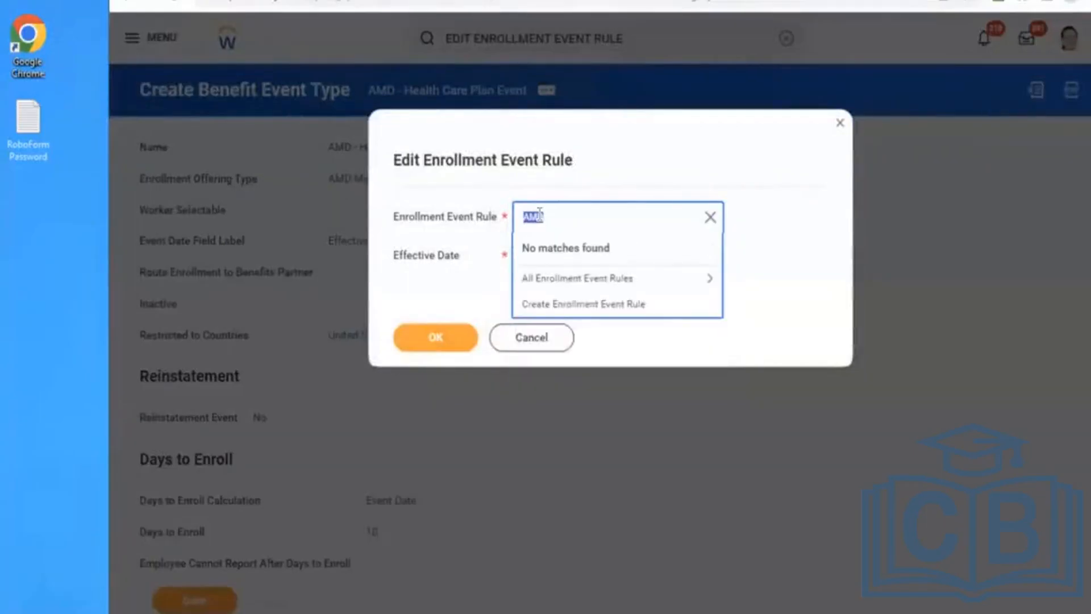
pyautogui.click(532, 284)
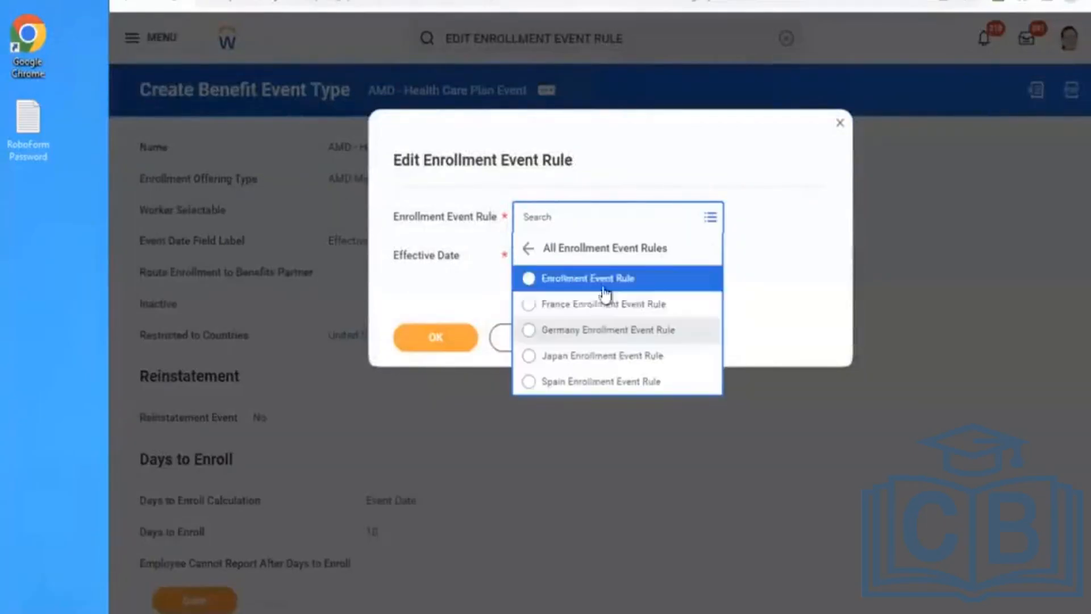
pyautogui.click(575, 278)
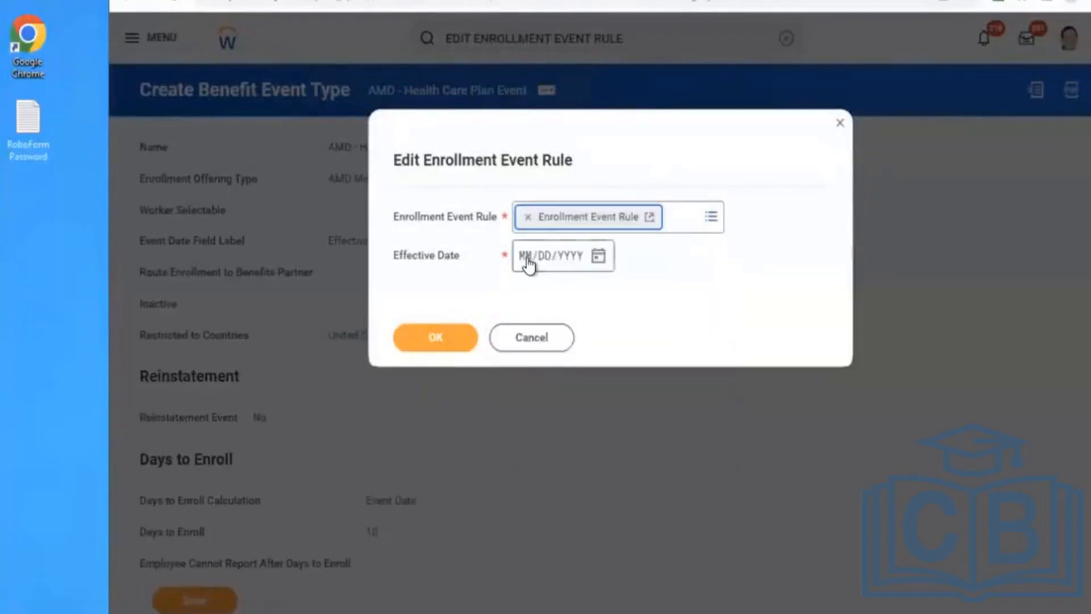
pyautogui.click(528, 260)
pyautogui.write('01012023')
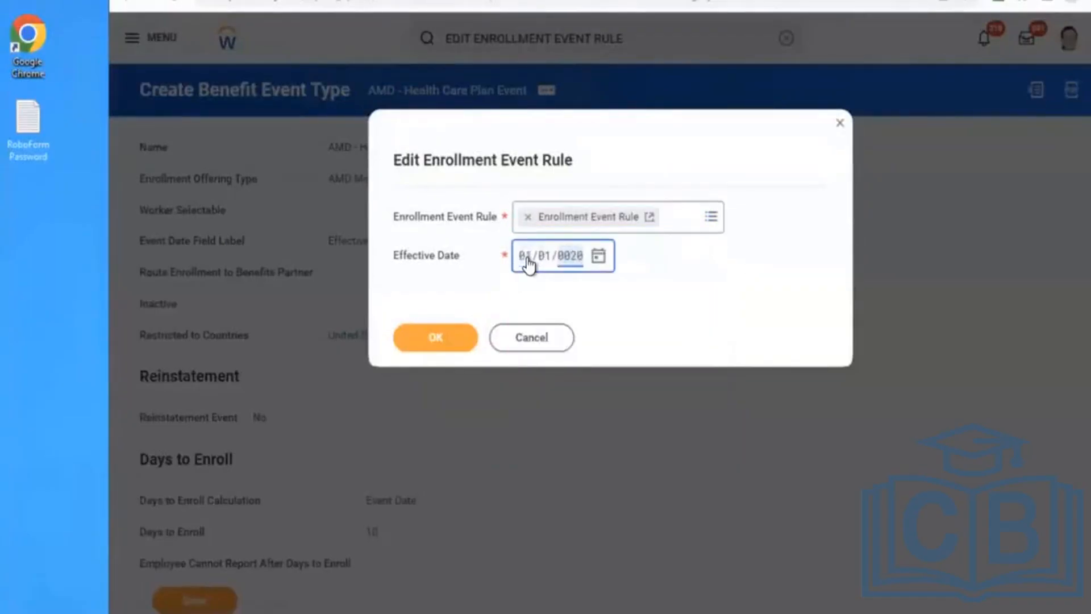
pyautogui.click(440, 337)
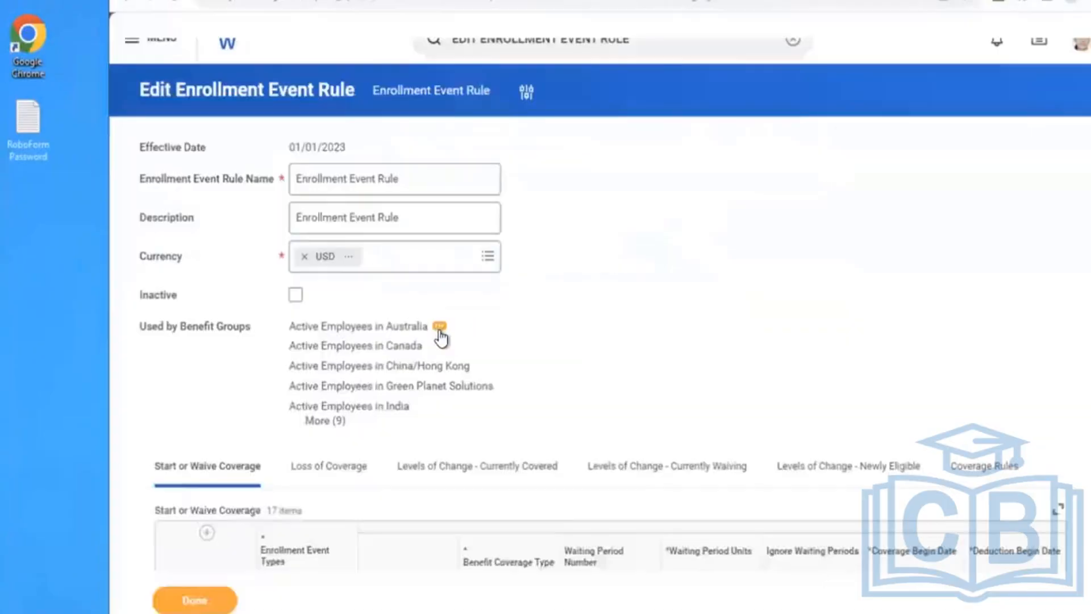
# Add an AMD - Health Care Plan Event row to Start or Waive Coverage with AMD Medical coverage.
pyautogui.scroll(-5, 681, 270)
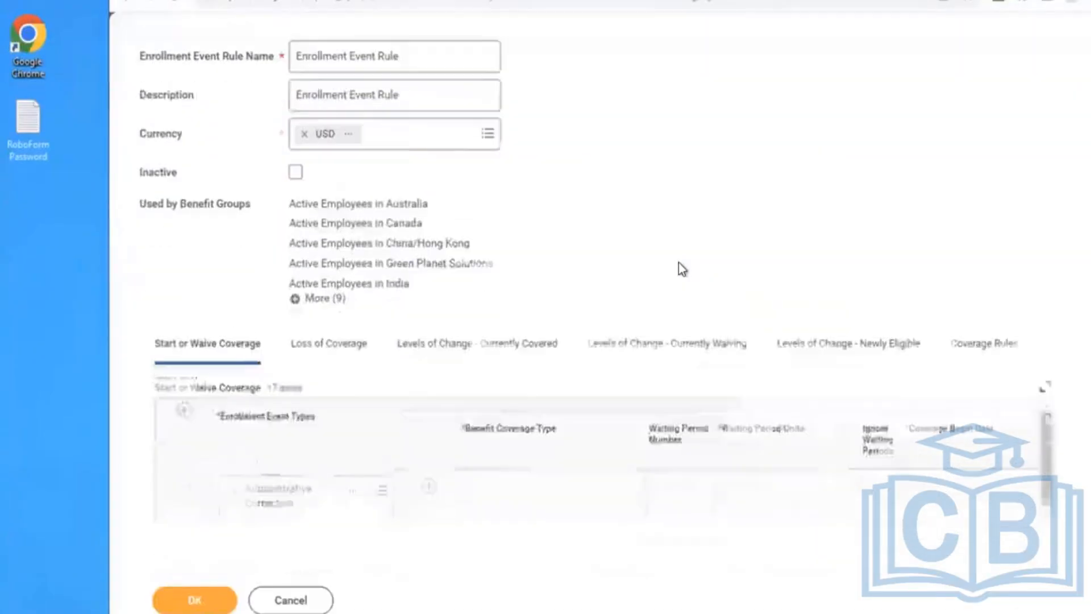
pyautogui.scroll(-3, 678, 262)
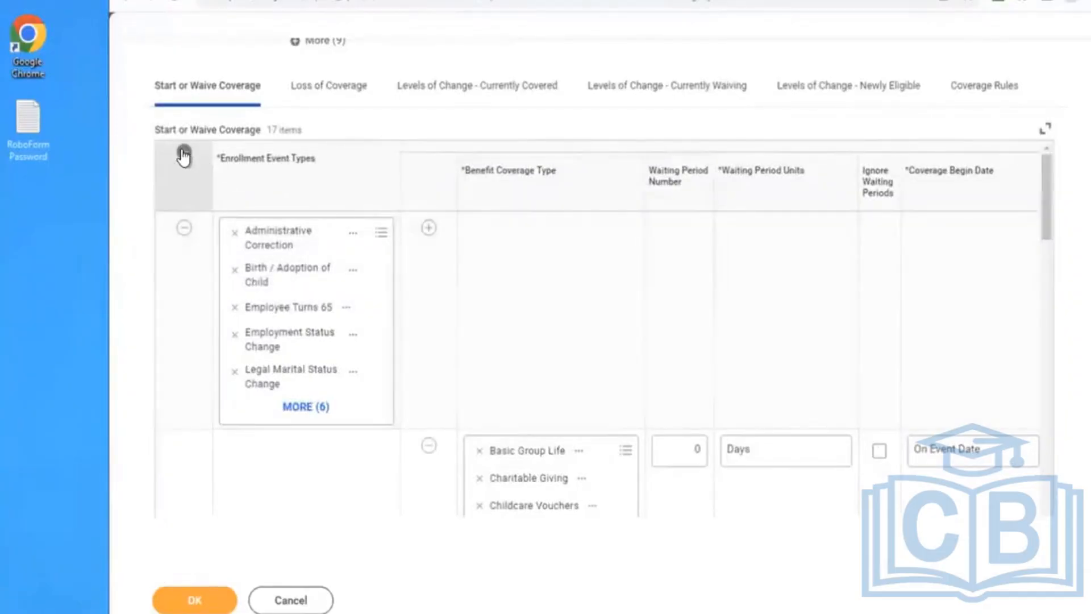
pyautogui.click(312, 239)
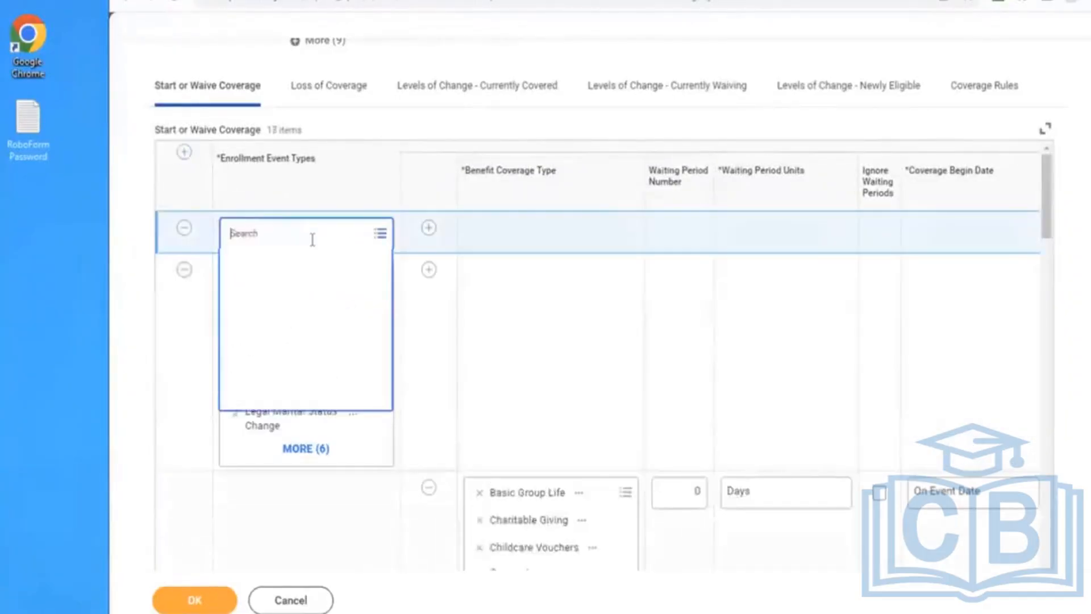
pyautogui.write('AMD')
pyautogui.press('Return')
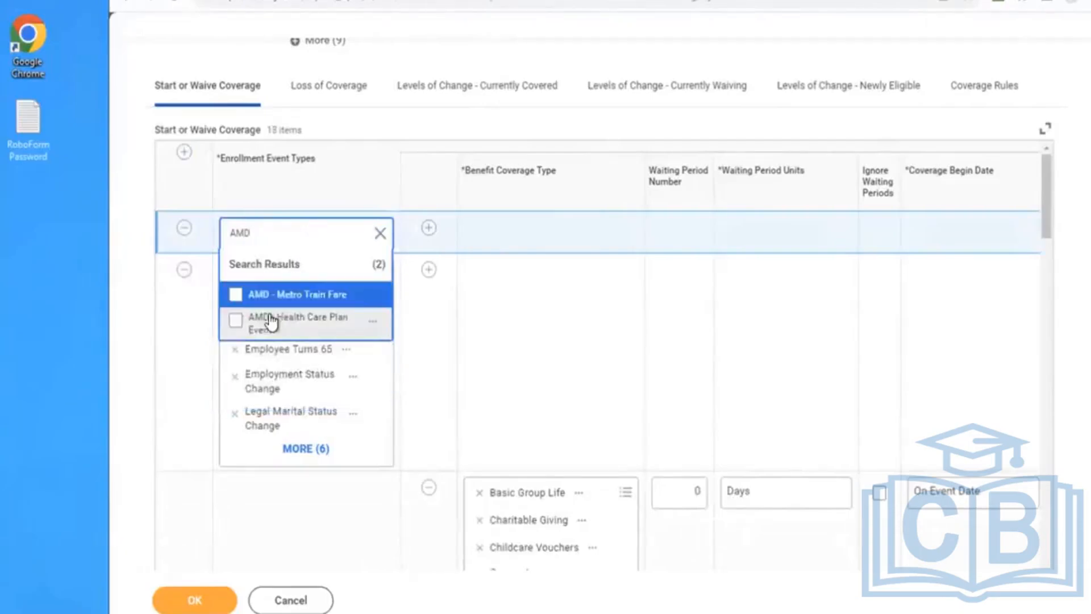
pyautogui.click(277, 316)
pyautogui.click(429, 228)
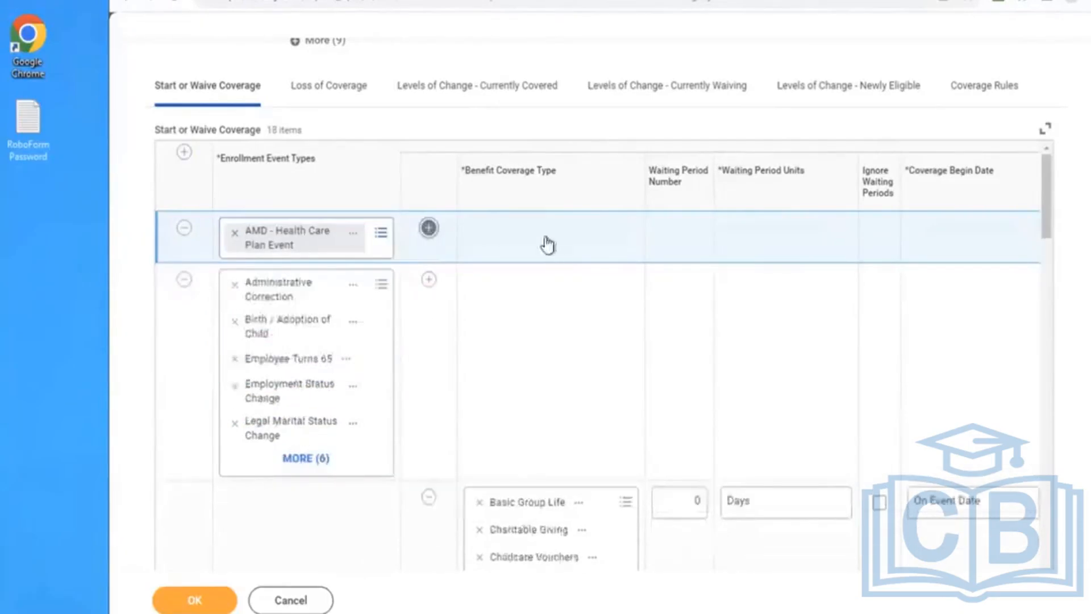
pyautogui.click(519, 294)
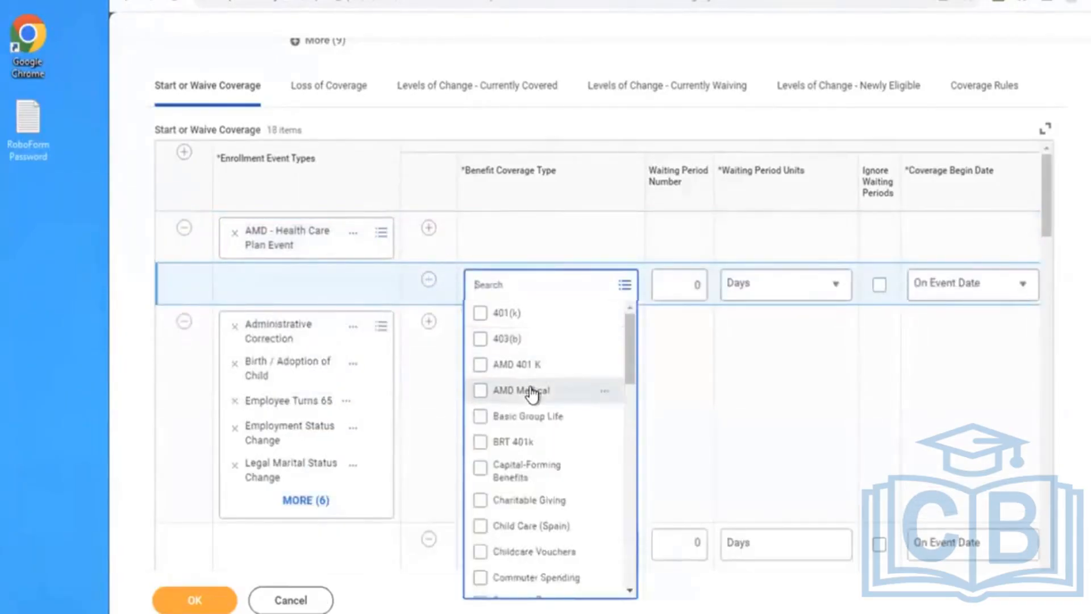
pyautogui.click(532, 390)
pyautogui.click(787, 362)
pyautogui.hscroll(3, 785, 356)
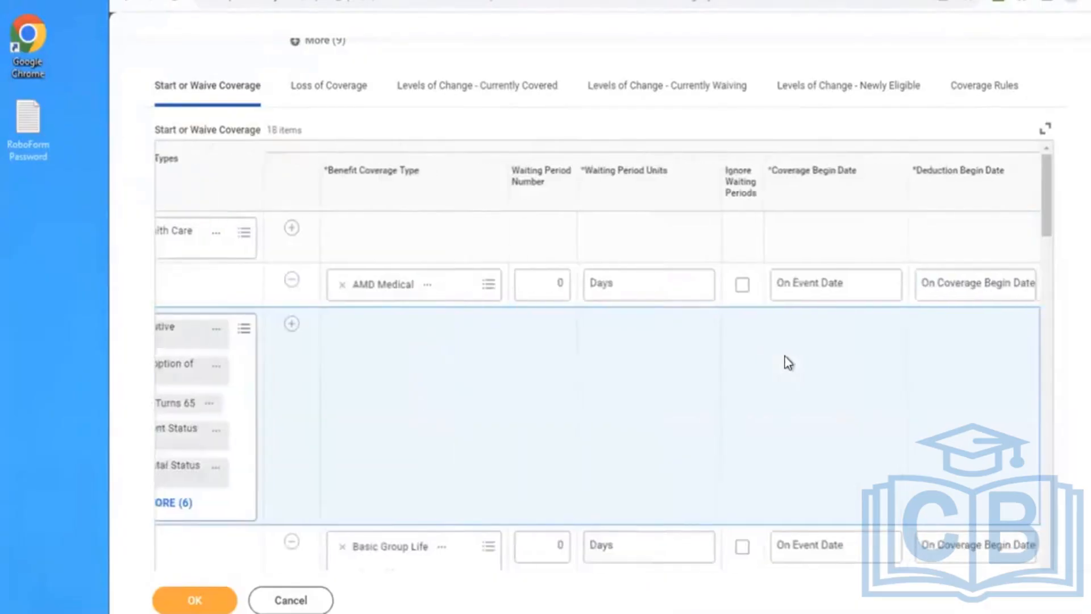
# Switch to the rule's Coverage Rules and scroll through the existing rule rows.
pyautogui.click(983, 105)
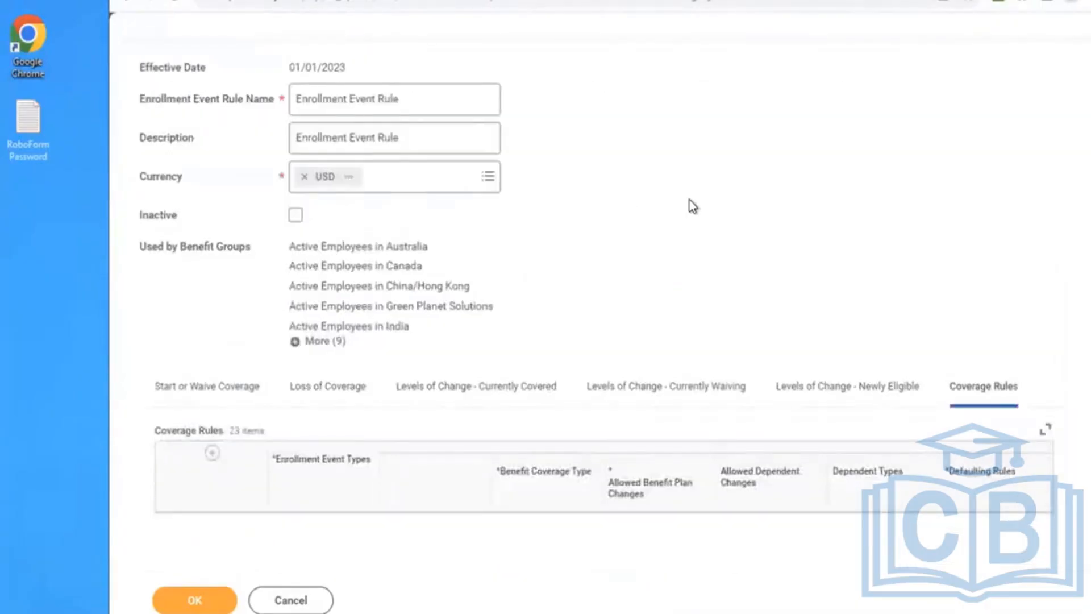
pyautogui.scroll(-5, 692, 206)
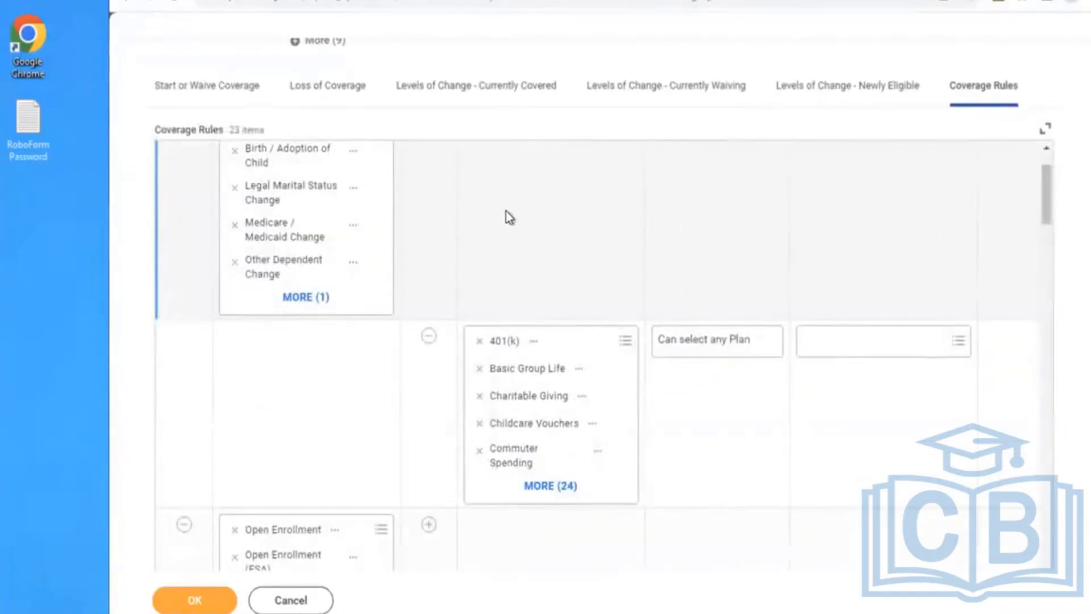
pyautogui.scroll(1, 635, 221)
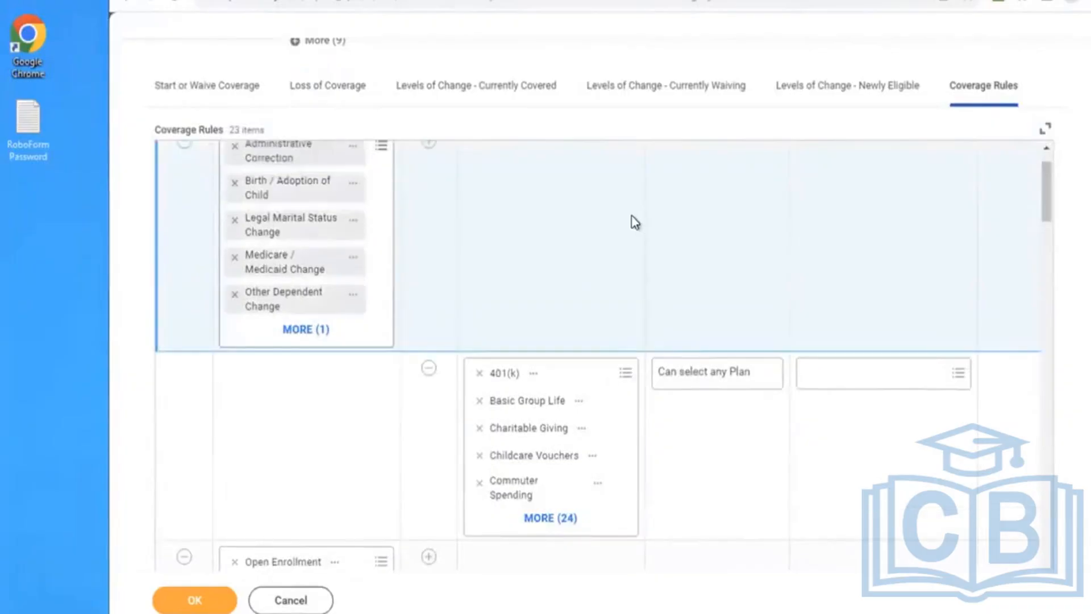
pyautogui.scroll(4, 635, 221)
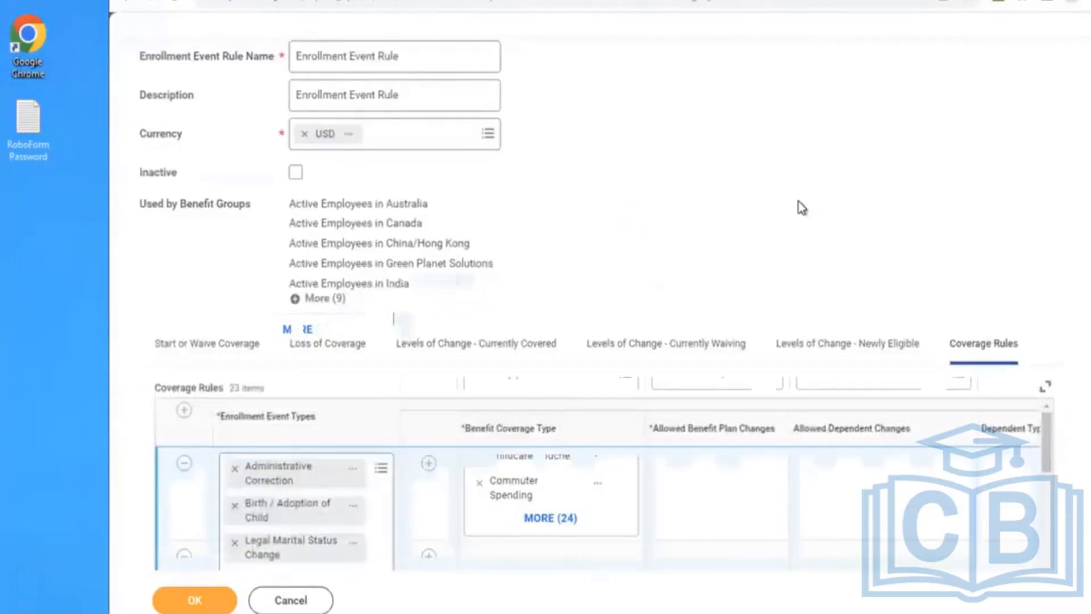
pyautogui.scroll(-2, 799, 207)
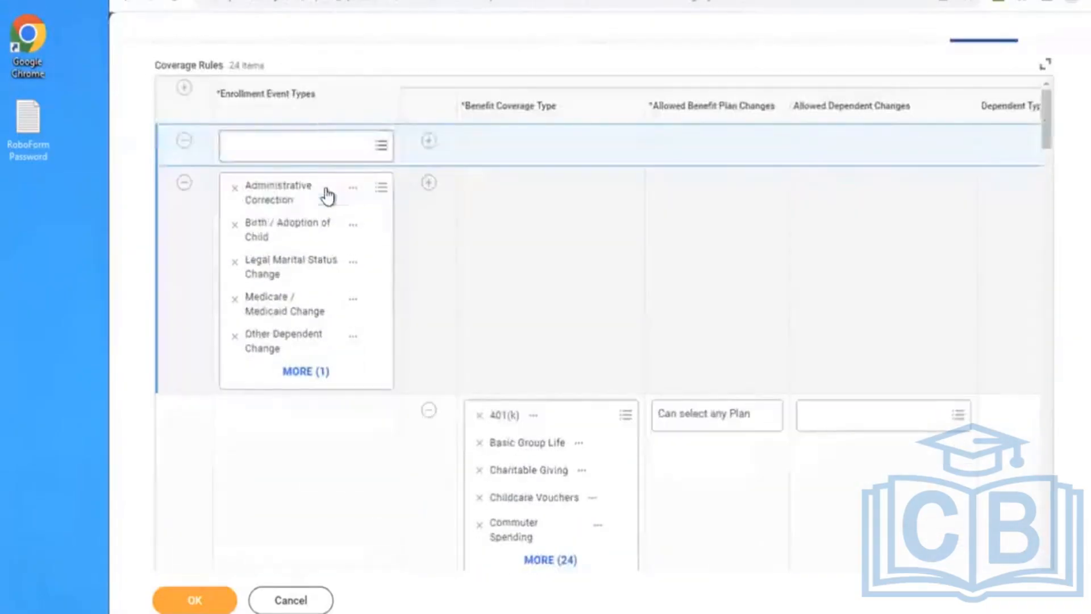
# Give the new coverage rule the AMD - Health Care Plan Event with AMD Medical coverage type.
pyautogui.click(327, 195)
pyautogui.click(269, 146)
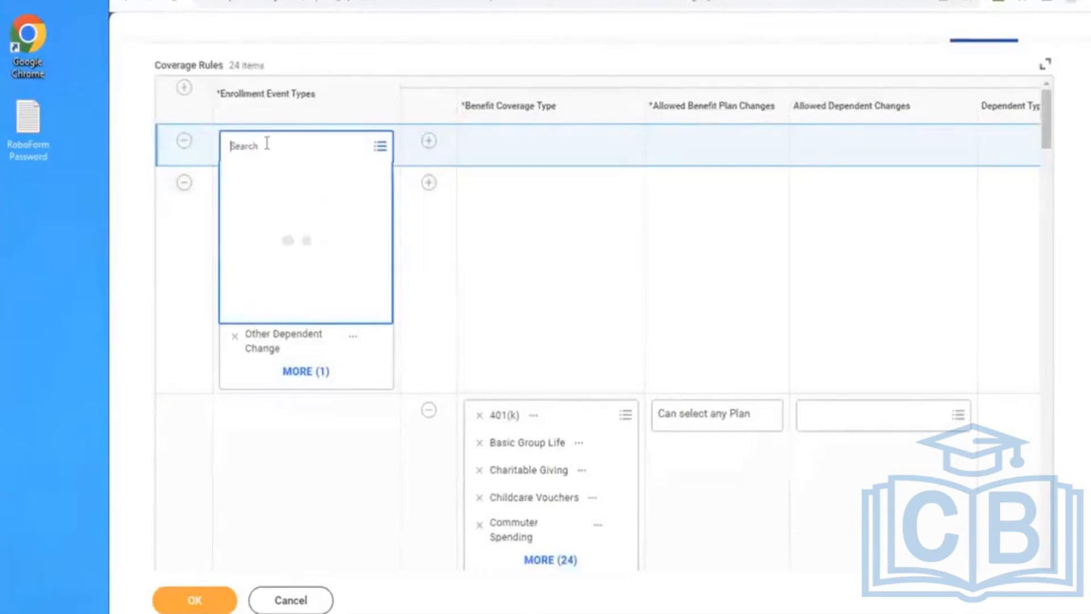
pyautogui.write('AMO')
pyautogui.press('Return')
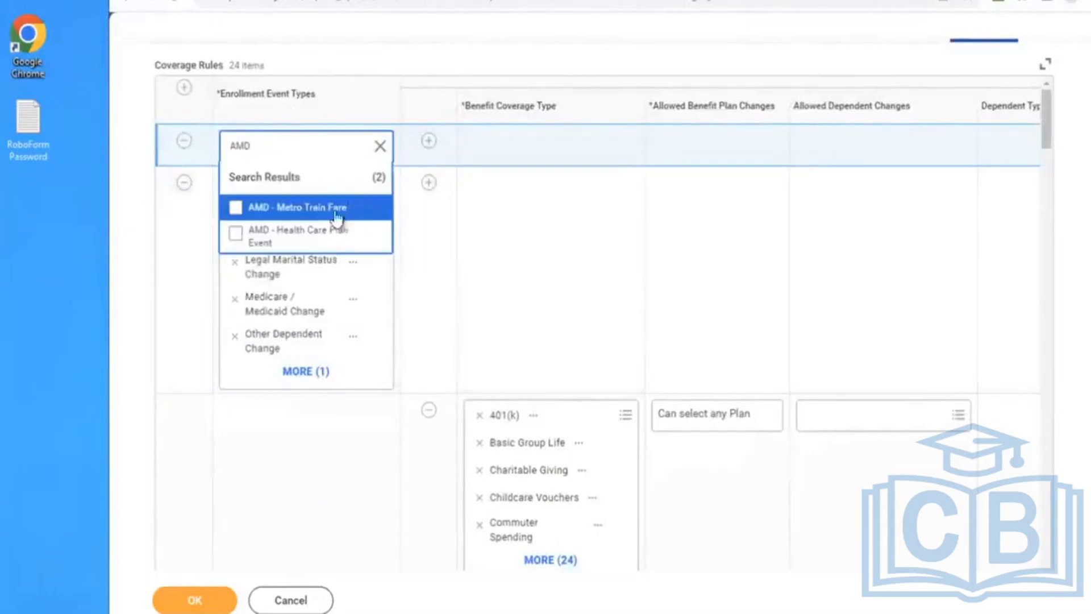
pyautogui.click(279, 237)
pyautogui.click(565, 185)
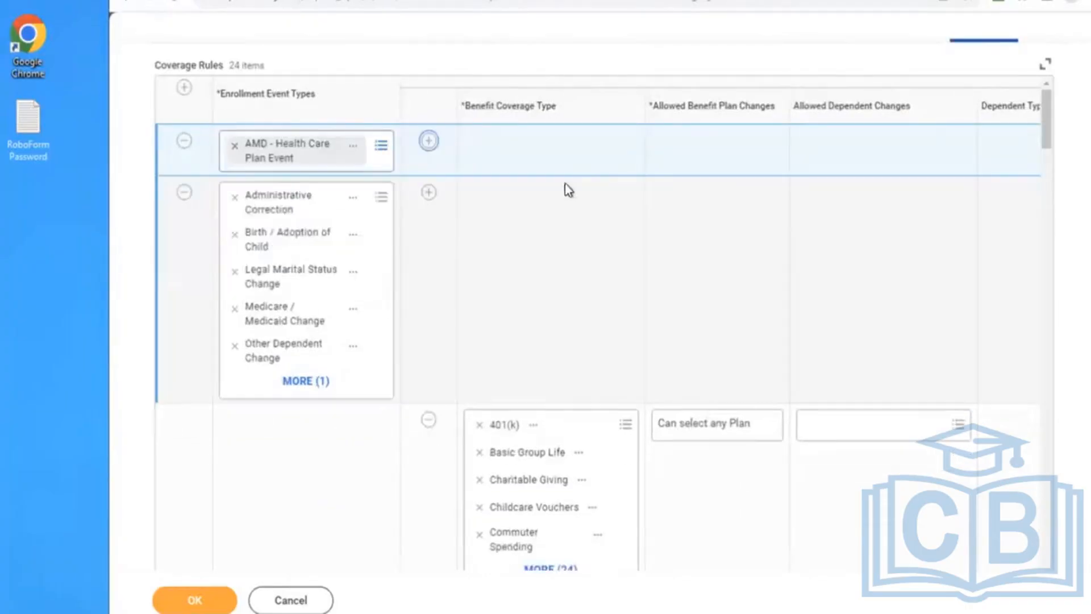
pyautogui.click(429, 141)
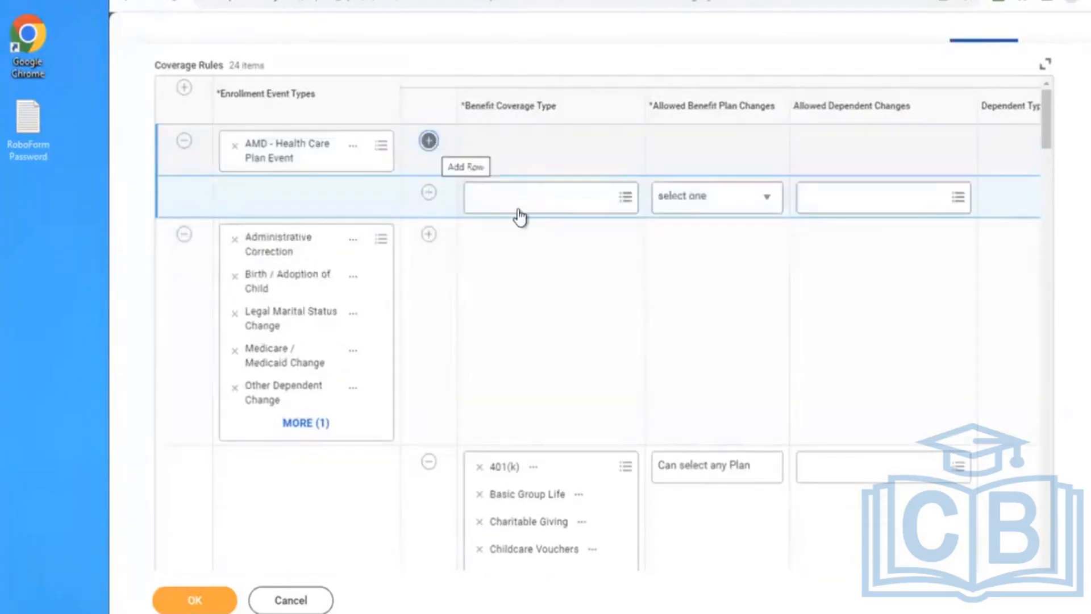
pyautogui.click(553, 196)
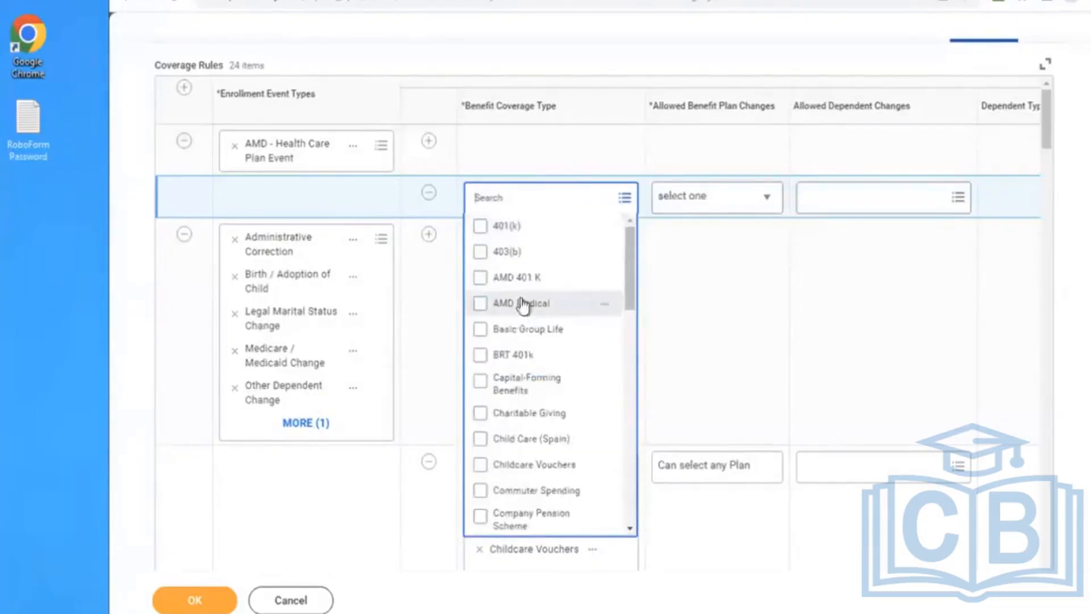
pyautogui.click(511, 304)
pyautogui.click(802, 317)
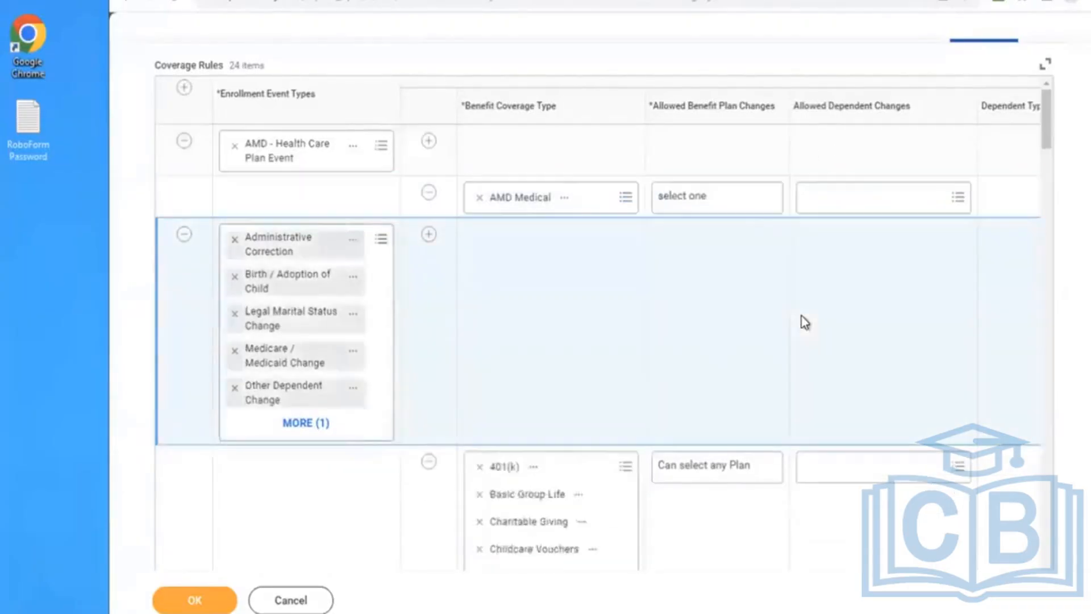
# Set plan changes to 'Can select any Plan' and dependent changes to 'Additional Dependents Allowed'.
pyautogui.click(726, 208)
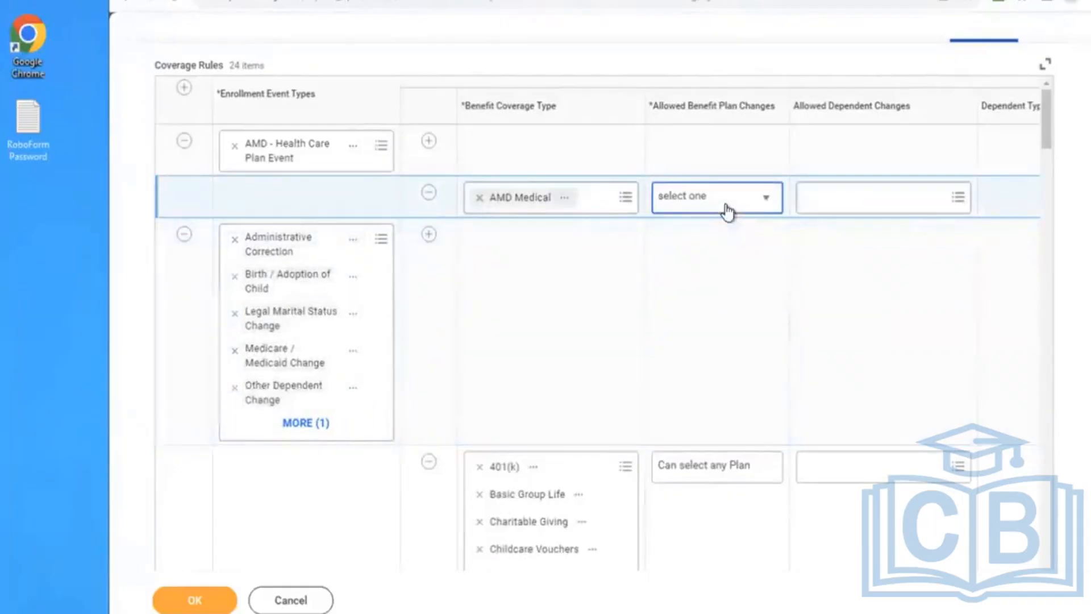
pyautogui.click(727, 208)
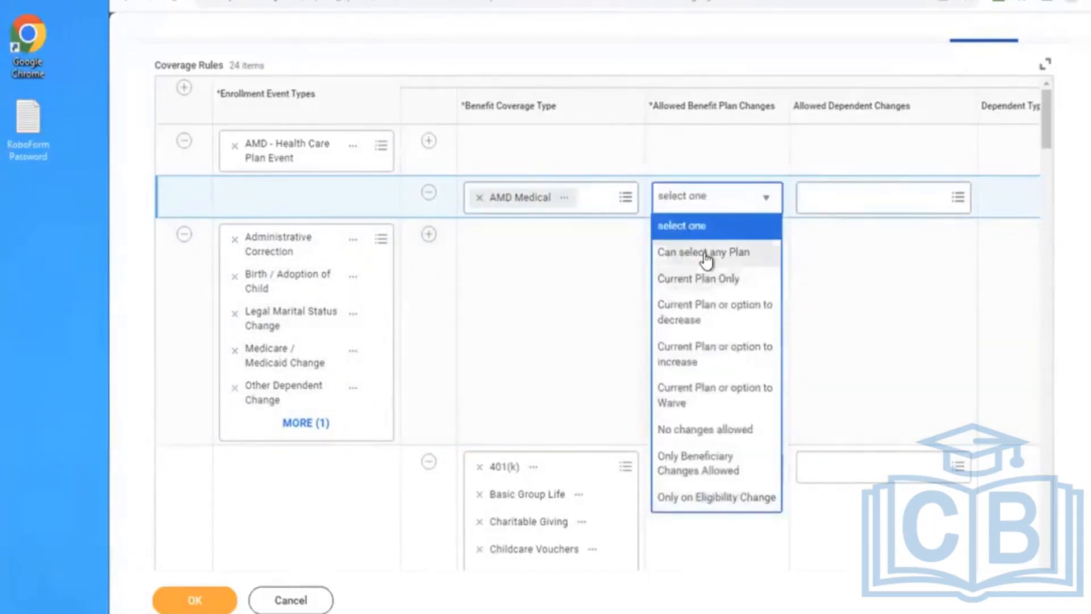
pyautogui.click(706, 255)
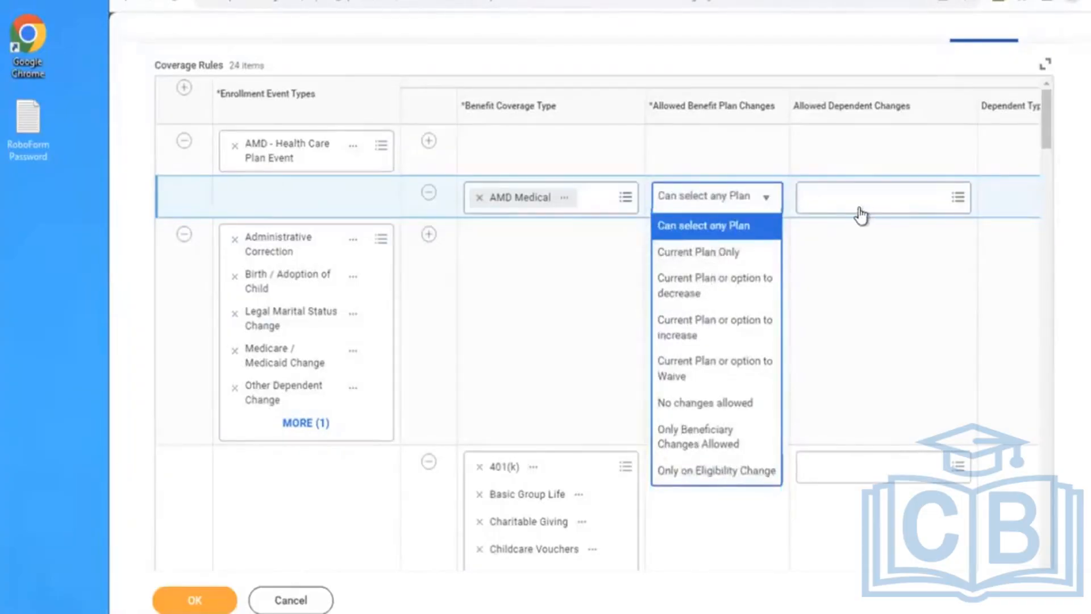
pyautogui.click(838, 212)
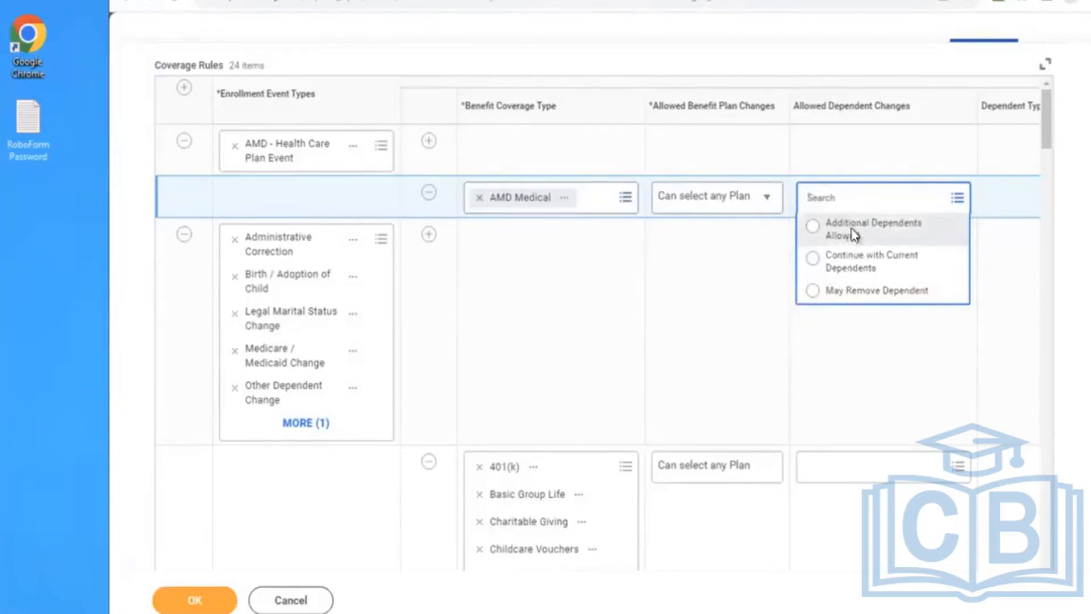
pyautogui.click(852, 233)
pyautogui.click(786, 287)
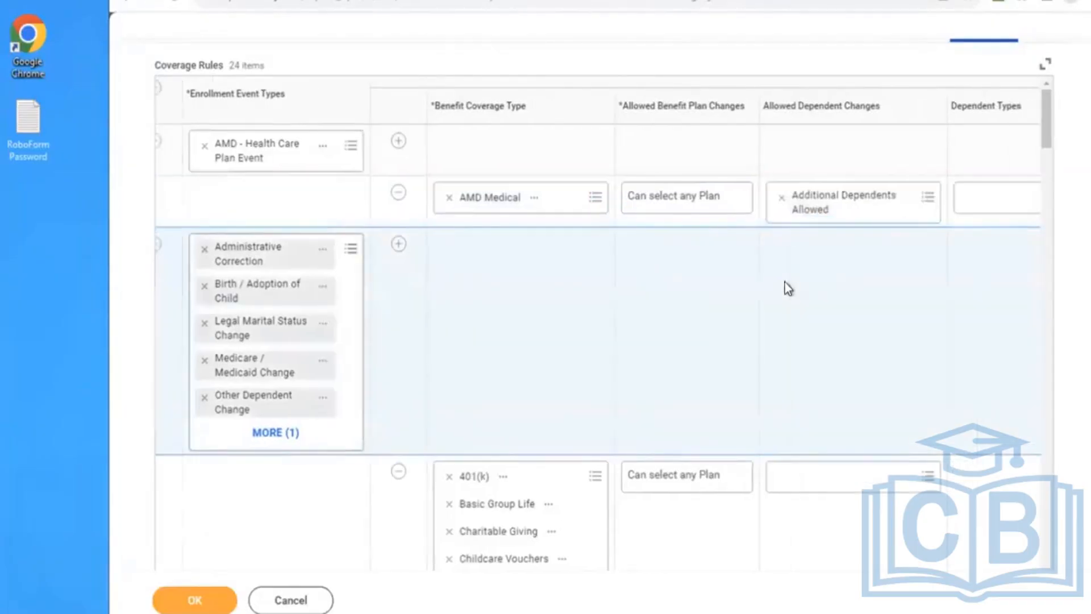
pyautogui.hscroll(5, 785, 282)
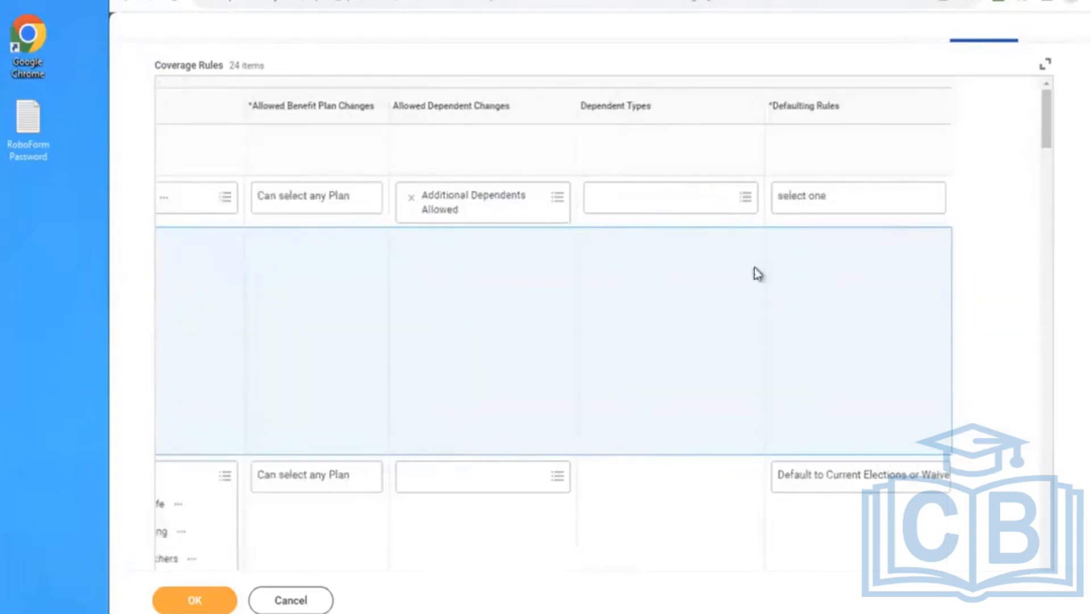
# Add Child and Spouse as the AMD Medical rule's dependent types.
pyautogui.click(651, 201)
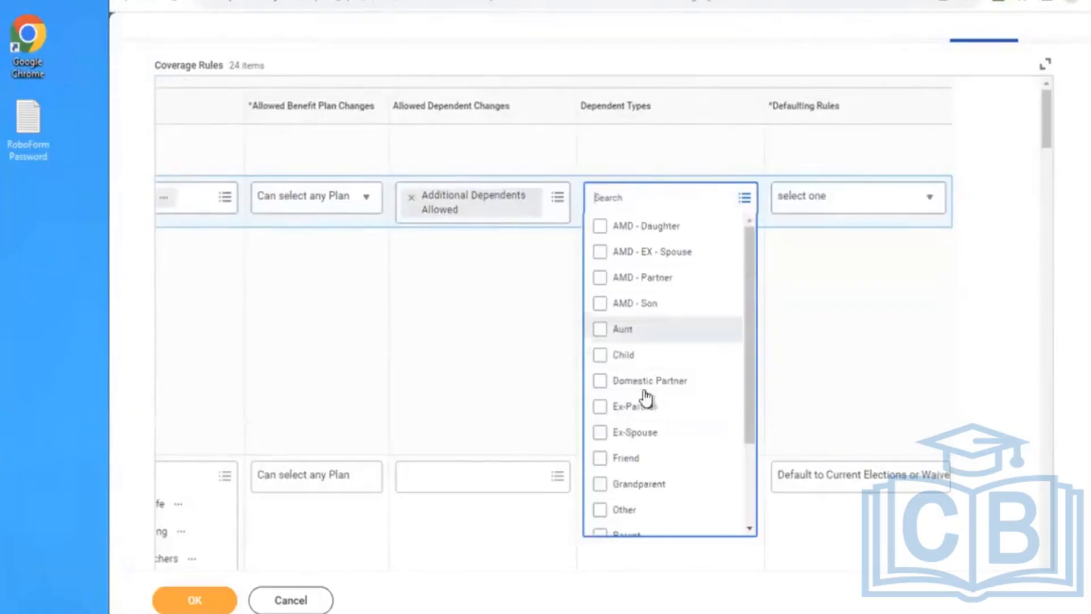
pyautogui.click(619, 364)
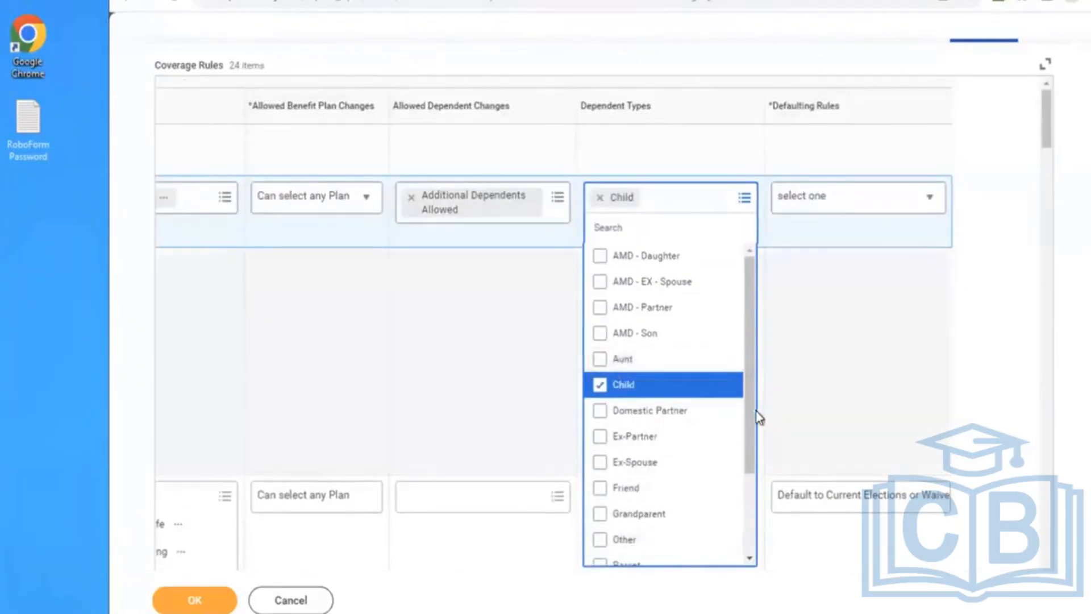
pyautogui.moveTo(751, 424); pyautogui.dragTo(742, 504)
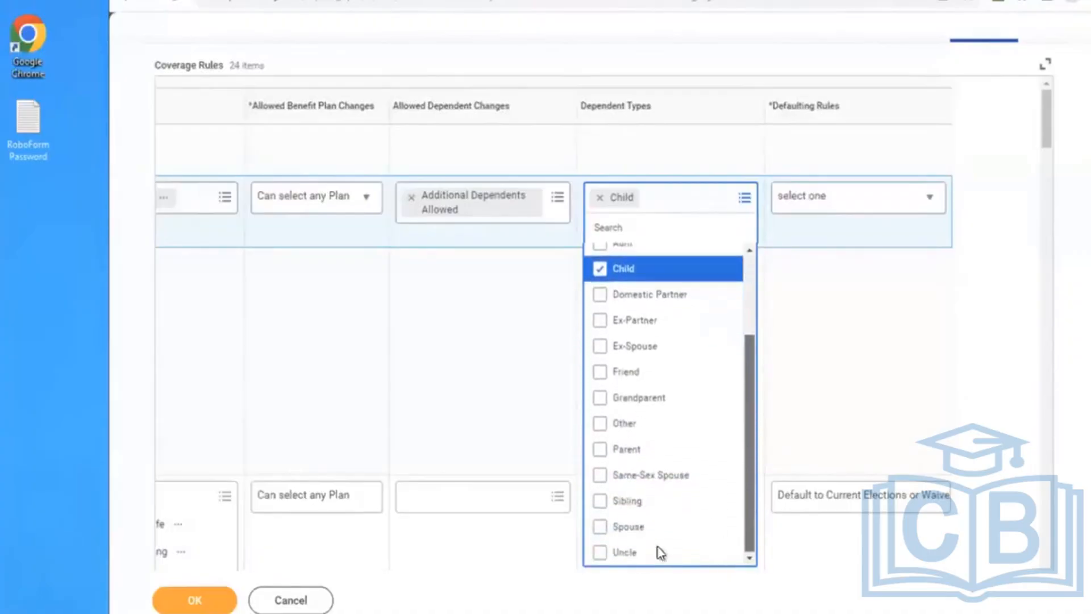
pyautogui.click(602, 528)
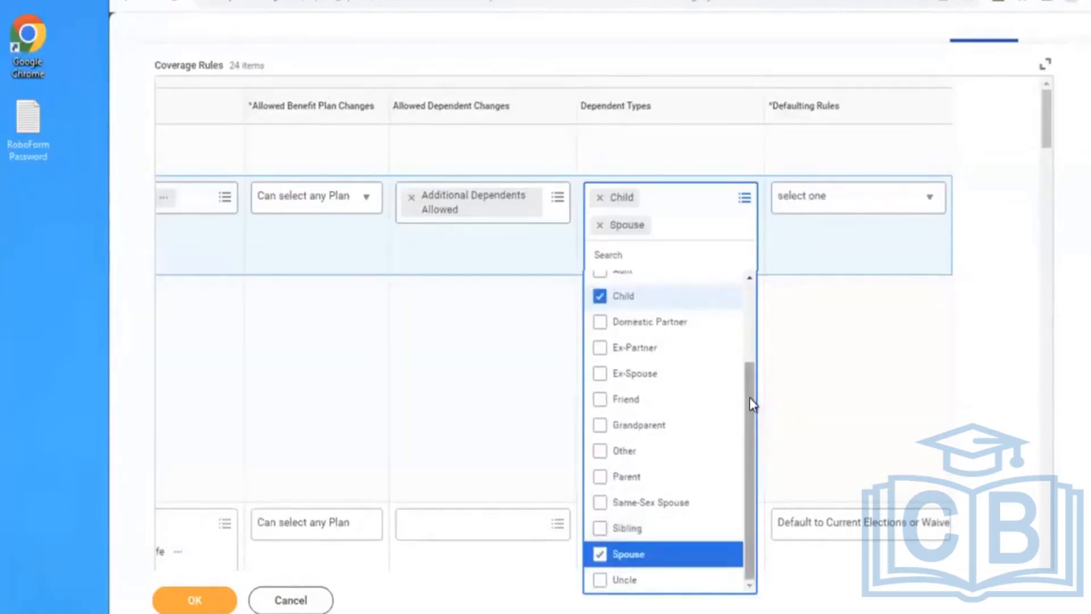
pyautogui.moveTo(749, 397); pyautogui.dragTo(759, 520)
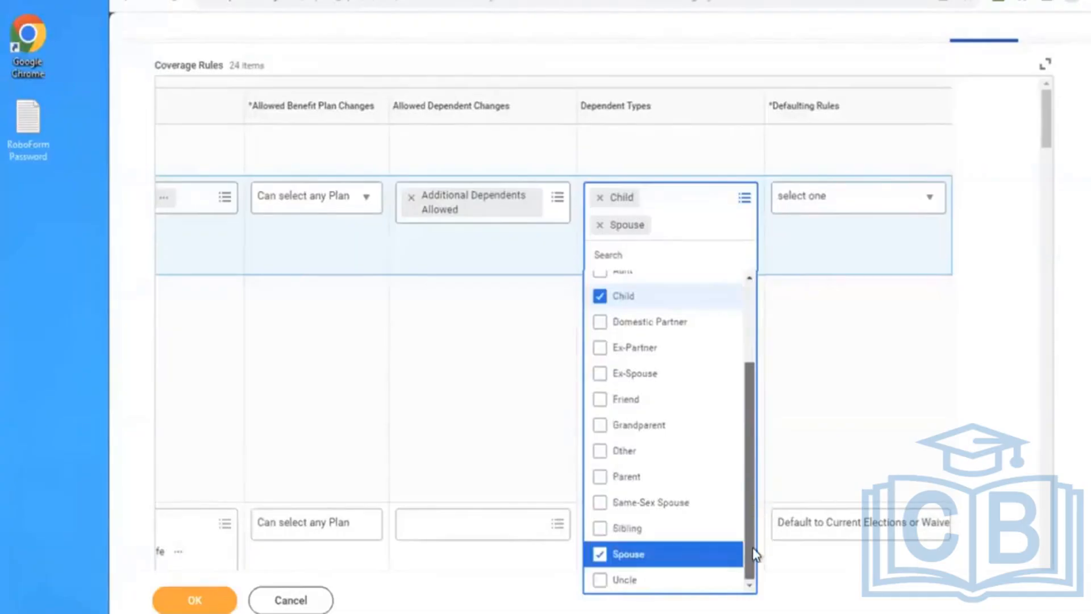
pyautogui.click(924, 299)
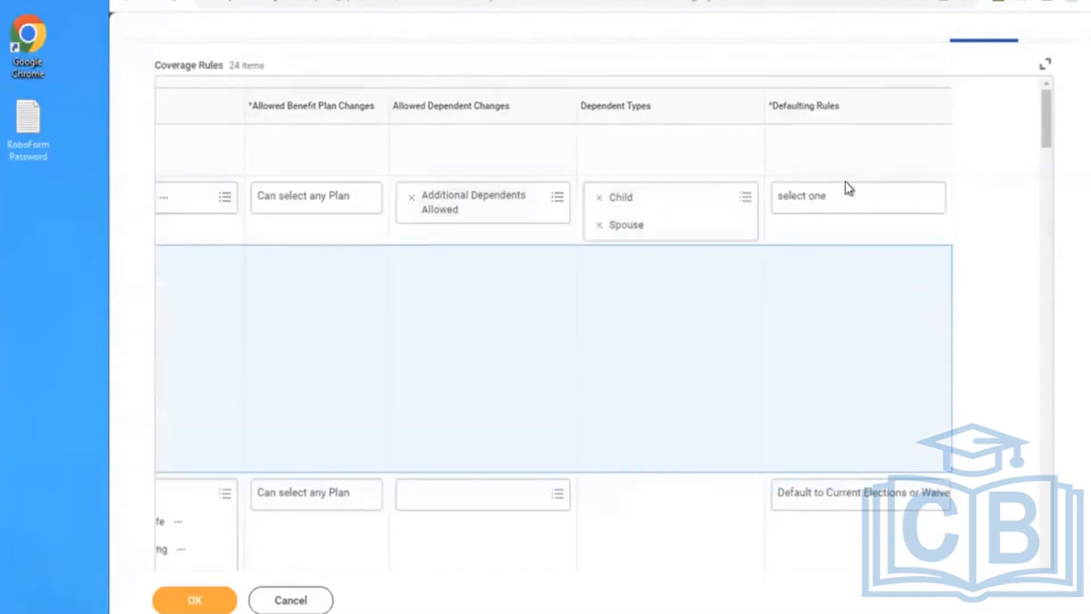
# Set the defaulting rule to 'Default to Current Elections, Priority Coverage or Waive' and save.
pyautogui.doubleClick(797, 212)
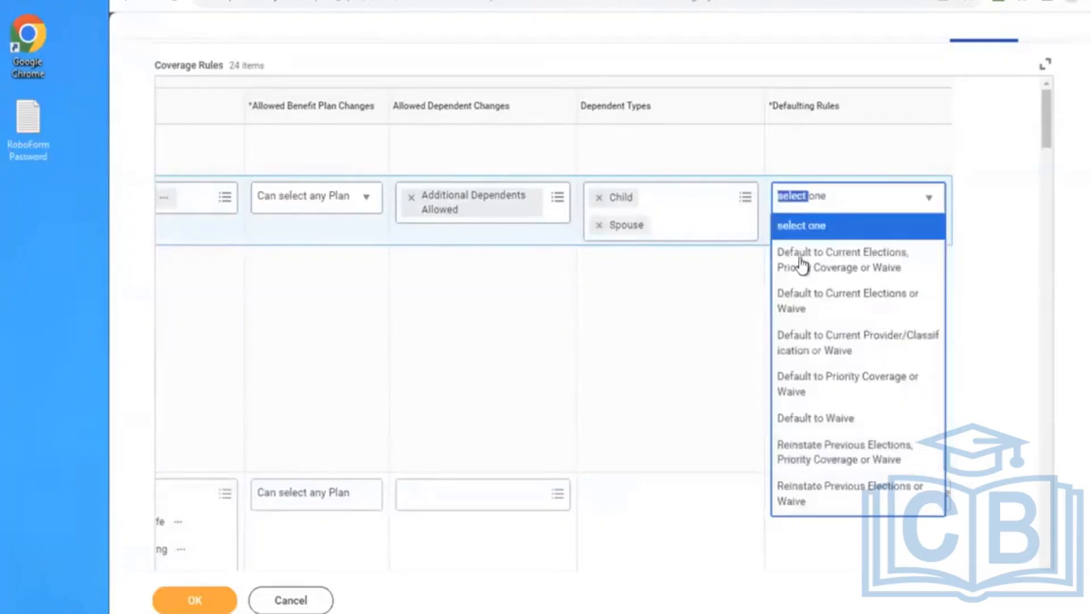
pyautogui.click(801, 264)
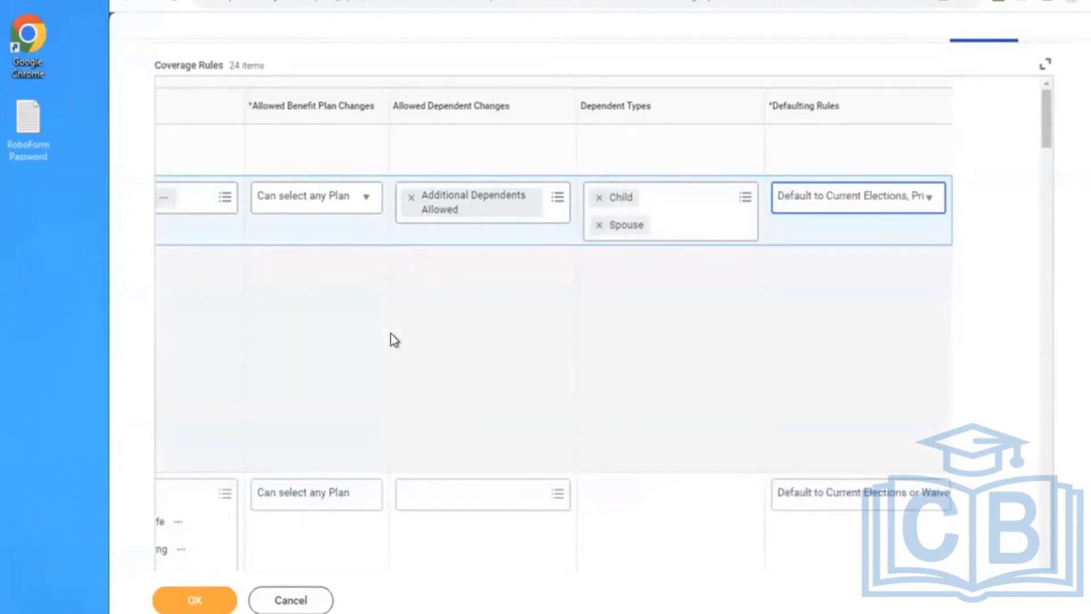
pyautogui.click(175, 605)
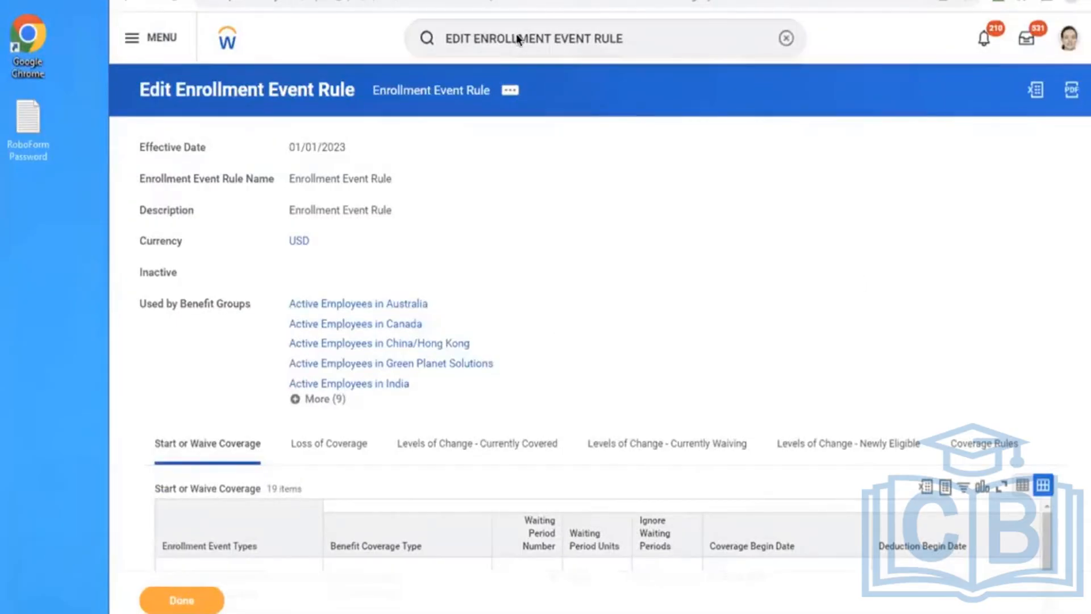
# Open Edit Benefit Plan Year Definition for AMD - Ongoing Benefits Programme.
pyautogui.click(784, 40)
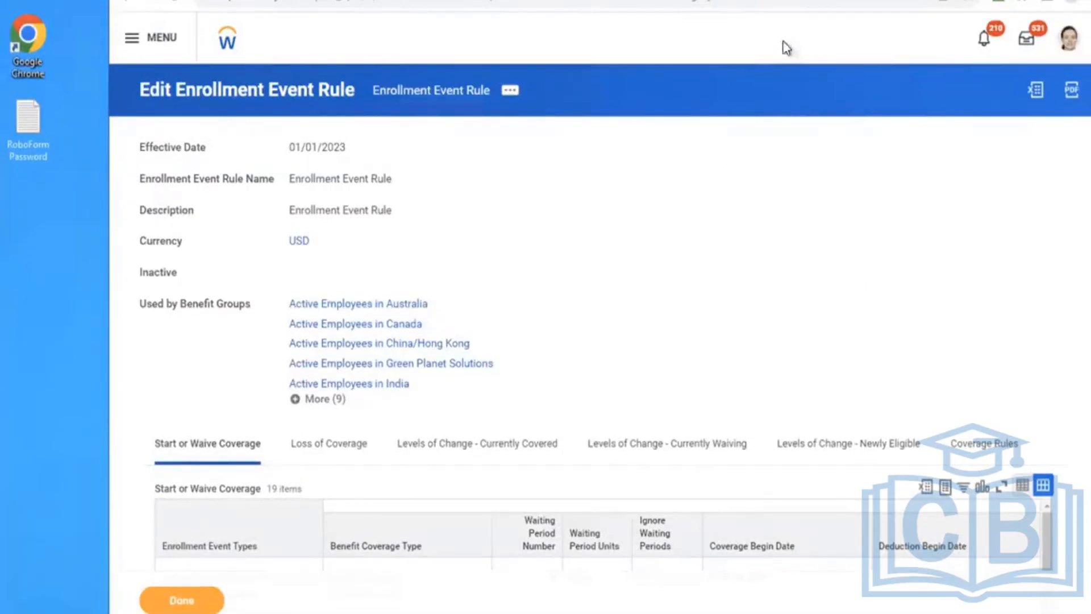
pyautogui.write('E')
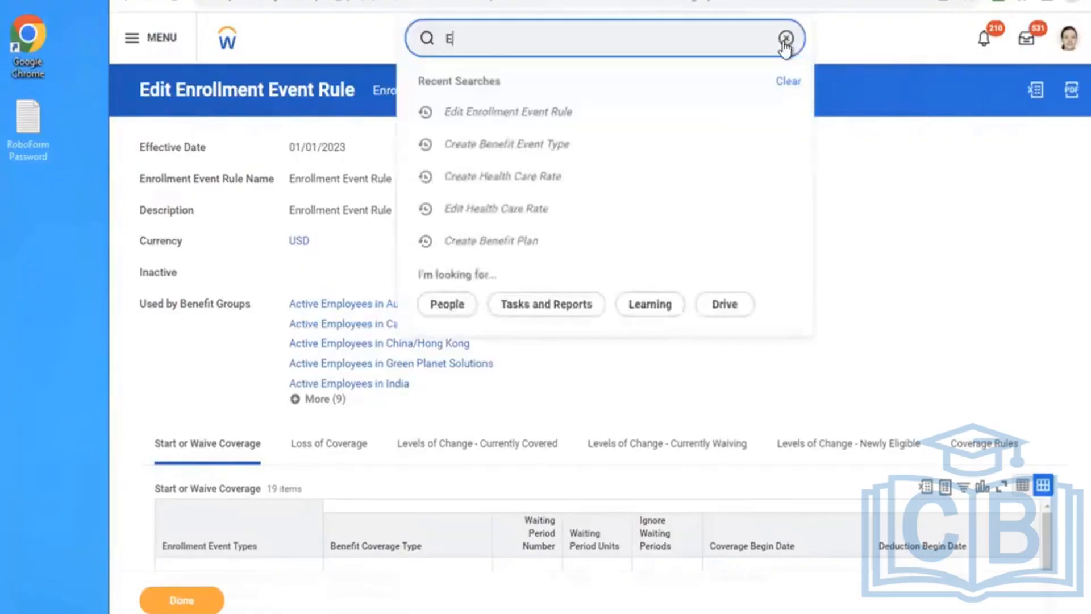
pyautogui.write('DIT BEN PLAN')
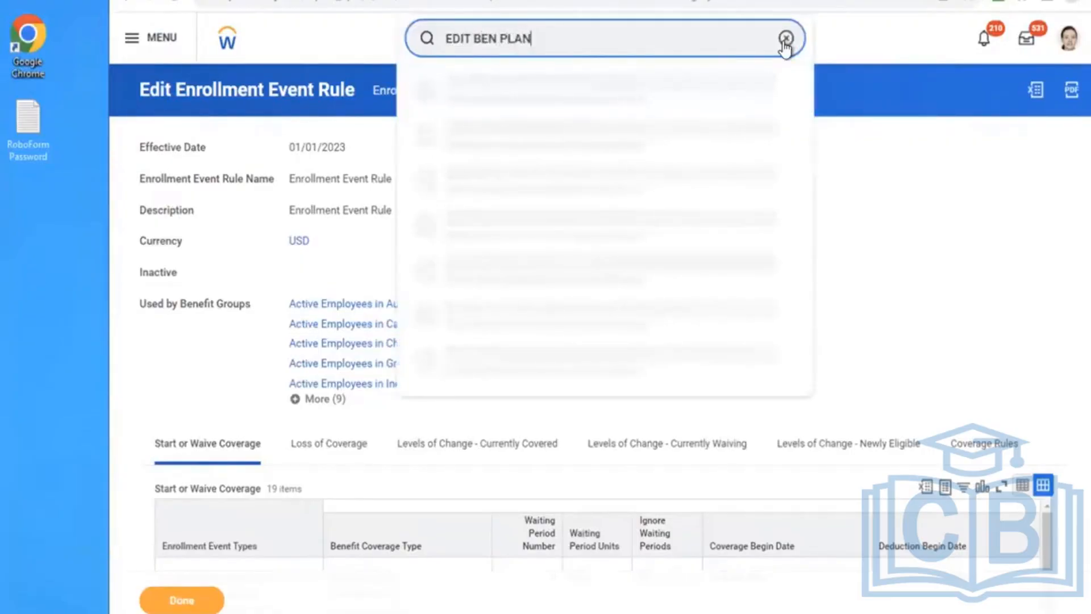
pyautogui.write(' YEAR DEF')
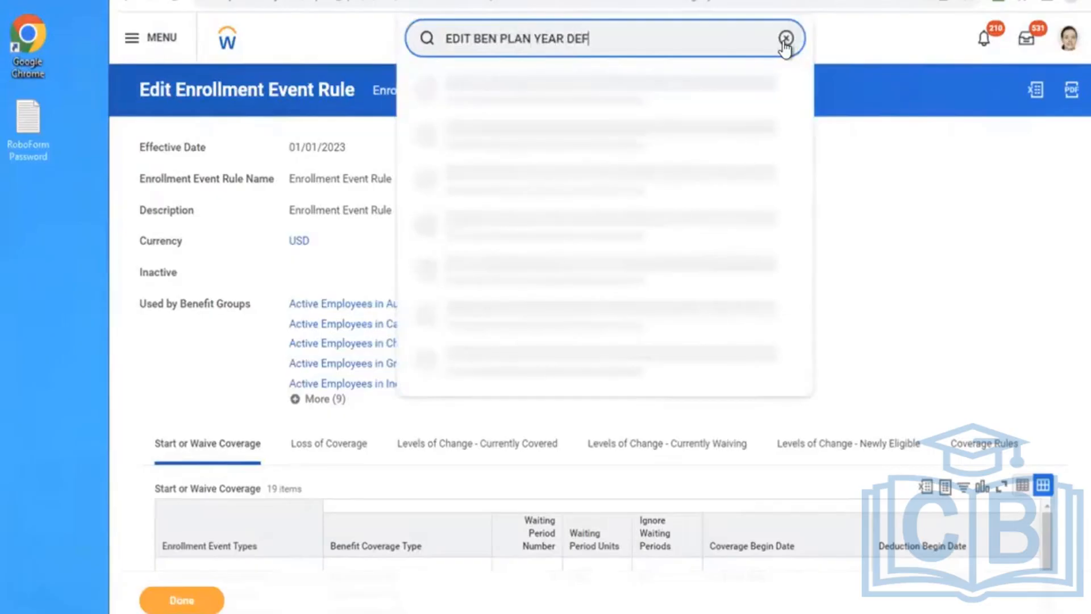
pyautogui.click(557, 87)
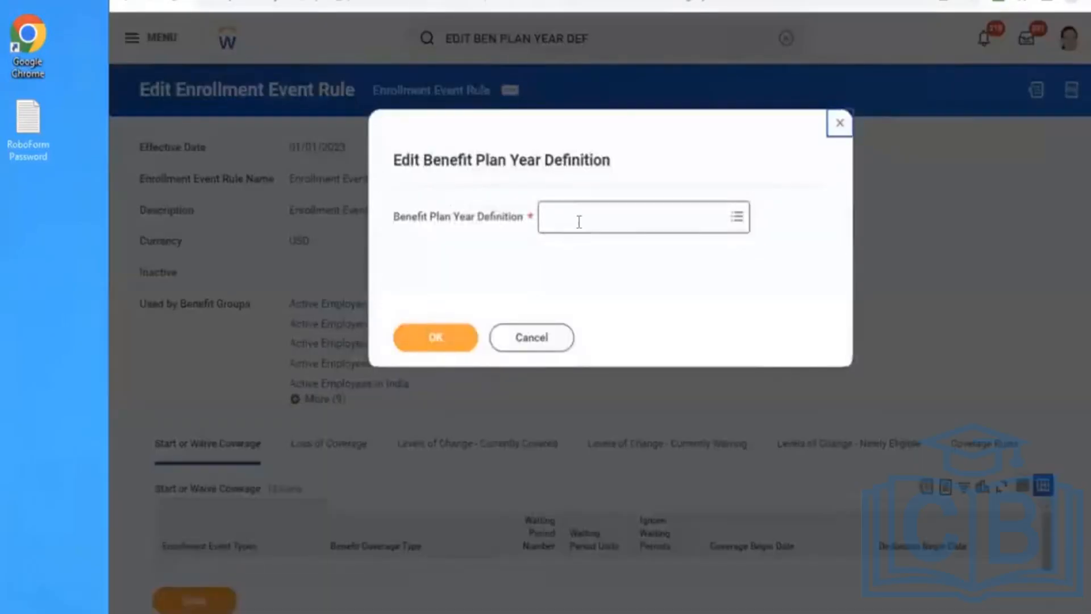
pyautogui.click(579, 221)
pyautogui.write('AMD')
pyautogui.press('Return')
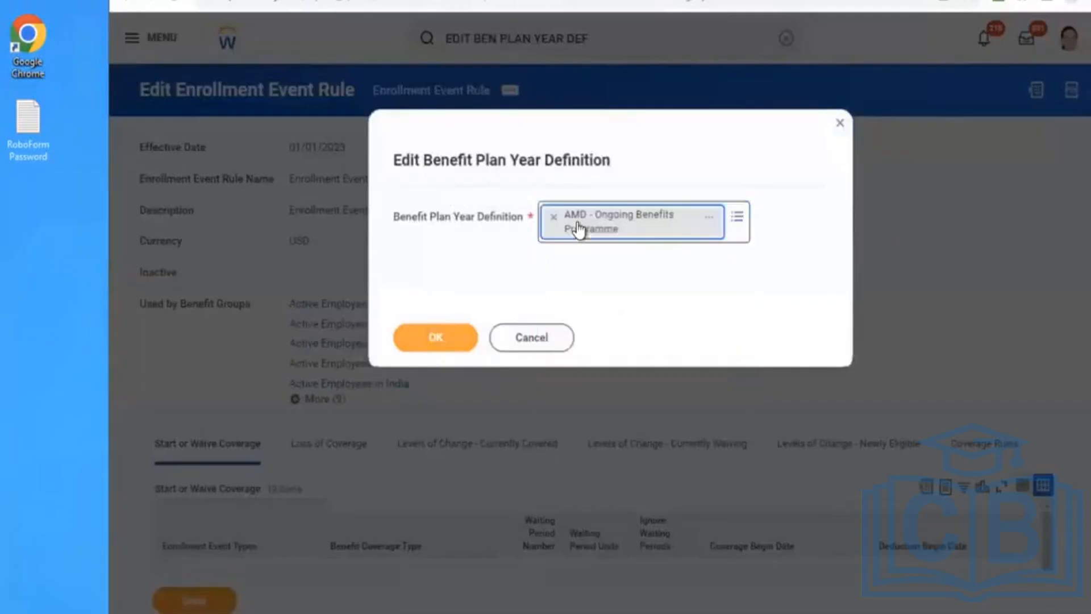
pyautogui.click(427, 341)
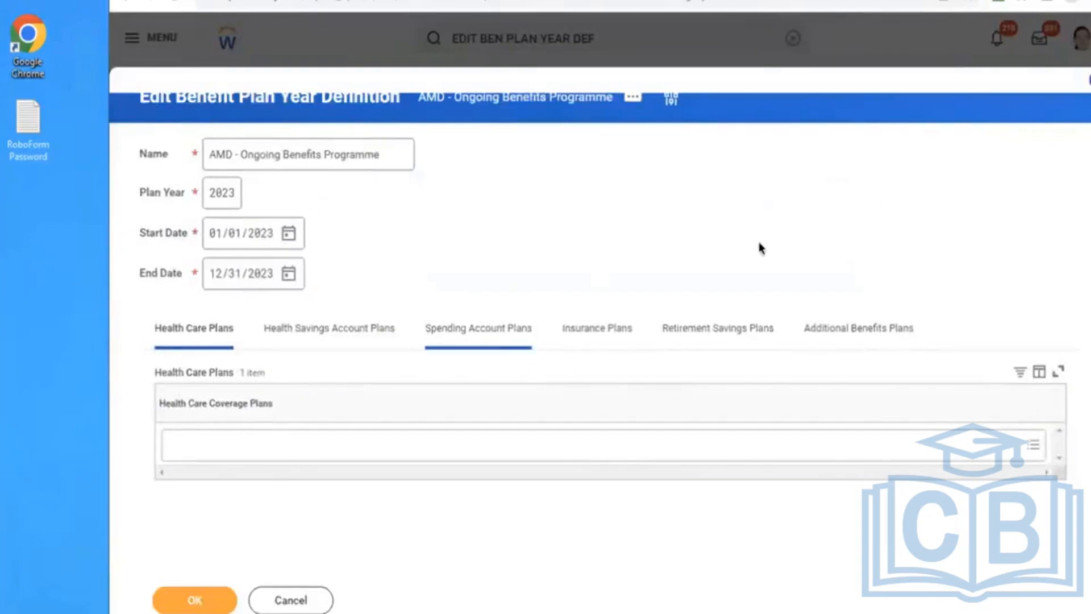
# Add AMD Medical - Met Life - AMD PPO to the Health Care Plans and save.
pyautogui.click(227, 443)
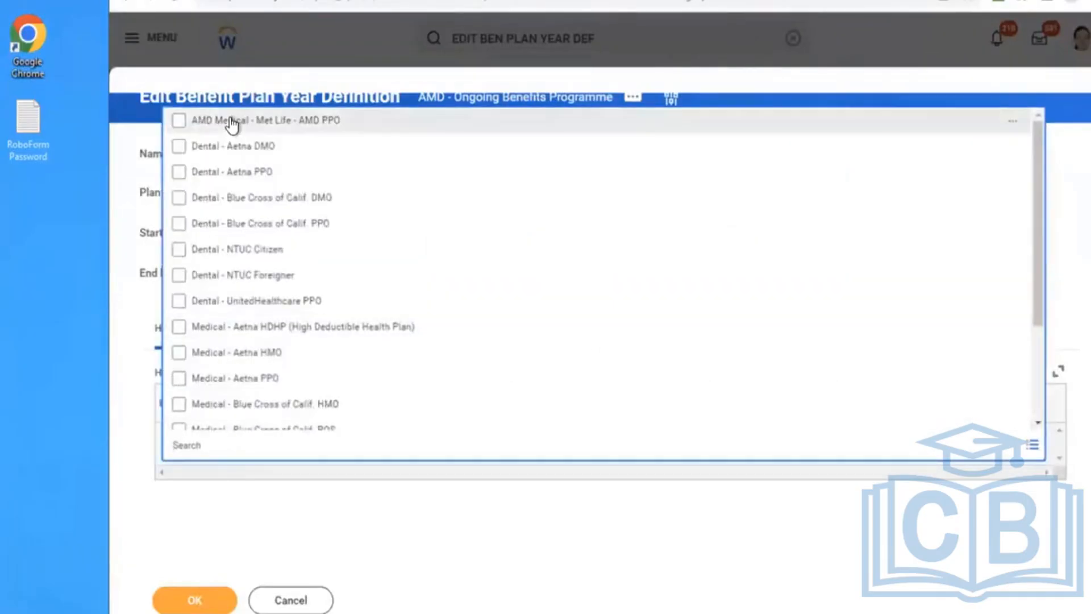
pyautogui.click(232, 121)
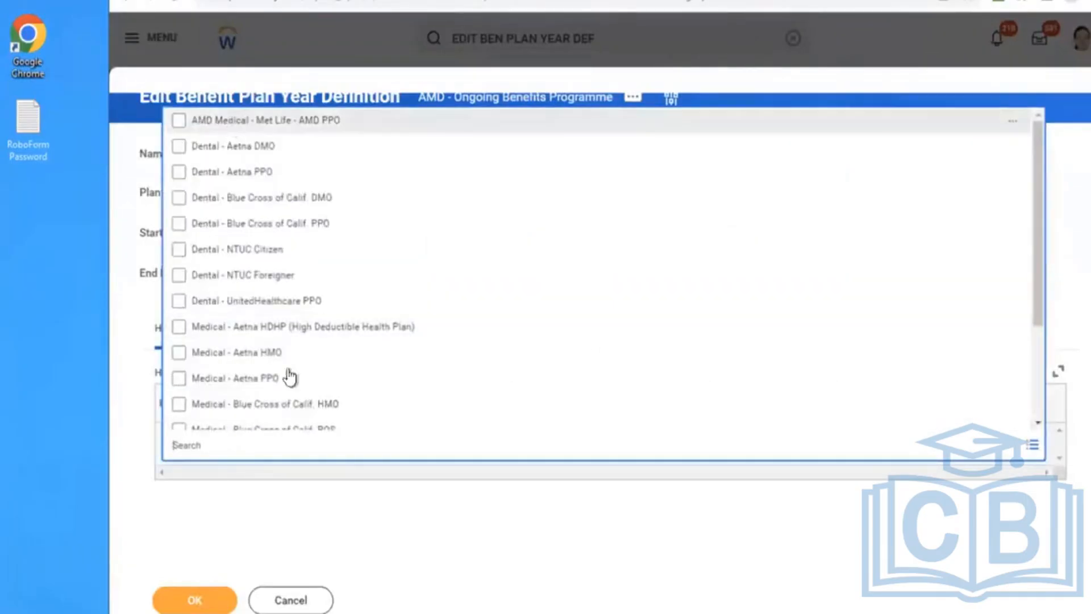
pyautogui.click(188, 587)
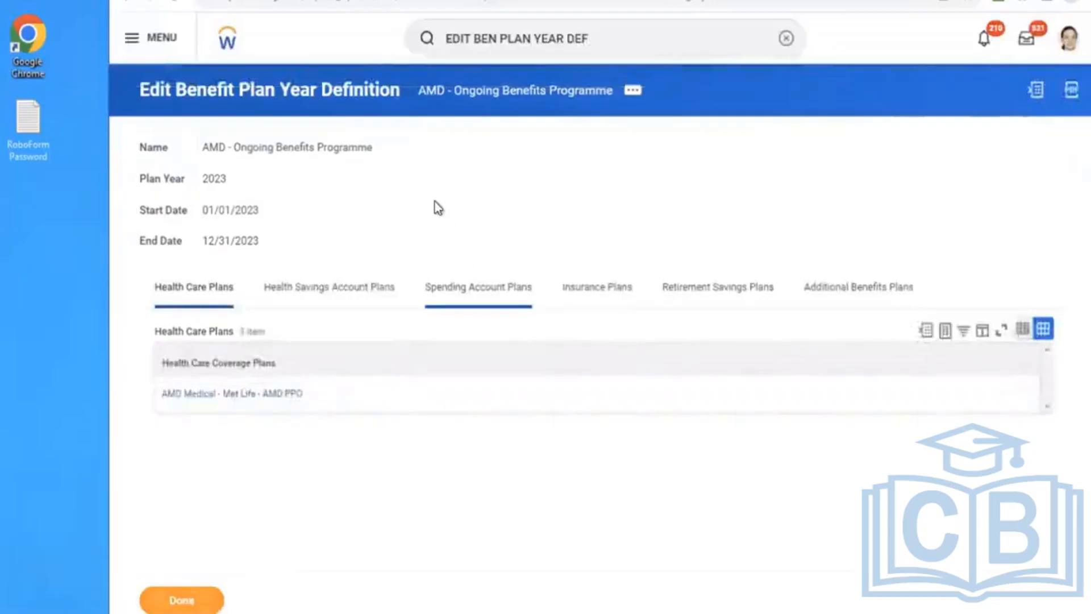
pyautogui.click(786, 40)
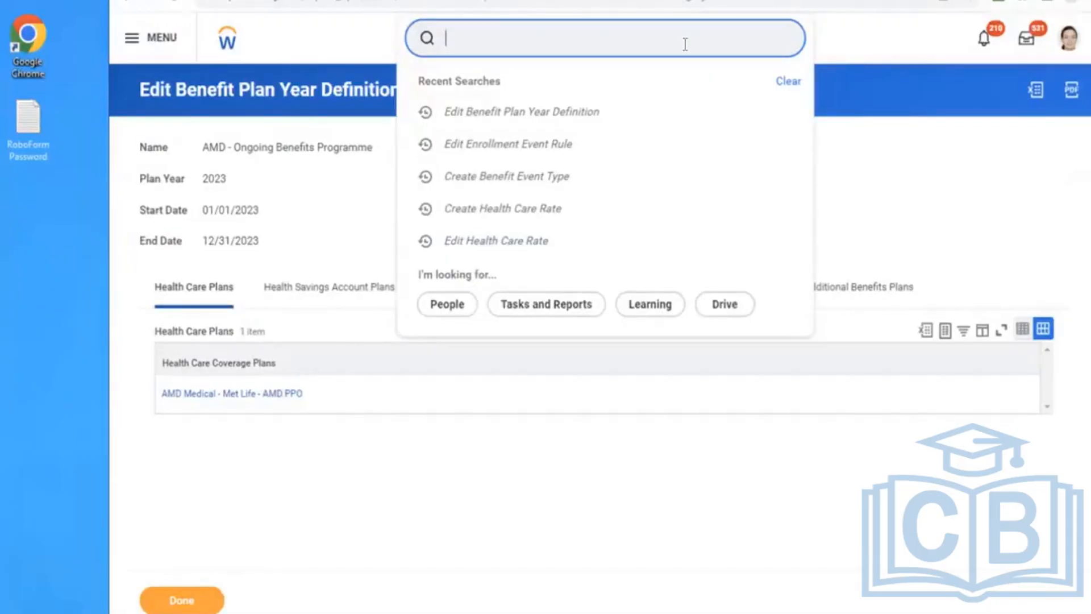
# Search for the Executive VP, Sales & Marketing employee by name and open their worker profile.
pyautogui.write('JAKE LEE')
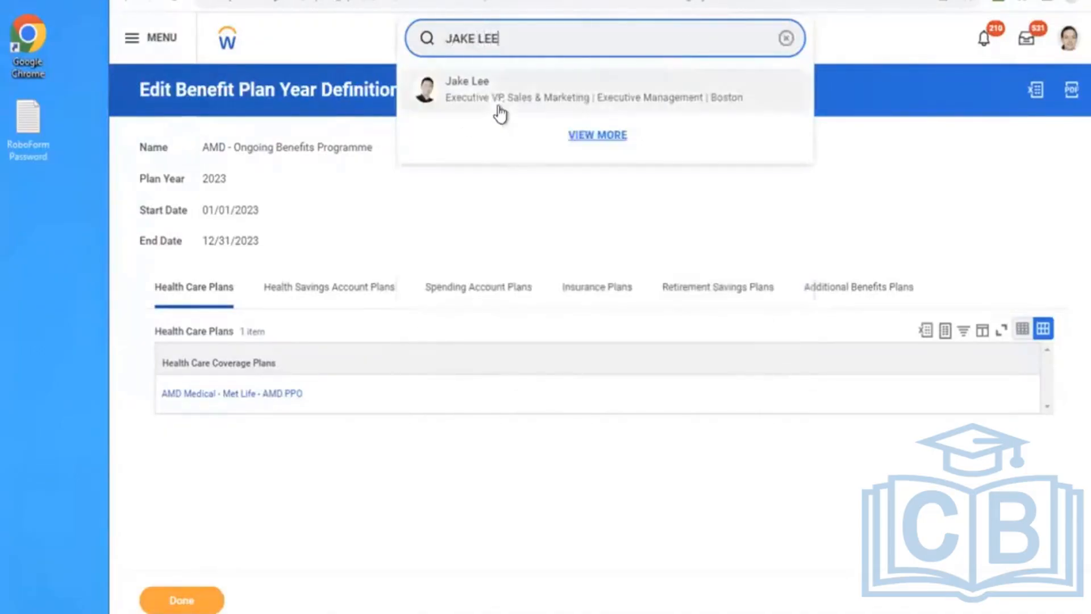
pyautogui.click(472, 101)
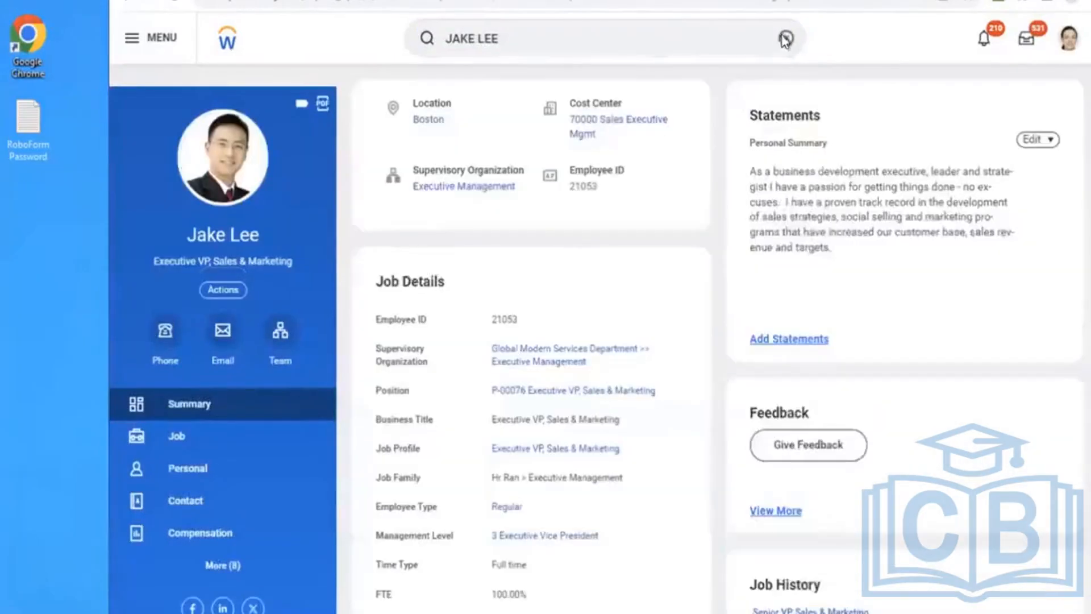
pyautogui.click(786, 38)
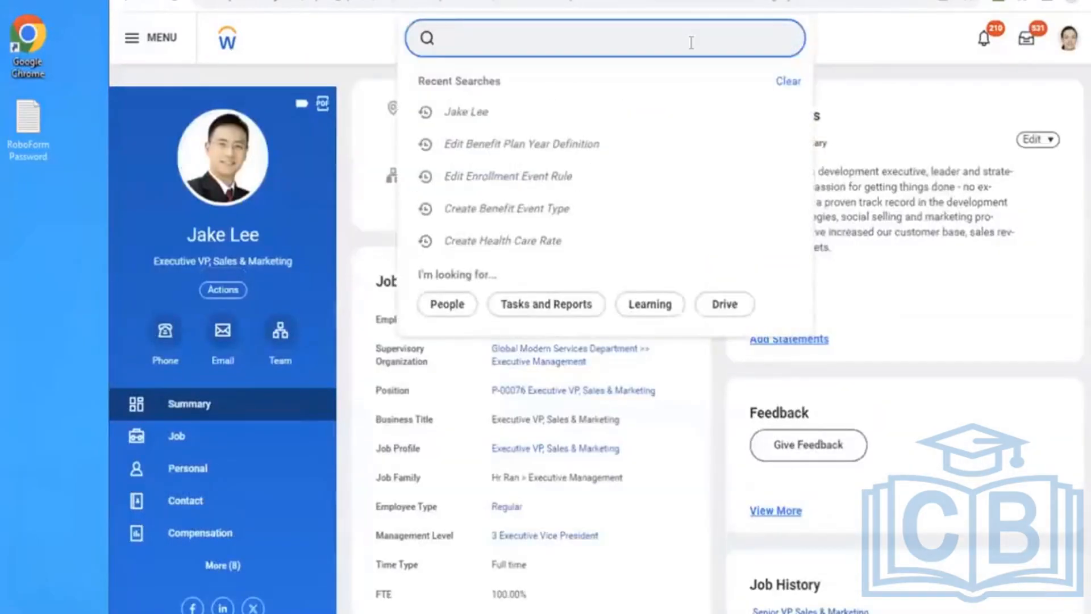
# Open the BRT - Open enrollment USA event type from the open enrollment search and view its actions.
pyautogui.write('OPEN EN')
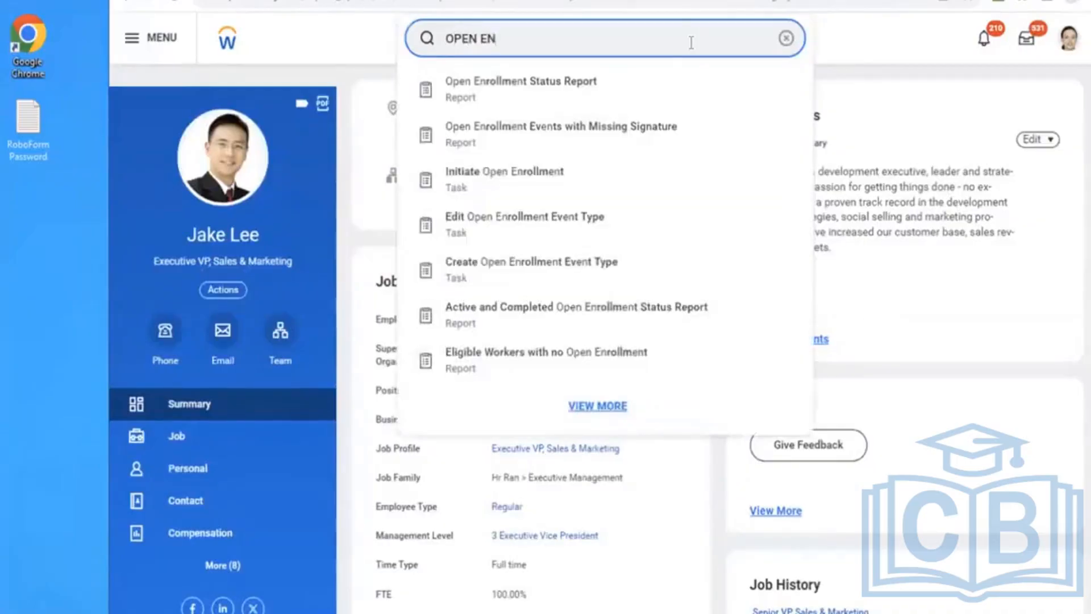
pyautogui.click(578, 82)
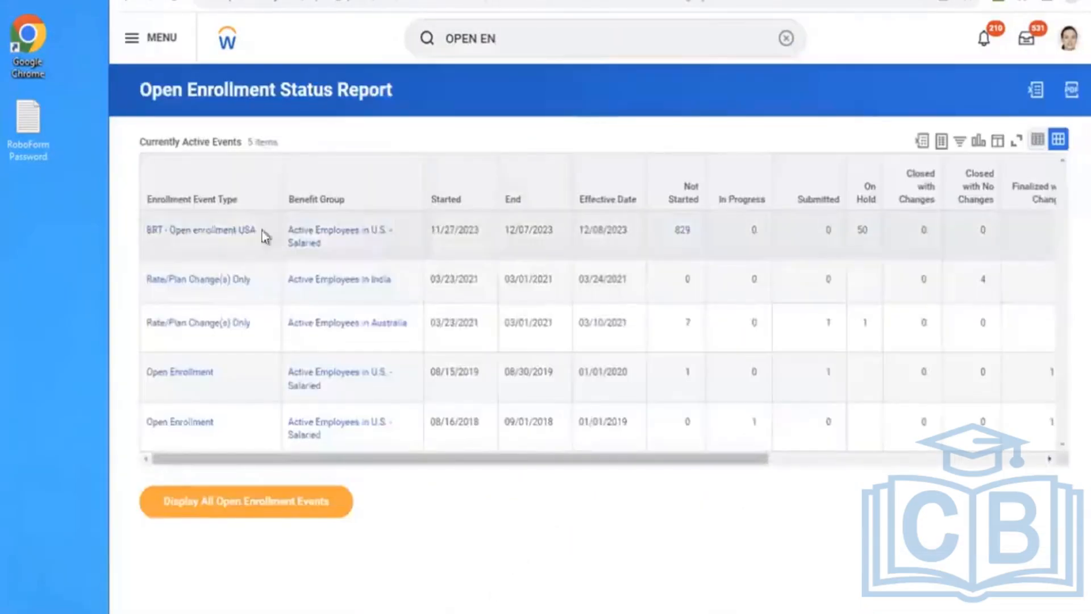
pyautogui.click(219, 230)
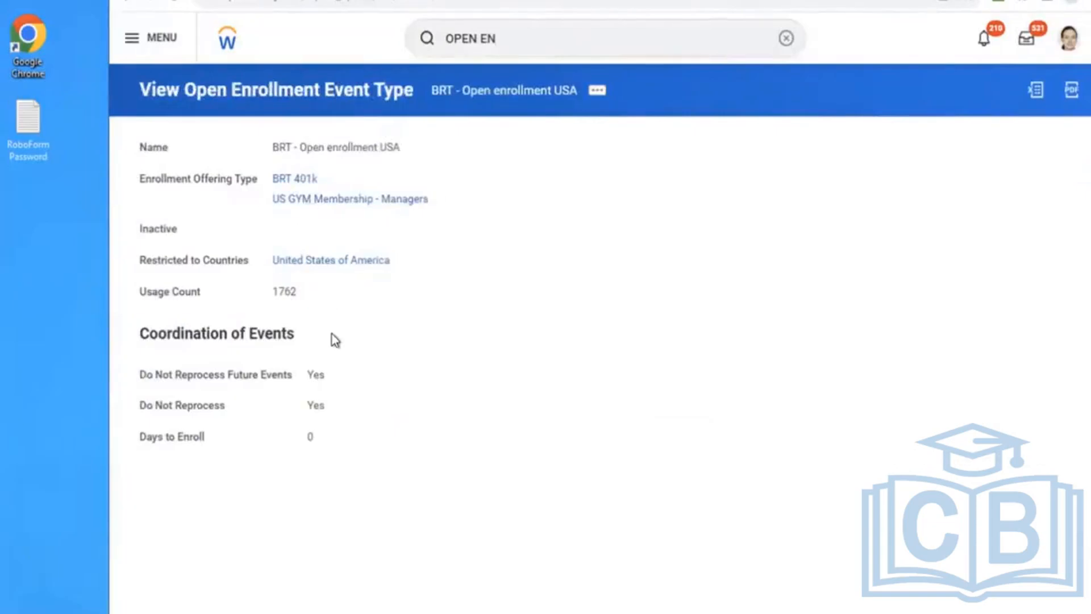
pyautogui.click(595, 92)
pyautogui.moveTo(717, 188)
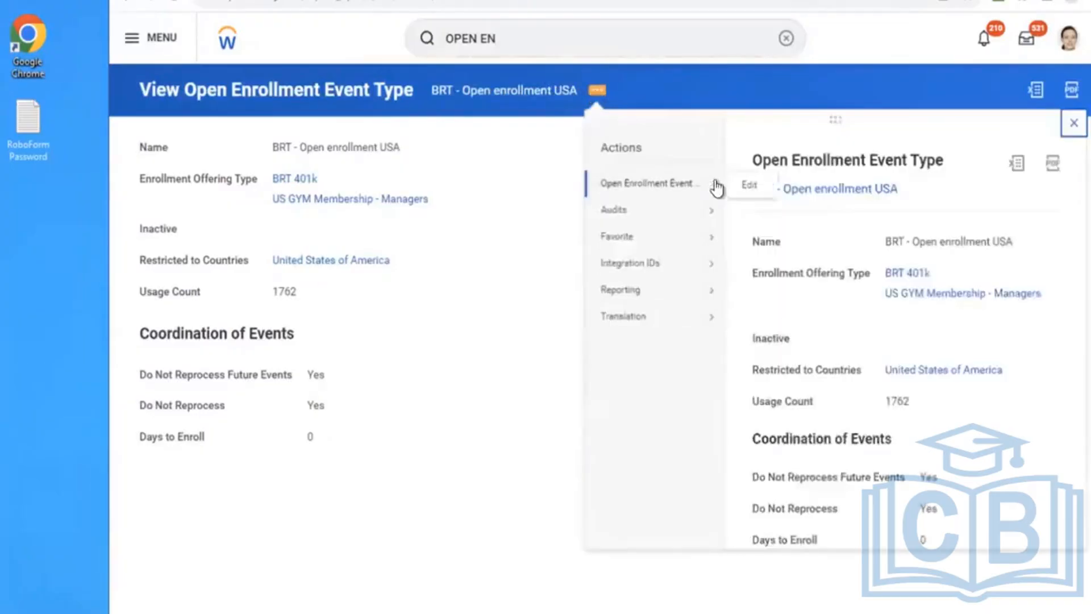
pyautogui.moveTo(710, 212)
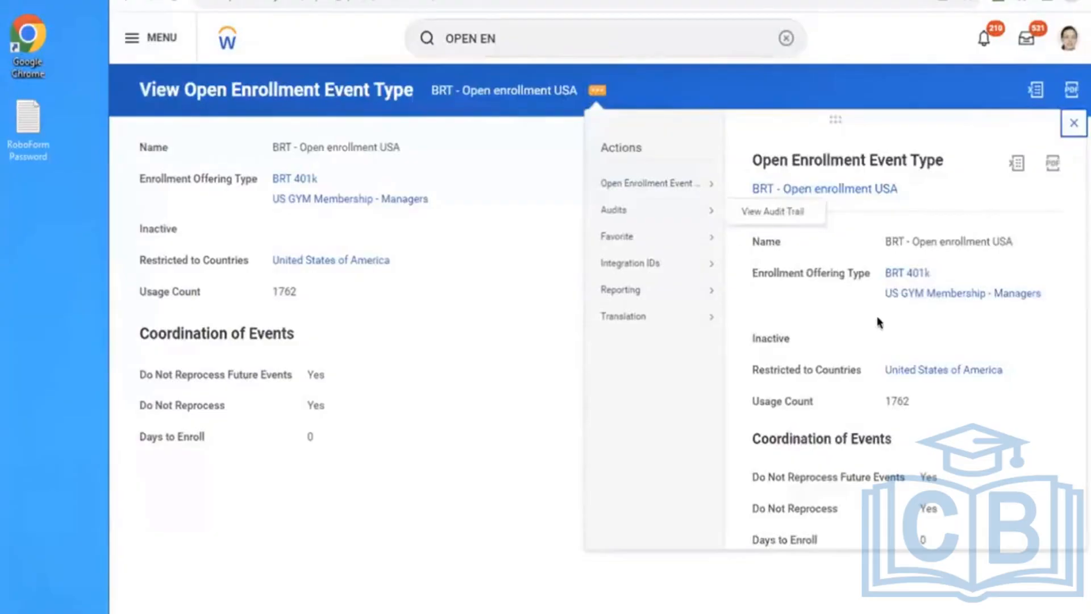
# Search 'OPEN EN STAT', open the Open Enrollment Status Report, and view the 12/08/2023 BRT event details.
pyautogui.doubleClick(535, 28)
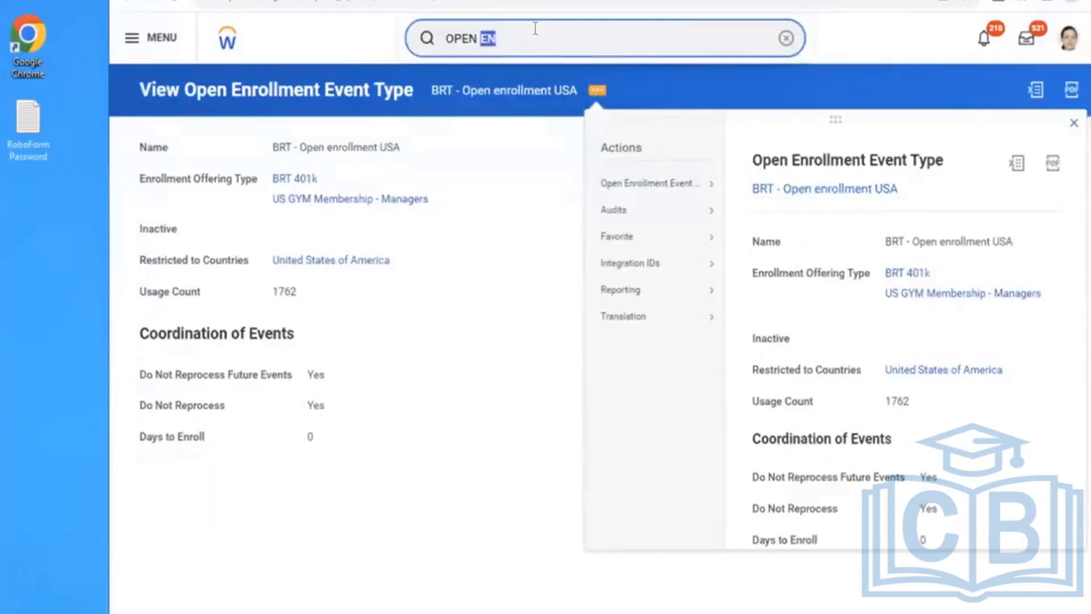
pyautogui.click(538, 34)
pyautogui.write('STAT')
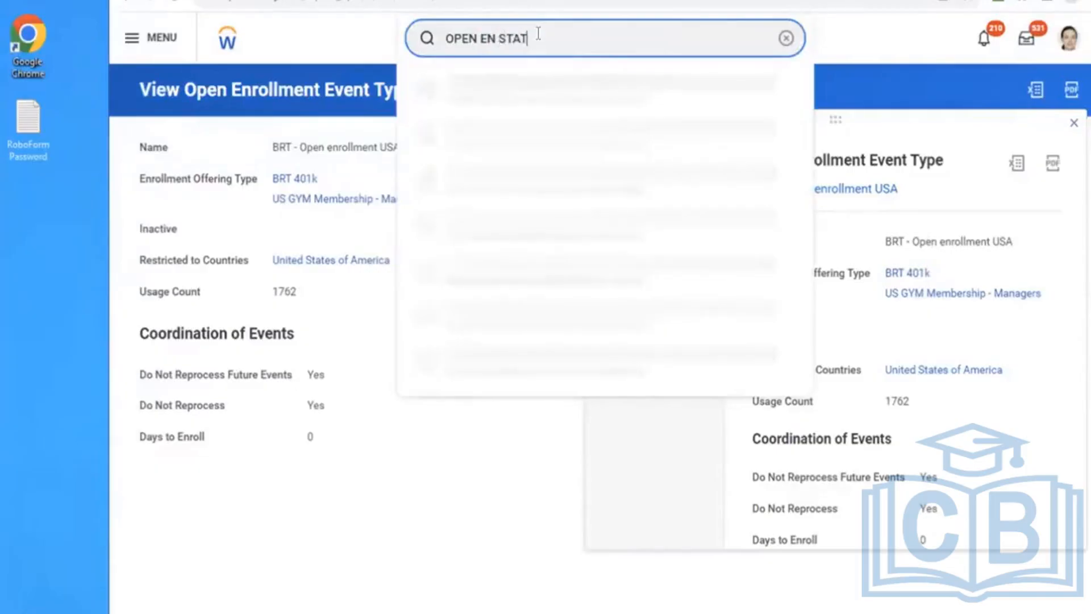
pyautogui.click(526, 92)
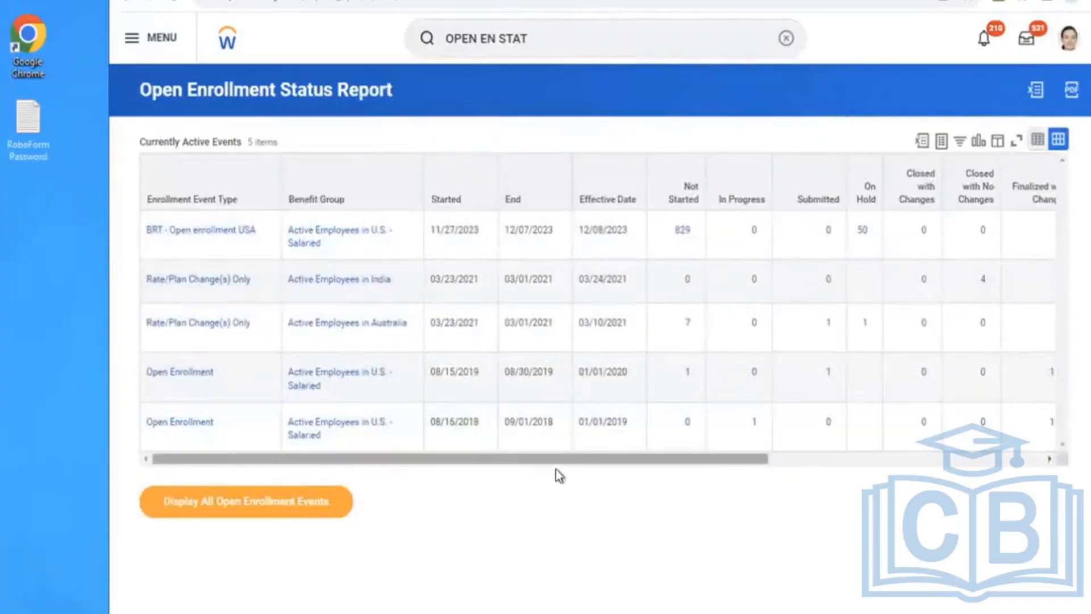
pyautogui.moveTo(550, 465); pyautogui.dragTo(847, 449)
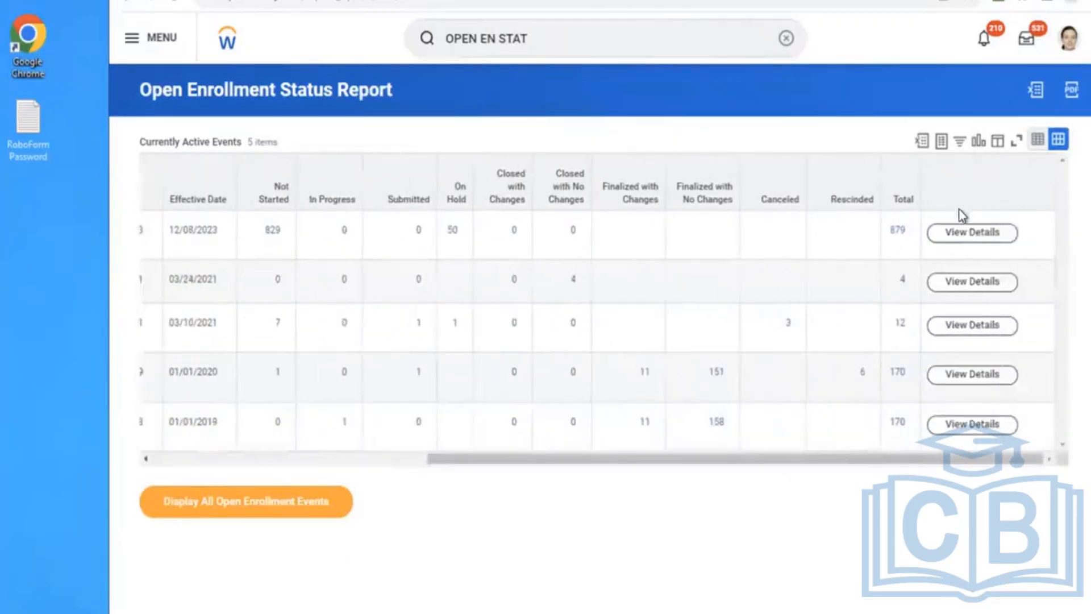
pyautogui.click(949, 236)
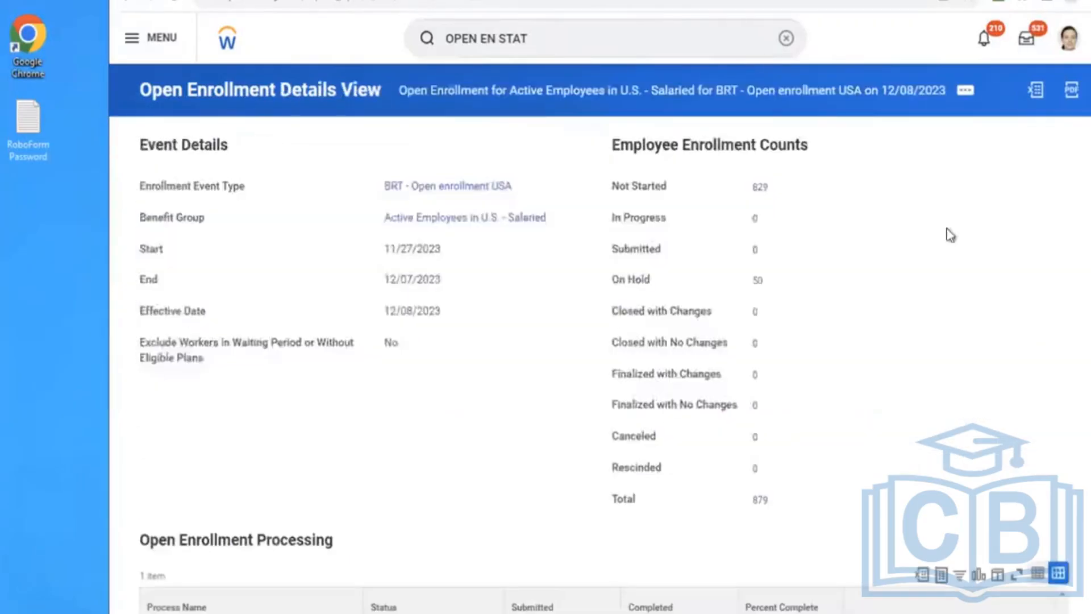
# Cancel the BRT - Open enrollment USA event through Open Enrollment > Cancel Open Enrollment.
pyautogui.click(963, 92)
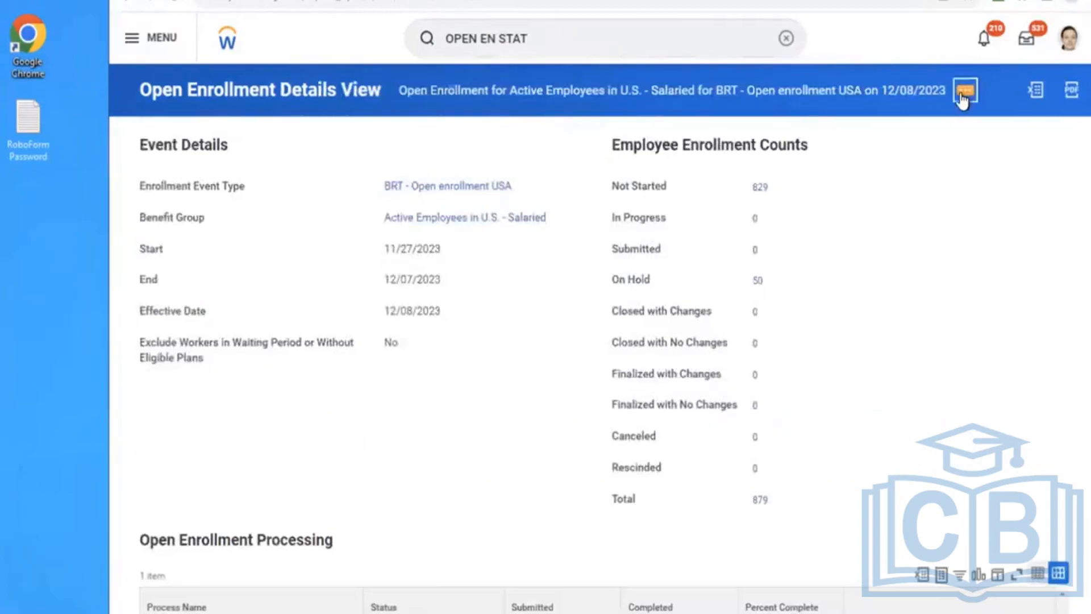
pyautogui.moveTo(214, 159)
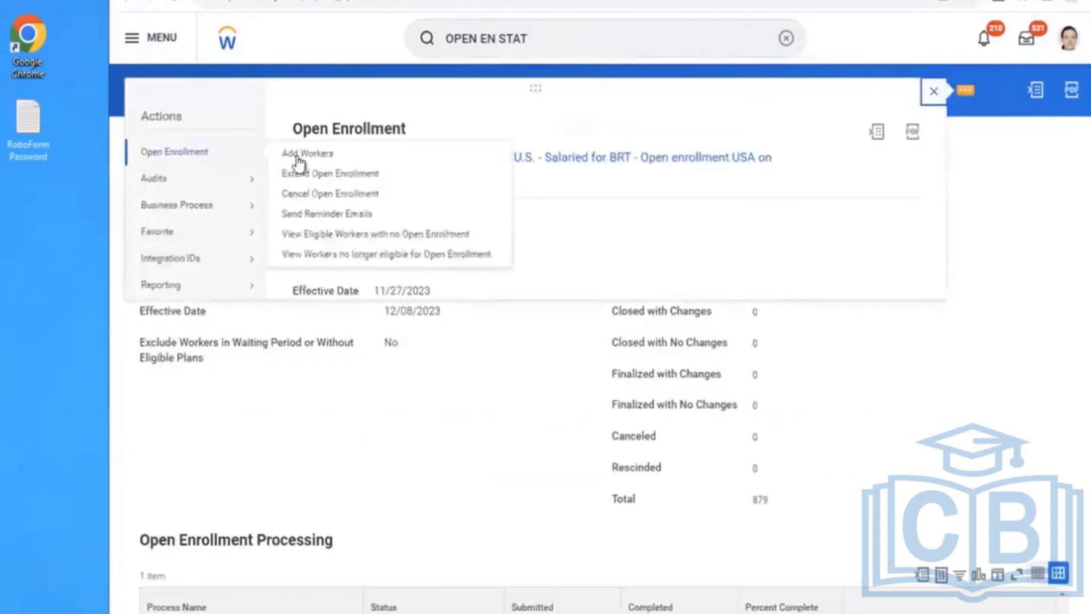
pyautogui.click(289, 197)
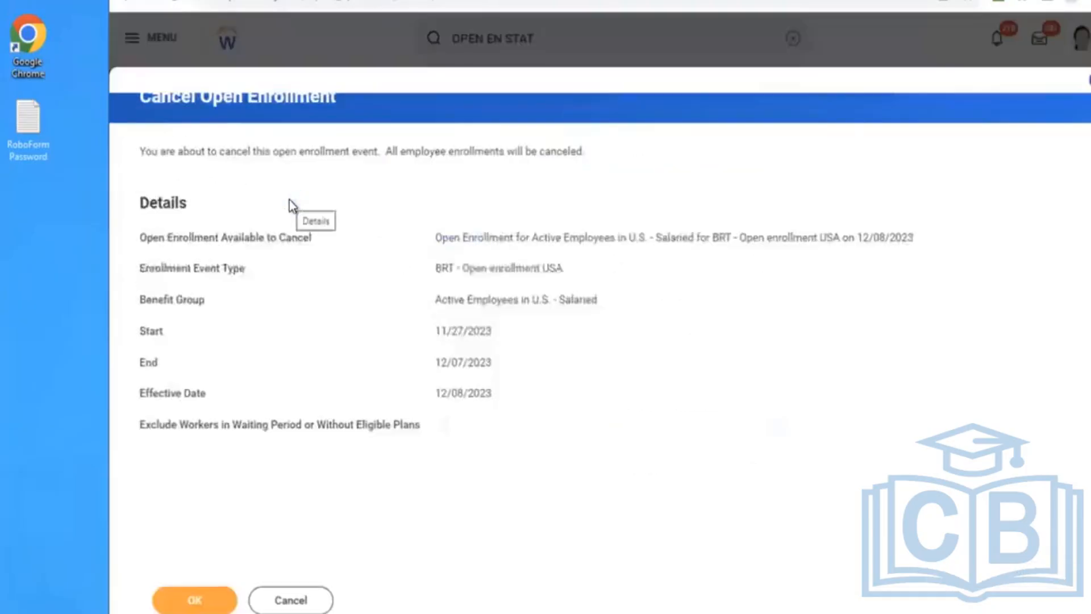
pyautogui.click(195, 599)
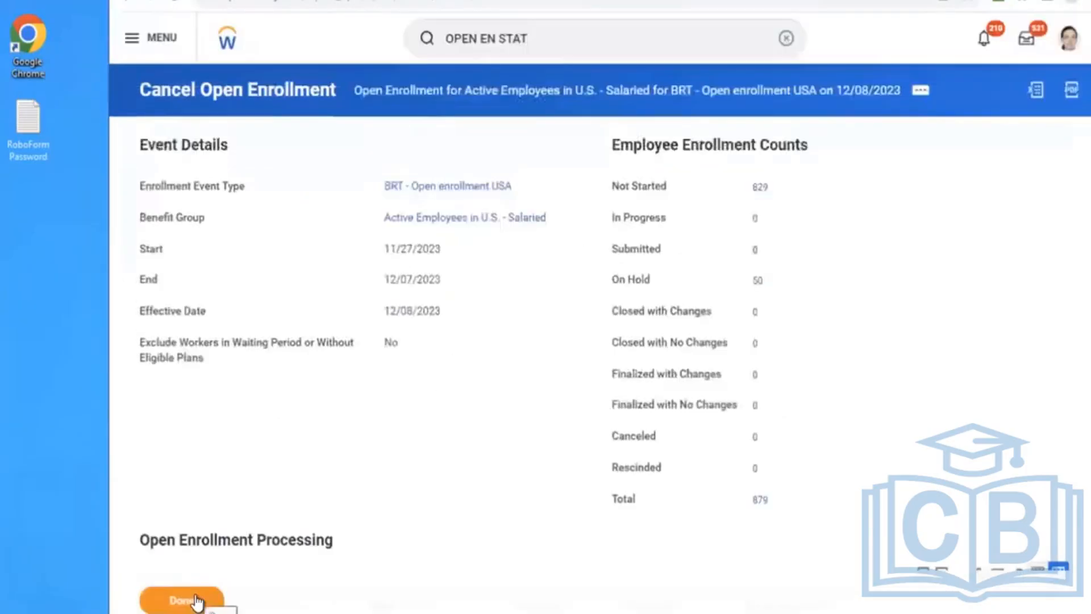
# View the cancelled open enrollment, widening Percent Complete to confirm all 879 employees are Canceled.
pyautogui.click(787, 38)
pyautogui.click(906, 151)
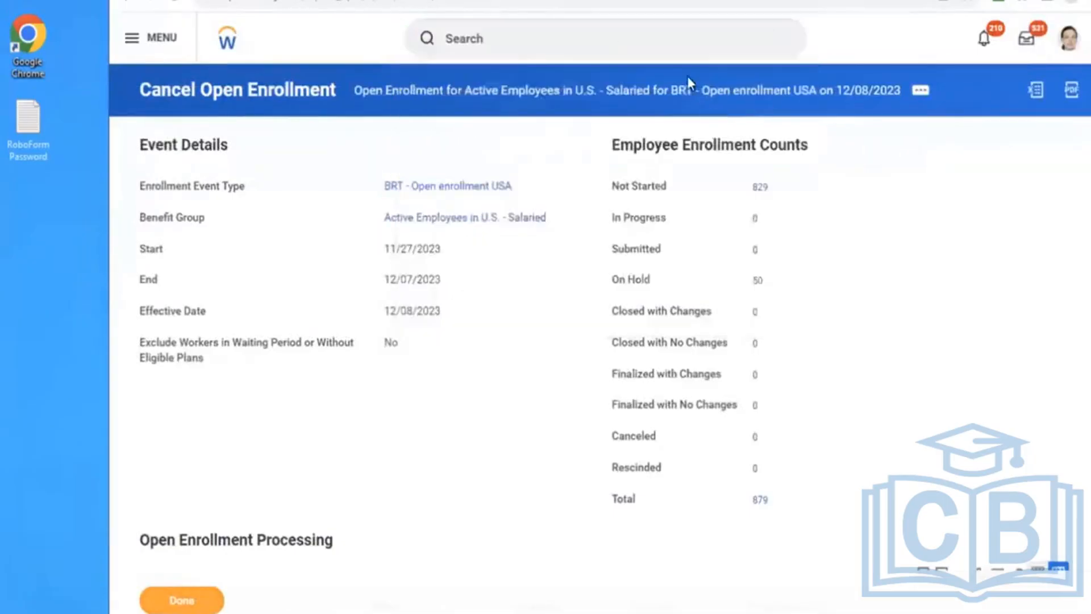
pyautogui.click(635, 92)
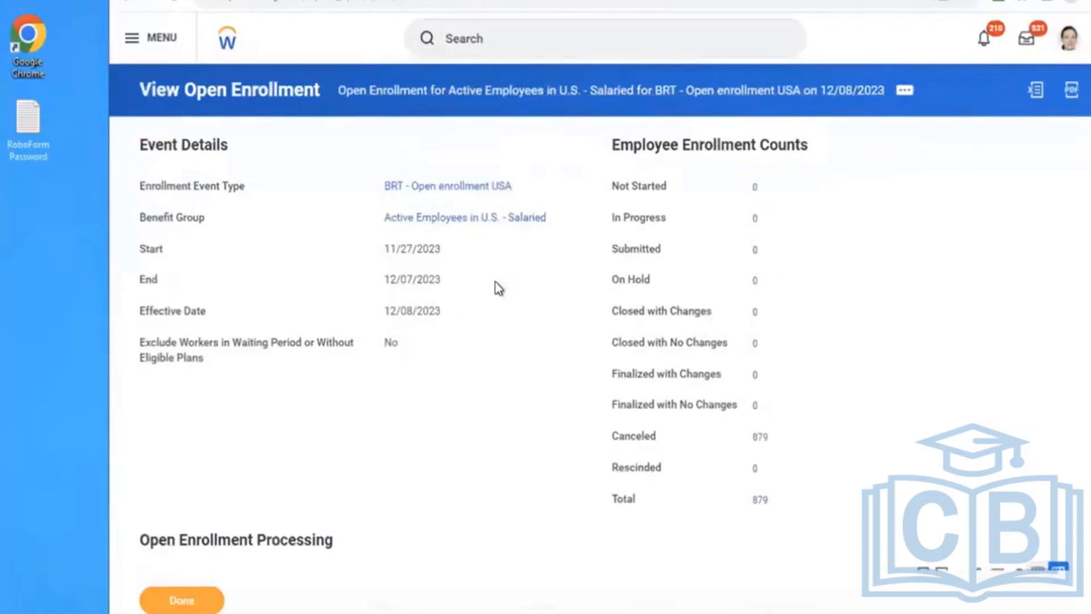
pyautogui.scroll(-1, 496, 282)
pyautogui.scroll(-3, 495, 282)
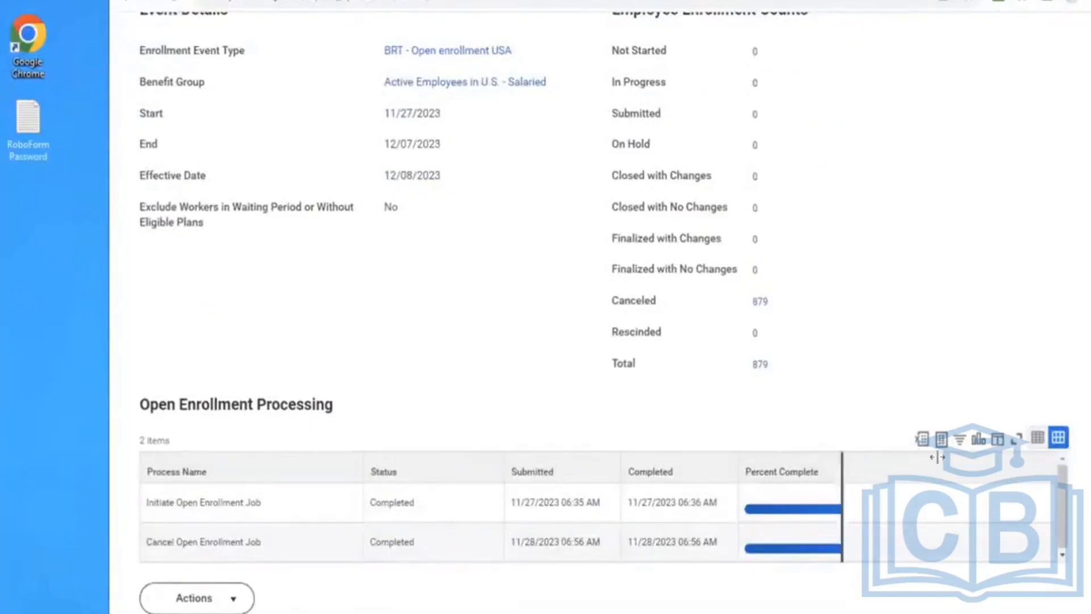
pyautogui.moveTo(842, 465); pyautogui.dragTo(871, 465)
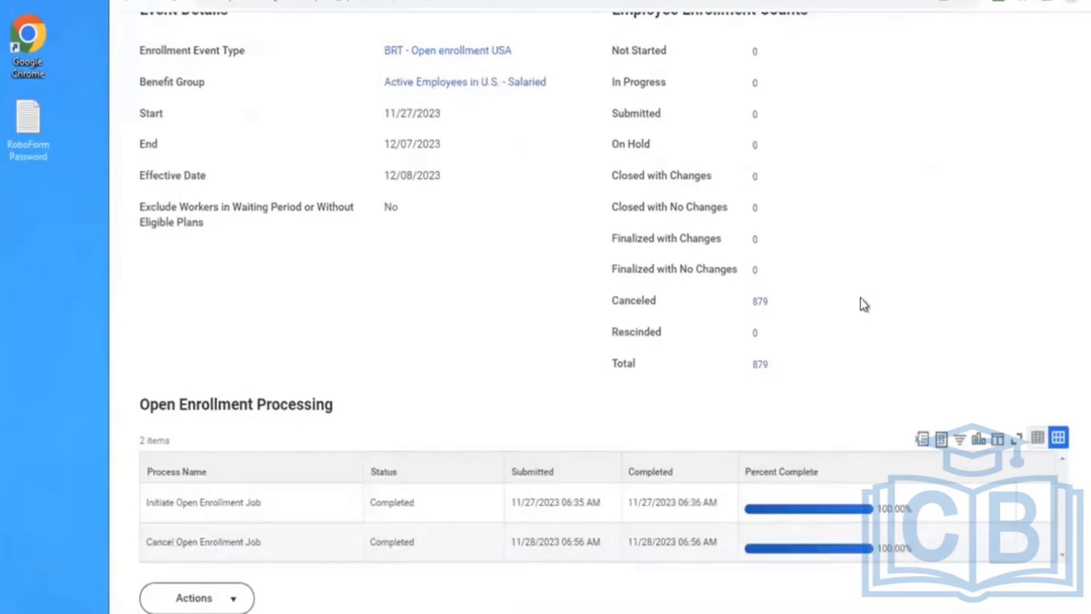
pyautogui.scroll(3, 860, 304)
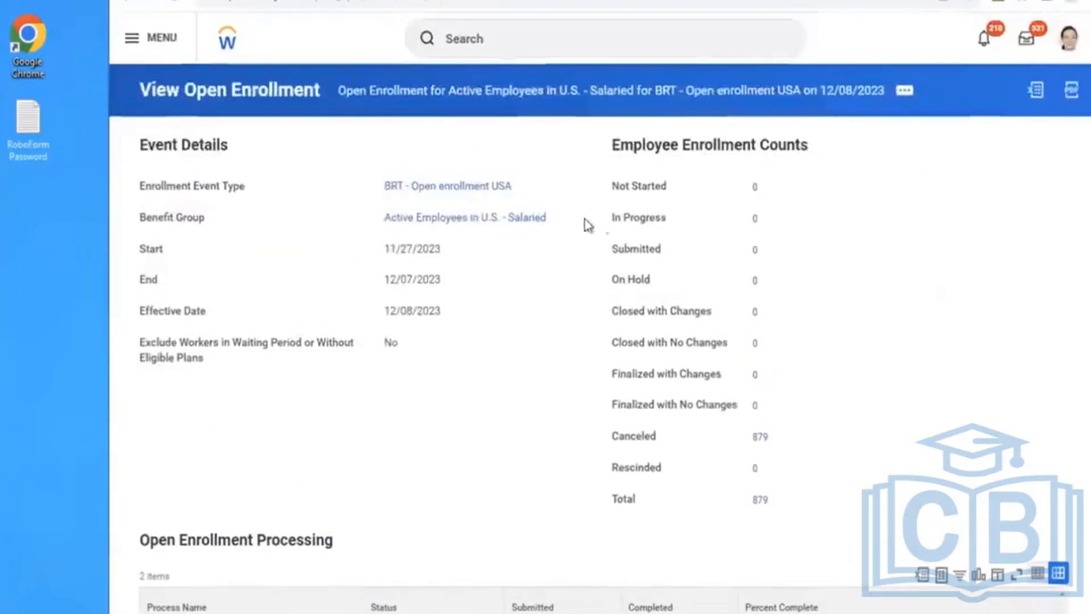
# Open the employee's worker profile and start Change Benefits from Actions > Benefits.
pyautogui.click(512, 25)
pyautogui.write('JAKE LEE')
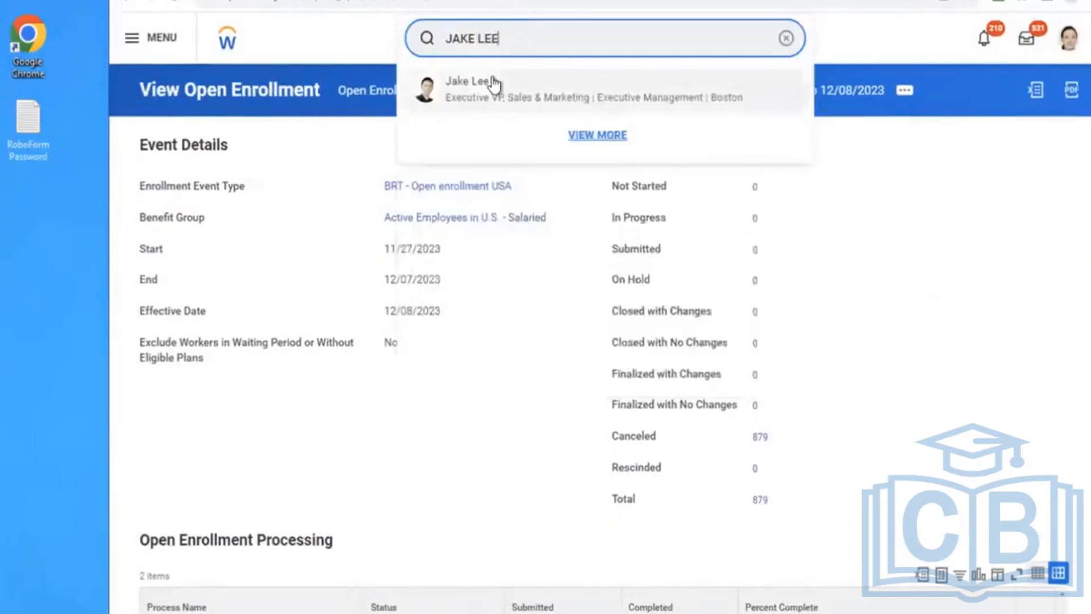
pyautogui.click(492, 79)
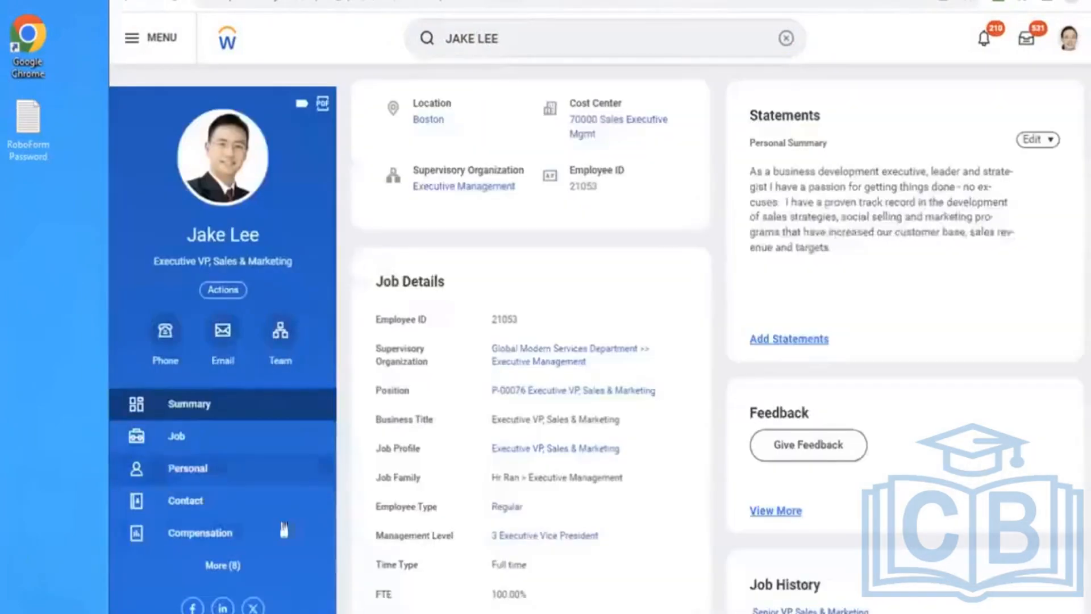
pyautogui.click(226, 288)
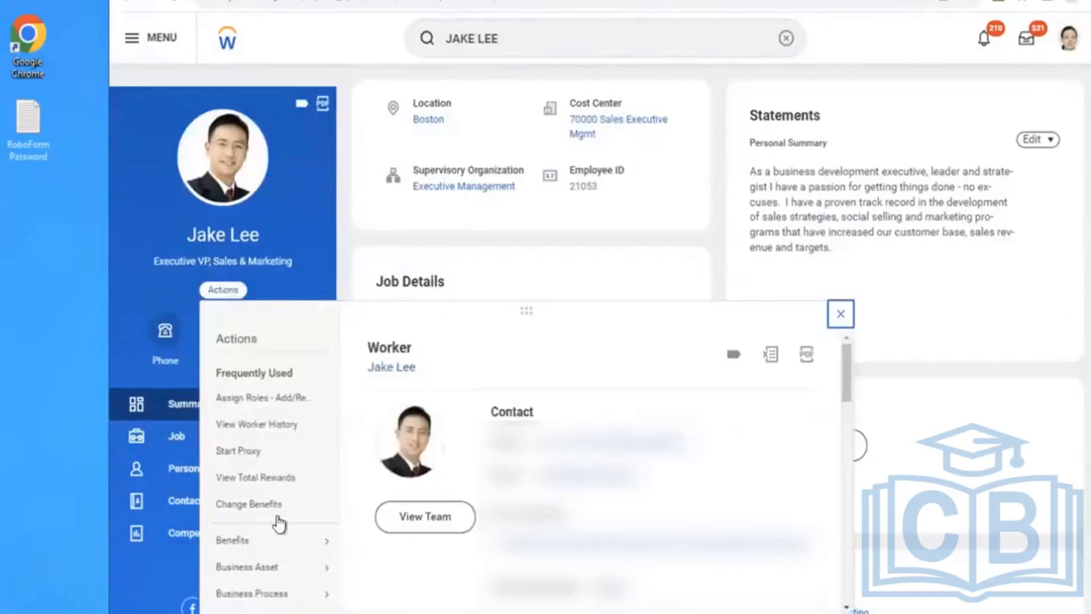
pyautogui.moveTo(272, 541)
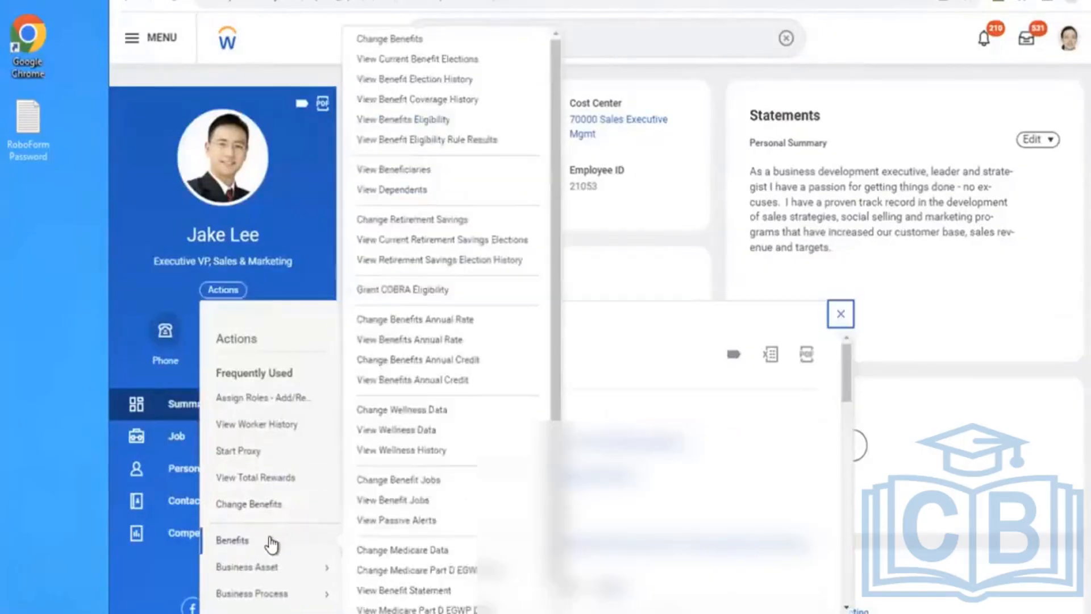
pyautogui.click(389, 37)
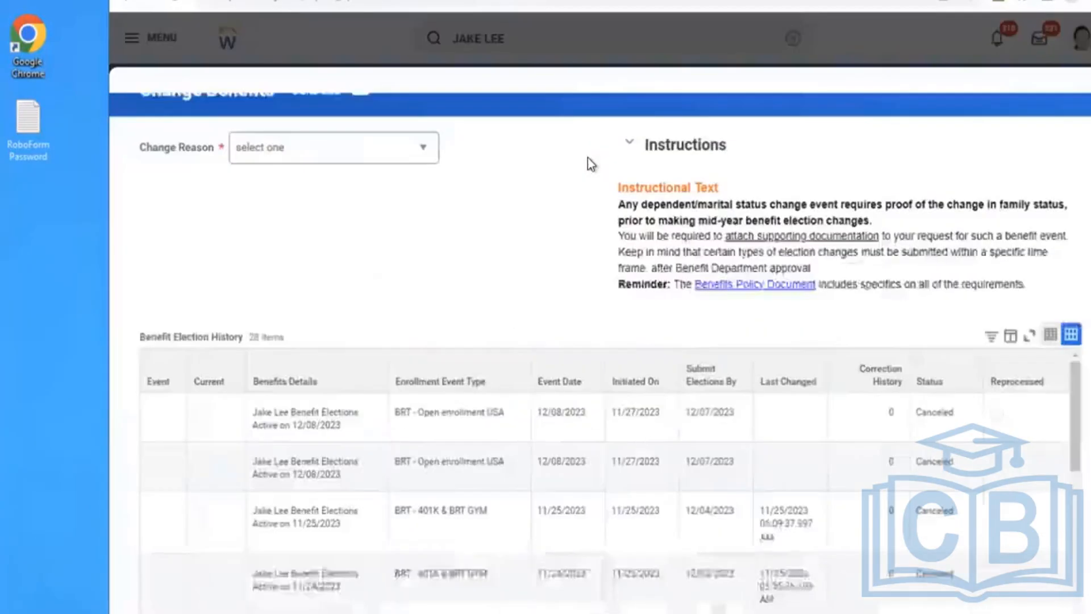
# Submit a benefits change for AMD - Health Care Plan Event effective 11/28/2023.
pyautogui.click(391, 152)
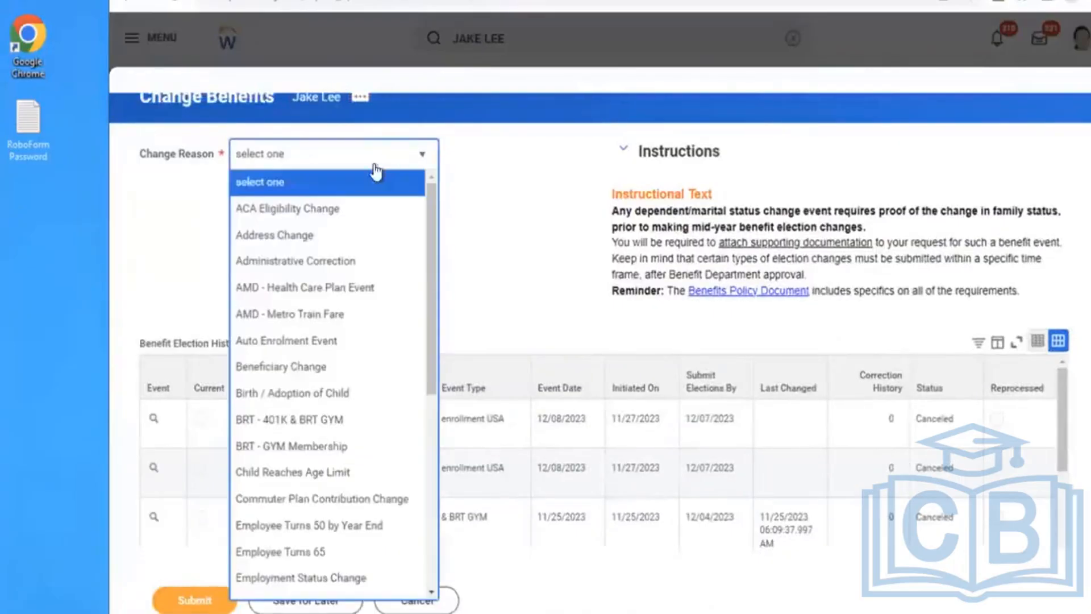
pyautogui.click(317, 296)
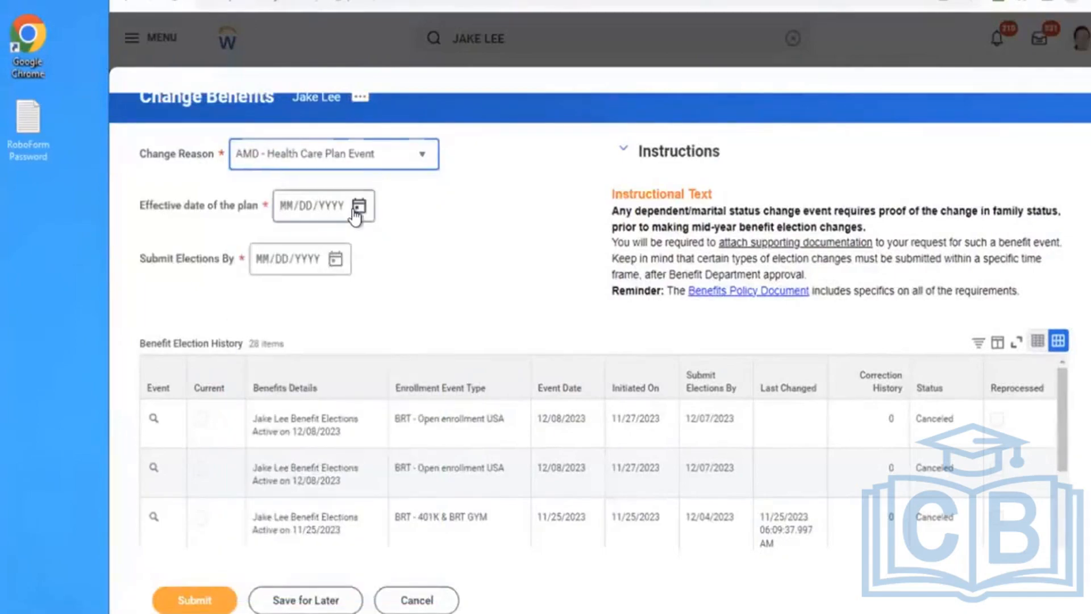
pyautogui.click(357, 208)
pyautogui.click(476, 378)
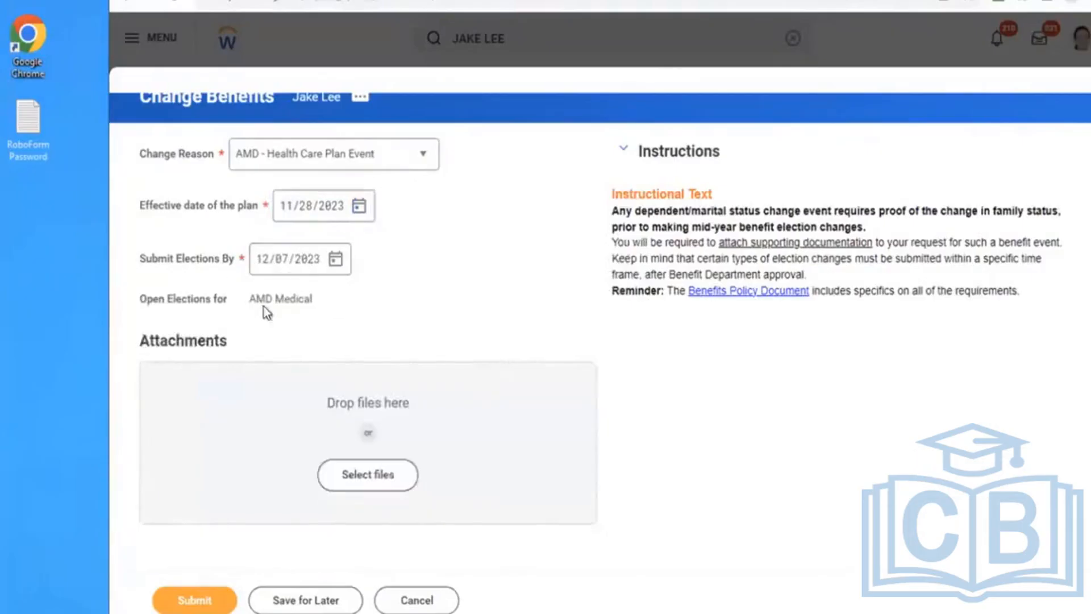
pyautogui.click(191, 597)
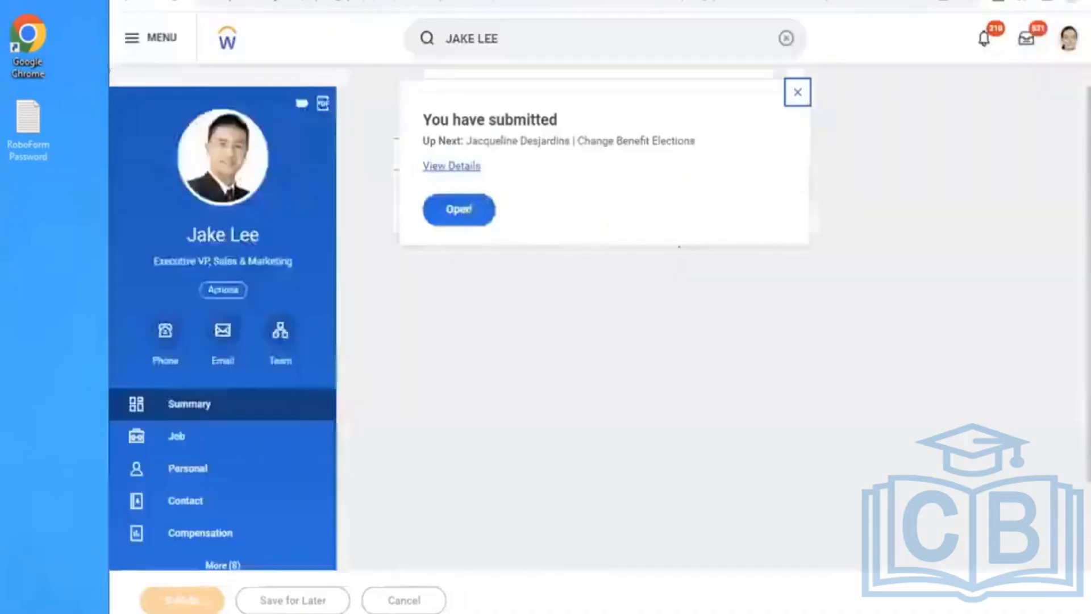
# Start the benefit elections and choose Met Life - AMD PPO for AMD Medical.
pyautogui.click(459, 209)
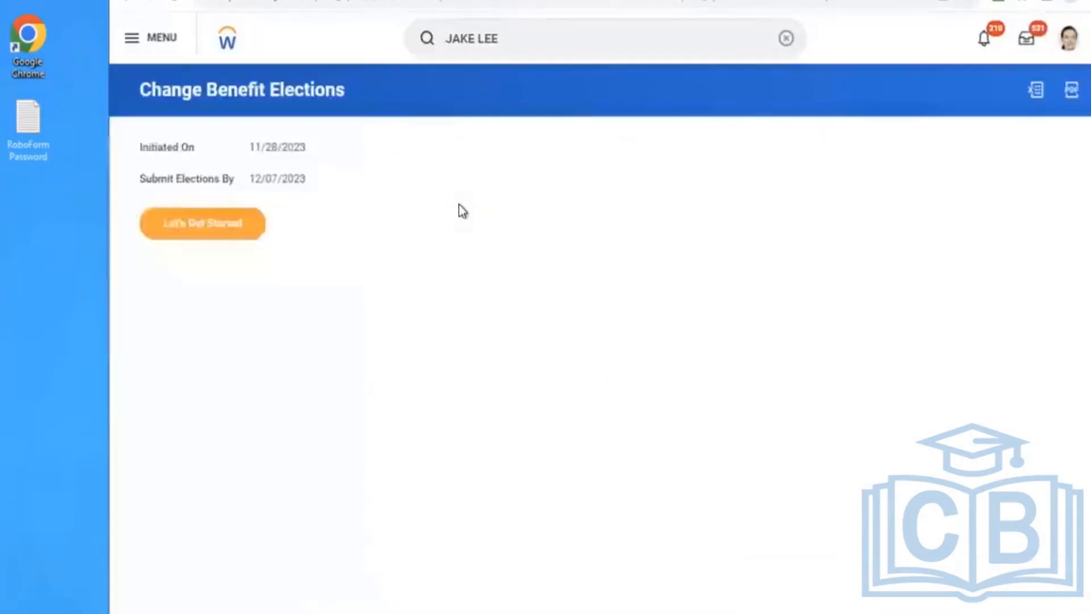
pyautogui.click(196, 235)
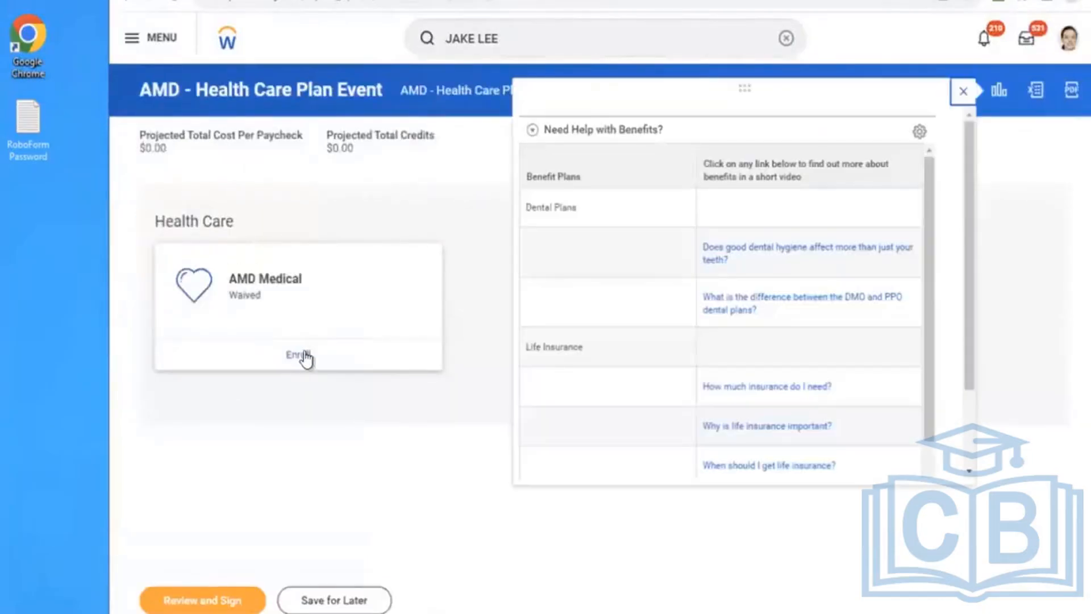
pyautogui.click(305, 358)
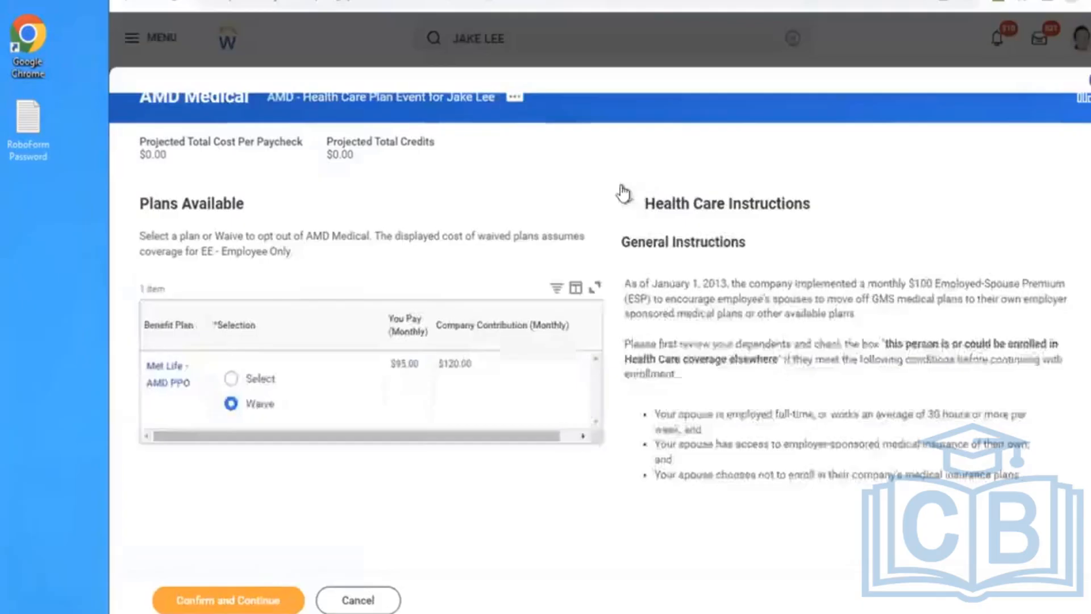
pyautogui.click(230, 379)
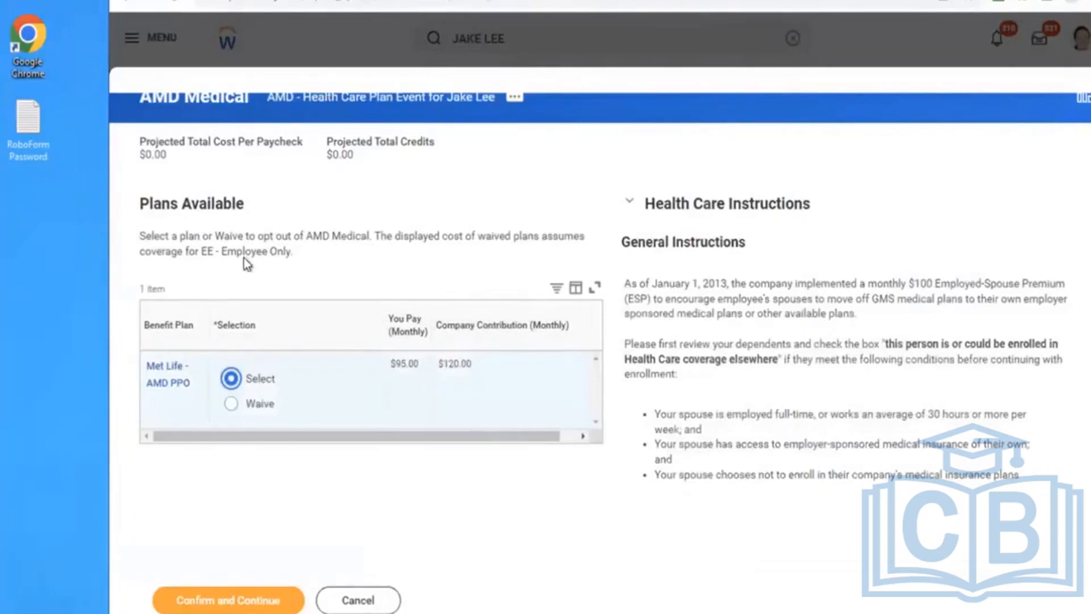
# Confirm the Met Life - AMD PPO selection at $95.00 and dismiss the help popup.
pyautogui.moveTo(195, 251); pyautogui.dragTo(295, 261)
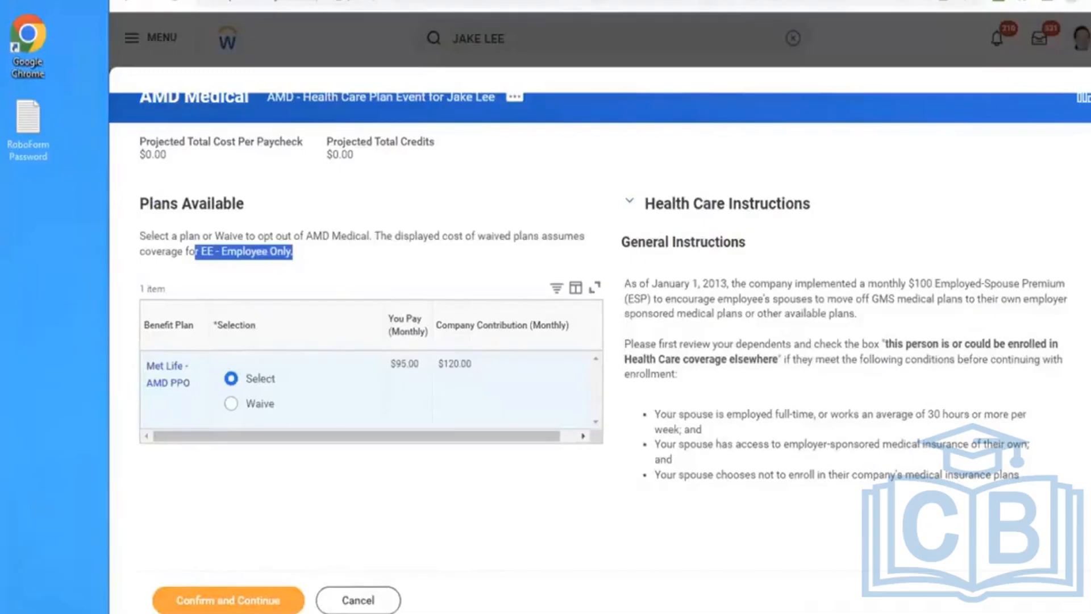
pyautogui.click(410, 515)
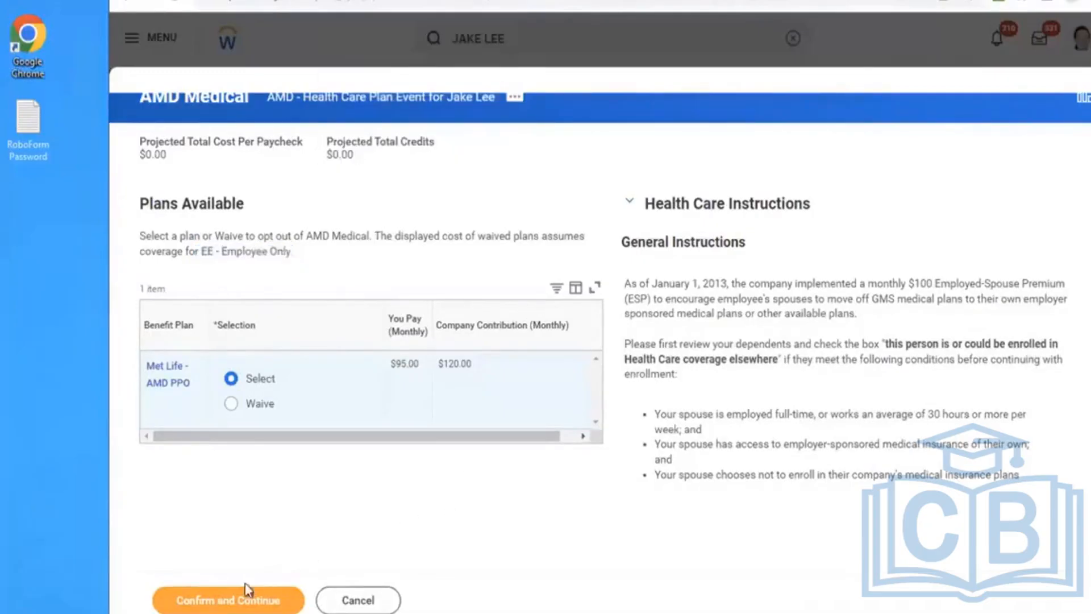
pyautogui.click(226, 601)
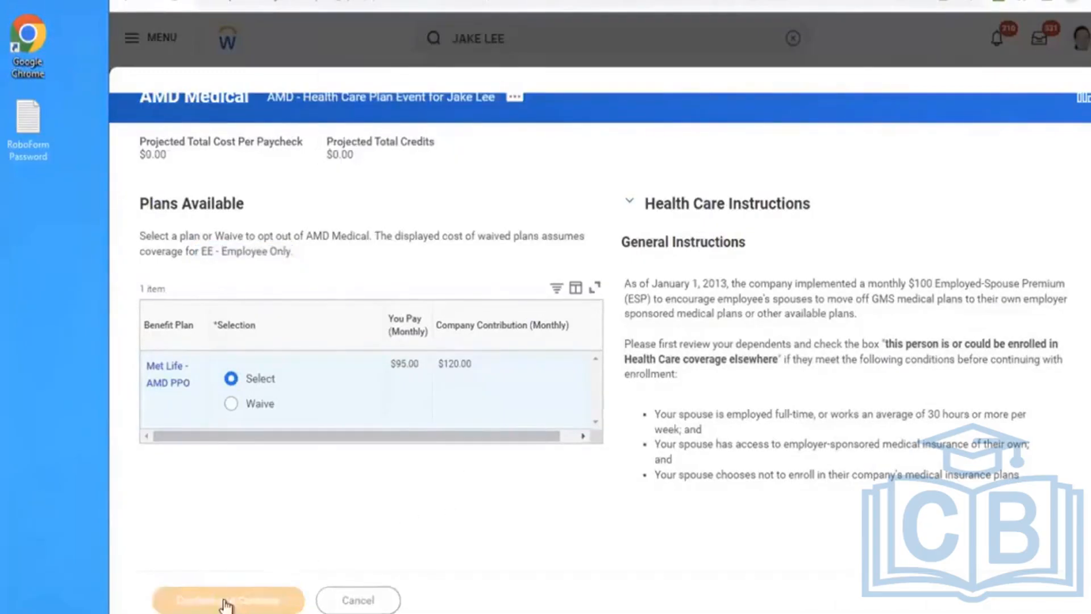
pyautogui.click(451, 326)
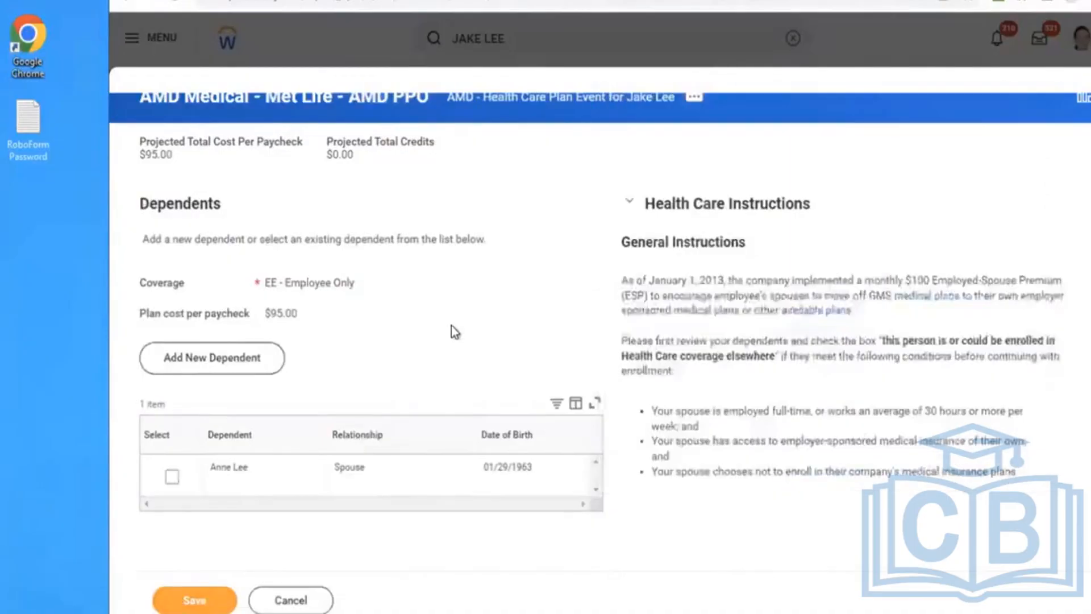
# Try adding the spouse as a dependent twice, removing her when the coverage error appears.
pyautogui.click(171, 481)
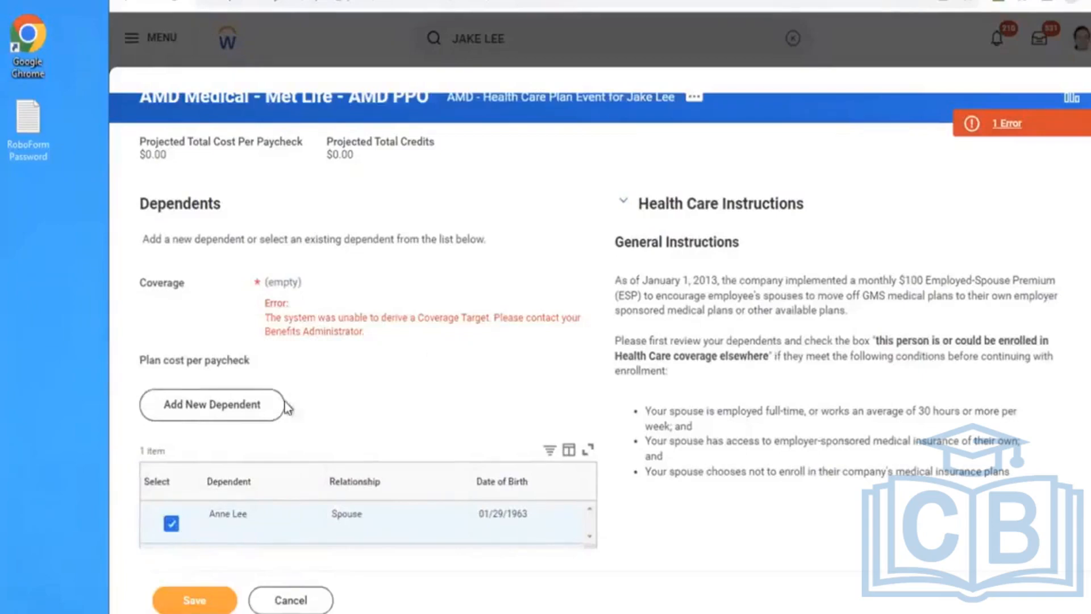
pyautogui.click(171, 523)
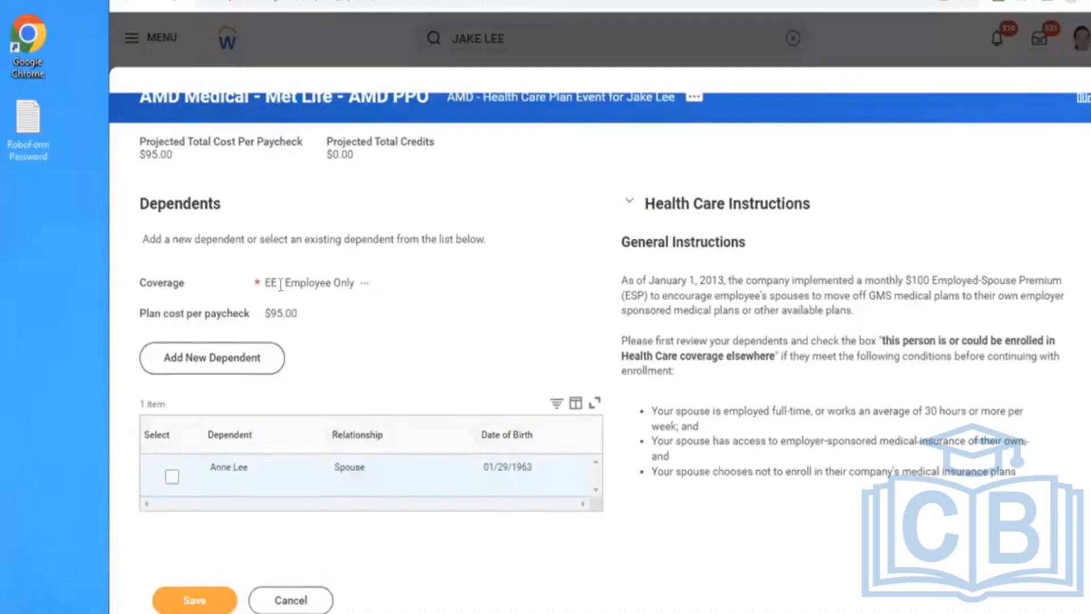
pyautogui.click(171, 479)
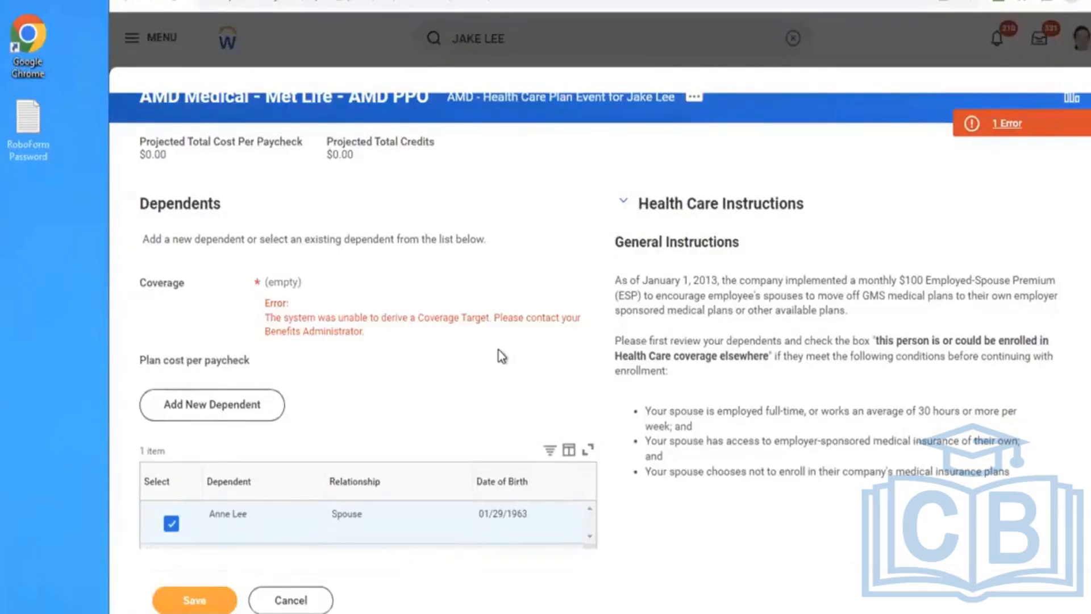
pyautogui.click(171, 523)
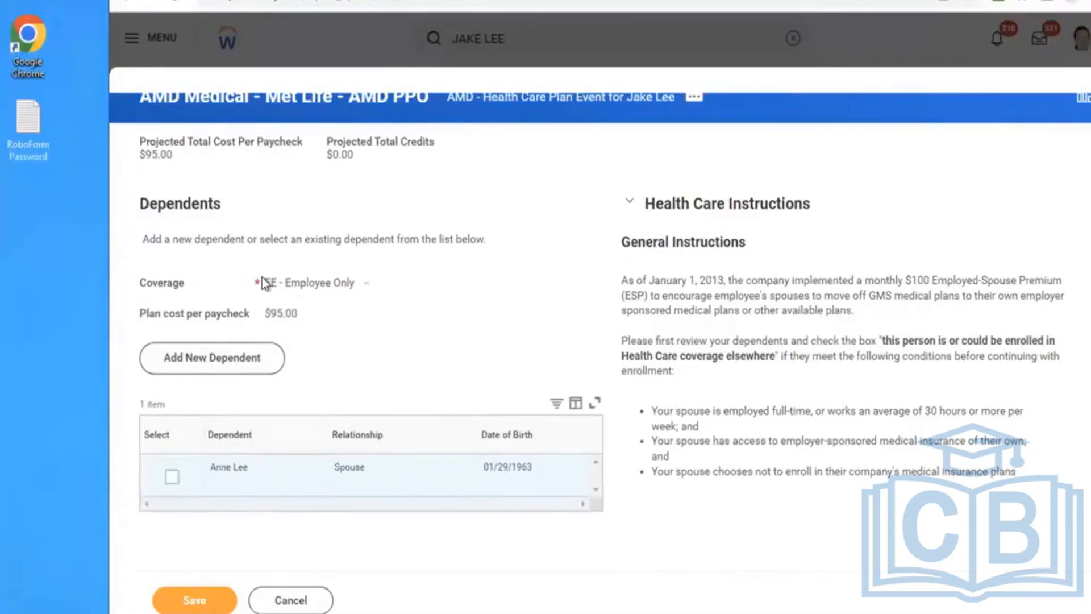
# Retest the spouse selection and leave coverage at EE - Employee Only, checking the plan cost.
pyautogui.moveTo(260, 284); pyautogui.dragTo(329, 318)
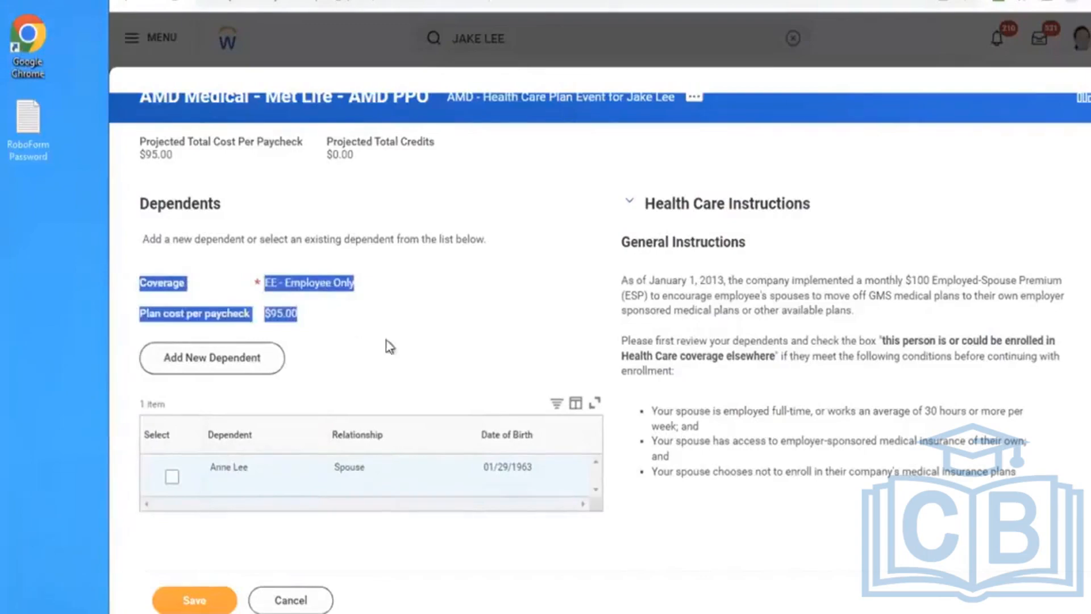
pyautogui.click(400, 353)
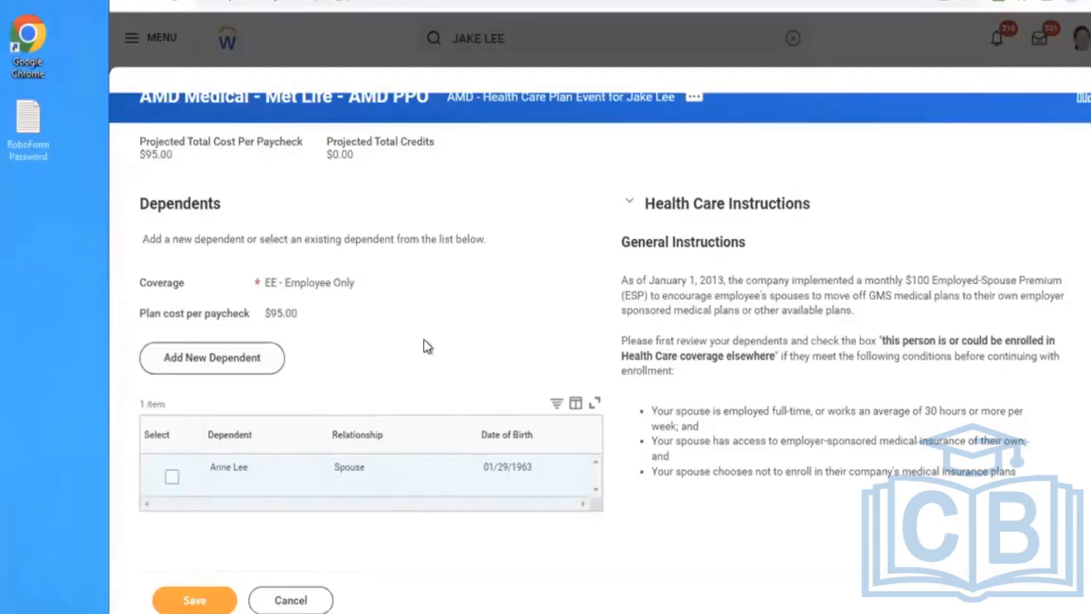
pyautogui.click(169, 480)
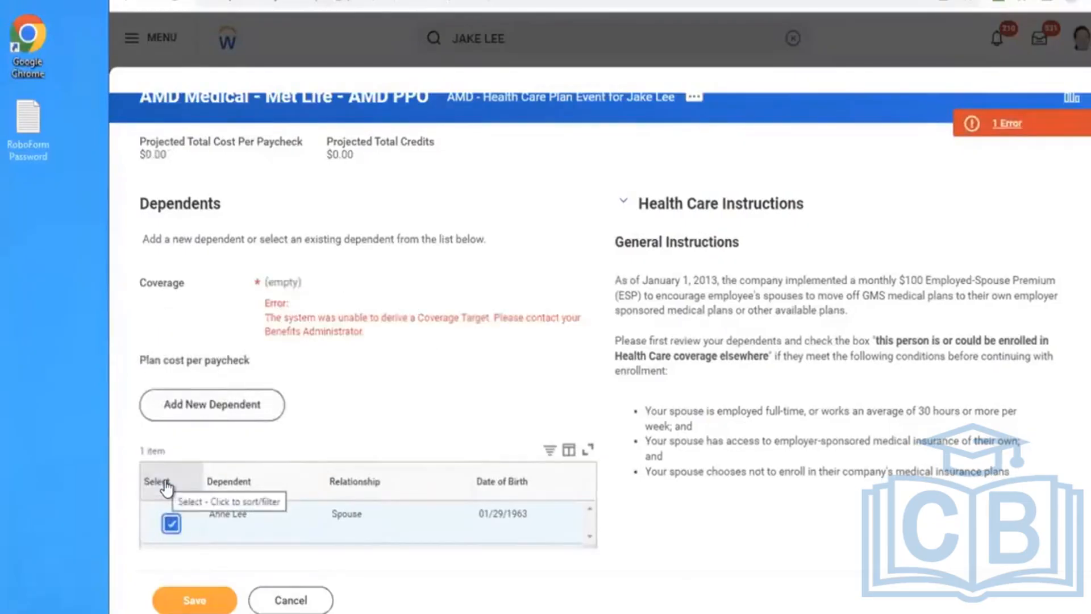
pyautogui.click(171, 522)
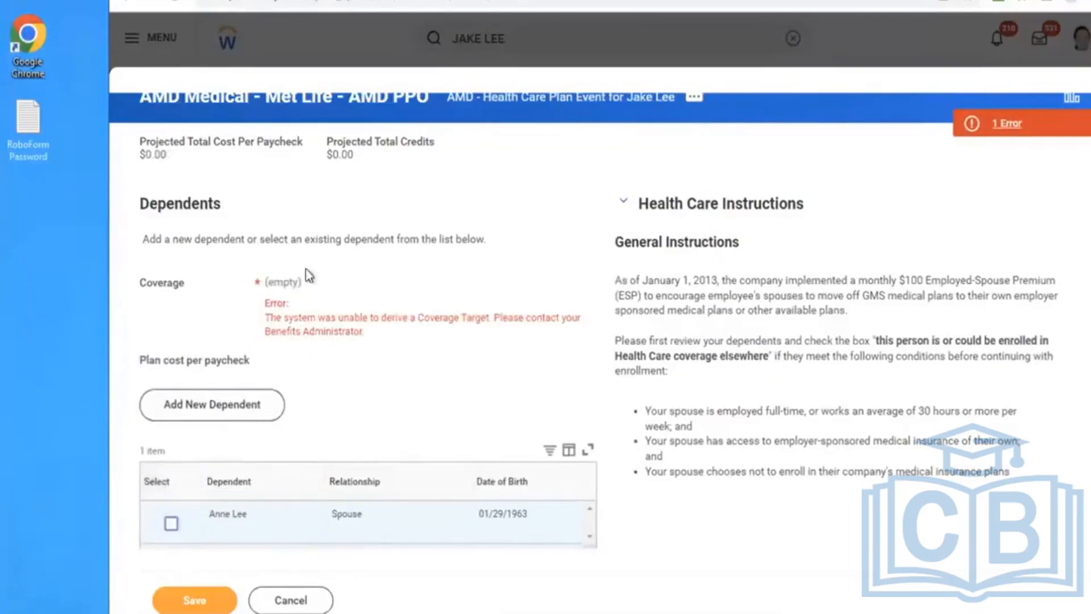
pyautogui.moveTo(266, 283); pyautogui.dragTo(344, 284)
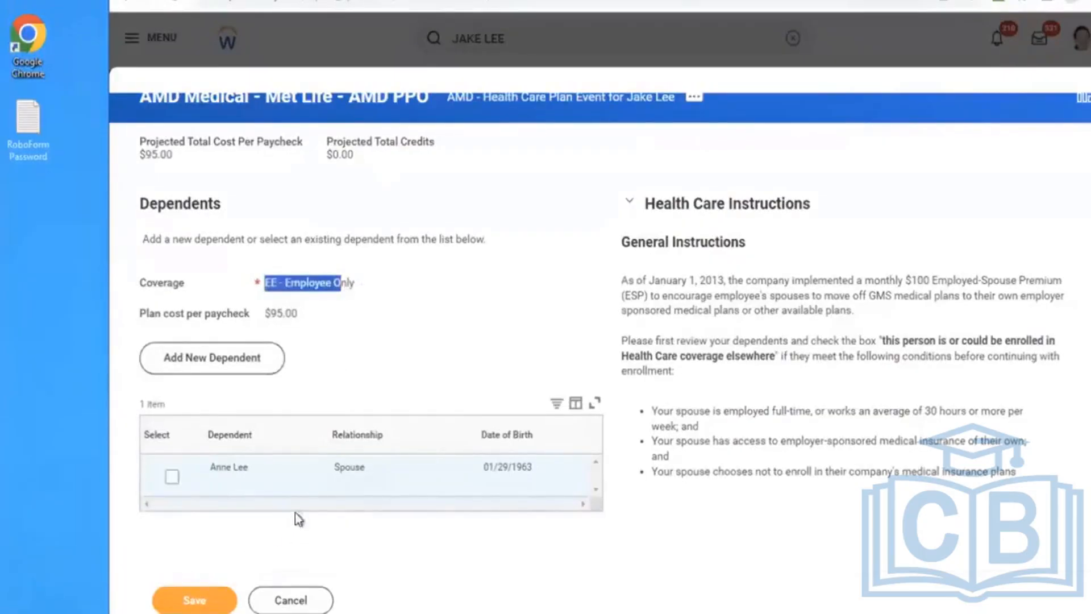
pyautogui.click(380, 384)
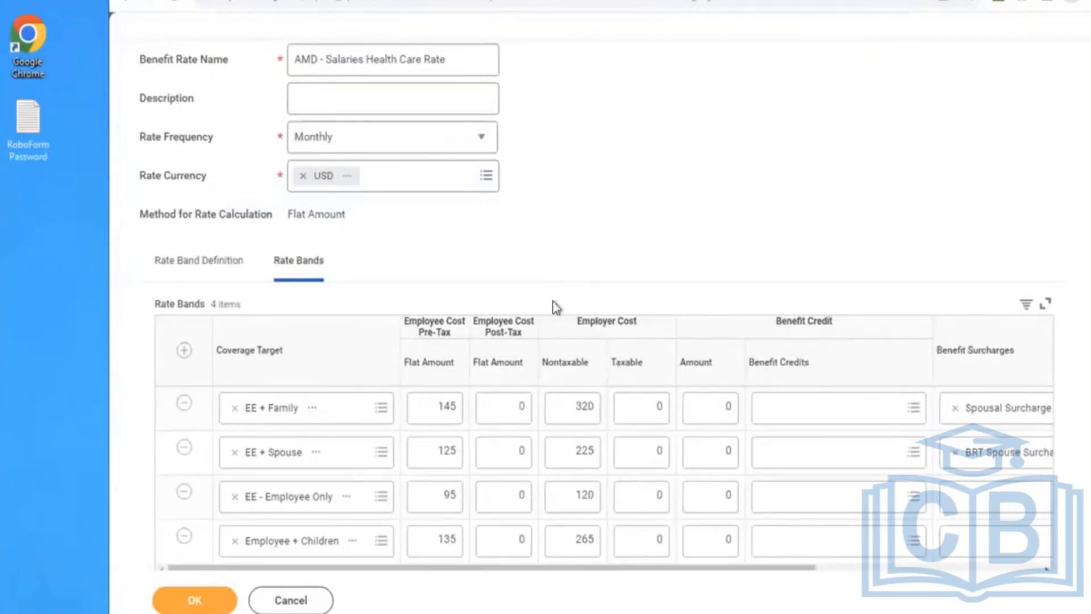
# Close the rate form, open the EE + Spouse target listing AMD - Partner, and clear the search.
pyautogui.click(203, 601)
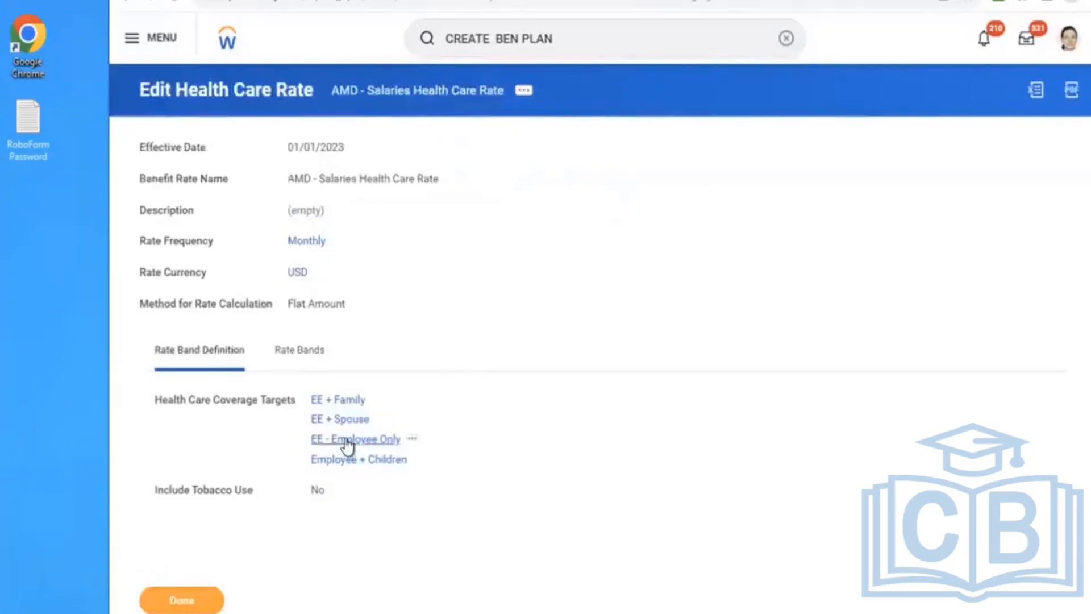
pyautogui.click(338, 421)
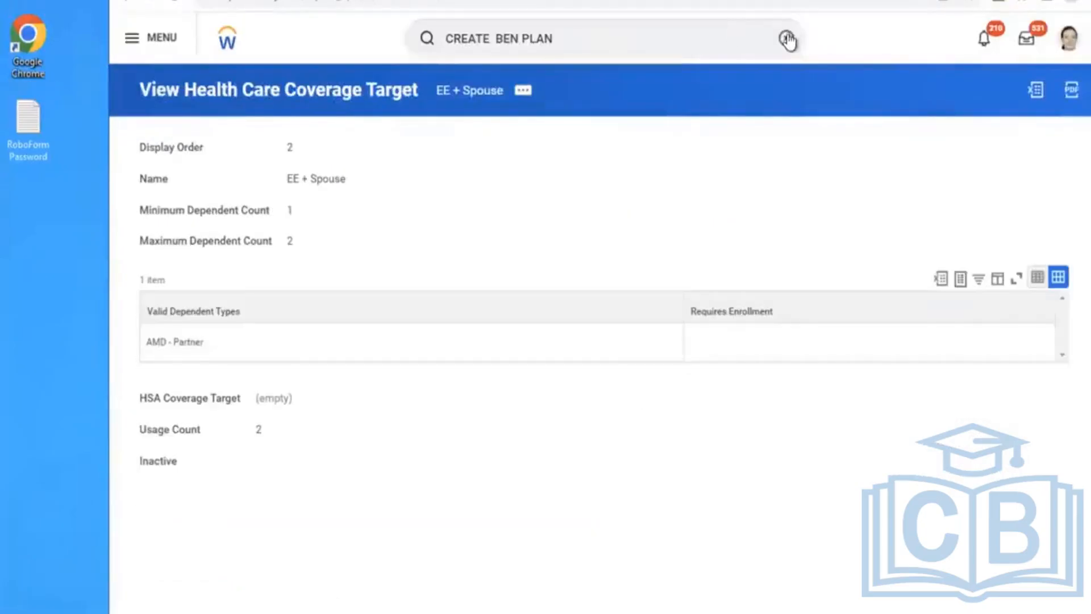
pyautogui.click(786, 40)
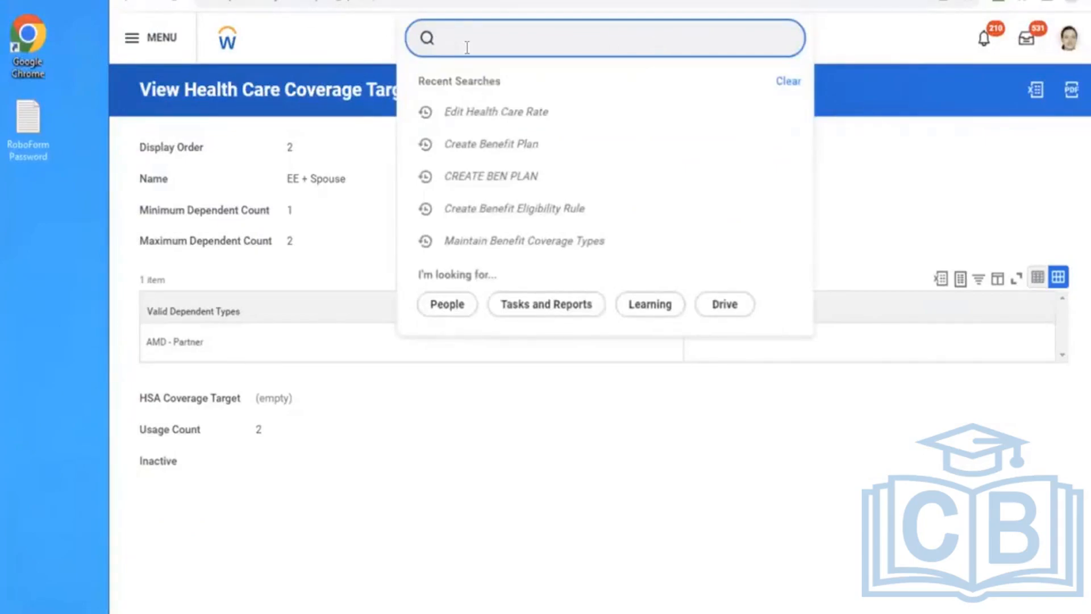
# Run Benefit Plans as of 11/28/2023 and open the Met Life - AMD PPO dependent eligibility rule.
pyautogui.write('BEN PLAN')
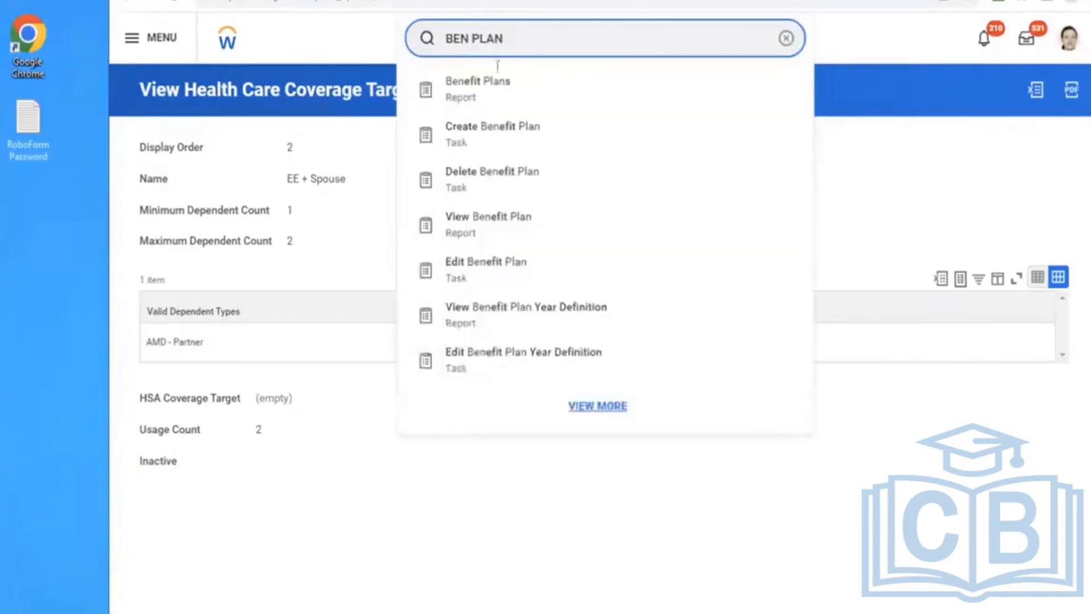
pyautogui.click(505, 100)
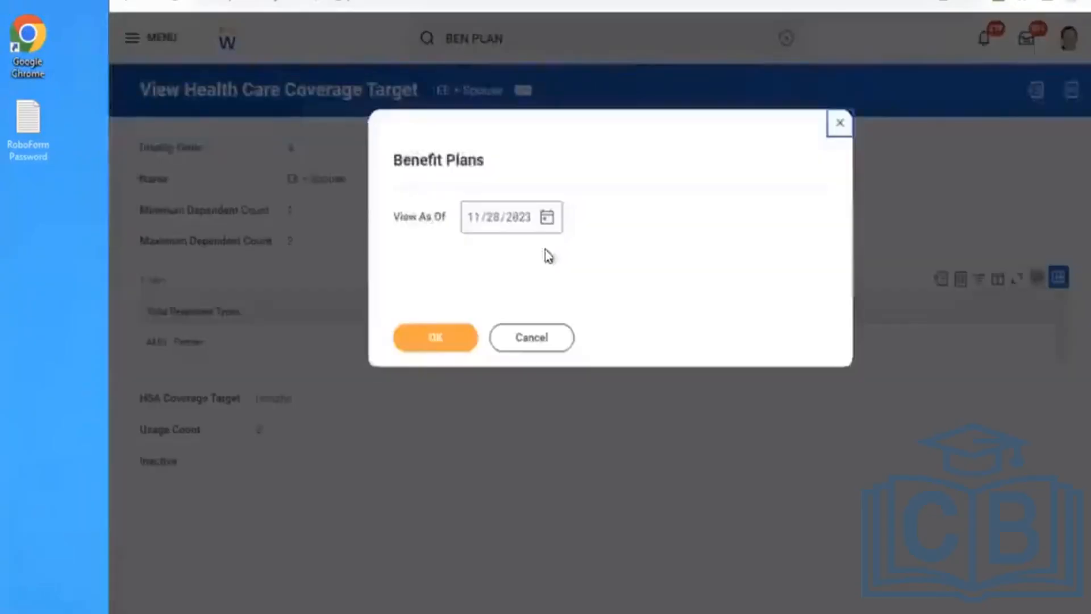
pyautogui.click(406, 348)
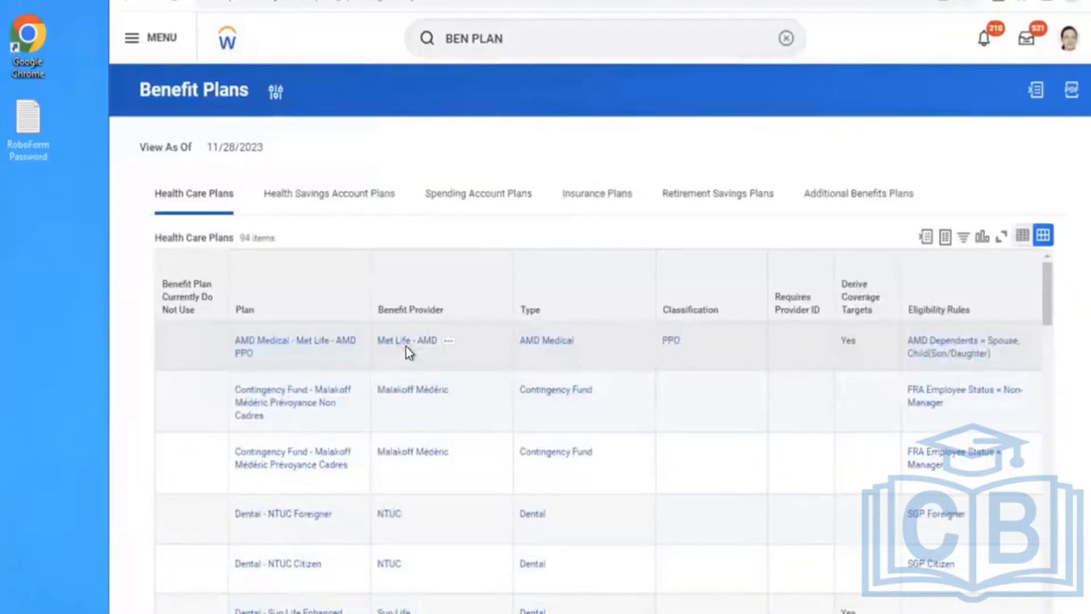
pyautogui.click(335, 196)
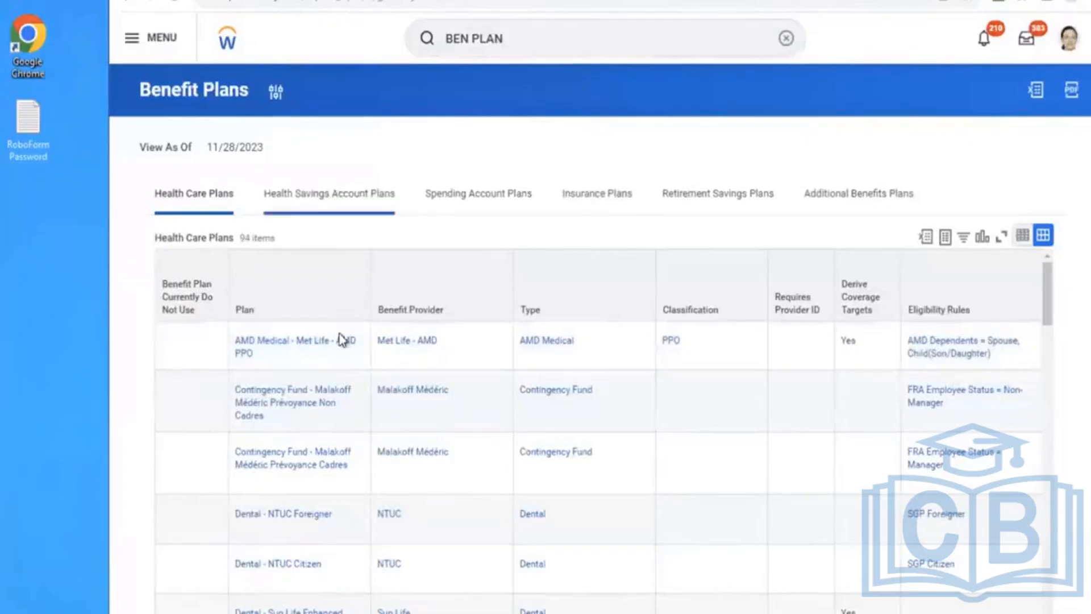
pyautogui.click(282, 343)
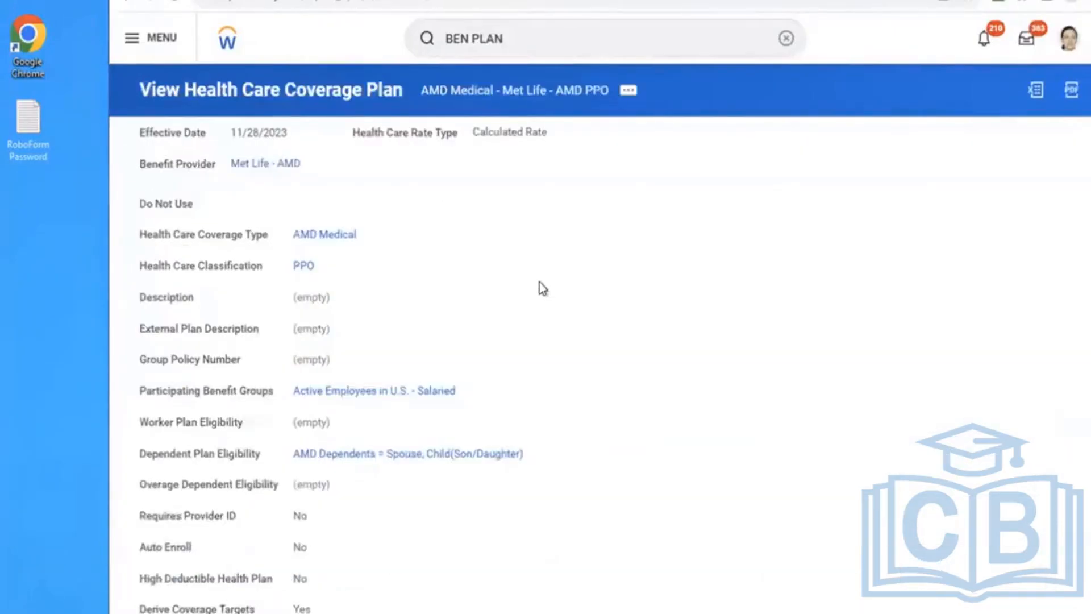
pyautogui.rightClick(408, 461)
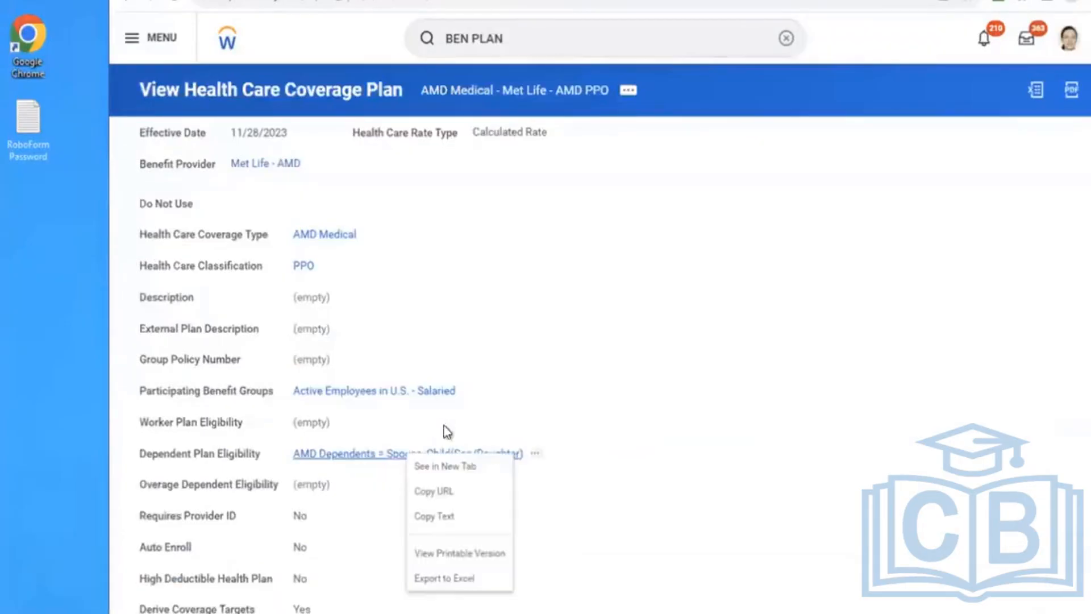
pyautogui.click(435, 463)
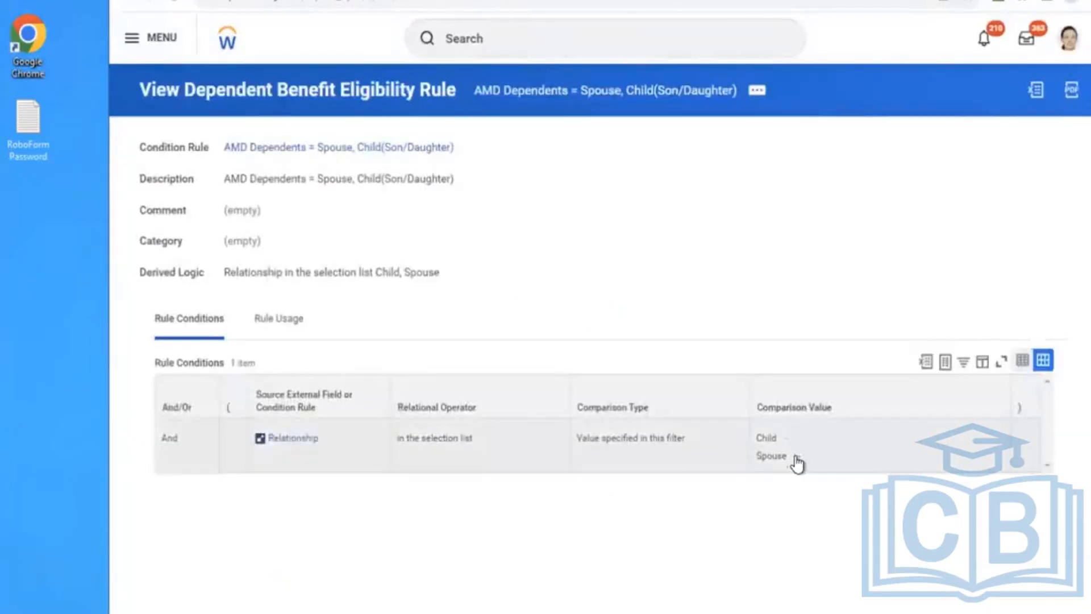
# Display the Spouse value's Integration IDs, showing Related_Person_Relationship_ID 620.3.
pyautogui.click(797, 457)
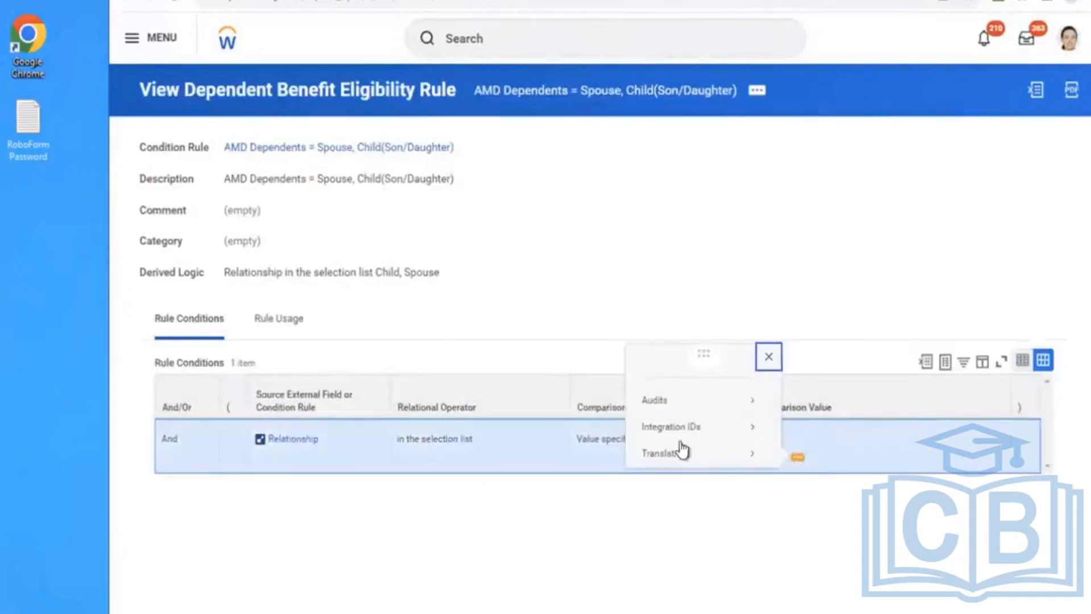
pyautogui.moveTo(698, 429)
pyautogui.click(785, 430)
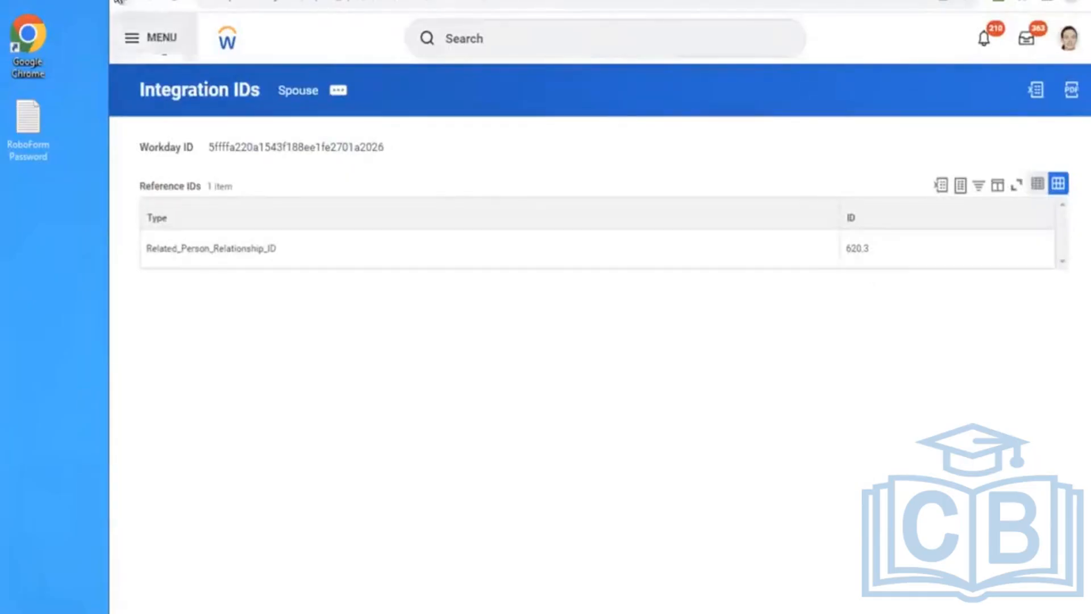
pyautogui.click(125, 2)
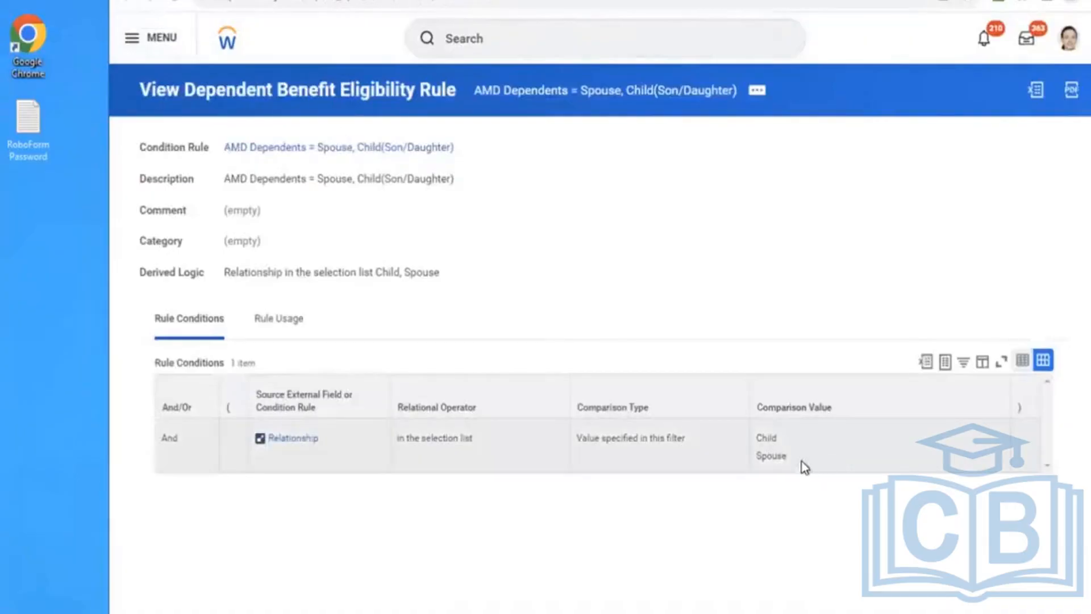
pyautogui.click(798, 459)
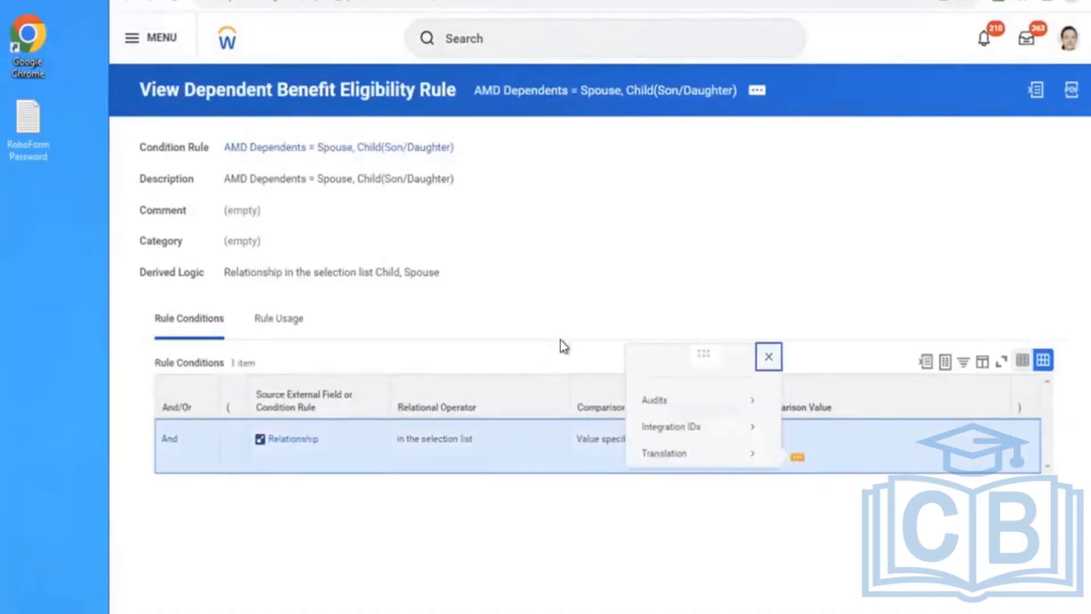
pyautogui.moveTo(684, 438)
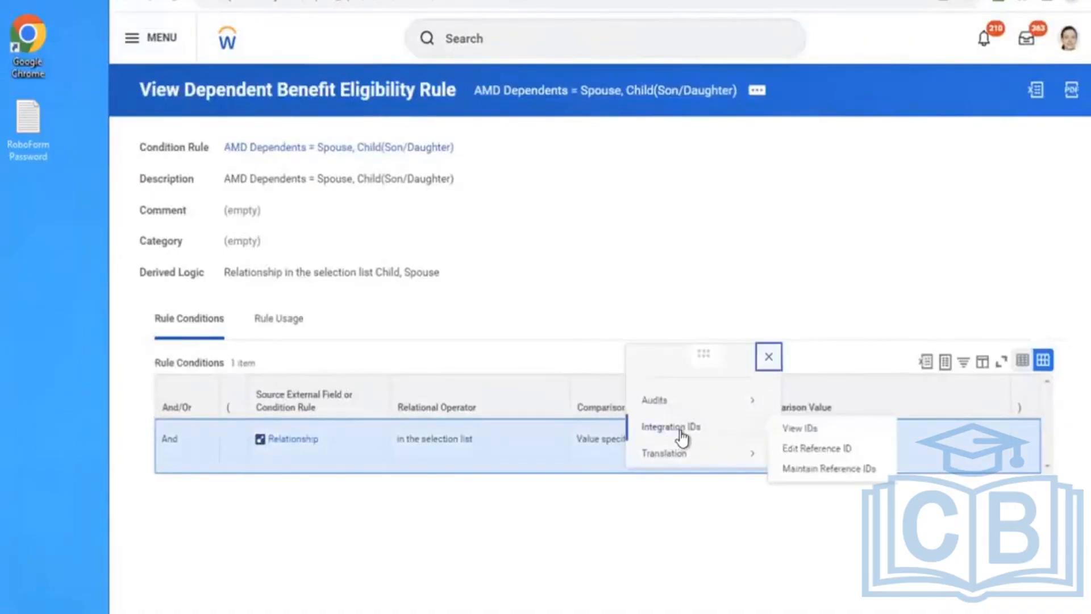
pyautogui.click(814, 436)
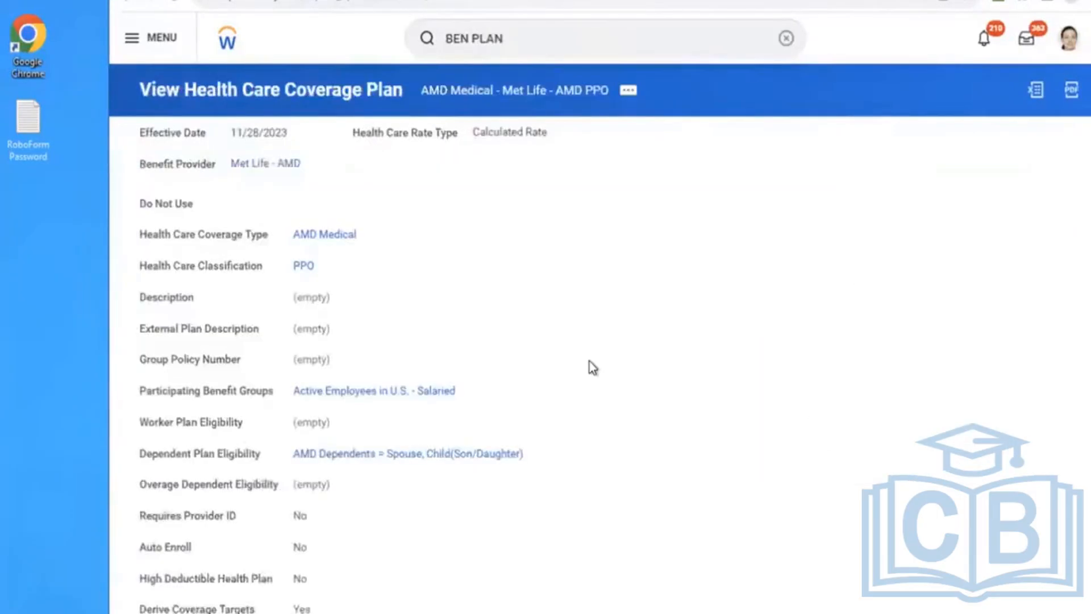
# Expand Benefits Rates and Eligibility and open the AMD - Salaries Health Care Rate.
pyautogui.scroll(-5, 589, 363)
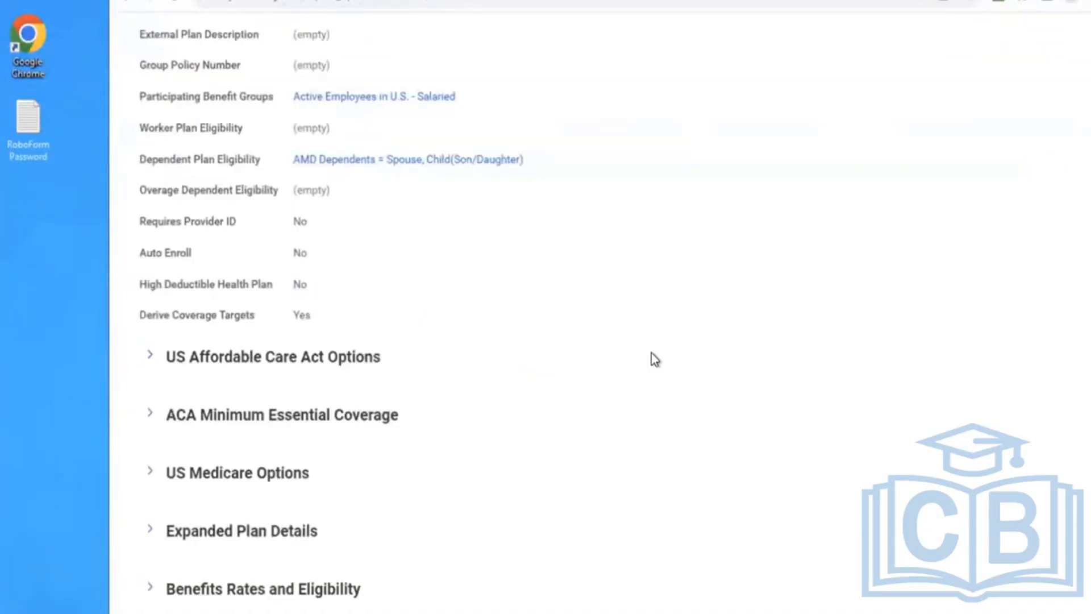
pyautogui.click(236, 594)
pyautogui.scroll(-2, 615, 419)
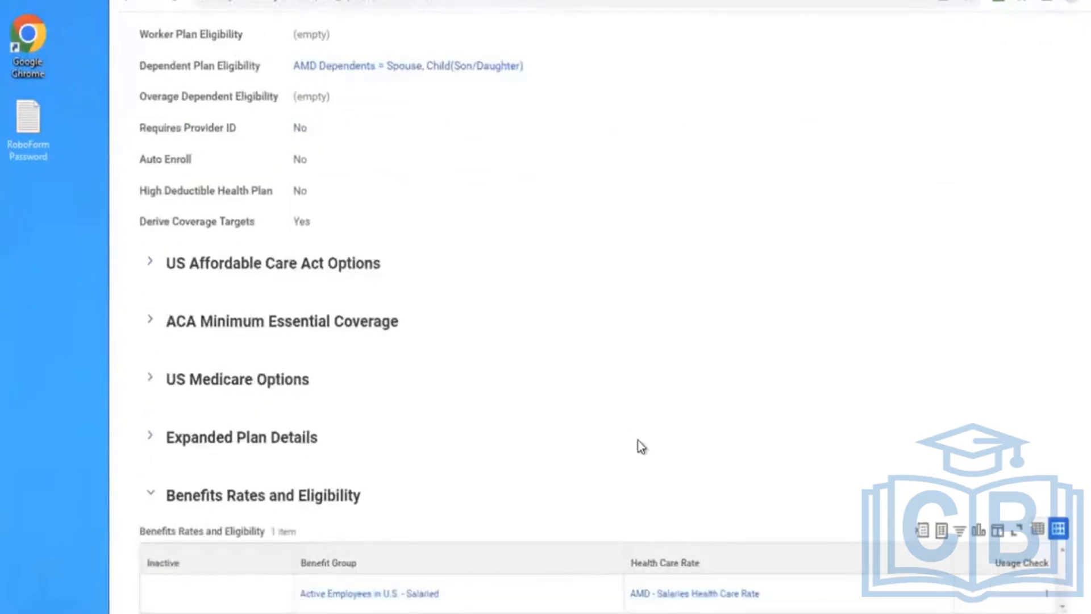
pyautogui.click(676, 594)
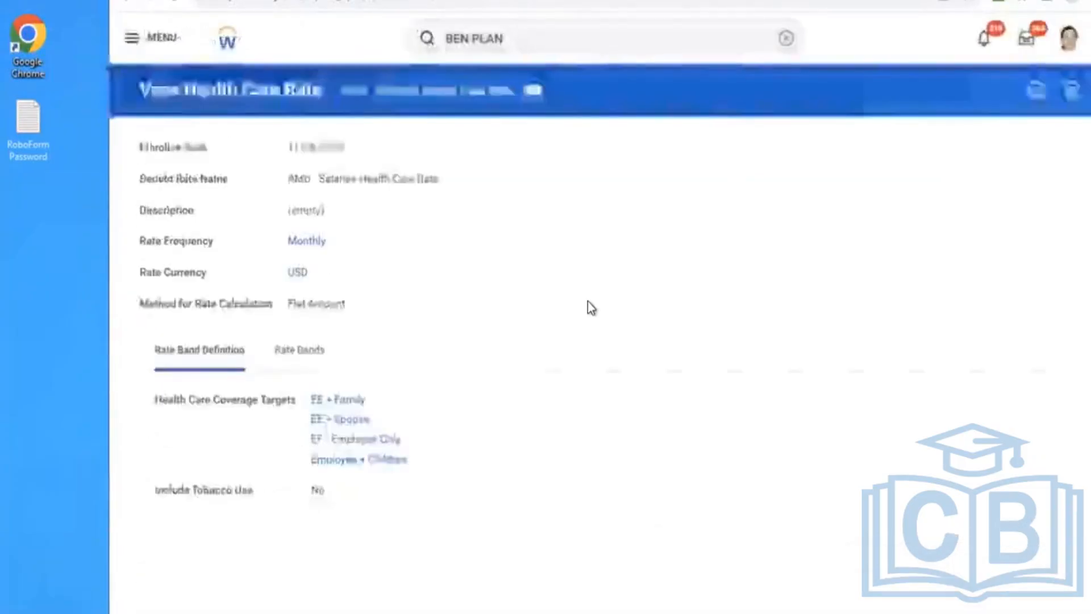
# Review the EE + Spouse coverage target's actions, then search 'MAINTAIN HEALTH CARE COV'.
pyautogui.click(337, 420)
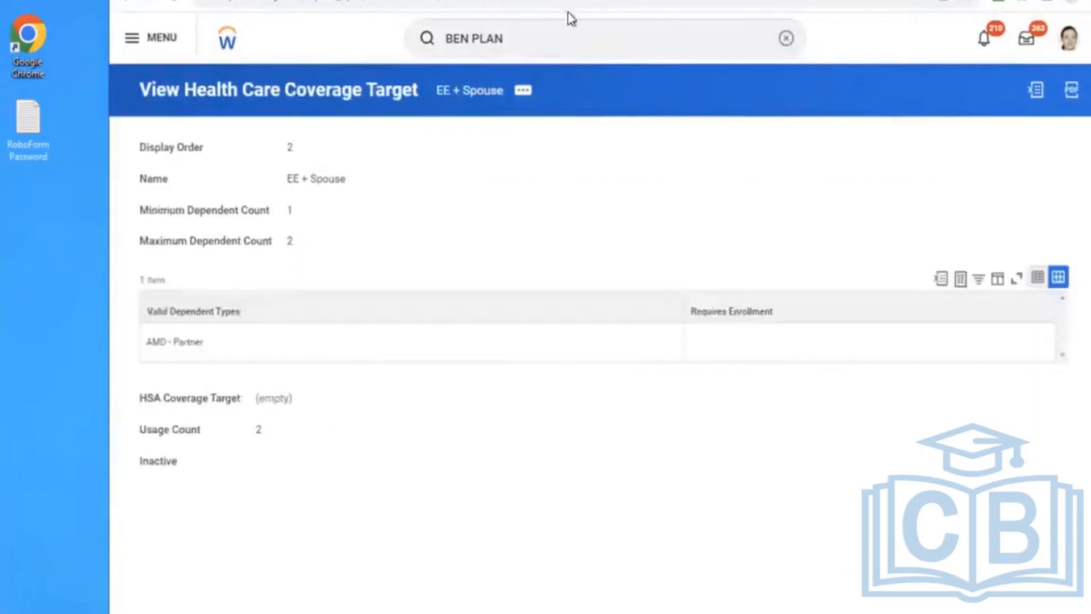
pyautogui.click(524, 96)
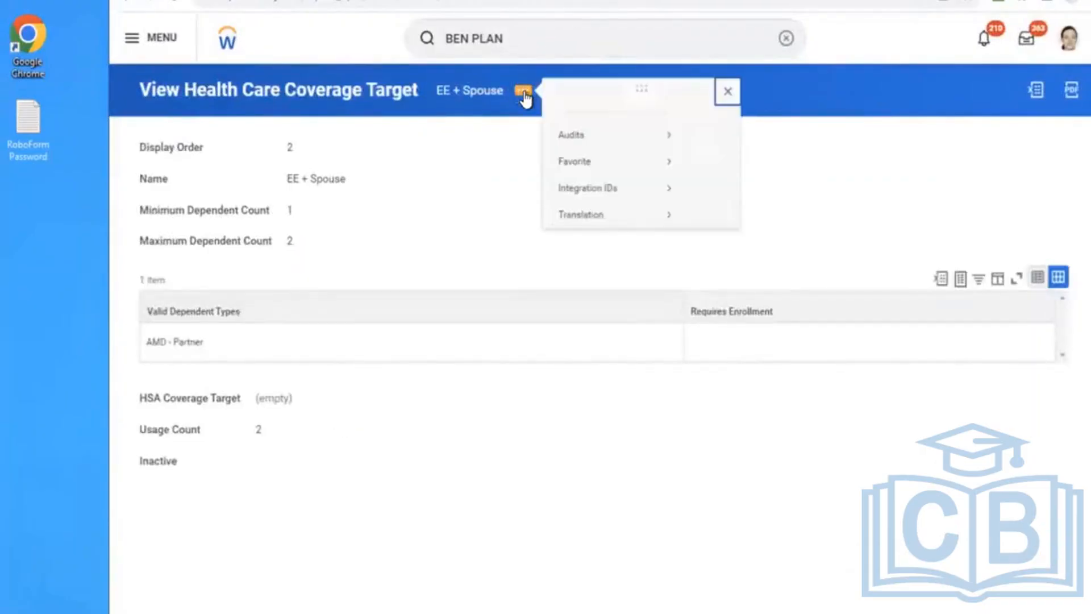
pyautogui.moveTo(596, 208)
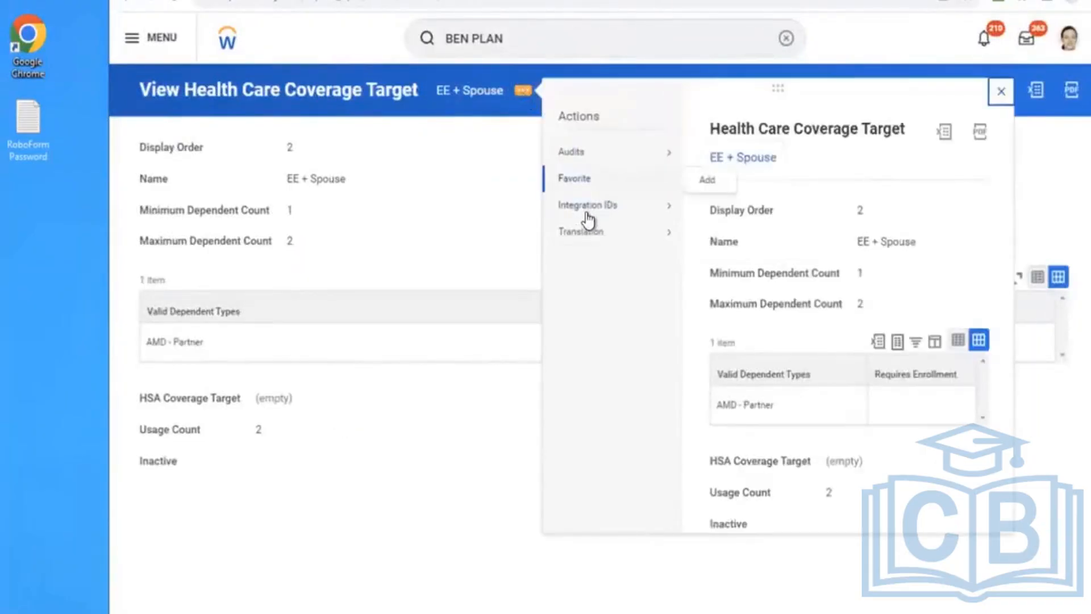
pyautogui.moveTo(584, 232)
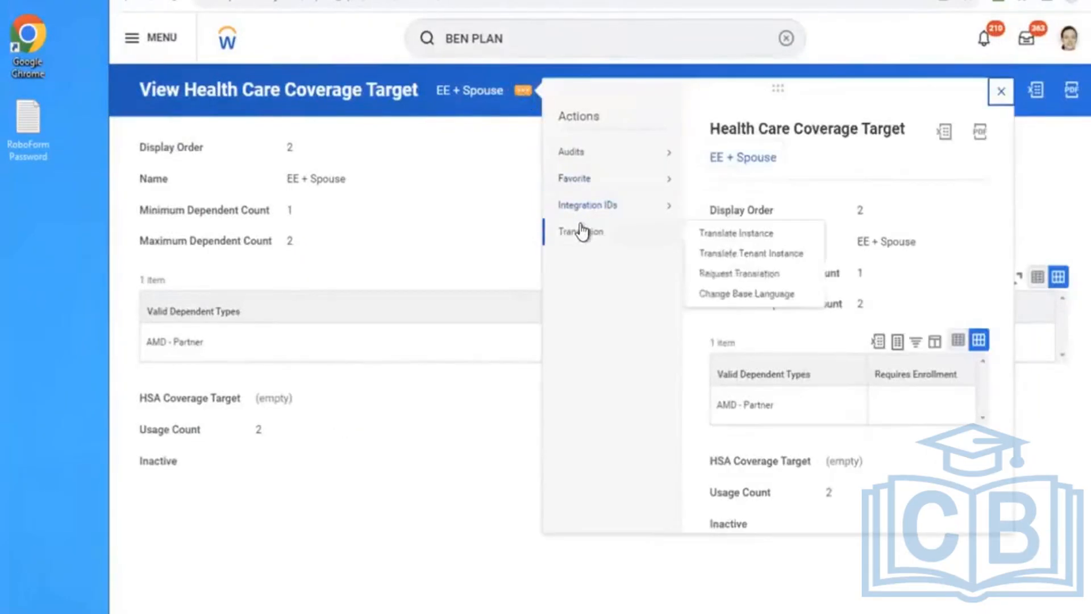
pyautogui.click(466, 211)
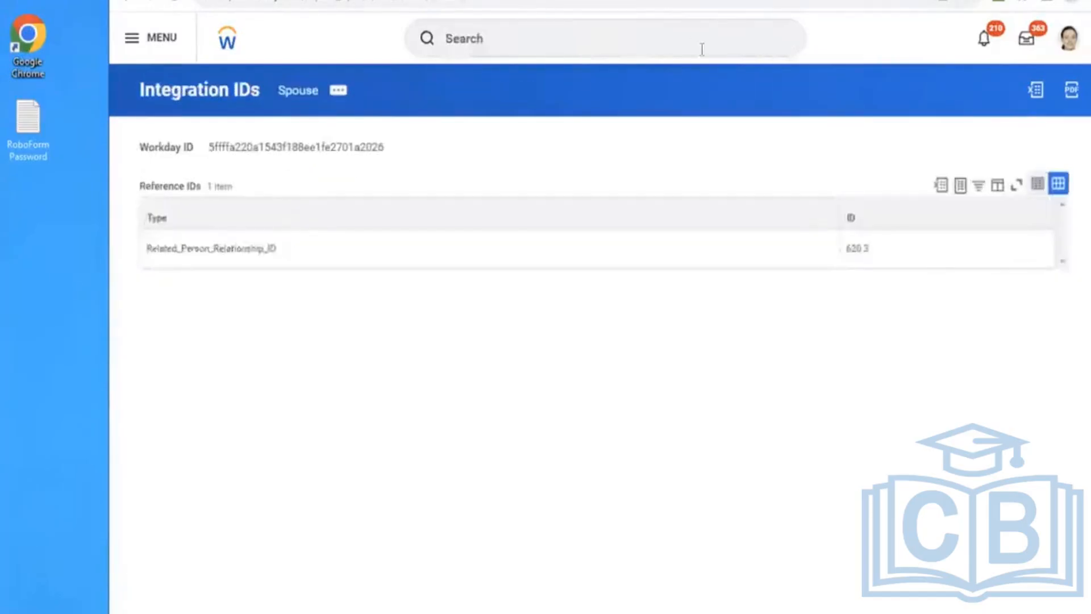
pyautogui.click(702, 49)
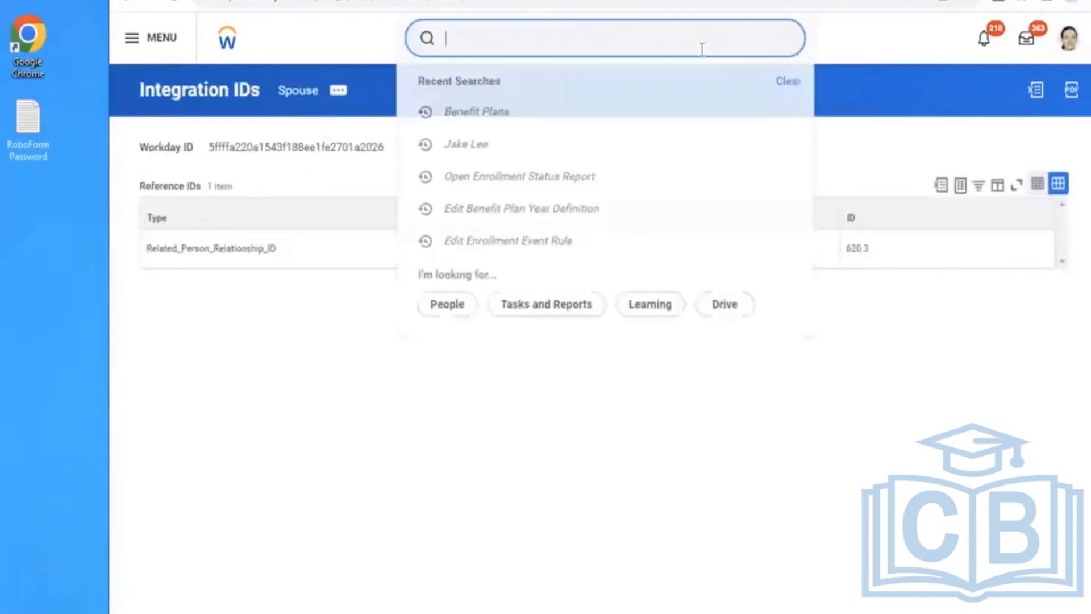
pyautogui.write('MAINTAIN H')
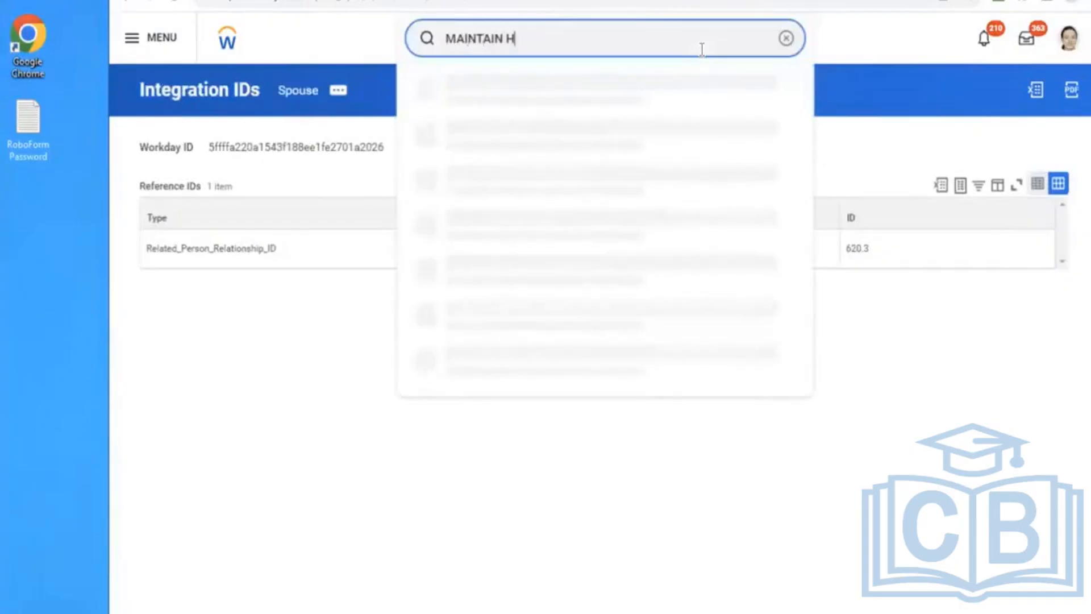
pyautogui.write('EALTH CARE ')
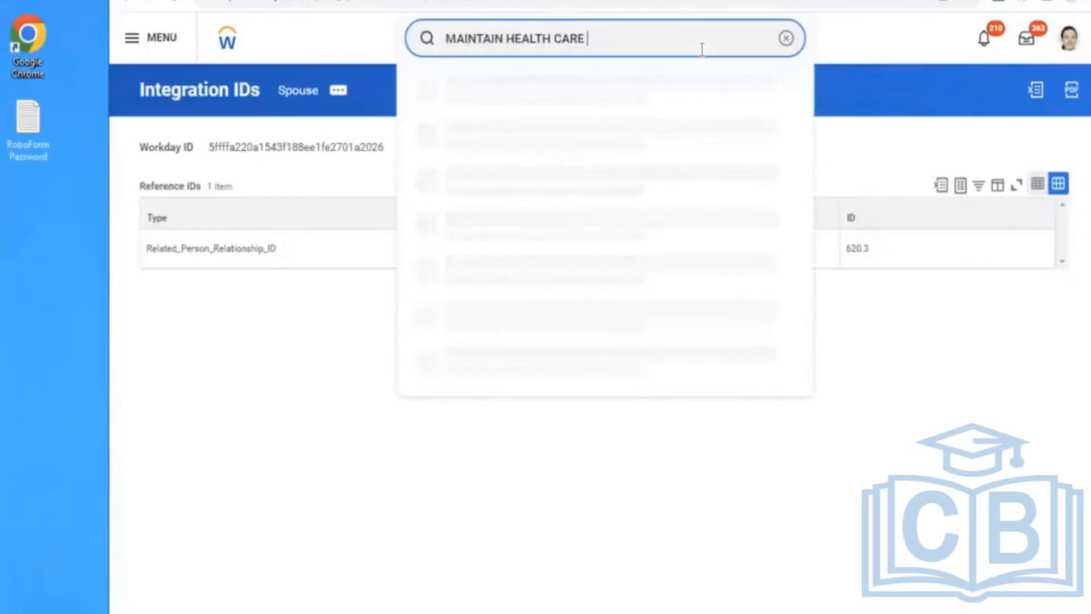
pyautogui.write('COV')
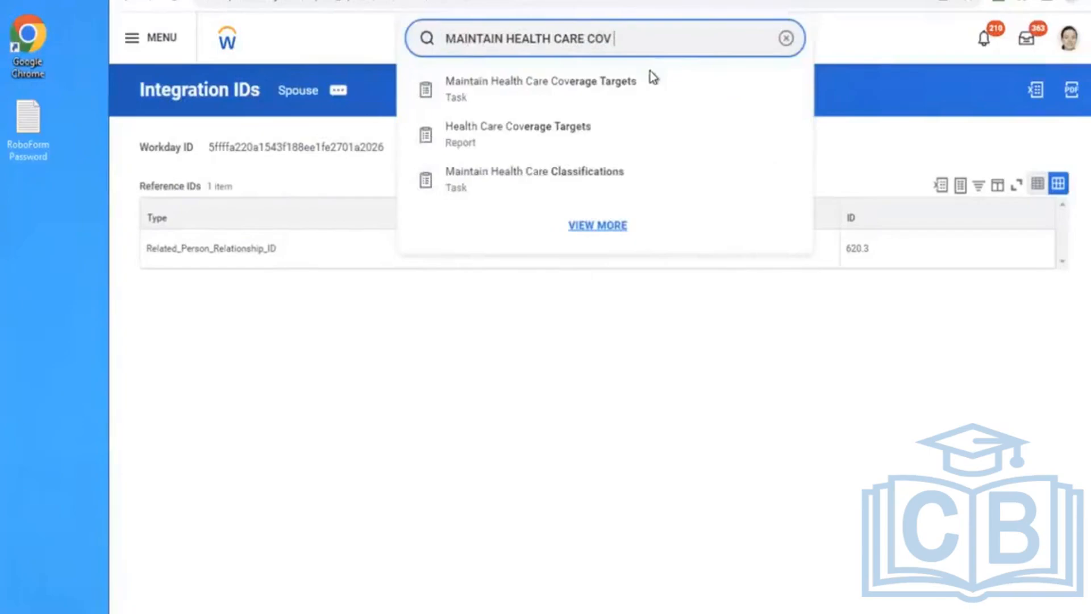
# Launch Maintain Health Care Coverage Targets and scroll to the EE + Spouse rows listing AMD - Partner.
pyautogui.click(637, 90)
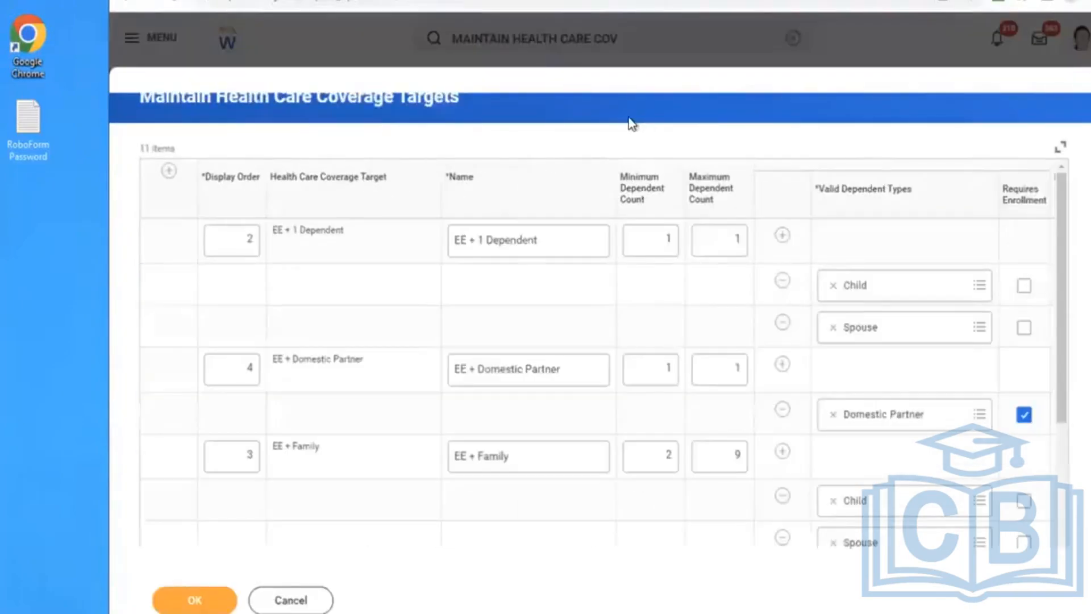
pyautogui.scroll(-3, 631, 124)
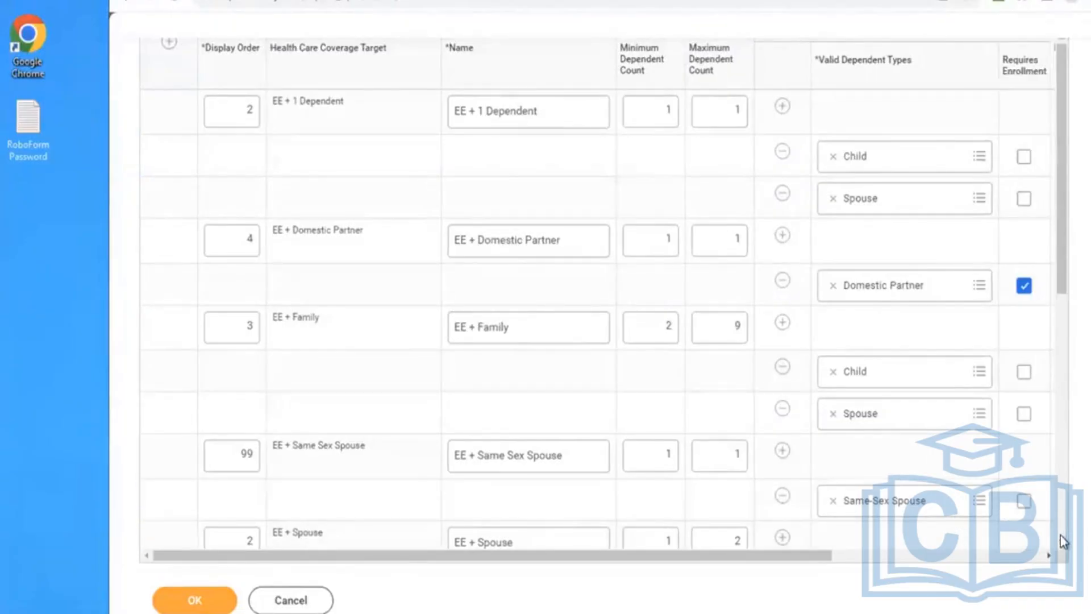
pyautogui.scroll(-3, 1060, 535)
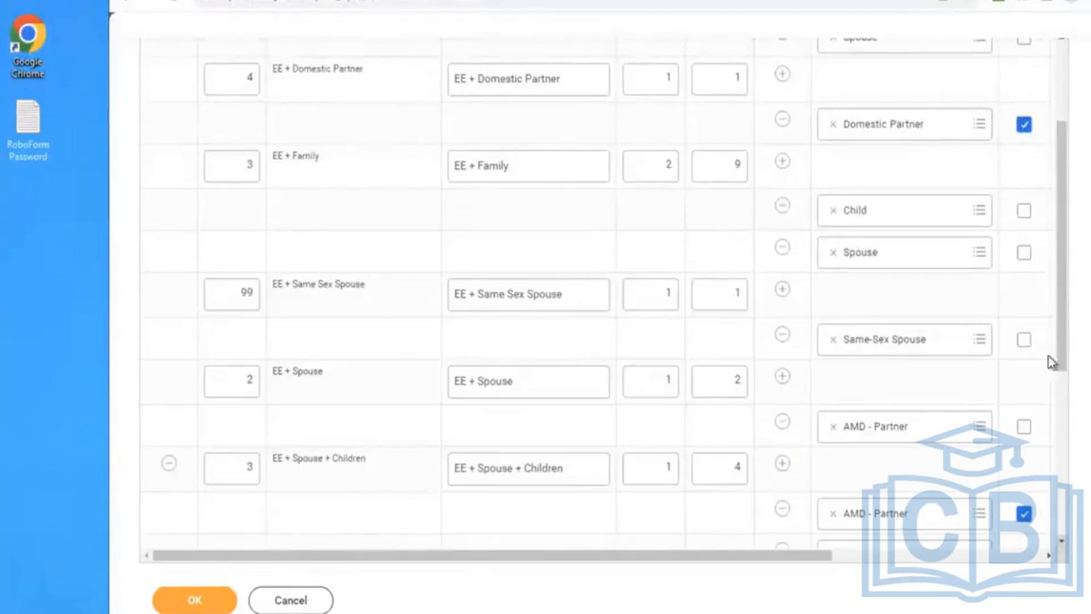
# Replace AMD - Partner with Spouse on EE + Spouse, tick Requires Enrollment, and save.
pyautogui.click(833, 427)
pyautogui.click(838, 425)
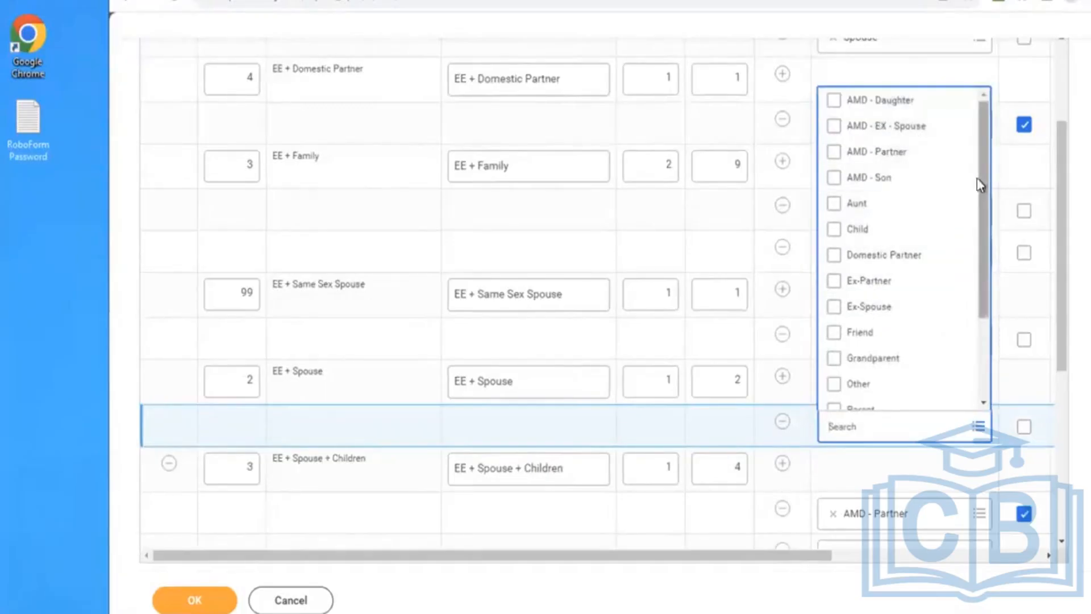
pyautogui.moveTo(980, 184); pyautogui.dragTo(978, 282)
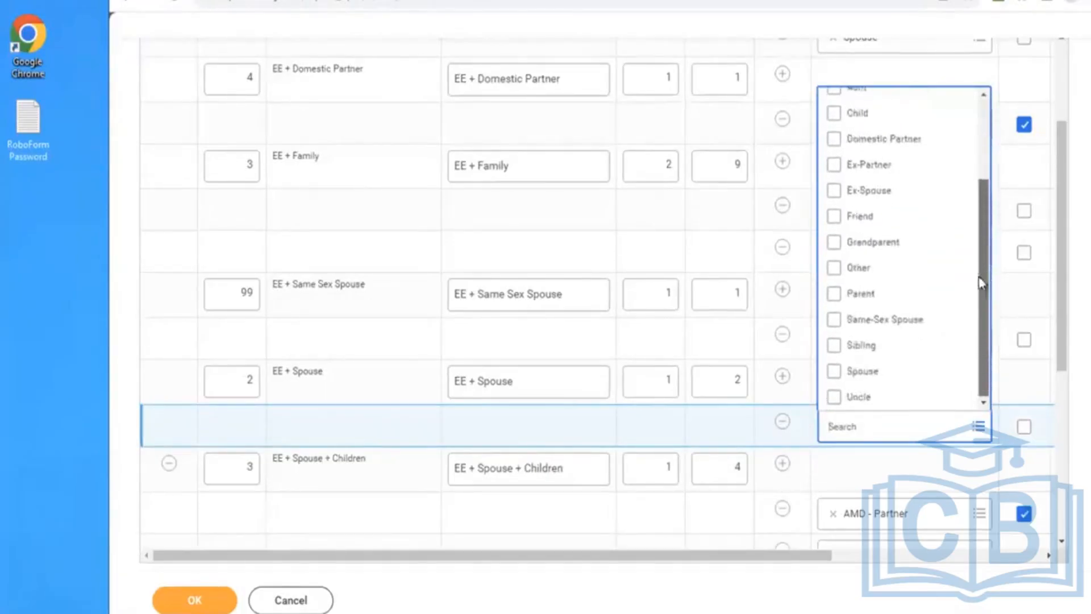
pyautogui.click(875, 372)
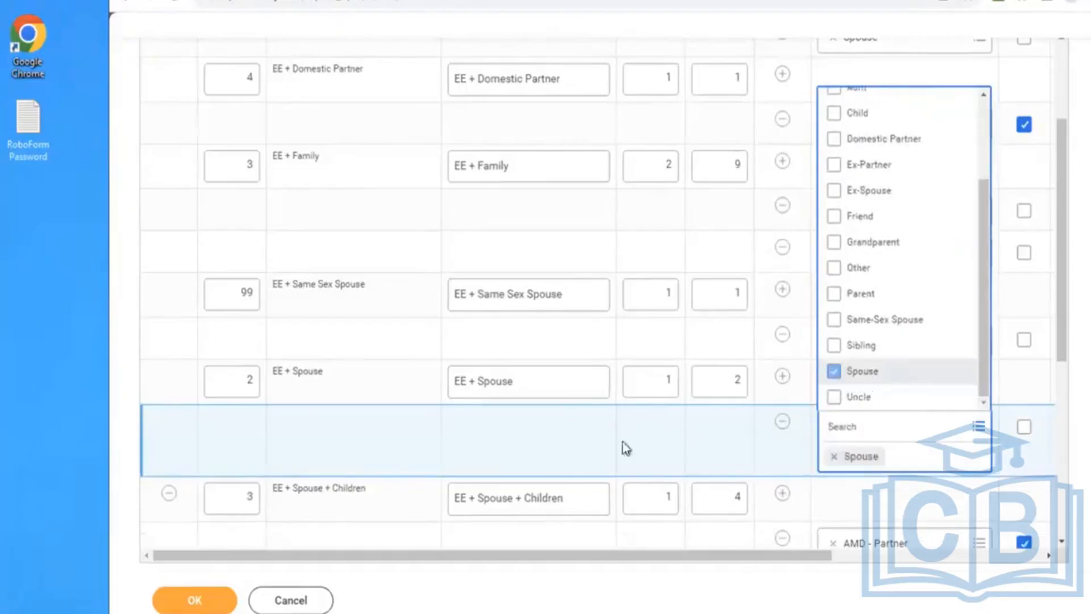
pyautogui.click(564, 438)
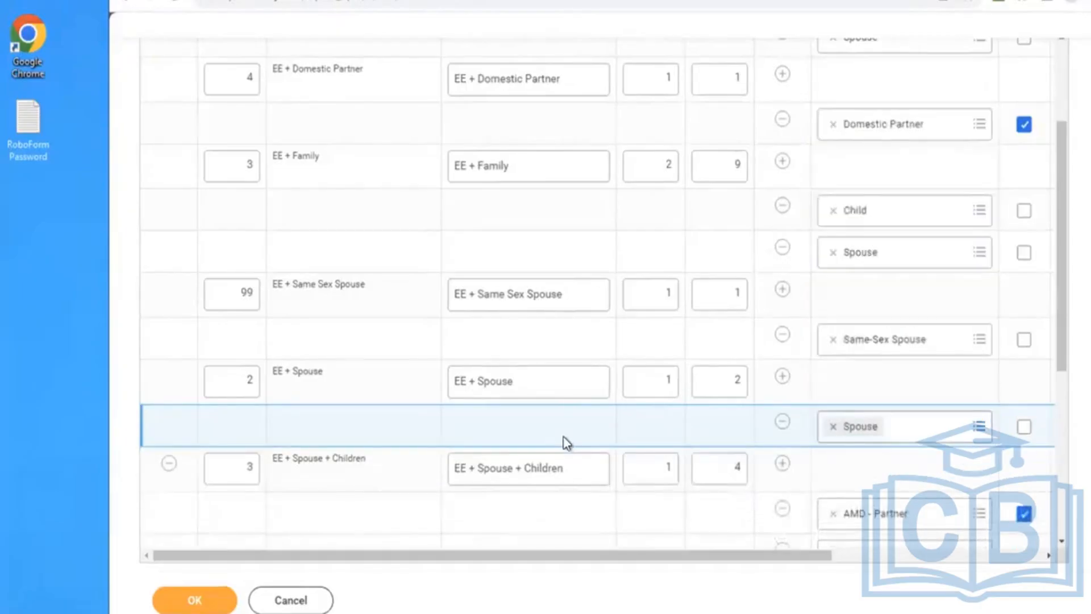
pyautogui.click(1026, 429)
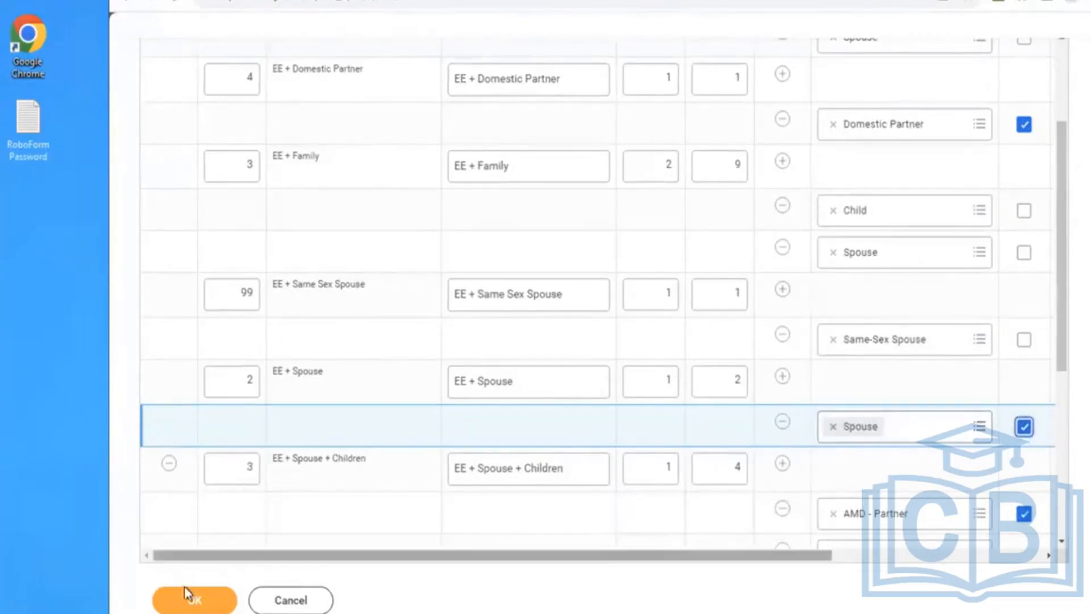
pyautogui.click(194, 600)
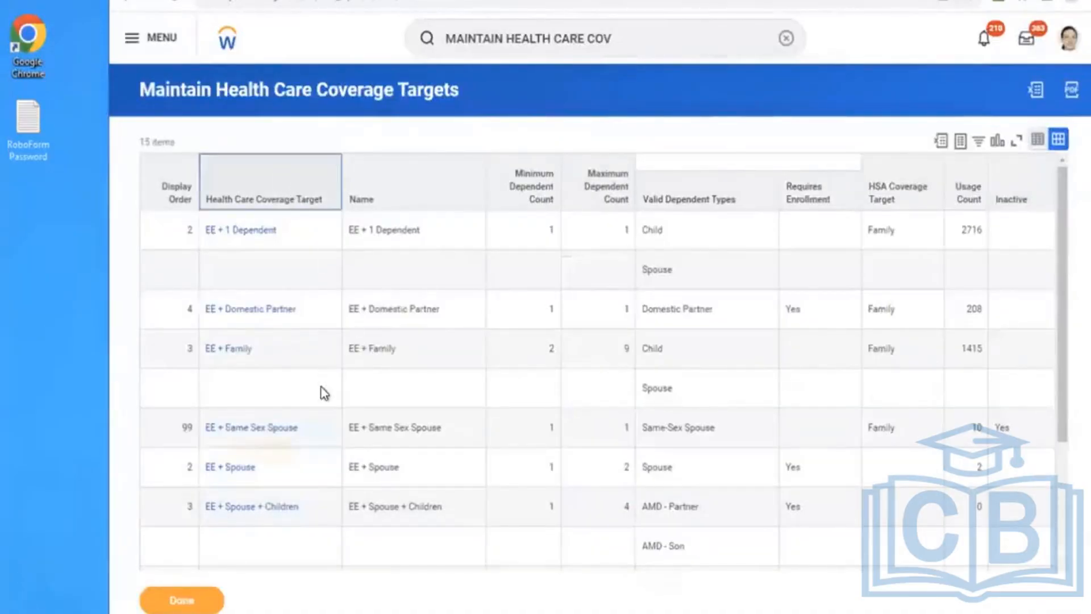
# View the integration IDs of the EE + Spouse coverage target.
pyautogui.click(514, 378)
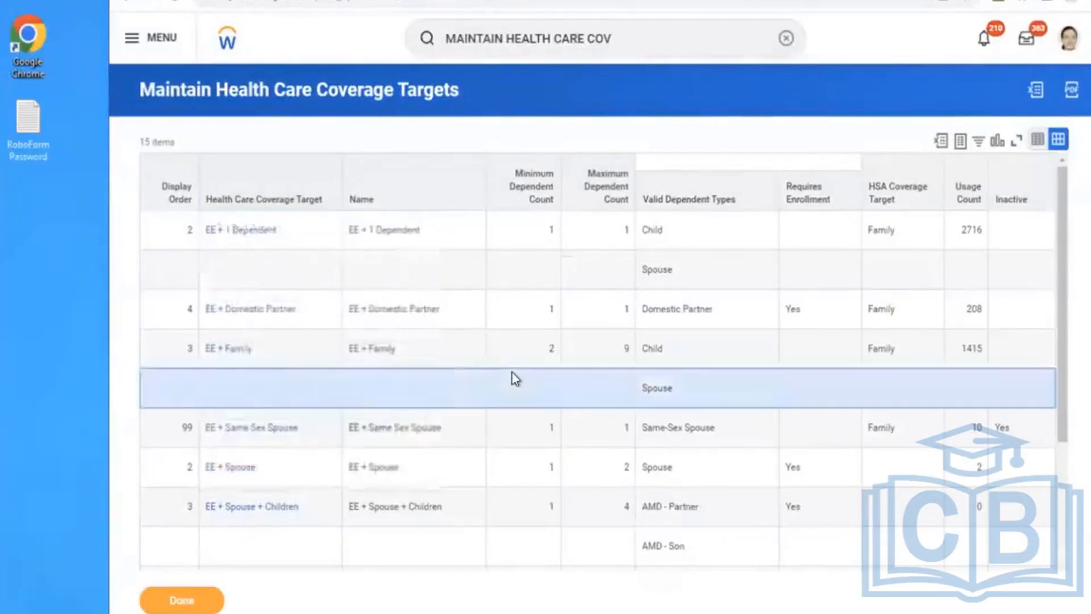
pyautogui.click(681, 472)
pyautogui.click(682, 471)
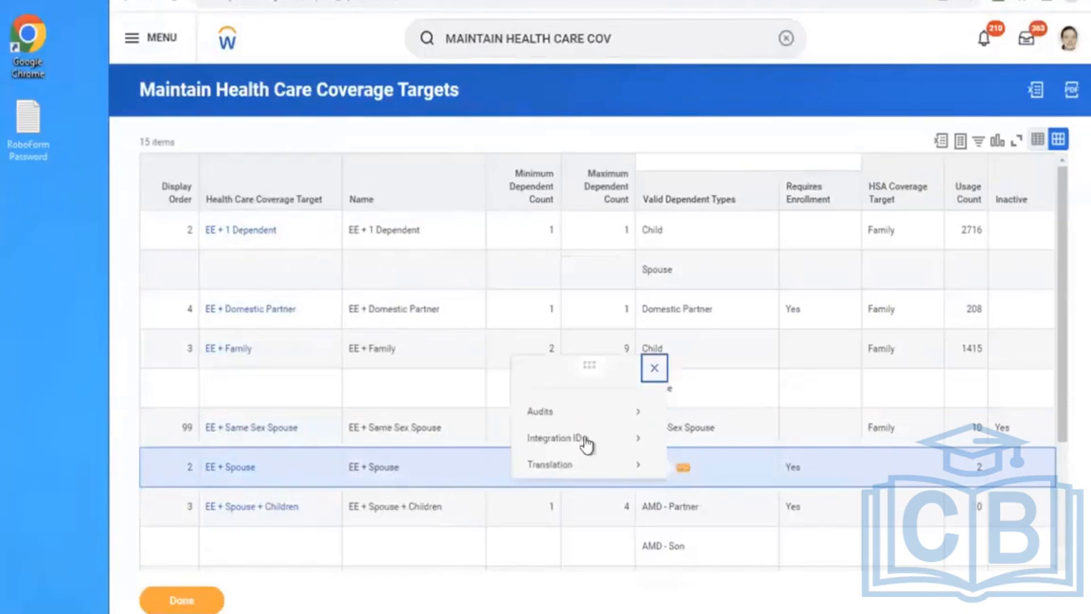
pyautogui.moveTo(585, 443)
pyautogui.click(686, 441)
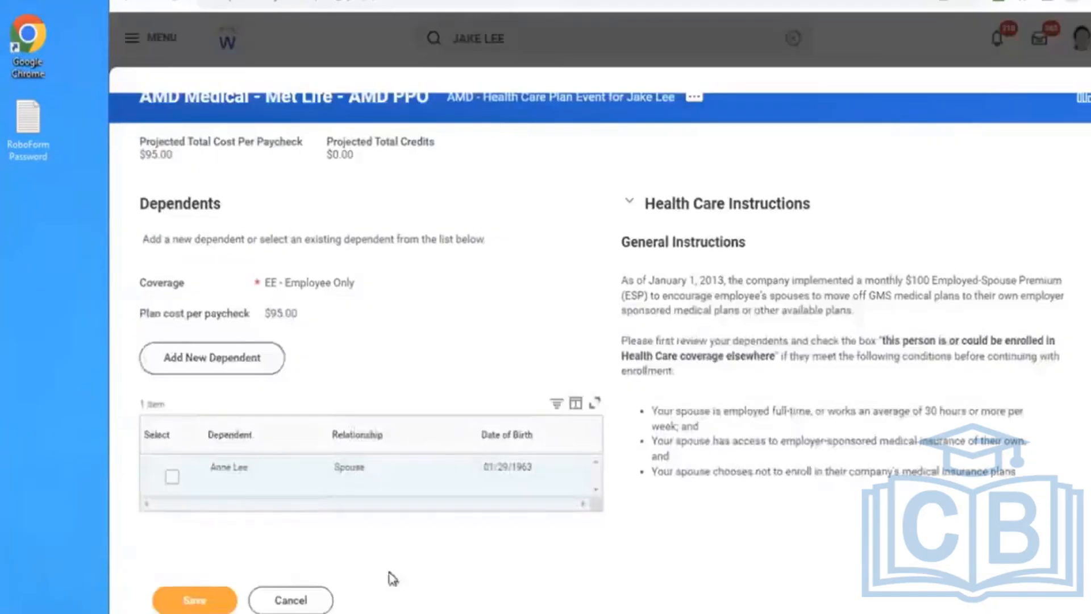
# Discard the pending Met Life AMD PPO enrollment and run the employee name search.
pyautogui.click(291, 600)
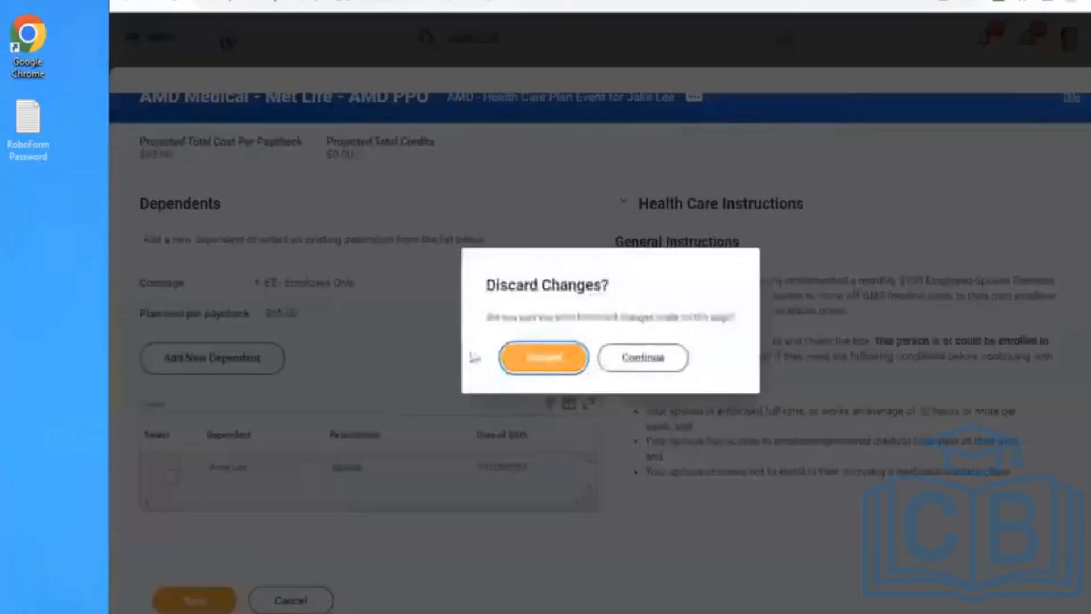
pyautogui.click(546, 358)
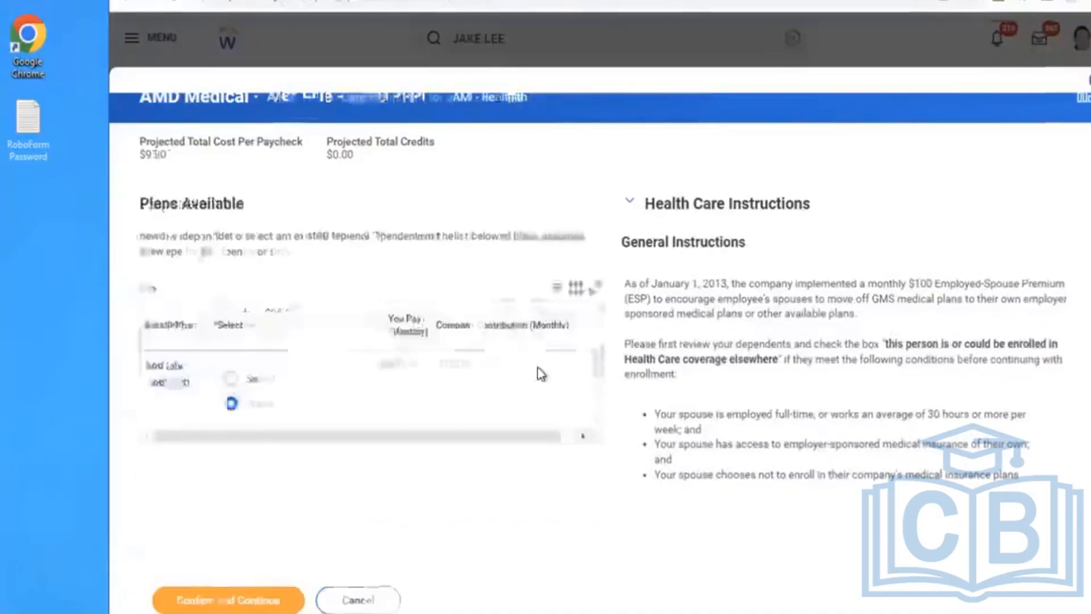
pyautogui.click(354, 601)
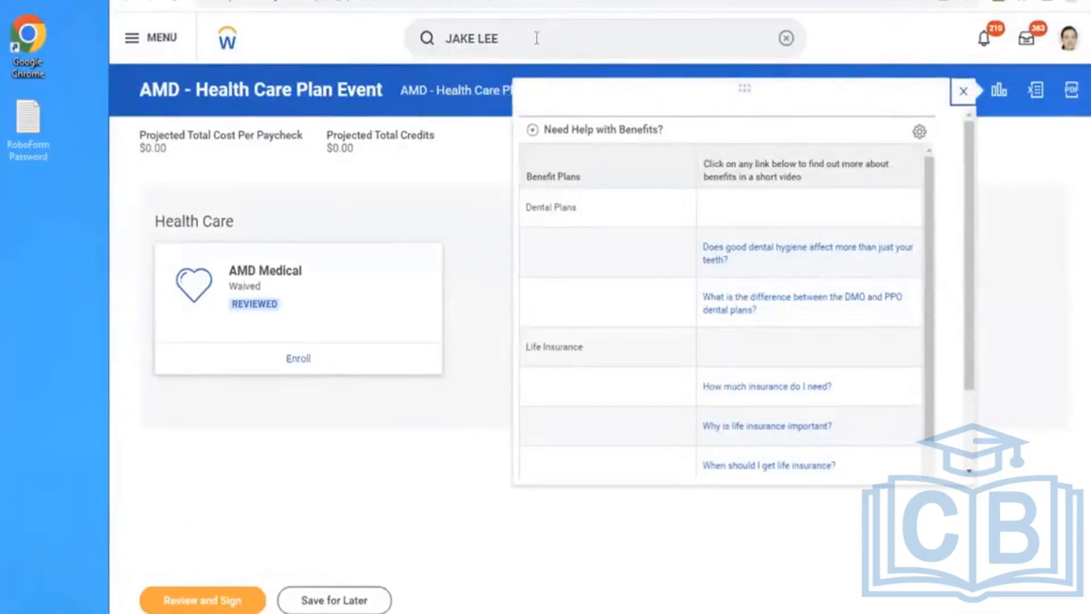
pyautogui.press('Return')
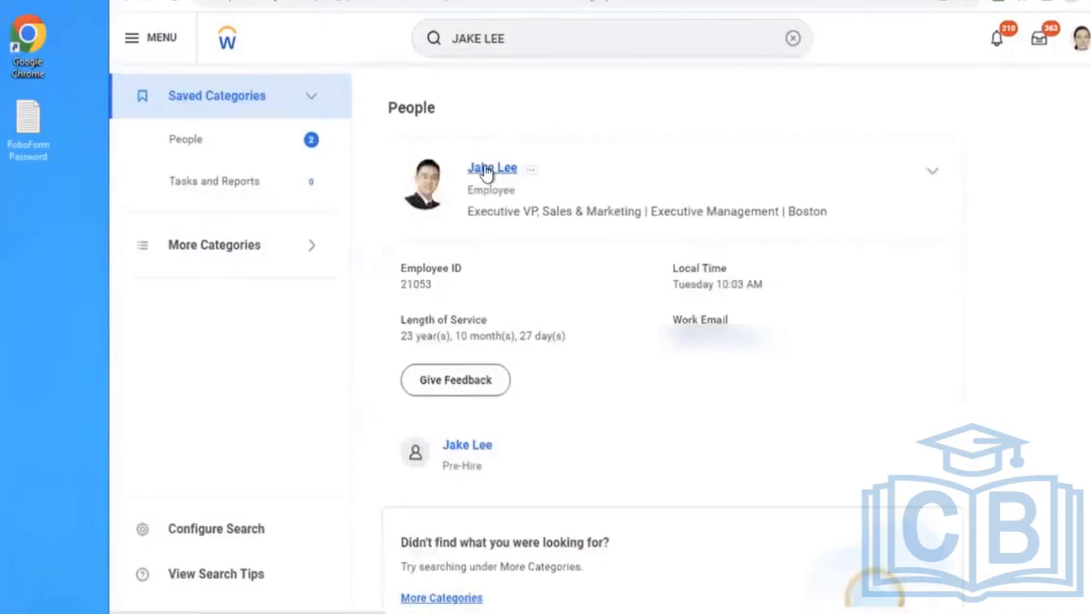
# Open the employee's Worker History from the Job section of their profile.
pyautogui.click(487, 169)
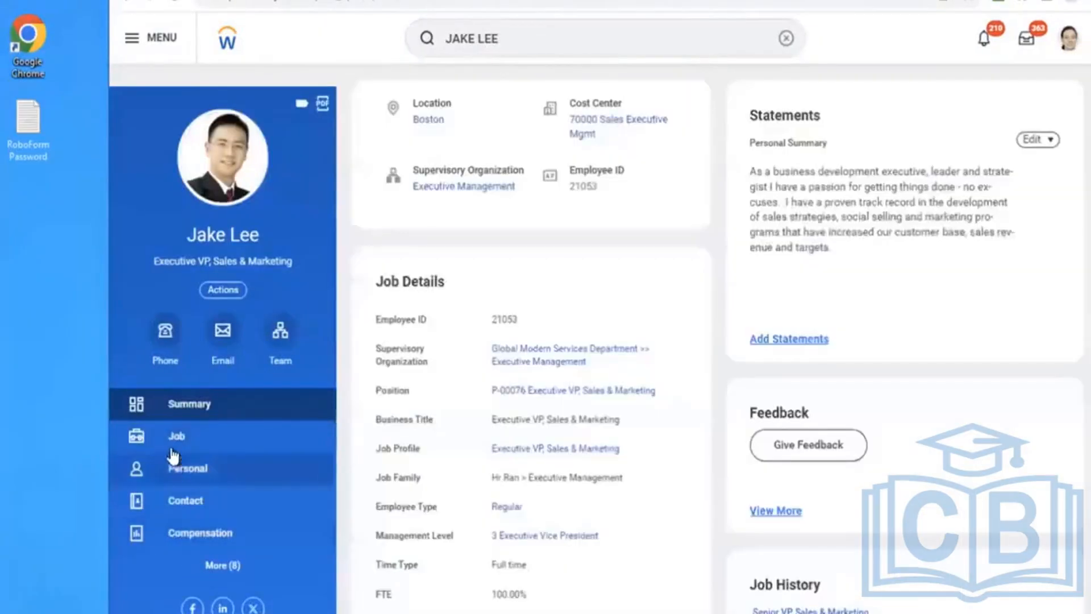
pyautogui.click(172, 447)
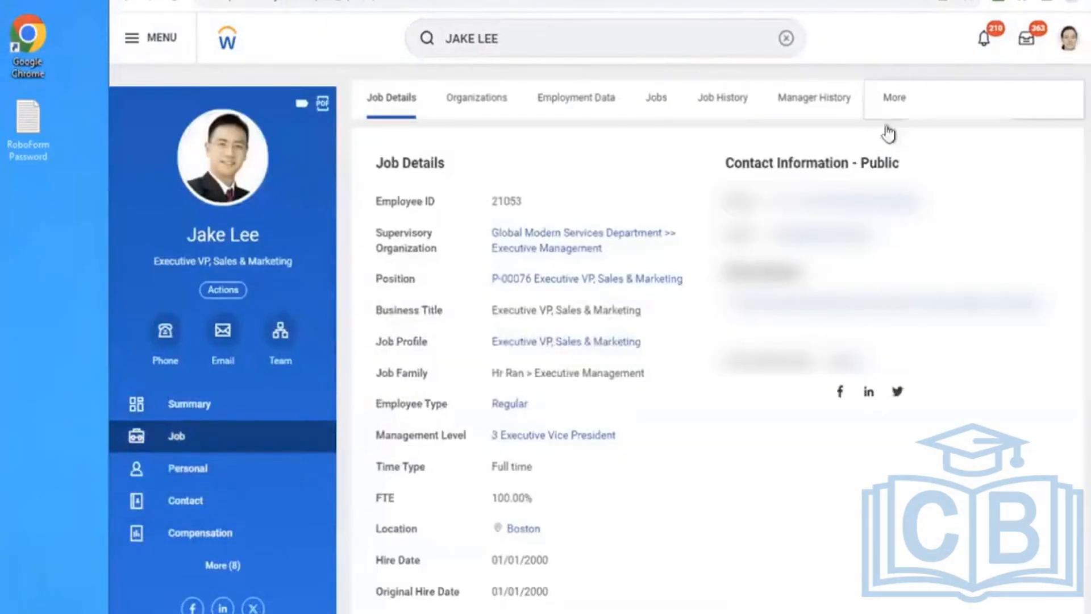
pyautogui.click(890, 113)
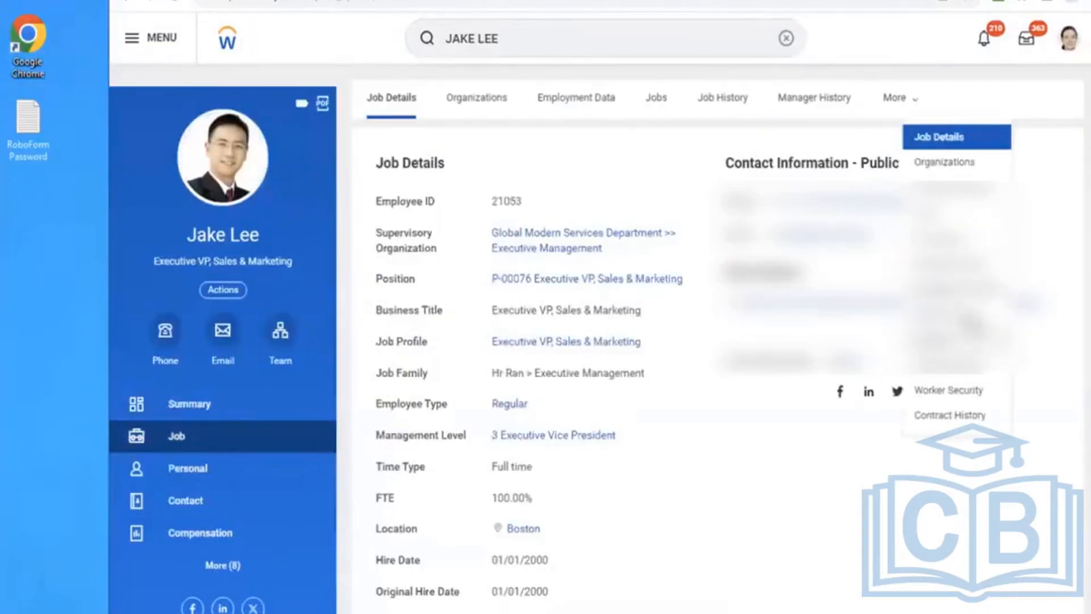
pyautogui.click(950, 314)
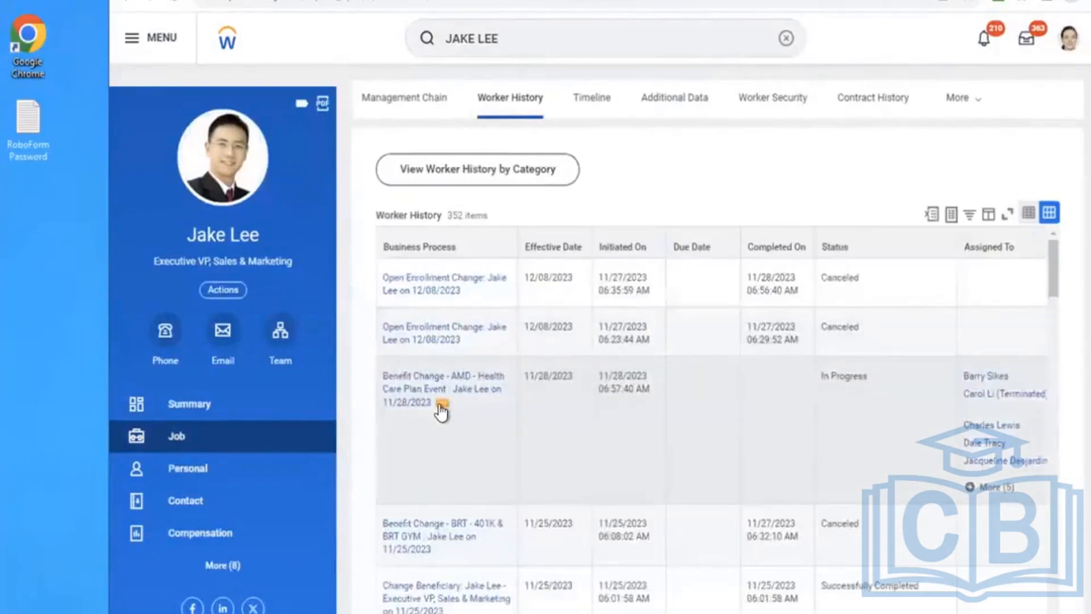
# Cancel the in-progress AMD benefit change with comment 'TEST', then submit and approve.
pyautogui.click(442, 407)
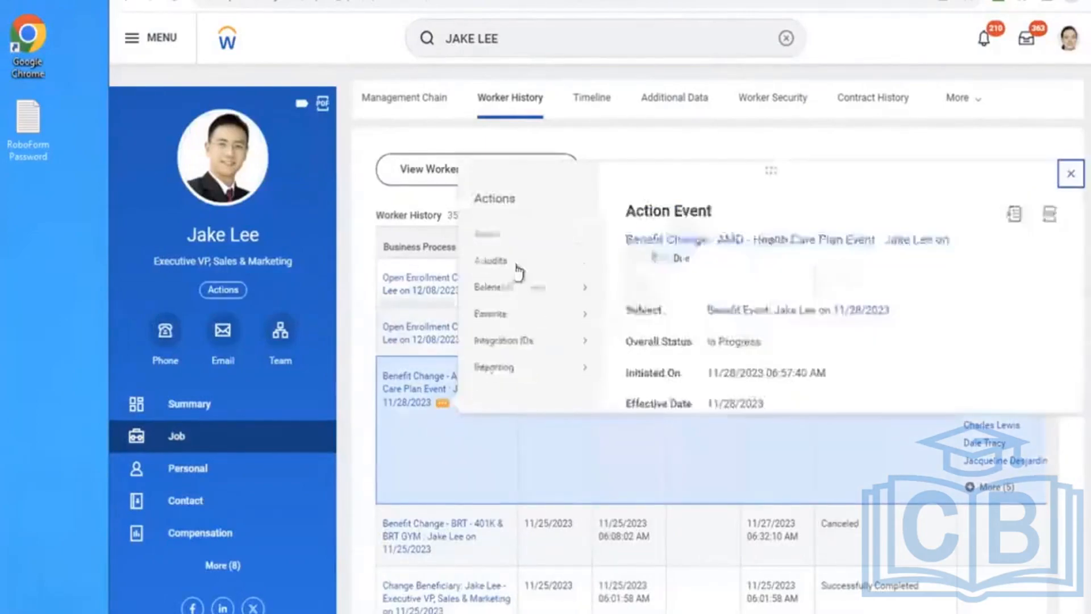
pyautogui.moveTo(528, 295)
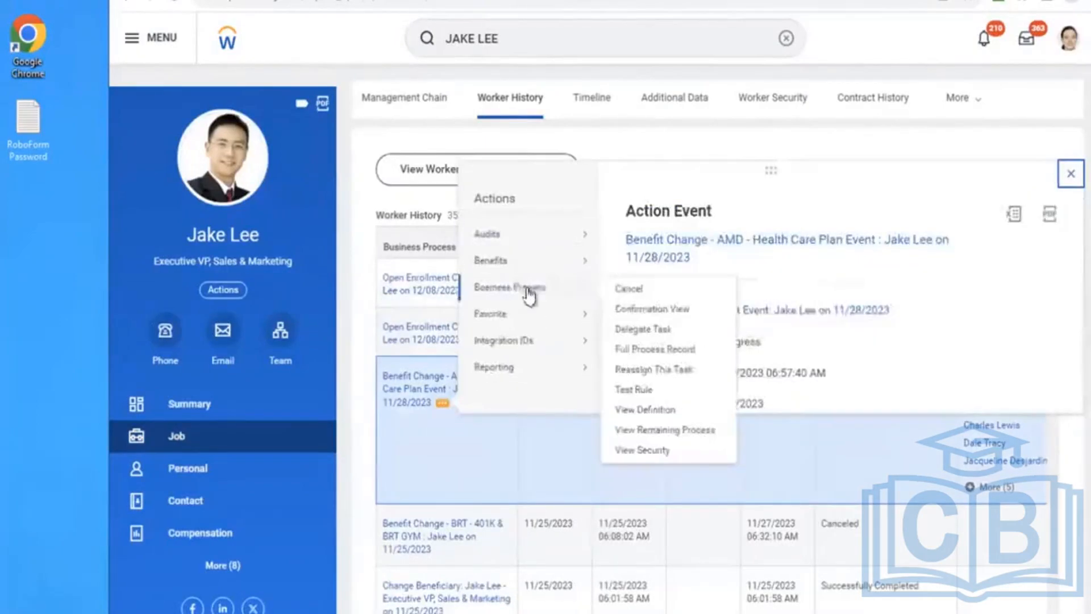
pyautogui.click(628, 288)
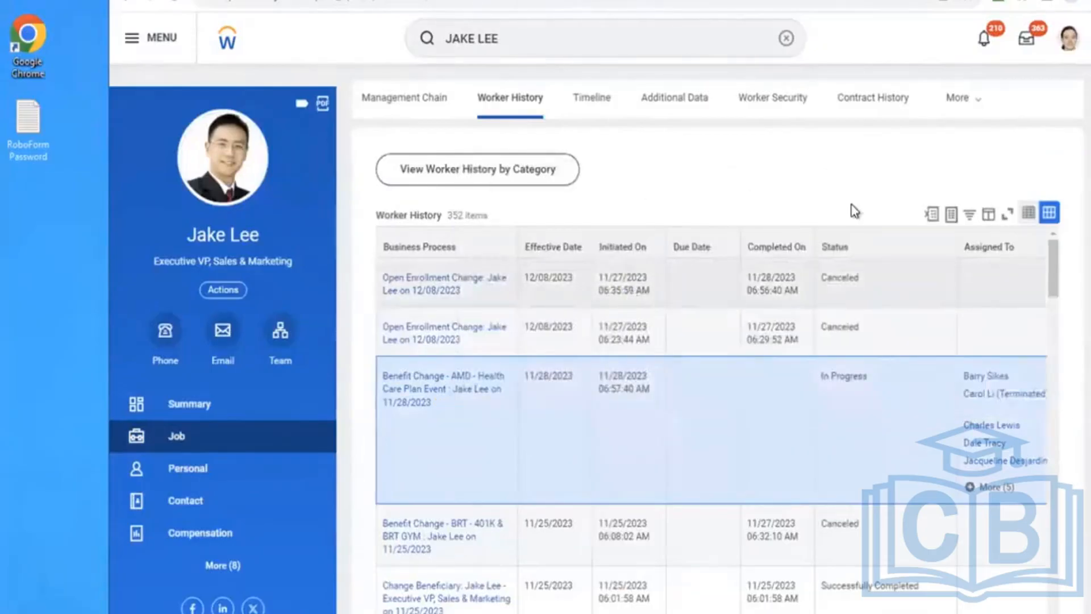
pyautogui.scroll(-7, 856, 228)
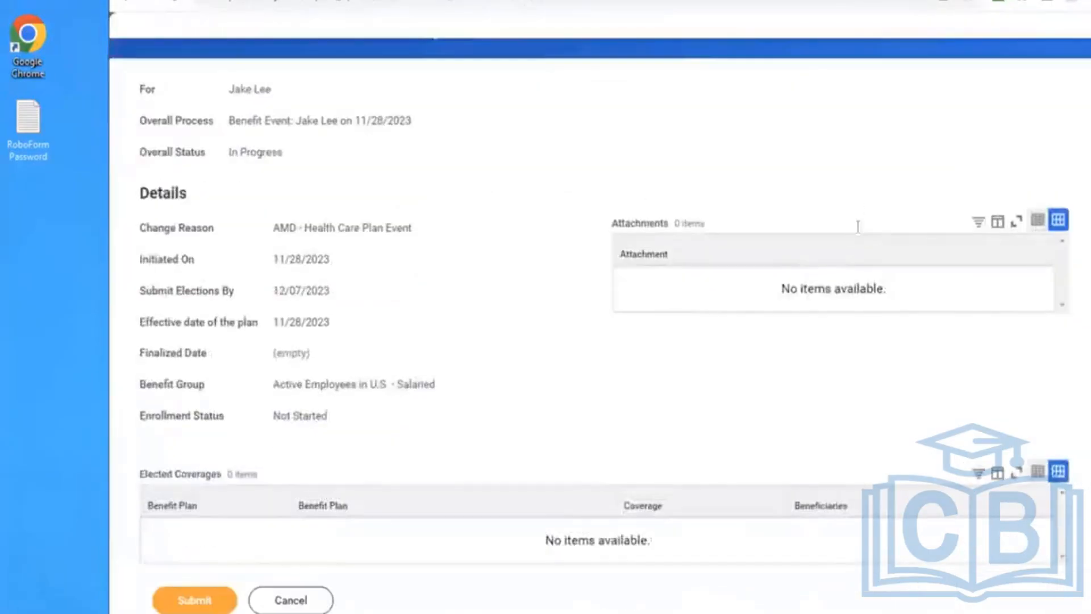
pyautogui.click(519, 358)
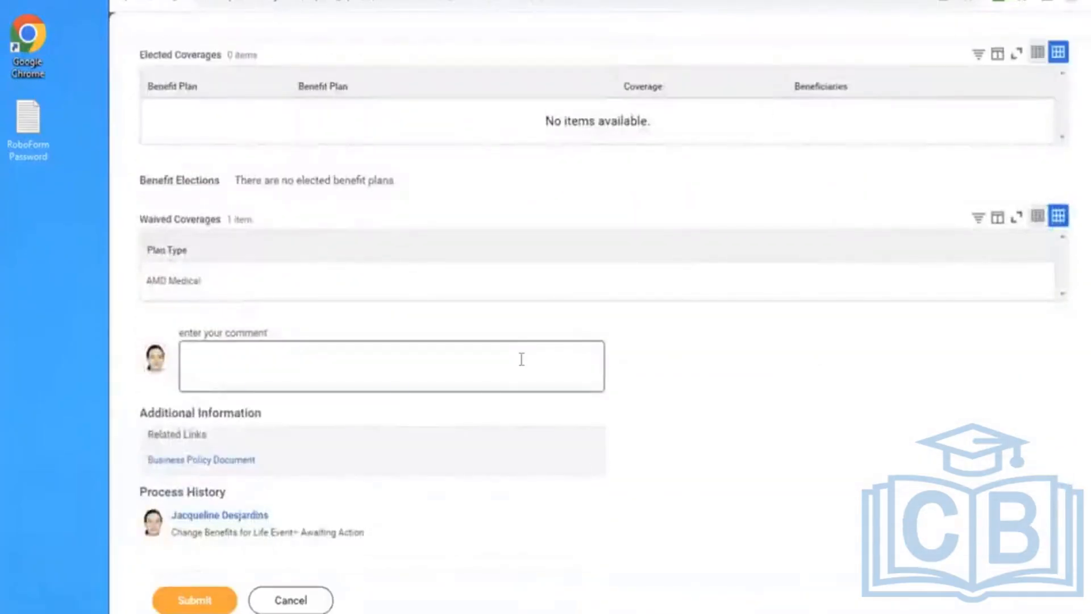
pyautogui.write('TEST')
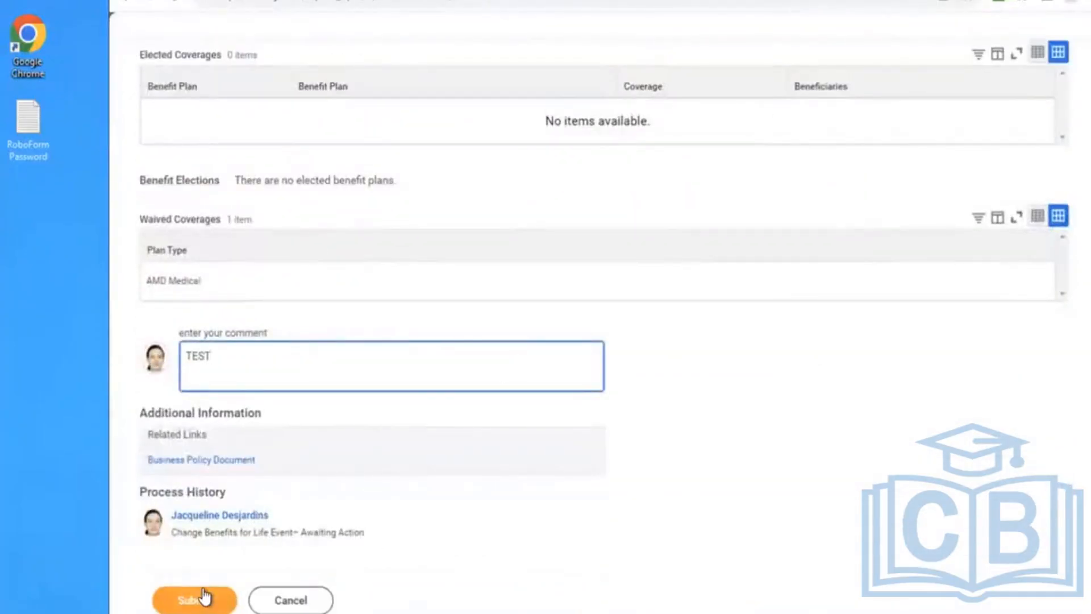
pyautogui.click(202, 596)
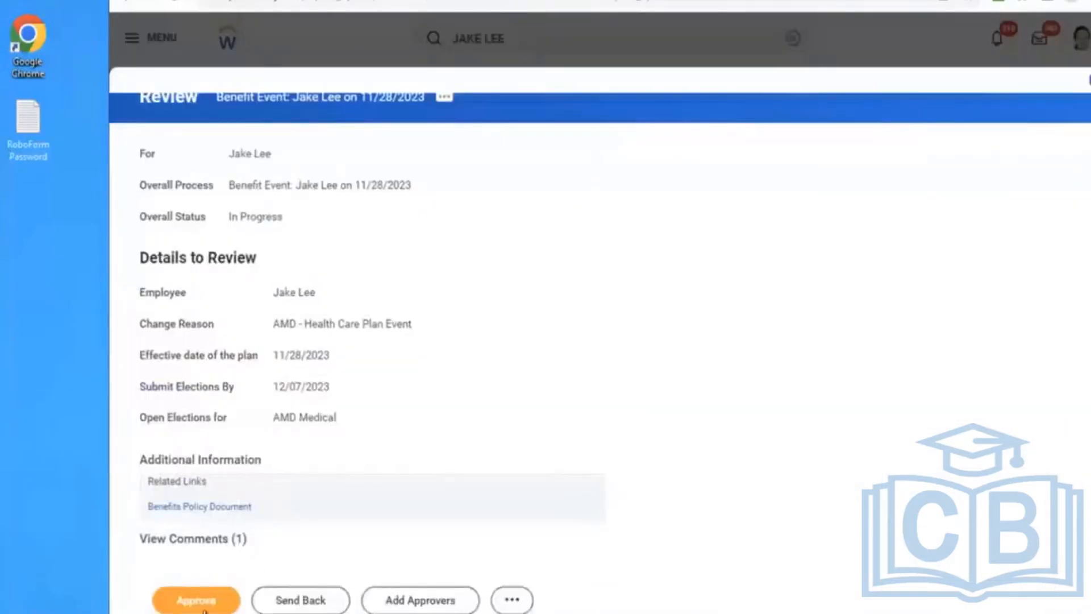
pyautogui.click(199, 603)
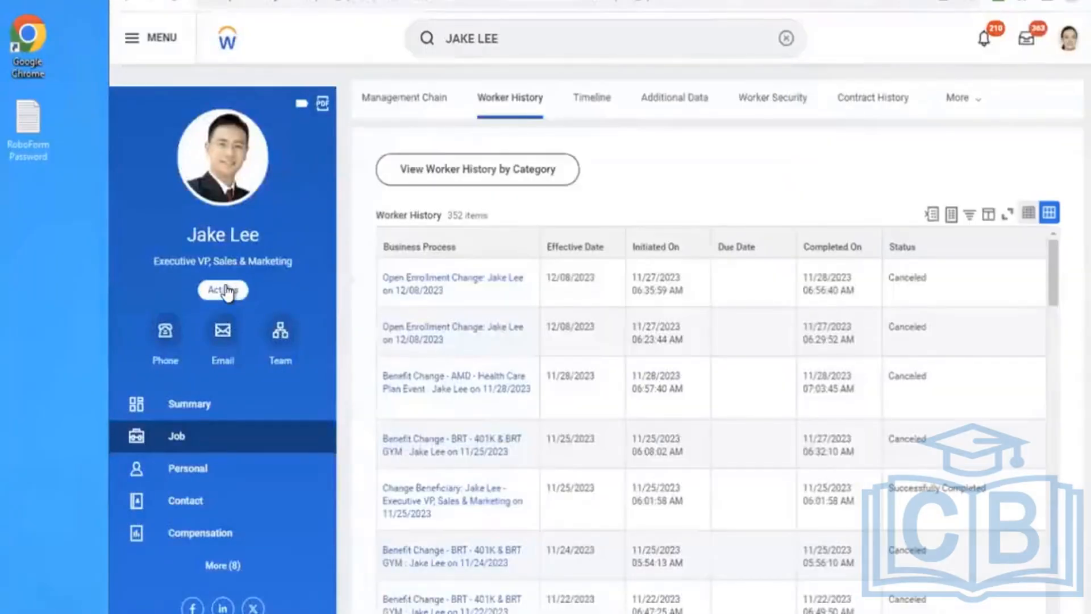
# Submit a Change Benefits event with reason AMD - Health Care Plan Event, effective 11/28/2023, and open it.
pyautogui.click(226, 286)
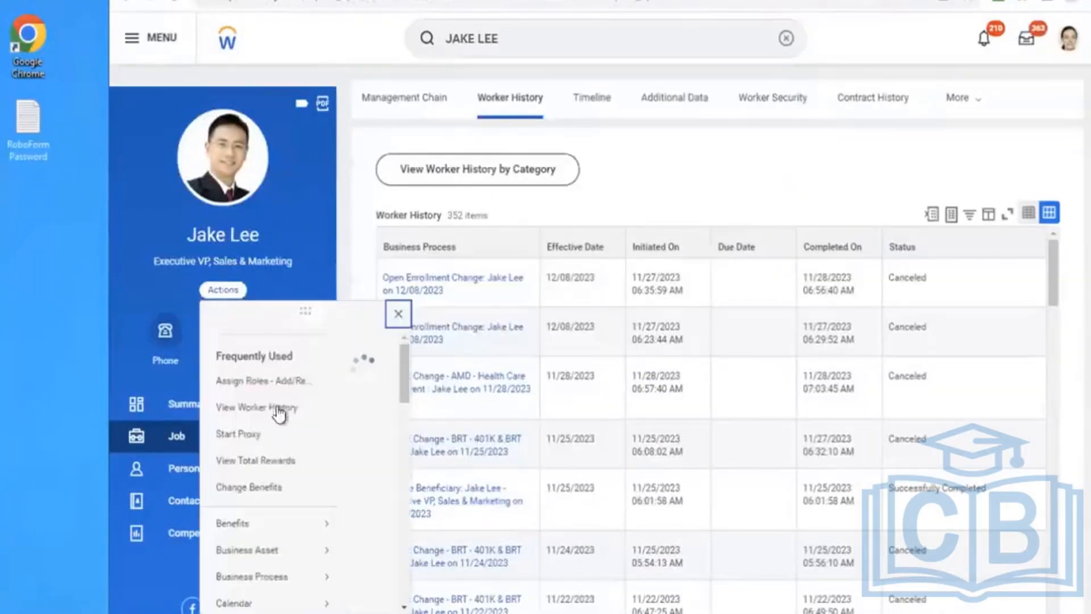
pyautogui.moveTo(284, 543)
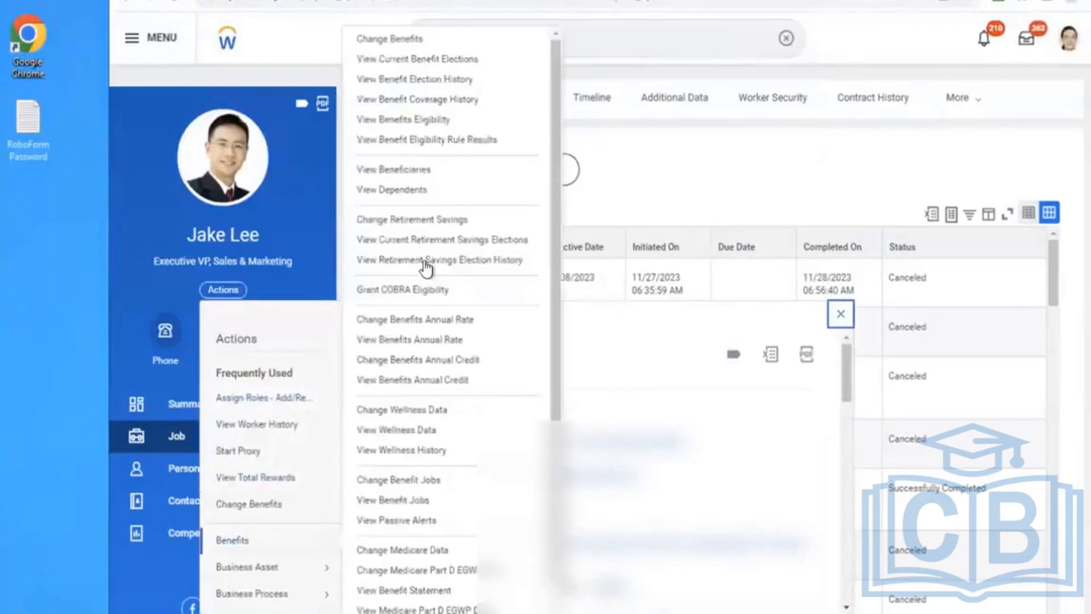
pyautogui.click(480, 114)
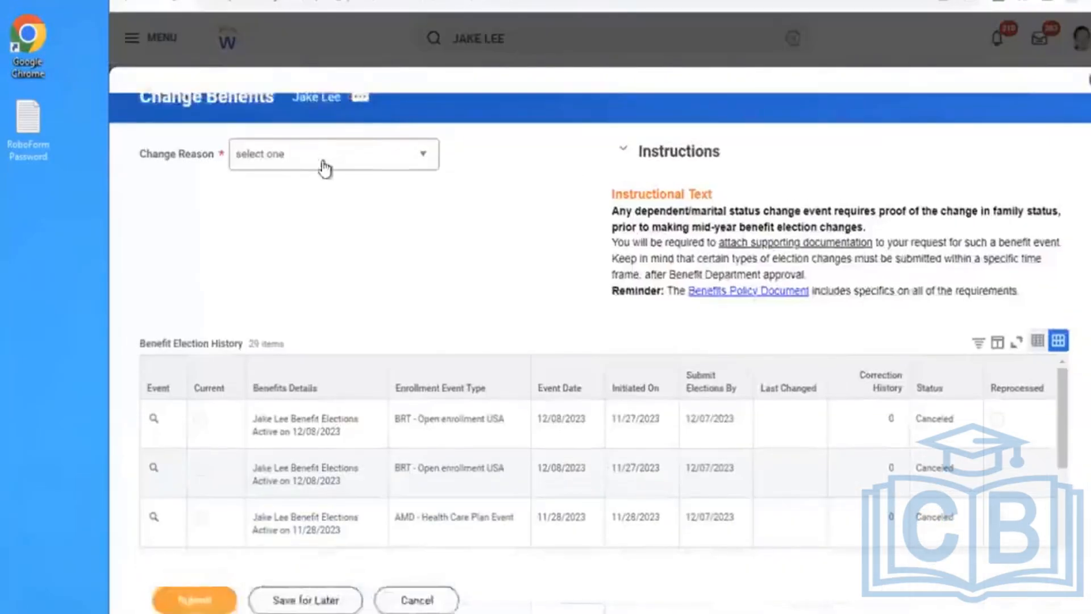
pyautogui.click(324, 165)
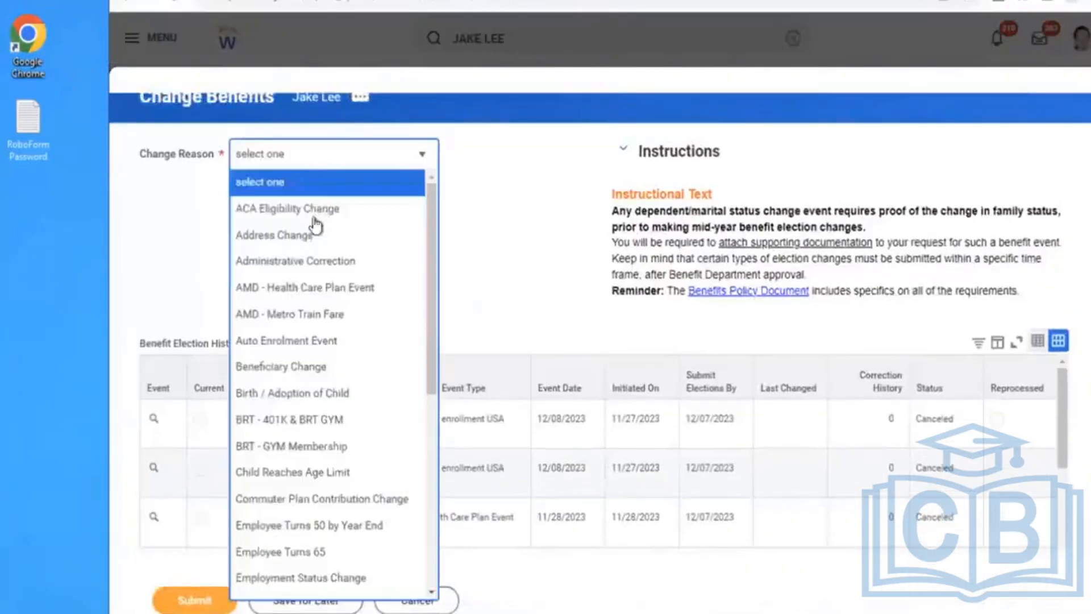
pyautogui.click(292, 289)
pyautogui.click(359, 206)
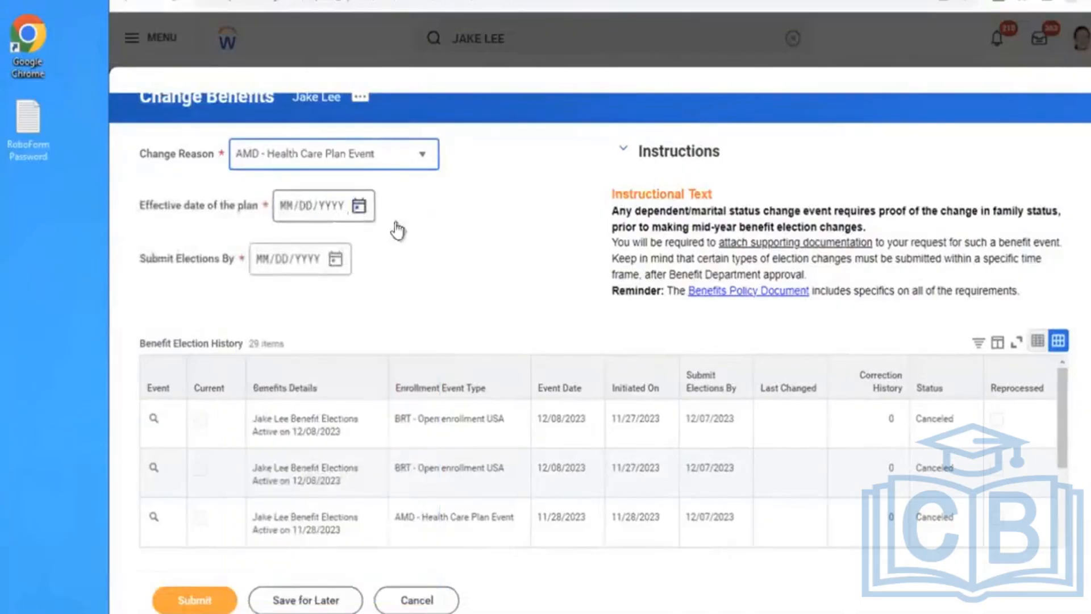
pyautogui.click(477, 378)
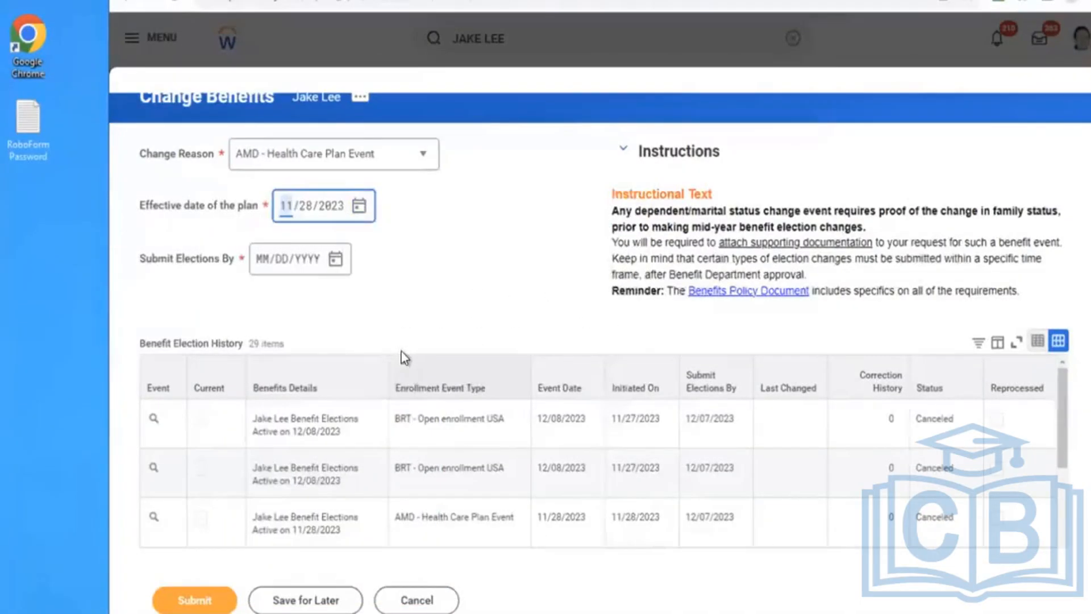
pyautogui.click(191, 607)
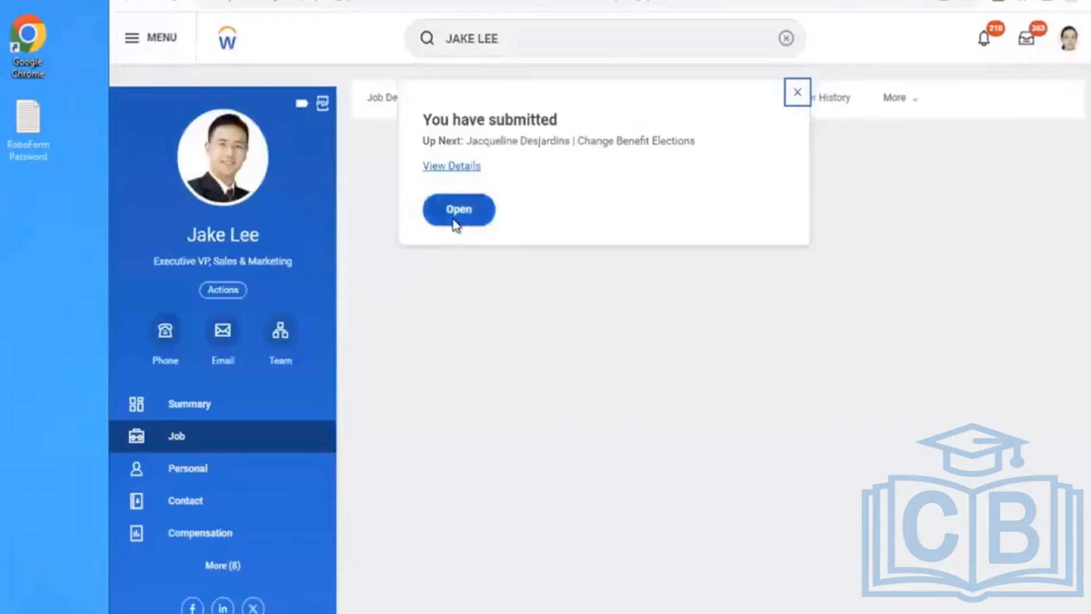
pyautogui.click(454, 223)
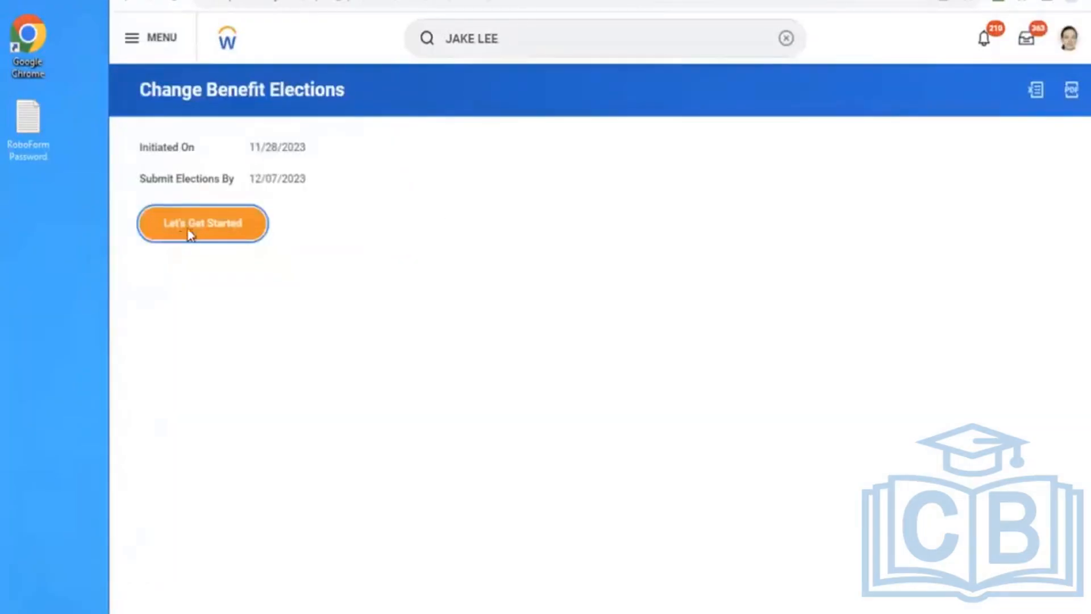
# Enroll in the Met Life - AMD PPO medical plan and add the spouse as a dependent, giving EE + Spouse coverage at $125.00 per paycheck.
pyautogui.click(190, 234)
pyautogui.click(300, 357)
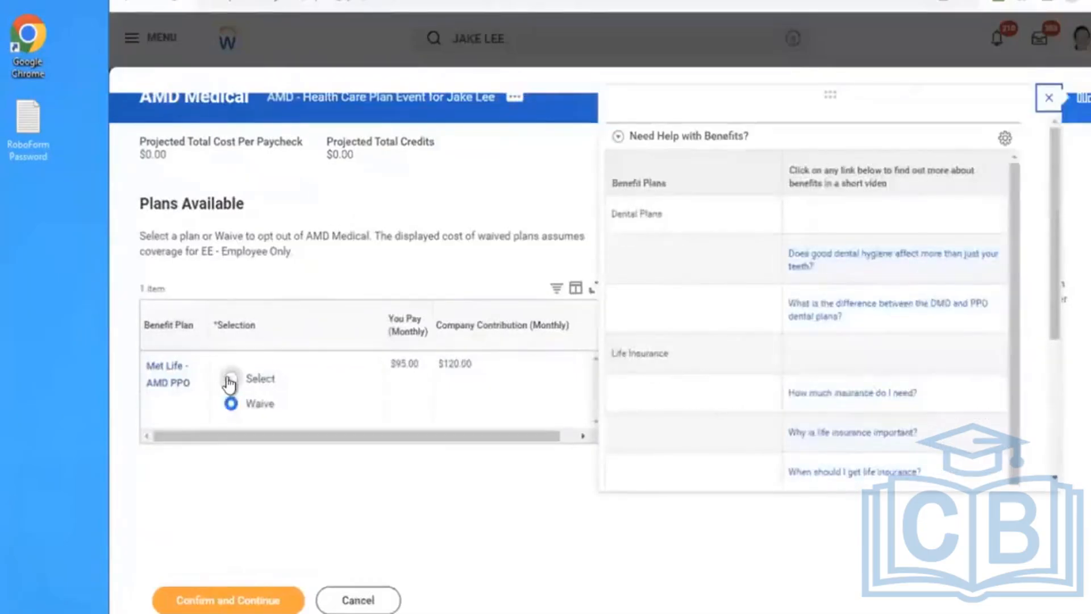
pyautogui.click(230, 379)
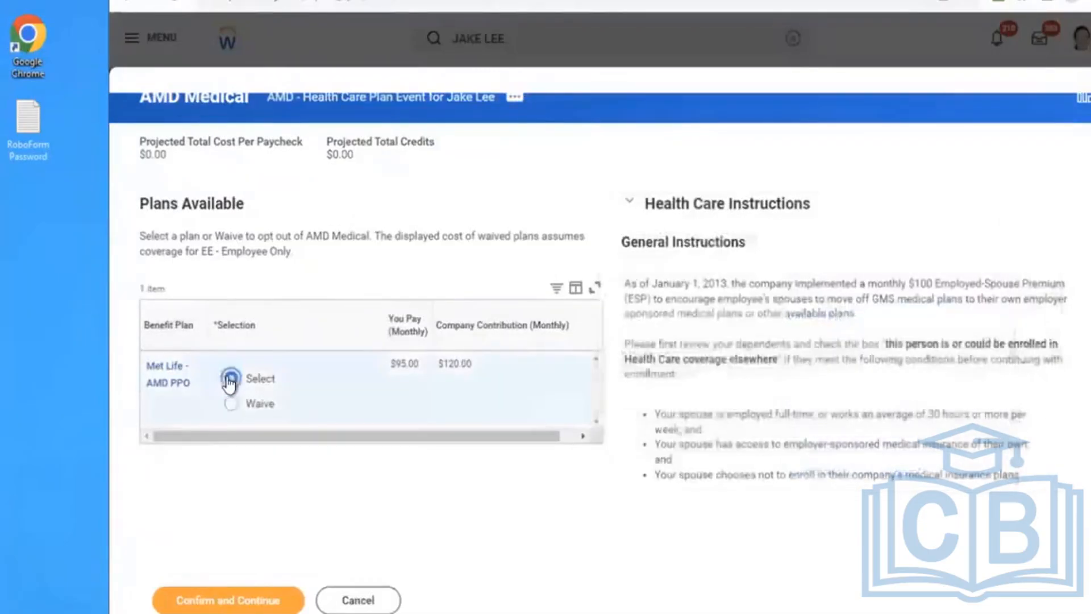
pyautogui.click(229, 597)
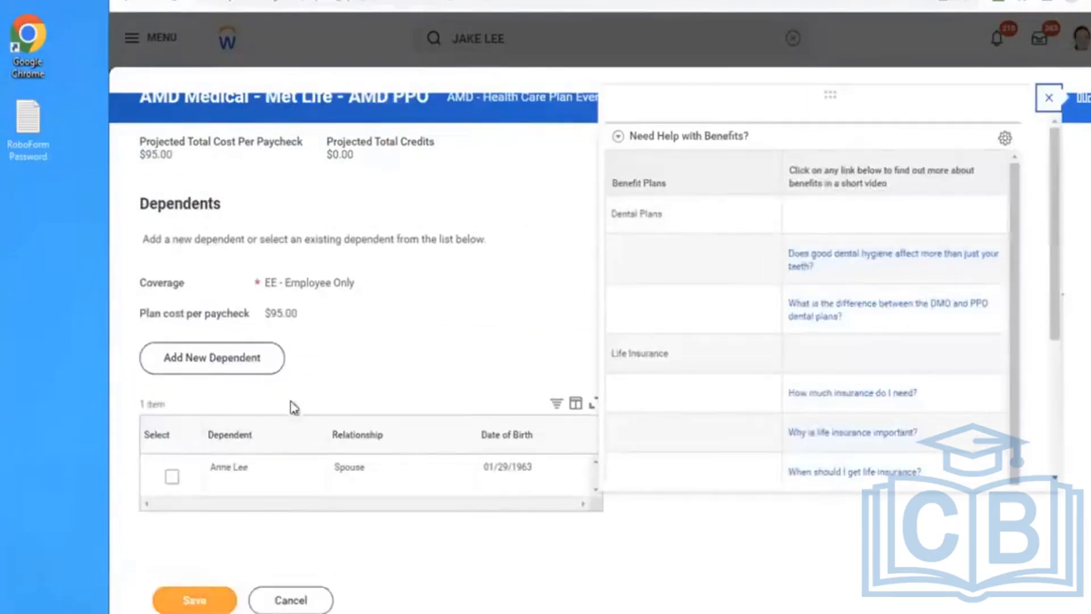
pyautogui.click(171, 476)
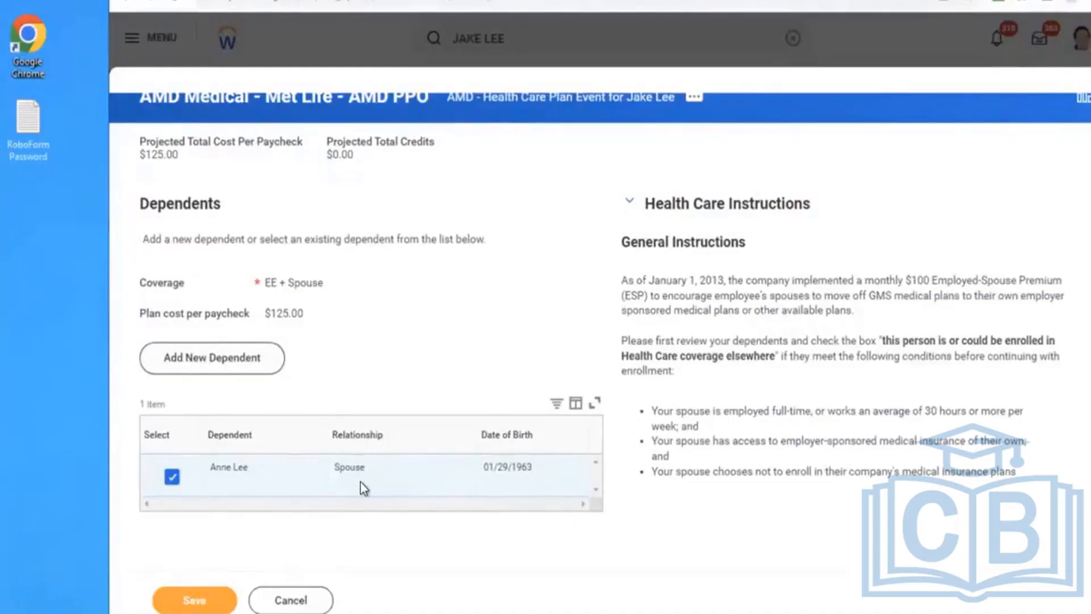
# Save the AMD PPO election with the spouse as the only dependent, at $125.00 per paycheck.
pyautogui.tripleClick(411, 340)
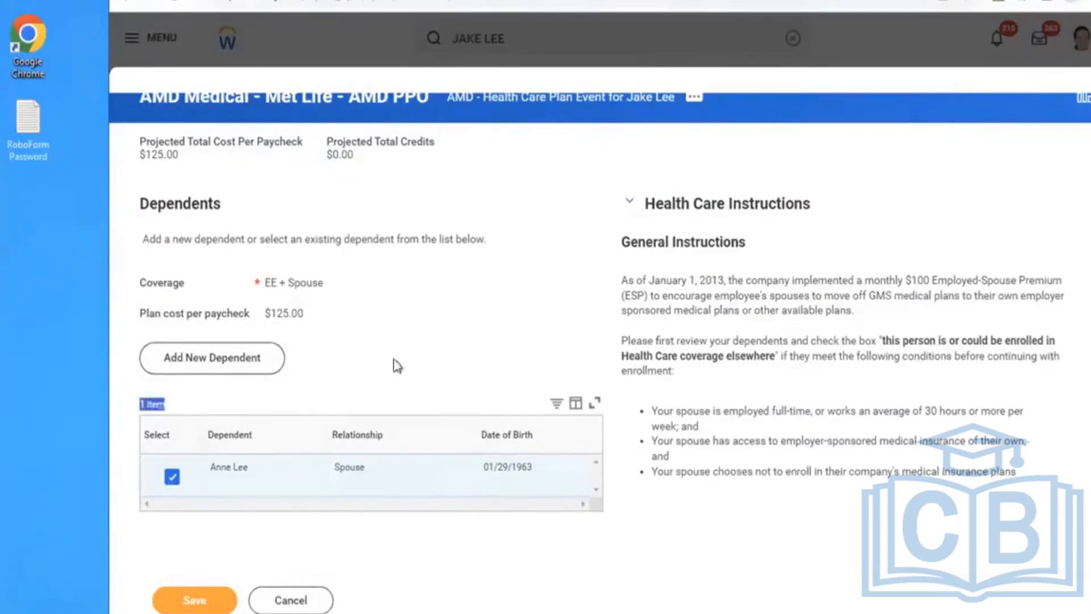
pyautogui.click(182, 602)
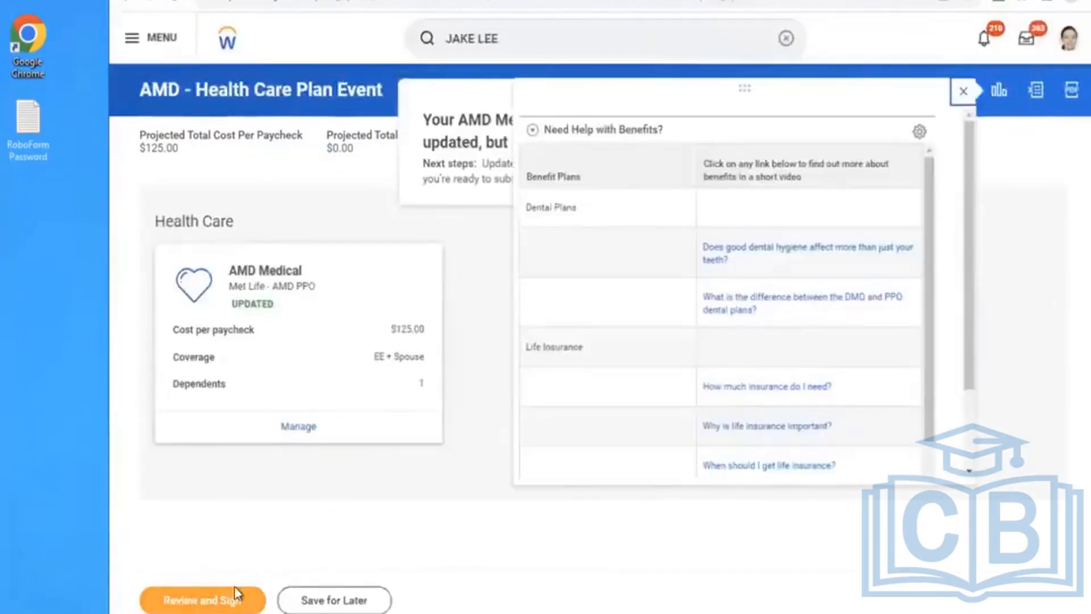
# Review and e-sign the AMD Medical PPO EE + Spouse elections, submit them, and view the statement.
pyautogui.click(217, 601)
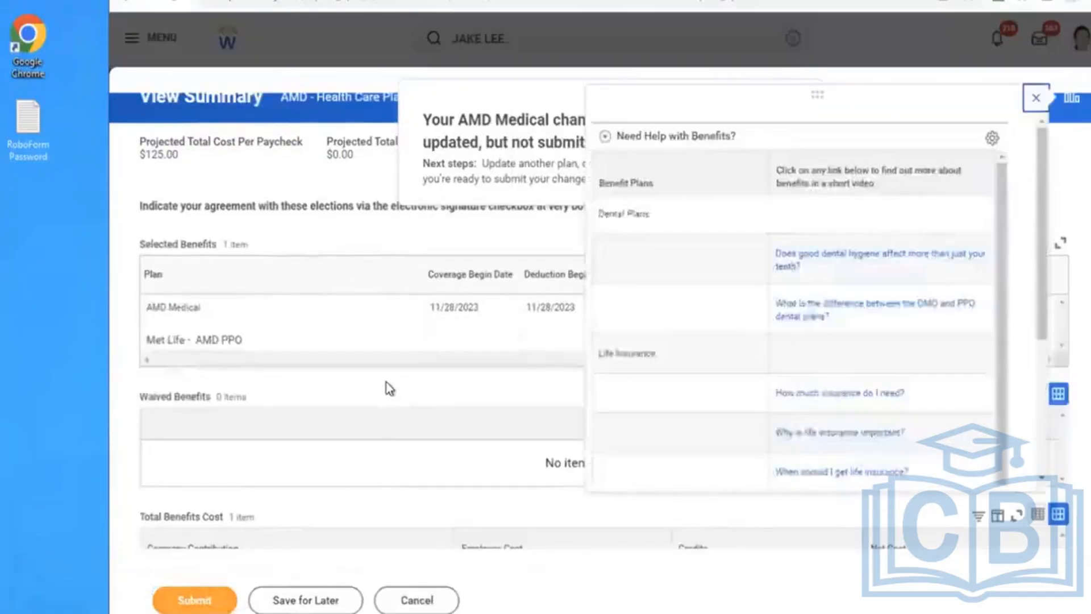
pyautogui.scroll(-8, 385, 387)
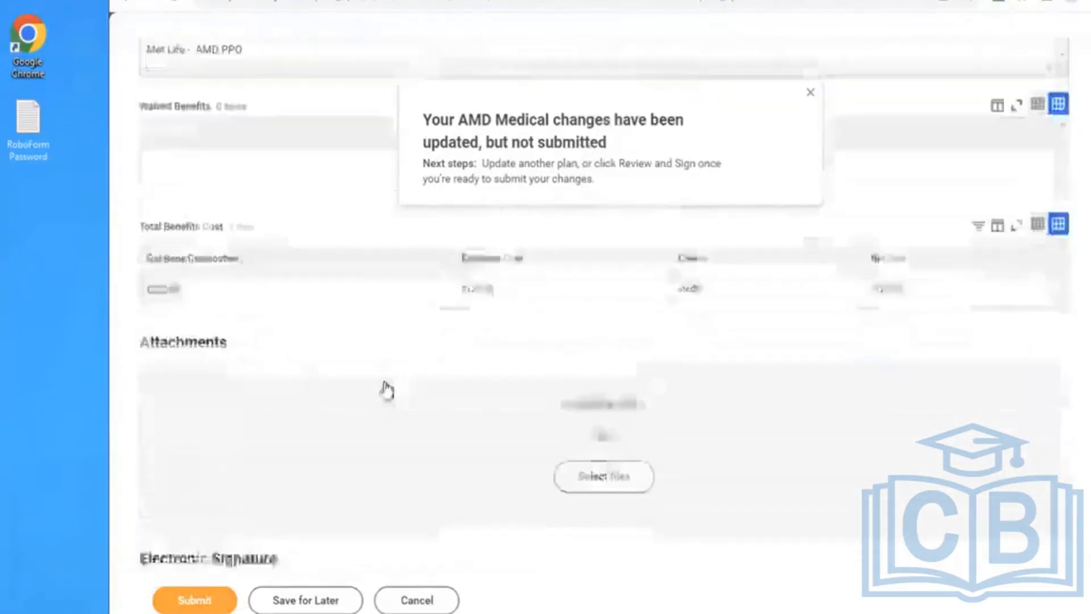
pyautogui.click(200, 522)
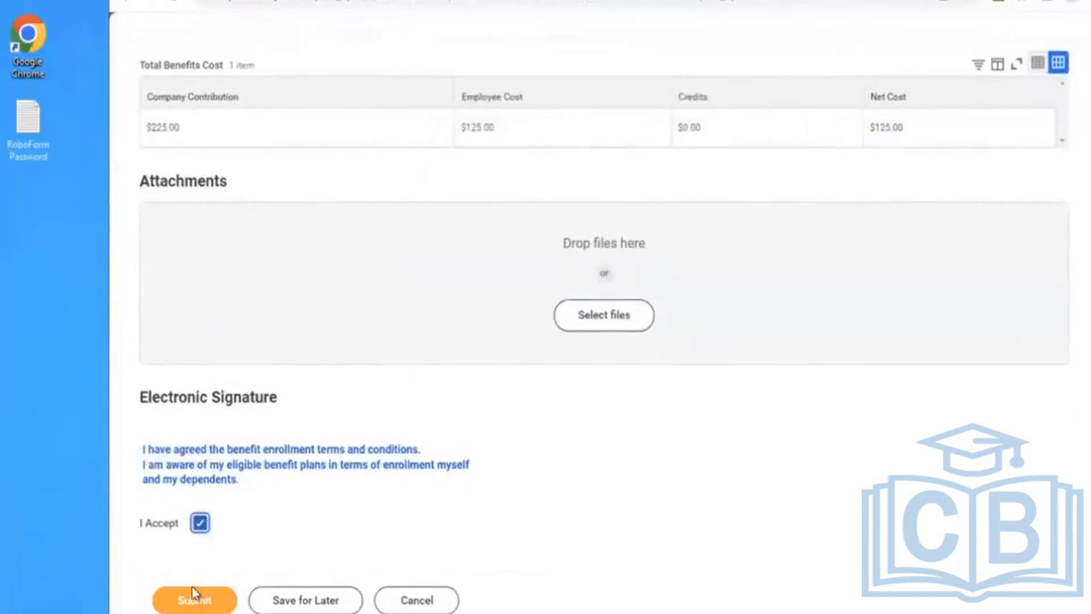
pyautogui.click(193, 597)
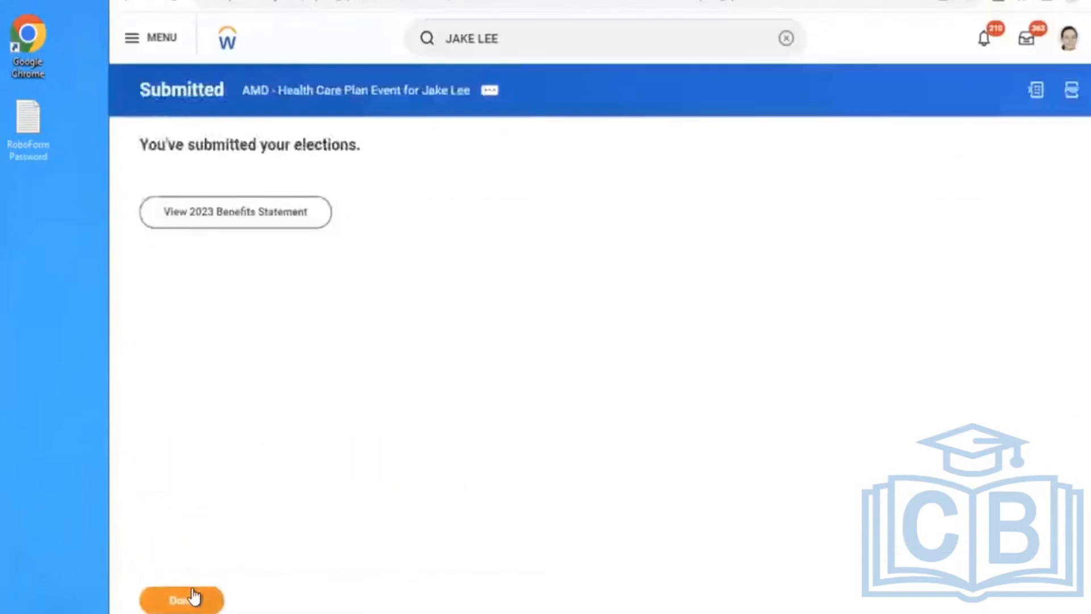
pyautogui.click(269, 226)
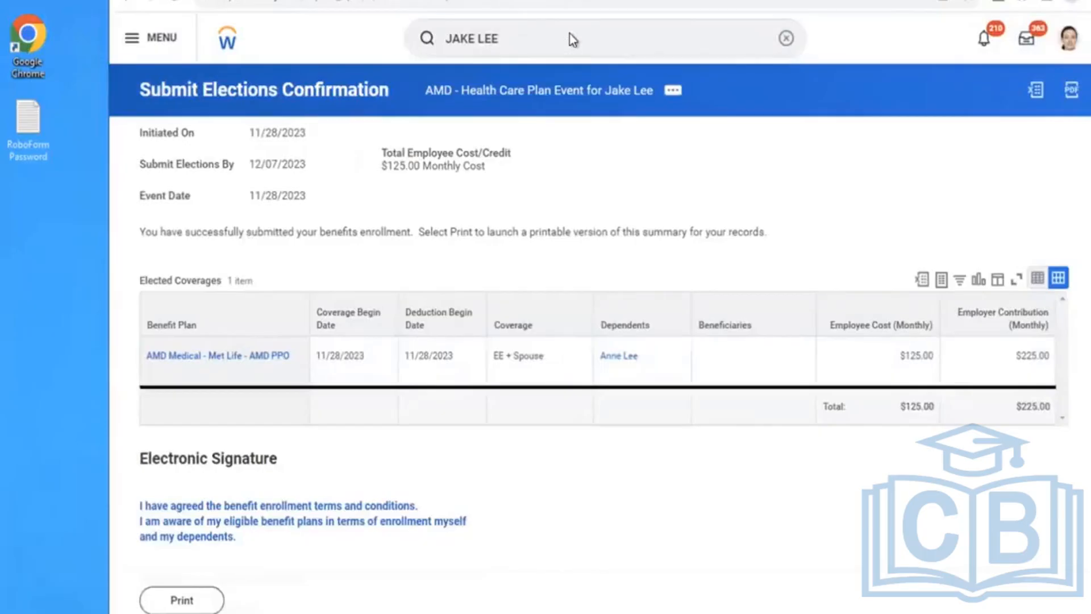
# Find the employee, open his profile, and show Worker History from the Job section.
pyautogui.press('Return')
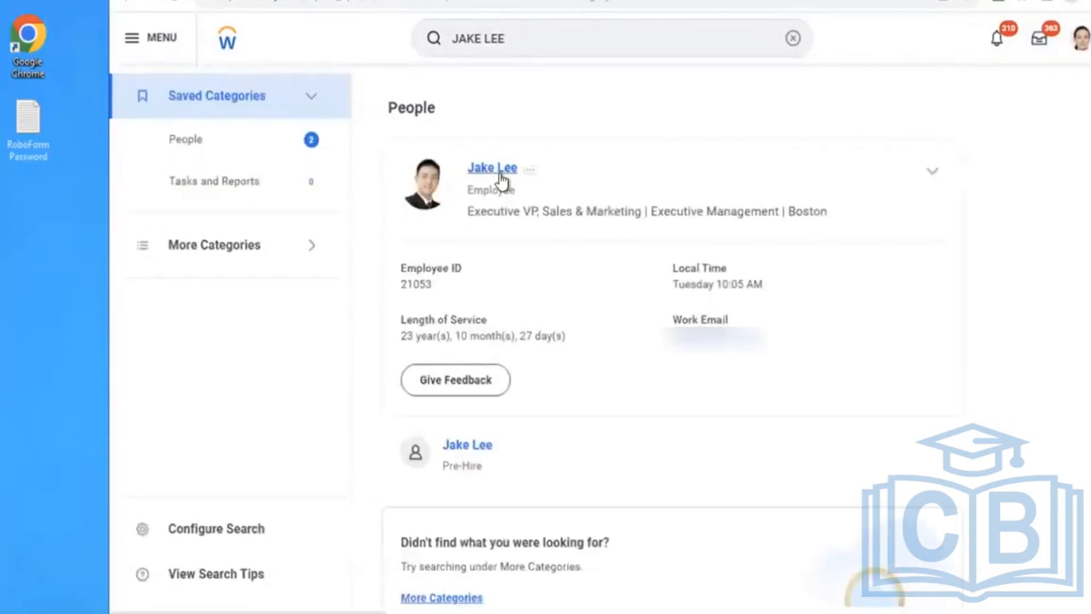
pyautogui.click(492, 168)
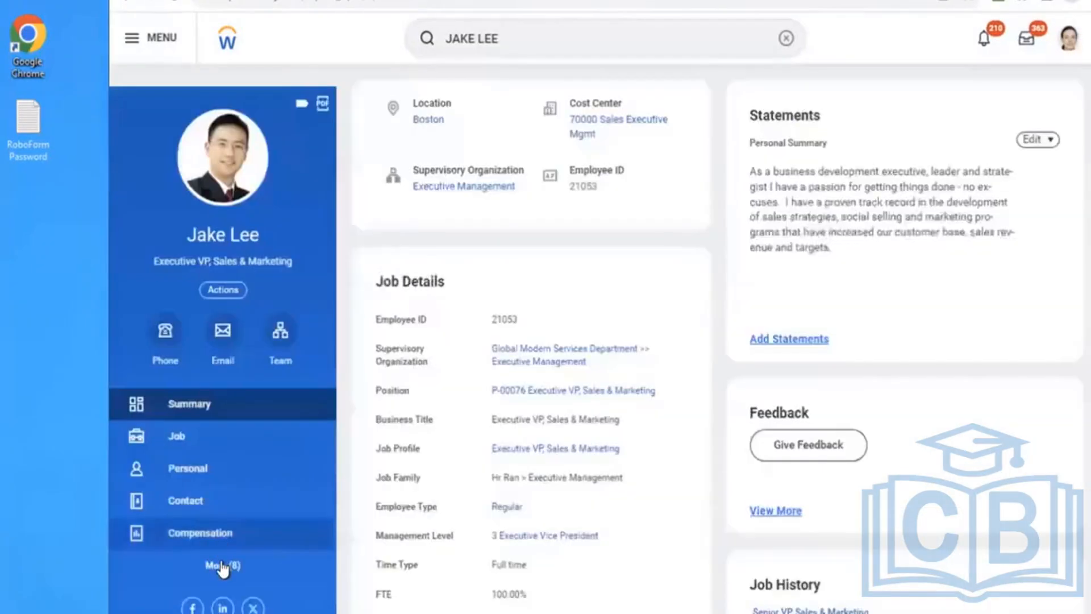
pyautogui.click(222, 567)
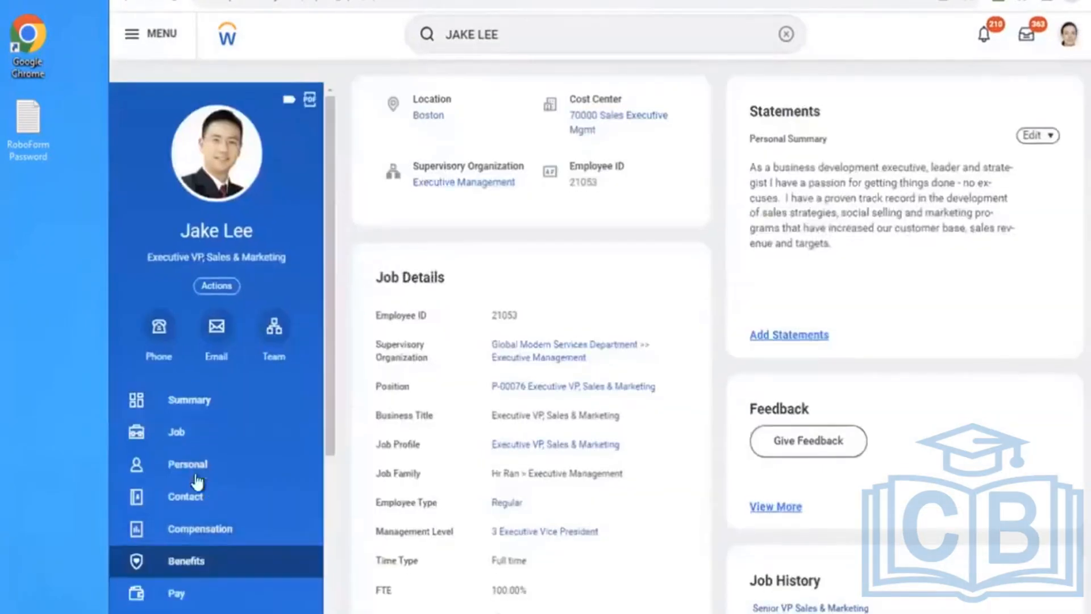
pyautogui.click(200, 563)
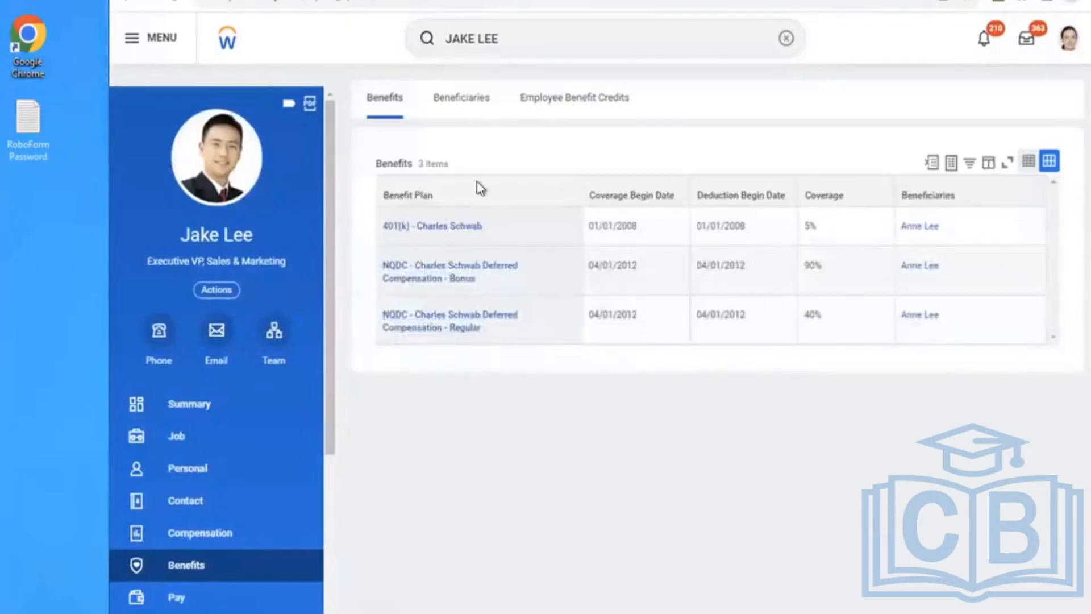
pyautogui.click(219, 435)
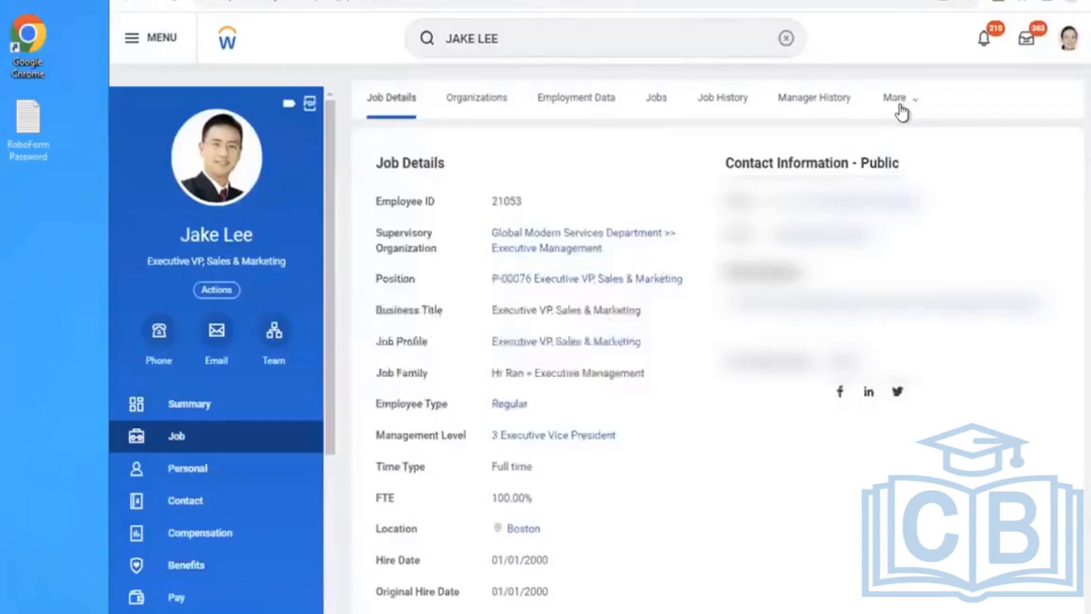
pyautogui.click(897, 101)
pyautogui.click(950, 312)
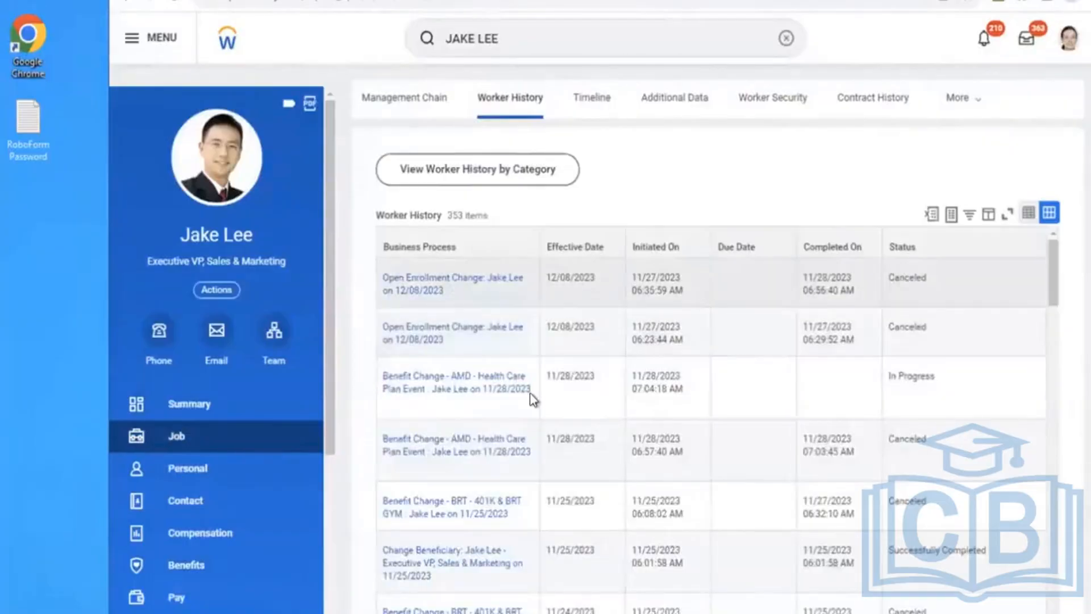
# Open the in-progress AMD Health Care Plan Event and show its remaining Review COBRA Eligibility step.
pyautogui.click(483, 389)
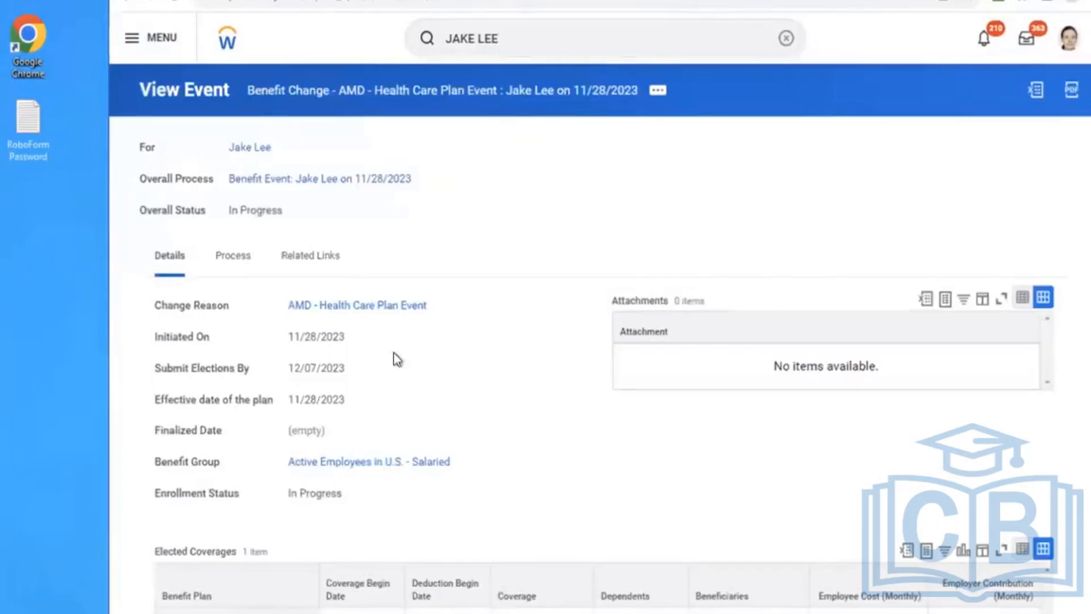
pyautogui.click(214, 275)
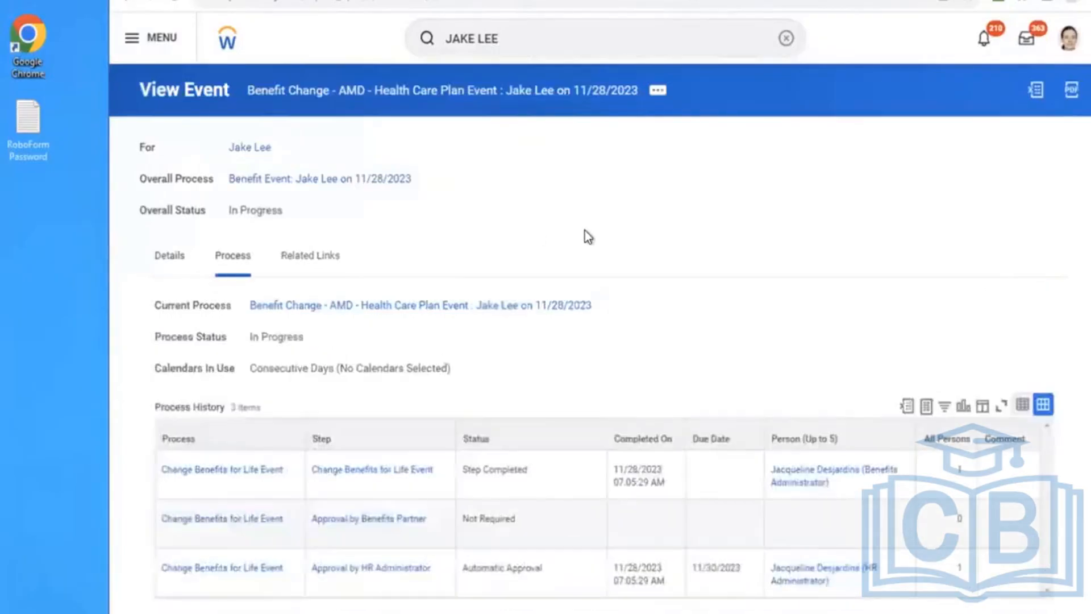
pyautogui.scroll(-3, 588, 236)
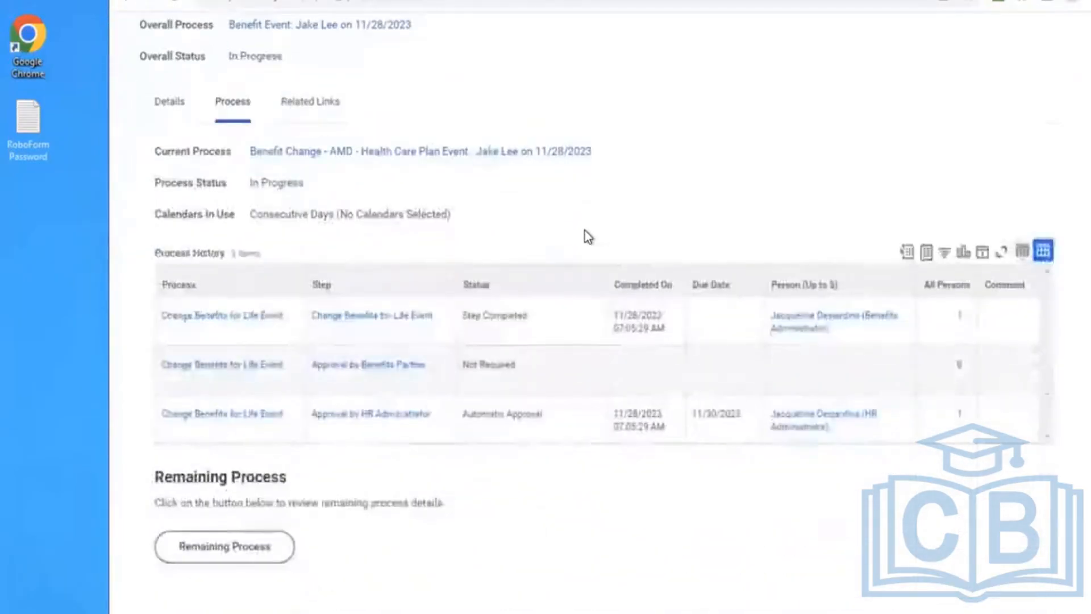
pyautogui.click(221, 546)
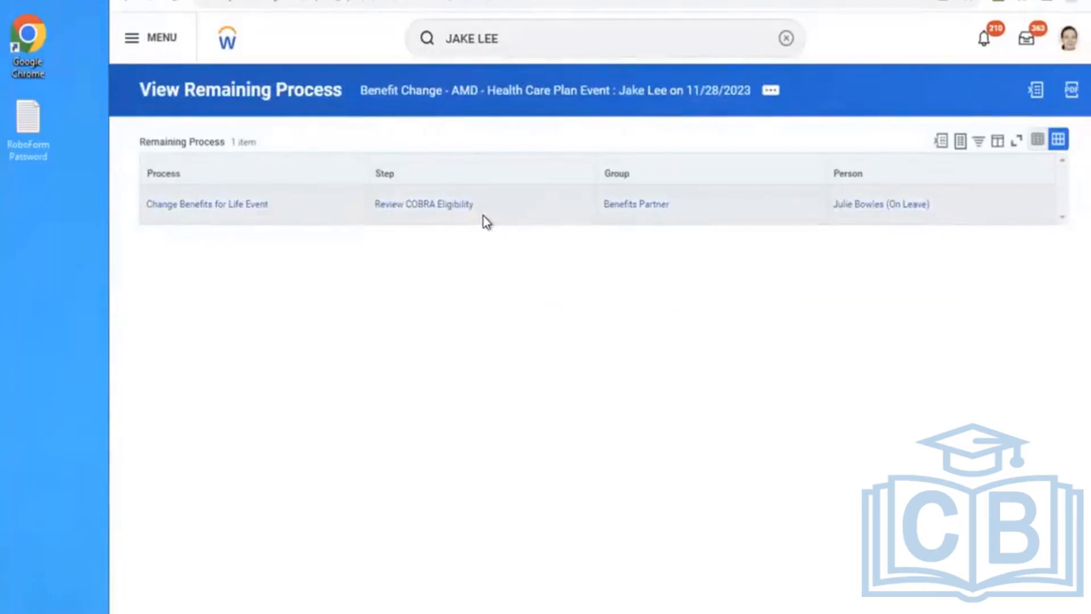
pyautogui.click(773, 96)
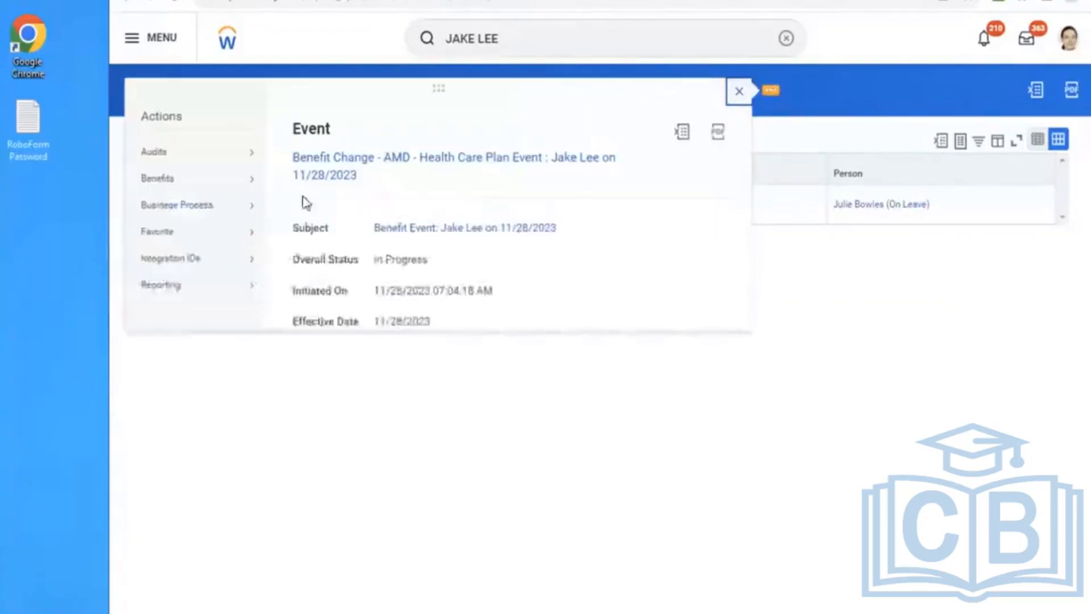
# Cancel the remaining COBRA review process with comment 'TEST' and submit the cancellation.
pyautogui.moveTo(214, 204)
pyautogui.click(331, 327)
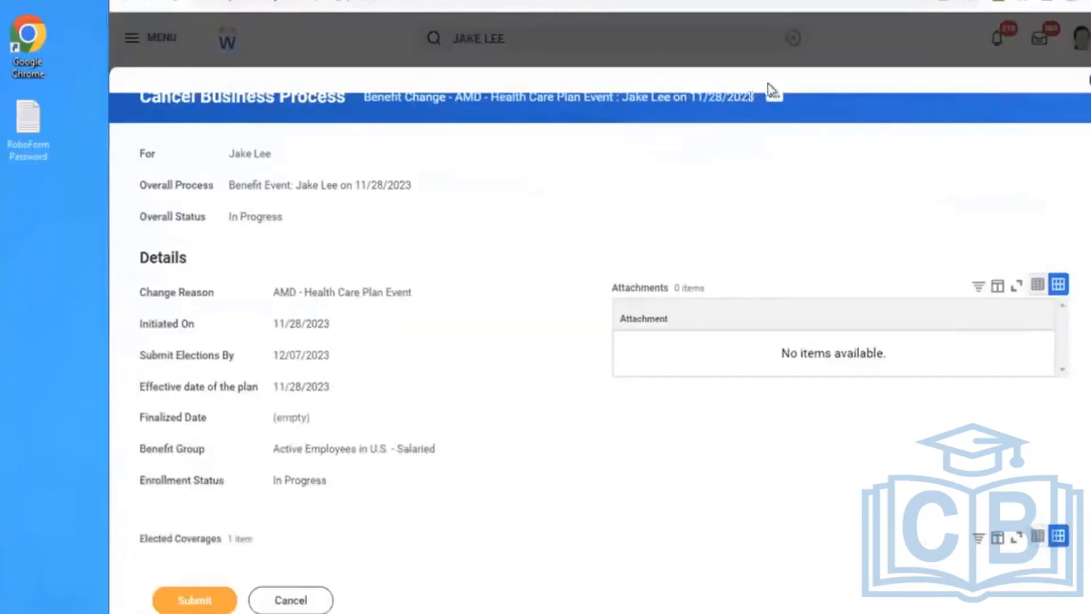
pyautogui.click(770, 106)
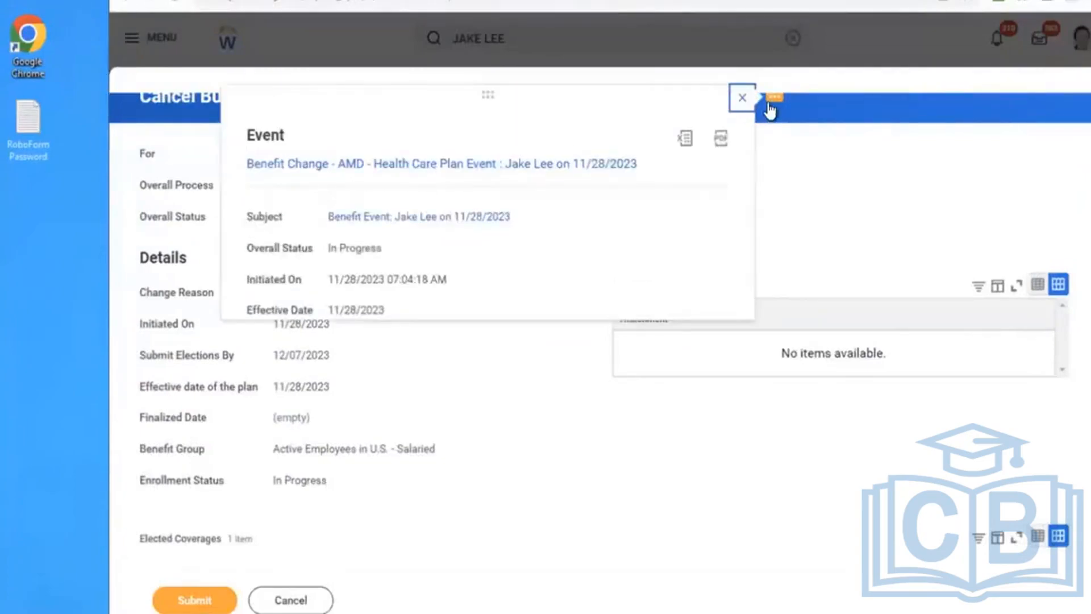
pyautogui.click(452, 488)
pyautogui.scroll(-6, 454, 496)
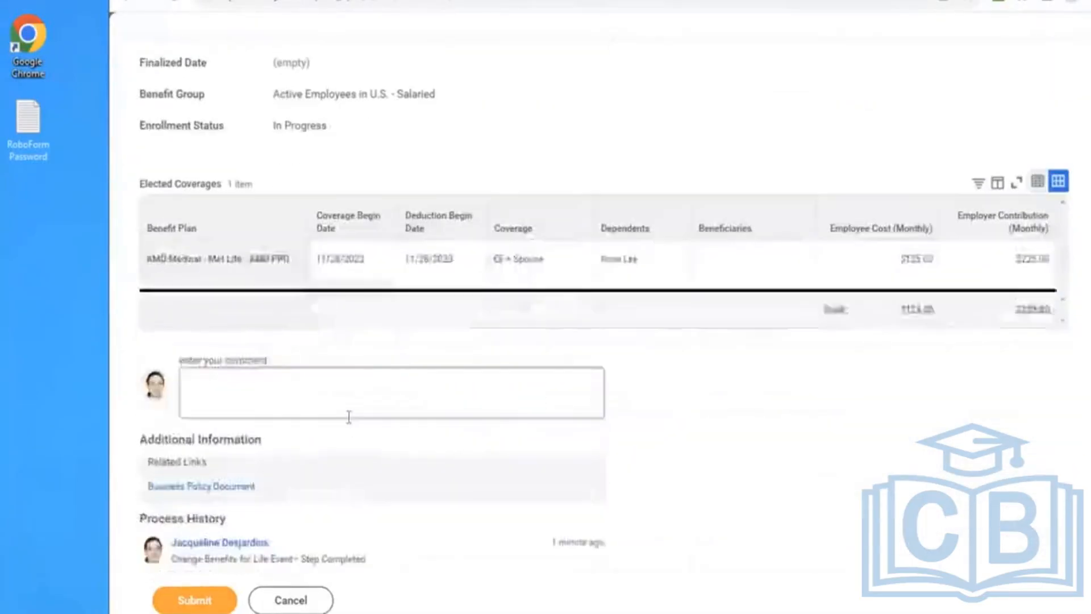
pyautogui.click(348, 417)
pyautogui.write('TEST')
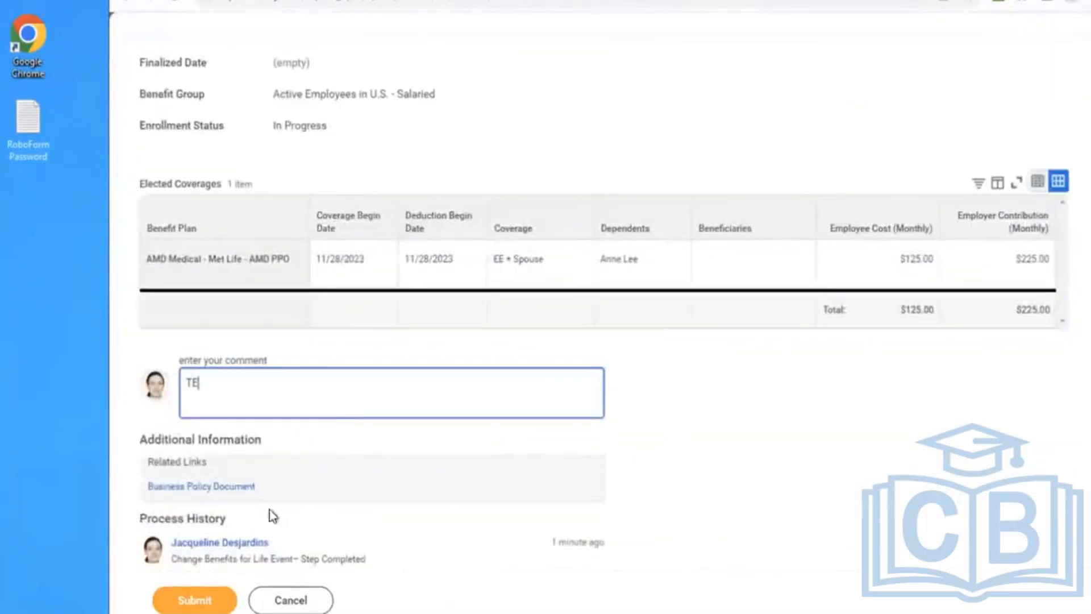
pyautogui.click(195, 600)
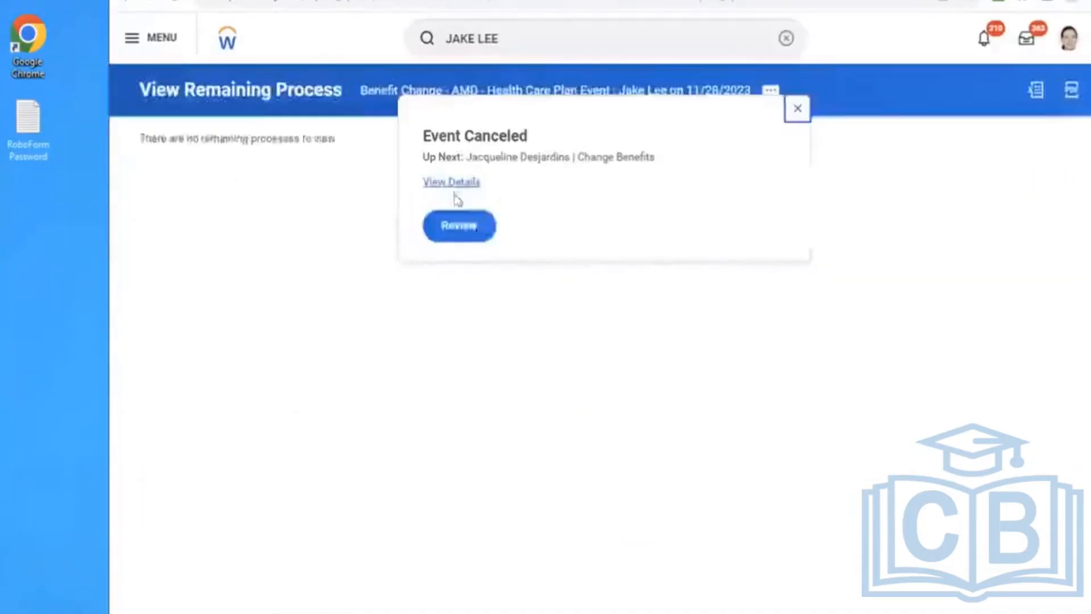
pyautogui.click(454, 224)
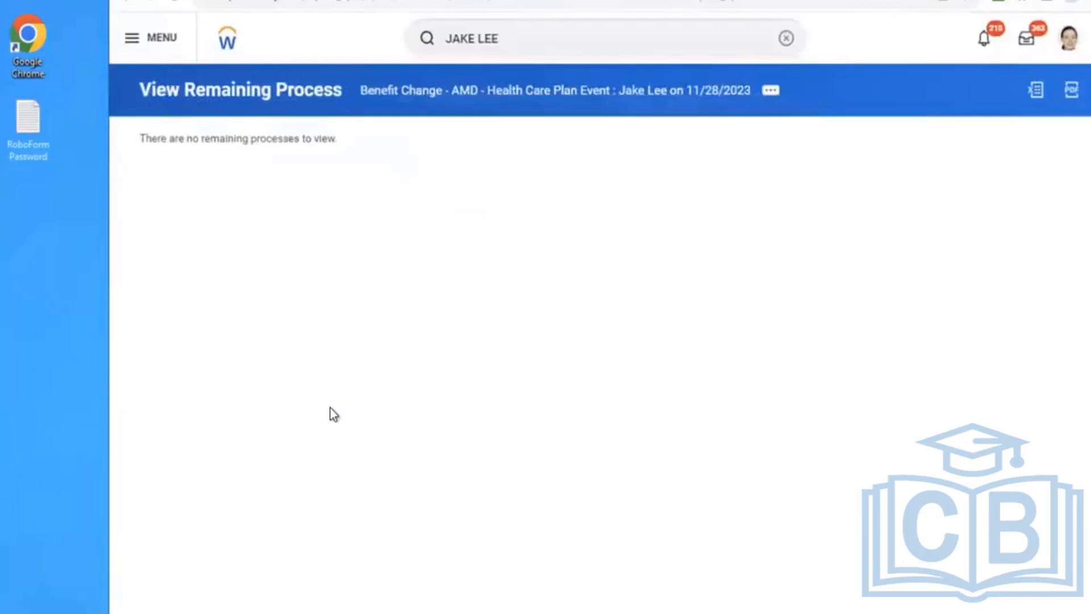
# Approve the benefit event, then view its Change Benefits for Global Modern Services Department definition.
pyautogui.click(208, 598)
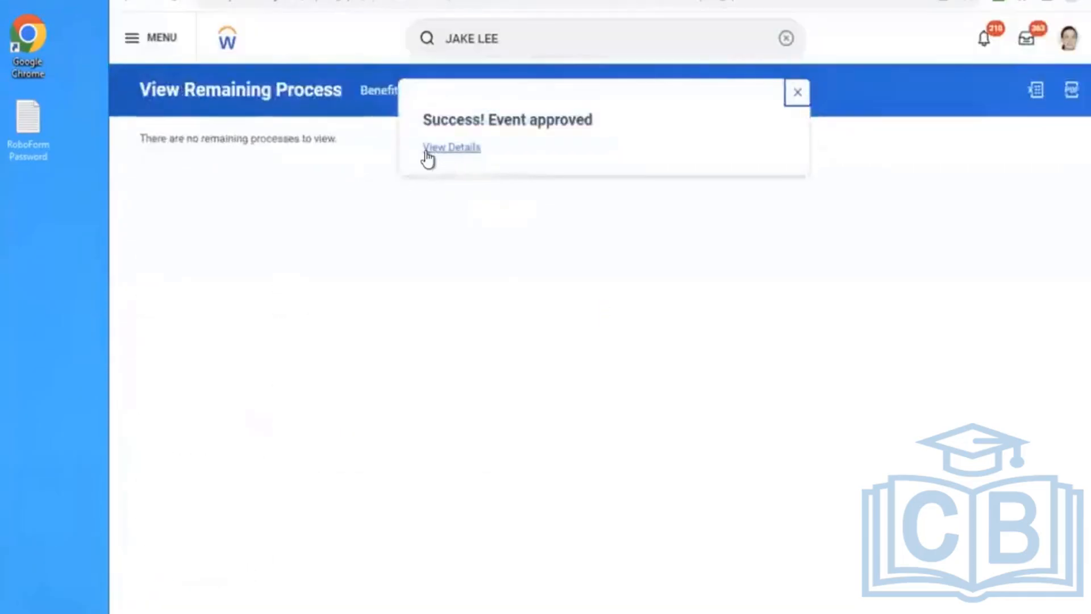
pyautogui.click(426, 150)
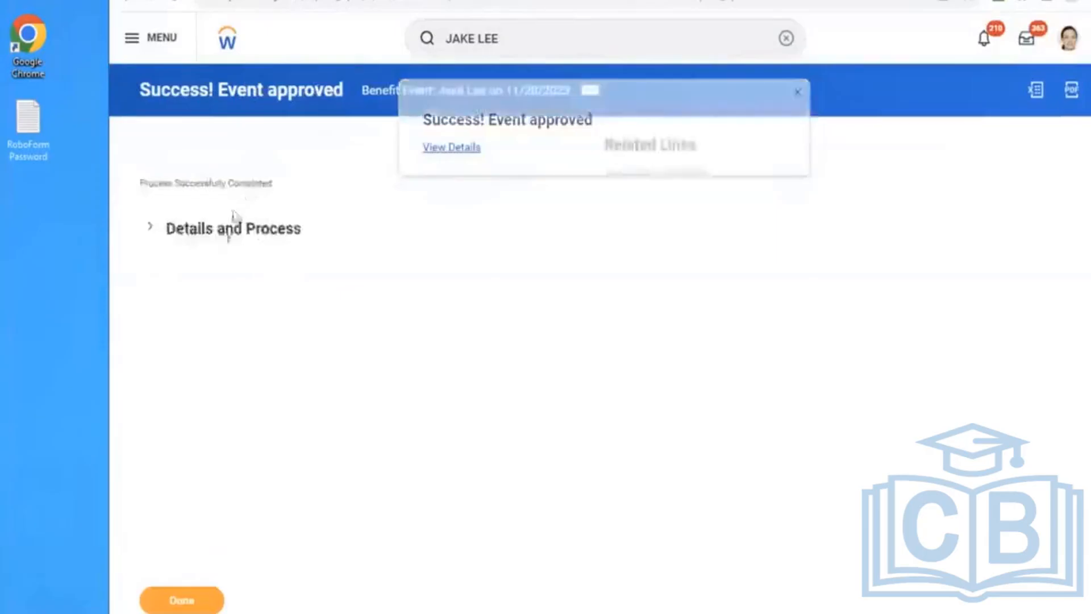
pyautogui.click(589, 90)
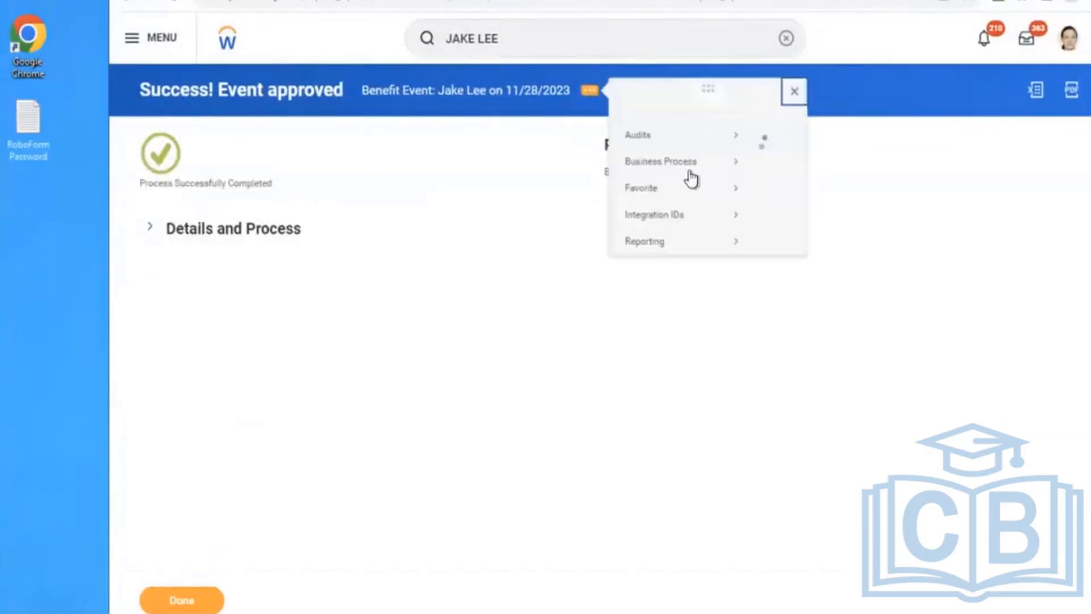
pyautogui.moveTo(706, 190)
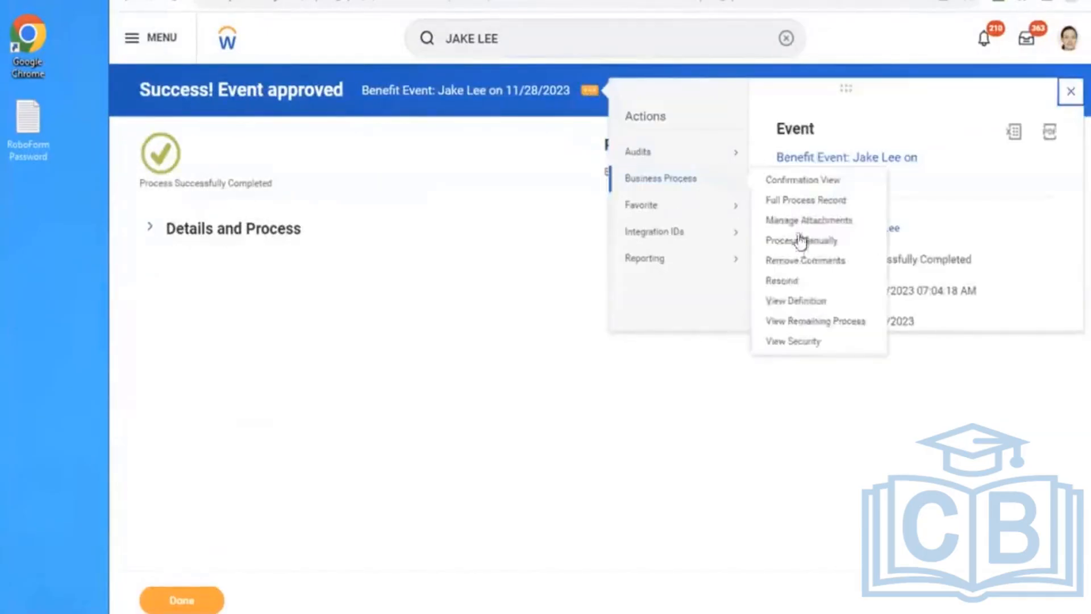
pyautogui.click(787, 300)
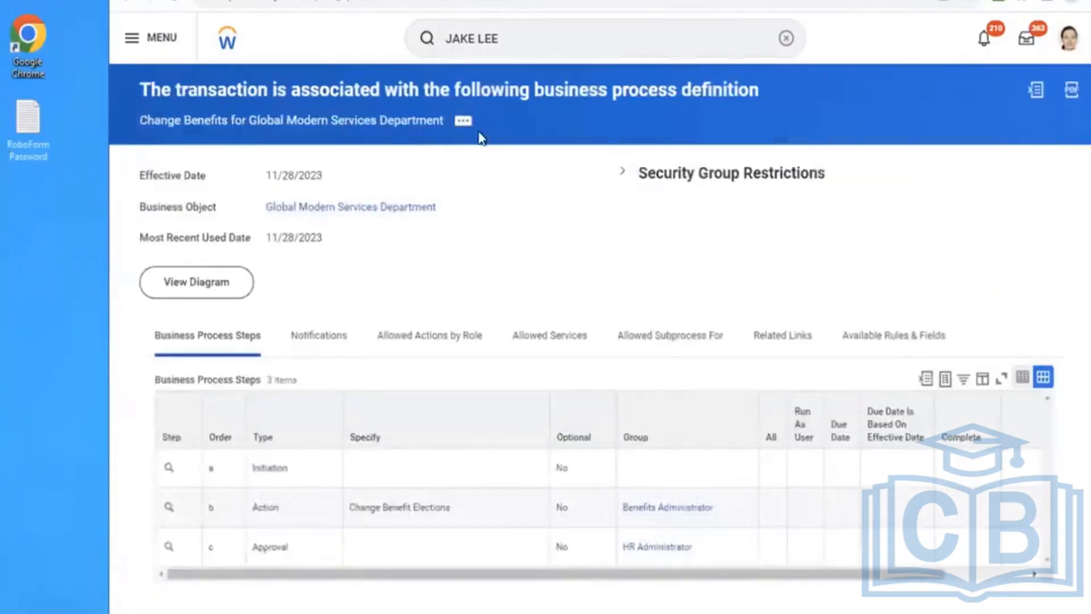
# Save a new version of the Global Modern Services Change Benefits definition effective 11/28/2023, keeping three steps.
pyautogui.click(463, 121)
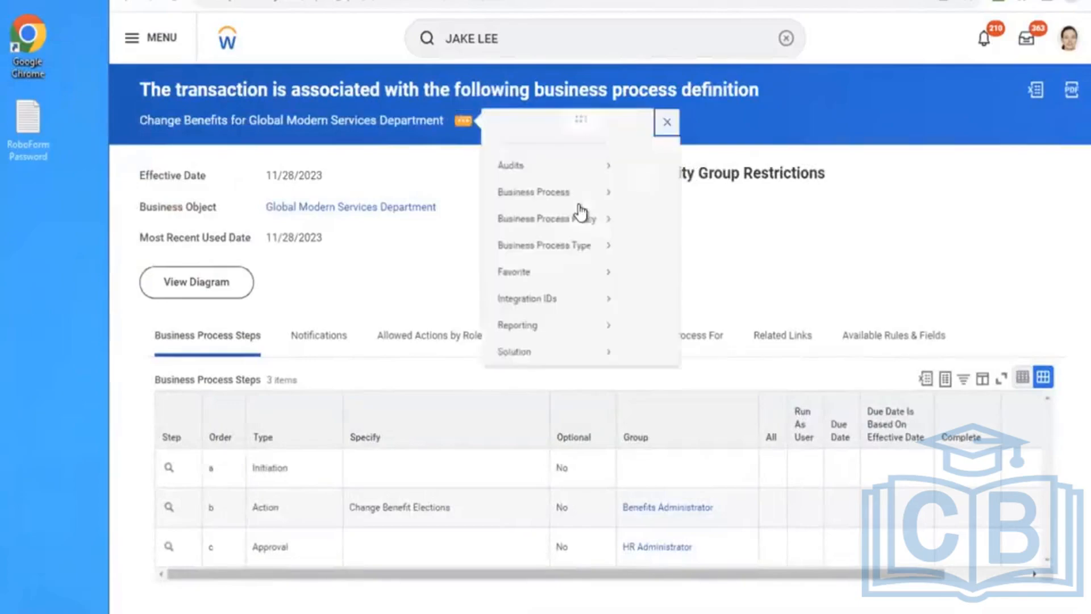
pyautogui.moveTo(579, 214)
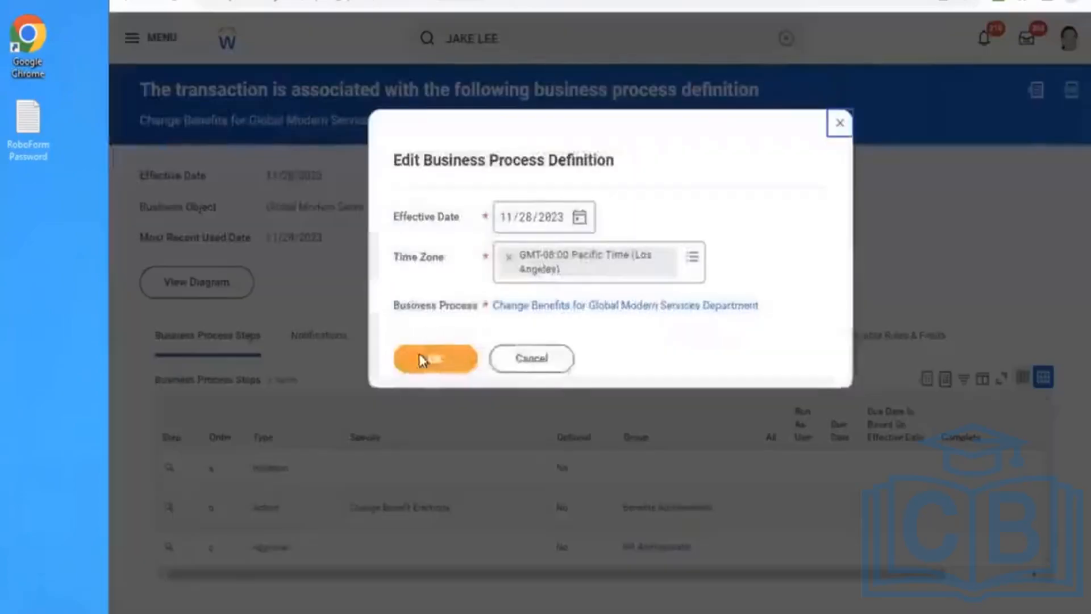
pyautogui.click(424, 357)
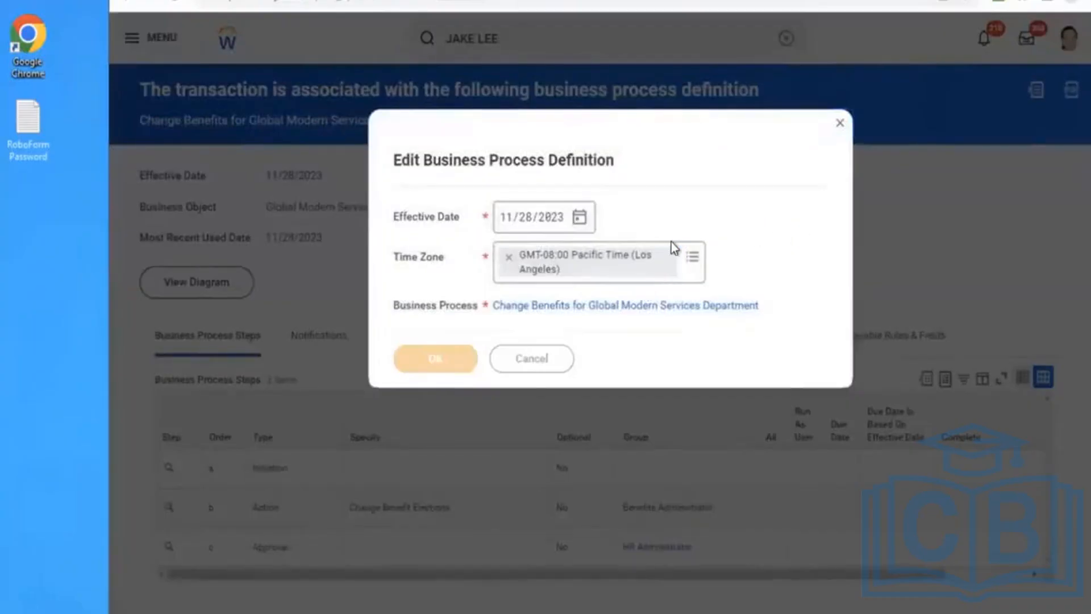
pyautogui.scroll(-4, 670, 248)
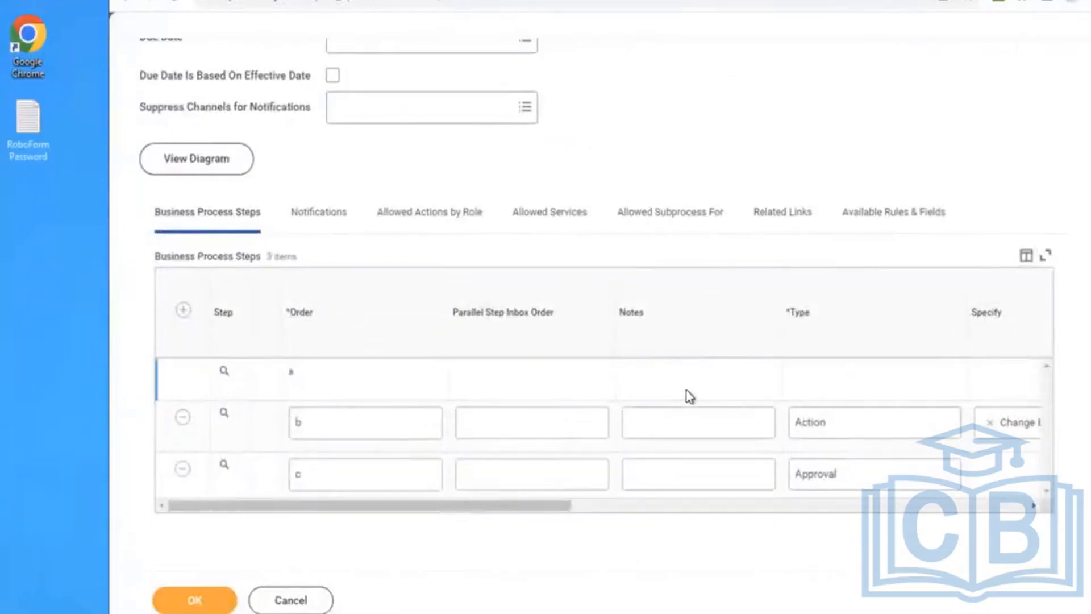
pyautogui.click(686, 390)
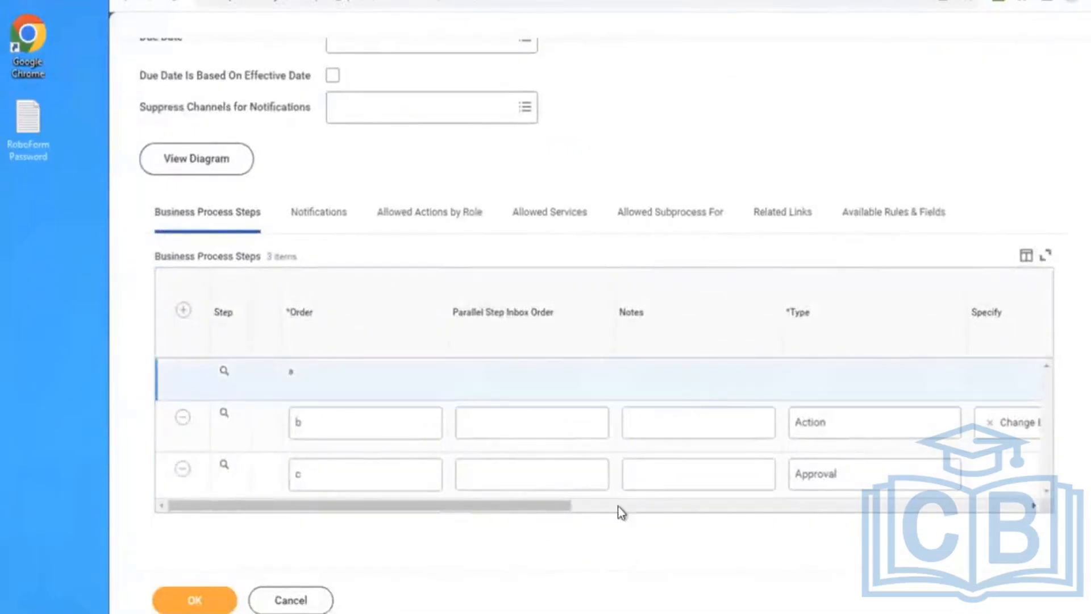
pyautogui.click(708, 511)
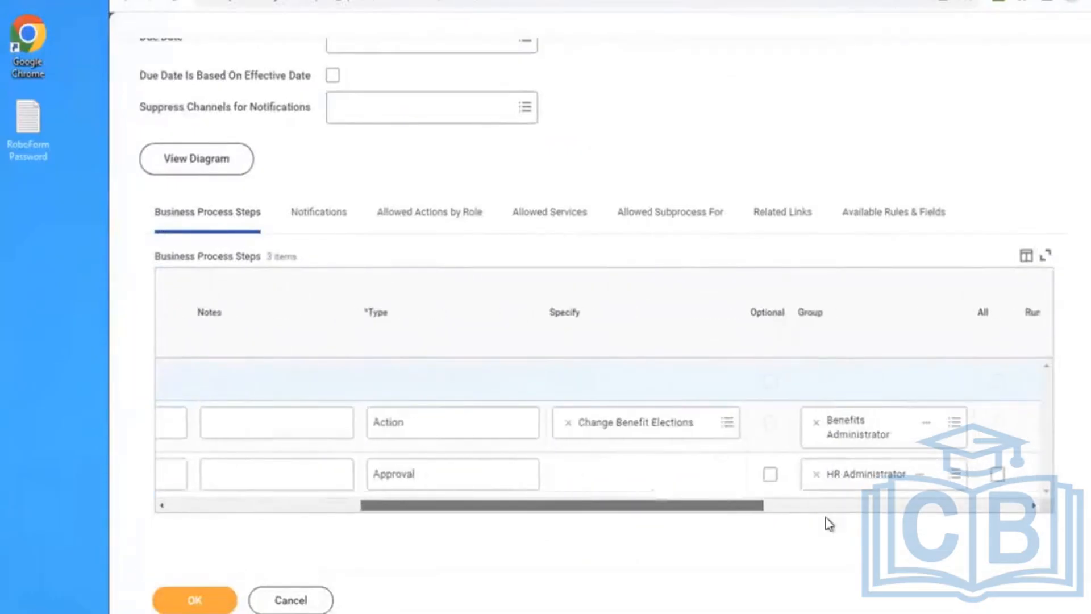
pyautogui.click(909, 512)
pyautogui.hscroll(-10, 431, 472)
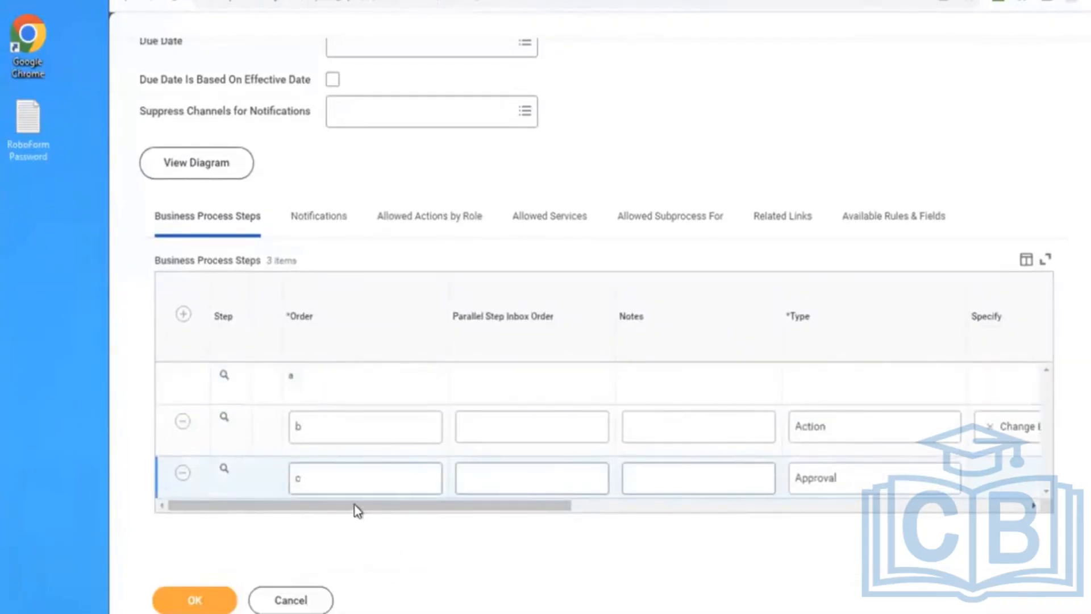
pyautogui.moveTo(354, 505); pyautogui.dragTo(610, 521)
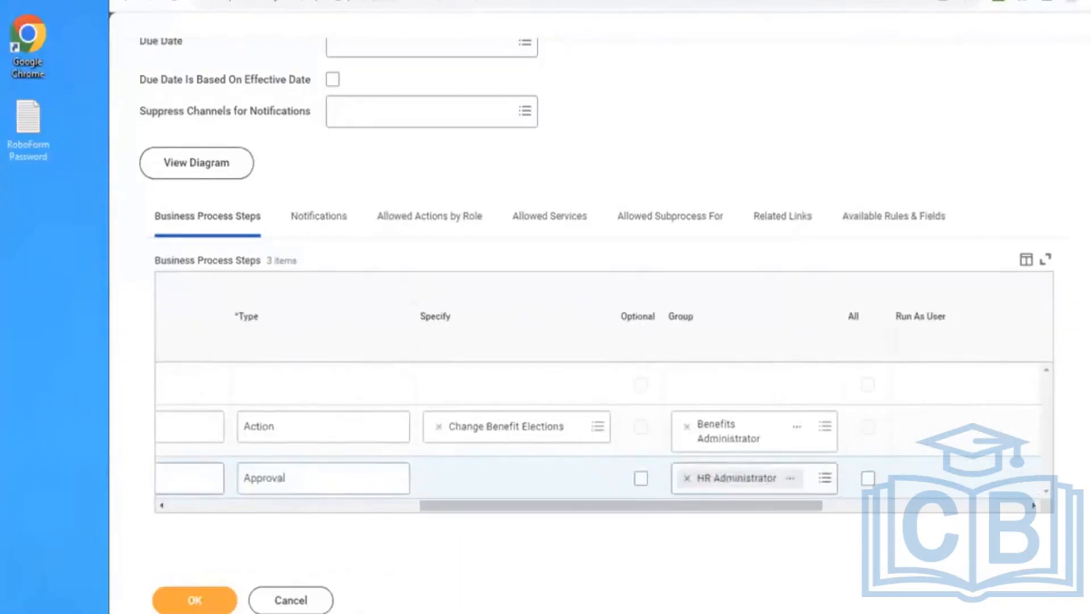
pyautogui.click(195, 599)
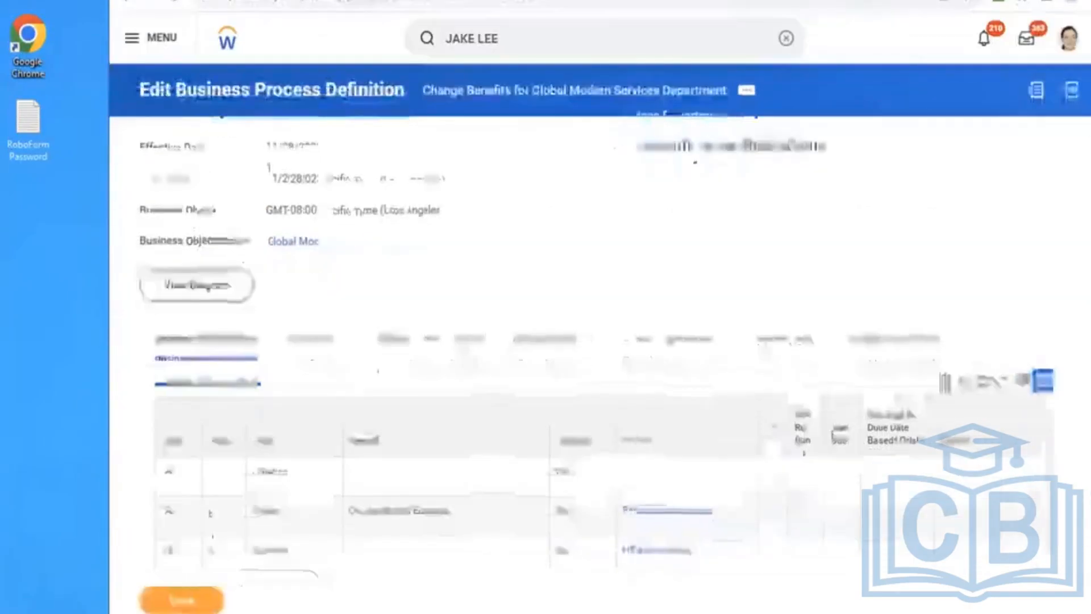
# Search 'BP:CHANGE BEN LIF' and open the default Change Benefits for Life Event definition.
pyautogui.click(530, 41)
pyautogui.press('Return')
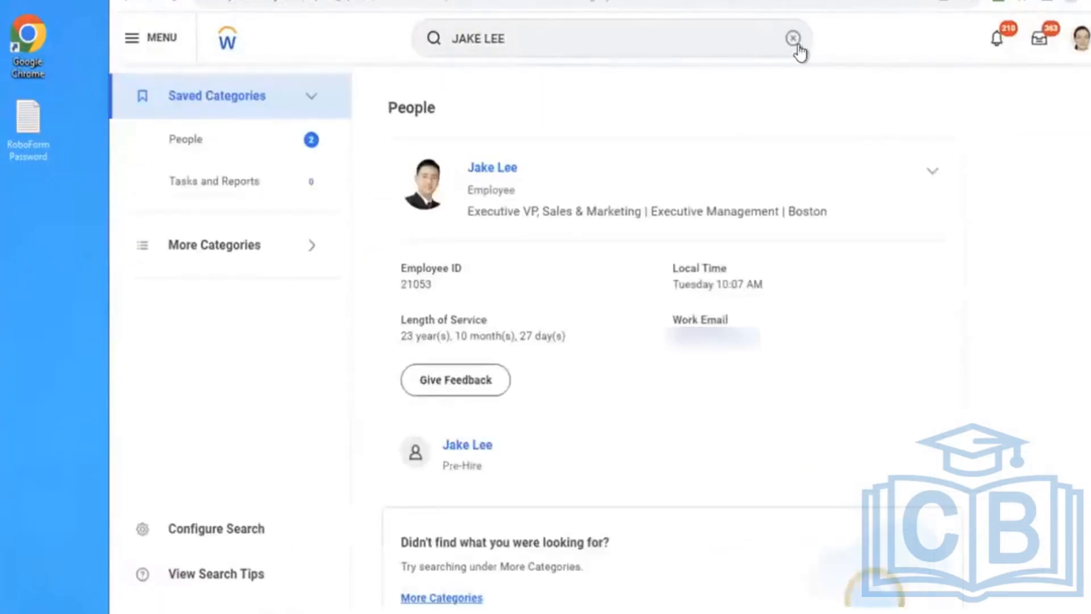
pyautogui.click(794, 38)
pyautogui.write('BP')
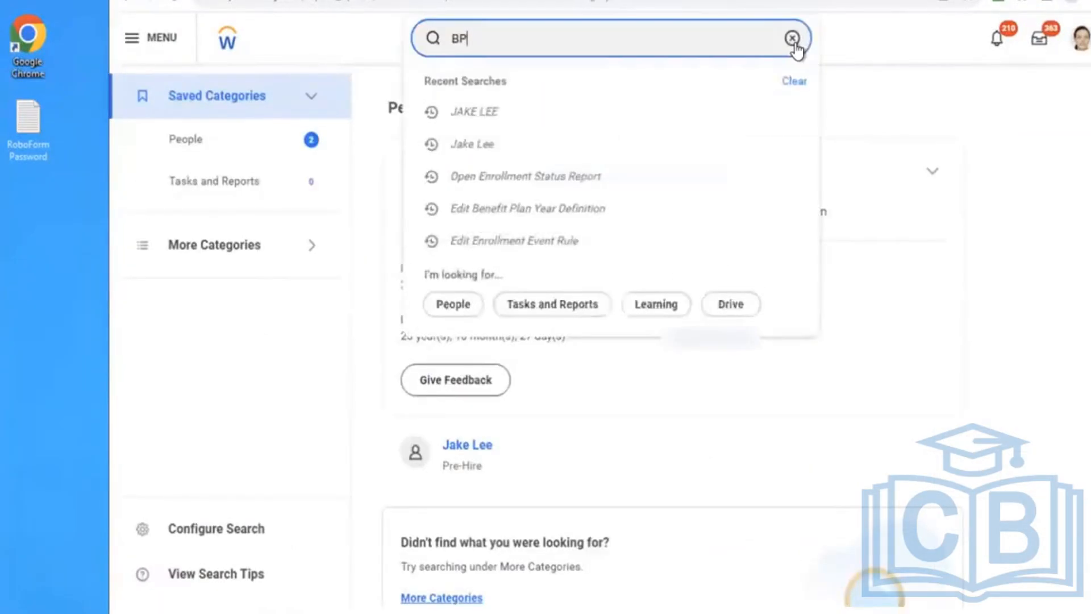
pyautogui.write(':CHANGE BEN')
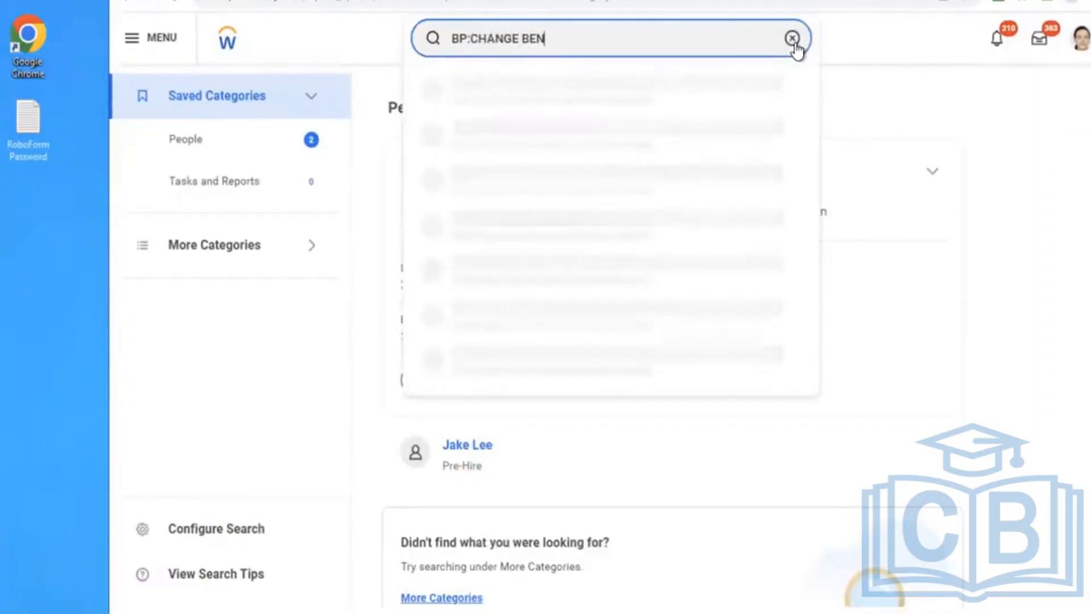
pyautogui.write(' LIFE')
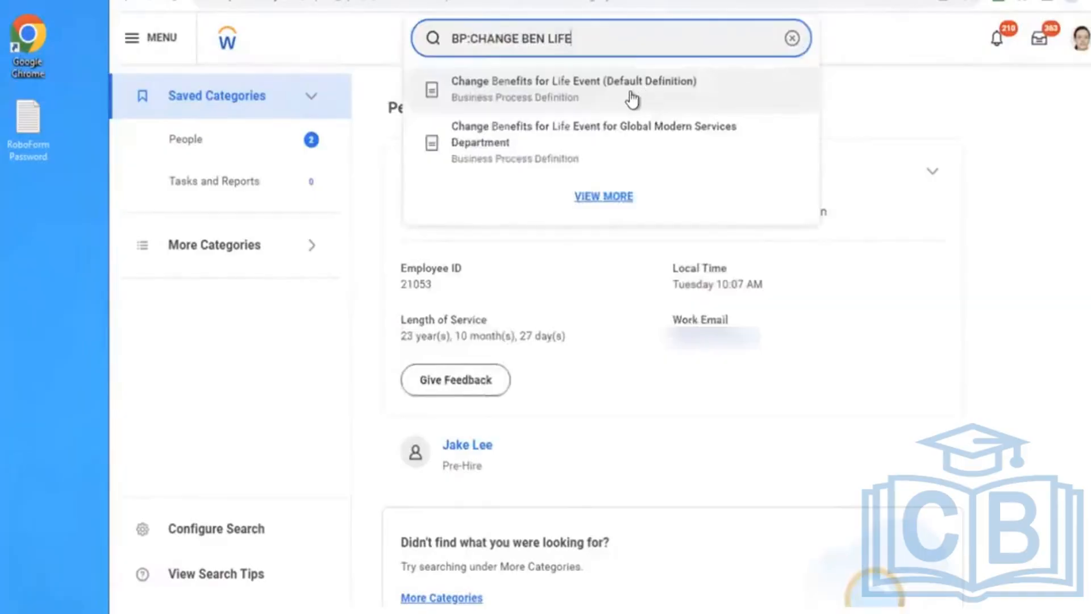
pyautogui.click(631, 96)
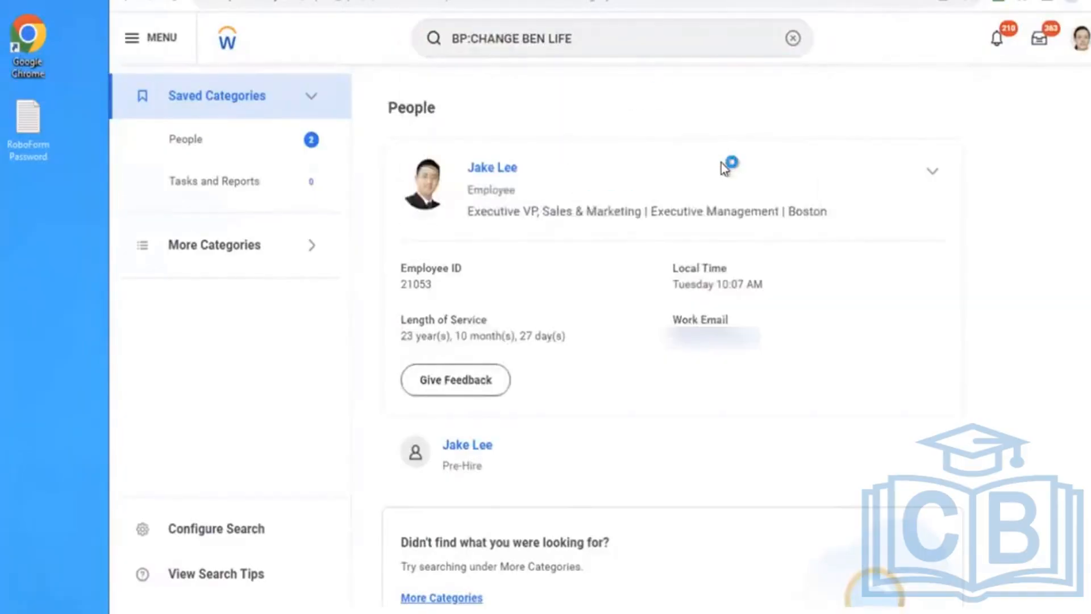
pyautogui.scroll(-1, 819, 237)
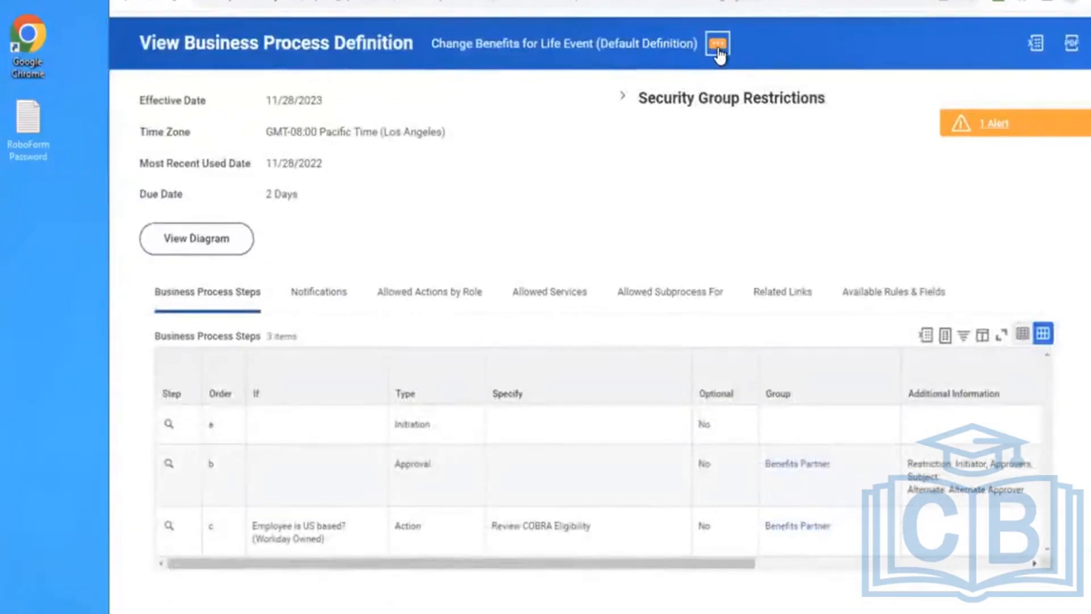
# Edit the definition, delete the Review COBRA Eligibility step, and save it with two steps.
pyautogui.click(718, 50)
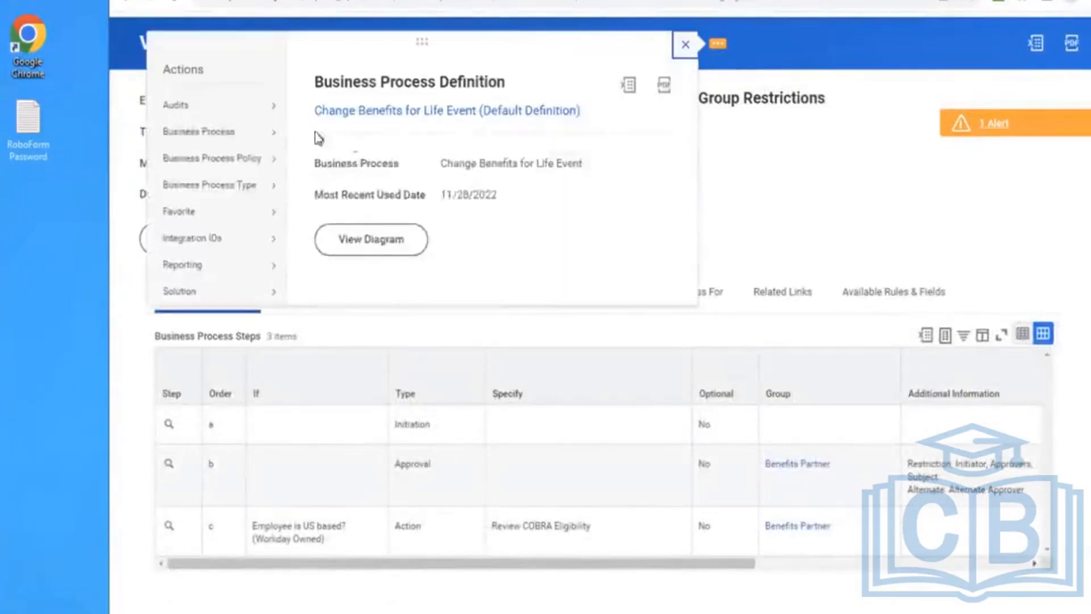
pyautogui.moveTo(209, 132)
pyautogui.click(316, 173)
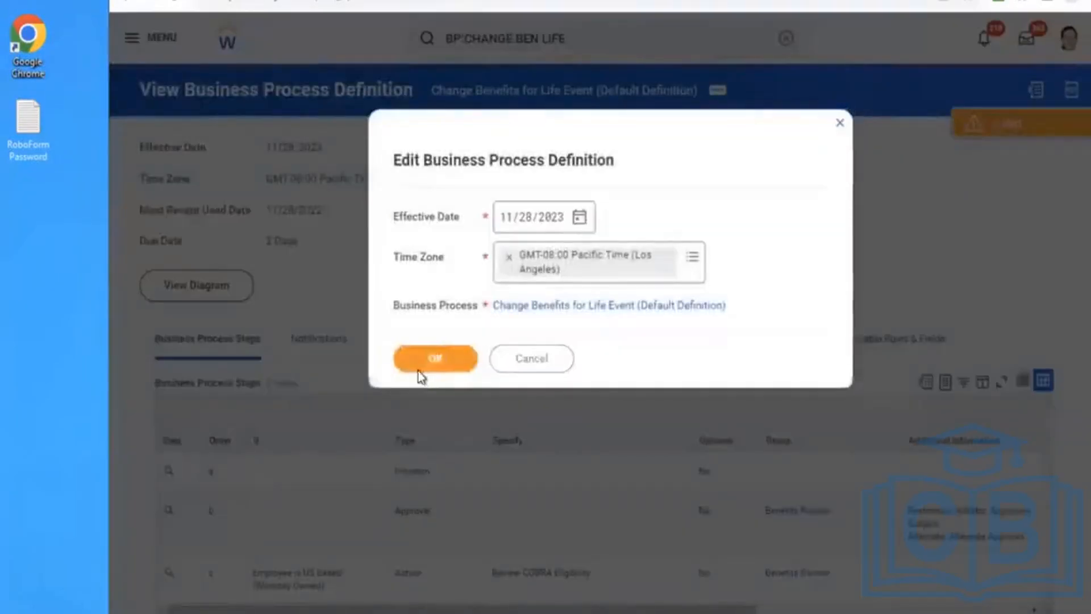
pyautogui.click(420, 368)
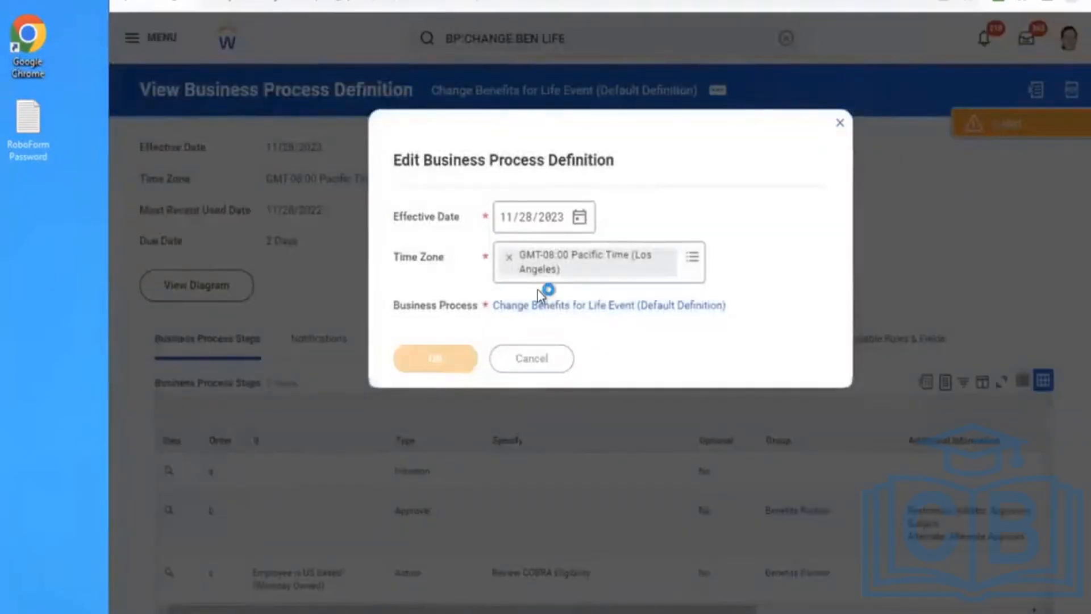
pyautogui.scroll(-3, 695, 284)
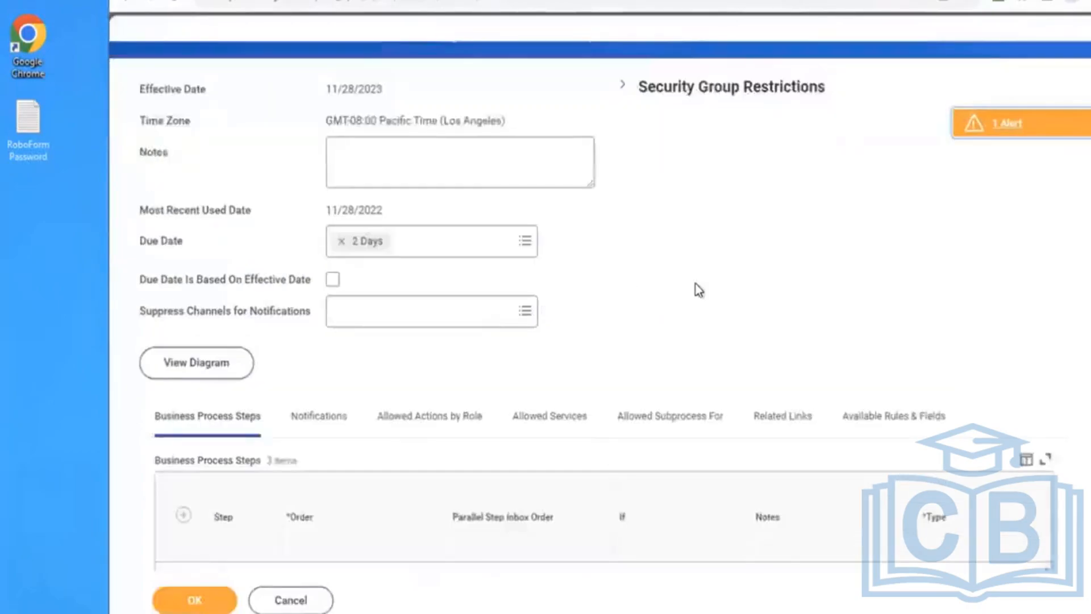
pyautogui.scroll(-3, 698, 290)
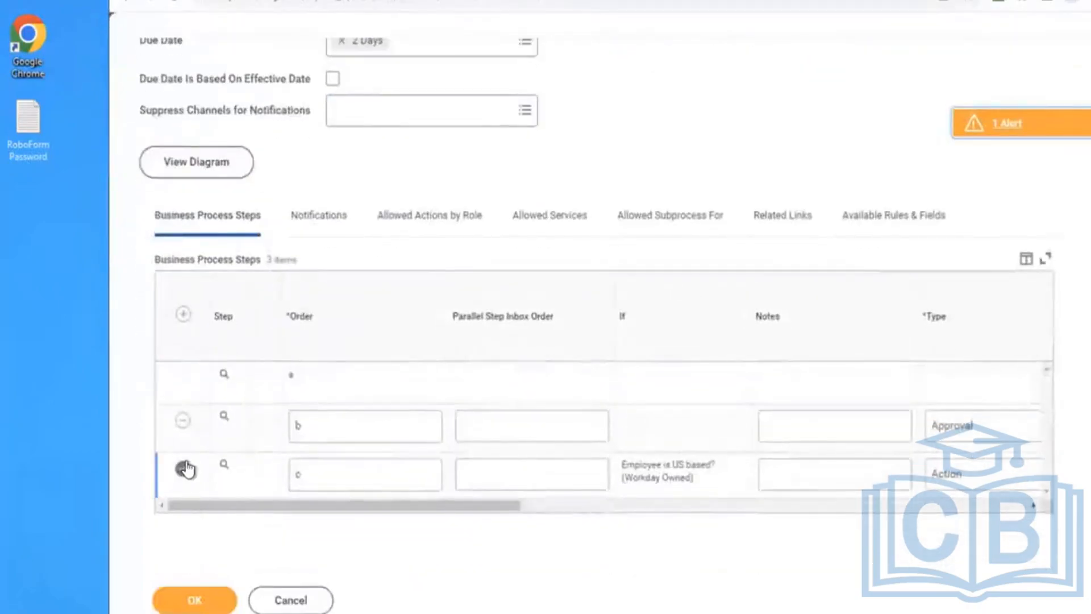
pyautogui.click(183, 469)
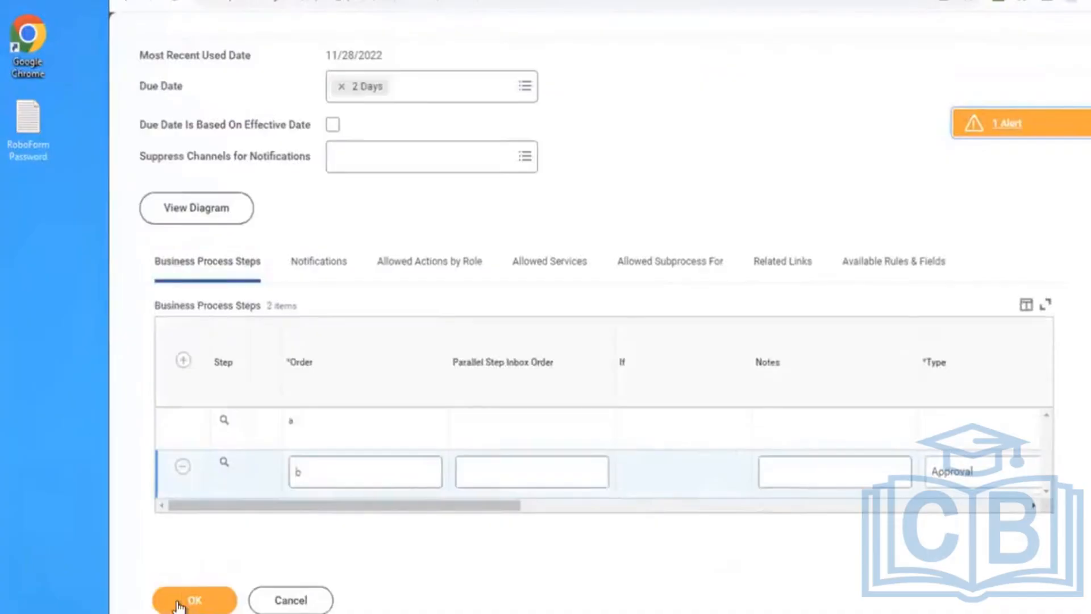
pyautogui.click(180, 605)
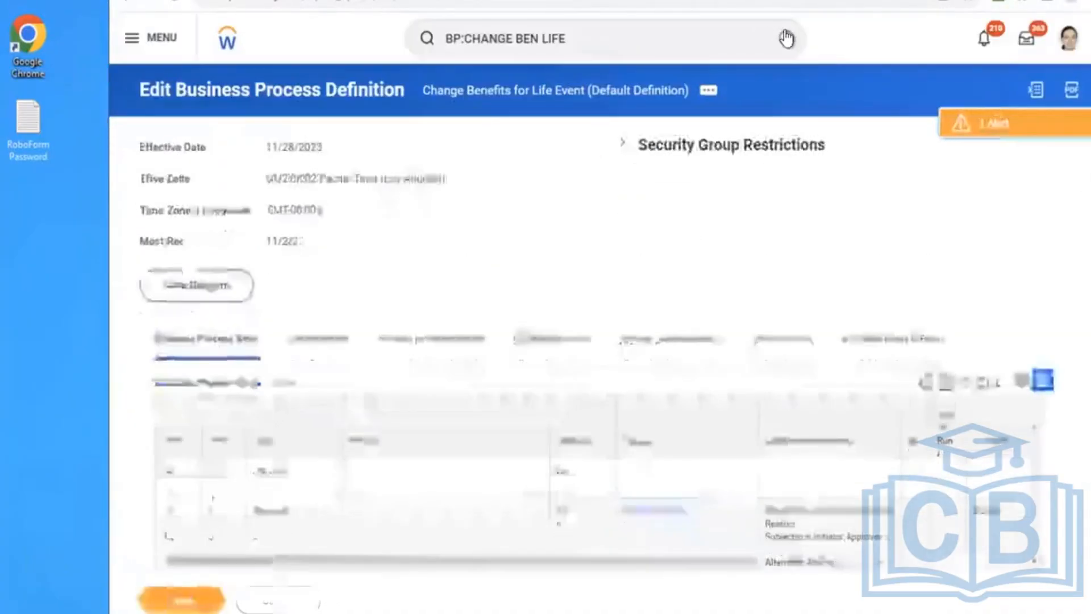
pyautogui.click(784, 39)
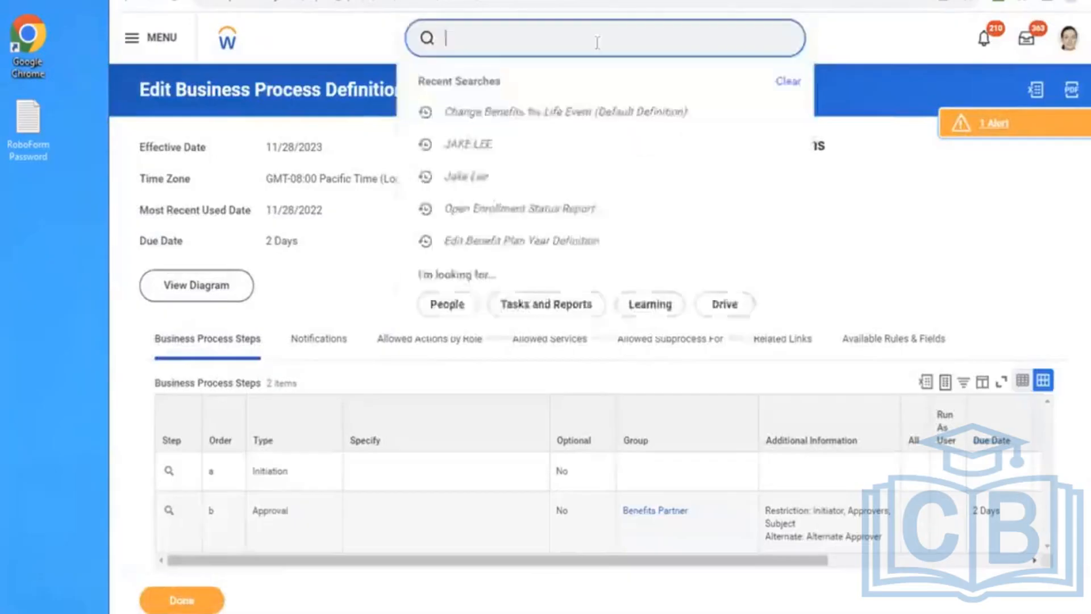
# Submit a Change Benefits event for the employee: AMD - Health Care Plan Event, effective 11/28/2023.
pyautogui.click(461, 151)
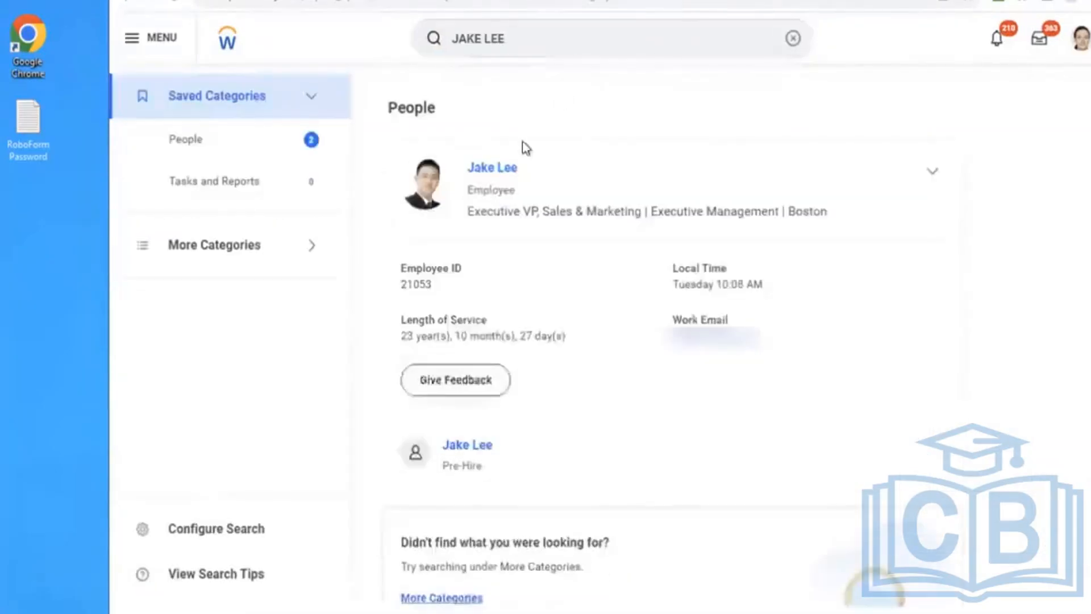
pyautogui.moveTo(530, 174)
pyautogui.click(530, 170)
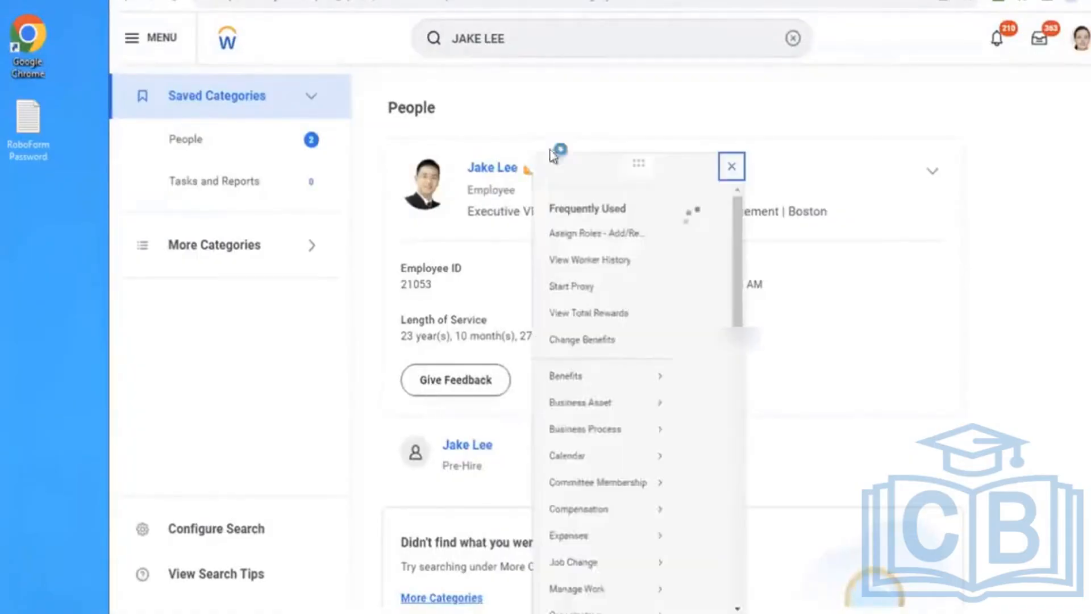
pyautogui.moveTo(611, 397)
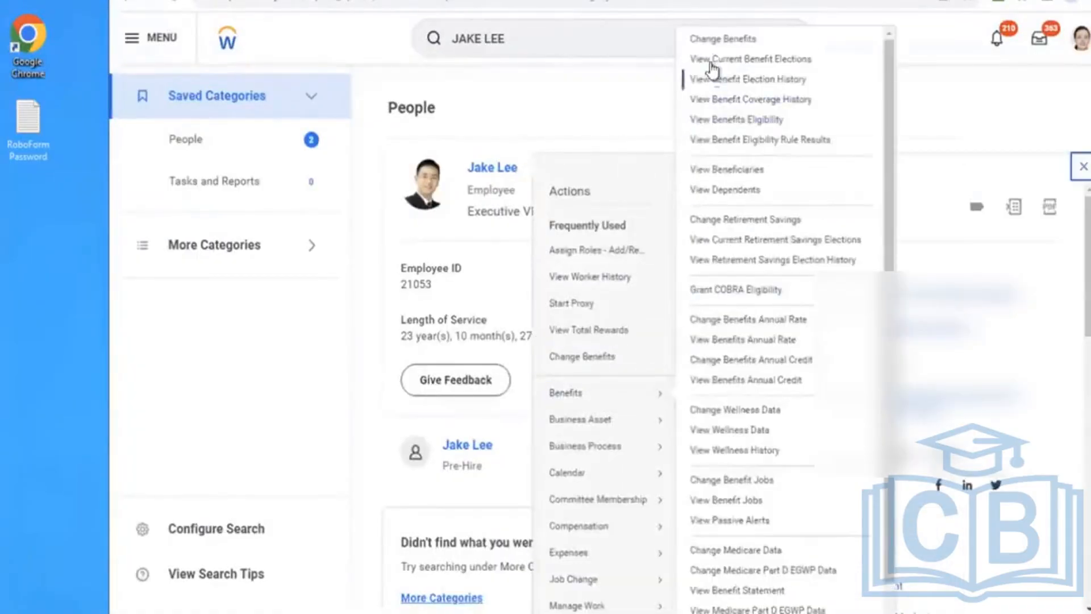
pyautogui.click(703, 39)
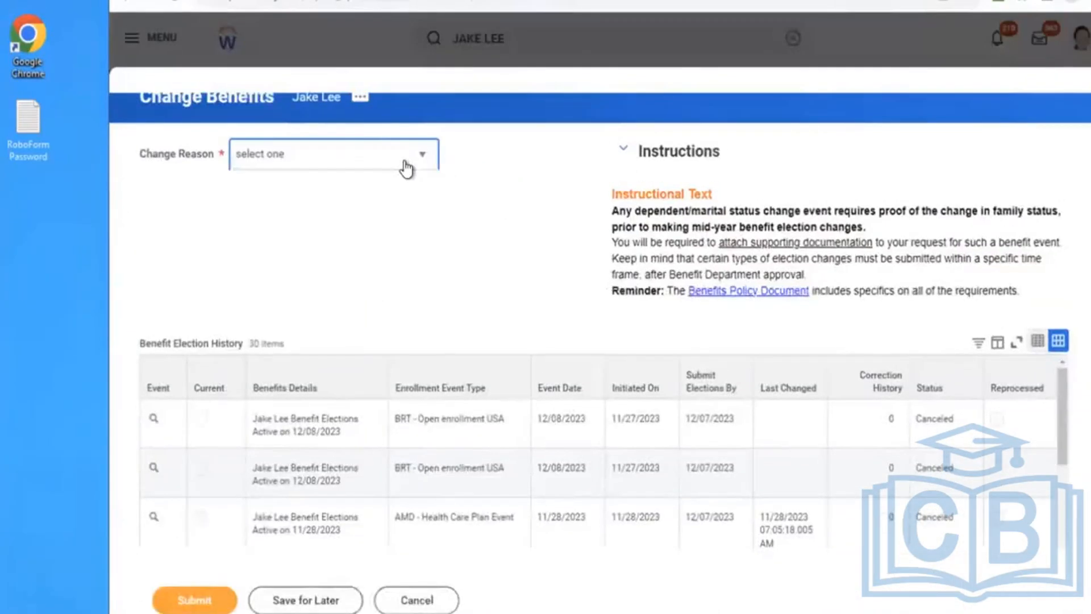
pyautogui.click(406, 169)
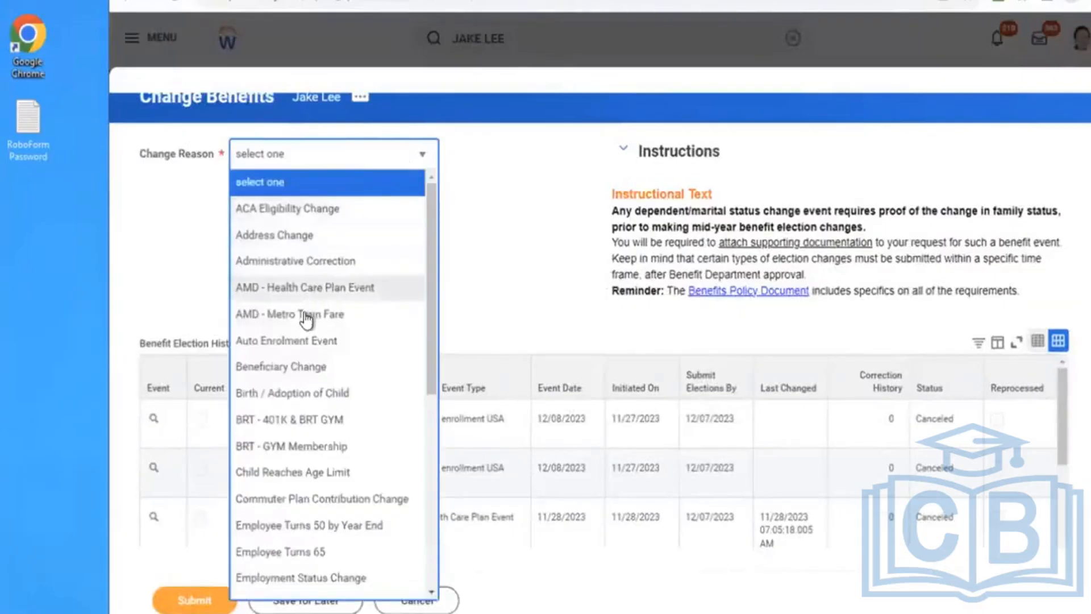
pyautogui.click(334, 287)
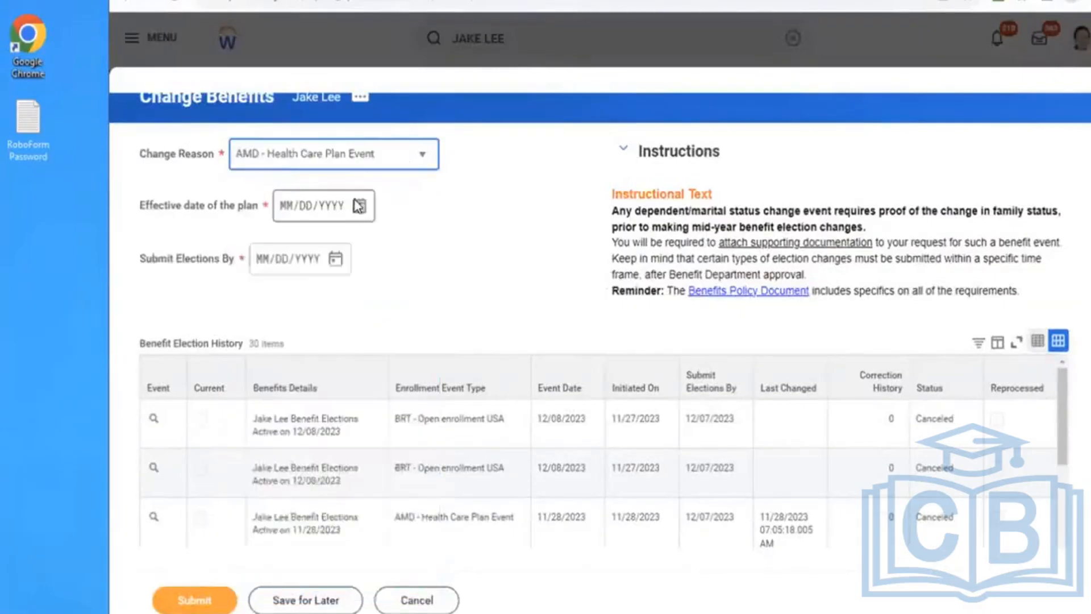
pyautogui.click(358, 208)
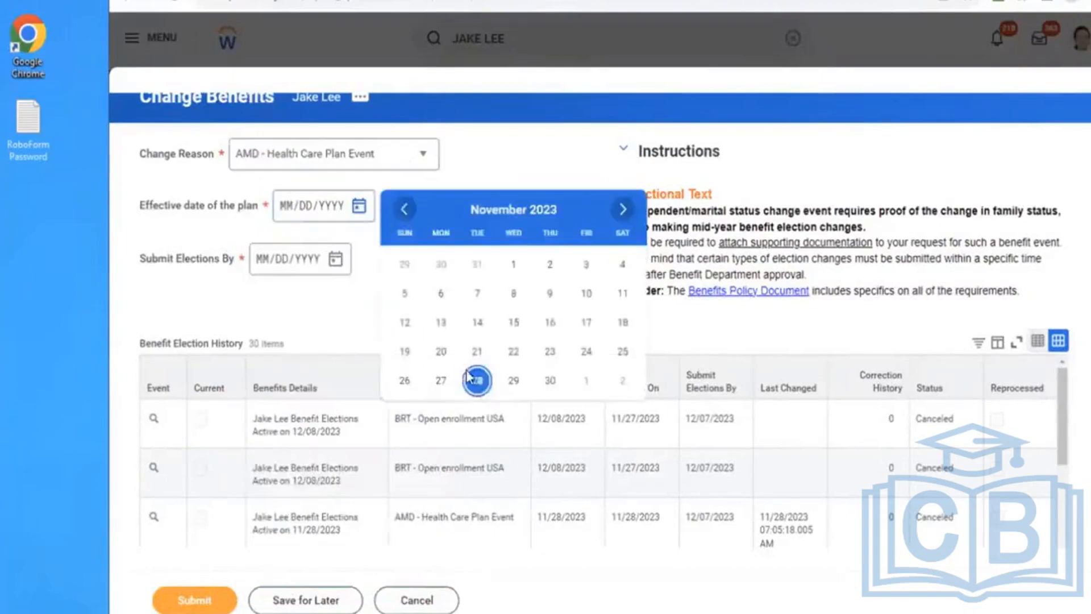
pyautogui.click(476, 379)
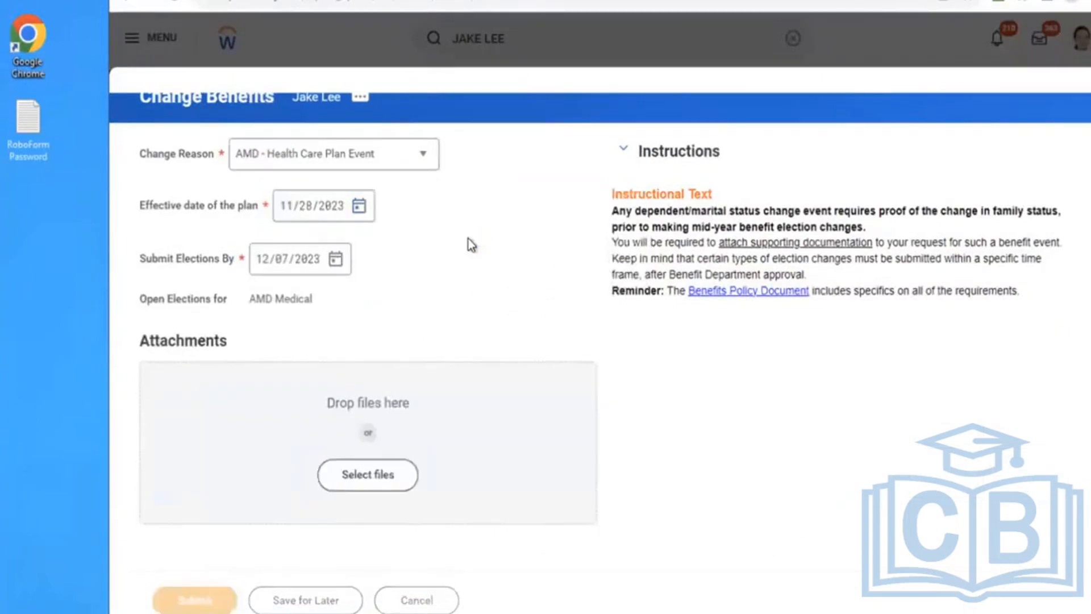
pyautogui.click(457, 216)
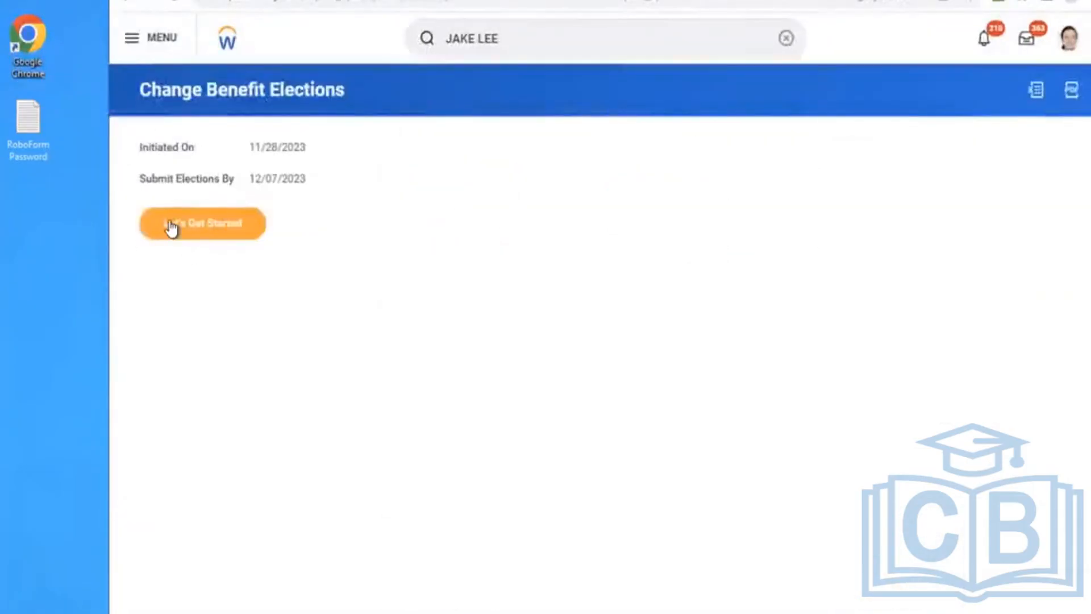
# Enroll AMD Medical in Met Life - AMD PPO, cover the spouse as dependent, and save.
pyautogui.click(172, 226)
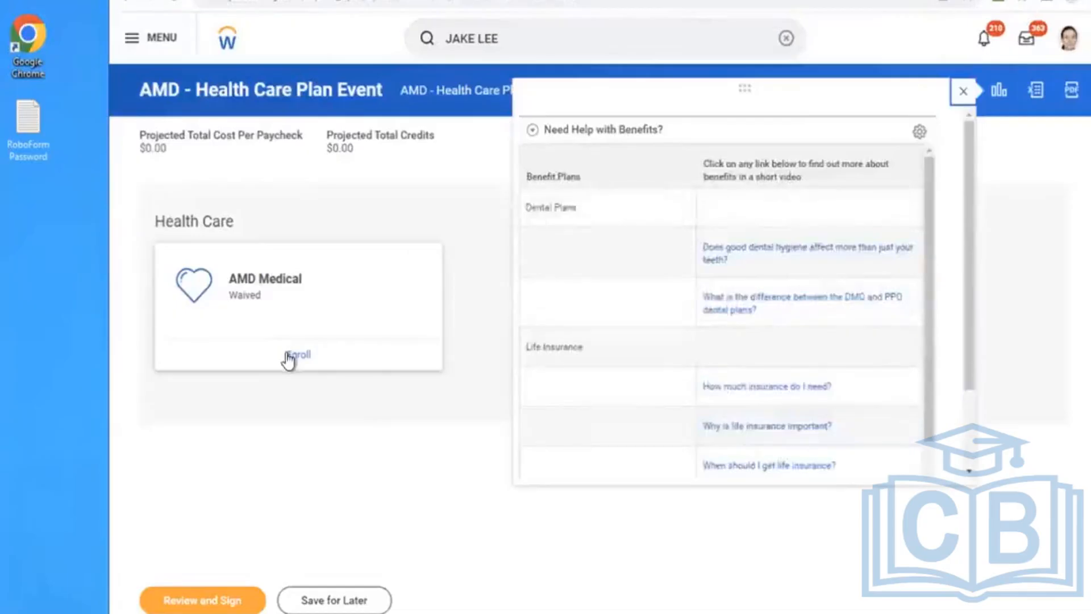
pyautogui.click(288, 356)
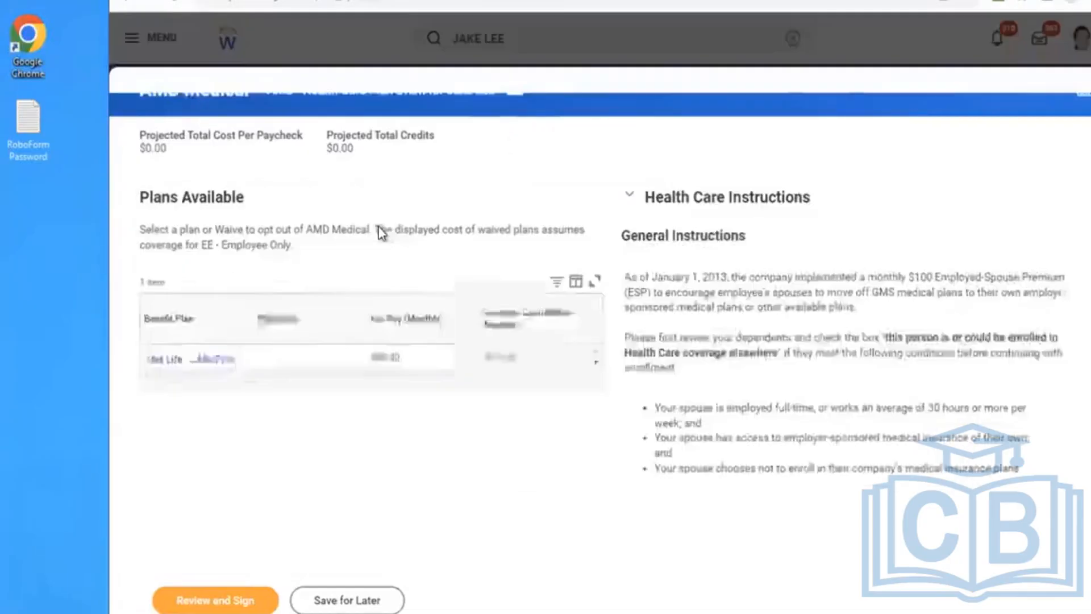
pyautogui.click(230, 379)
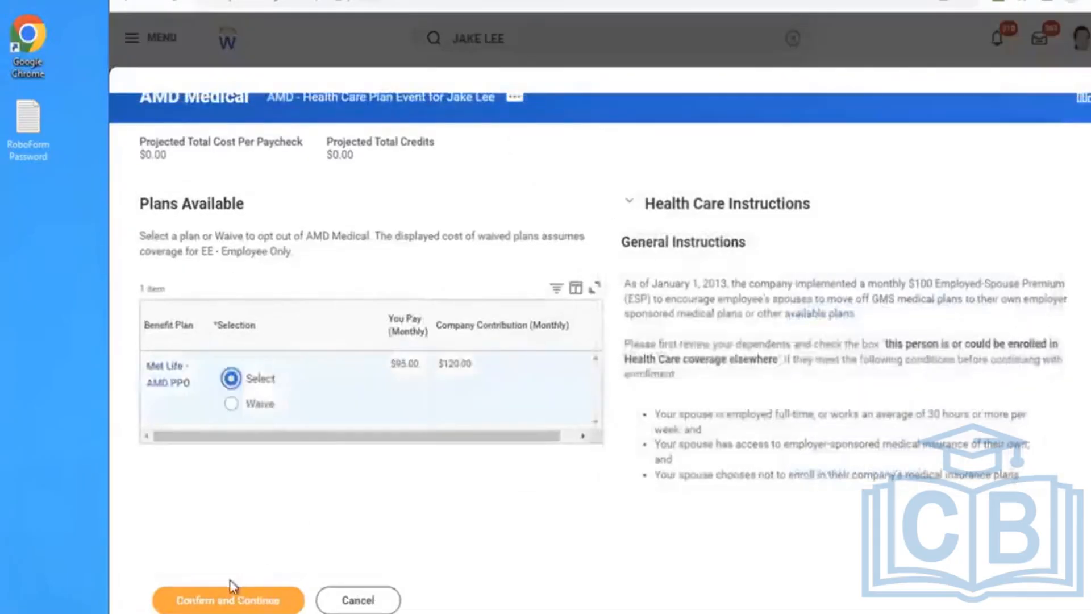
pyautogui.click(205, 600)
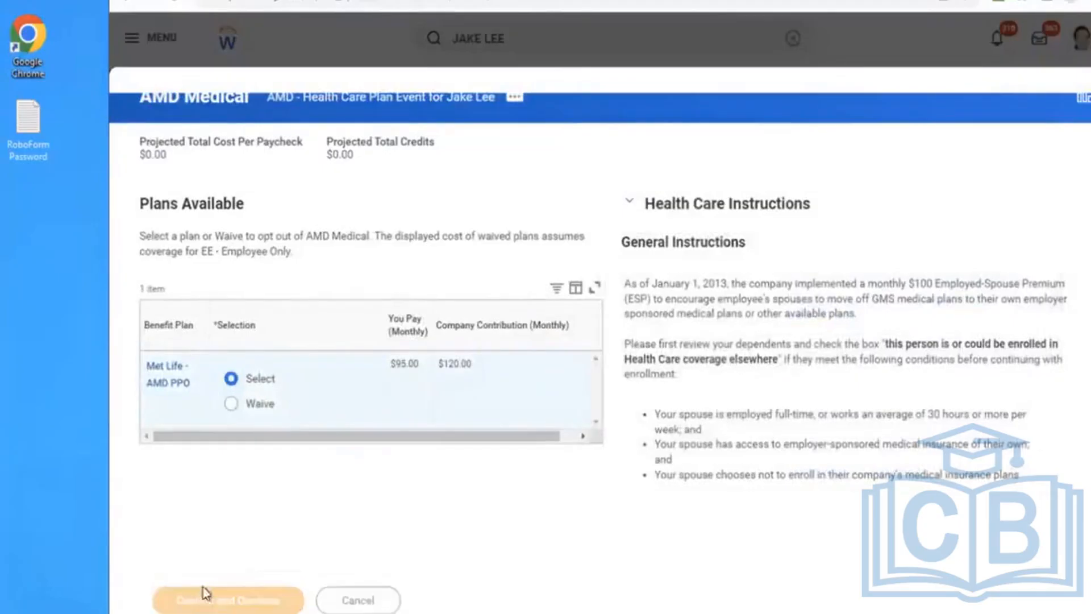
pyautogui.click(172, 476)
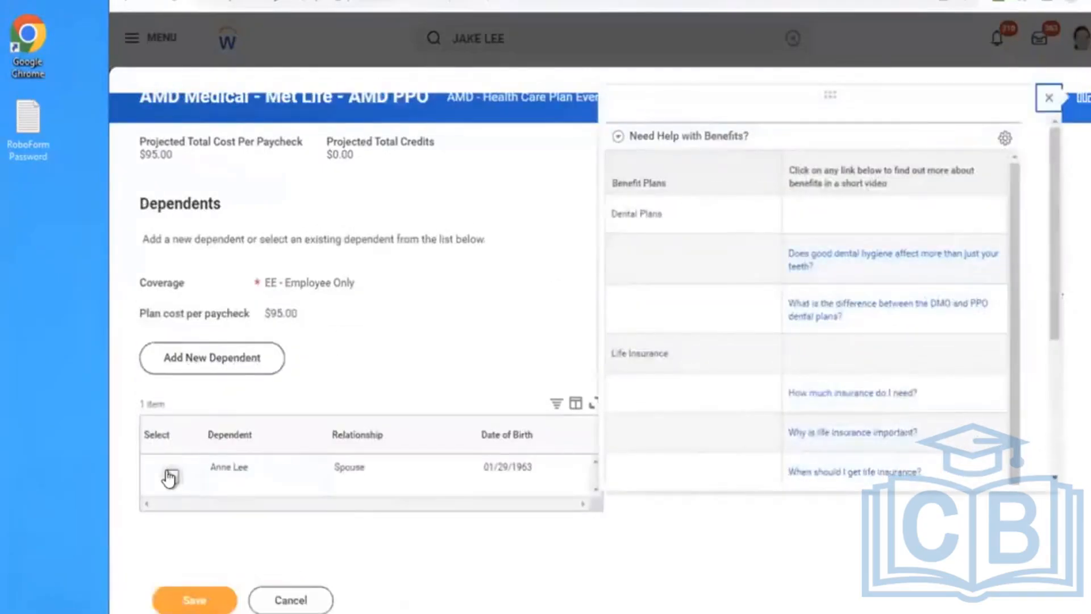
pyautogui.click(193, 599)
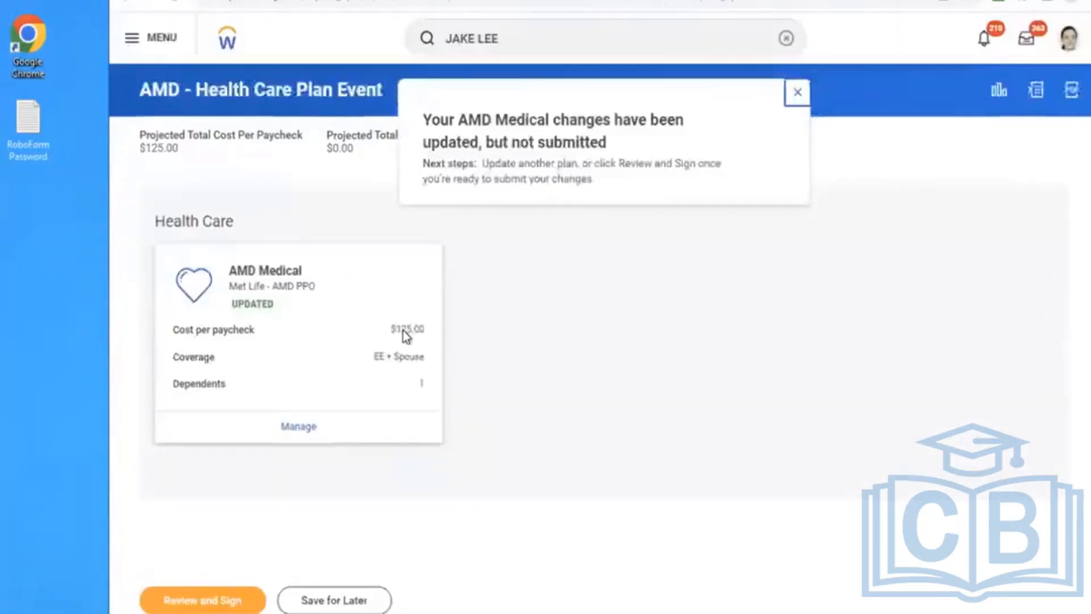
# Review the elections, accept the electronic signature terms, and submit them.
pyautogui.click(209, 593)
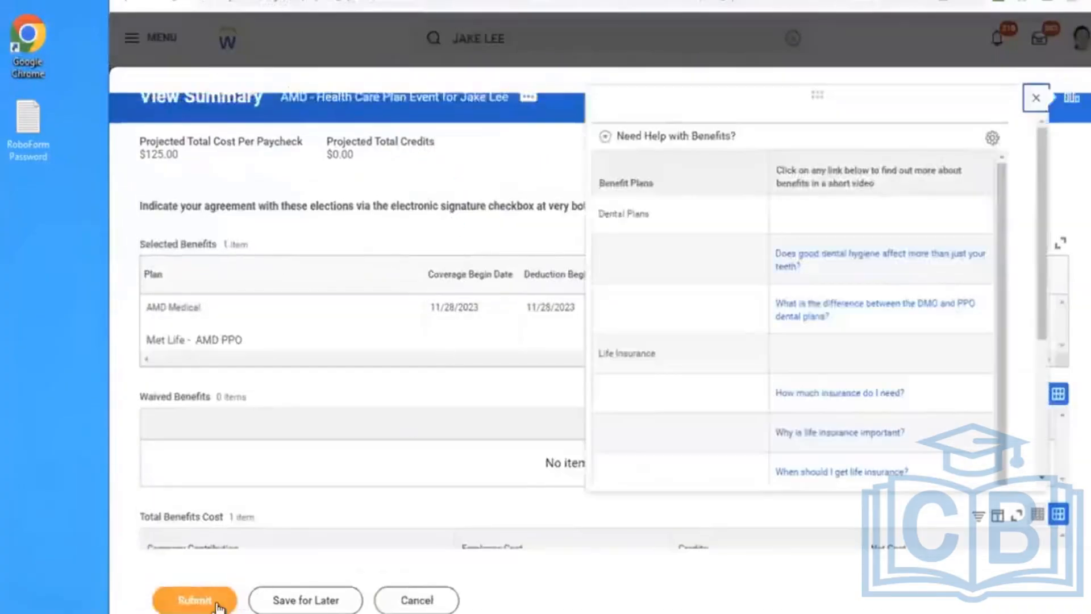
pyautogui.scroll(-8, 315, 483)
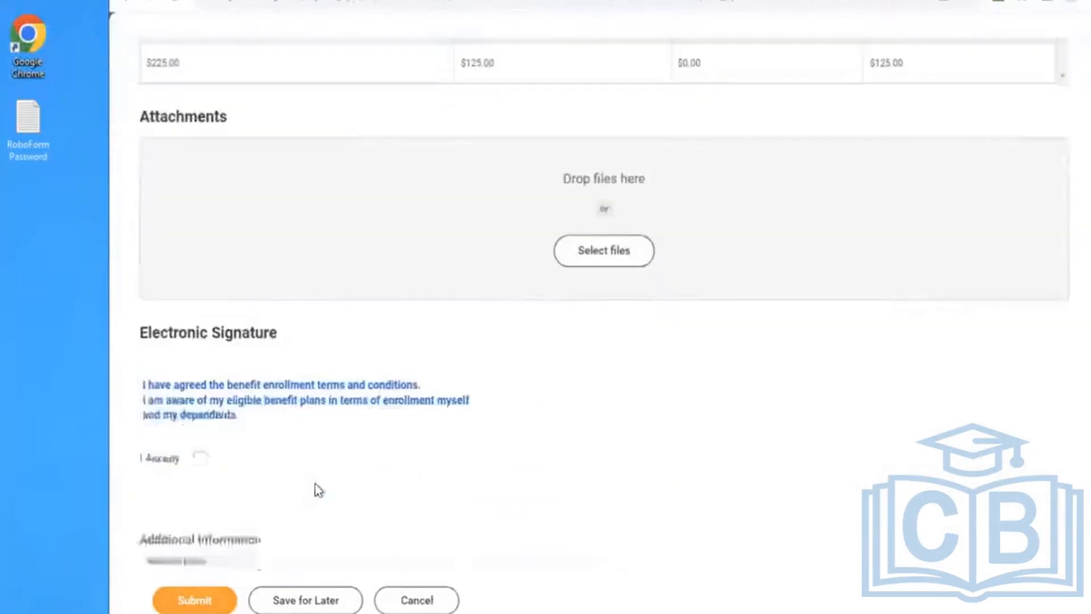
pyautogui.click(200, 457)
pyautogui.click(168, 603)
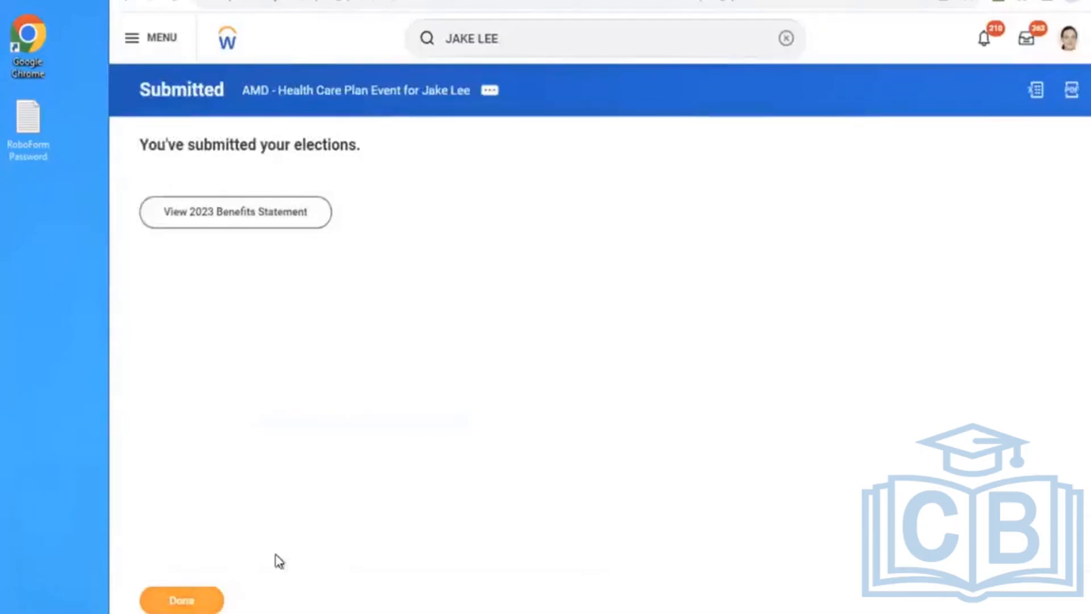
# Open the submitted health care event's Remaining Process, showing Review COBRA Eligibility pending with Benefits Partner.
pyautogui.click(325, 98)
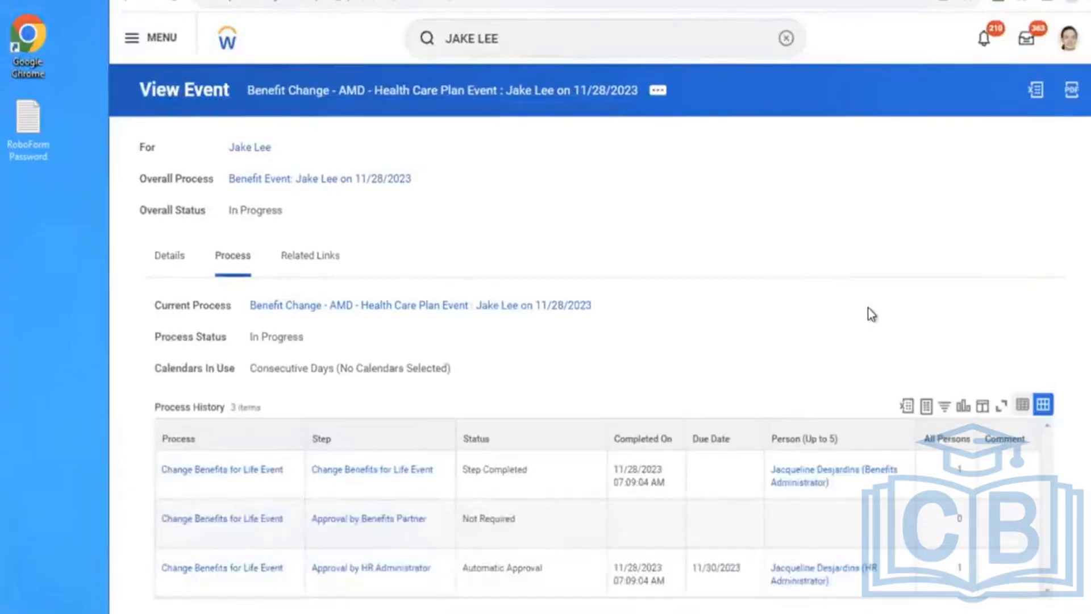
pyautogui.scroll(-3, 868, 311)
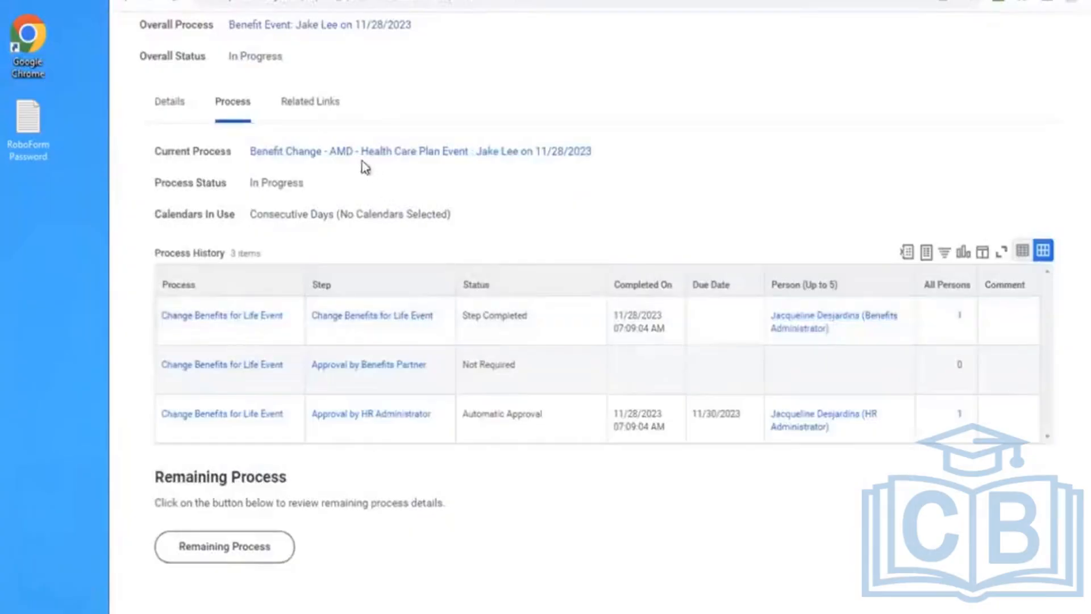
pyautogui.click(348, 153)
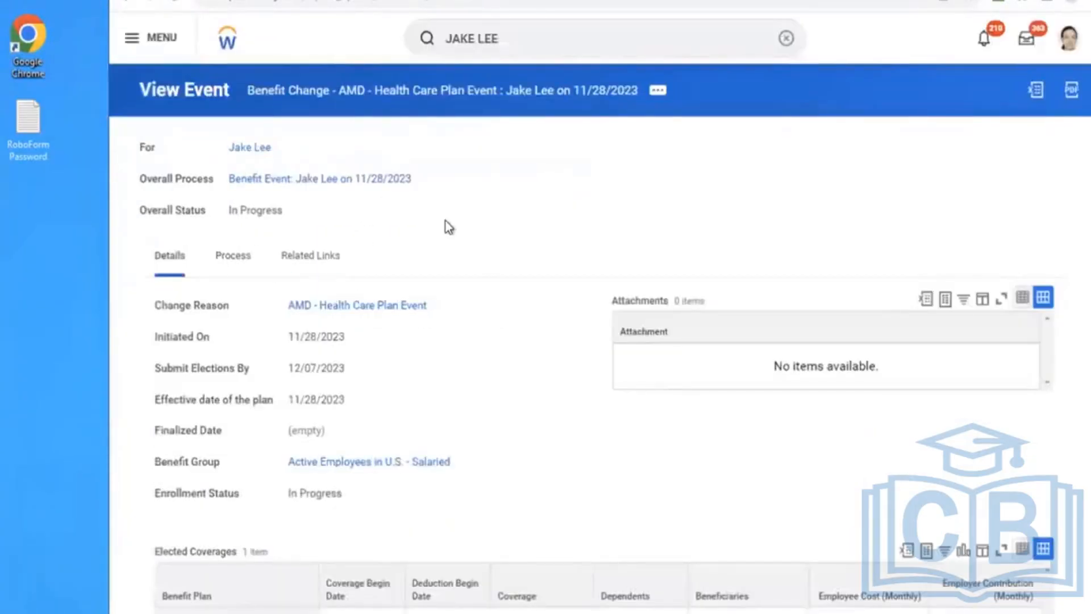
pyautogui.click(248, 267)
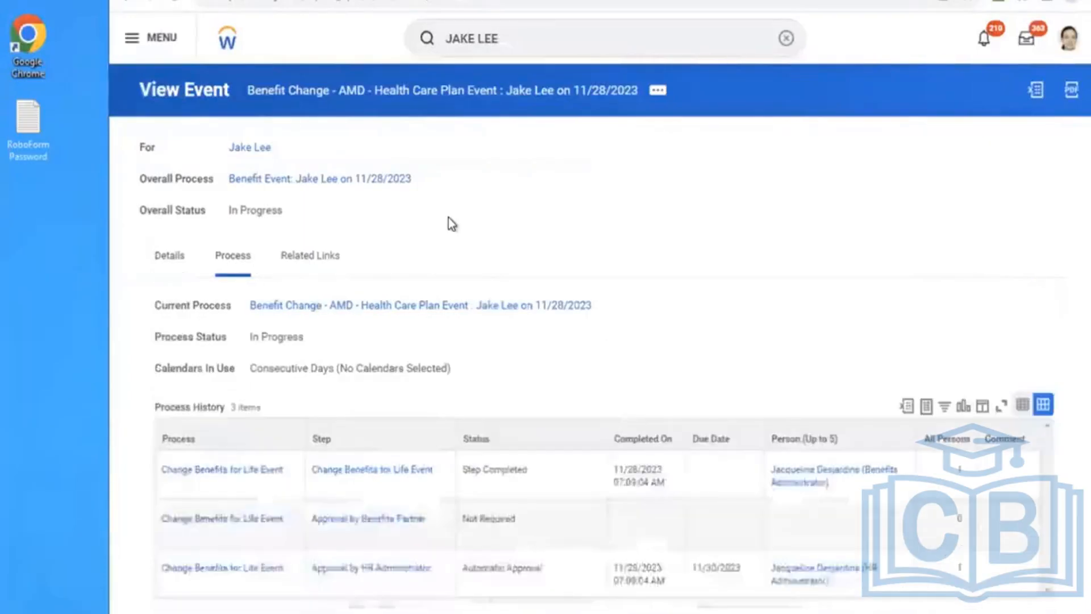
pyautogui.scroll(-3, 448, 217)
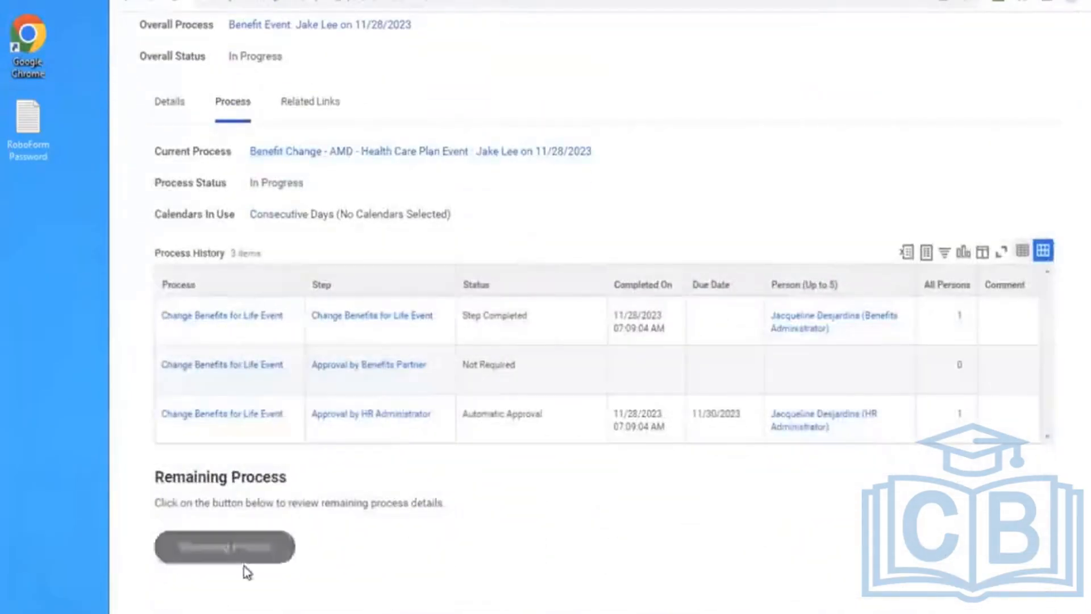
pyautogui.click(219, 551)
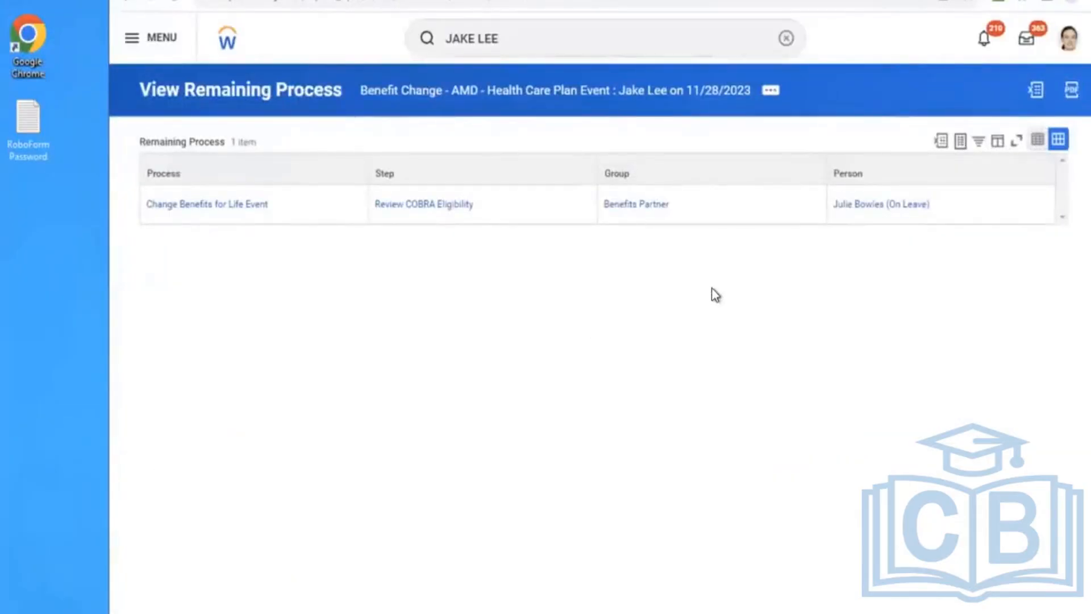
# Start acting as proxy for the Benefits Partner assigned to the pending step.
pyautogui.moveTo(920, 207)
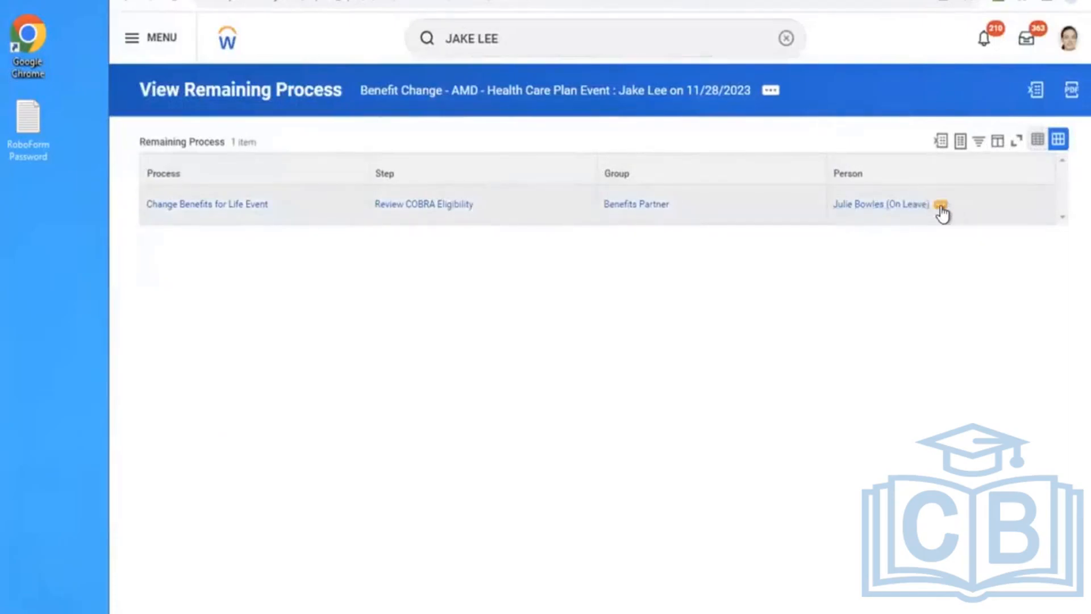
pyautogui.click(940, 206)
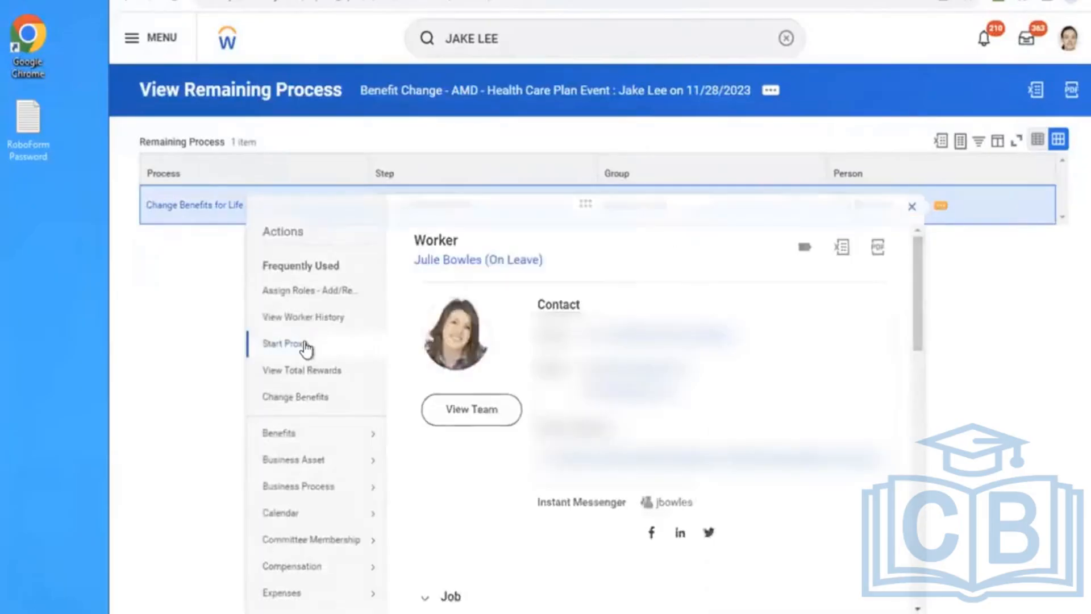
pyautogui.click(307, 347)
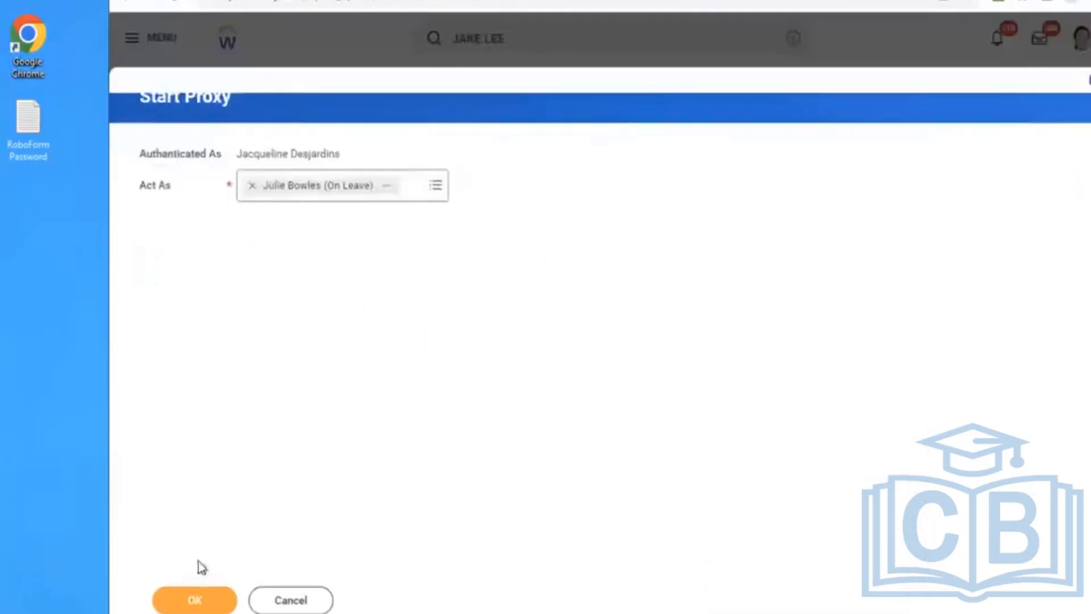
pyautogui.click(169, 602)
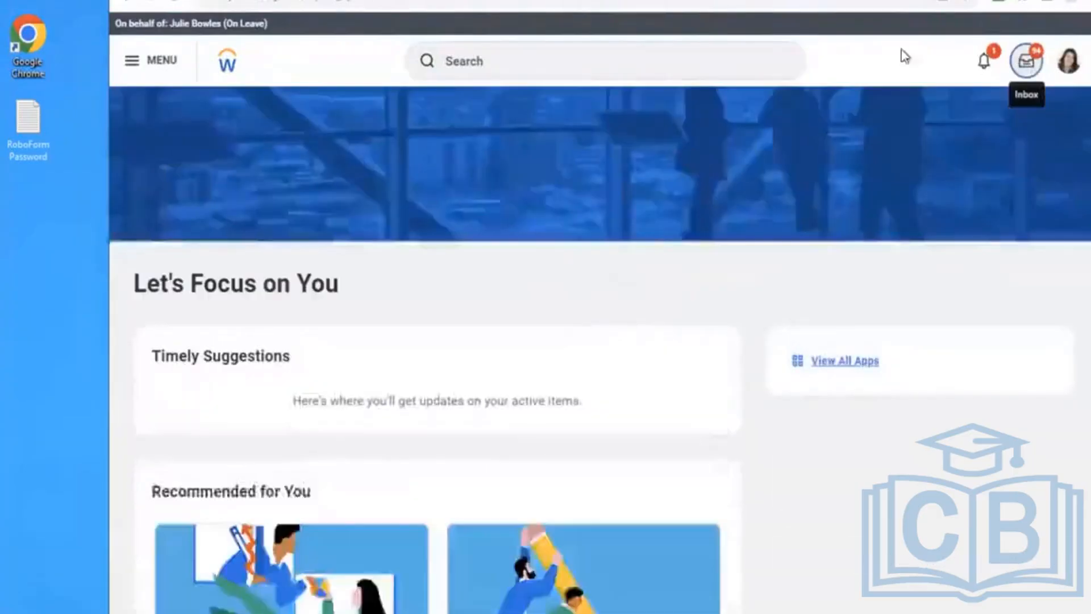
# Search the proxy's Inbox for the employee's pending item.
pyautogui.click(1026, 62)
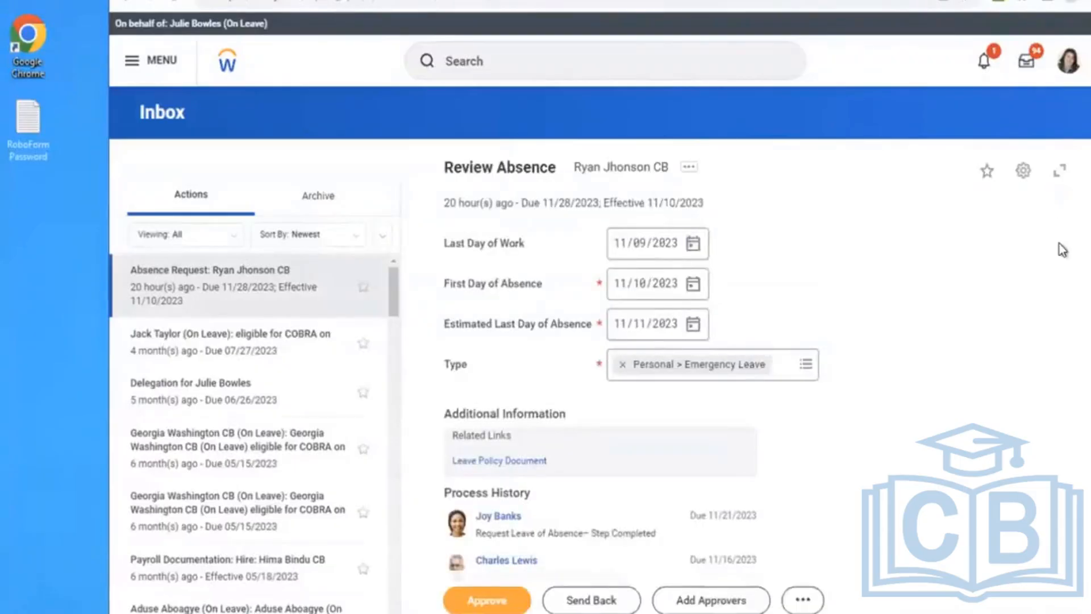
pyautogui.hotkey('ctrl', 'f')
pyautogui.write('JA')
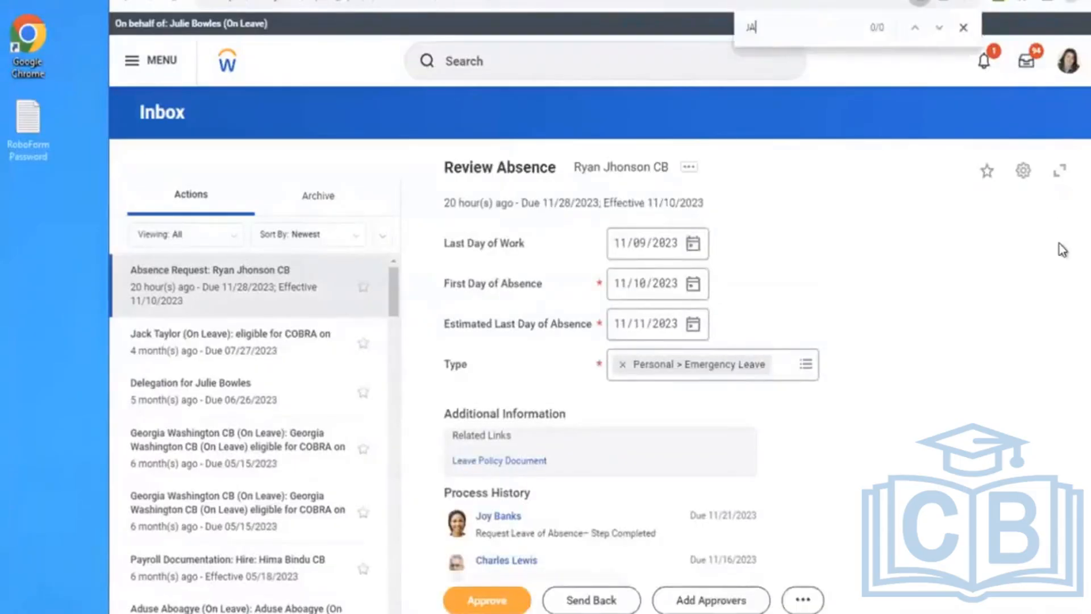
pyautogui.write('KE')
pyautogui.press('Escape')
# Run the Stop Proxy task and confirm ending the proxy session.
pyautogui.click(543, 71)
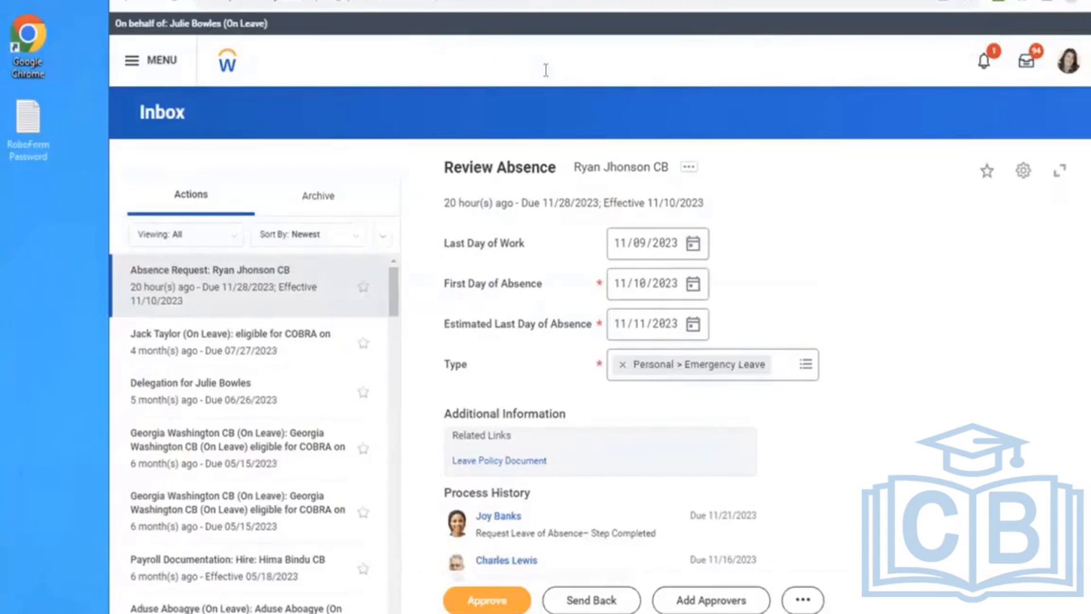
pyautogui.write('STOP PROXY')
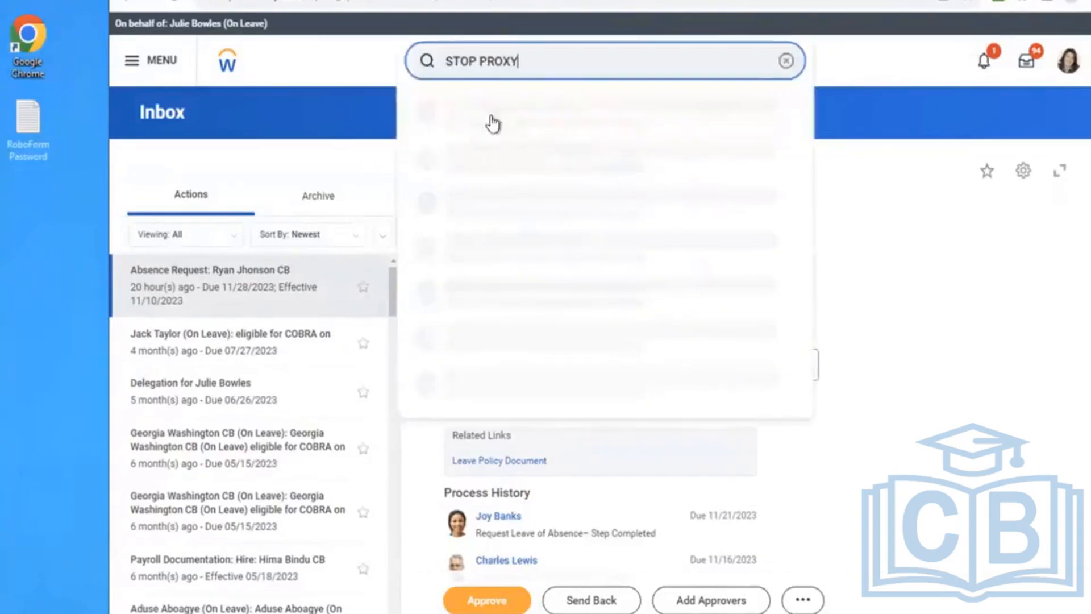
pyautogui.click(492, 119)
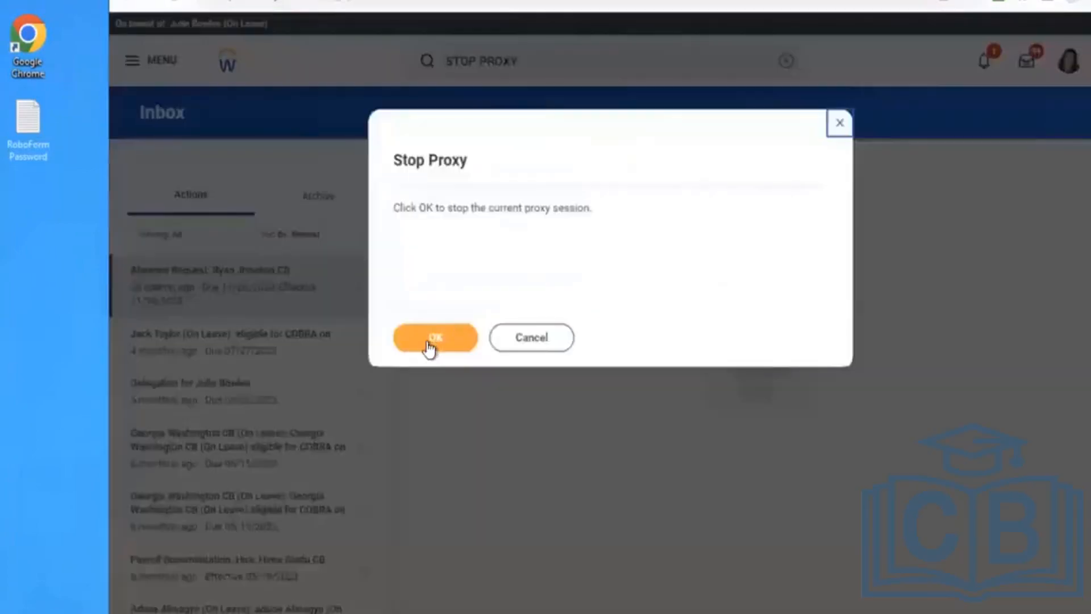
pyautogui.click(428, 342)
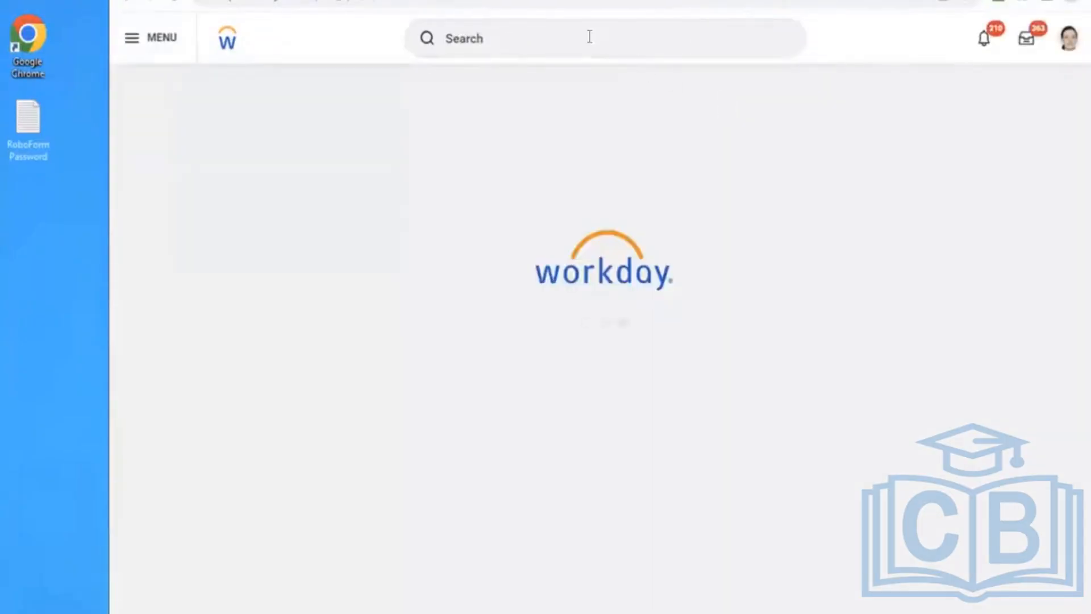
# Open the employee's profile from recent searches and view their Worker History.
pyautogui.click(590, 36)
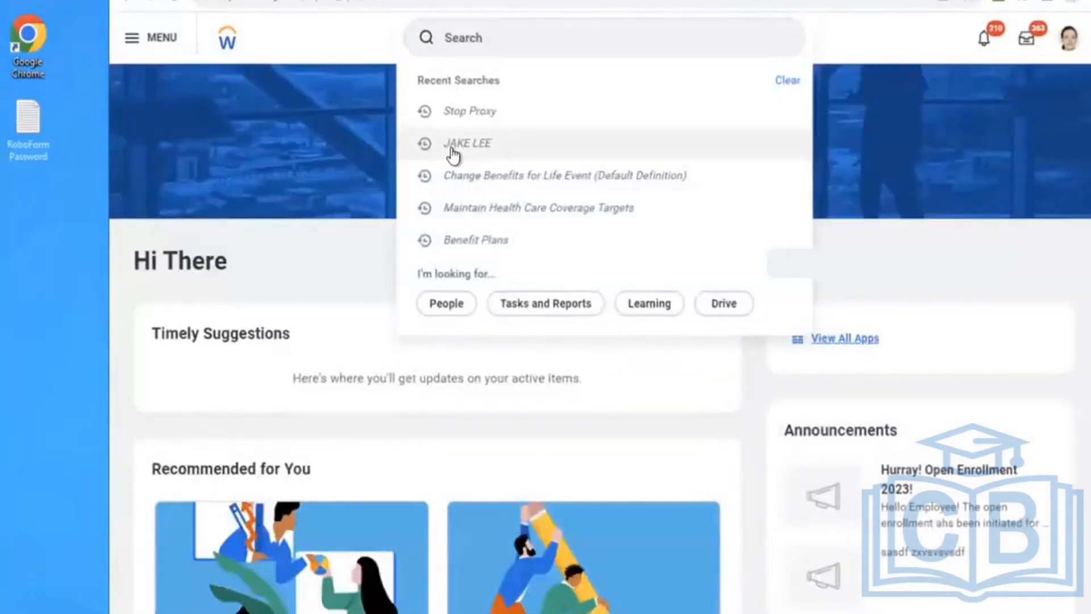
pyautogui.click(454, 149)
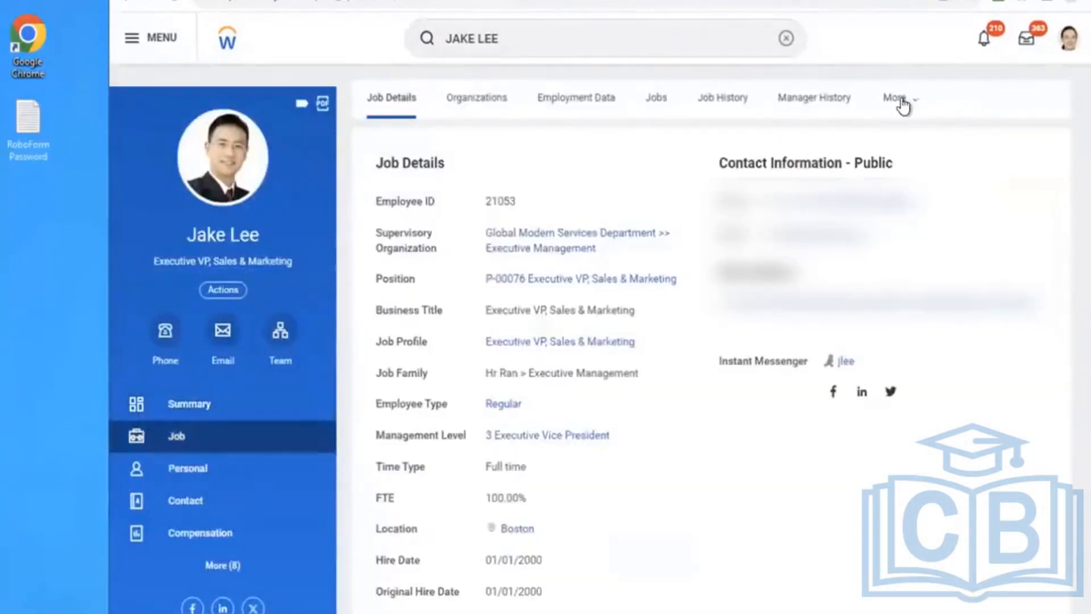
pyautogui.click(901, 104)
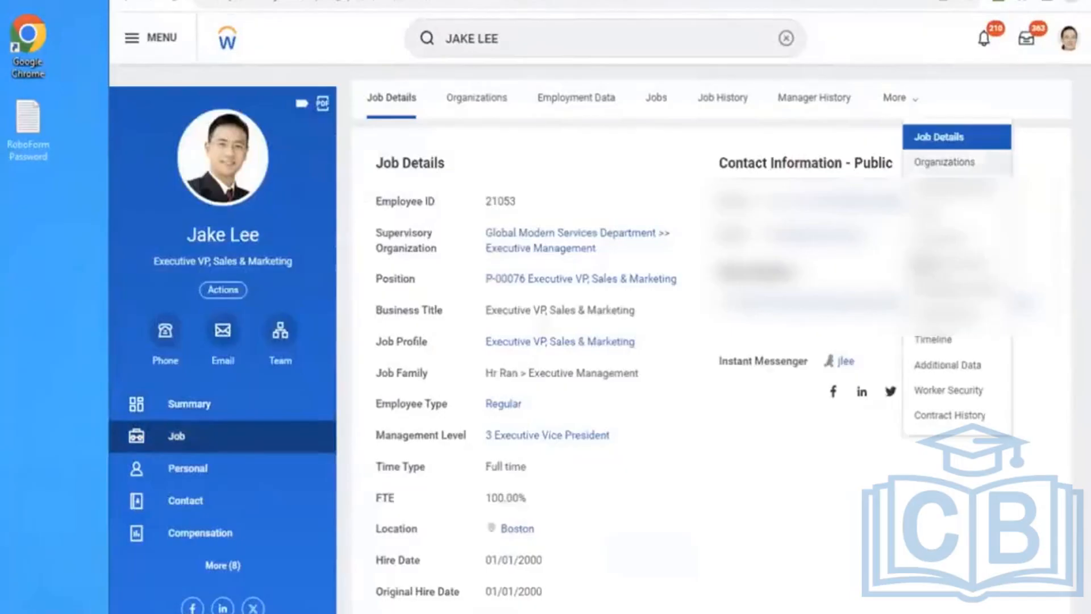
pyautogui.click(932, 316)
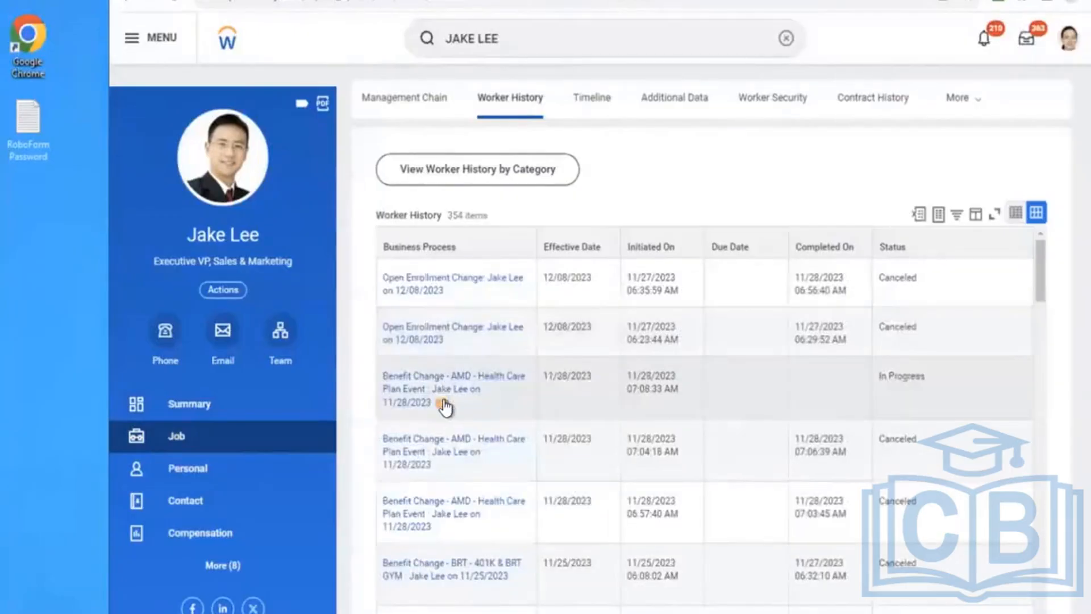
# Process the in-progress AMD - Health Care Plan Event manually, ticking Confirm and submitting.
pyautogui.click(442, 403)
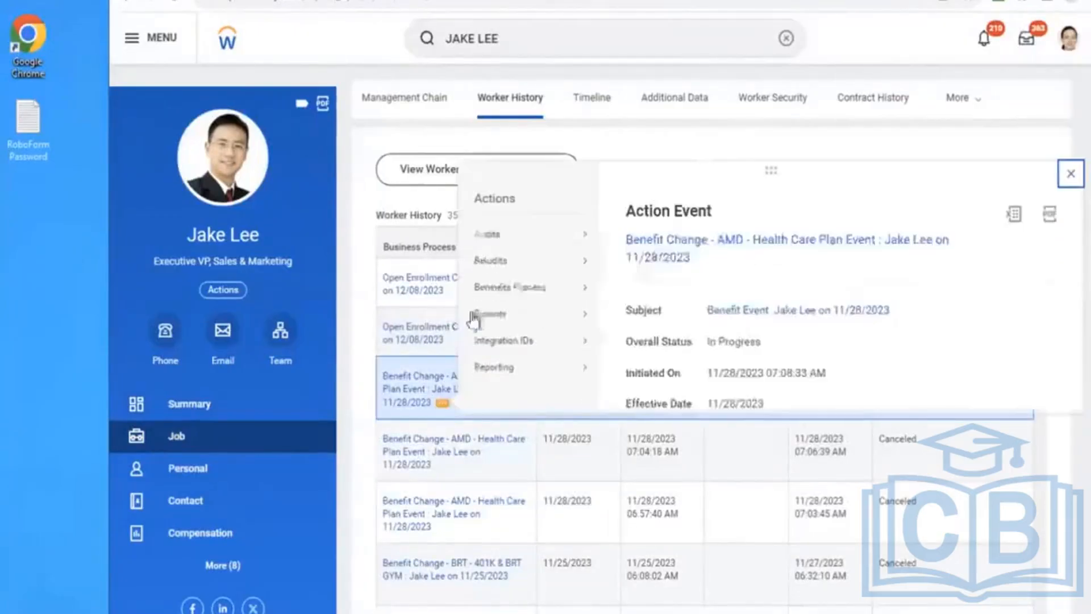
pyautogui.moveTo(518, 290)
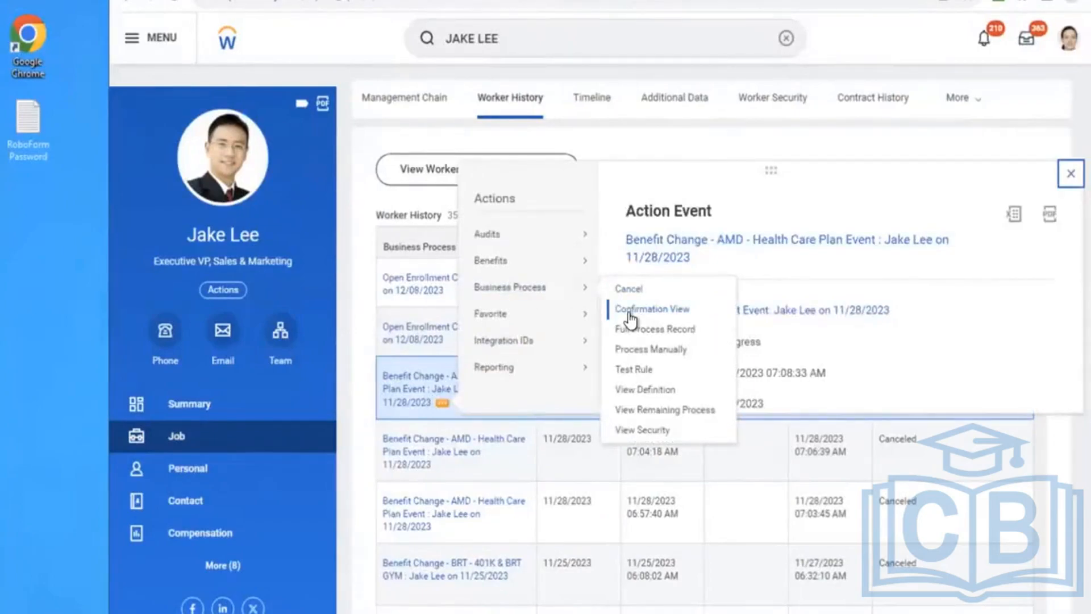
pyautogui.click(623, 352)
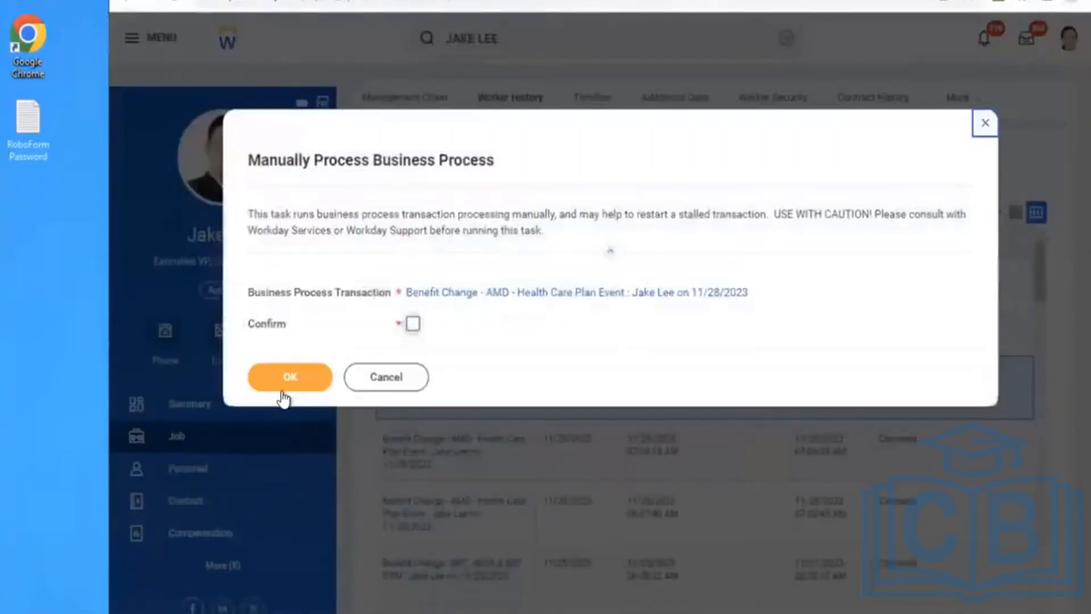
pyautogui.press('Tab')
pyautogui.press('Tab')
pyautogui.press('space')
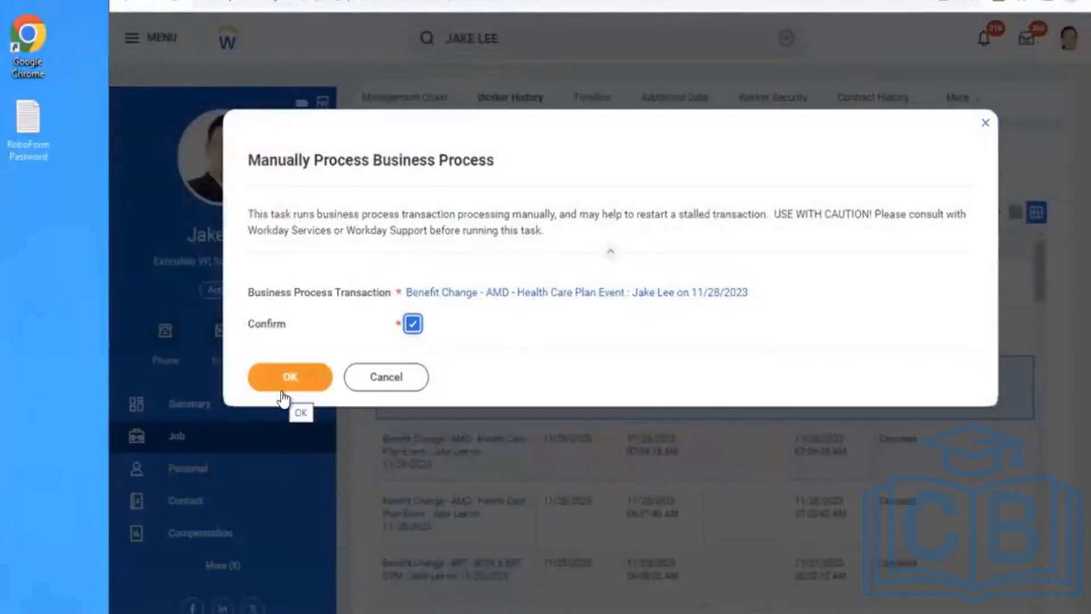
pyautogui.click(282, 392)
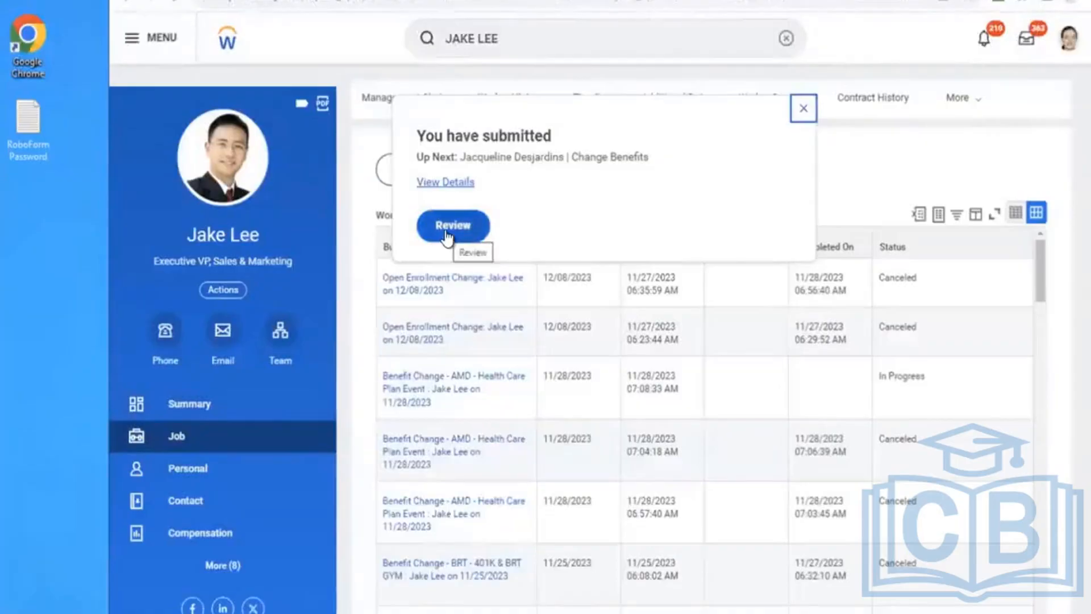
# Review and approve the benefit event, then expand its details and process.
pyautogui.click(446, 232)
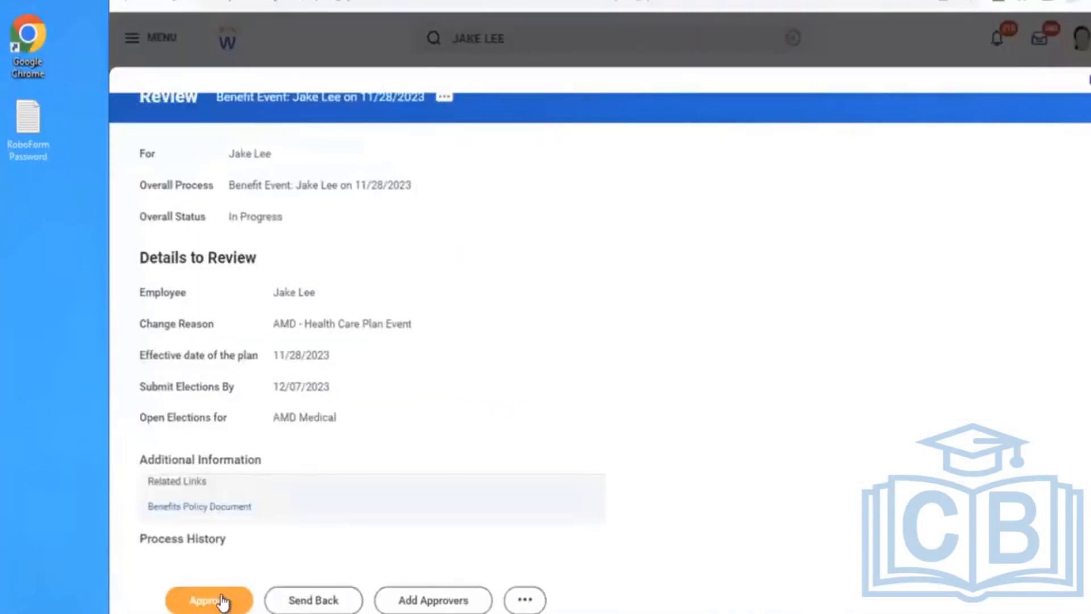
pyautogui.click(220, 597)
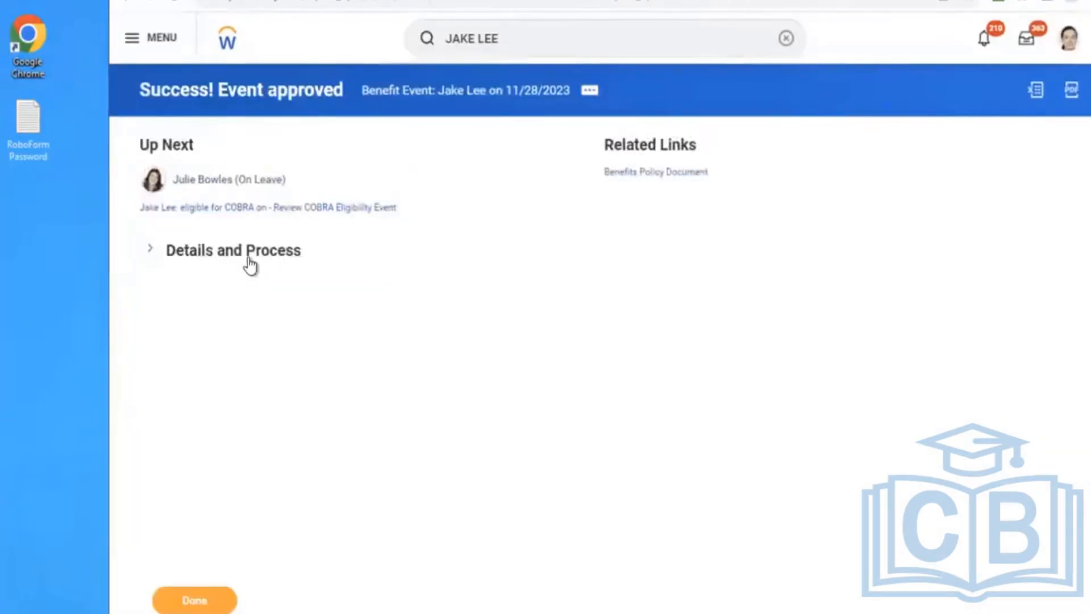
pyautogui.click(249, 256)
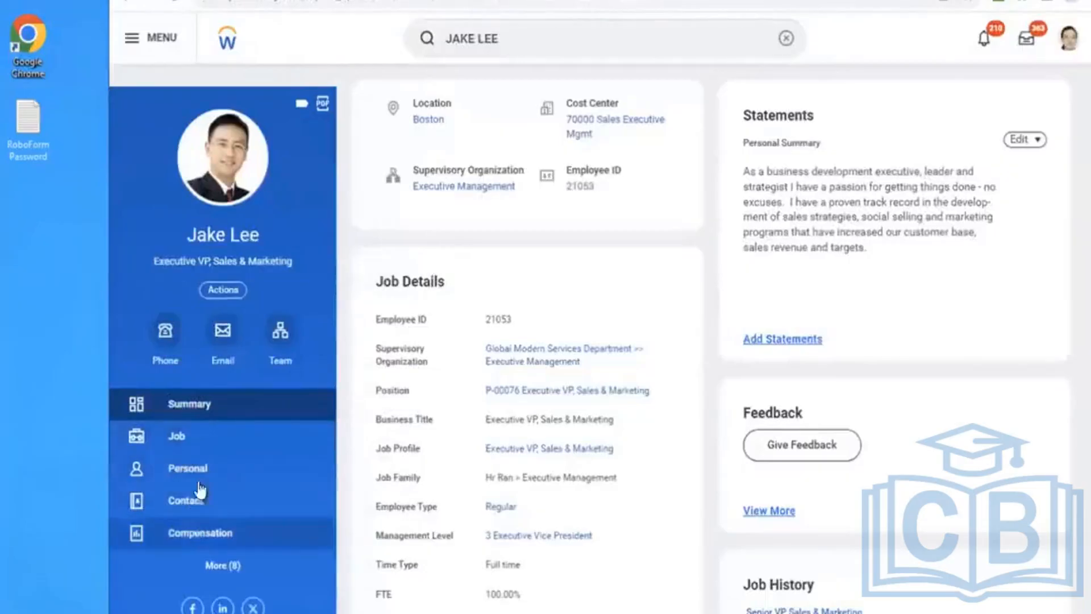
# Check the employee's Benefits: AMD Medical - Met Life - AMD PPO from 11/28/2023, EE + Spouse coverage.
pyautogui.click(219, 564)
pyautogui.click(229, 569)
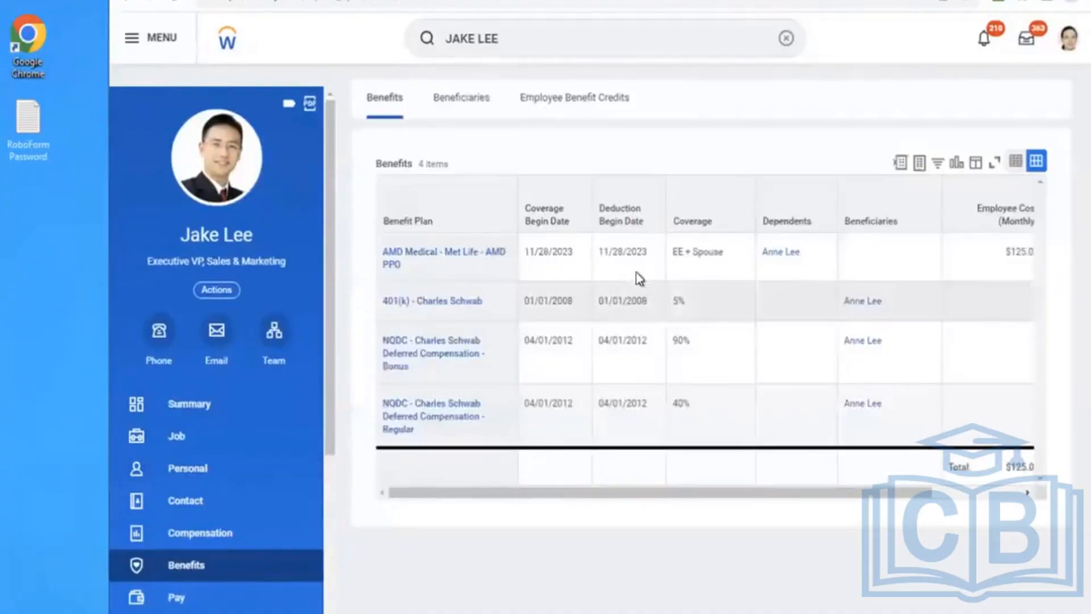
pyautogui.click(591, 271)
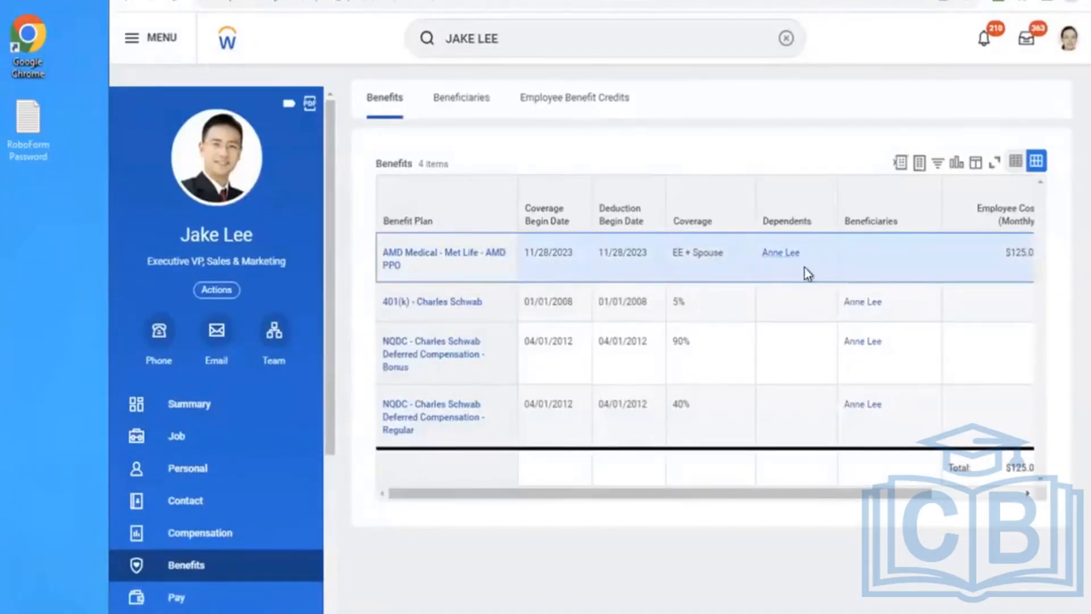
pyautogui.hscroll(3, 804, 268)
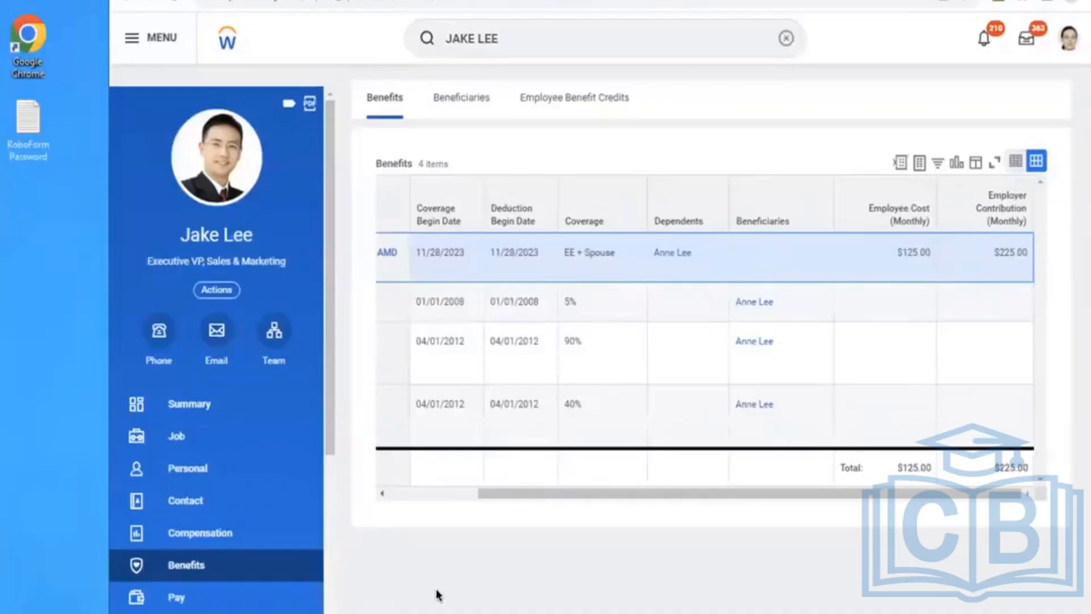
pyautogui.moveTo(495, 235)
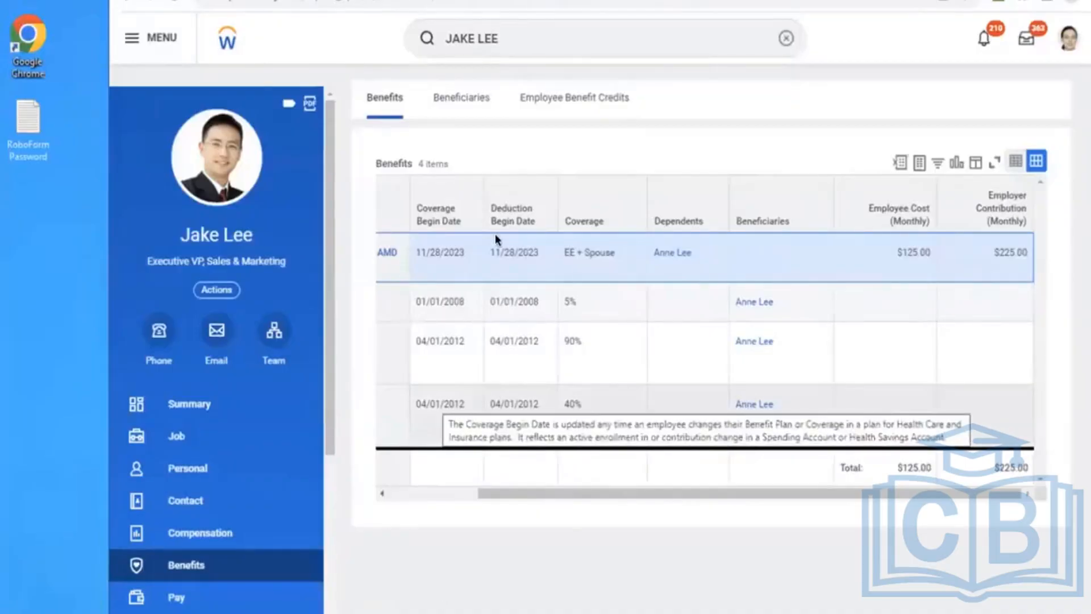